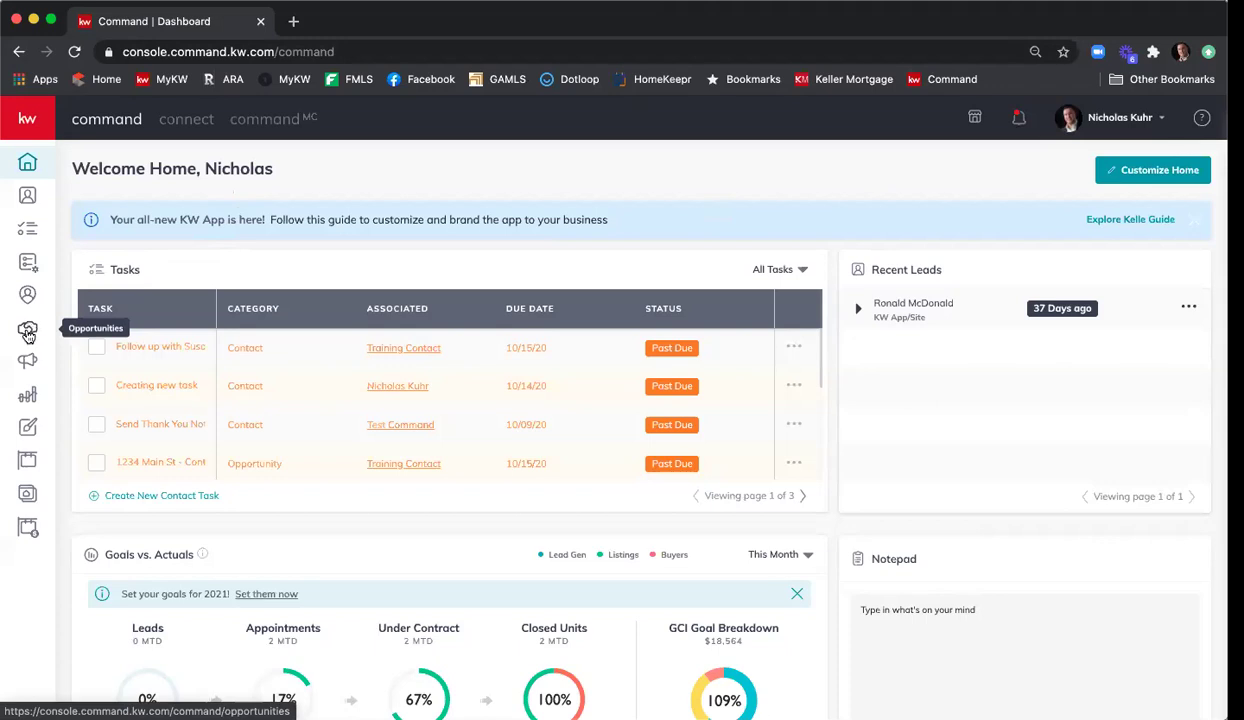
Step: Open the 1234 Main St NE -Stark/Potts - Listing opportunity from All Opportunities
click(28, 329)
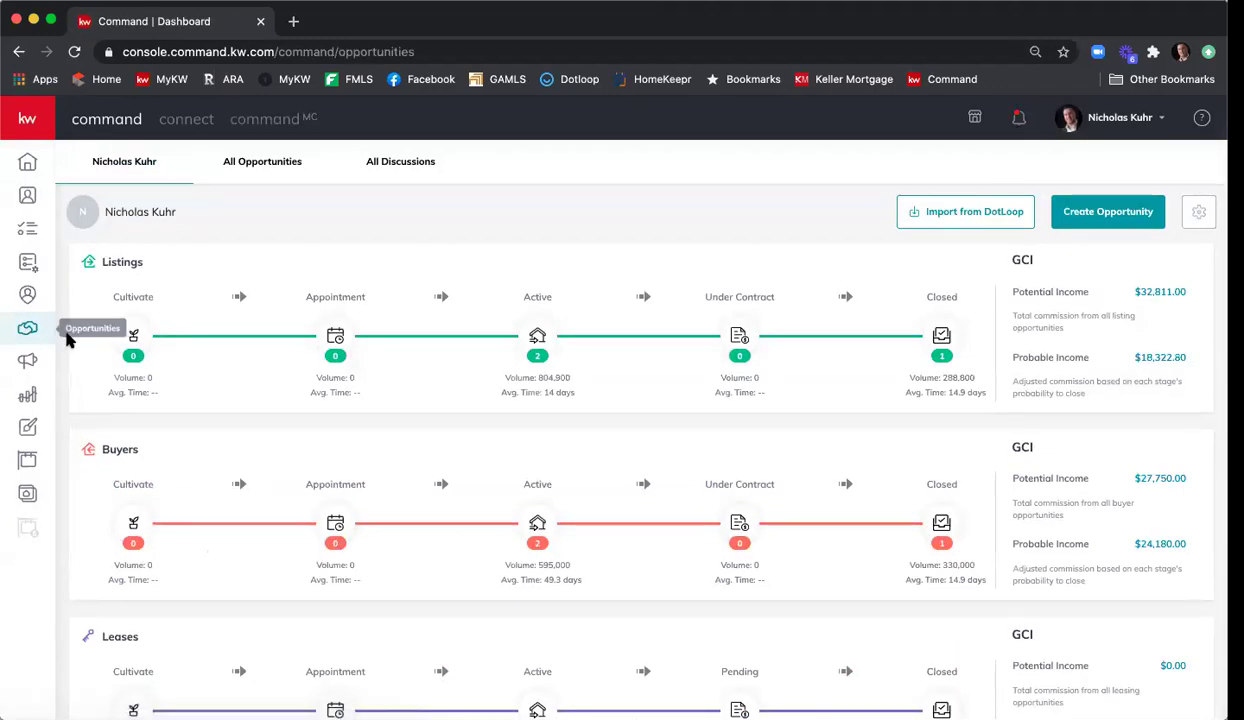
click(247, 169)
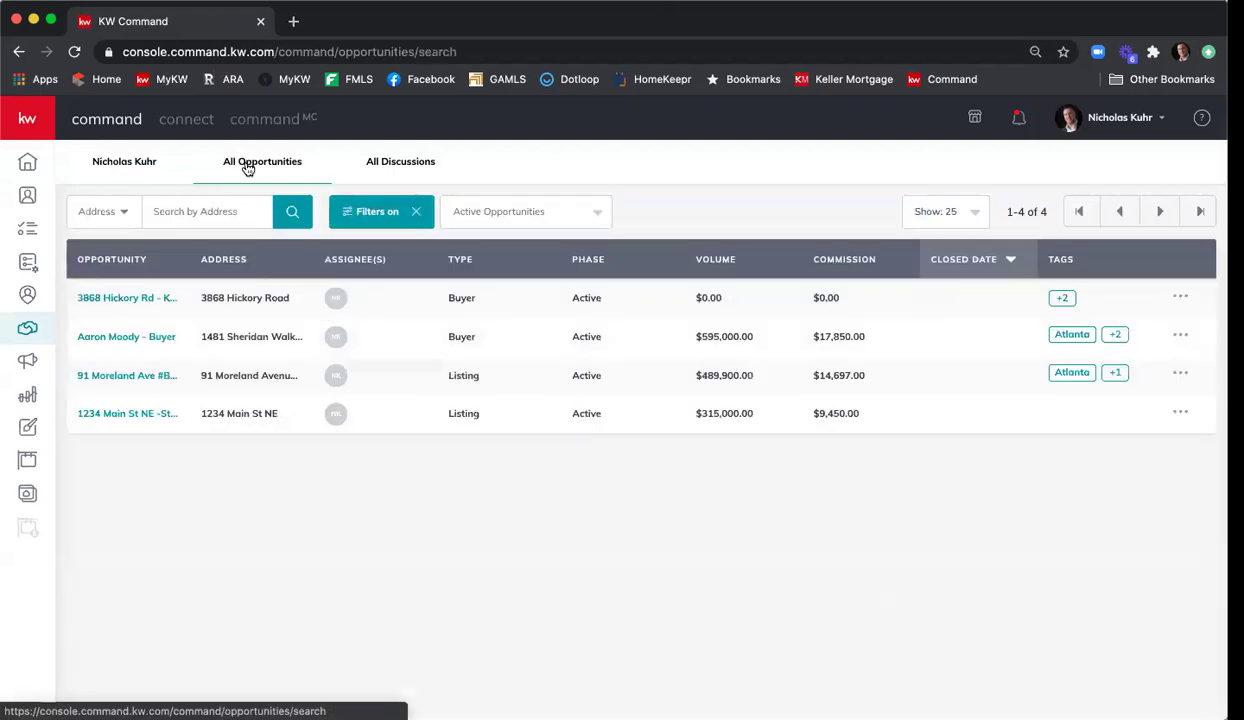
click(108, 422)
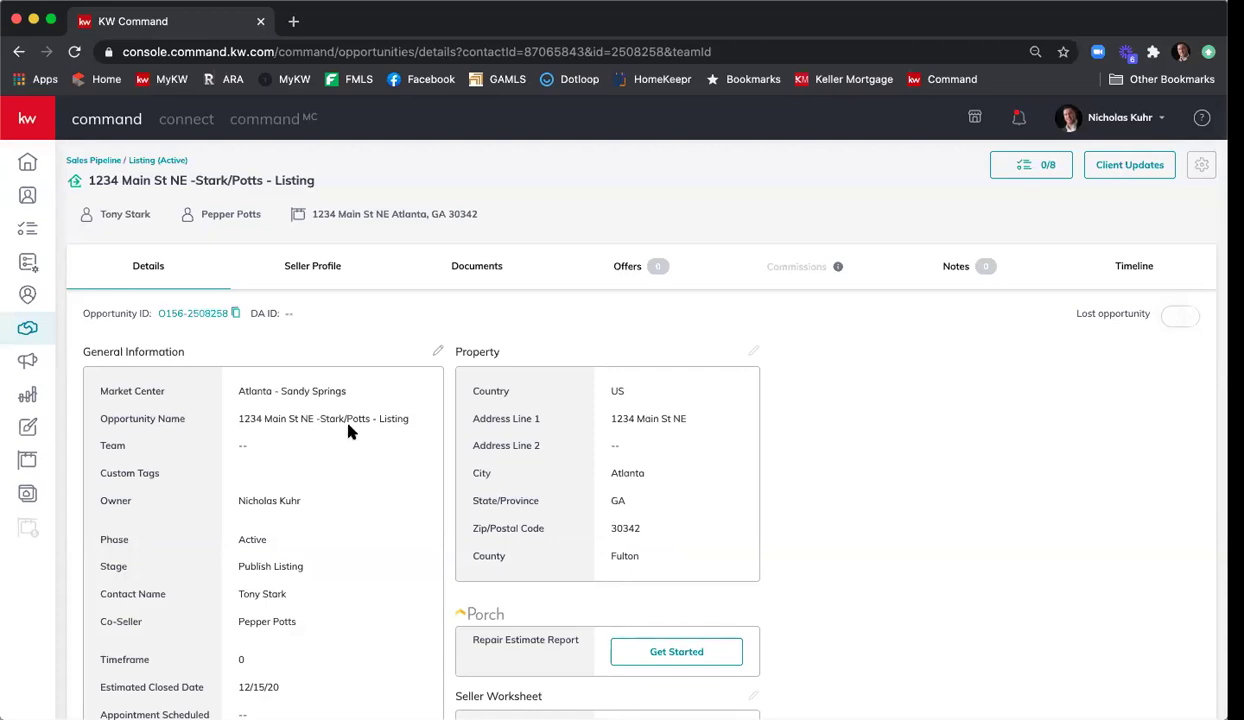
Step: Show the listing's Documents tab with its 7-document Listed checklist
scroll(347, 428, down, 1)
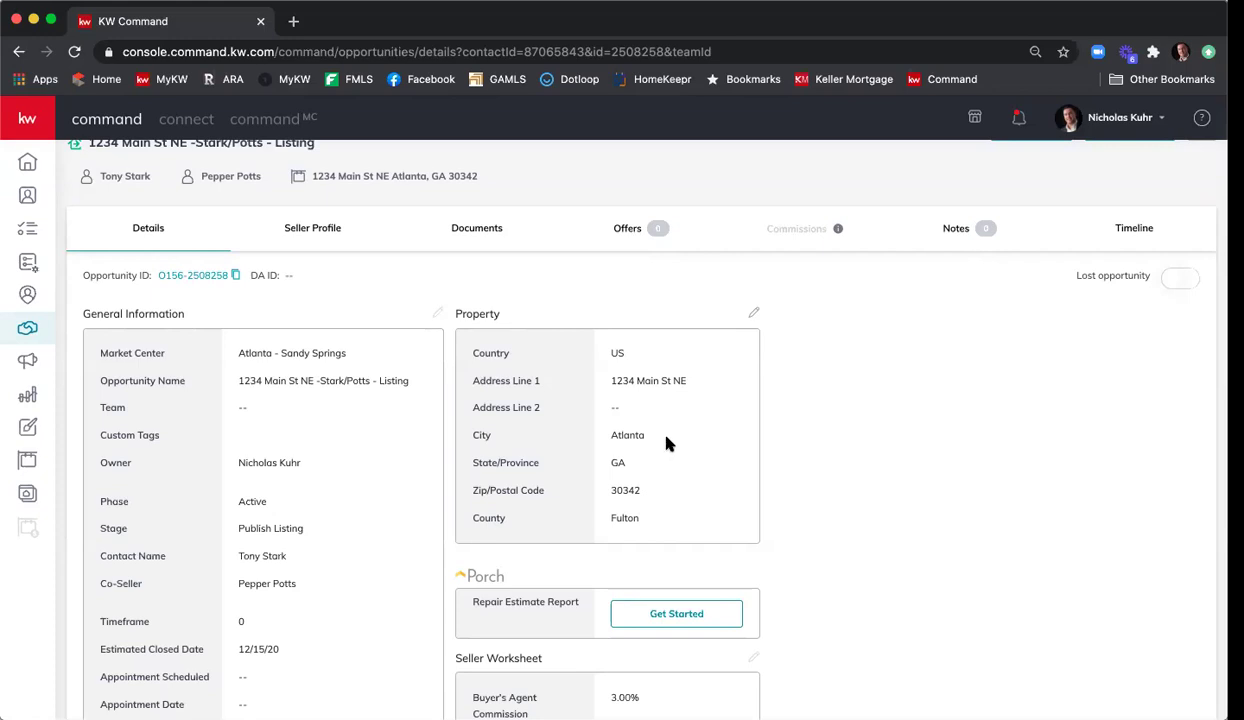
click(491, 232)
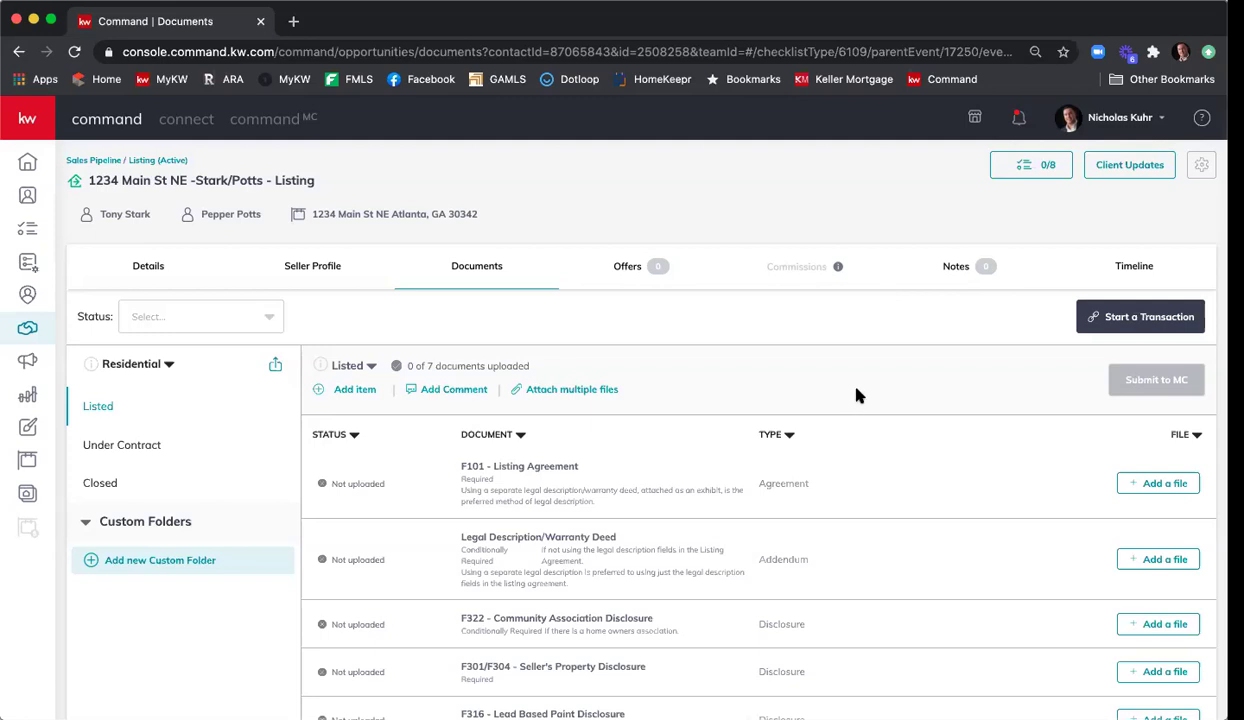
Step: Start a transaction for the 1234 Main St NE listing from its Documents tab
click(1124, 321)
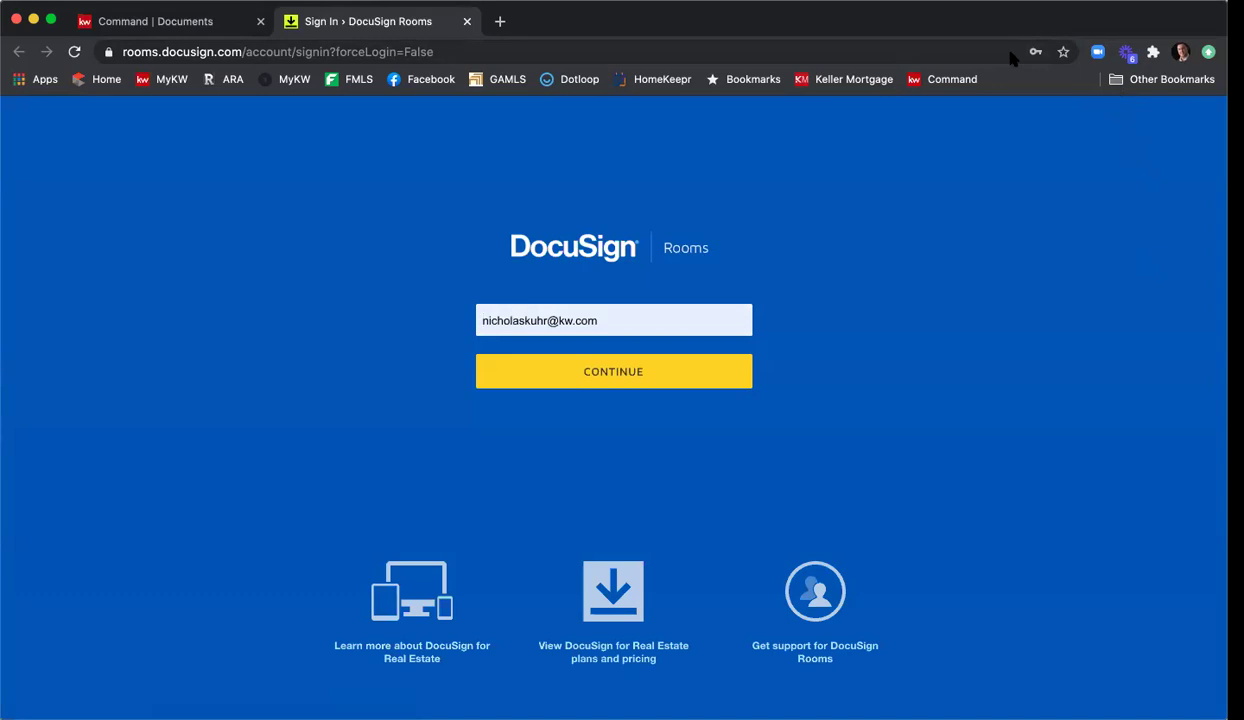
Step: Continue DocuSign Rooms sign-in with the pre-filled account e-mail
click(708, 372)
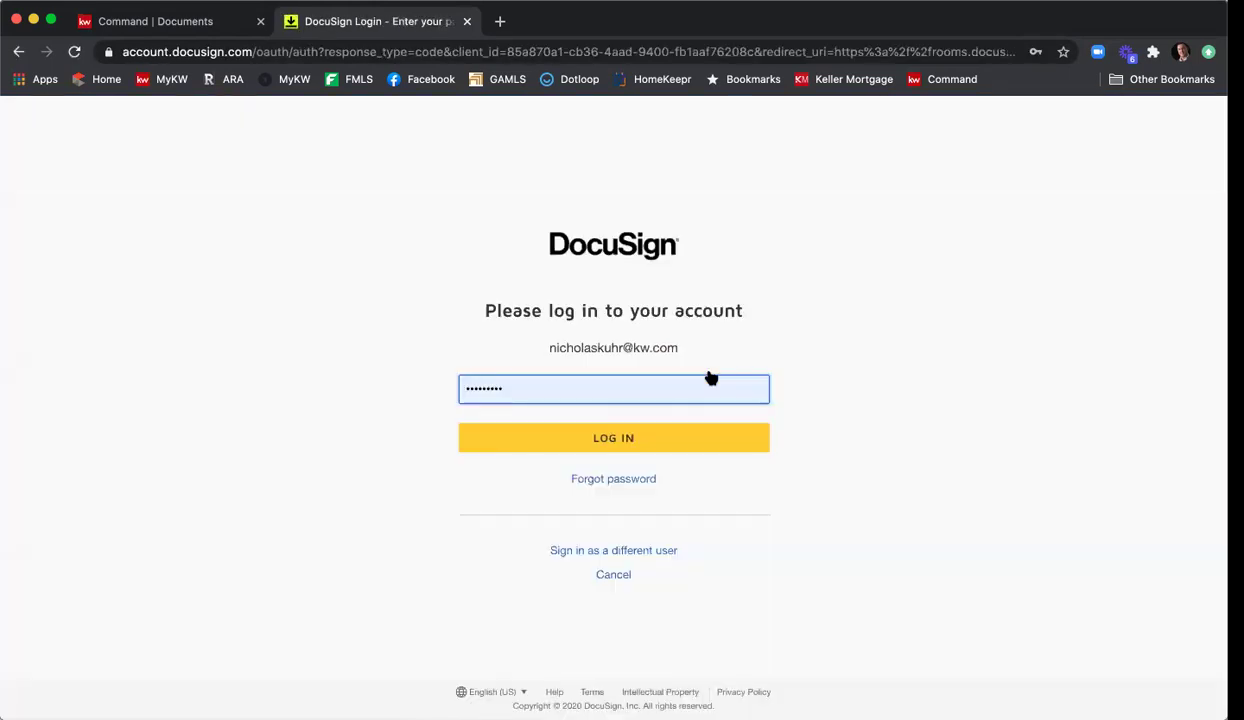
Step: Log in to DocuSign Rooms with the entered password
click(703, 443)
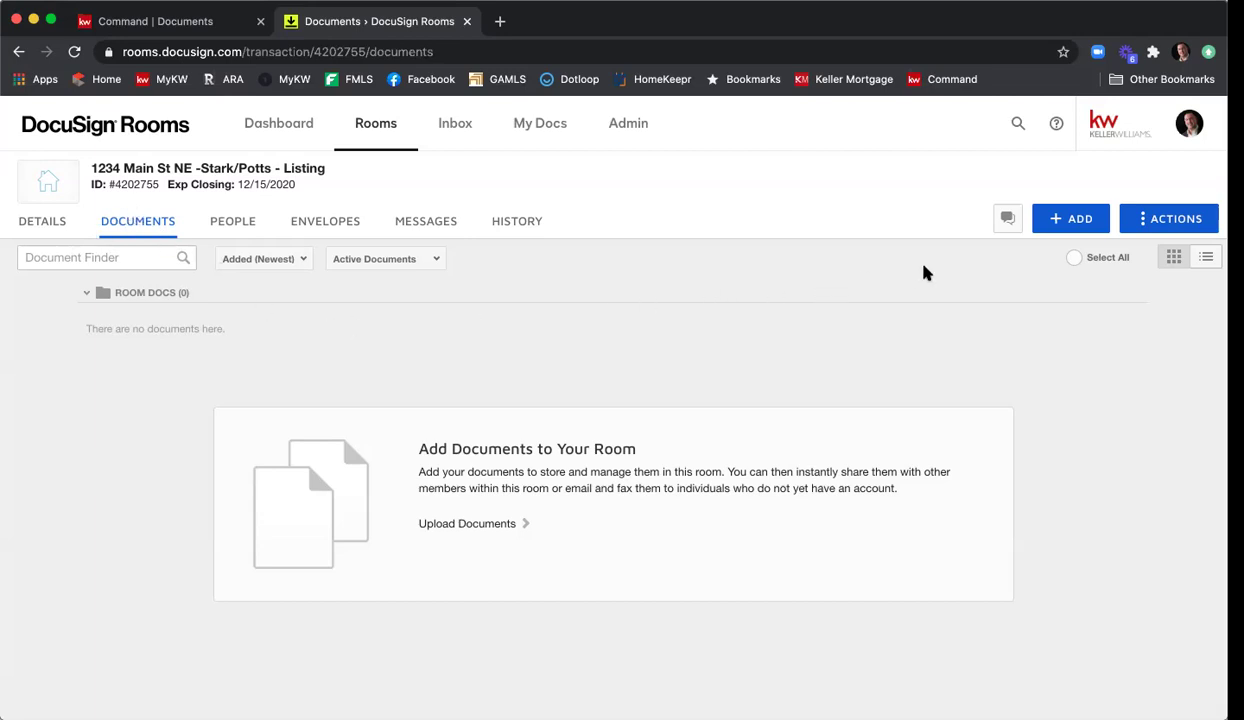
Step: Add DocuSign Forms from the REALTOR provider and open the Find your NRDS ID page
click(1066, 222)
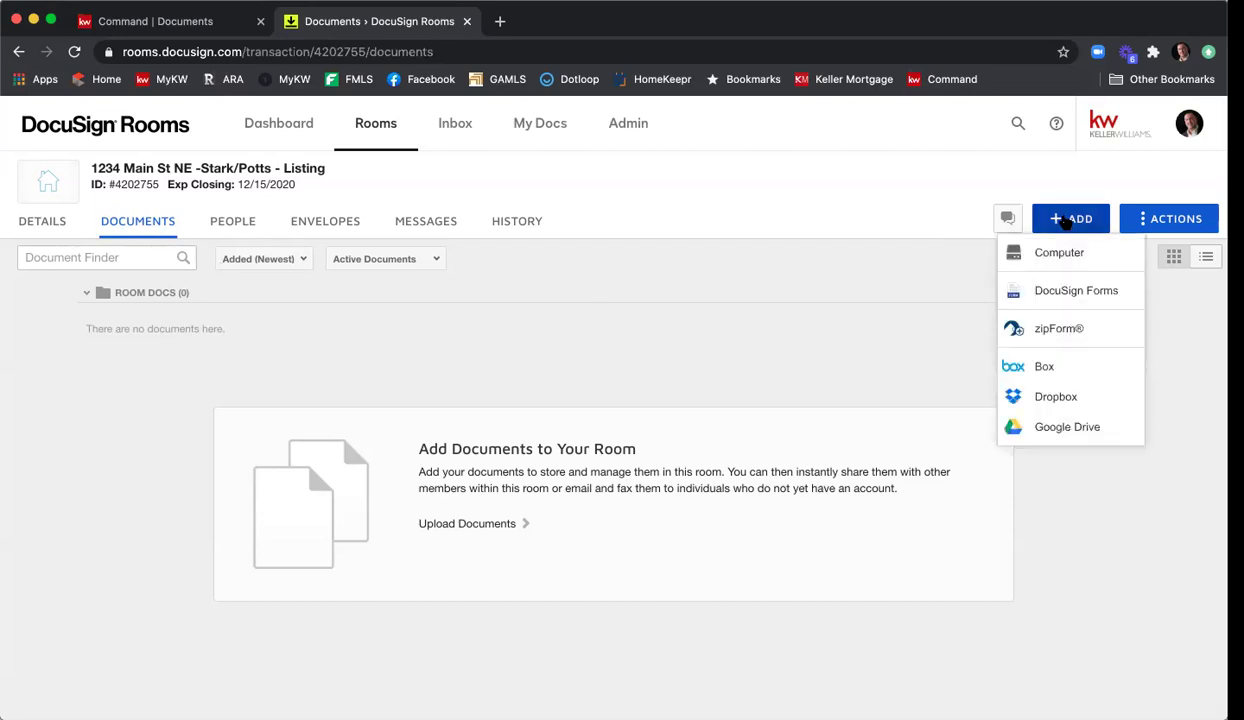
click(1062, 292)
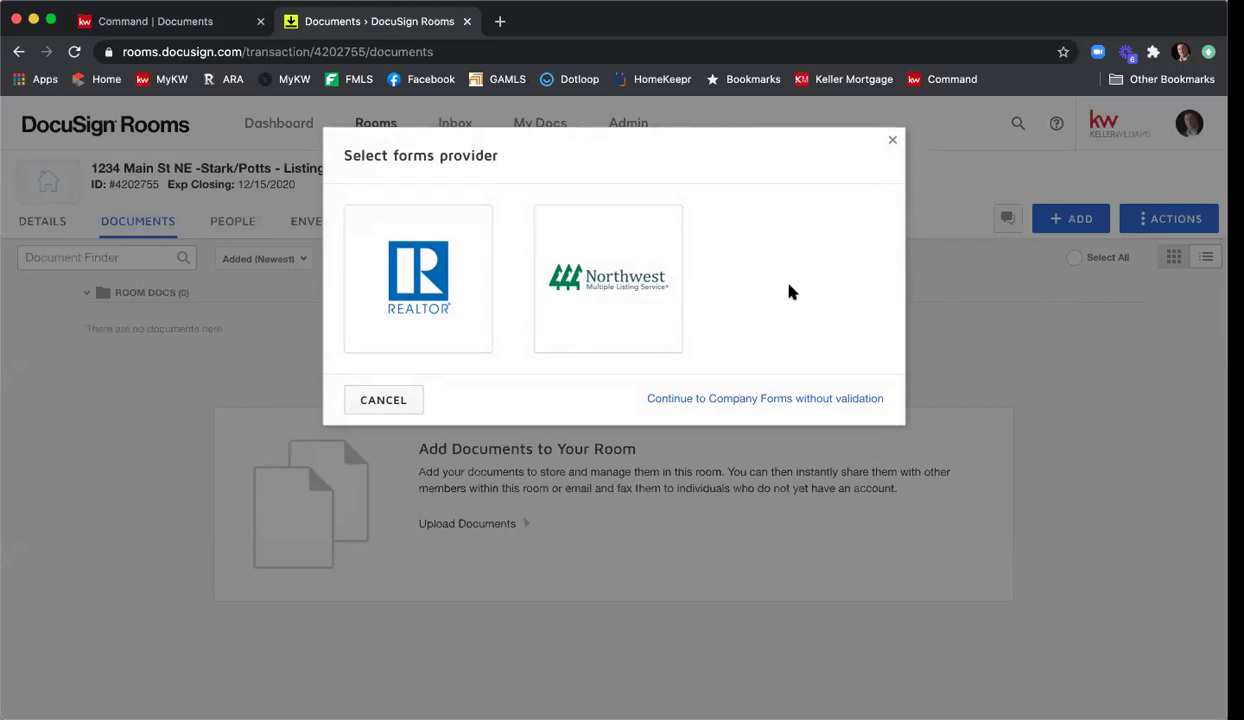
click(419, 290)
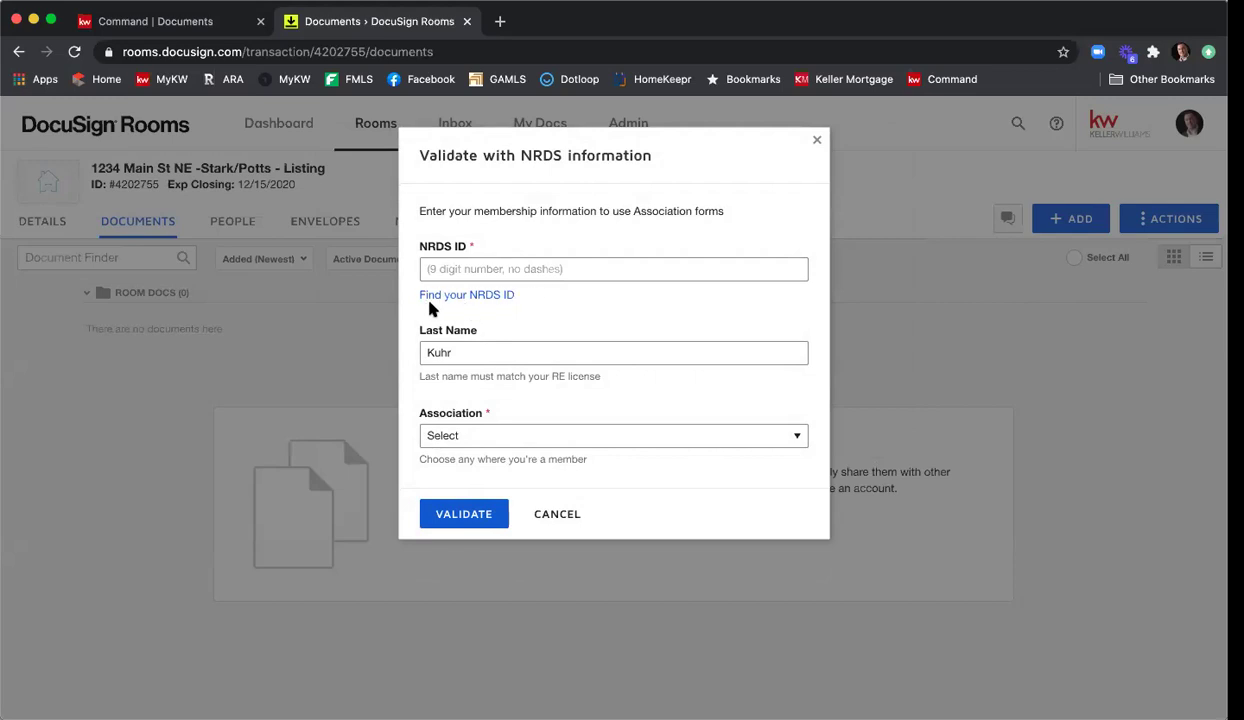
click(482, 299)
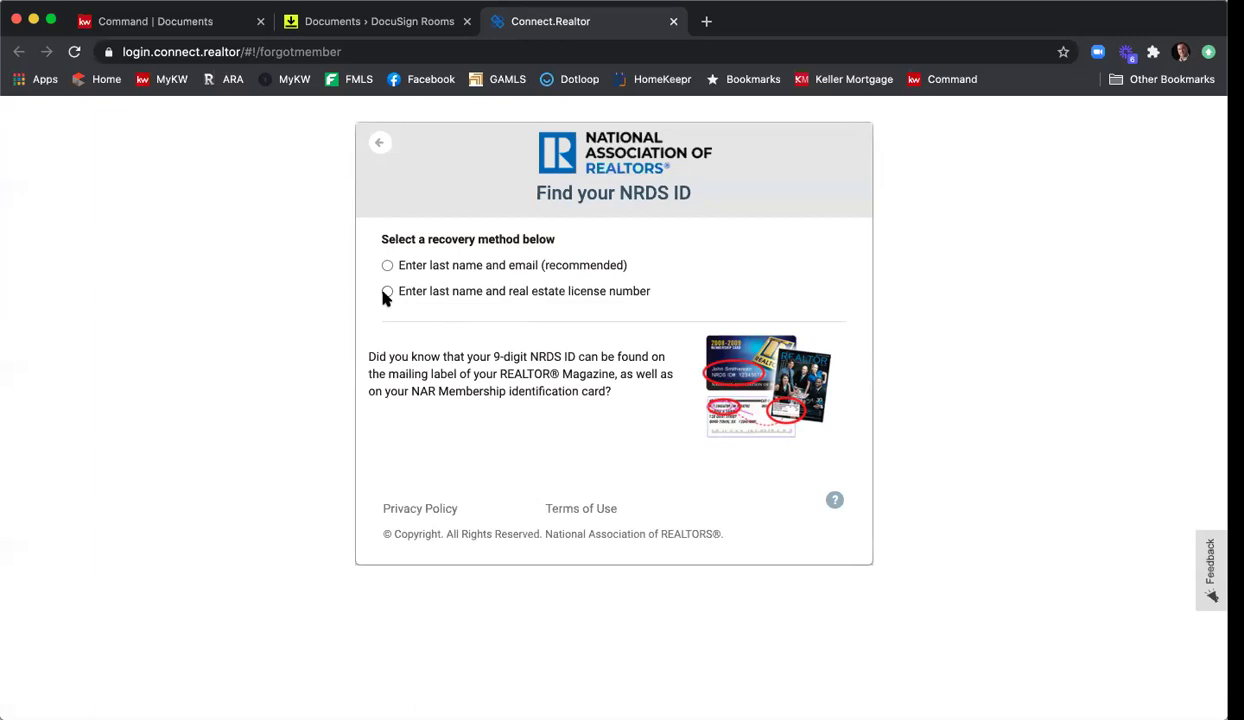
Step: Look up the NRDS ID using the agent's last name and real estate license number
click(387, 291)
click(471, 324)
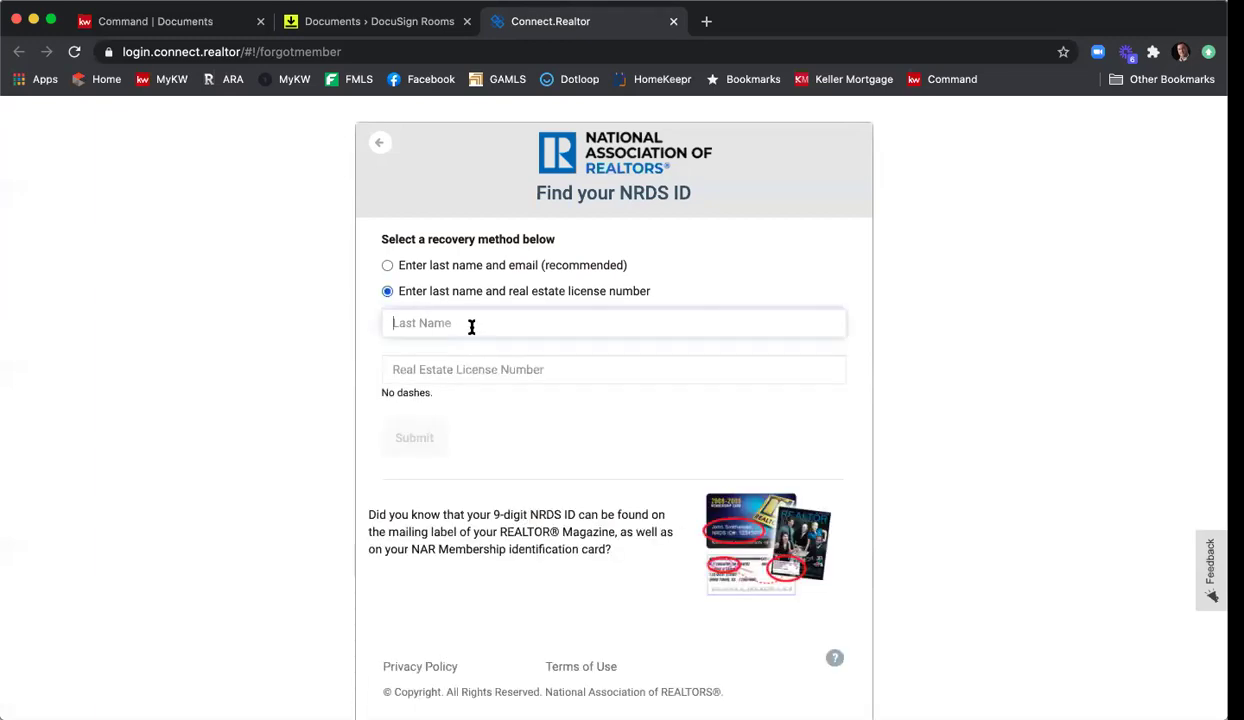
key(Tab)
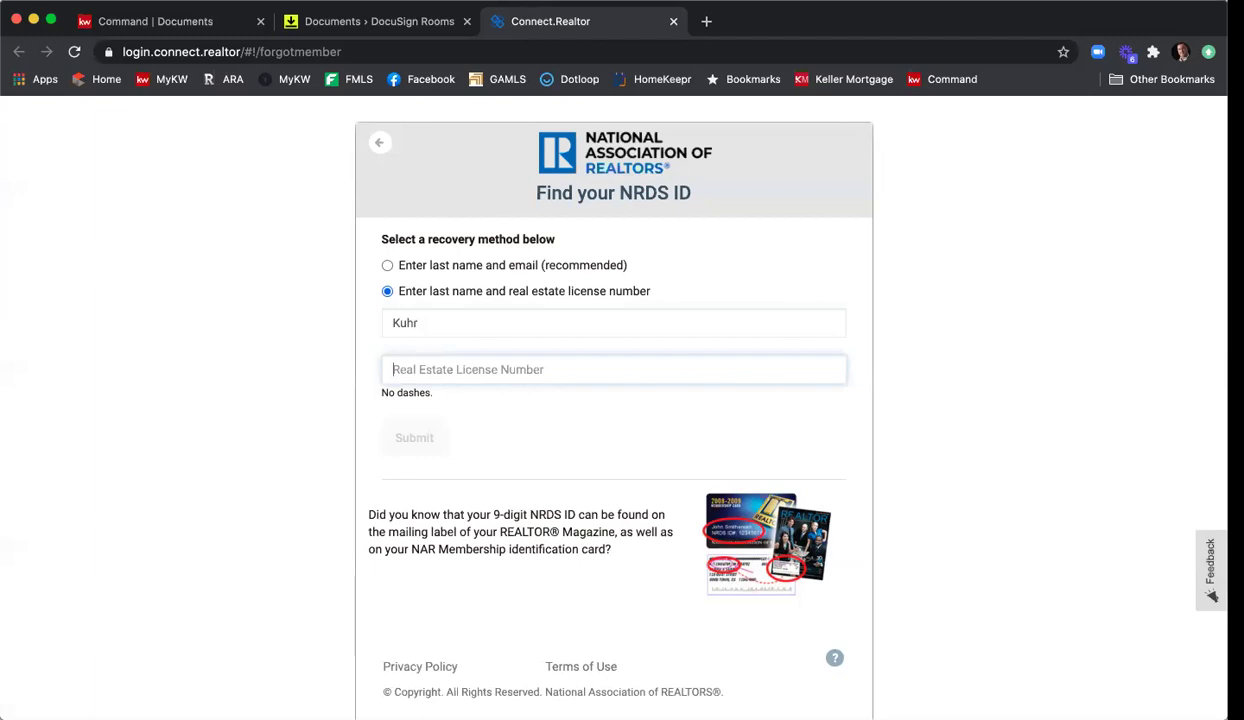
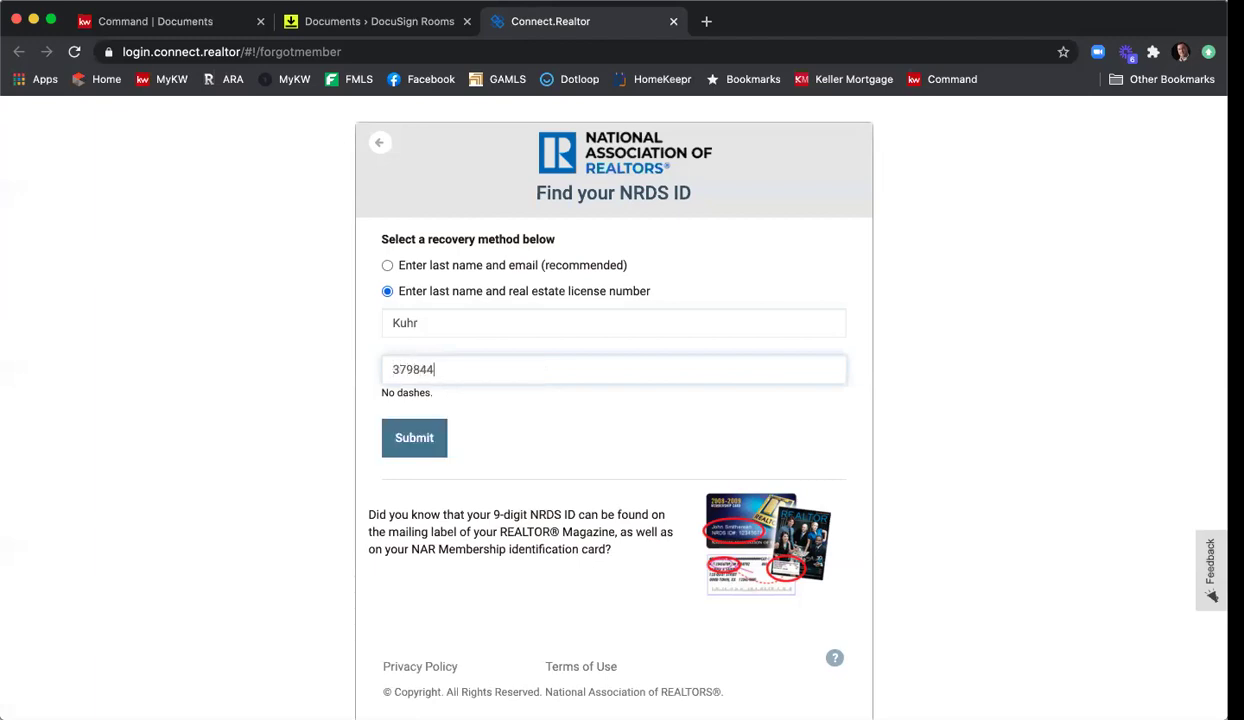
click(412, 430)
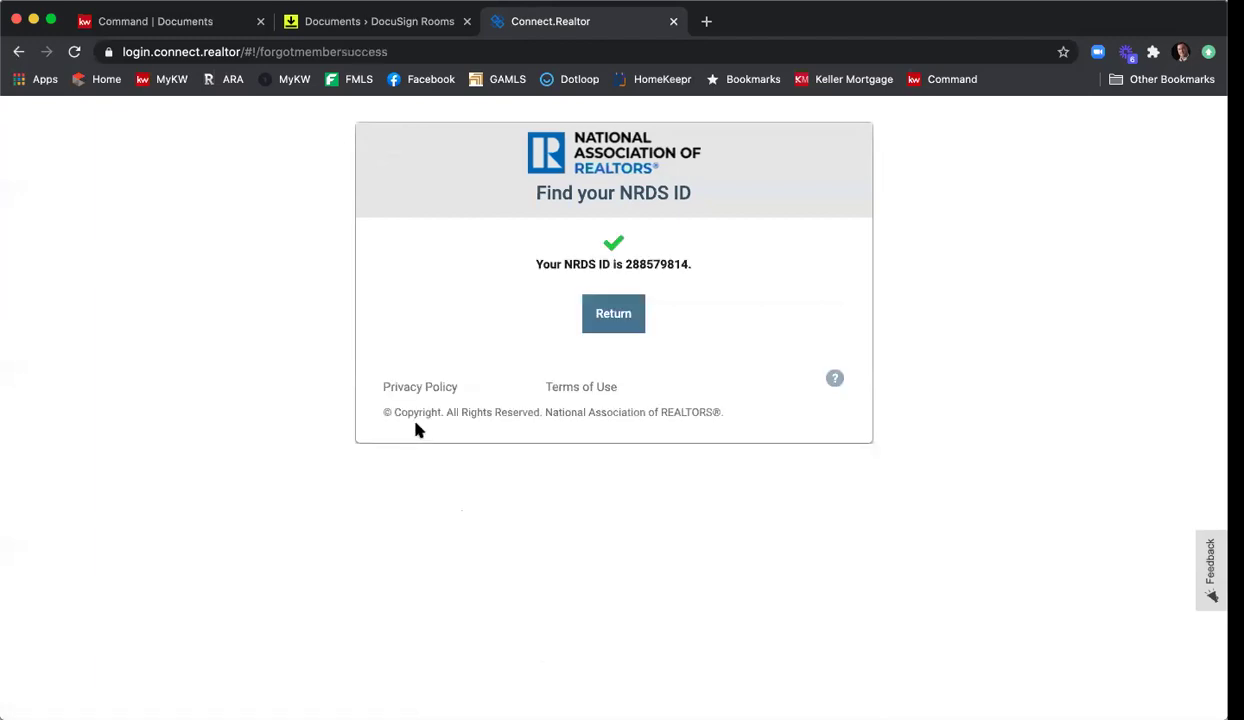
Step: Copy the returned 9-digit NRDS ID
drag(625, 263, 686, 262)
right_click(666, 263)
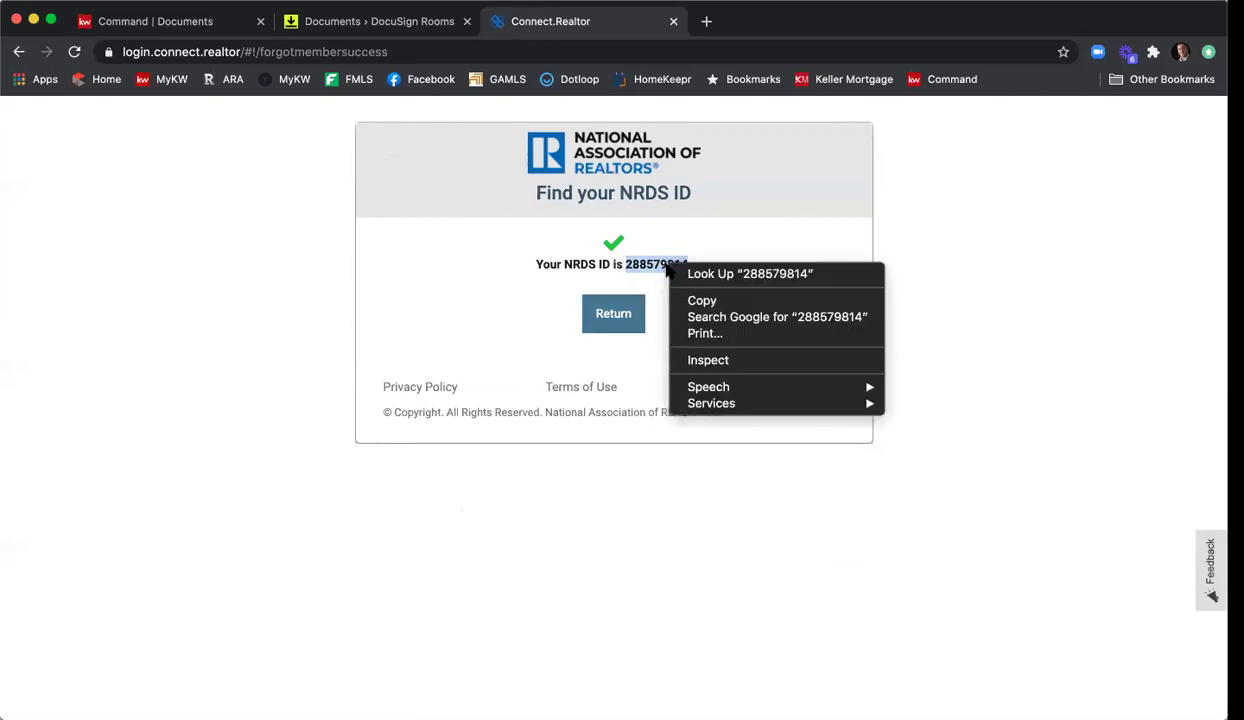
click(694, 302)
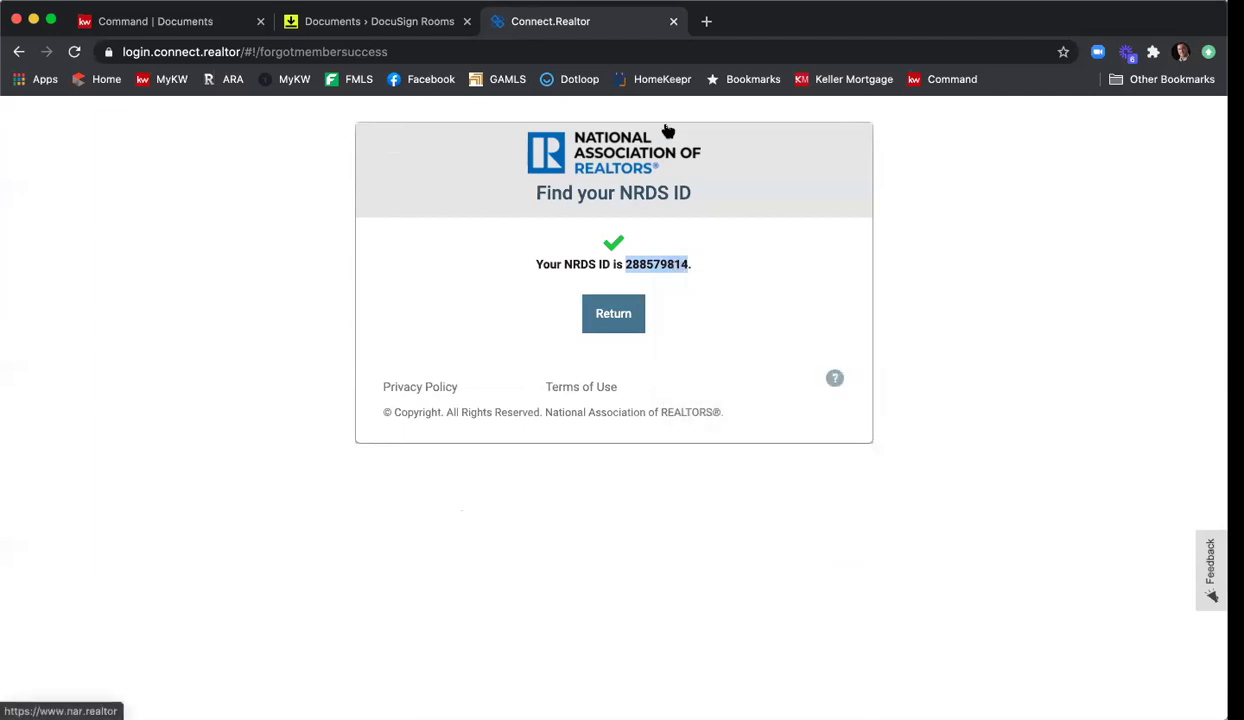
Step: Paste the NRDS ID into the validation form and choose GEORGIA ASSOCIATION OF REALTORS®
click(673, 22)
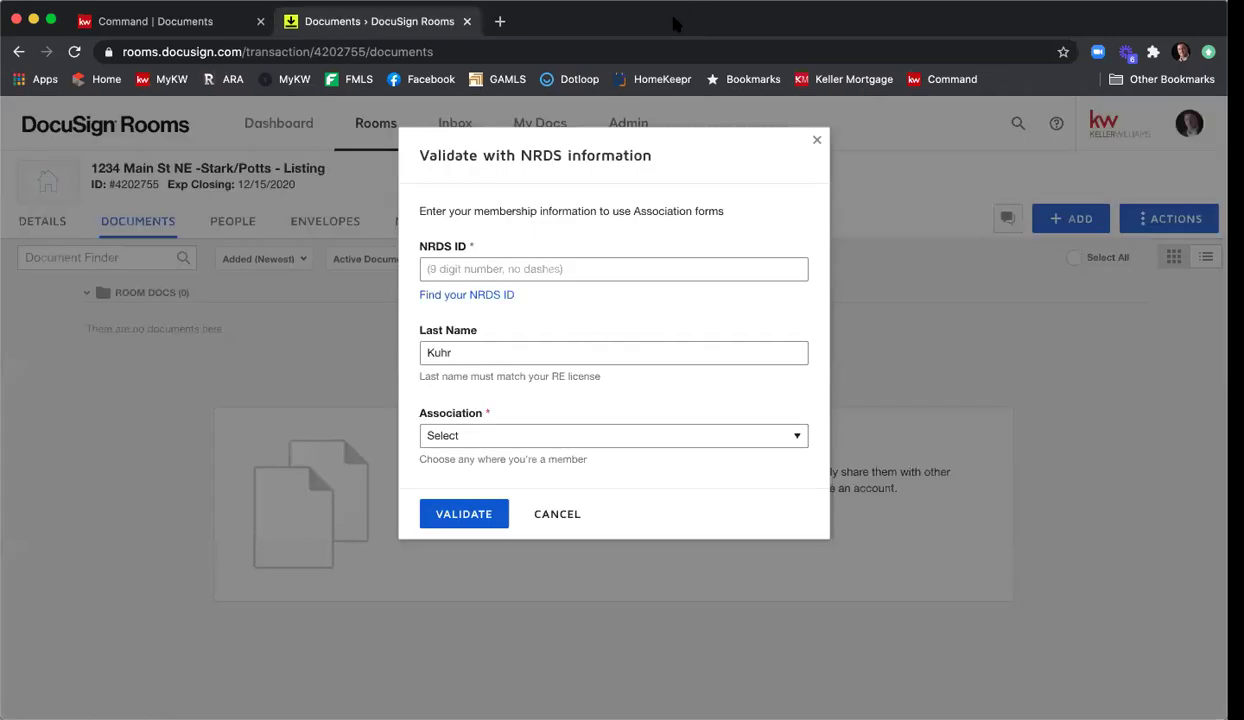
click(600, 268)
right_click(600, 267)
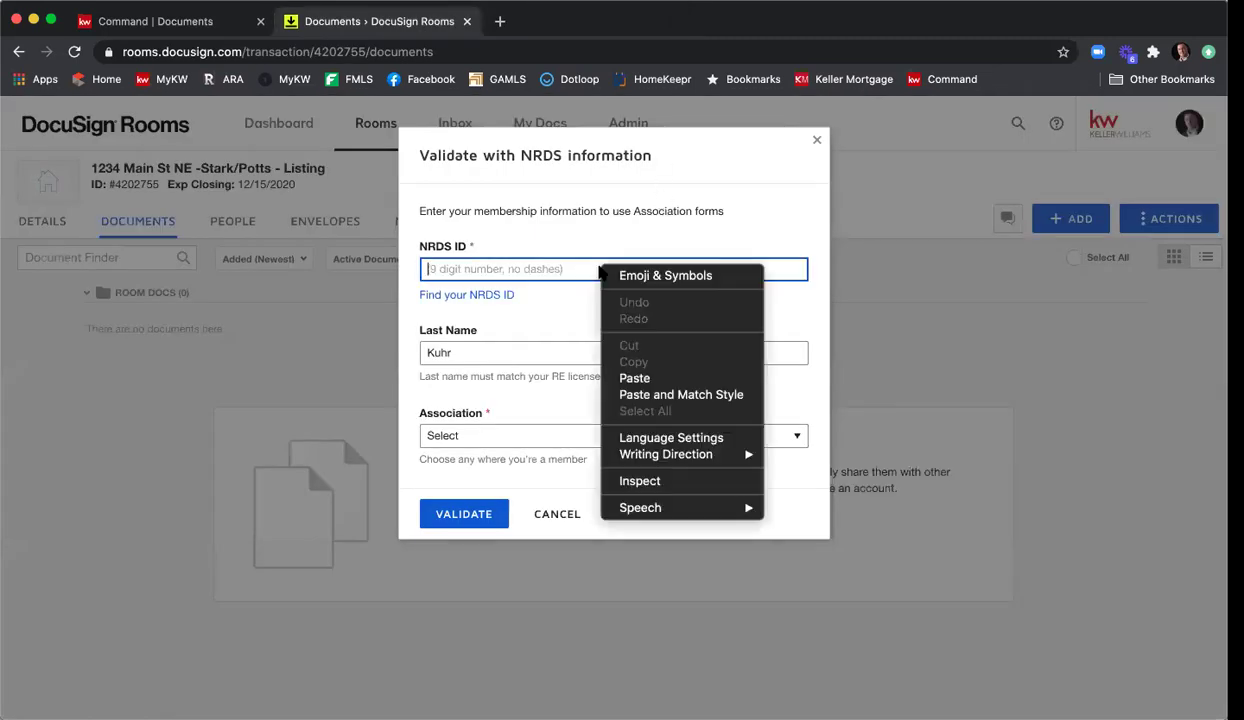
click(634, 378)
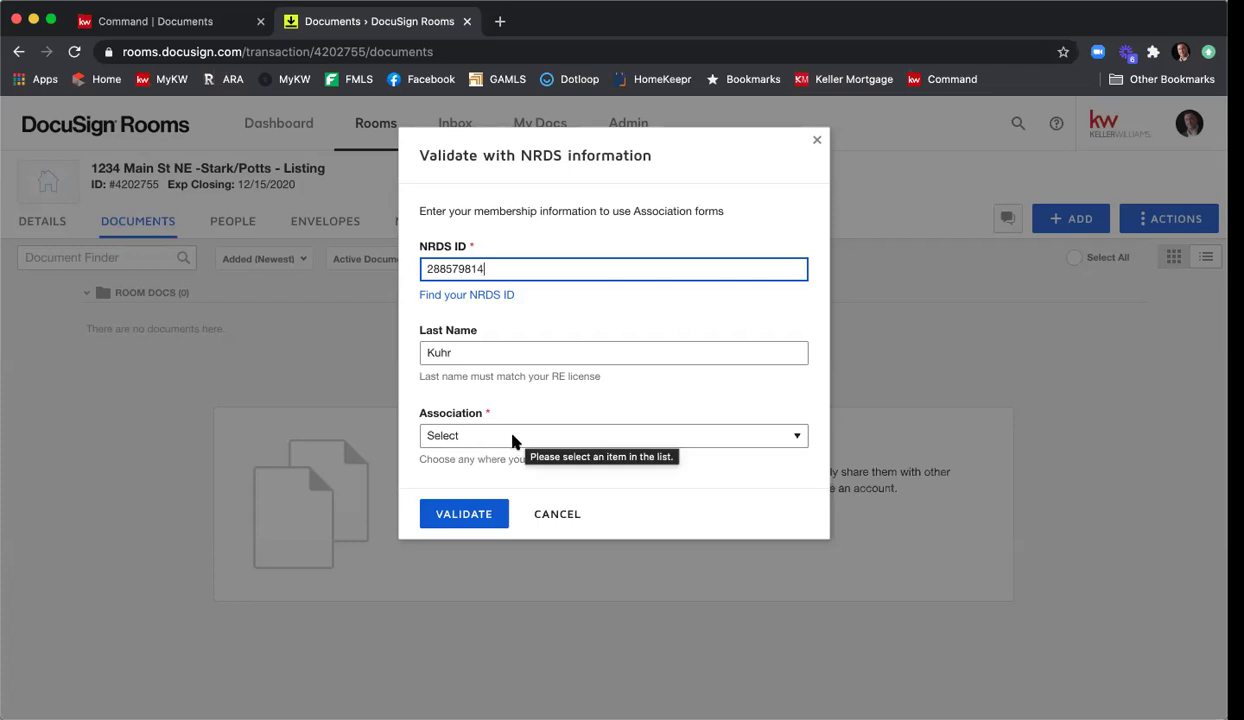
click(513, 441)
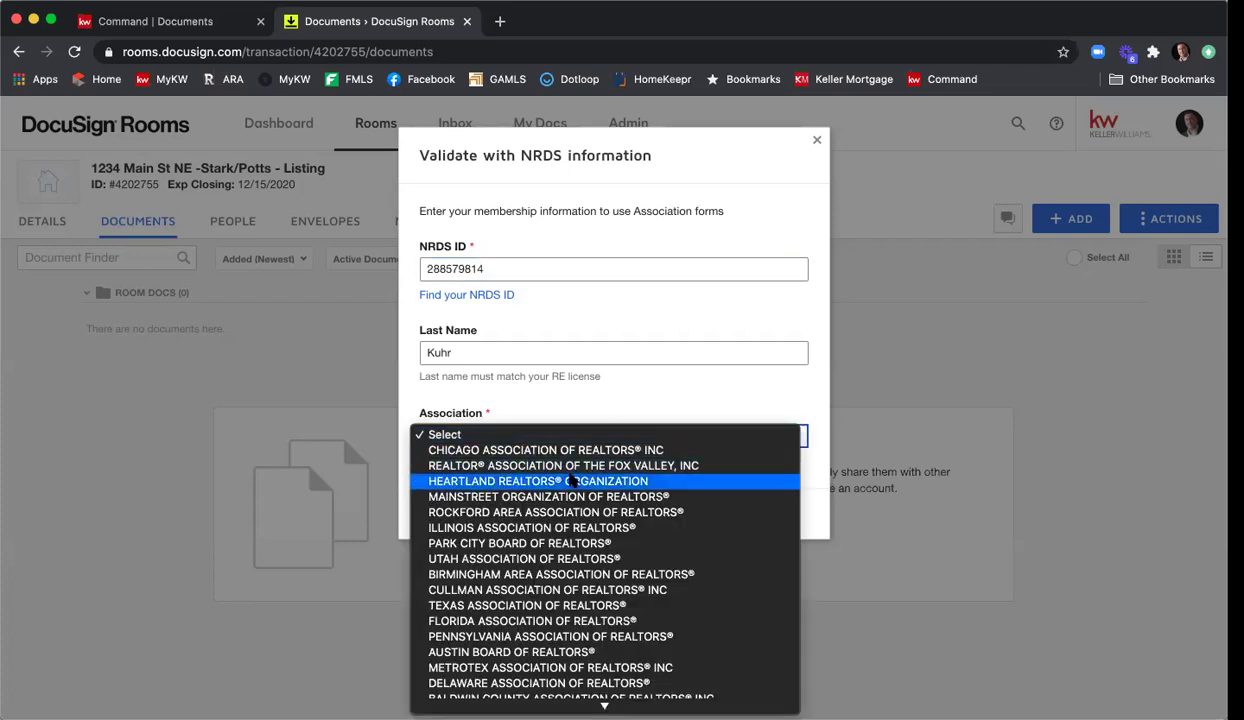
scroll(577, 484, down, 10)
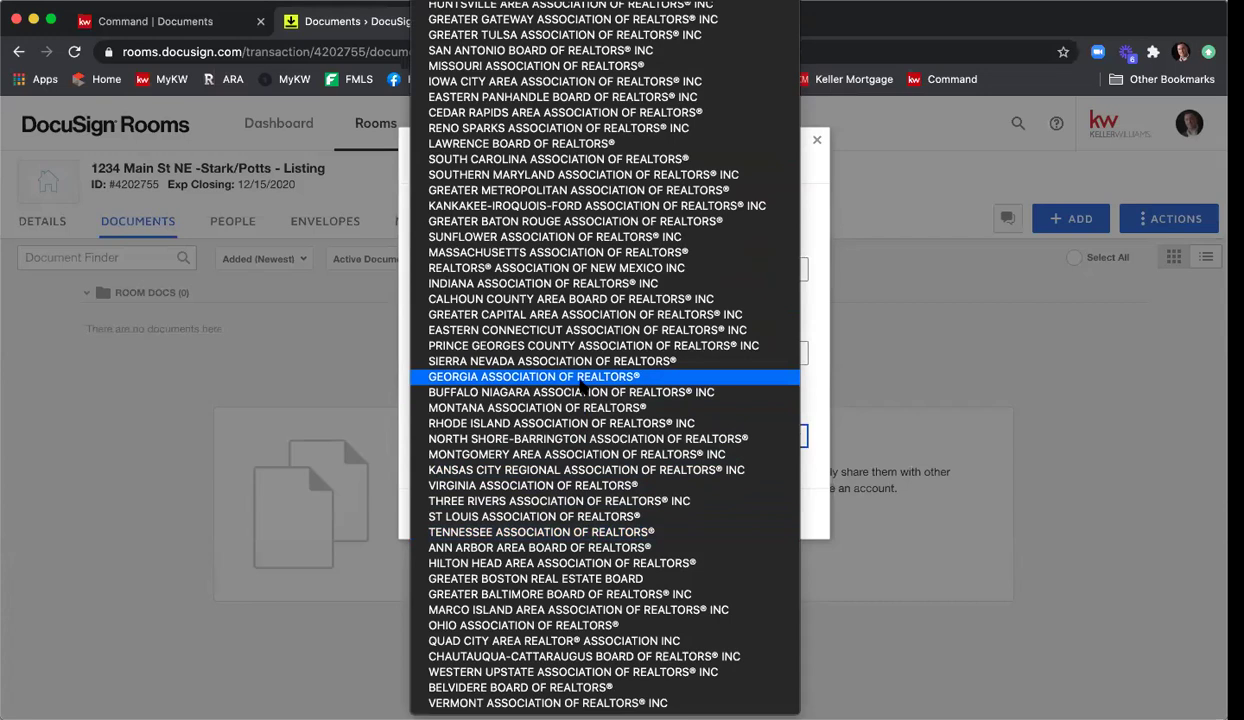
click(581, 382)
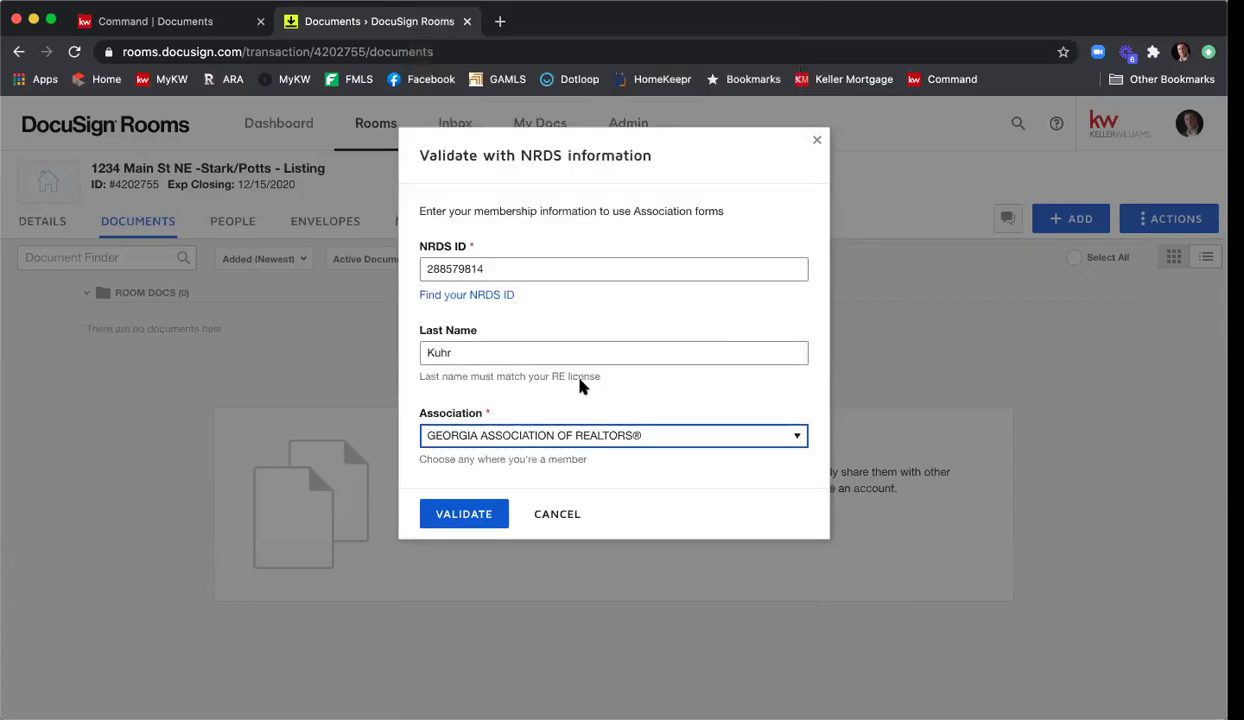
Step: Submit the NRDS details for validation, then cancel the Add DocuSign Forms window
click(474, 516)
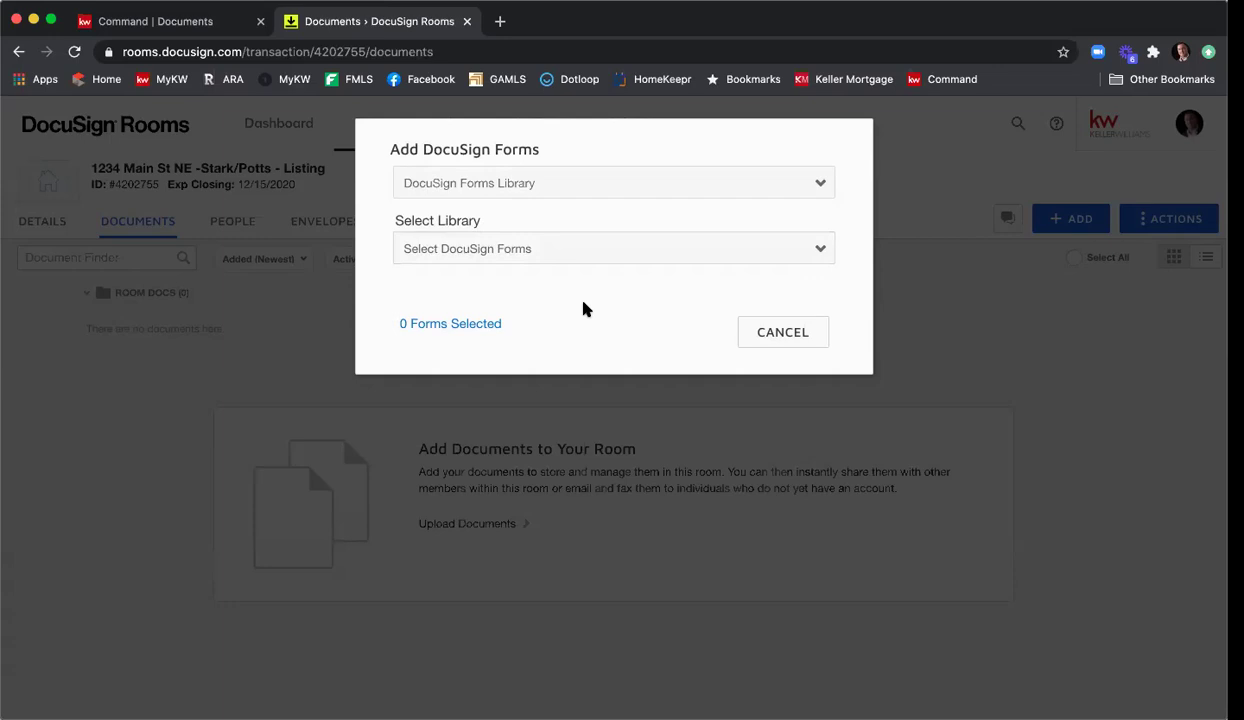
click(750, 338)
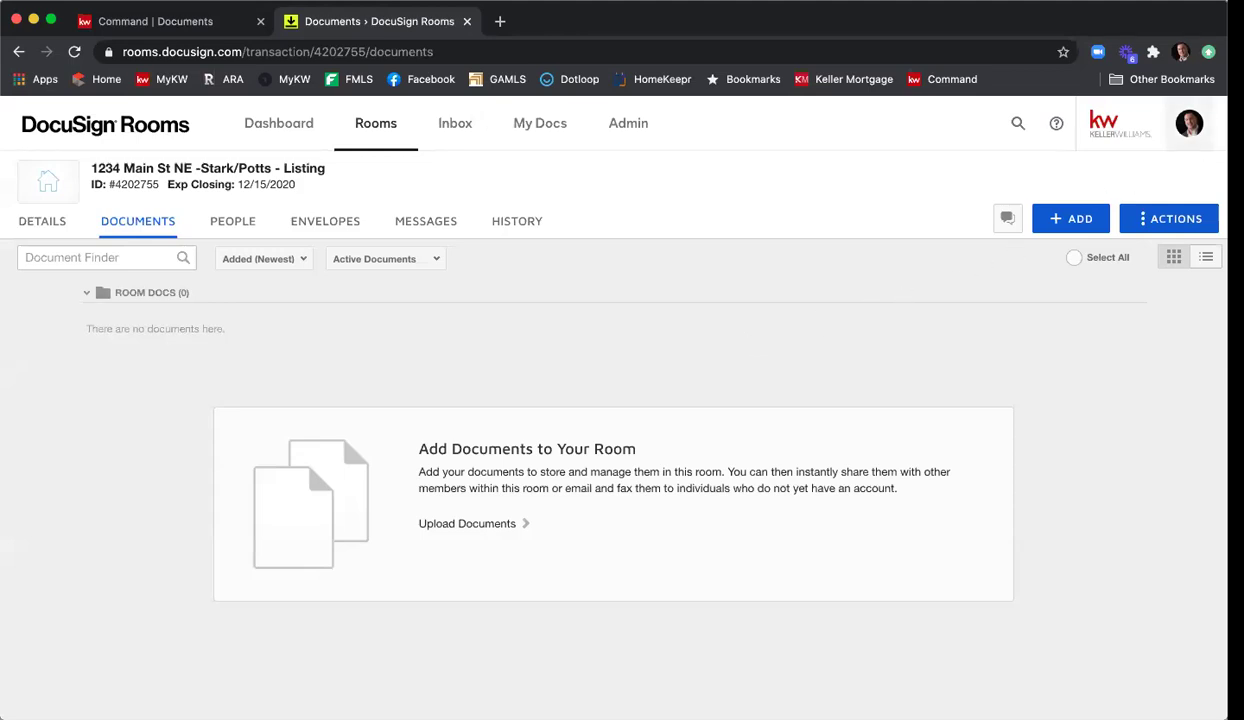
Step: Review zipForm's stored NRDS membership in Preferences, then reopen the 1234 Main St NE room from Dashboard
click(1200, 132)
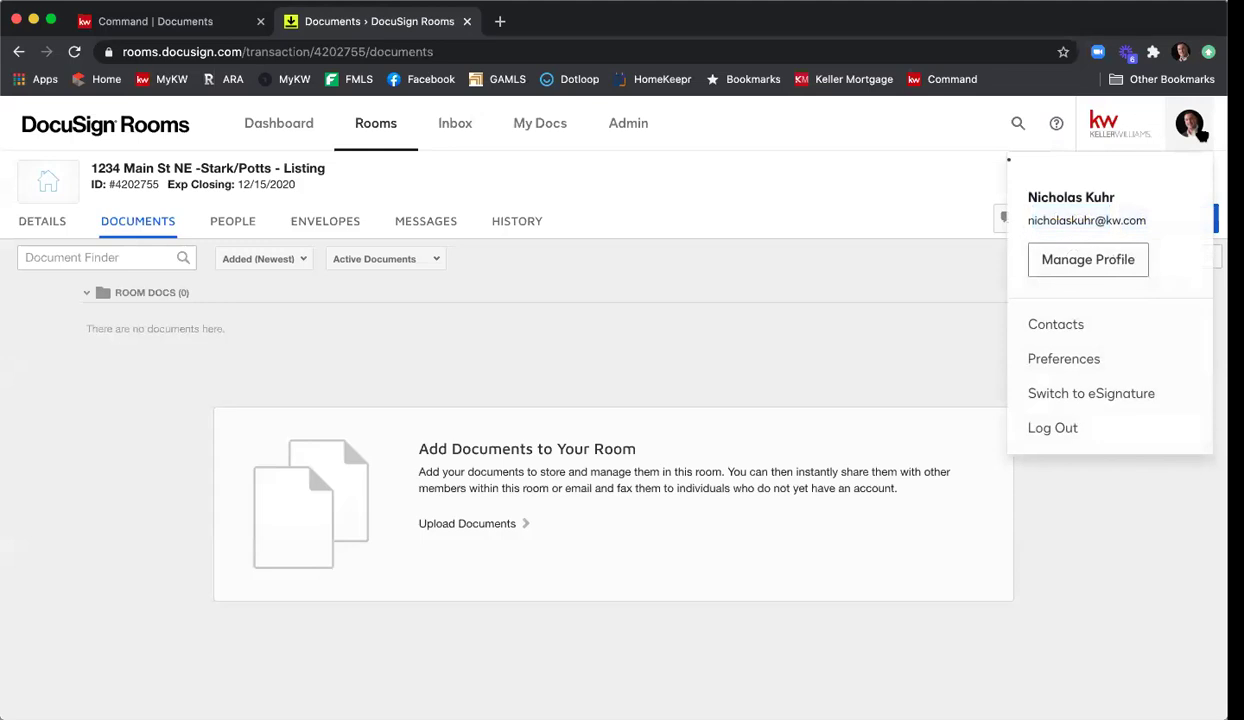
click(1066, 358)
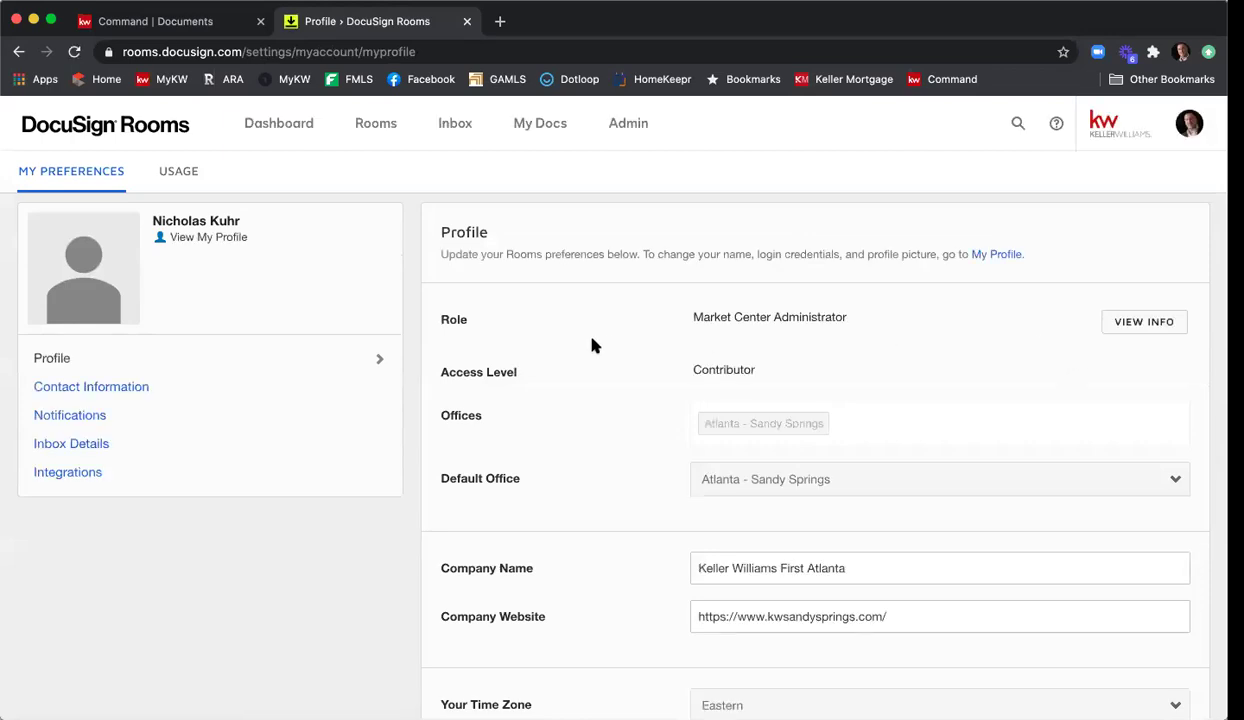
click(176, 476)
scroll(620, 322, down, 1)
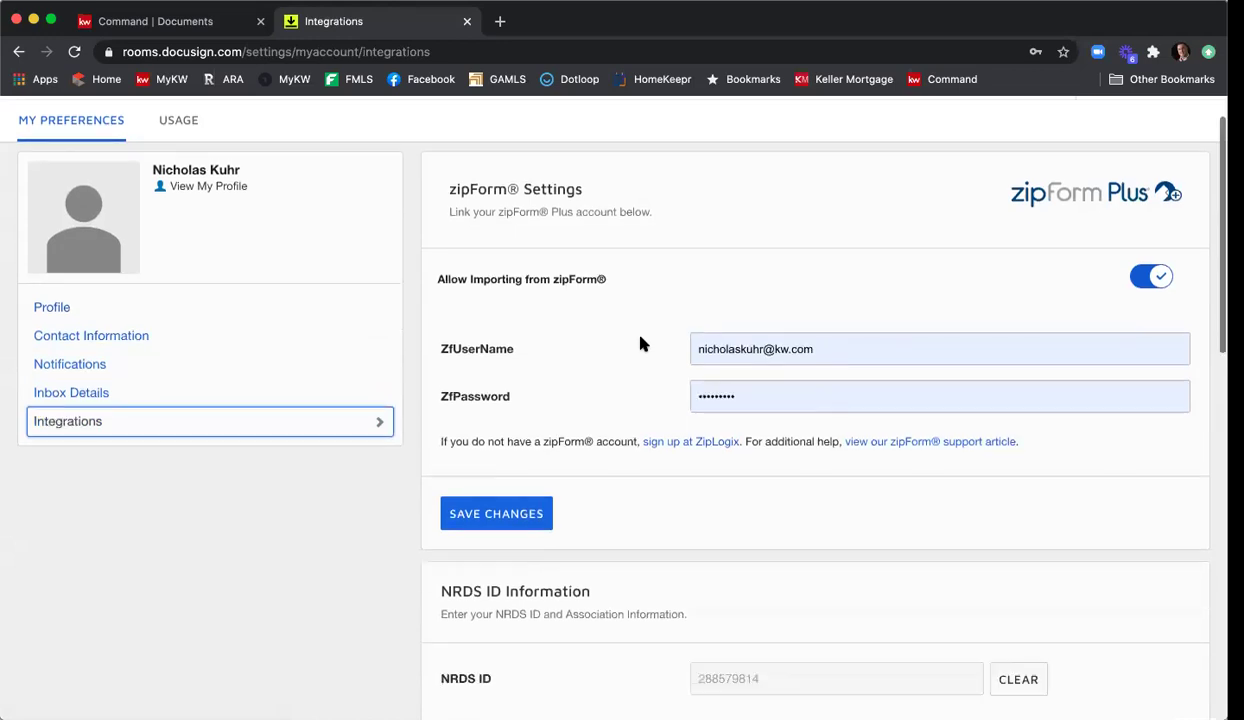
scroll(640, 343, down, 6)
scroll(458, 314, up, 1)
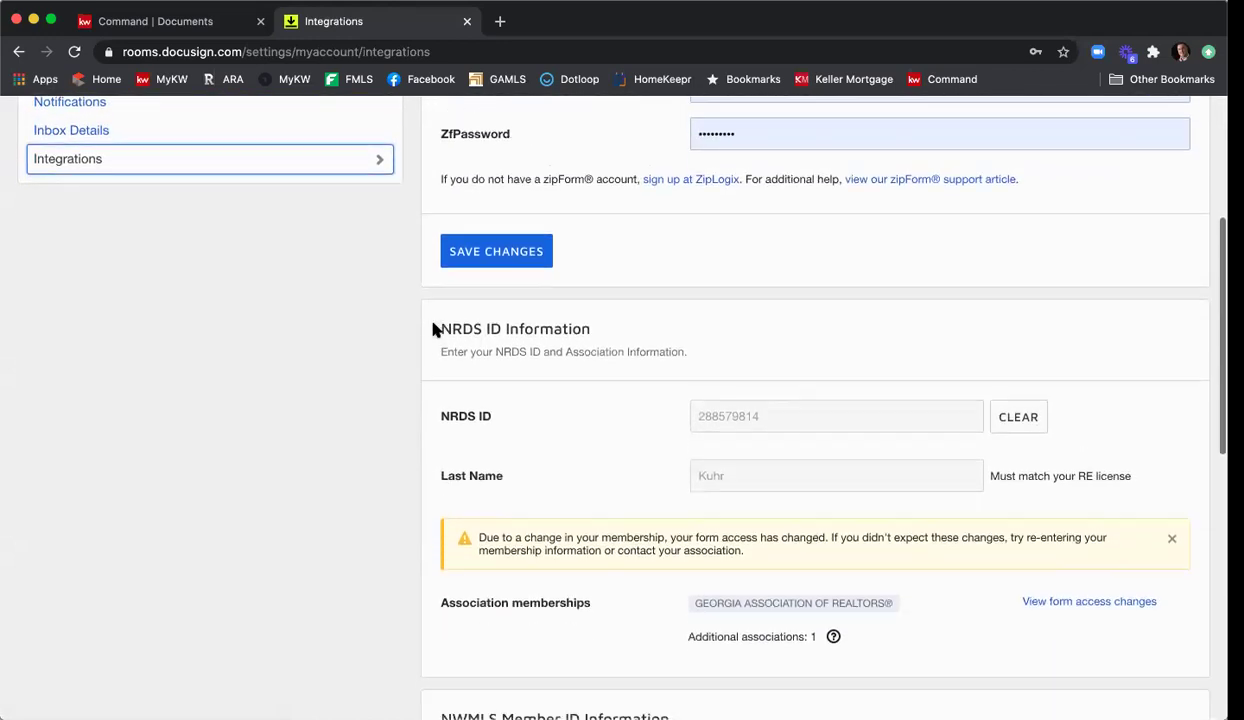
scroll(433, 328, down, 1)
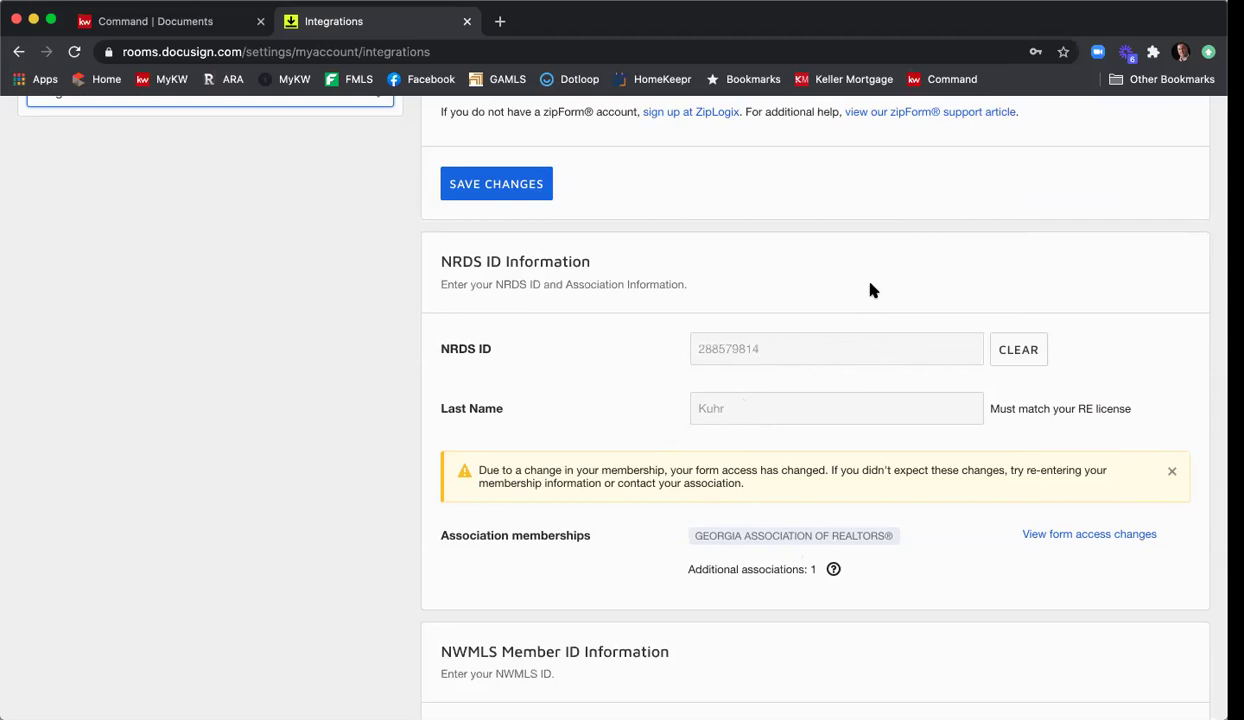
scroll(870, 290, up, 4)
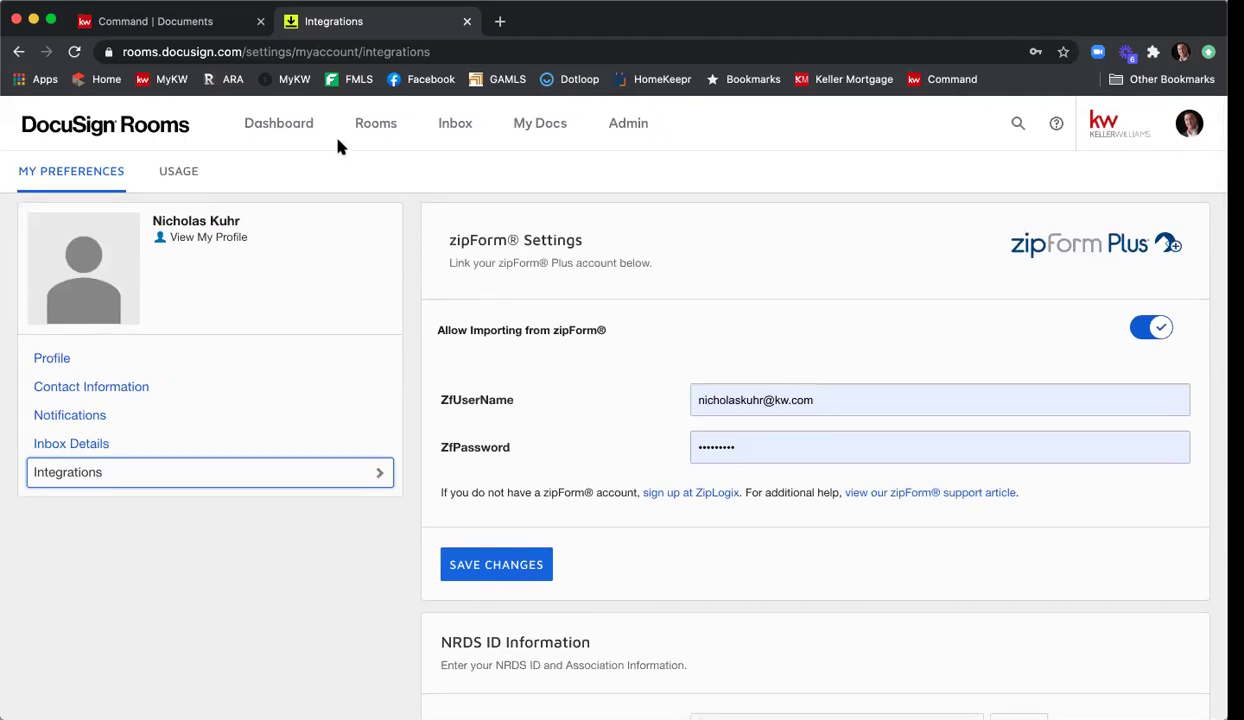
click(285, 128)
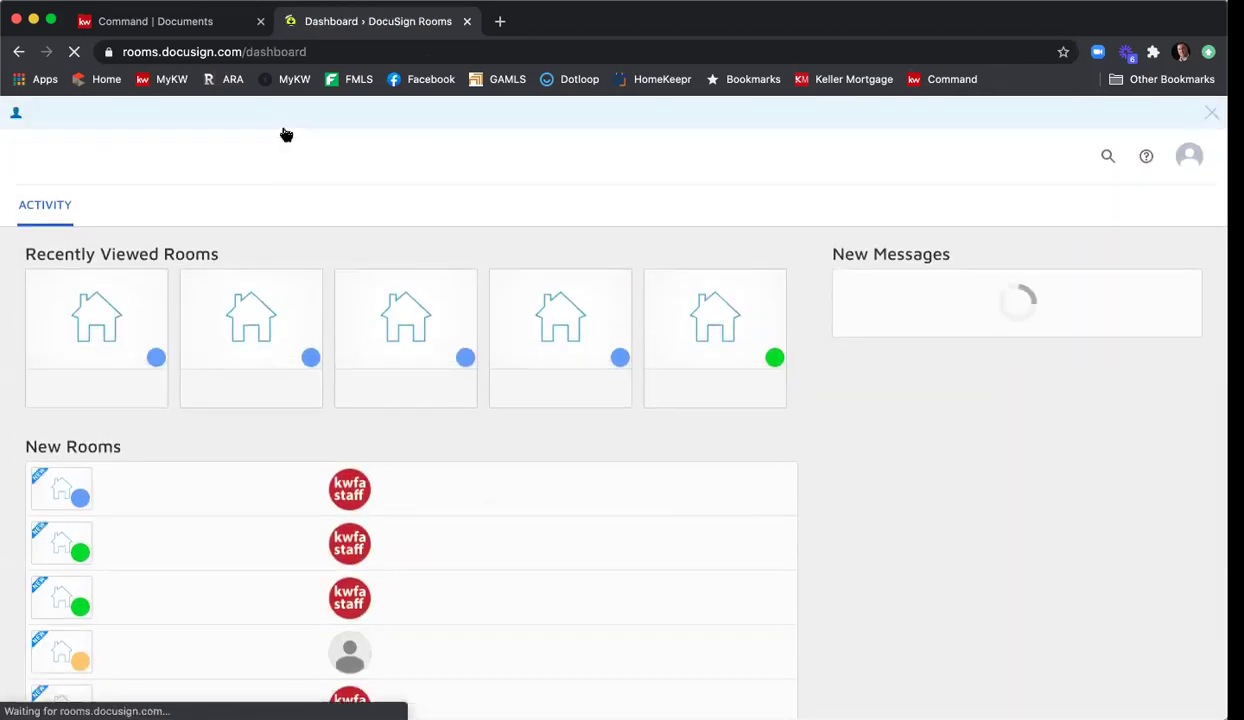
click(122, 322)
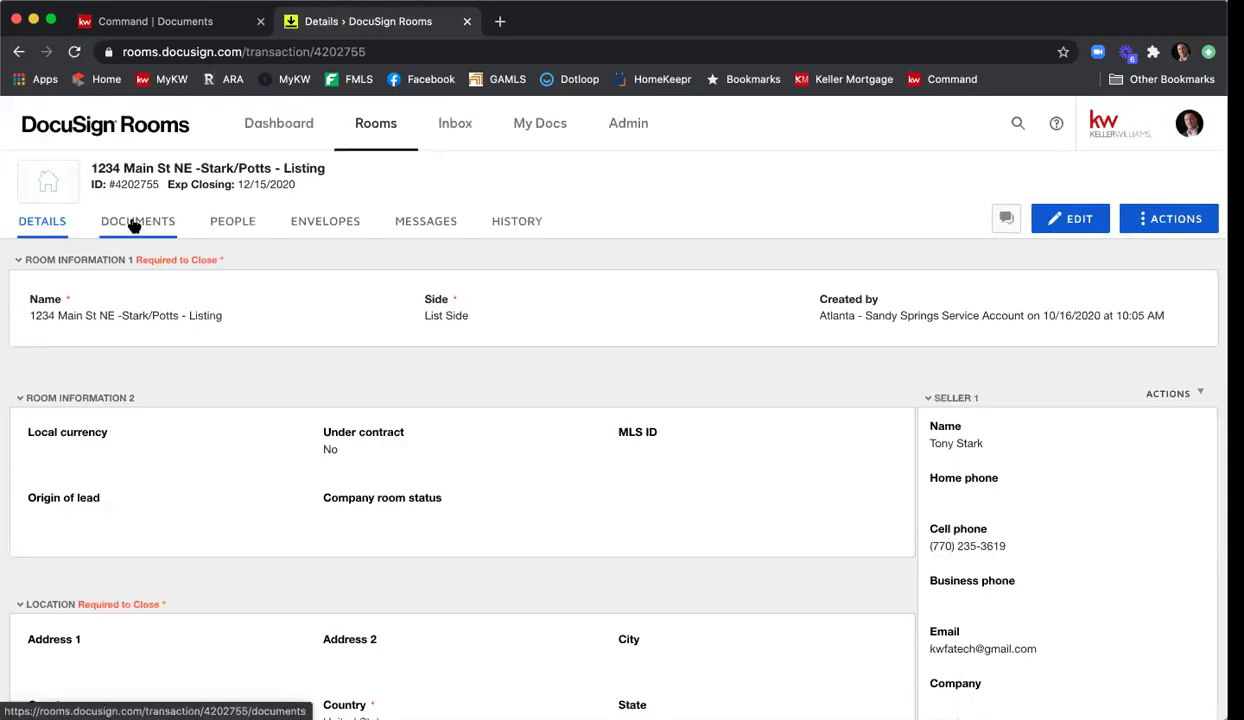
Step: Go from the room's Documents to its Details and put the 1234 Main St NE room details into edit mode
click(135, 224)
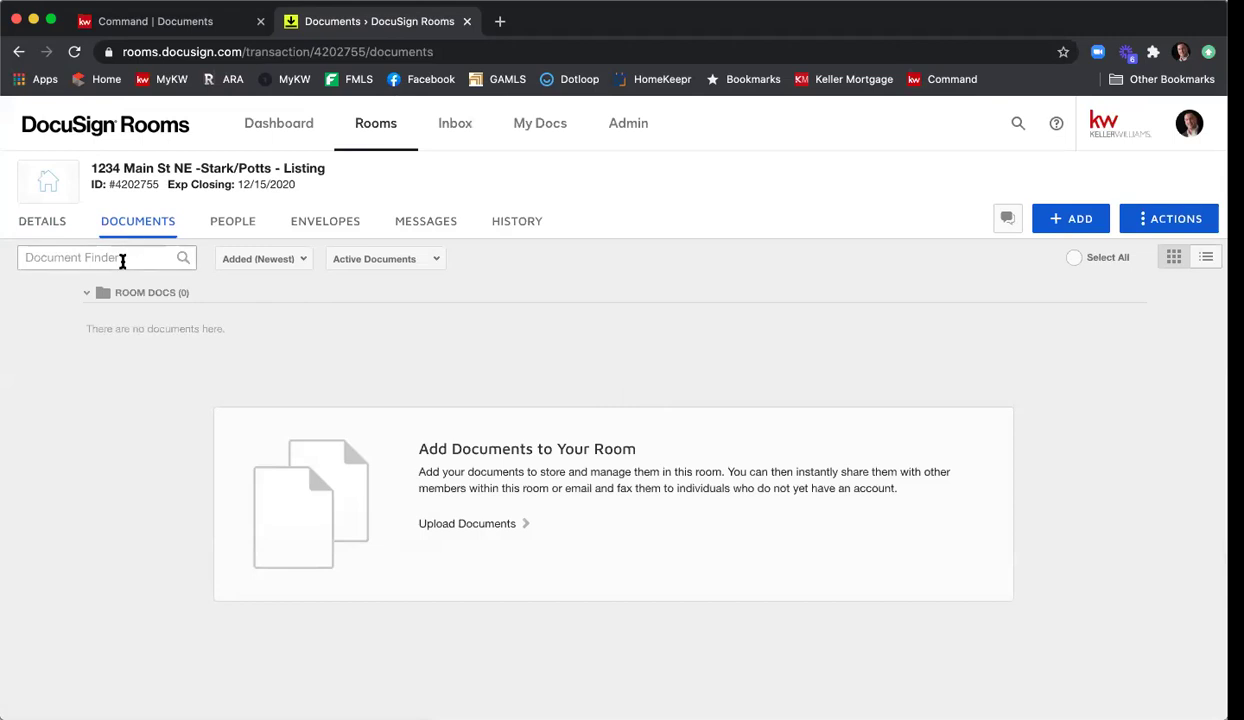
click(52, 235)
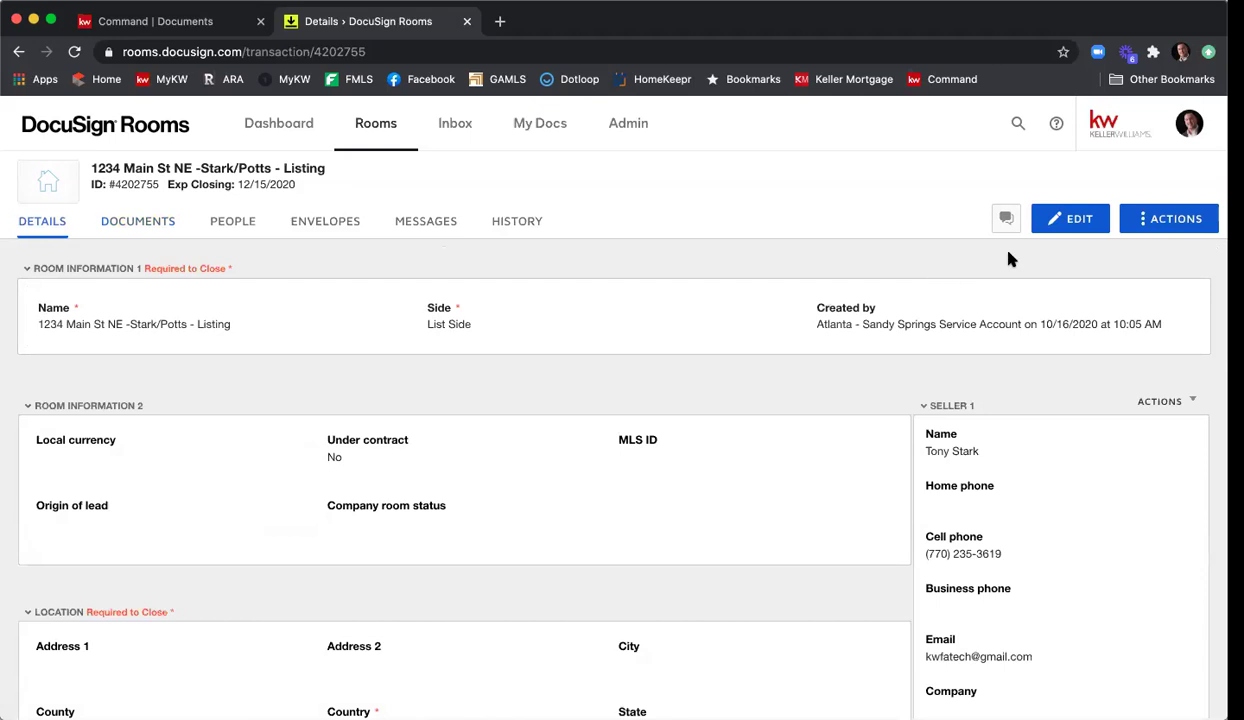
click(1064, 230)
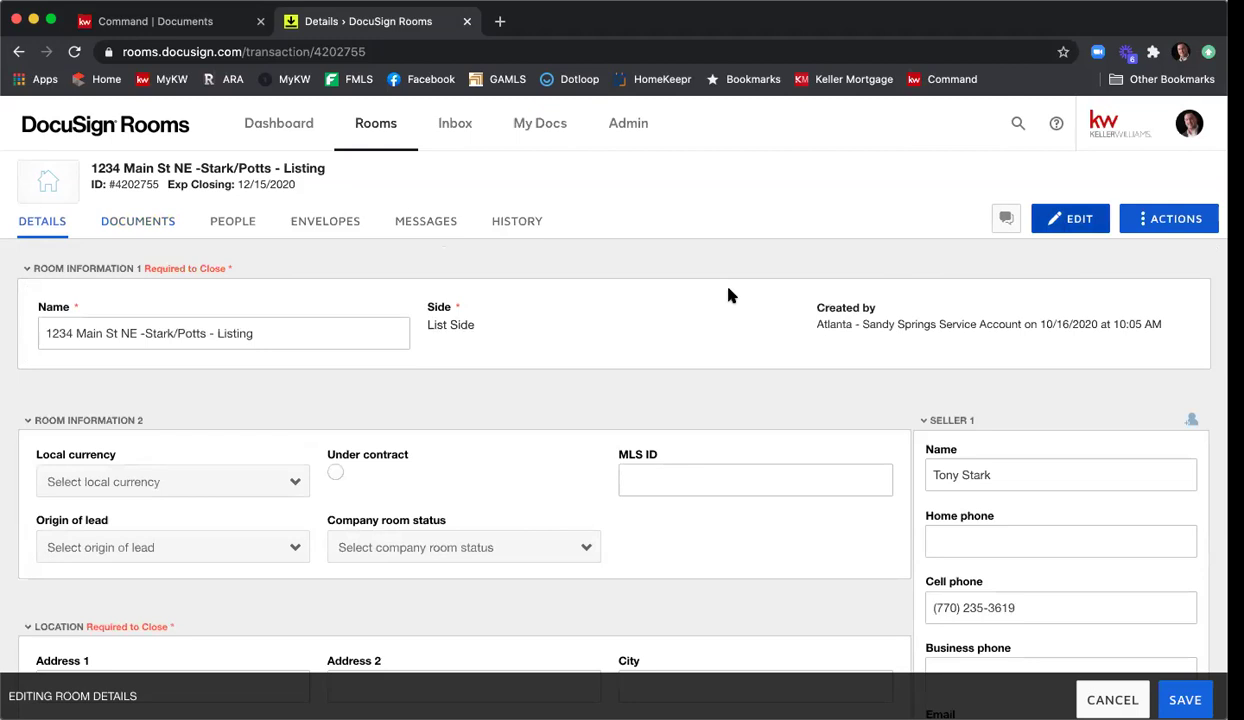
scroll(730, 291, down, 5)
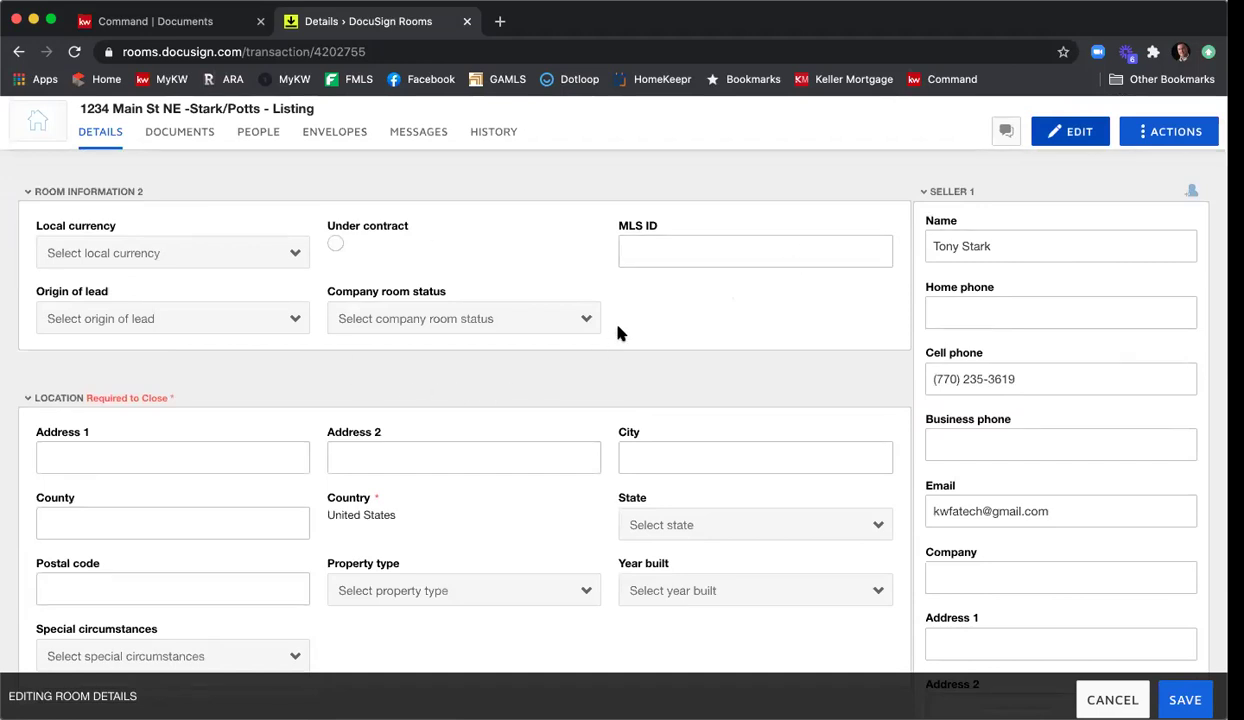
scroll(440, 275, down, 2)
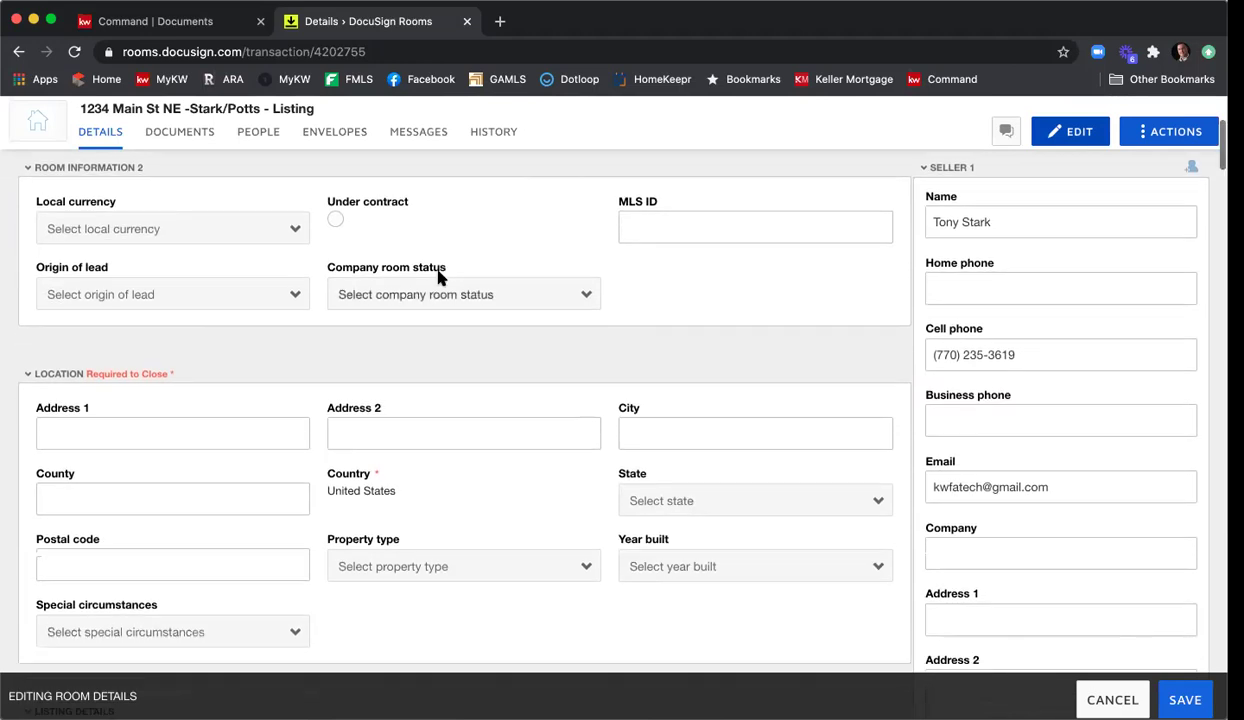
scroll(437, 277, up, 2)
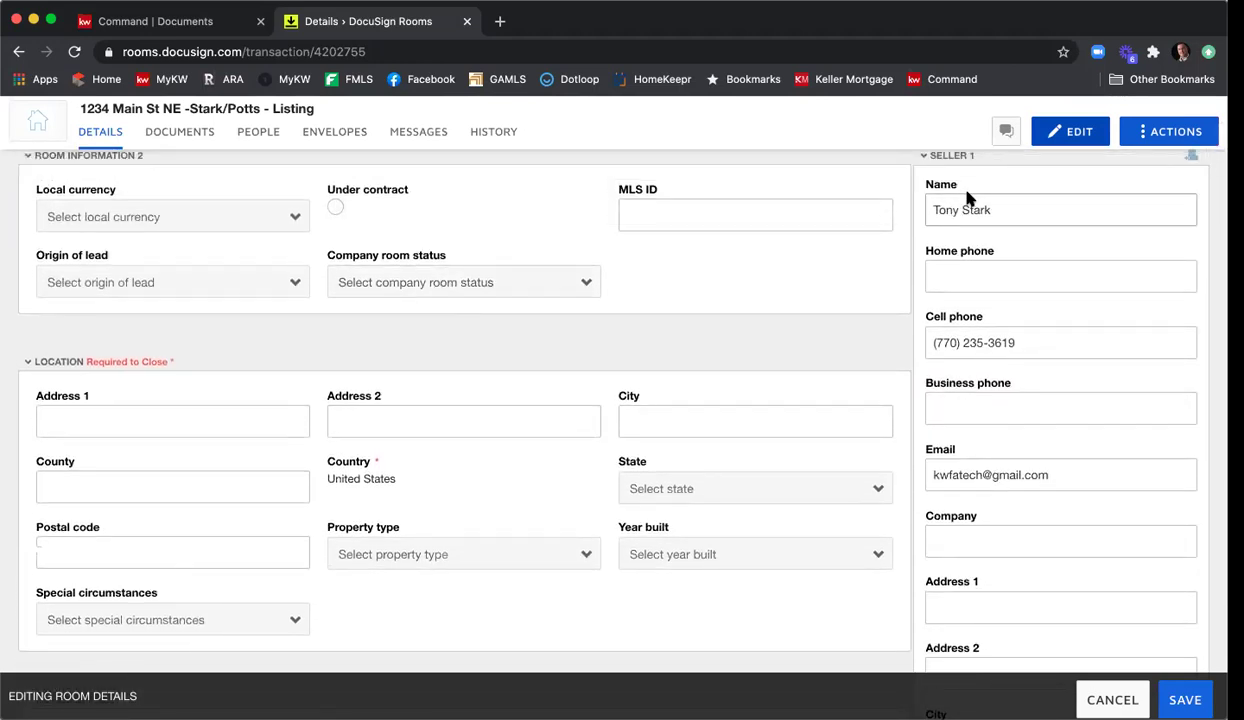
scroll(936, 186, up, 1)
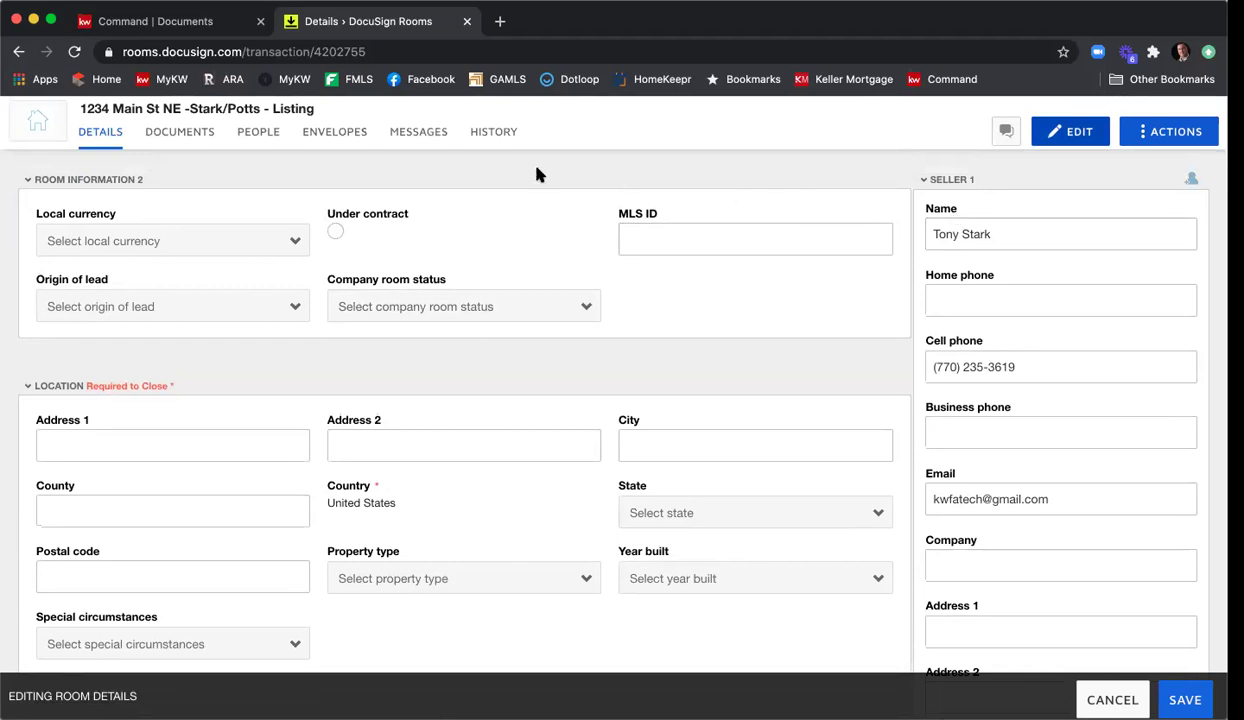
scroll(340, 185, up, 3)
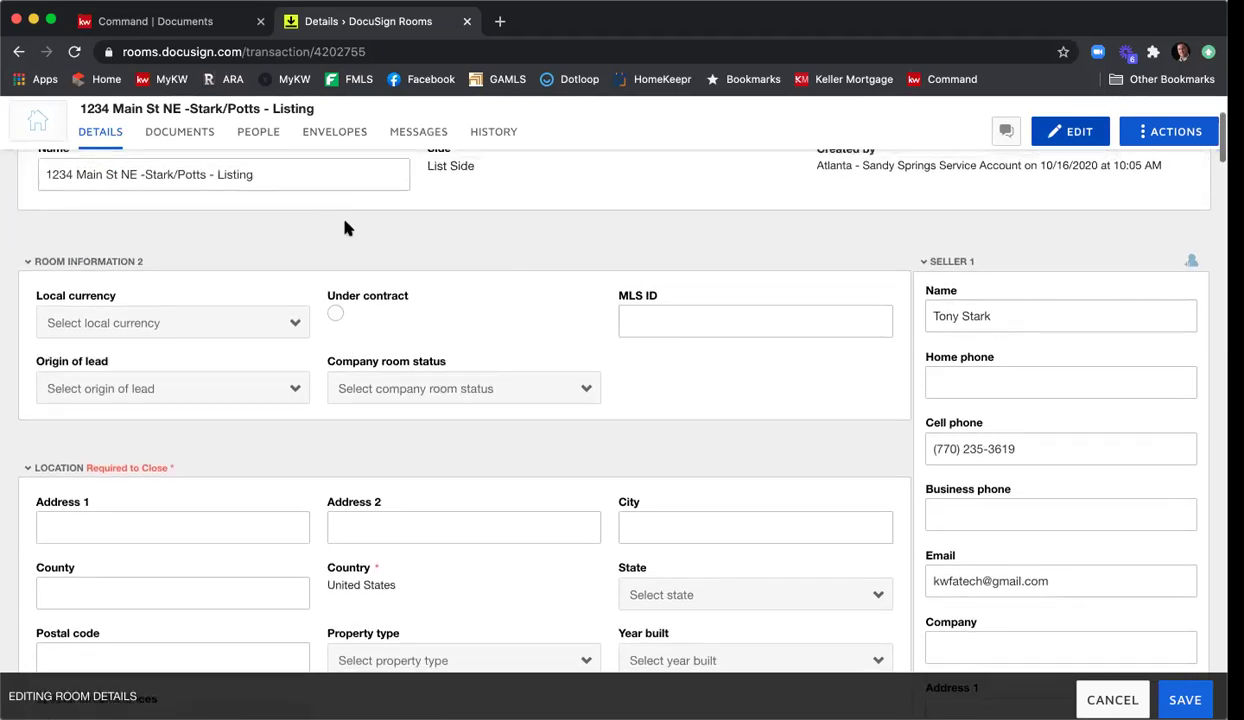
scroll(350, 215, up, 2)
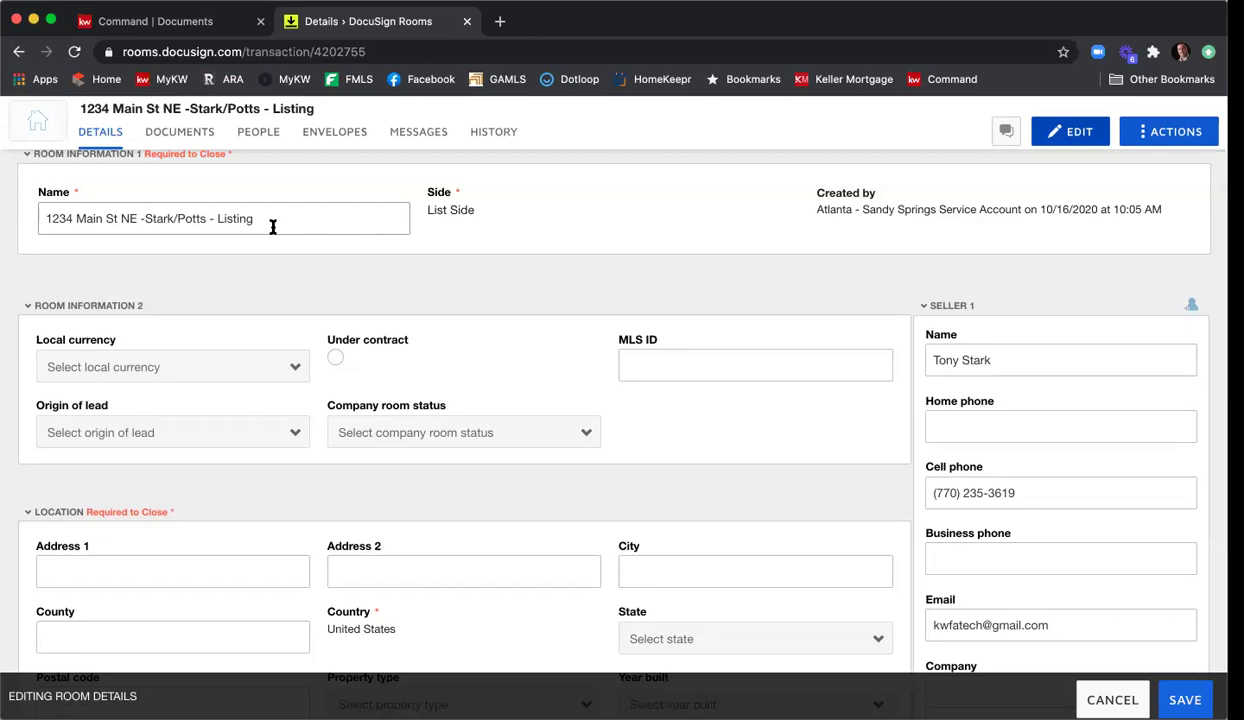
Step: Choose USD - United States Dollar as local currency and enter MLS ID 12346789
click(218, 360)
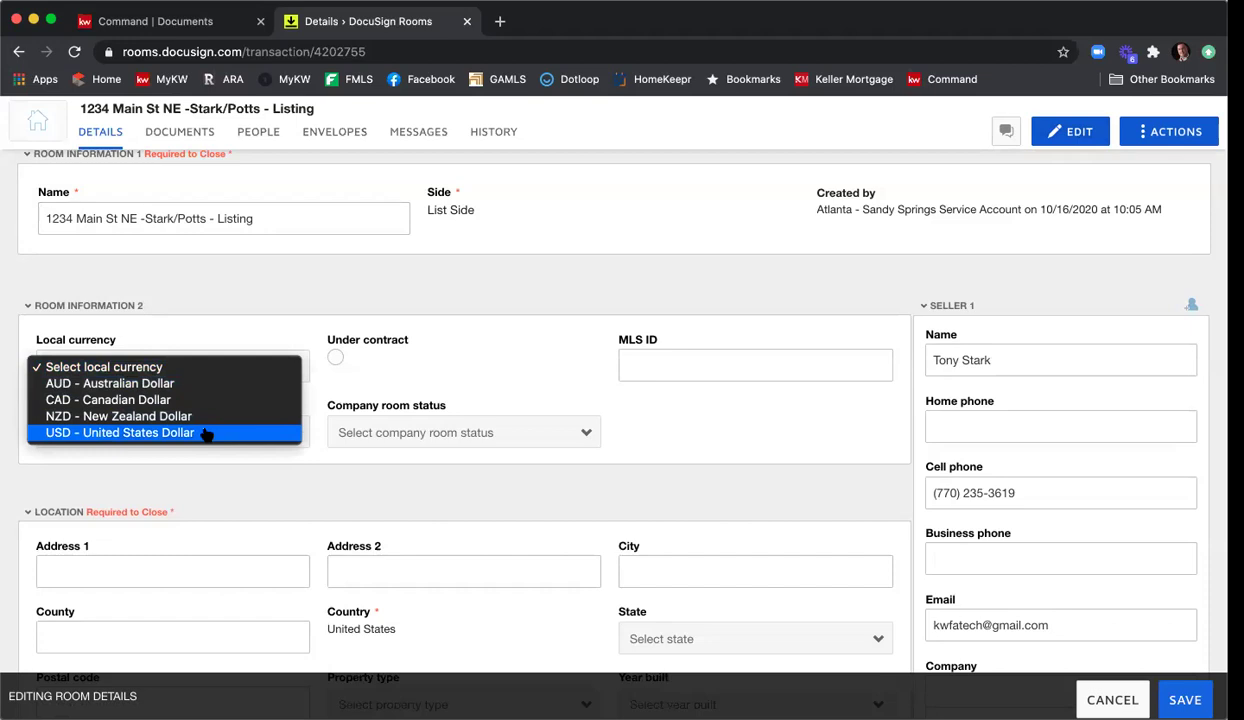
click(130, 433)
click(640, 364)
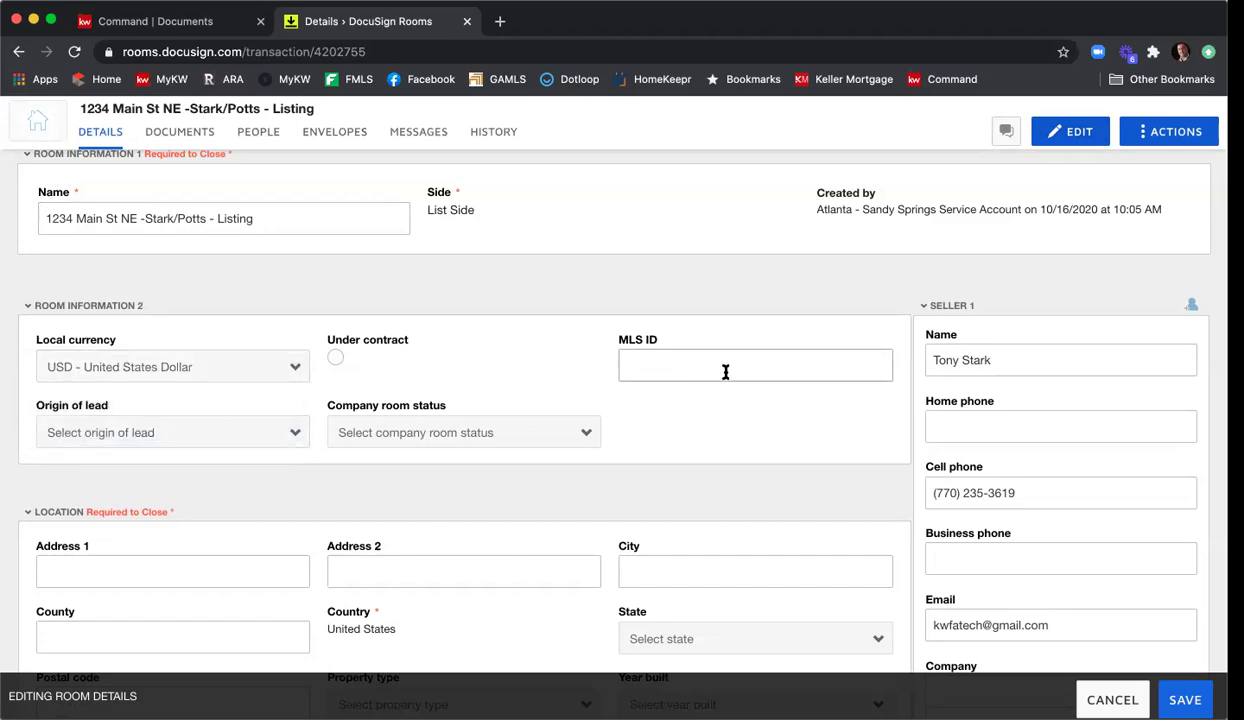
text(12346789)
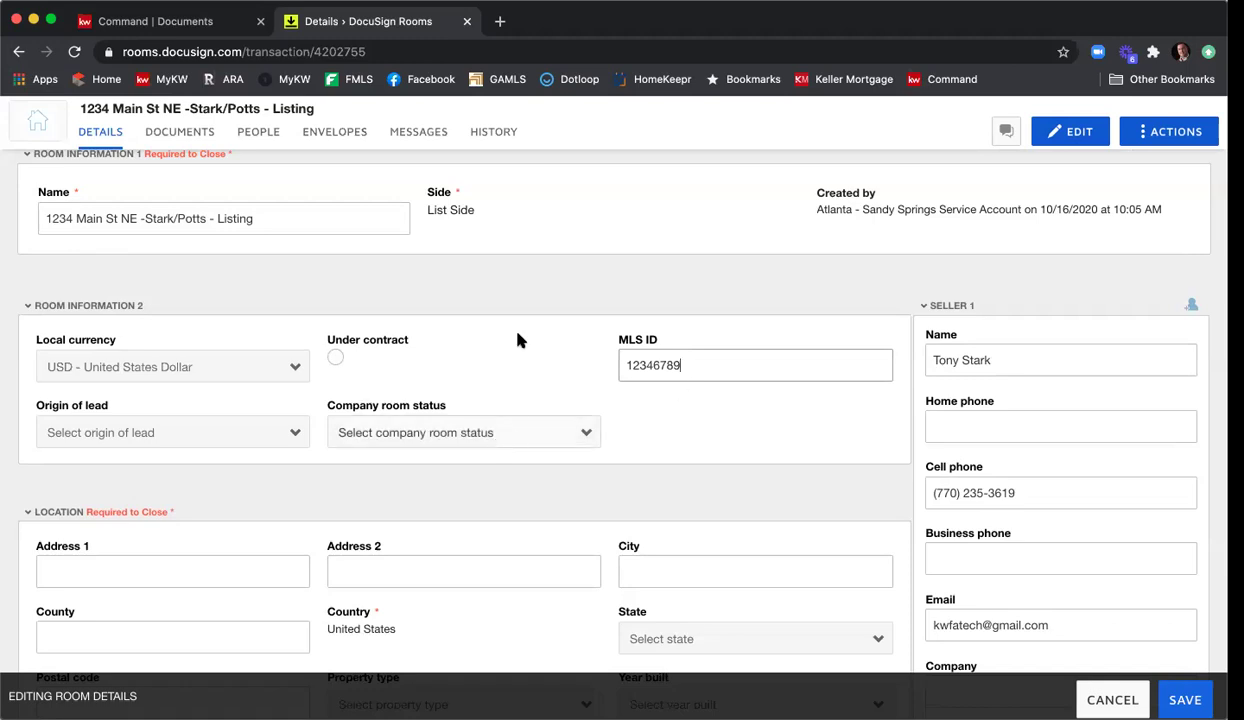
scroll(501, 312, down, 1)
Step: Enter the property address: 1234 Main St NE, city Atlanta, county Fulton
scroll(444, 397, down, 4)
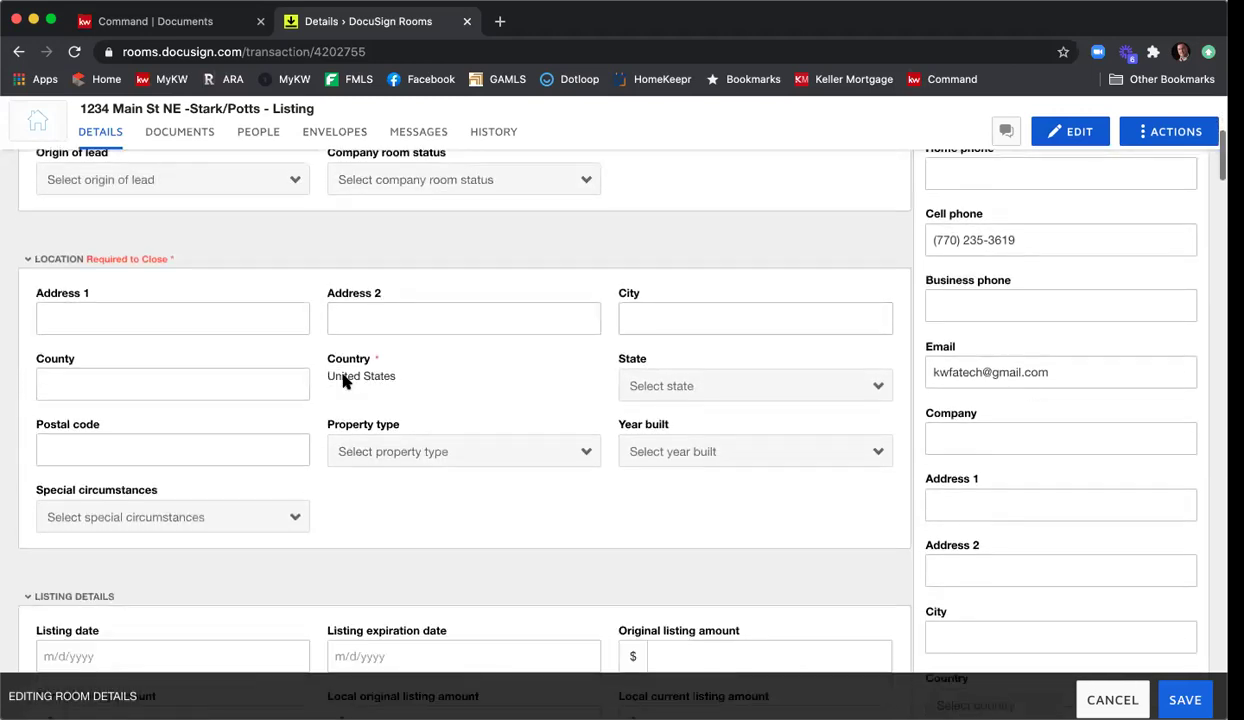
click(210, 308)
text(1234 Main St NE)
click(755, 308)
text(Atlanta)
key(Tab)
text(Fulton)
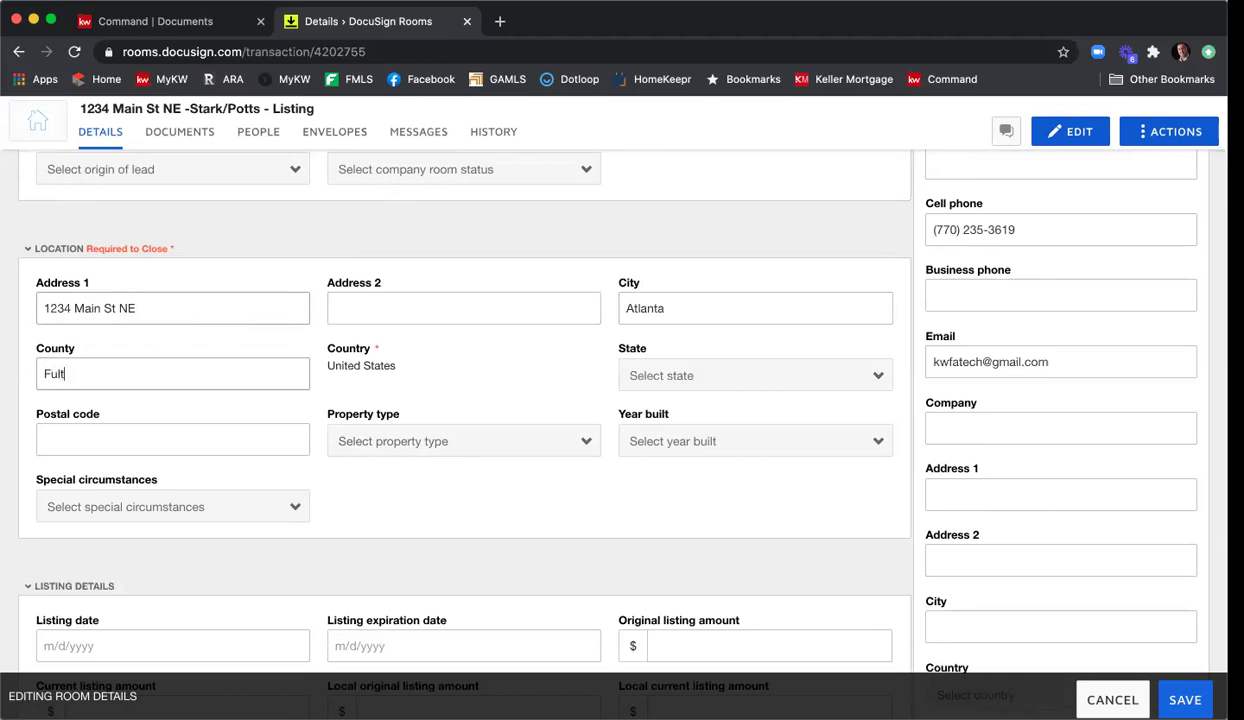
Step: Set state to Georgia, postal code 30342 and property type Residential Detached
click(710, 385)
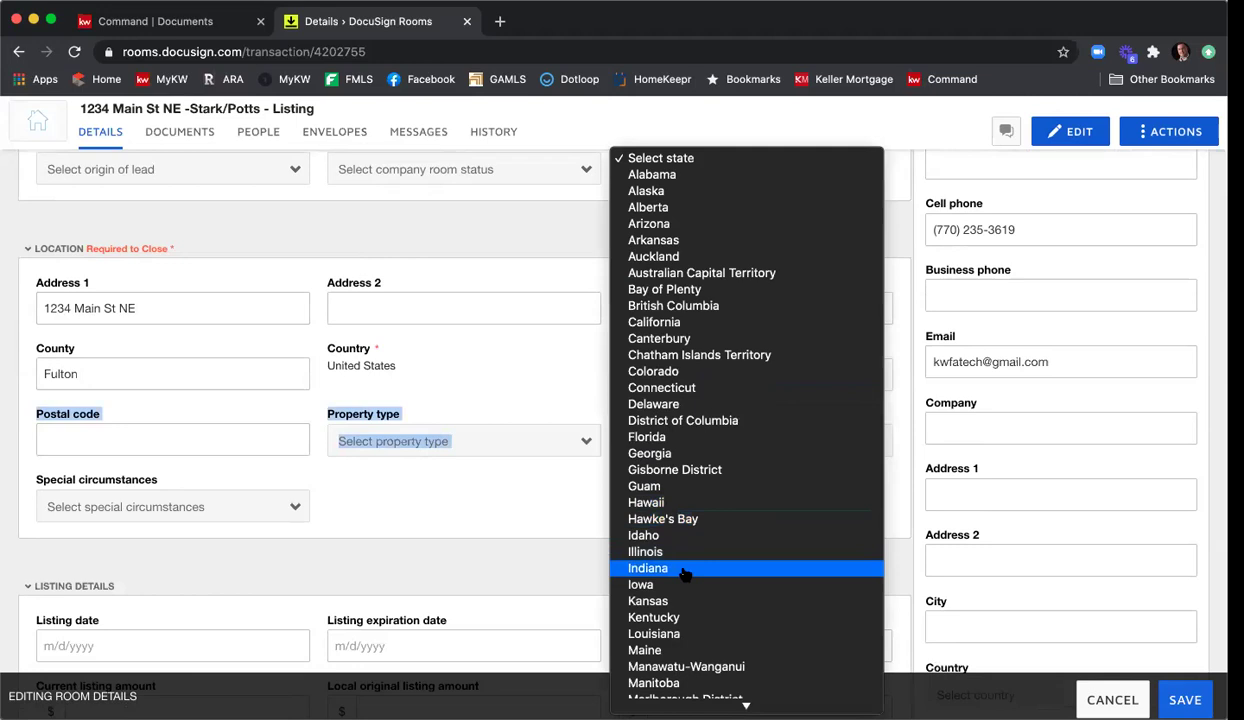
click(650, 453)
click(267, 439)
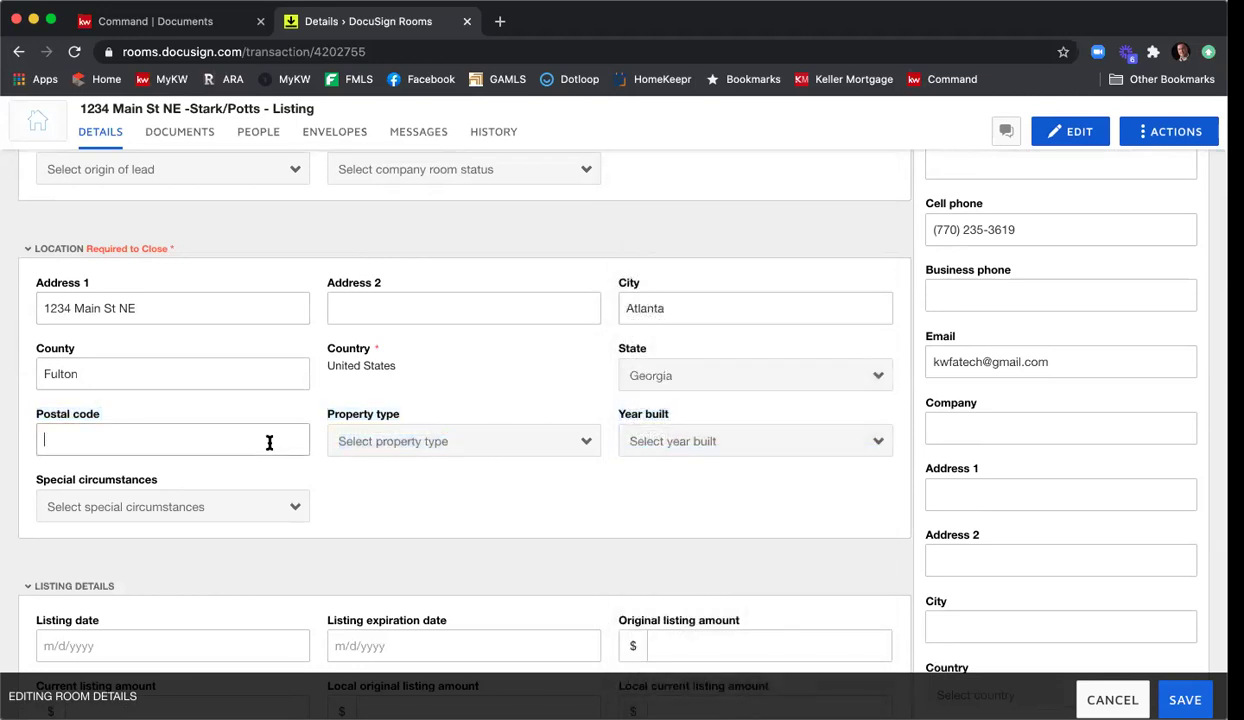
text(30342)
click(405, 431)
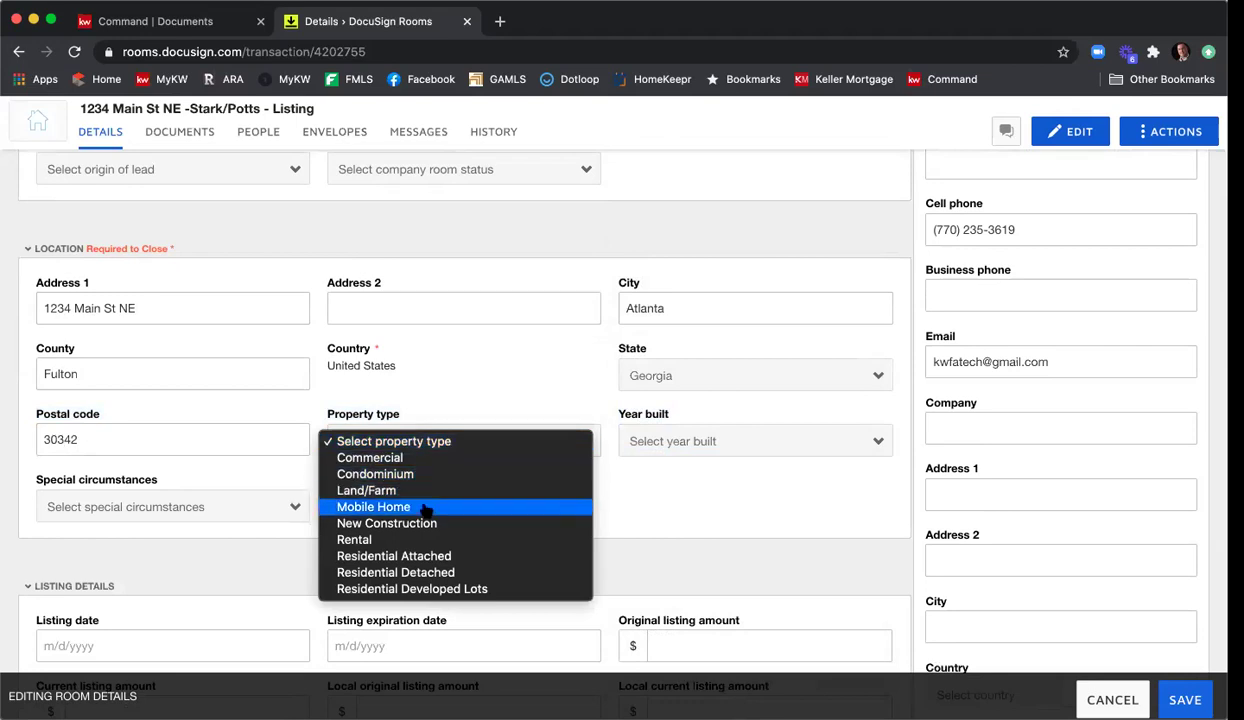
click(400, 572)
Step: Set year built to 2004 and leave Special circumstances empty
click(757, 445)
scroll(755, 470, down, 15)
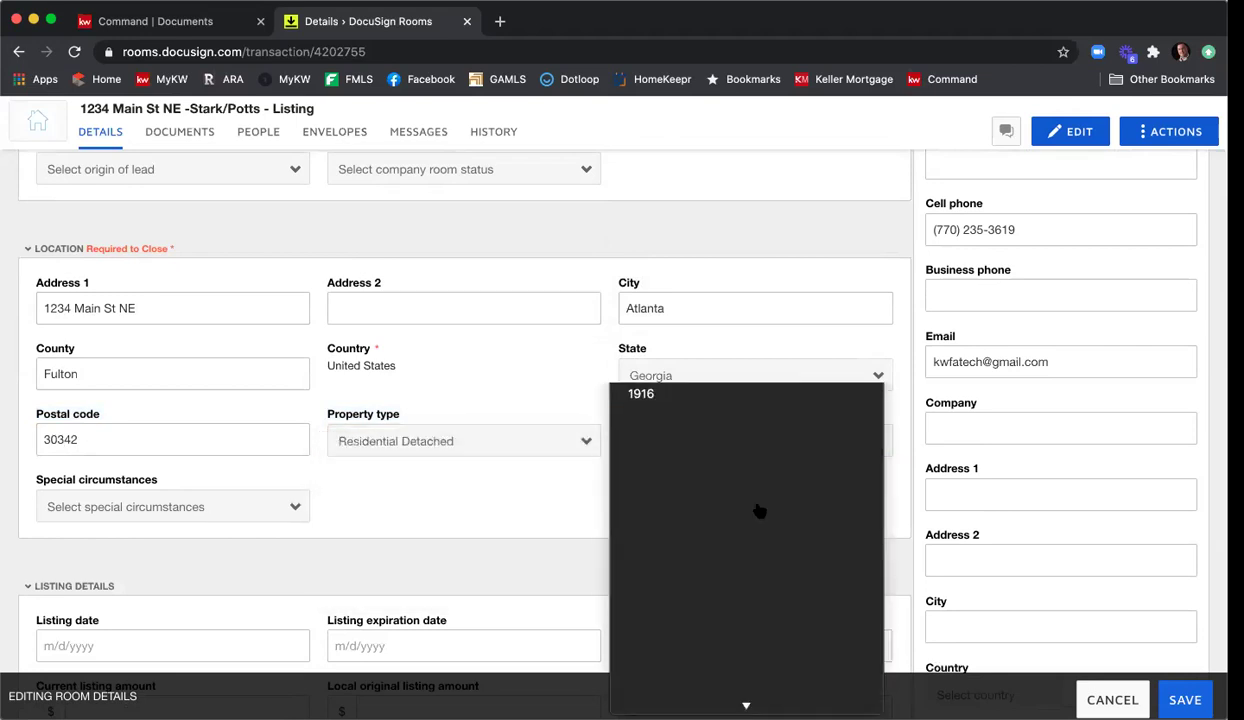
click(737, 407)
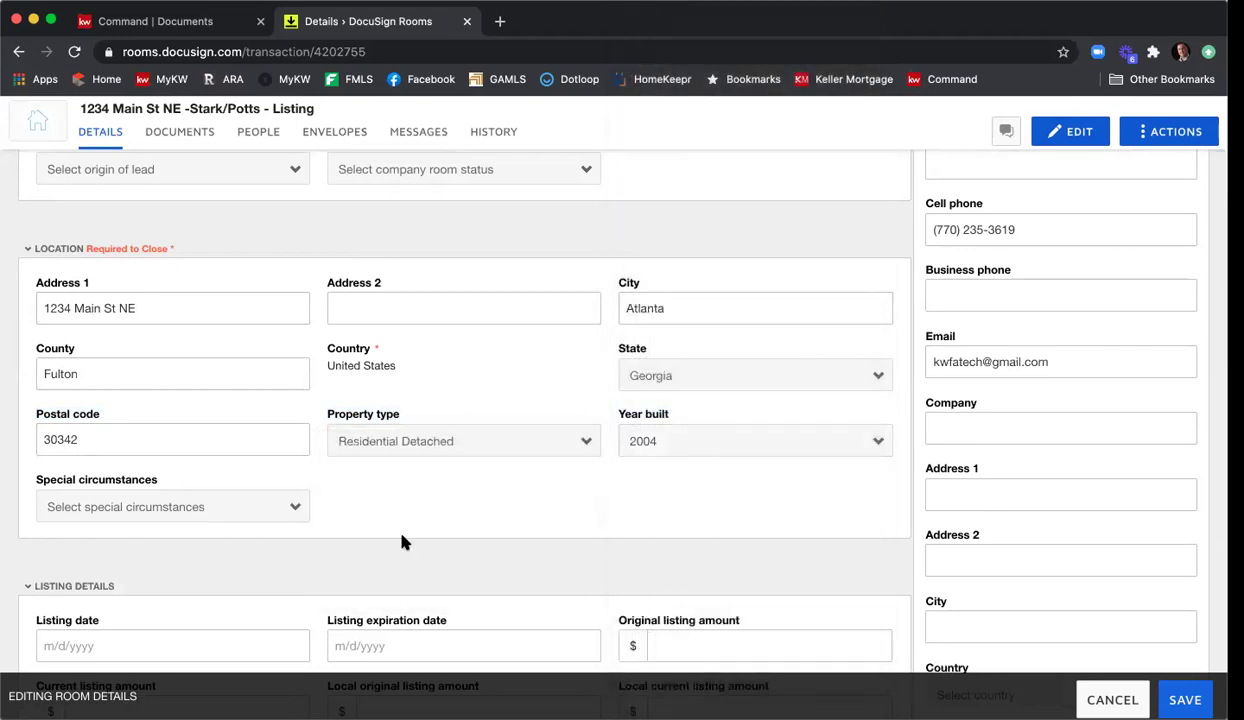
scroll(320, 495, down, 1)
click(258, 488)
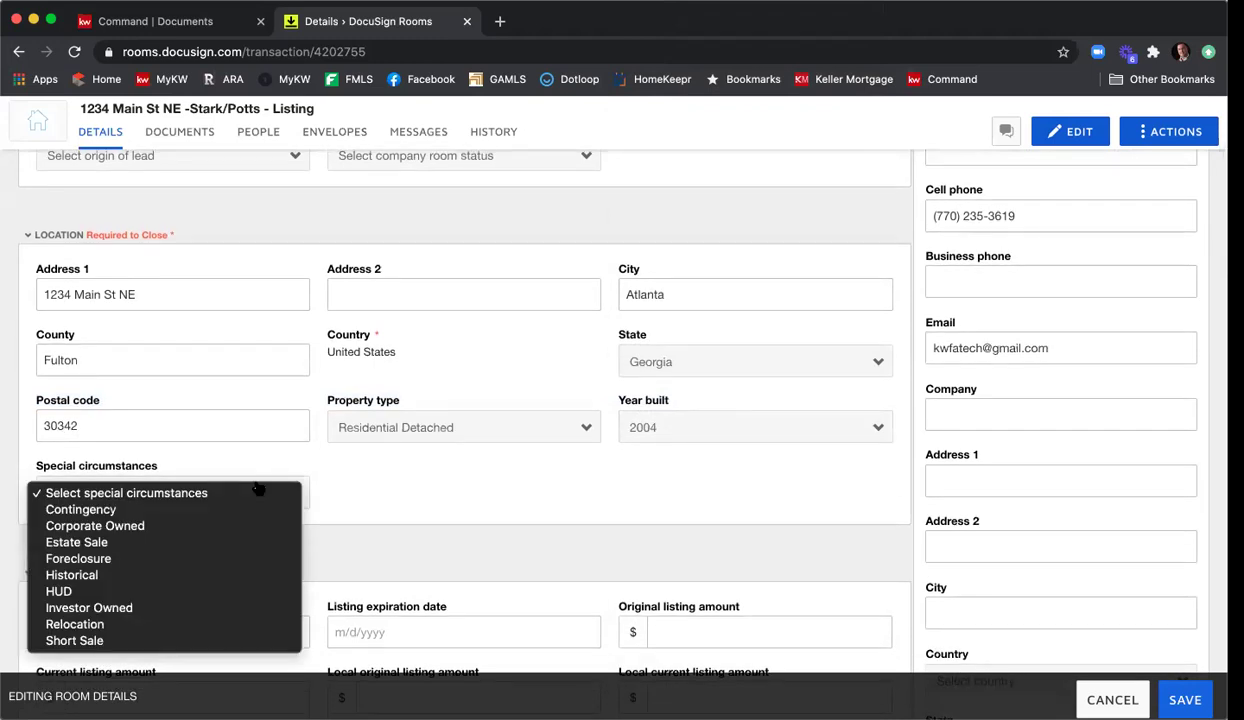
click(418, 484)
scroll(433, 479, down, 1)
Step: Set the listing date to October 16, 2020 and the expiration date to December 18, 2020
scroll(433, 485, down, 5)
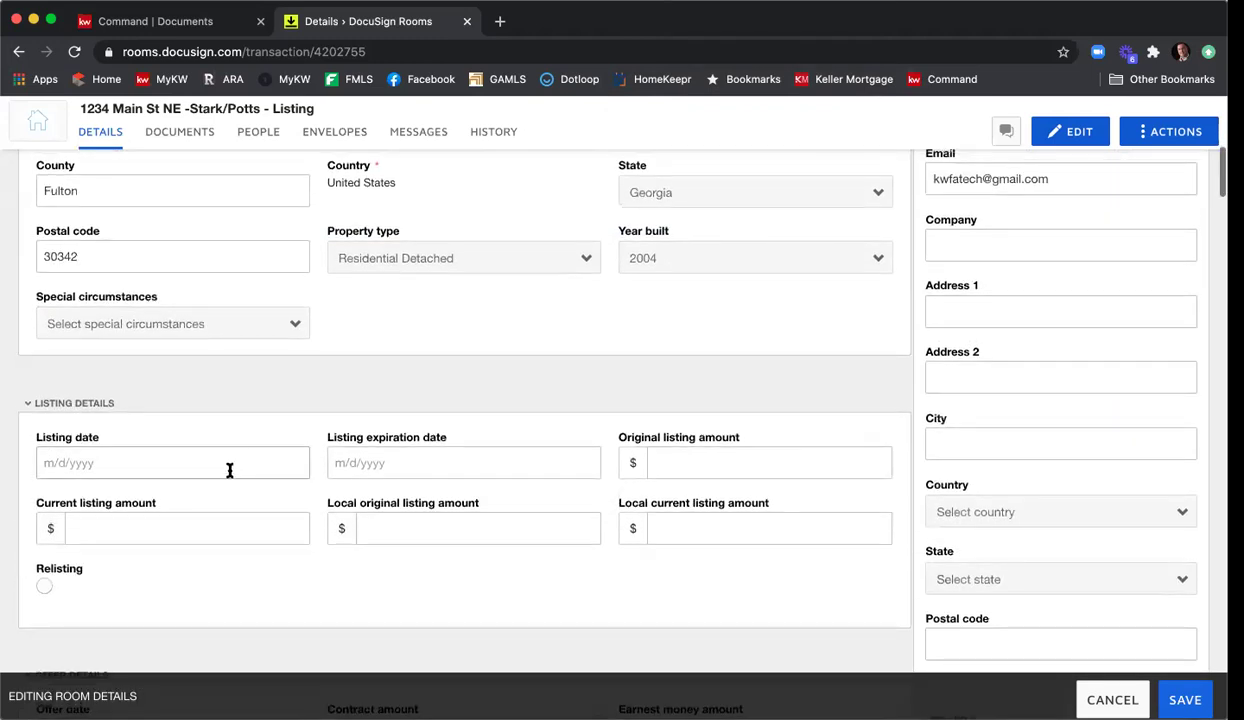
click(171, 400)
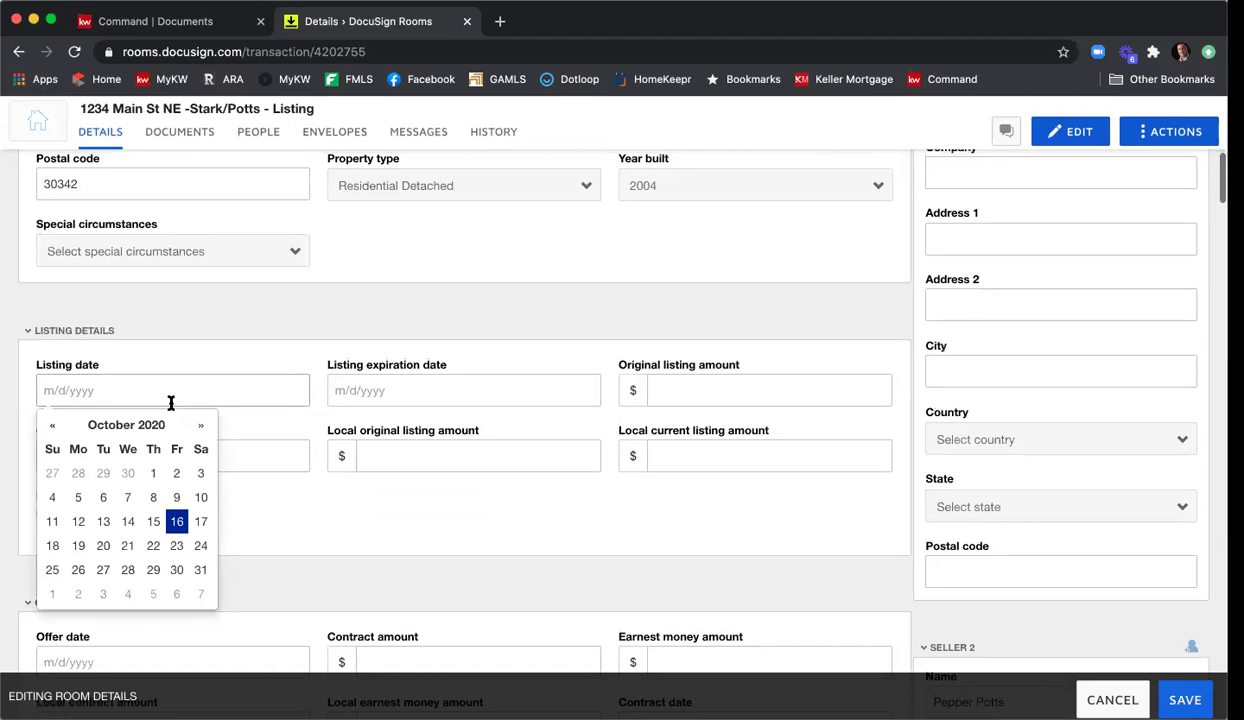
click(176, 521)
click(419, 390)
click(492, 427)
click(493, 427)
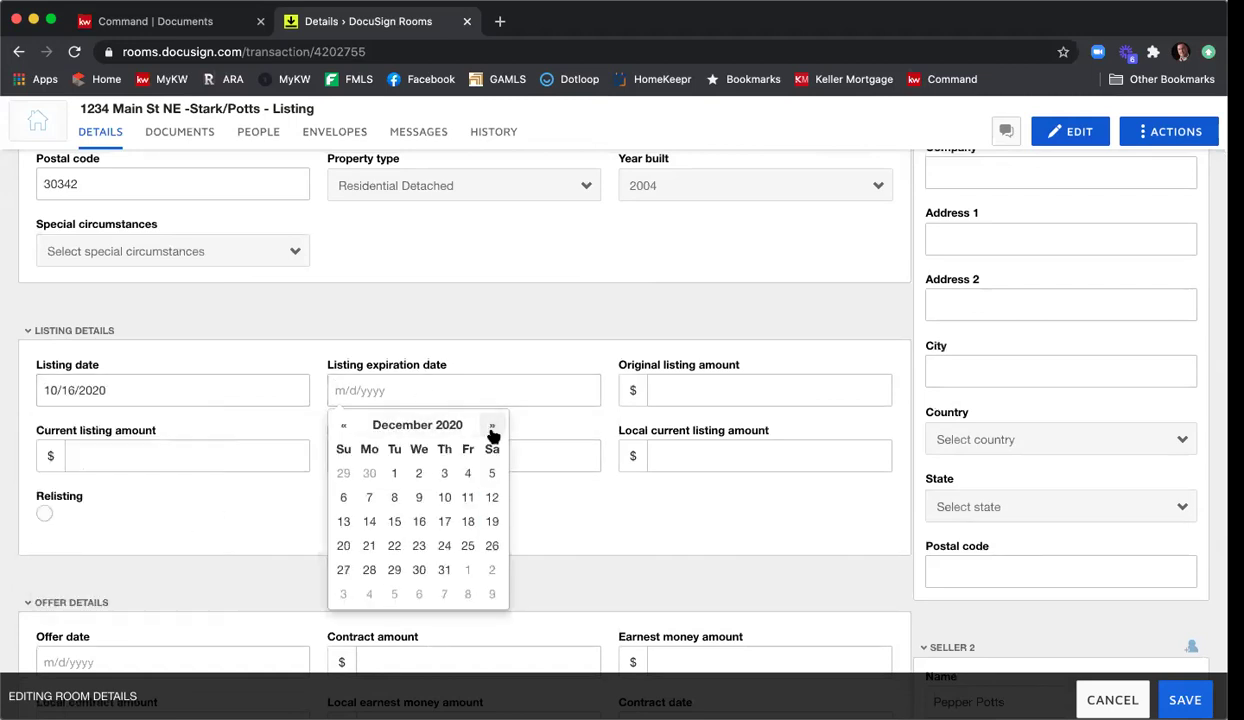
scroll(466, 530, down, 1)
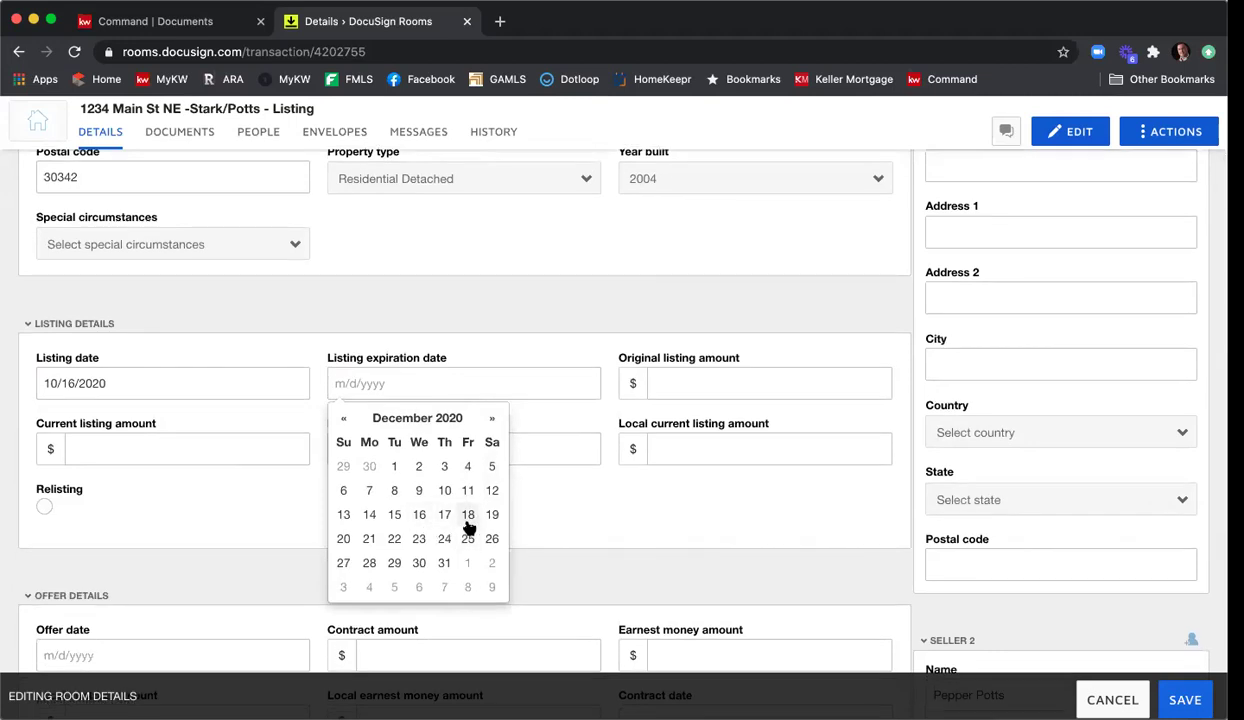
click(468, 519)
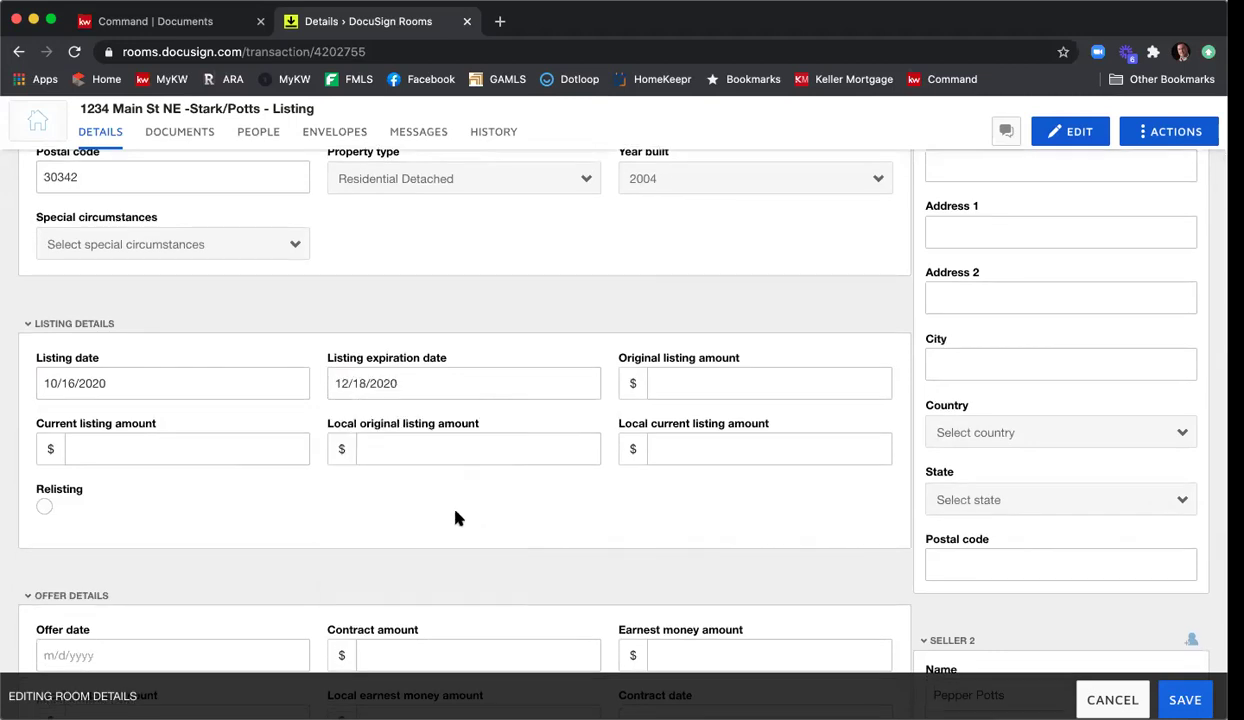
Step: Enter 315000 as original, current, local original and local current listing amounts
click(718, 370)
text(3)
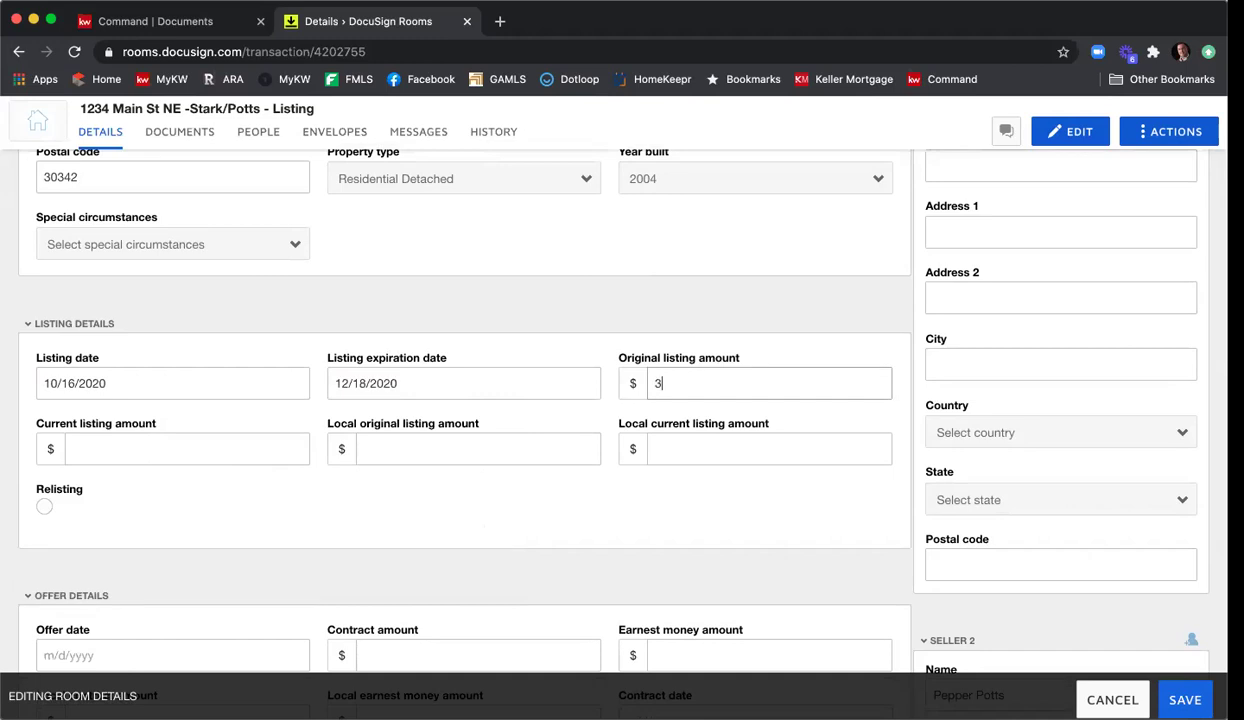
text(15000)
click(150, 448)
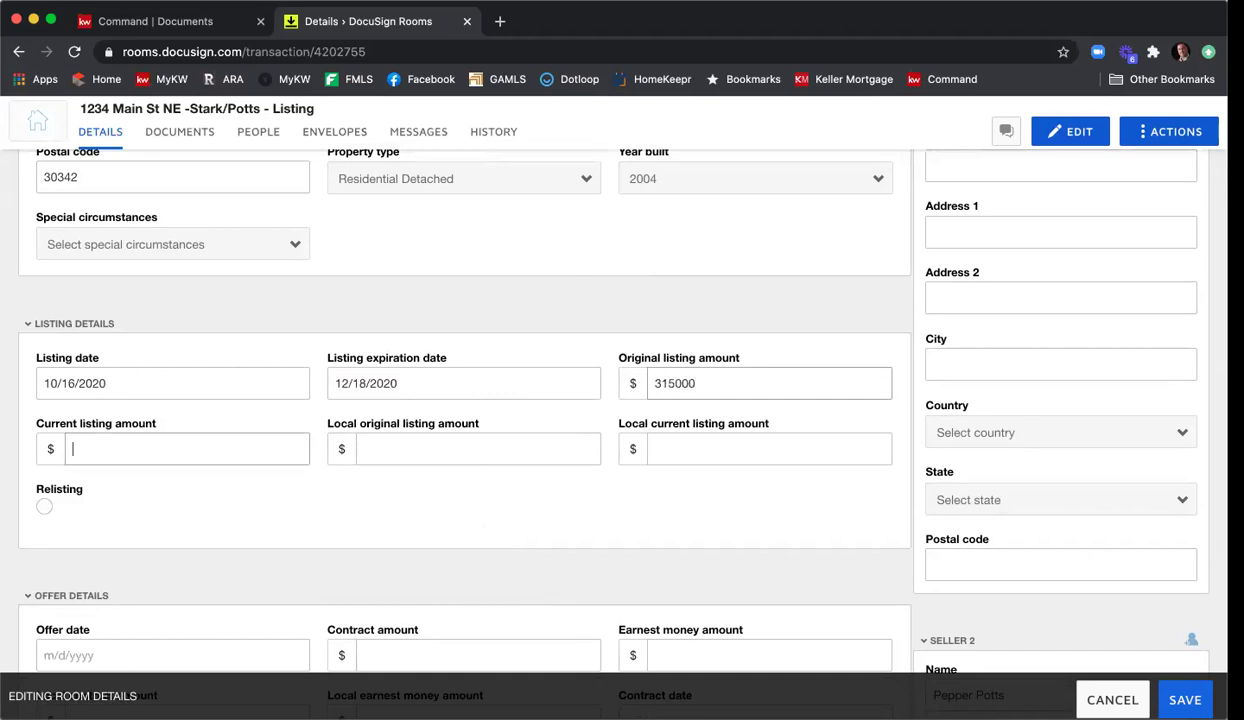
text(315000)
click(477, 448)
text(315000)
click(755, 448)
text(315)
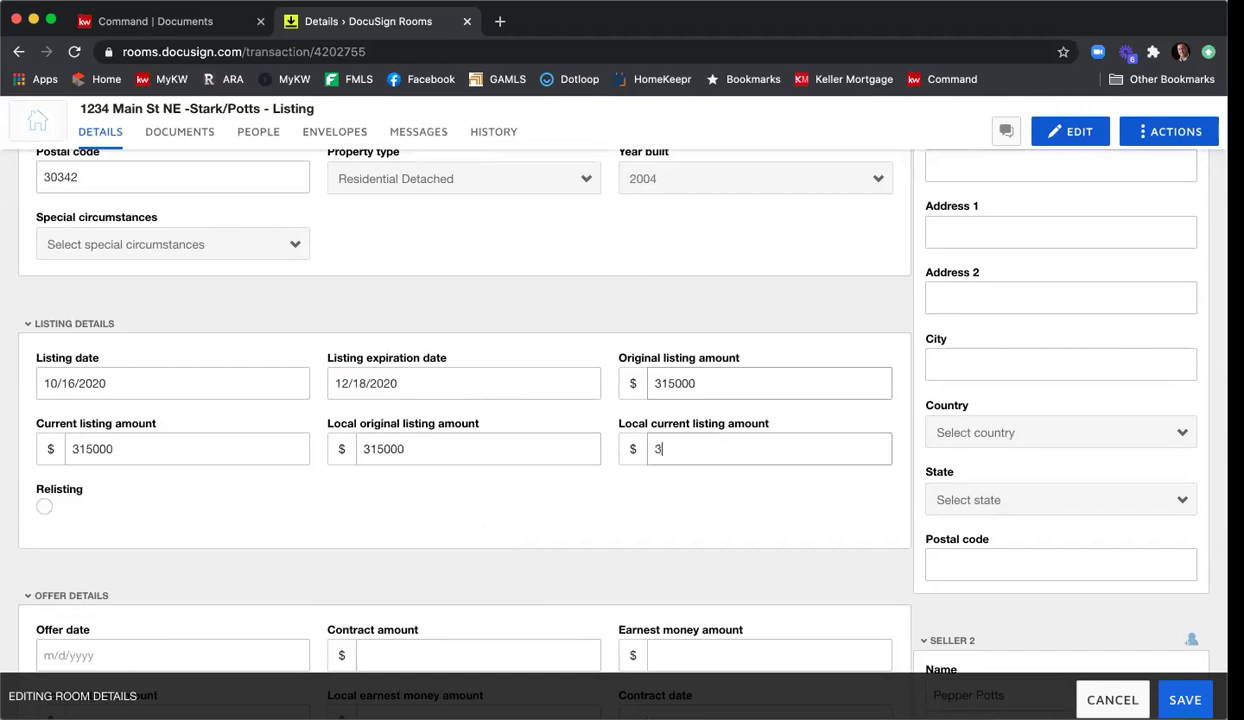
text(000)
scroll(605, 320, down, 3)
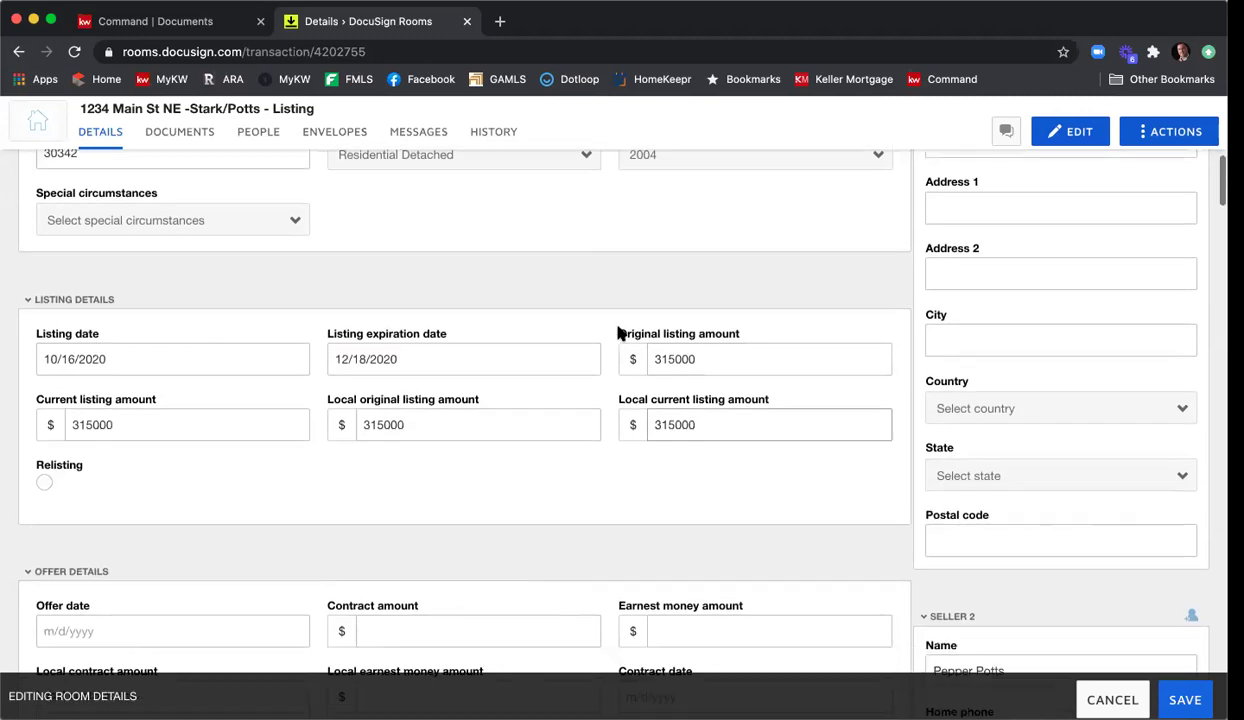
scroll(616, 331, down, 1)
scroll(616, 331, down, 2)
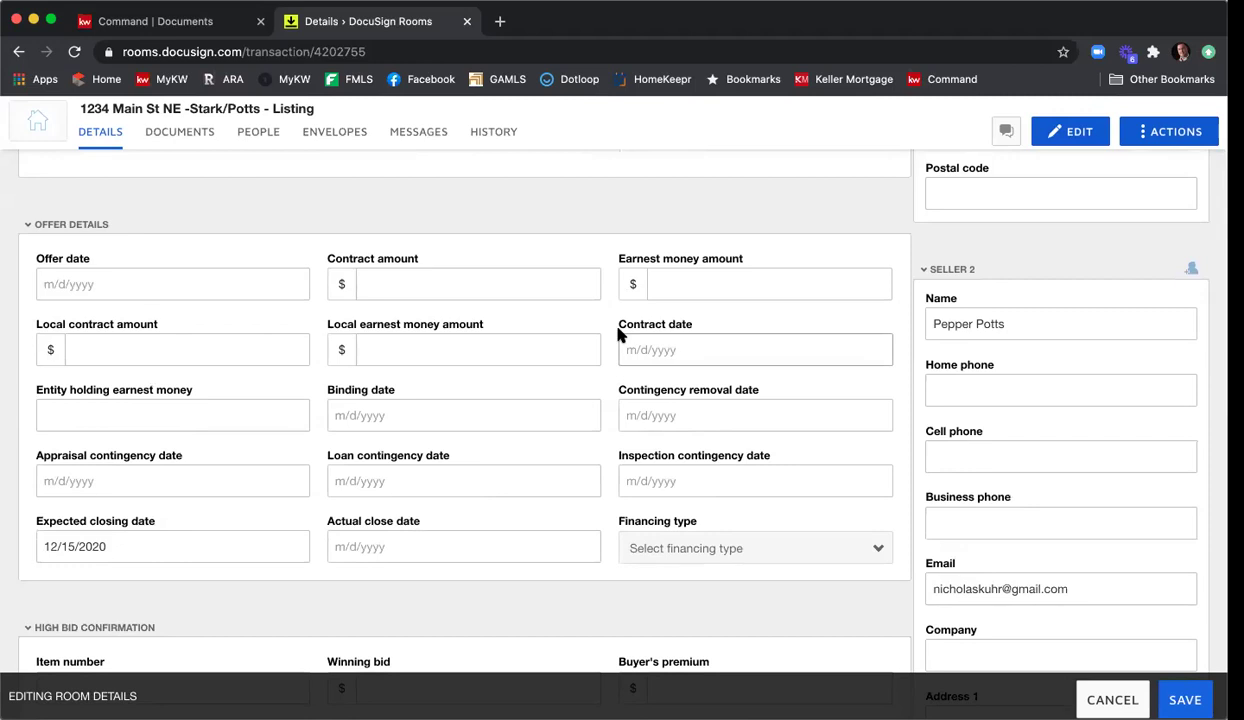
scroll(617, 336, down, 5)
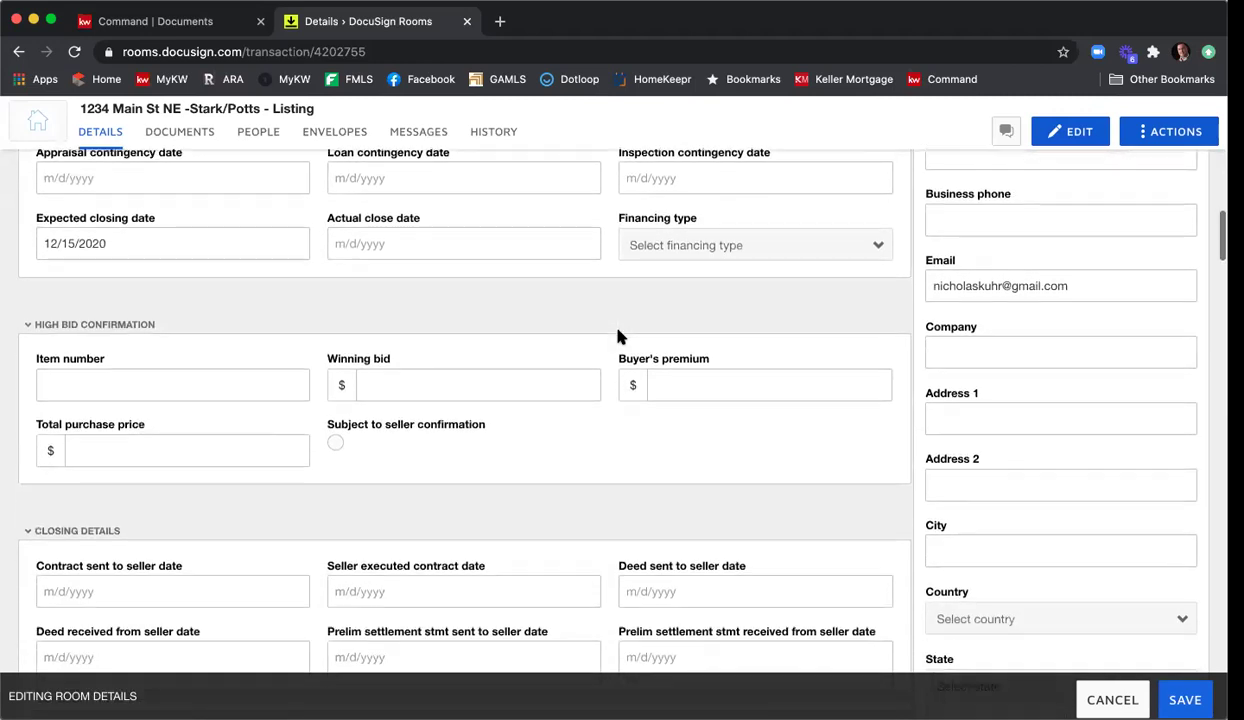
scroll(617, 336, down, 4)
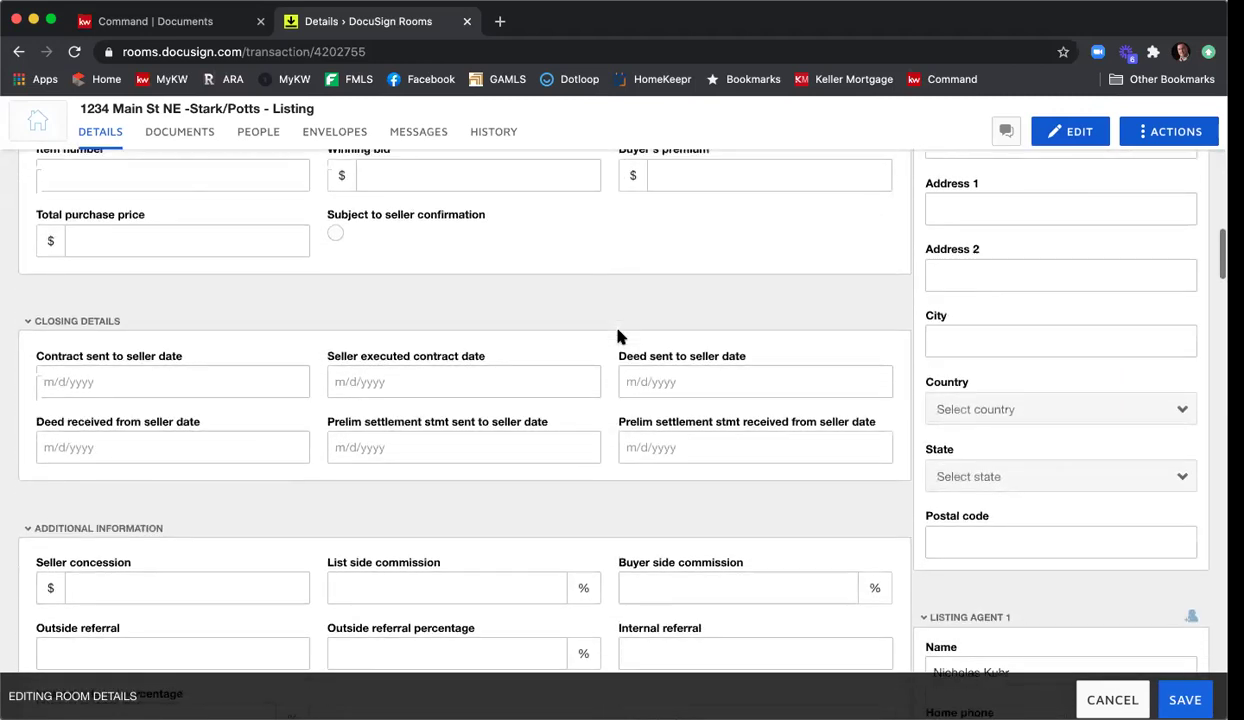
scroll(617, 336, down, 2)
scroll(617, 336, down, 4)
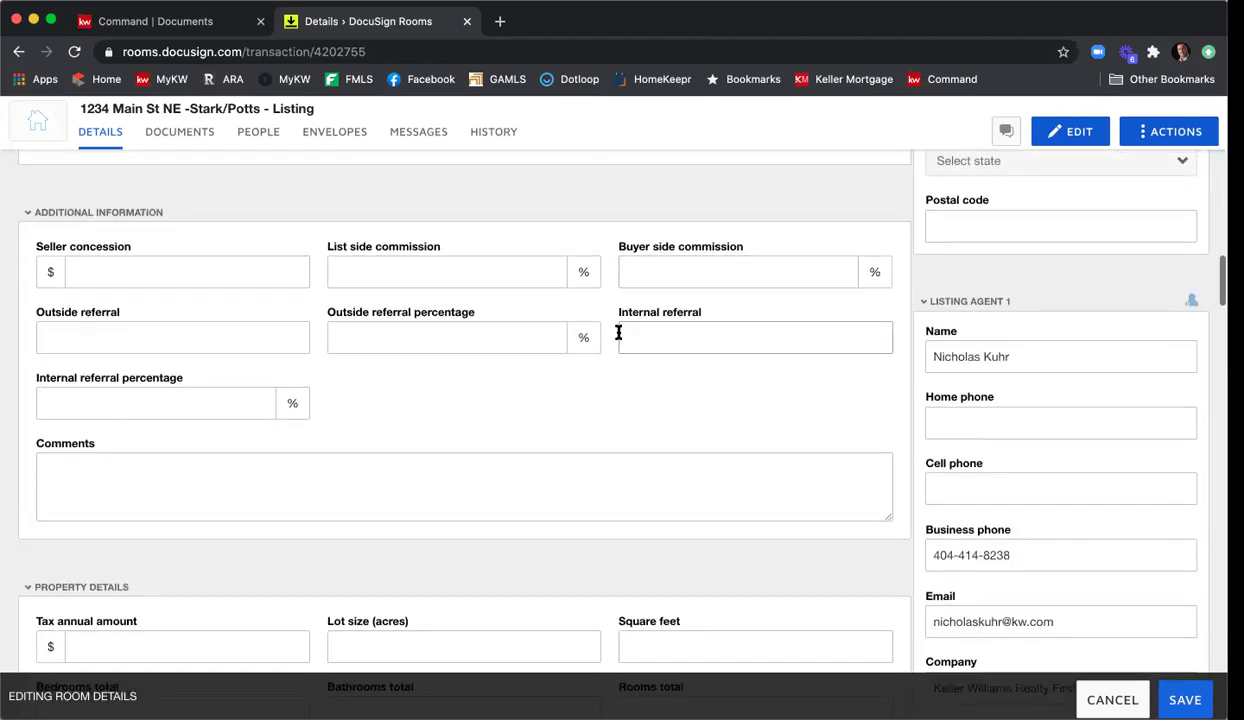
scroll(618, 333, down, 4)
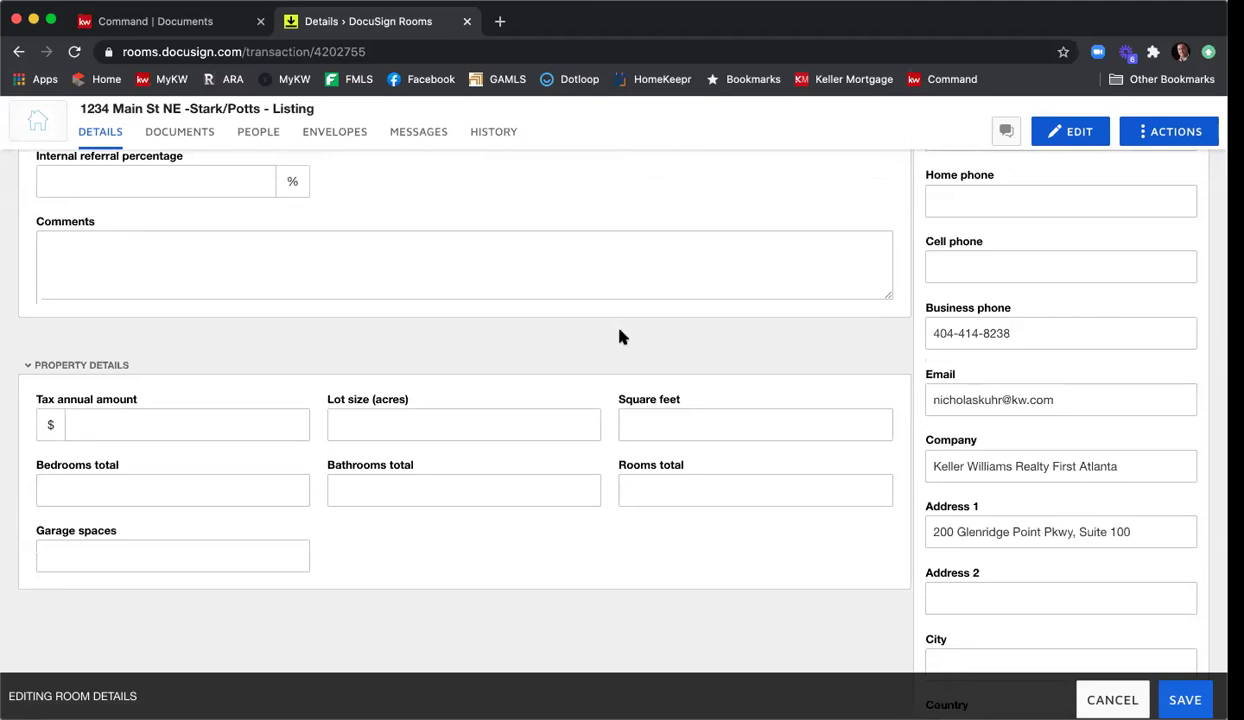
scroll(619, 337, down, 5)
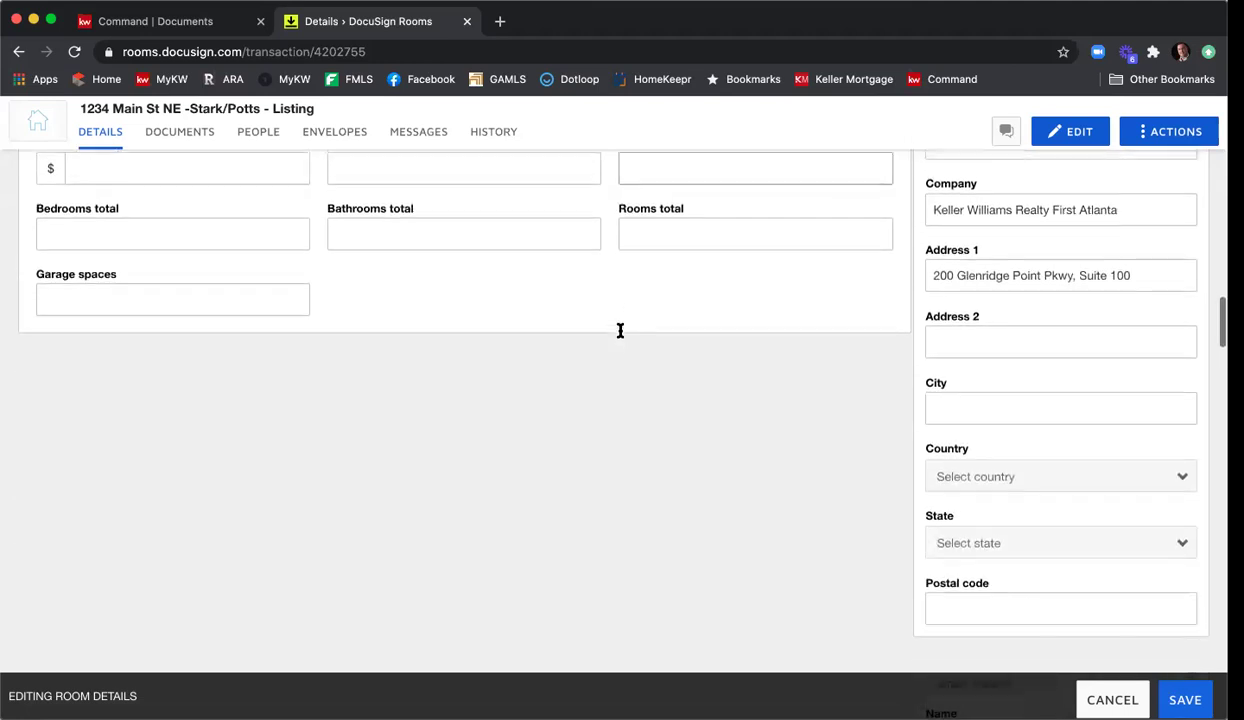
scroll(619, 337, down, 3)
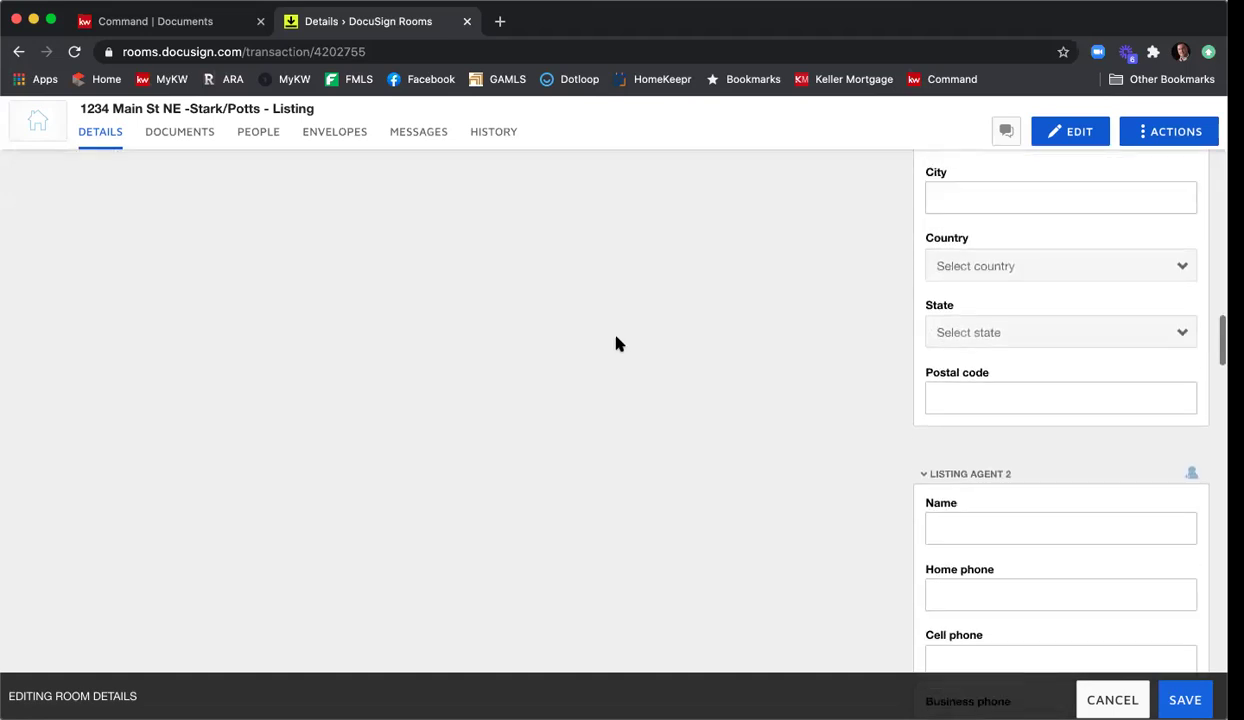
scroll(616, 344, up, 7)
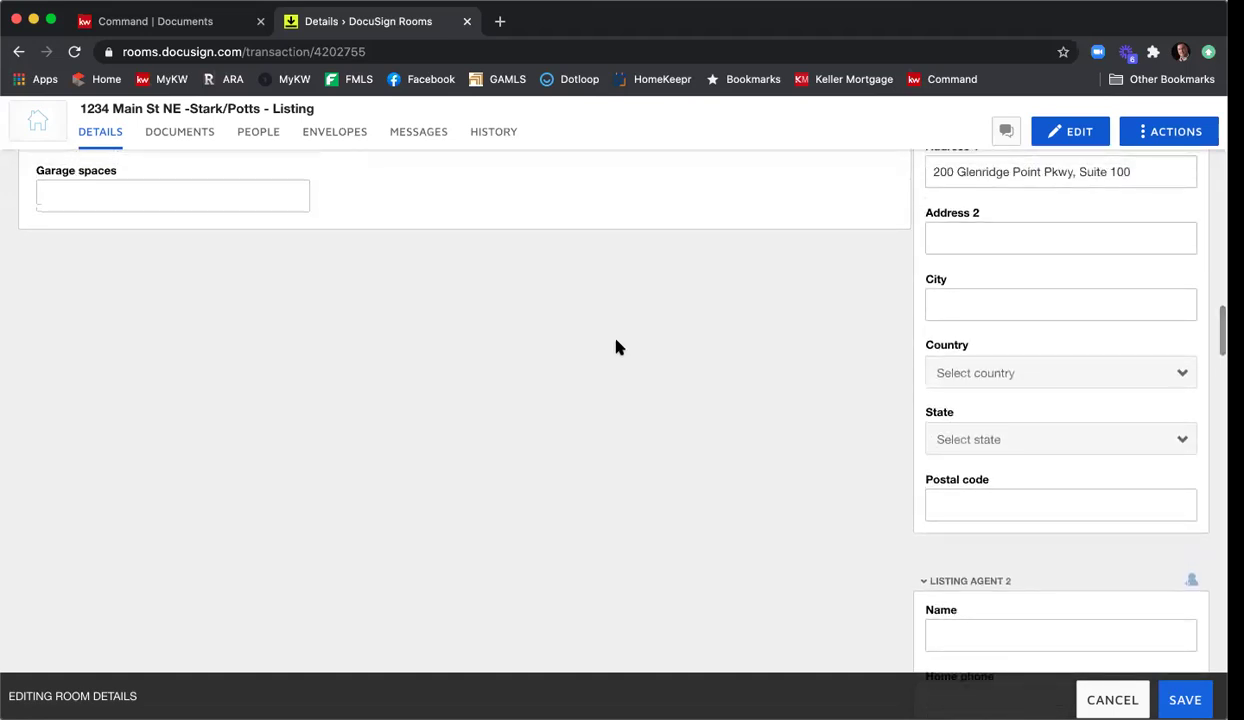
scroll(618, 336, up, 20)
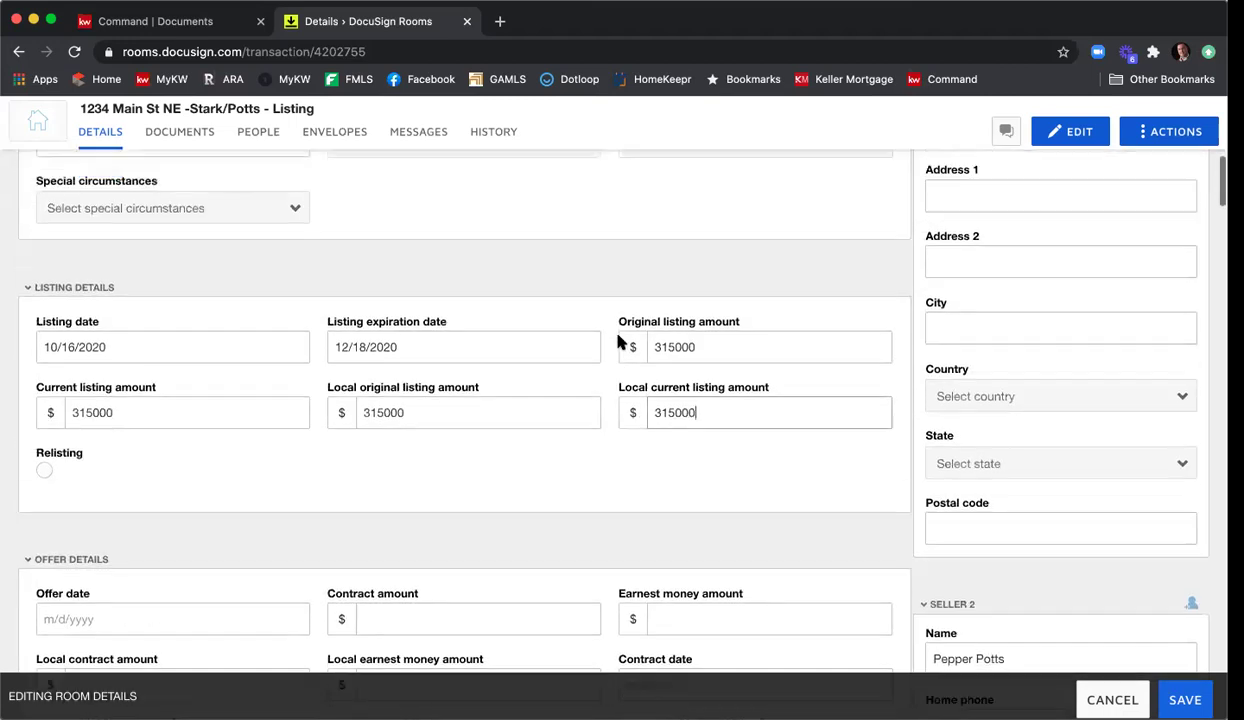
scroll(617, 342, up, 4)
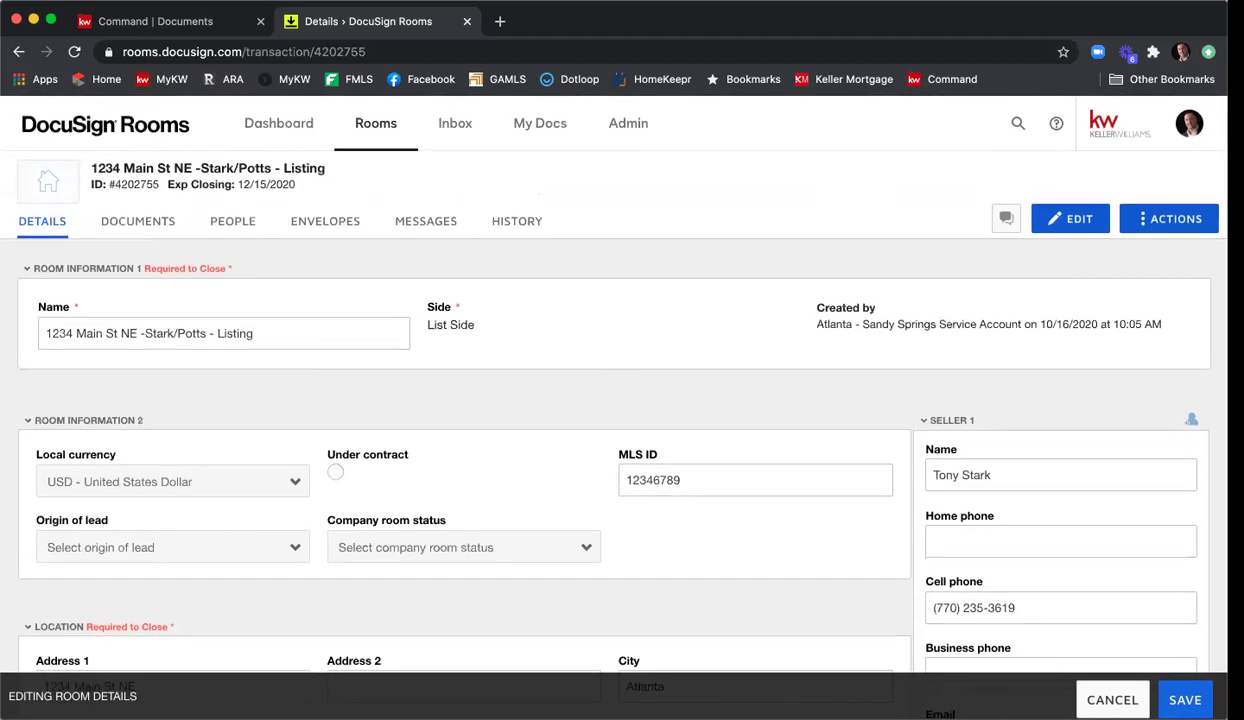
scroll(1101, 350, down, 1)
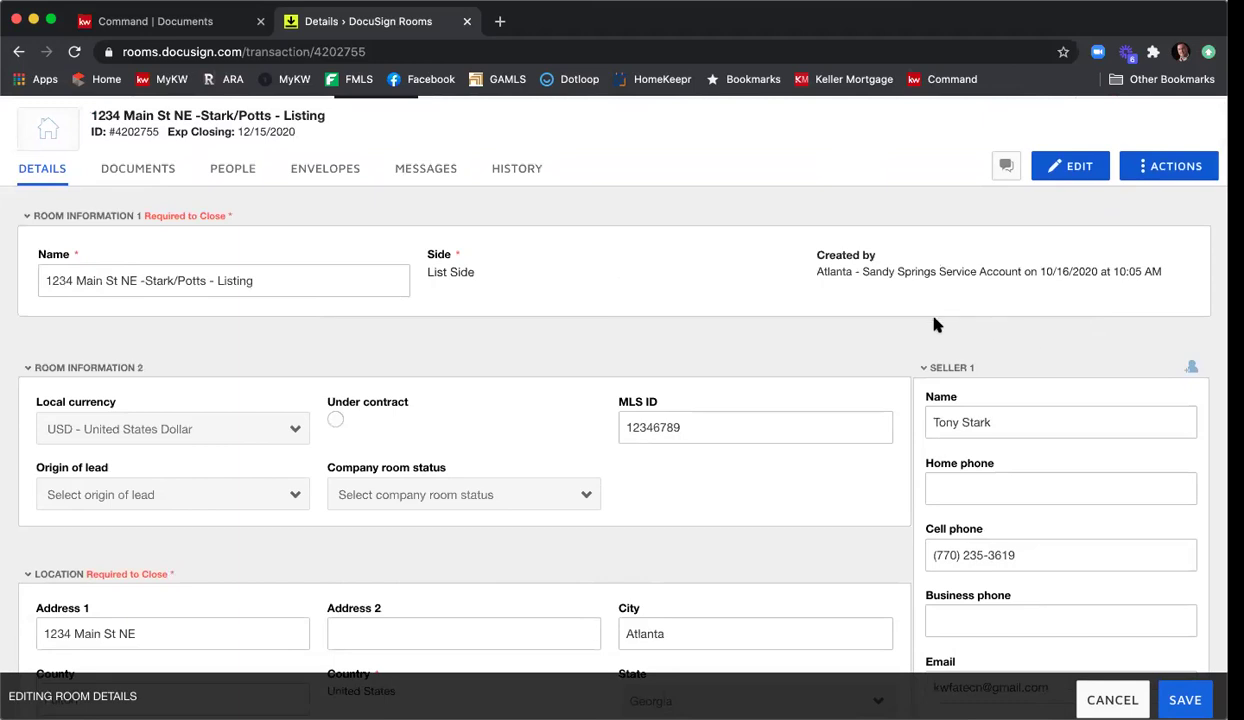
scroll(935, 323, down, 3)
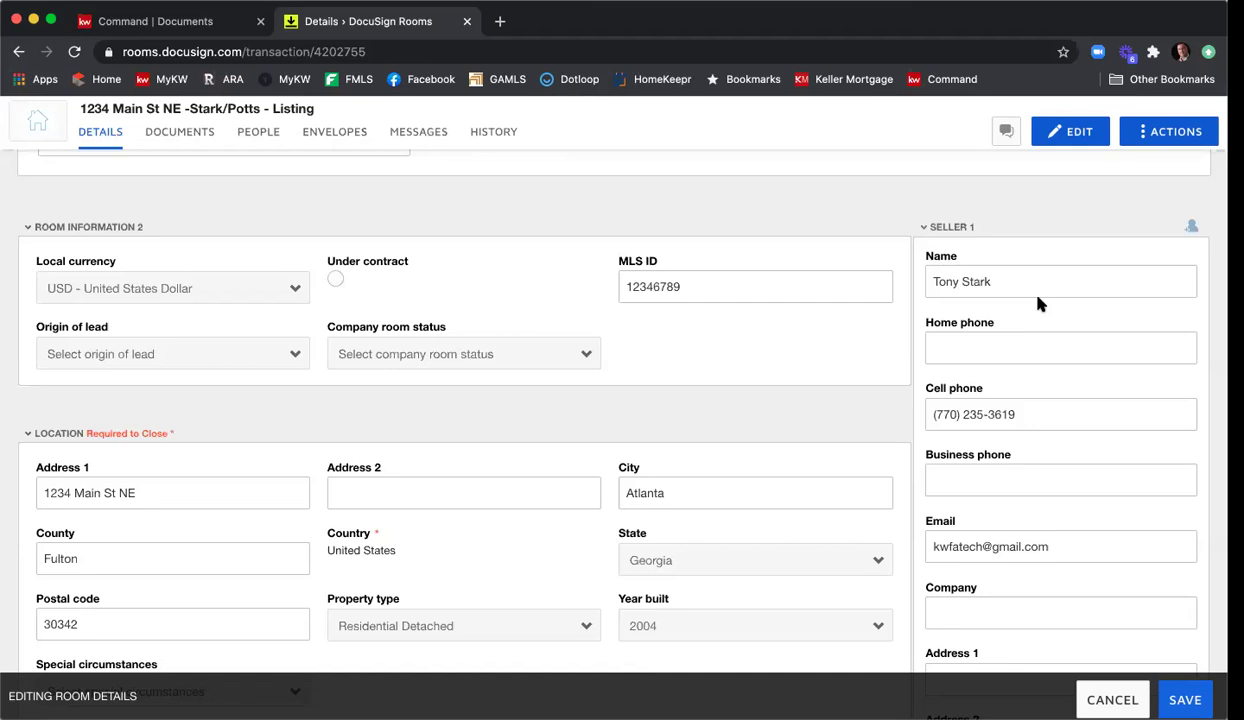
scroll(1038, 303, down, 1)
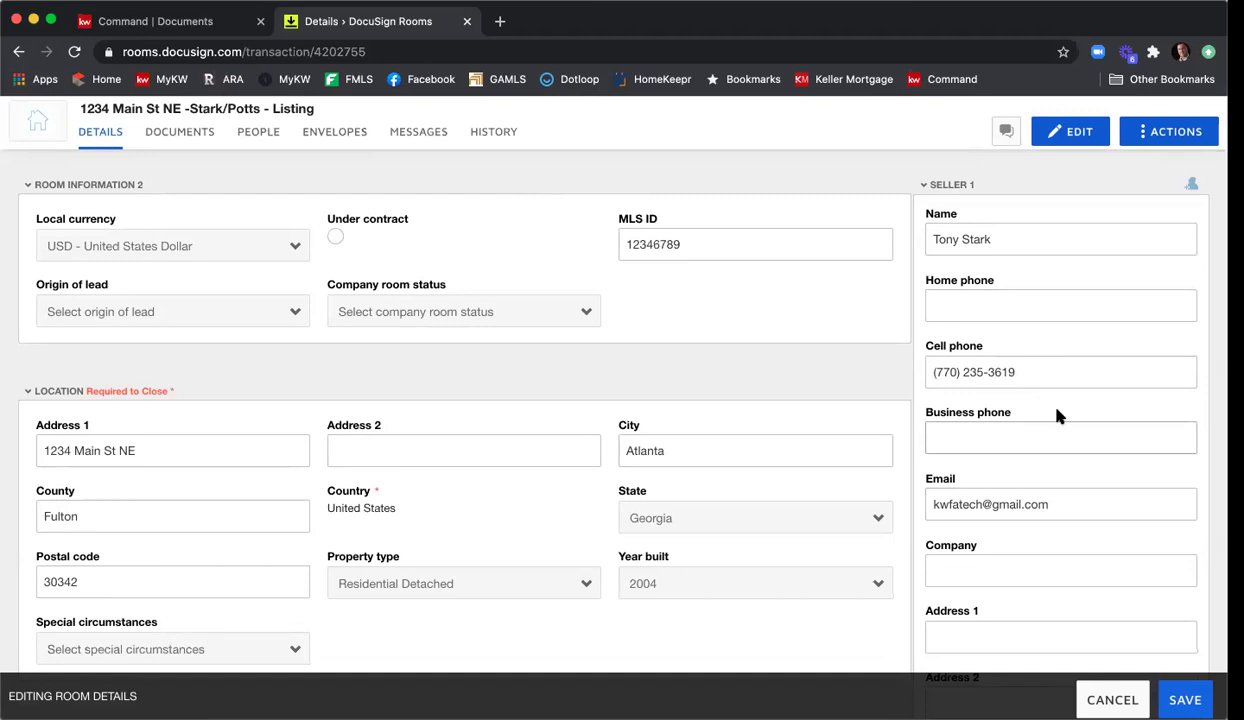
scroll(1055, 414, down, 2)
scroll(1061, 412, down, 6)
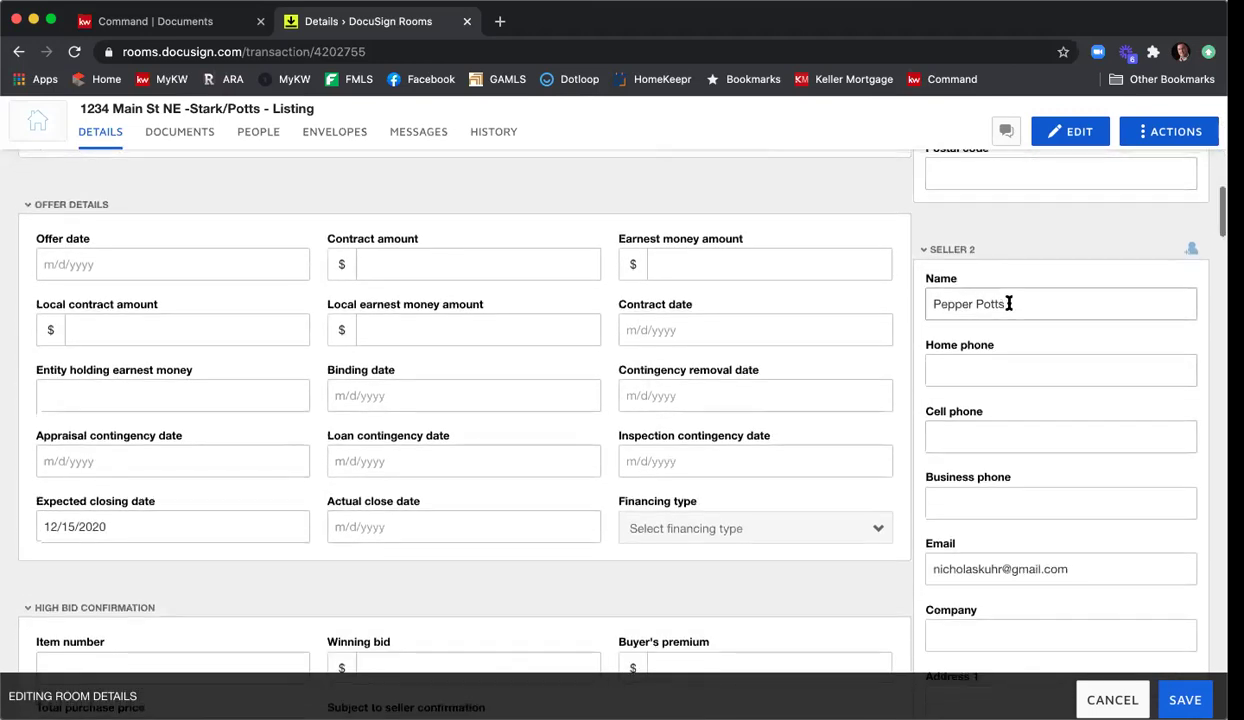
scroll(1009, 315, down, 1)
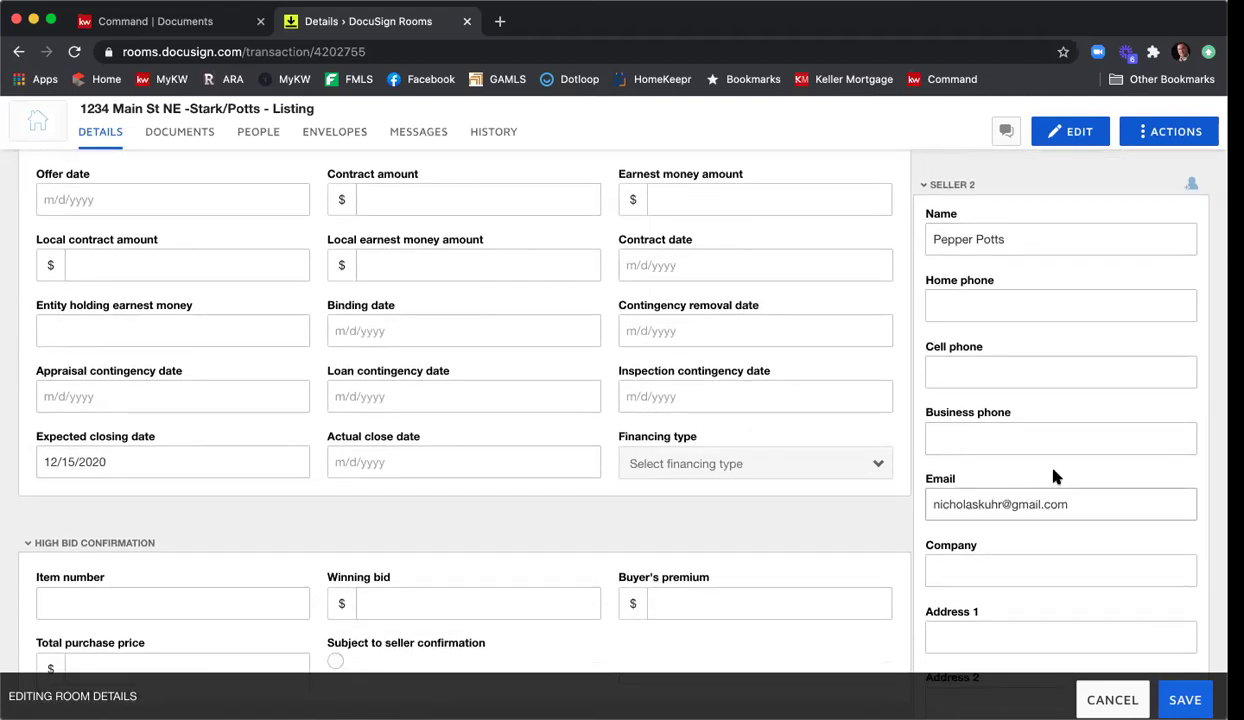
scroll(1060, 450, down, 2)
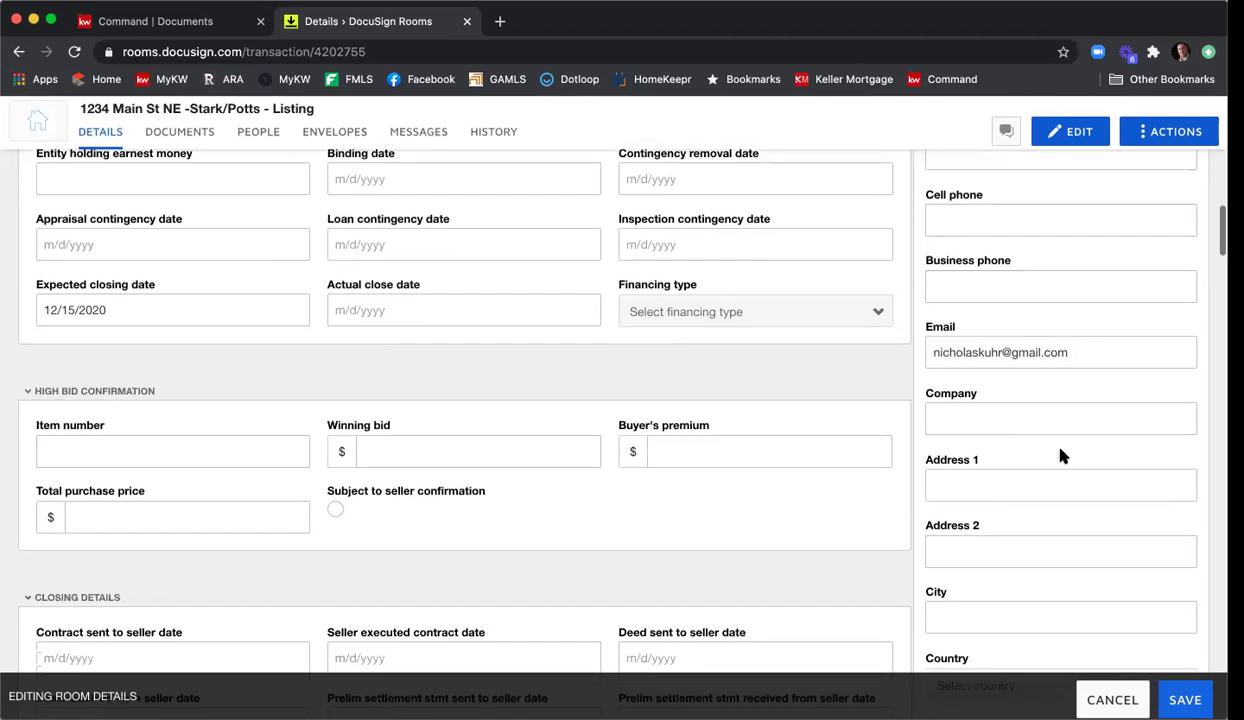
scroll(1062, 455, down, 6)
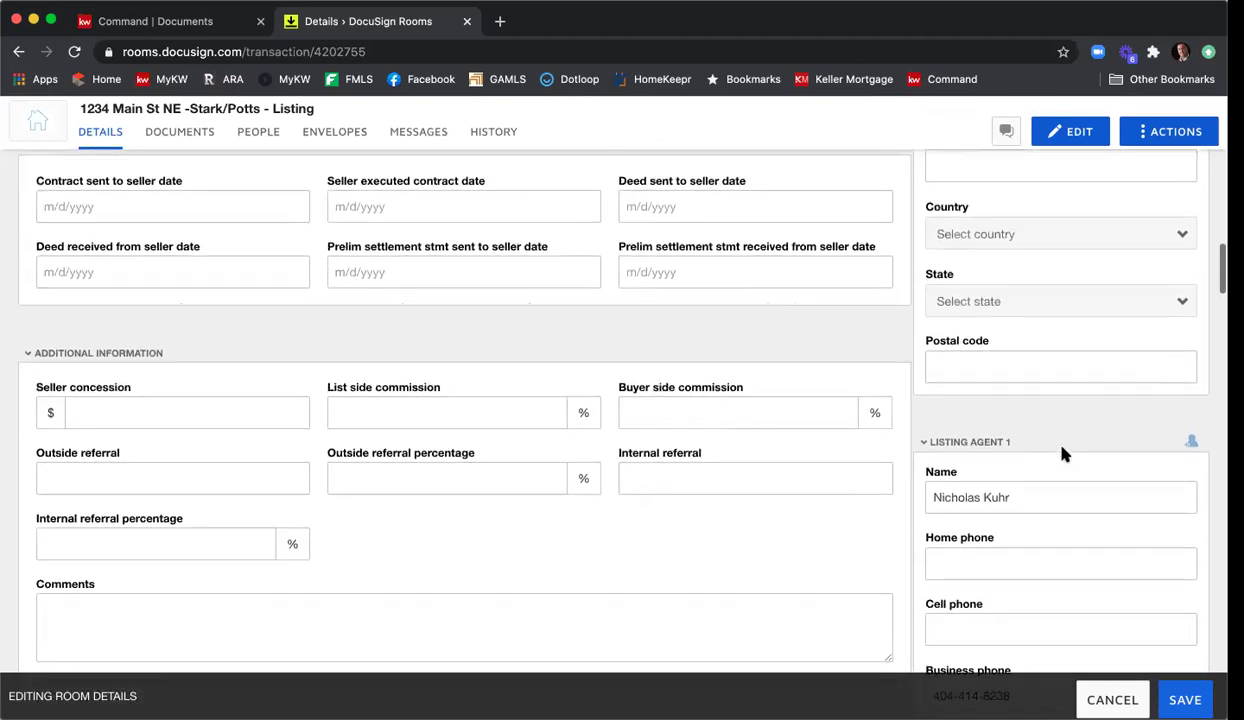
scroll(1060, 450, down, 1)
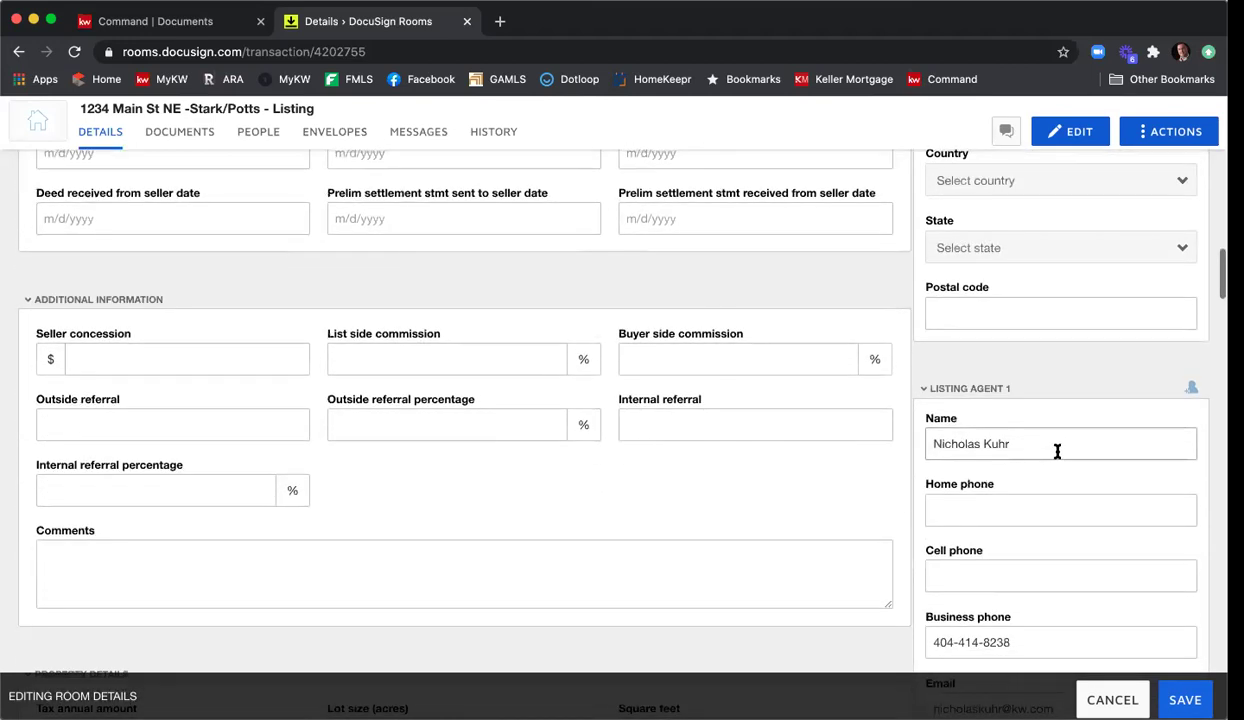
scroll(1057, 451, down, 2)
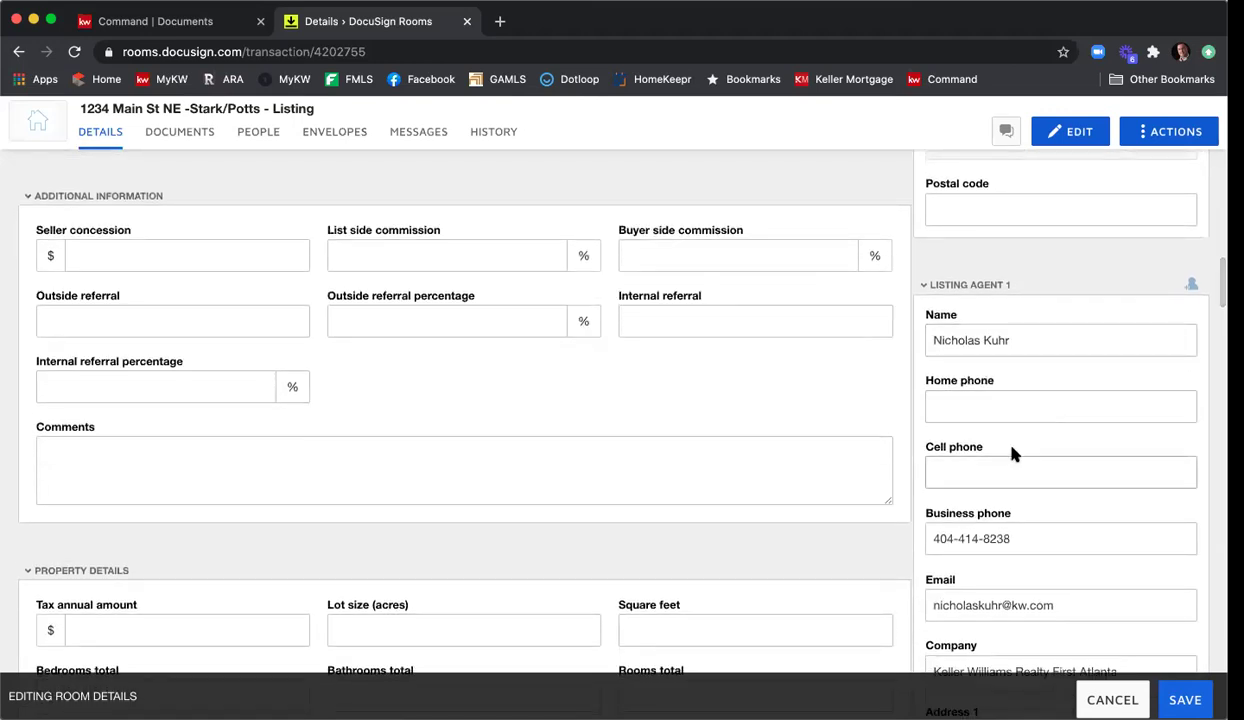
scroll(1040, 511, down, 2)
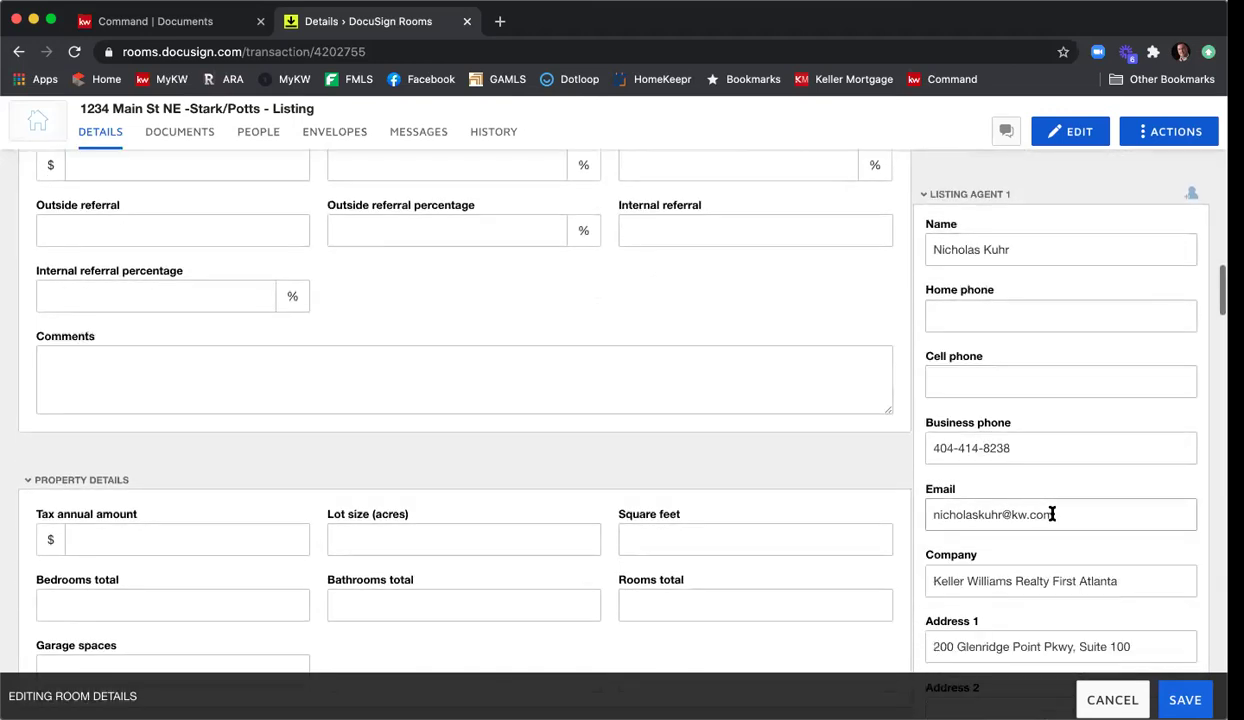
scroll(1052, 512, down, 3)
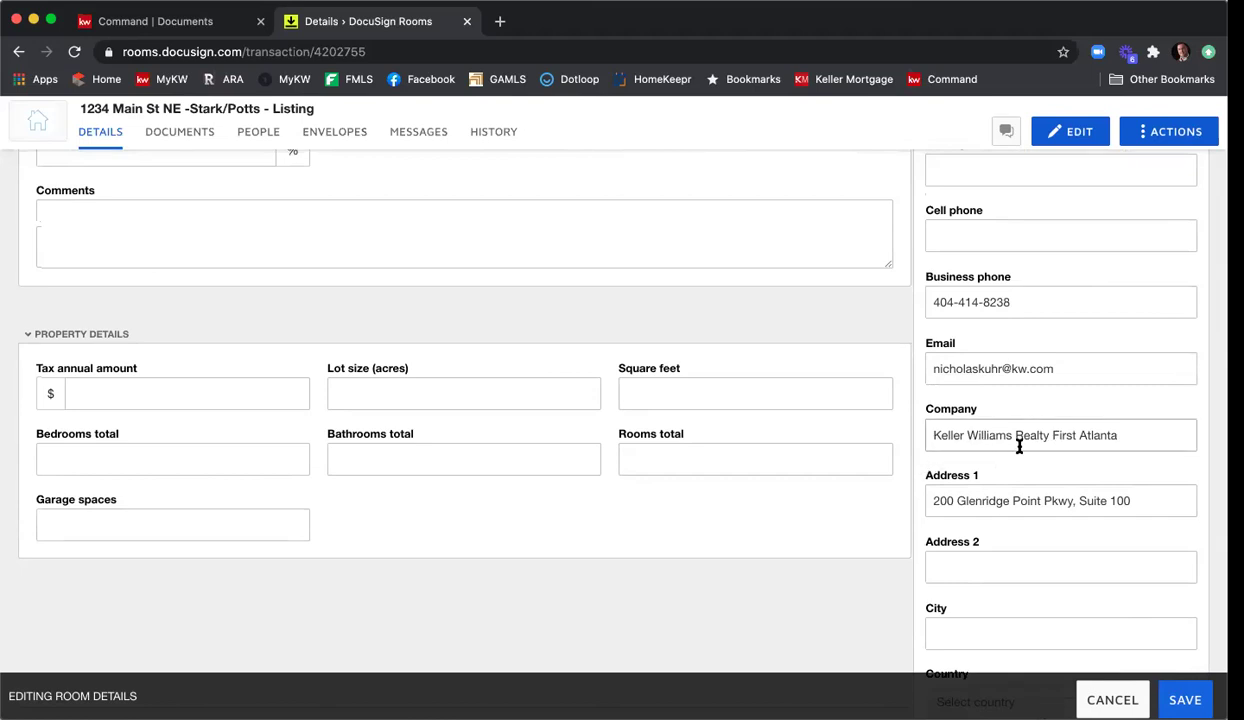
Step: Change the agent's company to Keller Williams First Atlanta and set the city to Atlanta
double_click(1033, 435)
key(BackSpace)
scroll(1063, 469, down, 1)
scroll(976, 485, down, 3)
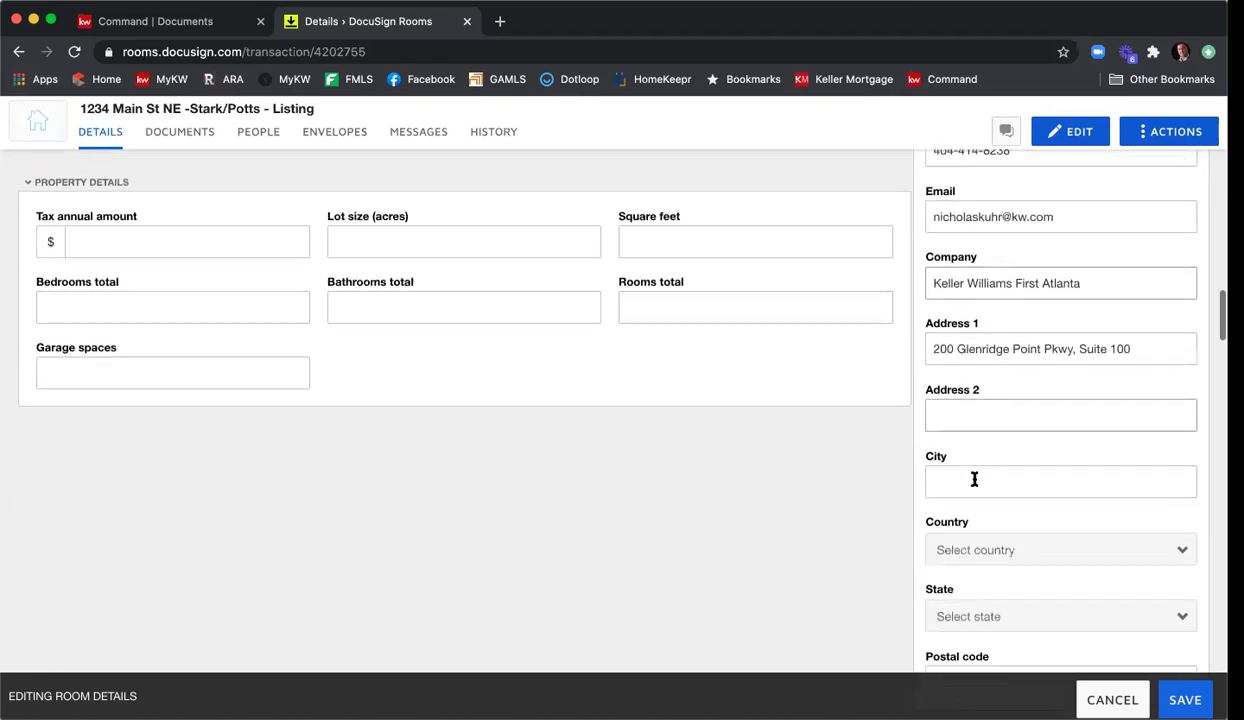
click(964, 455)
text(Atlanta, G)
key(BackSpace)
key(BackSpace)
key(BackSpace)
Step: Set the agent's country to United States, state to Georgia and postal code 30342
scroll(1092, 457, down, 3)
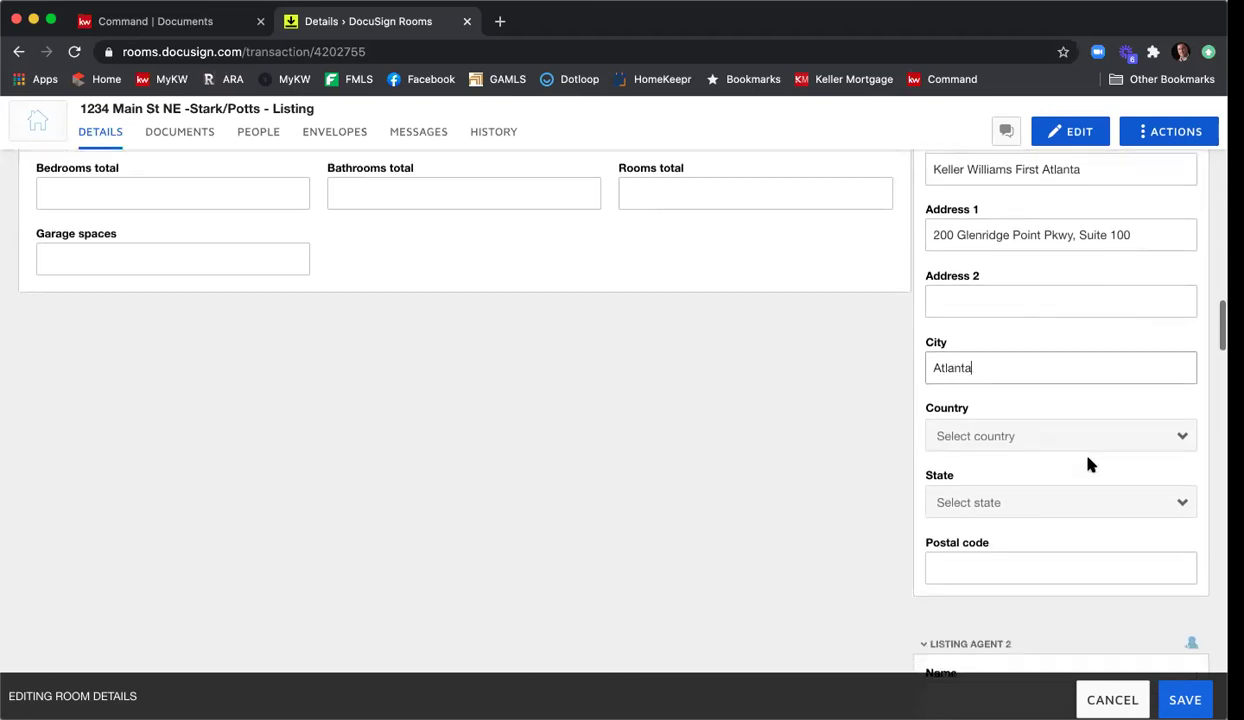
click(1013, 410)
click(1013, 470)
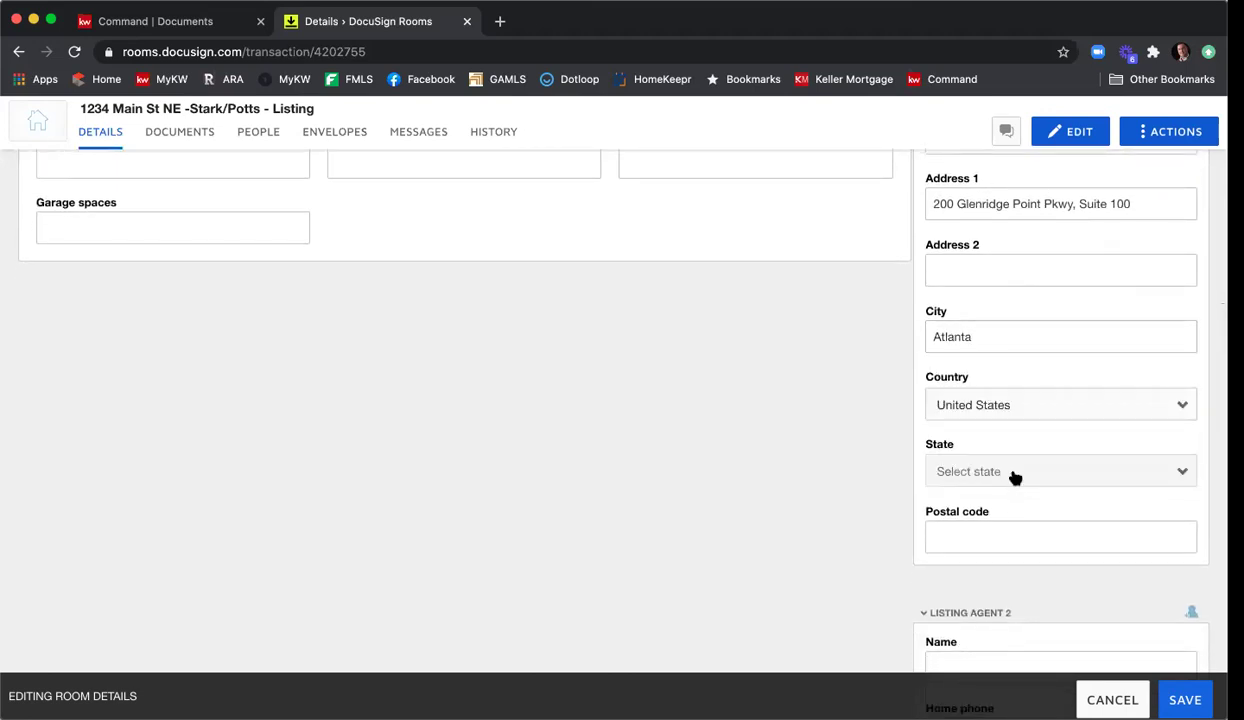
click(1013, 472)
click(1017, 655)
click(1012, 530)
text(30342)
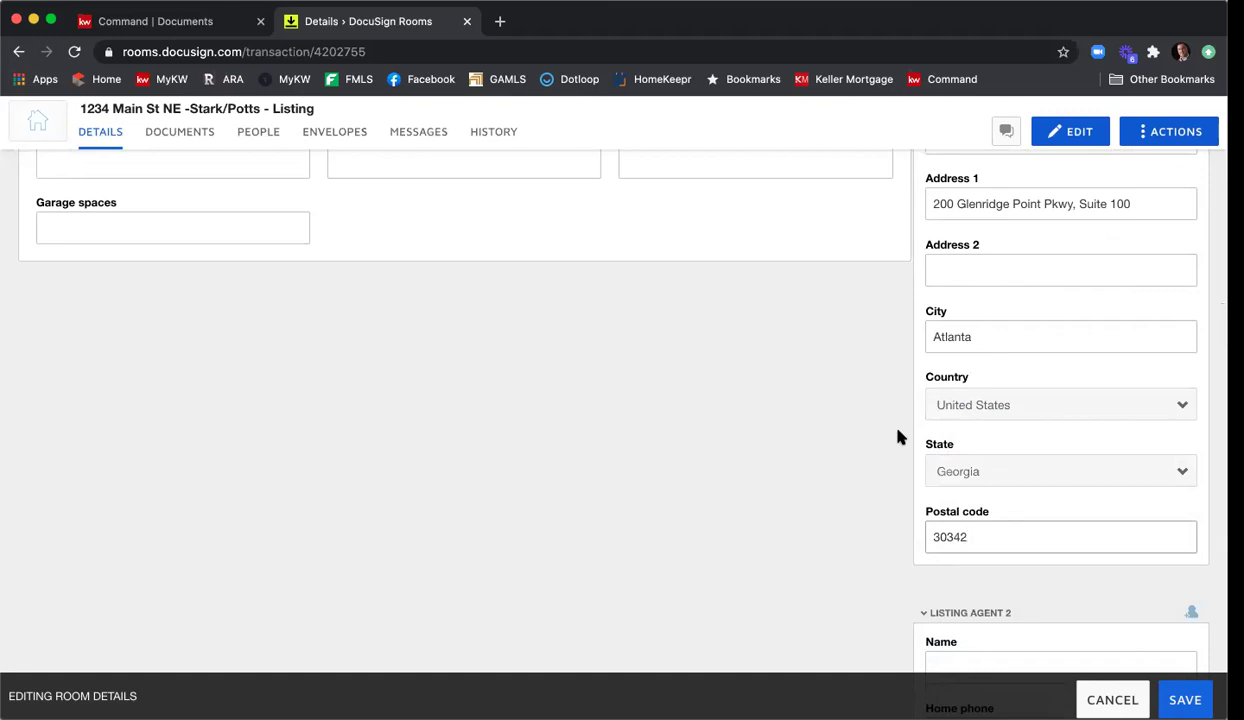
scroll(898, 437, down, 5)
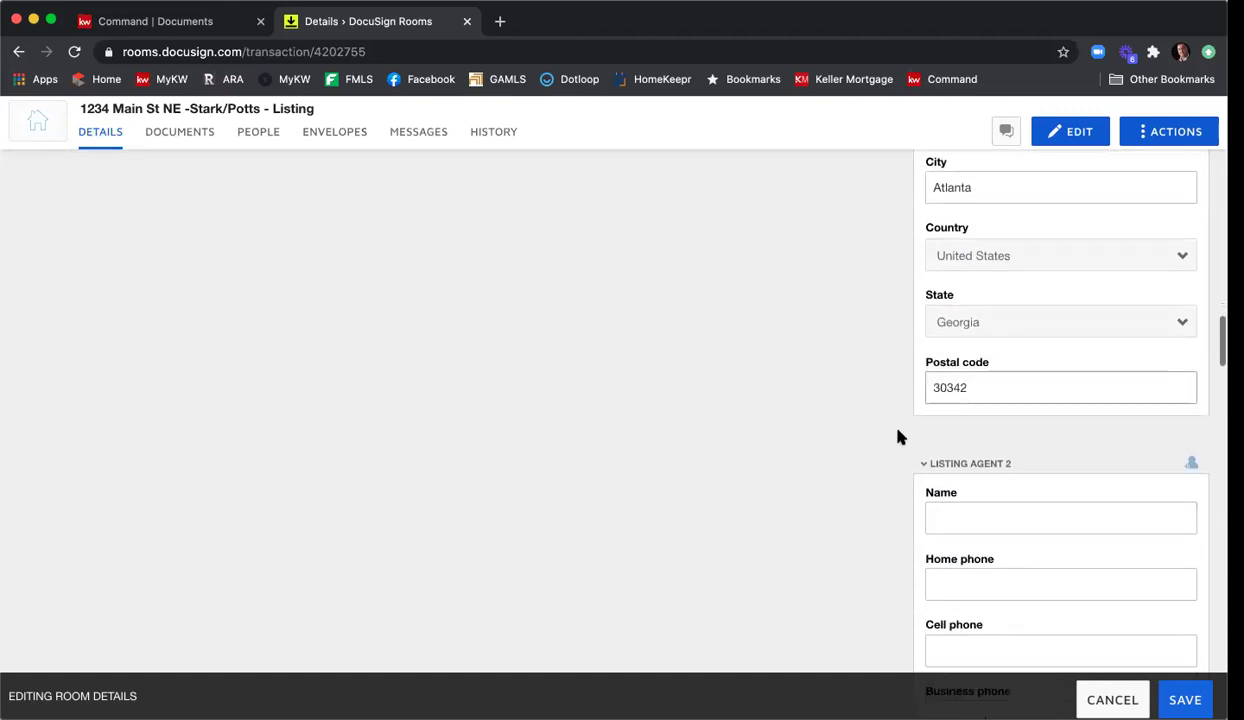
scroll(898, 437, down, 1)
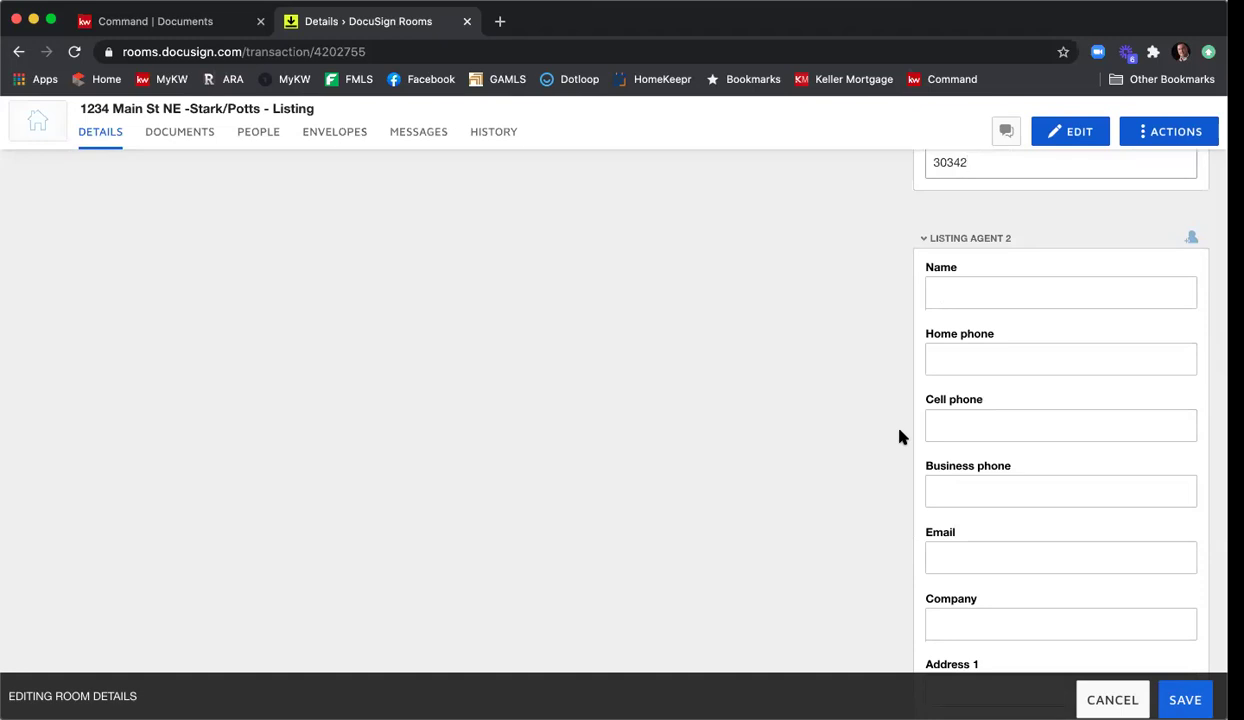
scroll(898, 437, down, 5)
scroll(898, 435, down, 11)
scroll(898, 433, down, 7)
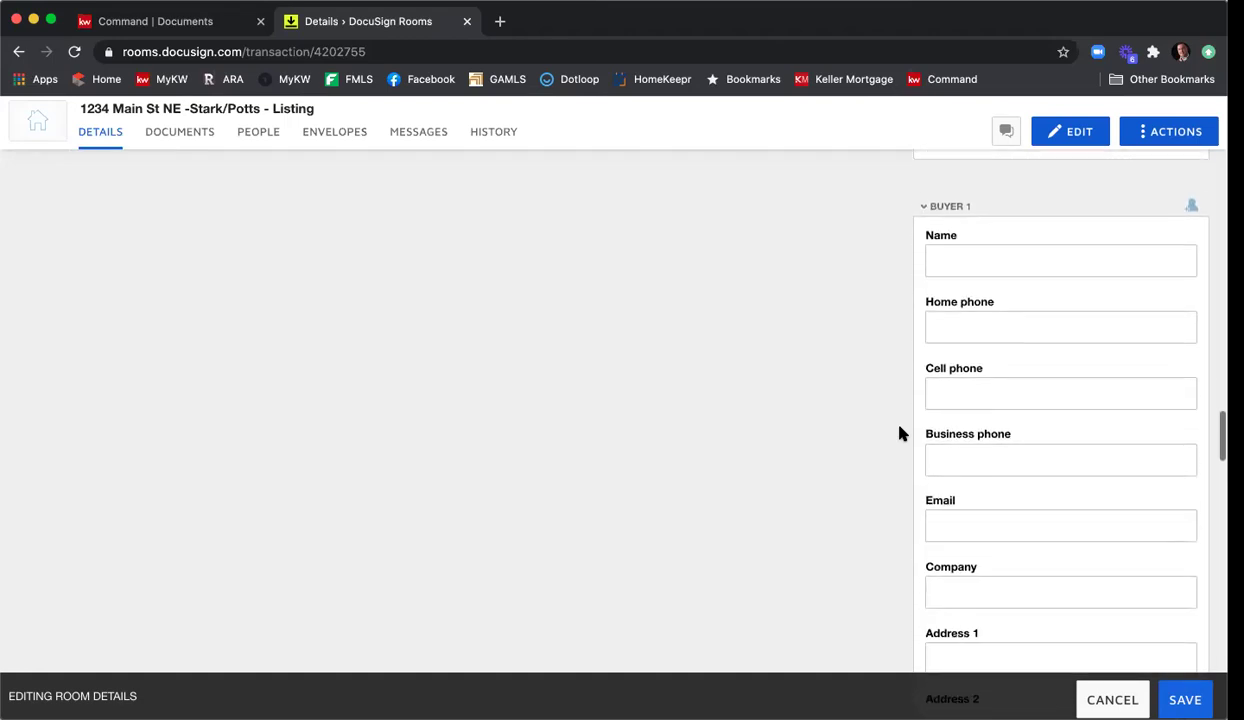
scroll(898, 433, down, 1)
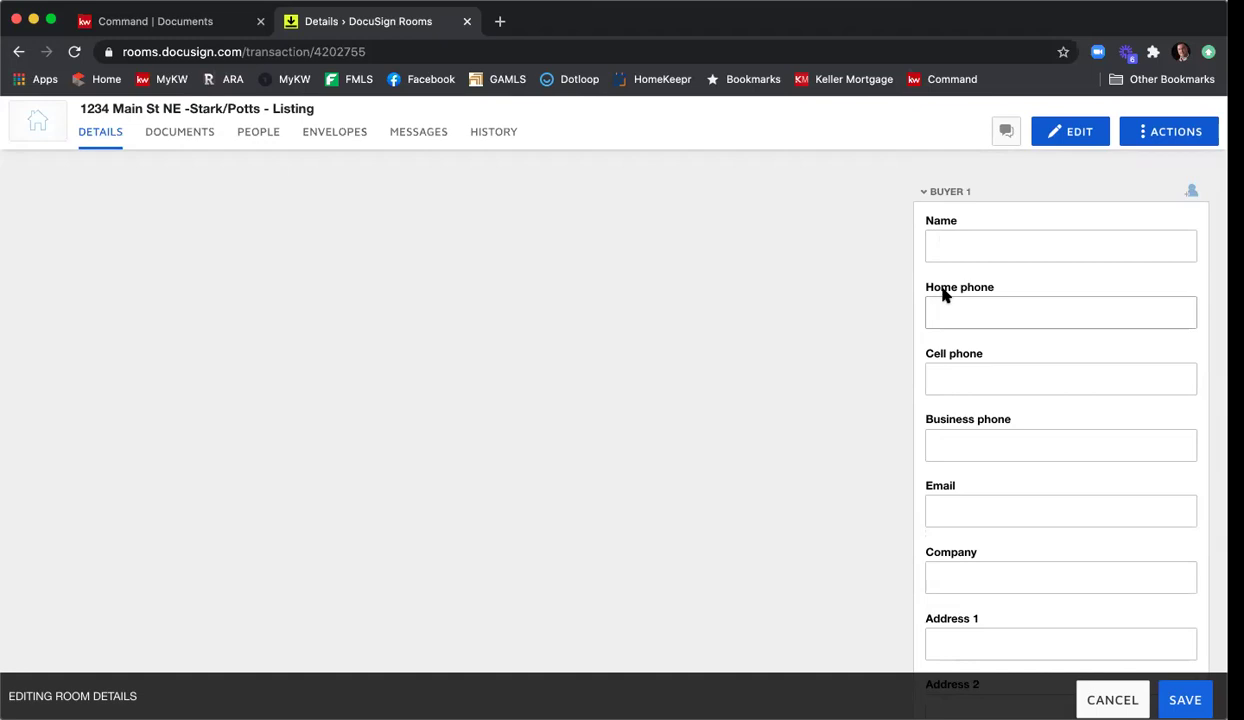
scroll(941, 288, down, 5)
scroll(942, 290, down, 4)
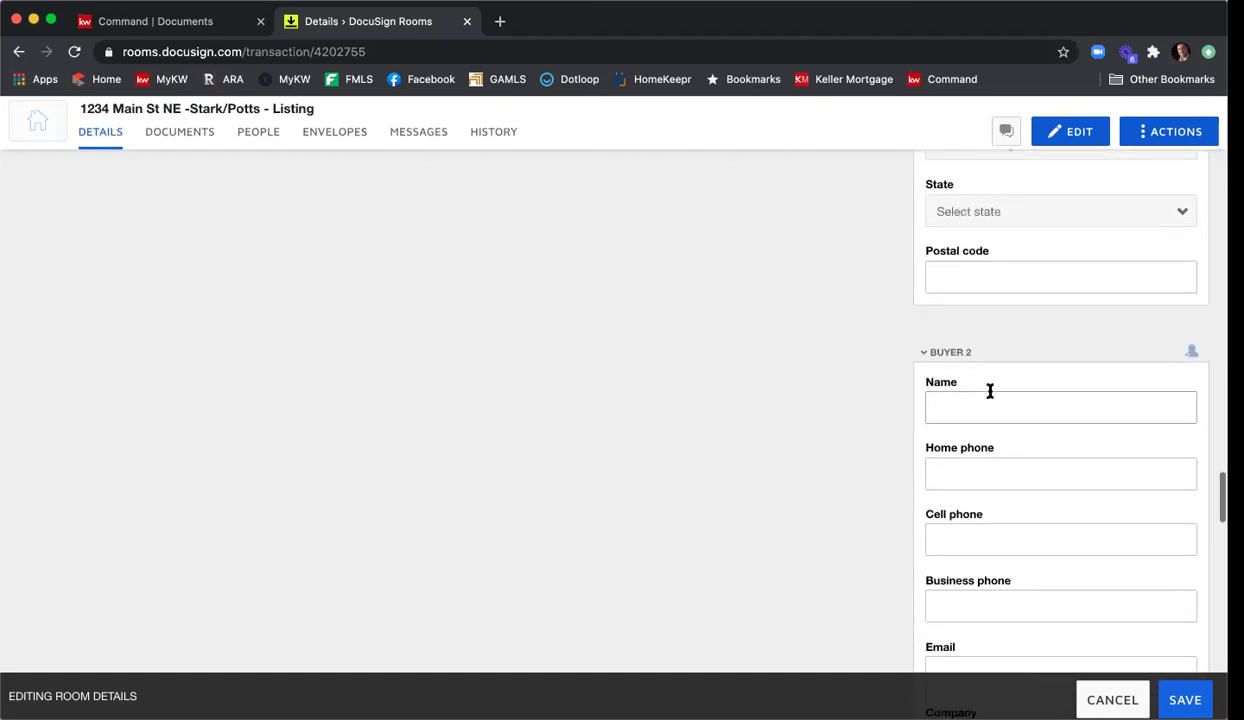
scroll(860, 343, down, 7)
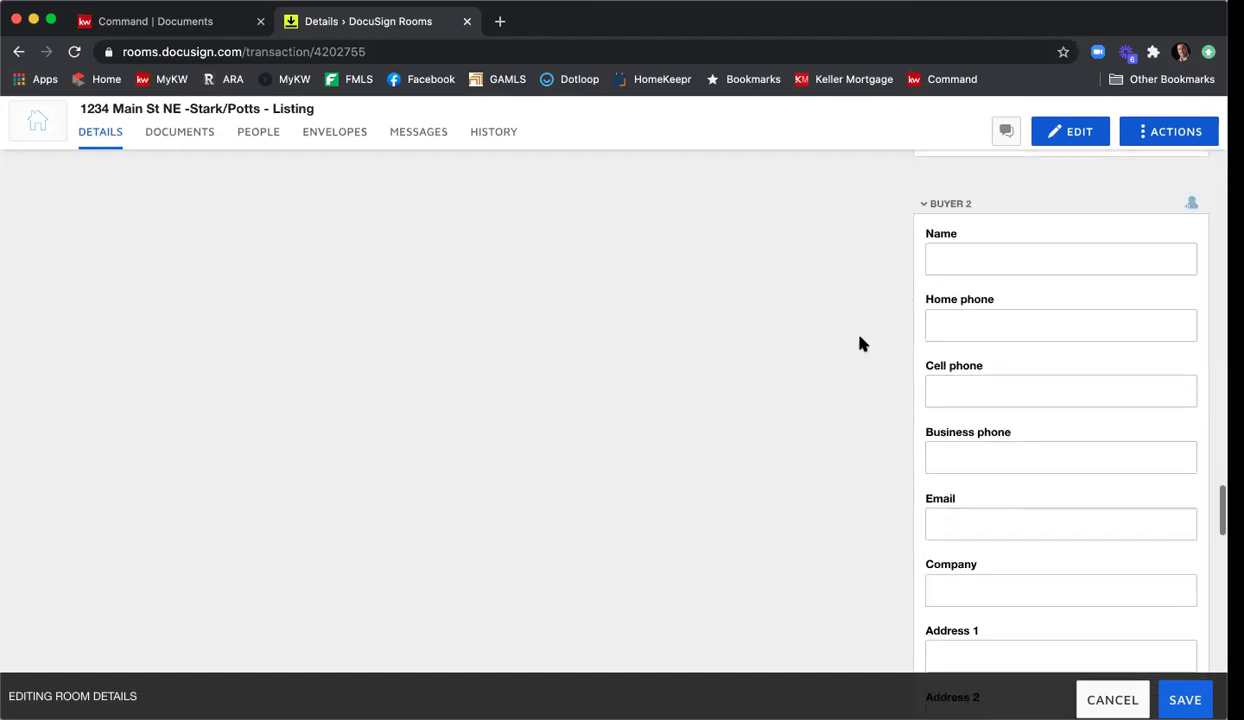
scroll(864, 342, up, 1)
scroll(864, 342, down, 6)
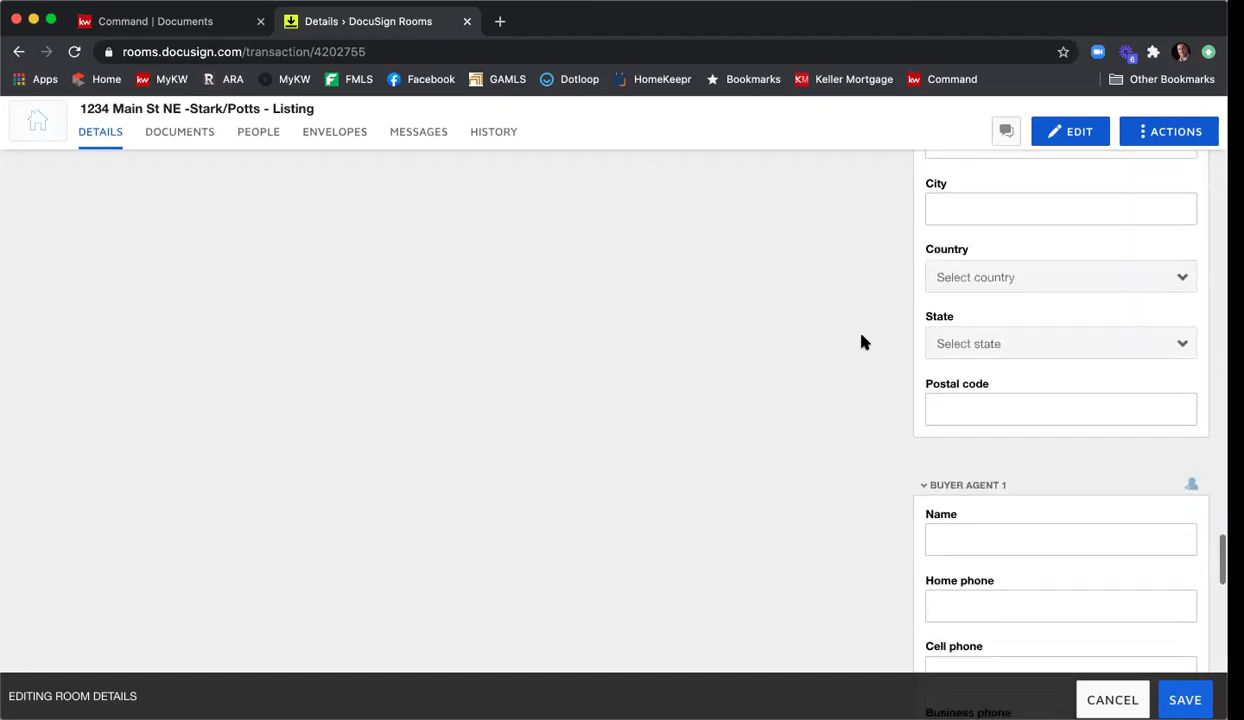
click(991, 388)
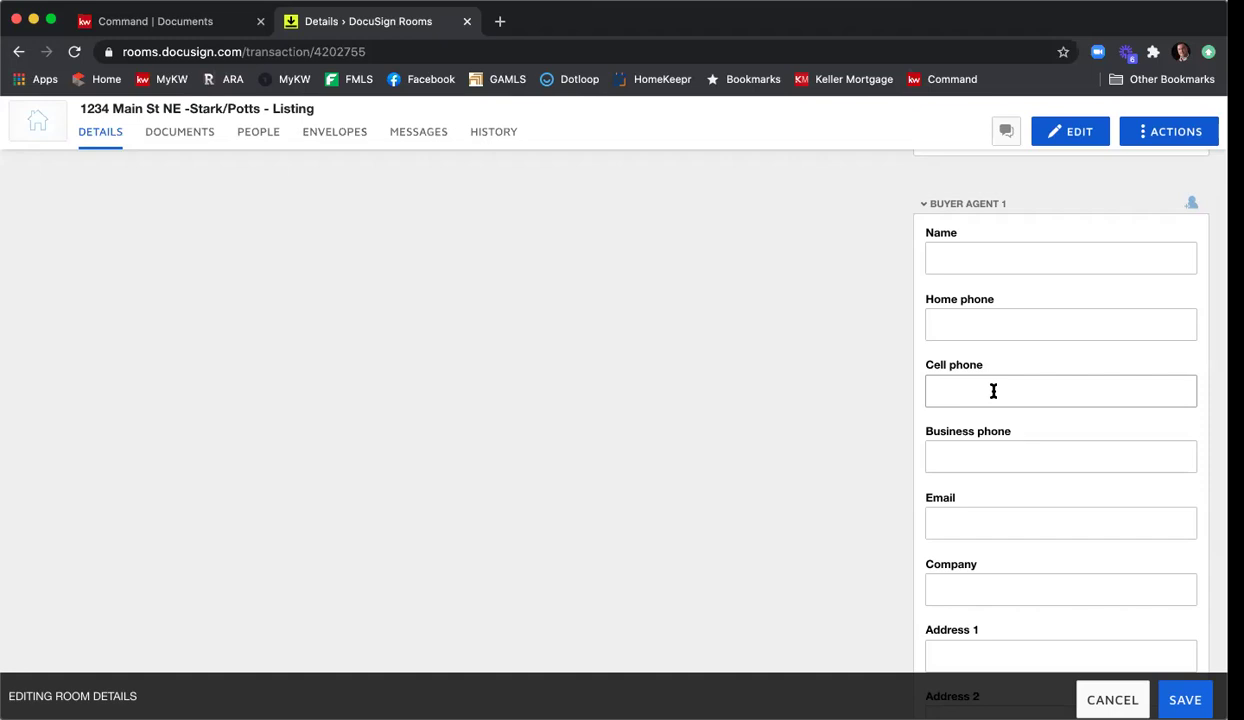
scroll(993, 391, down, 5)
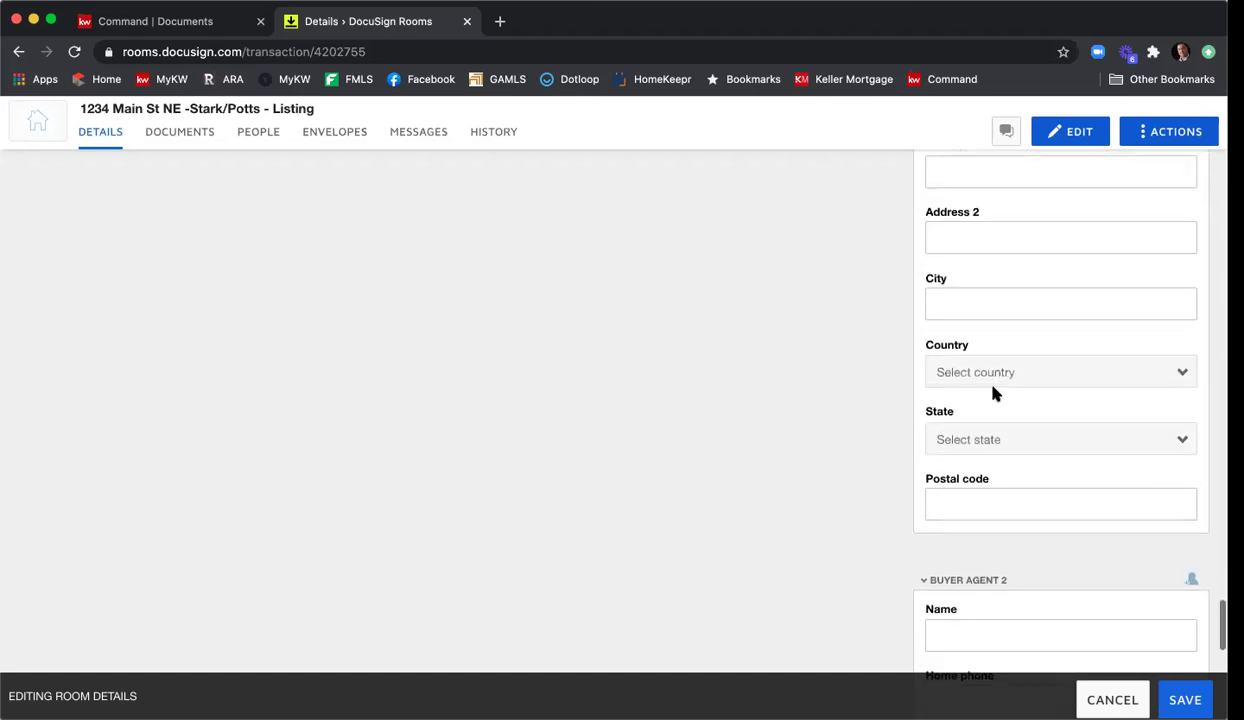
scroll(993, 393, down, 2)
scroll(993, 390, down, 3)
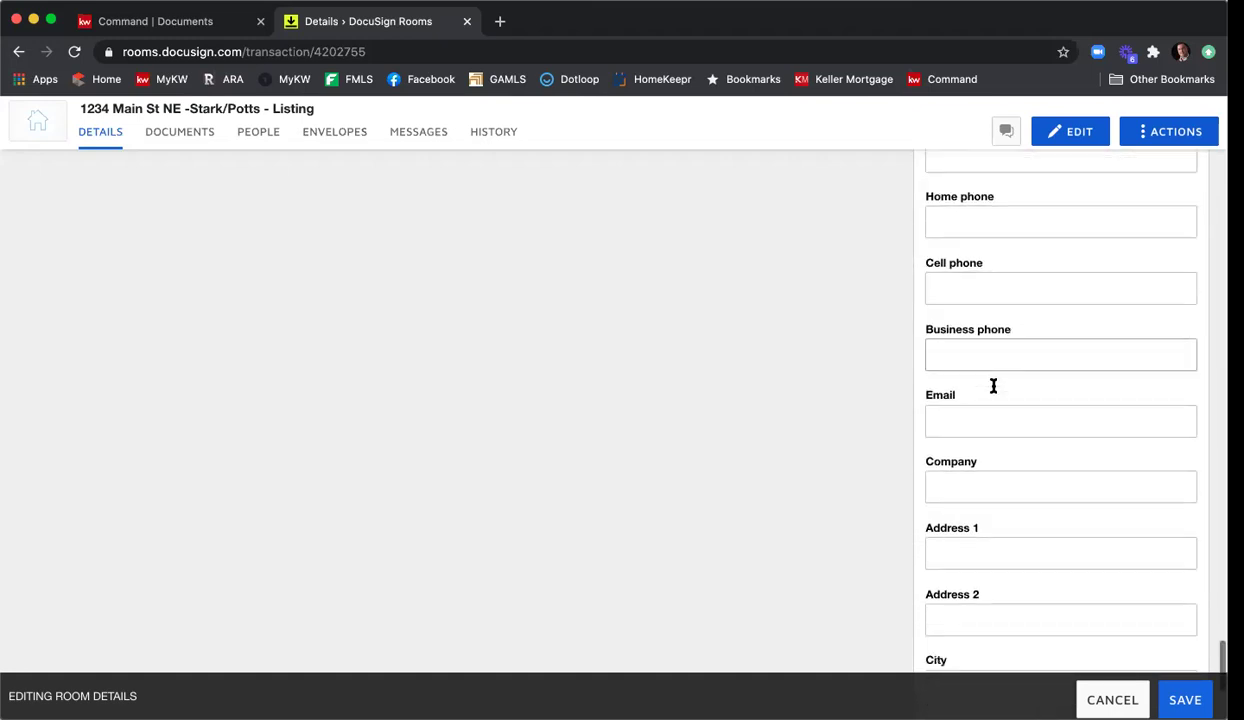
scroll(993, 386, down, 4)
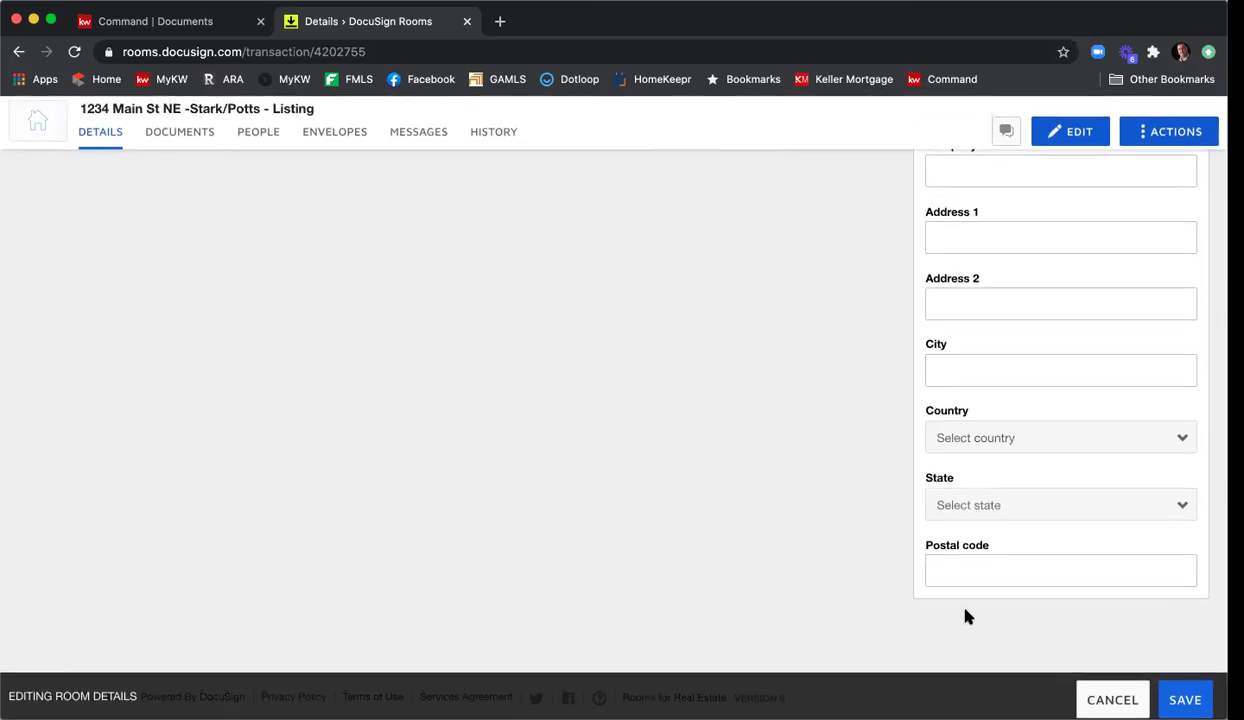
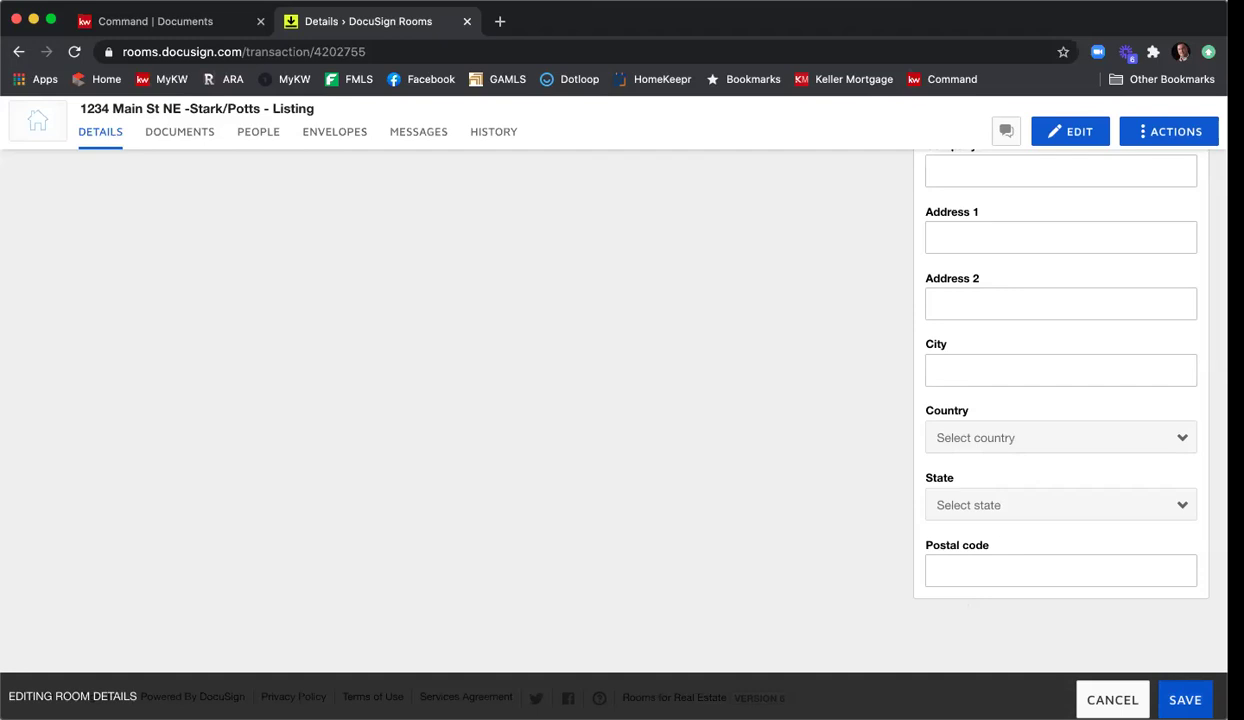
Step: Save the edits to the 1234 Main St NE -Stark/Potts - Listing room details
click(1183, 701)
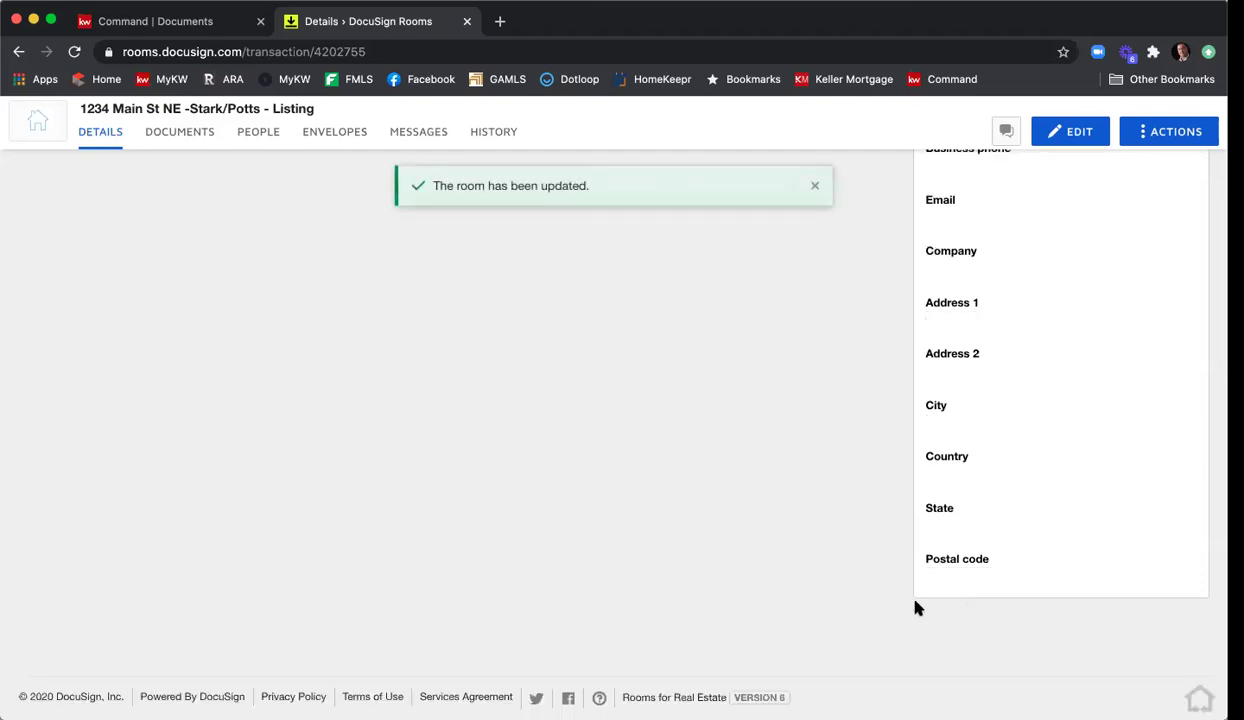
Step: Go to the listing room's Documents page to view the empty Room Docs folder
scroll(917, 607, up, 3)
scroll(917, 607, down, 2)
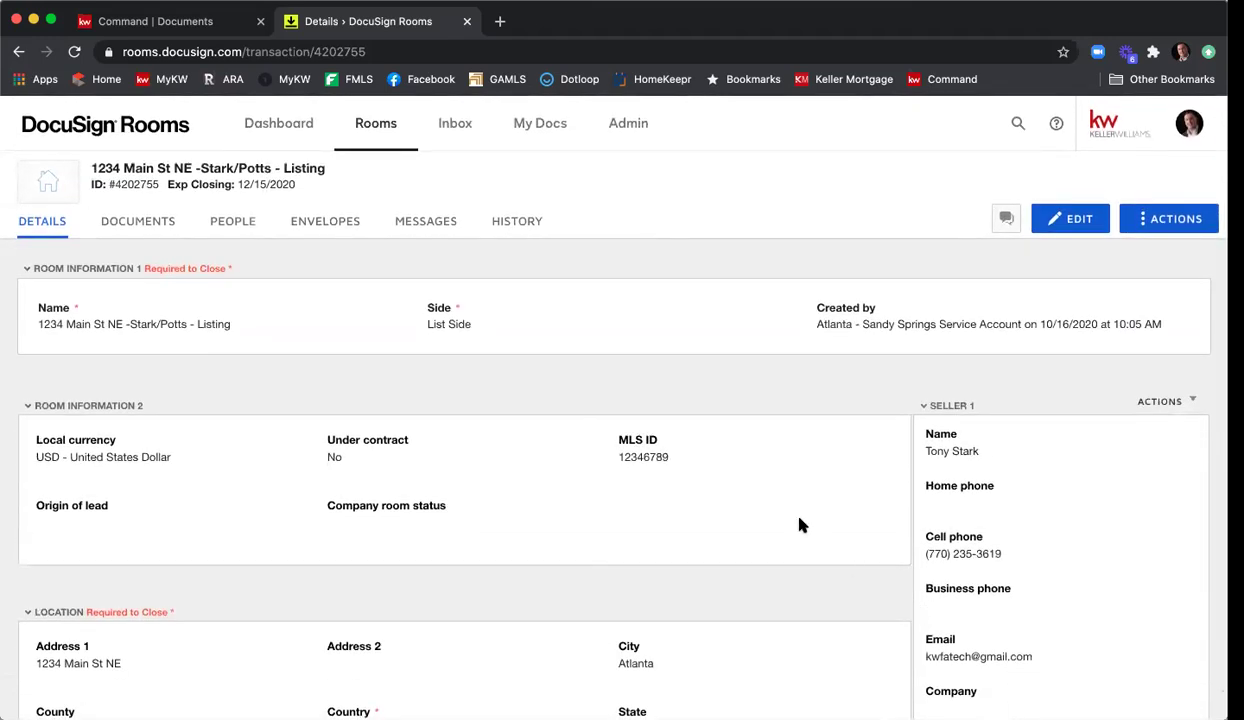
click(138, 221)
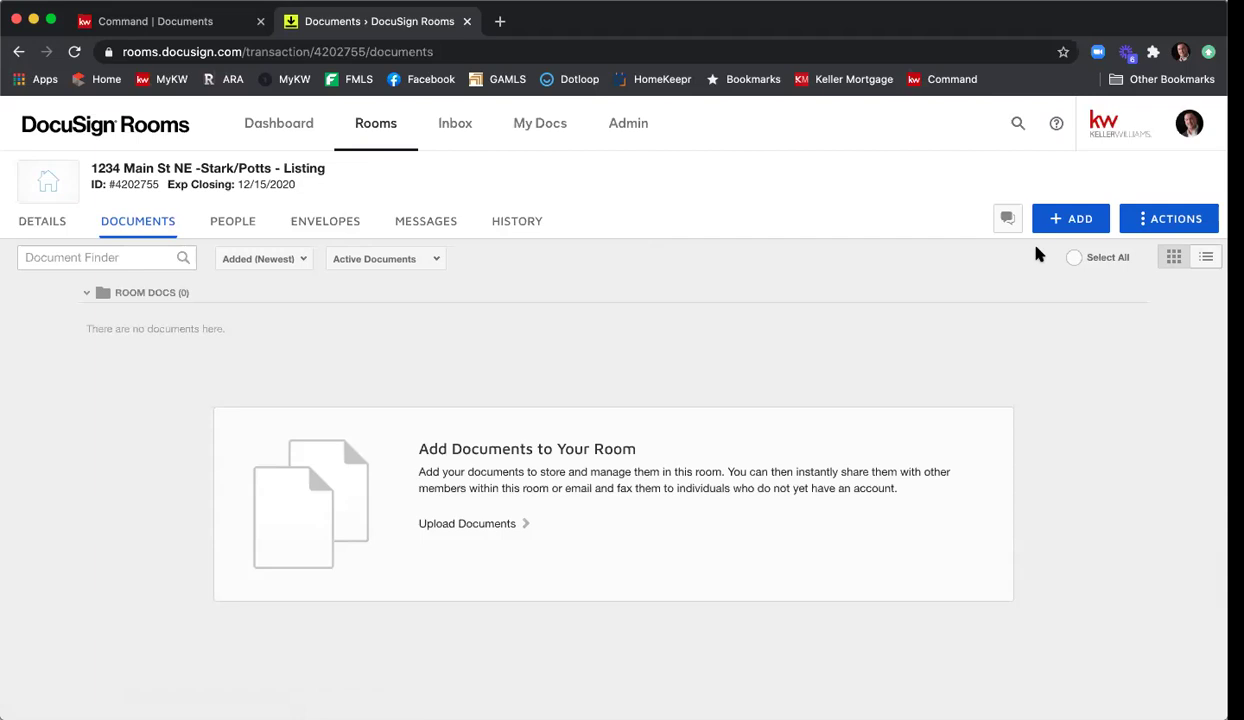
Step: Add DocuSign Forms from the forms library, choosing GAR - Georgia Association of Realtors
click(1065, 226)
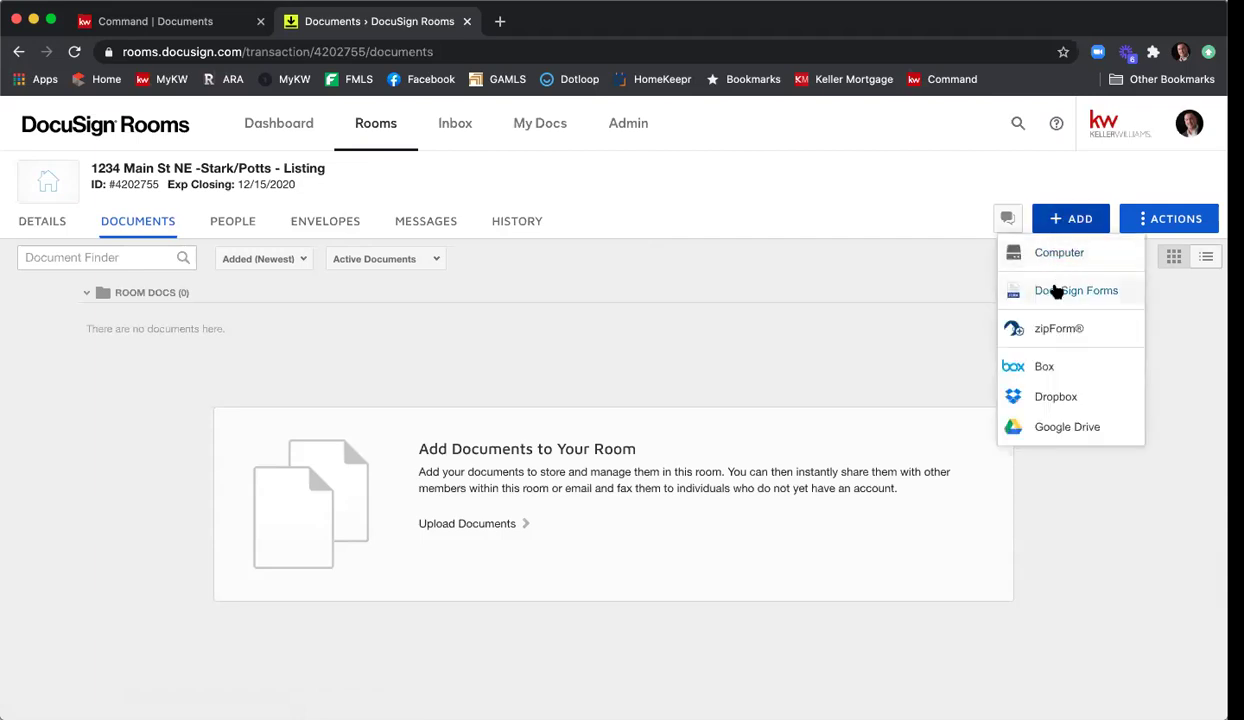
click(1057, 291)
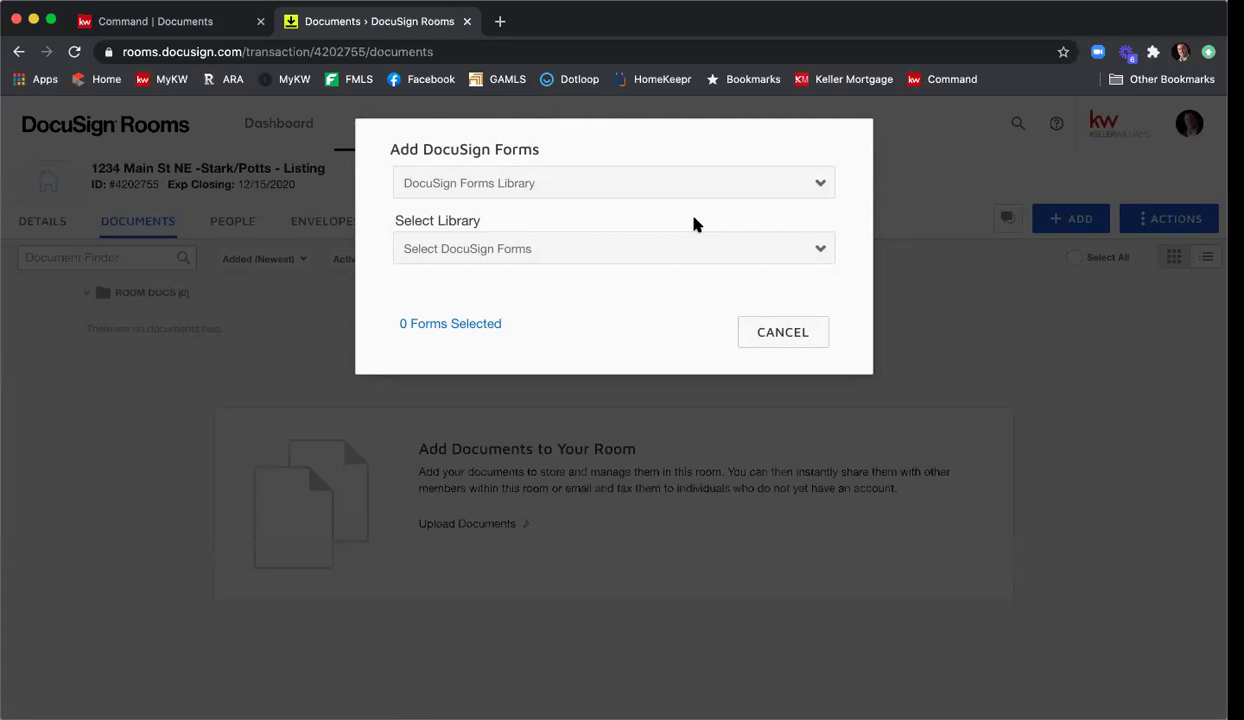
click(676, 195)
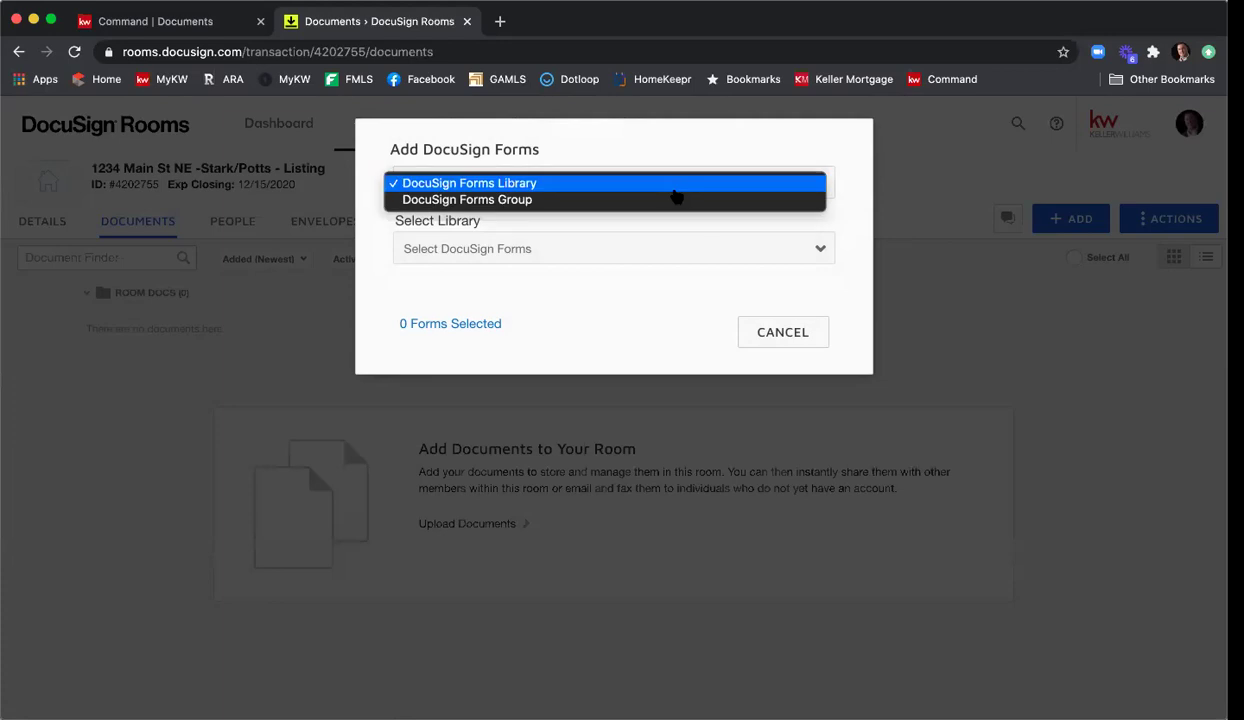
click(674, 192)
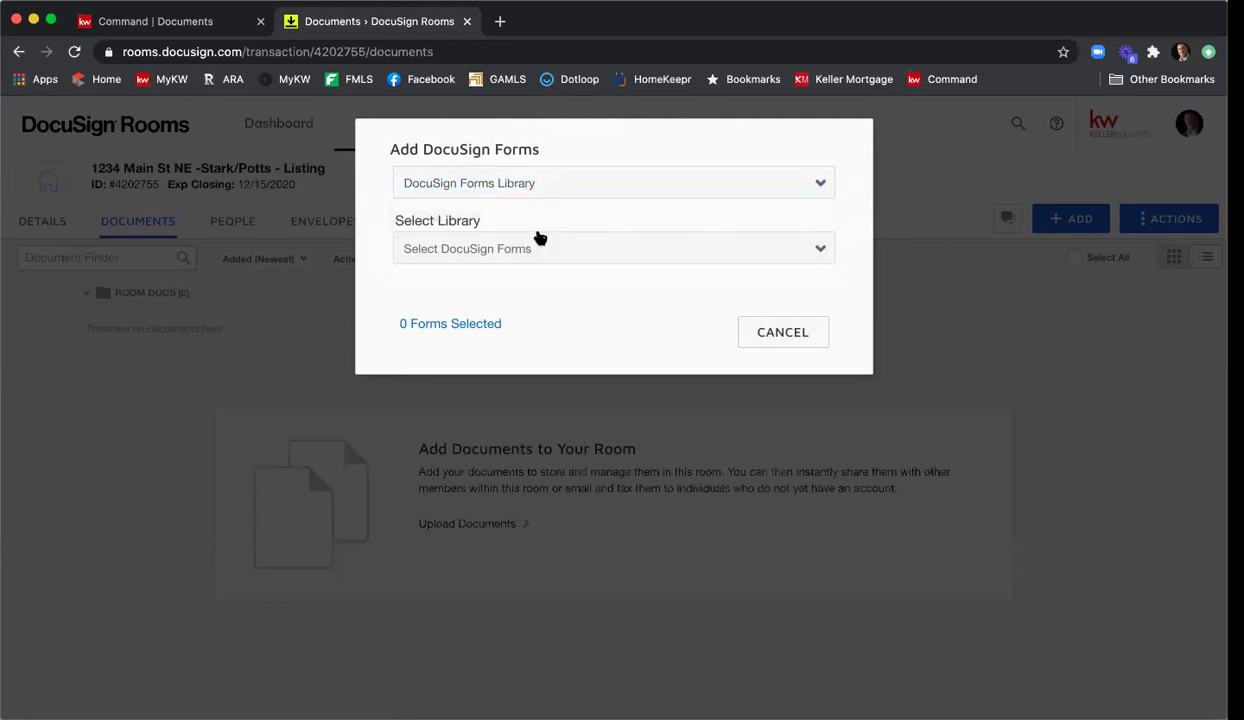
click(569, 250)
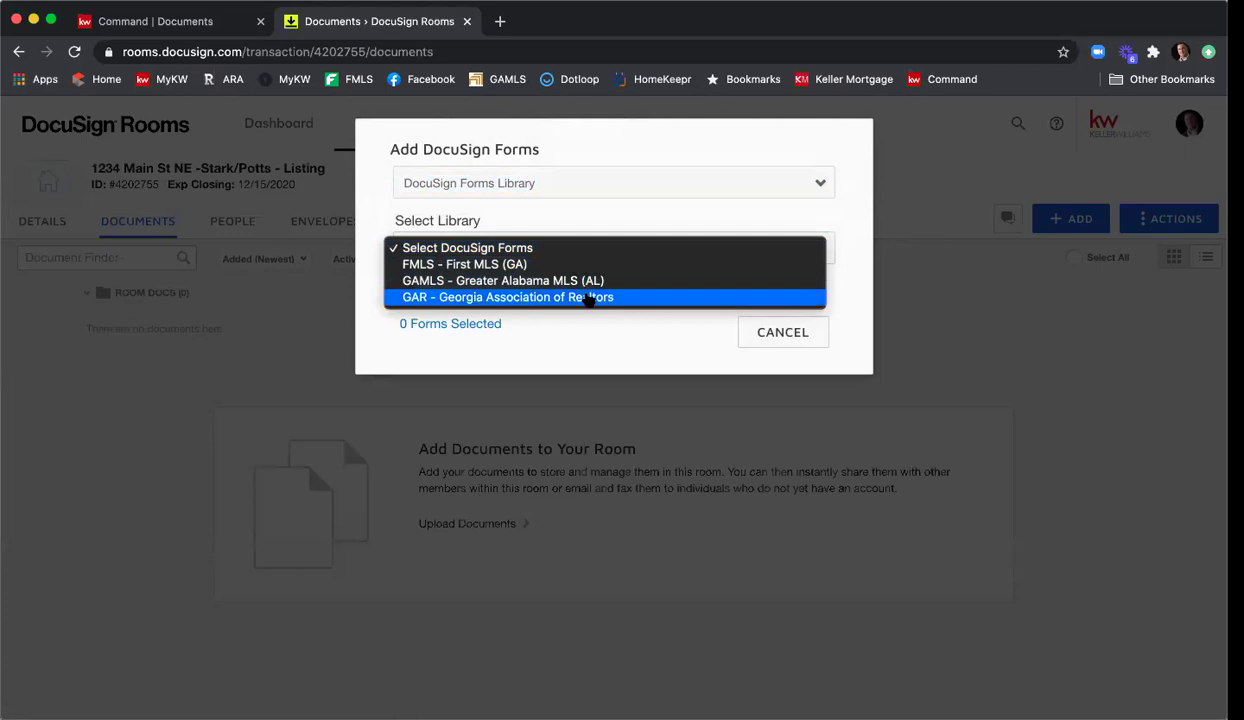
click(590, 298)
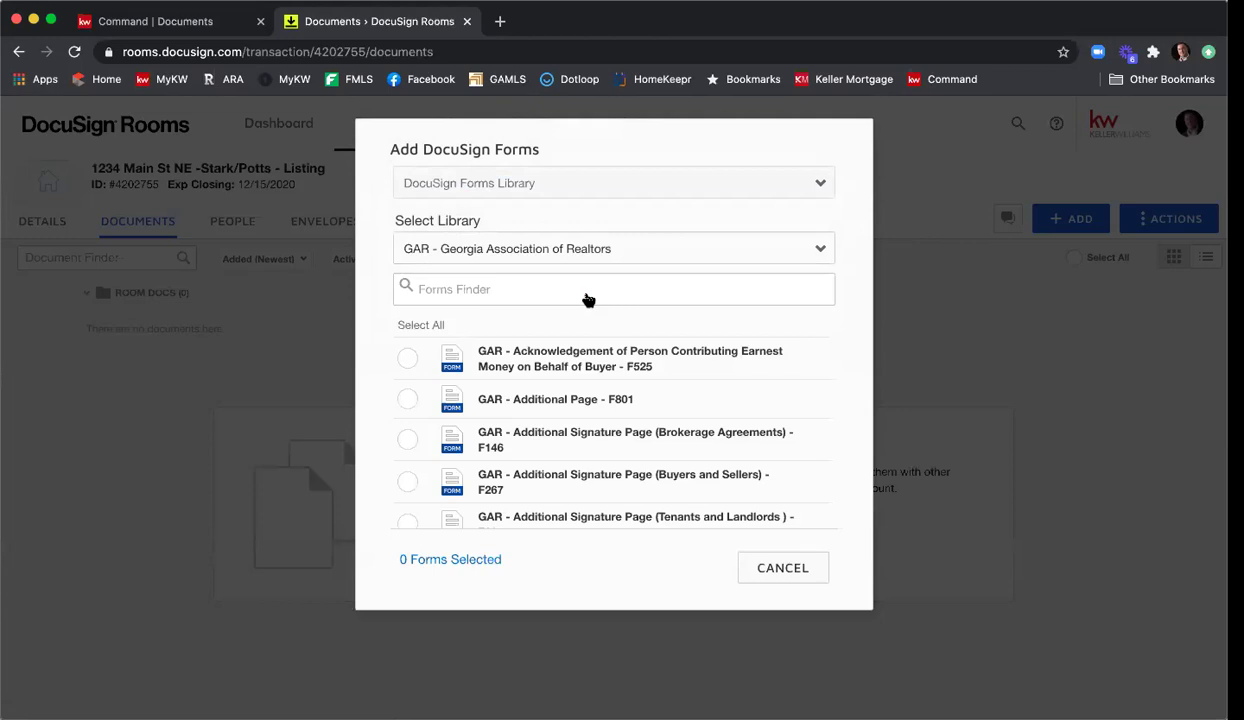
Step: Search for and select GAR forms F101 Exclusive Seller Listing Agreement and F301 Seller's Property Disclosure
click(587, 290)
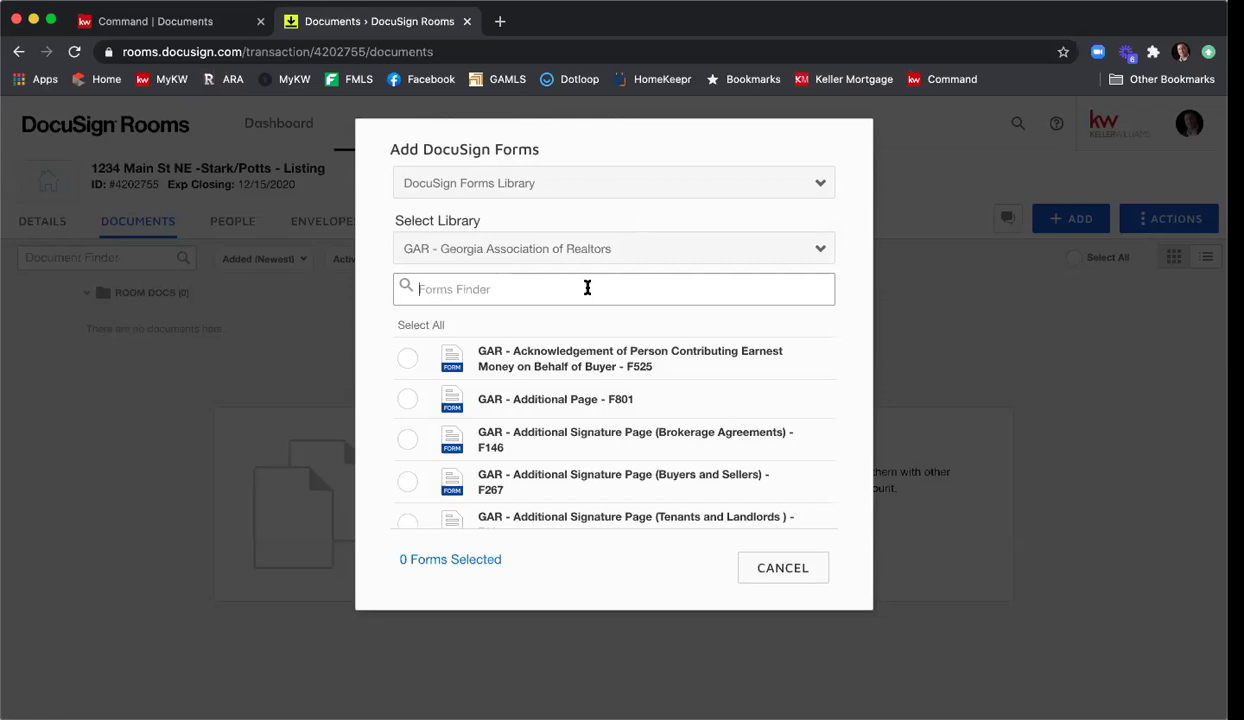
text(Exclusive)
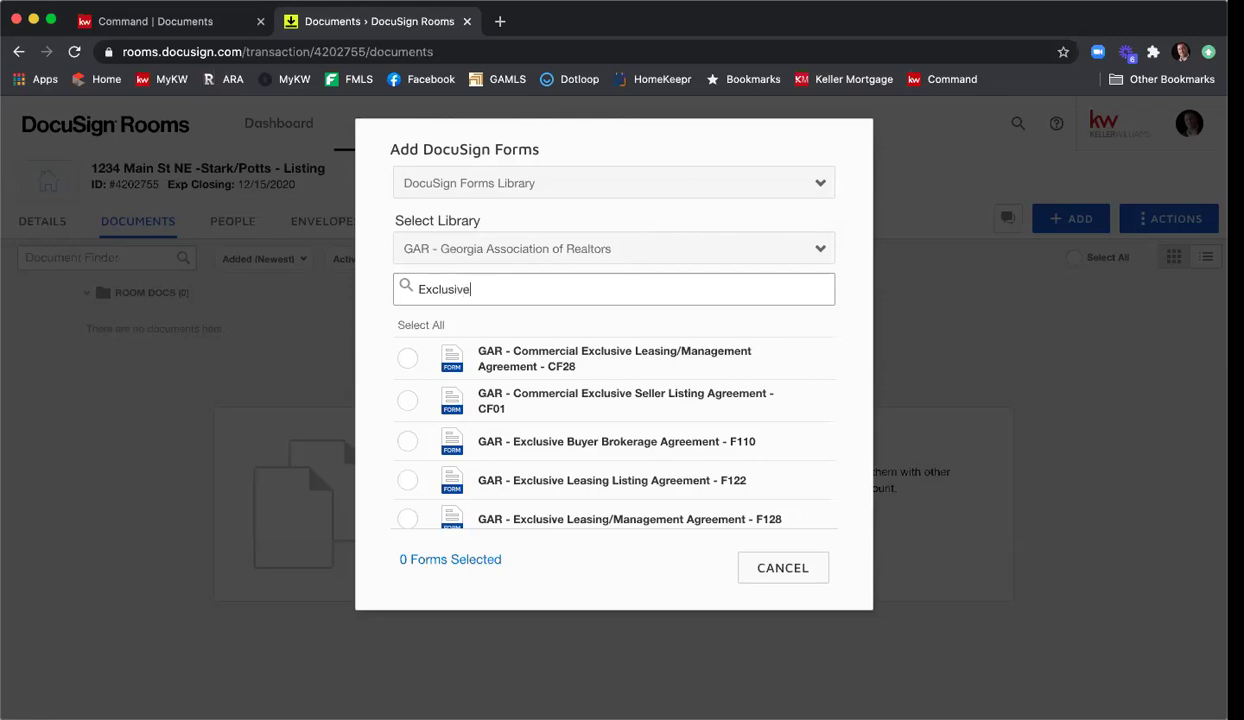
text( sell)
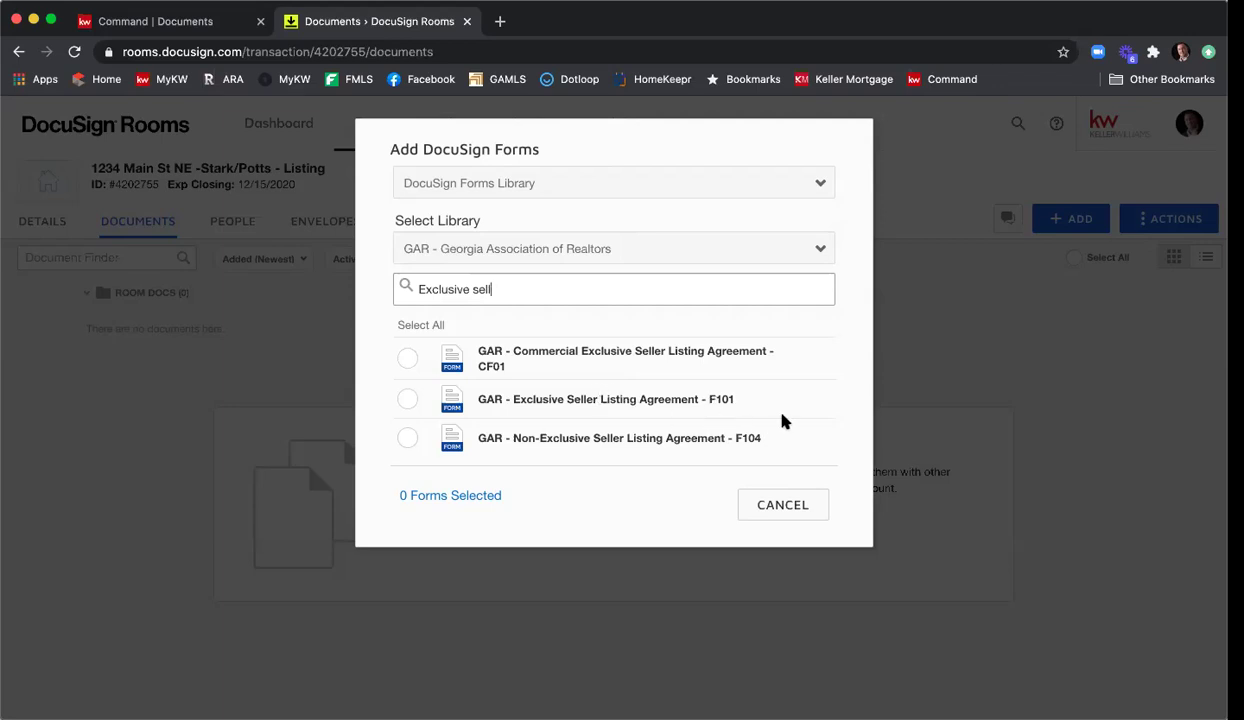
click(407, 400)
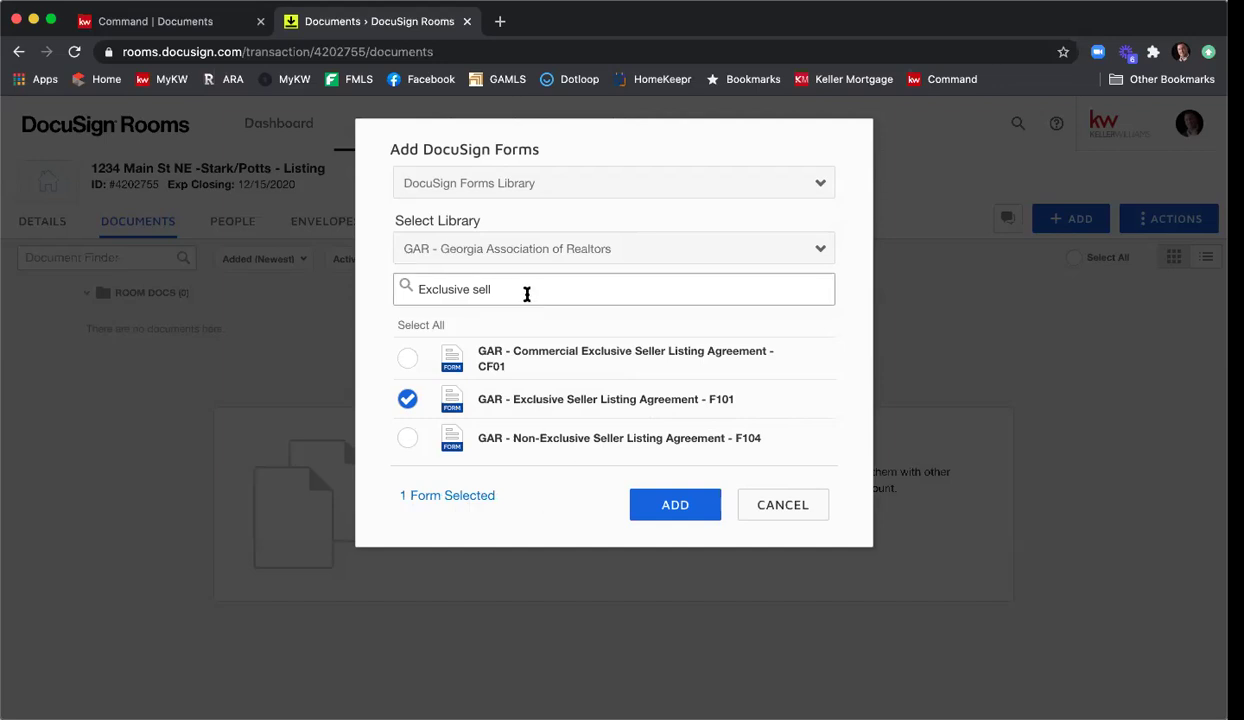
drag(528, 291, 385, 288)
text(sell')
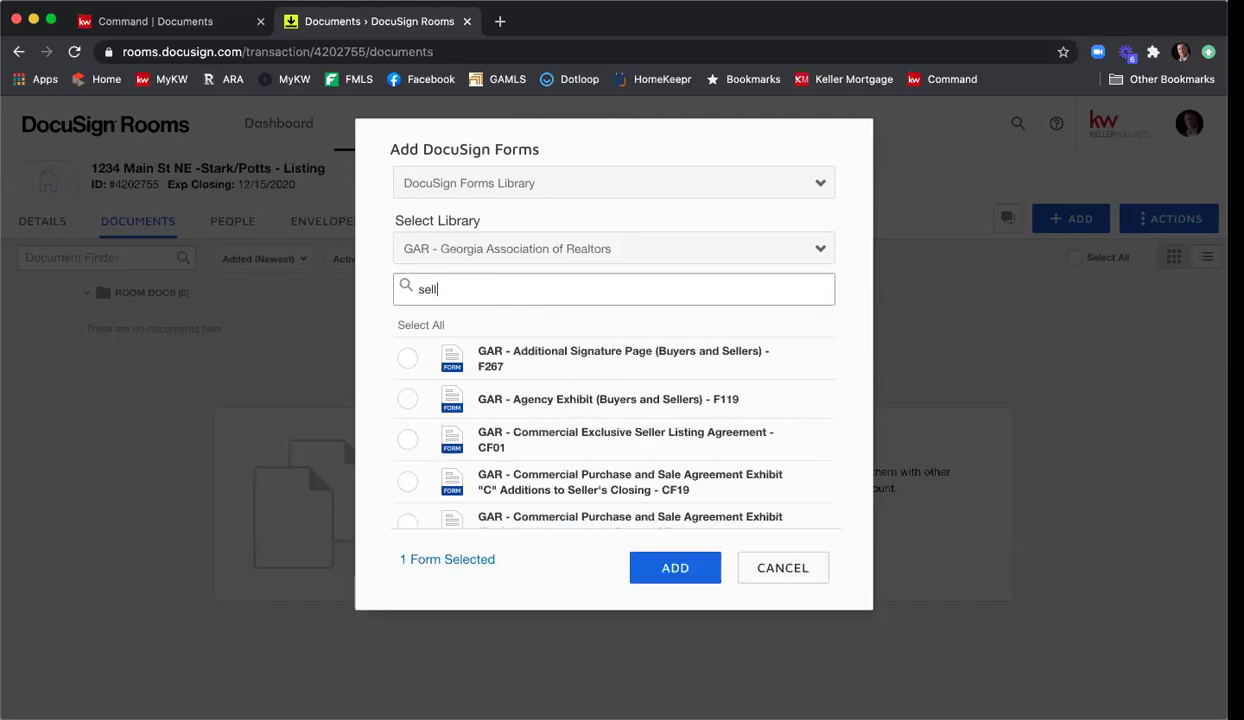
text(er's pro)
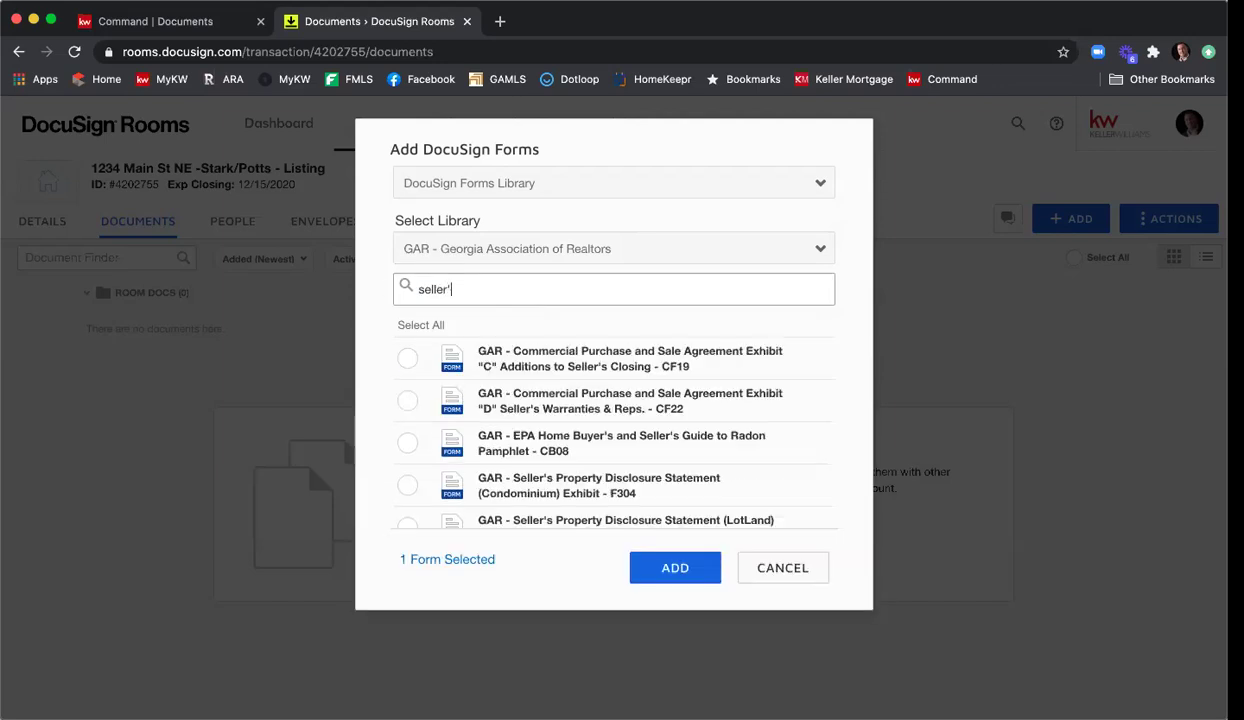
text(per)
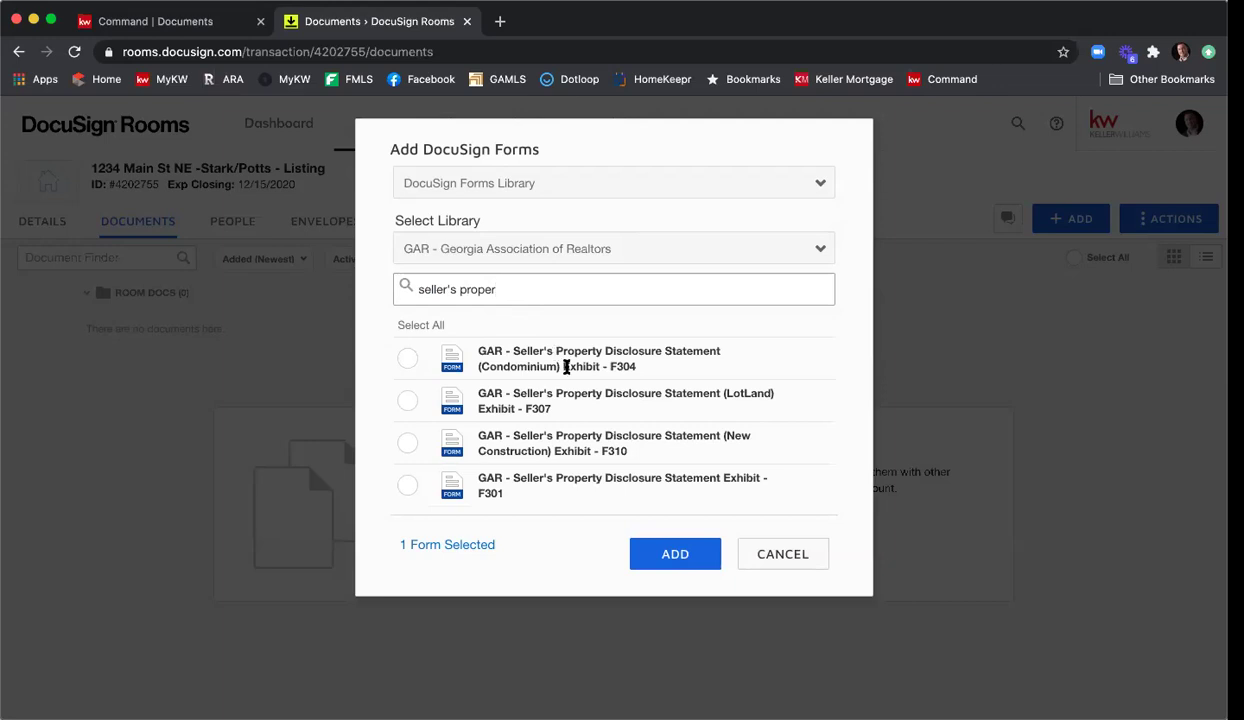
click(403, 488)
Step: Also select F322 Community Association Fees and F201 Purchase and Sale Agreement, then add all four
drag(535, 289, 403, 289)
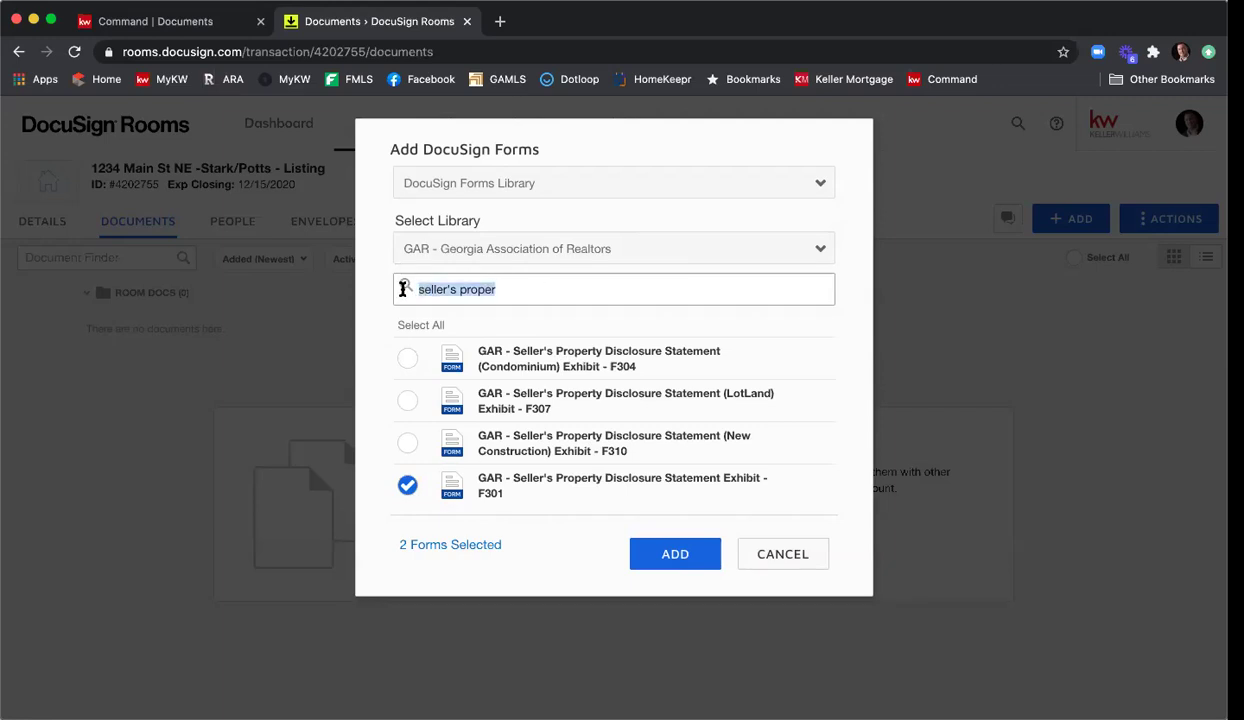
text(community)
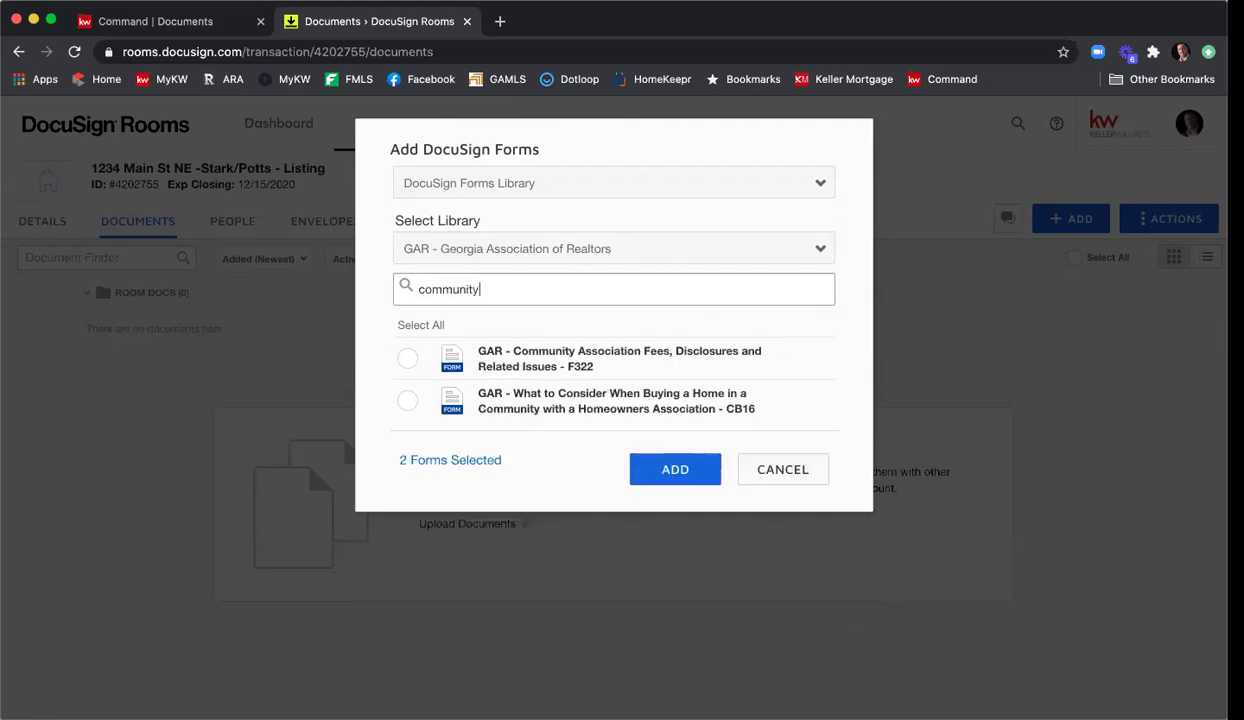
click(407, 359)
drag(503, 294, 338, 293)
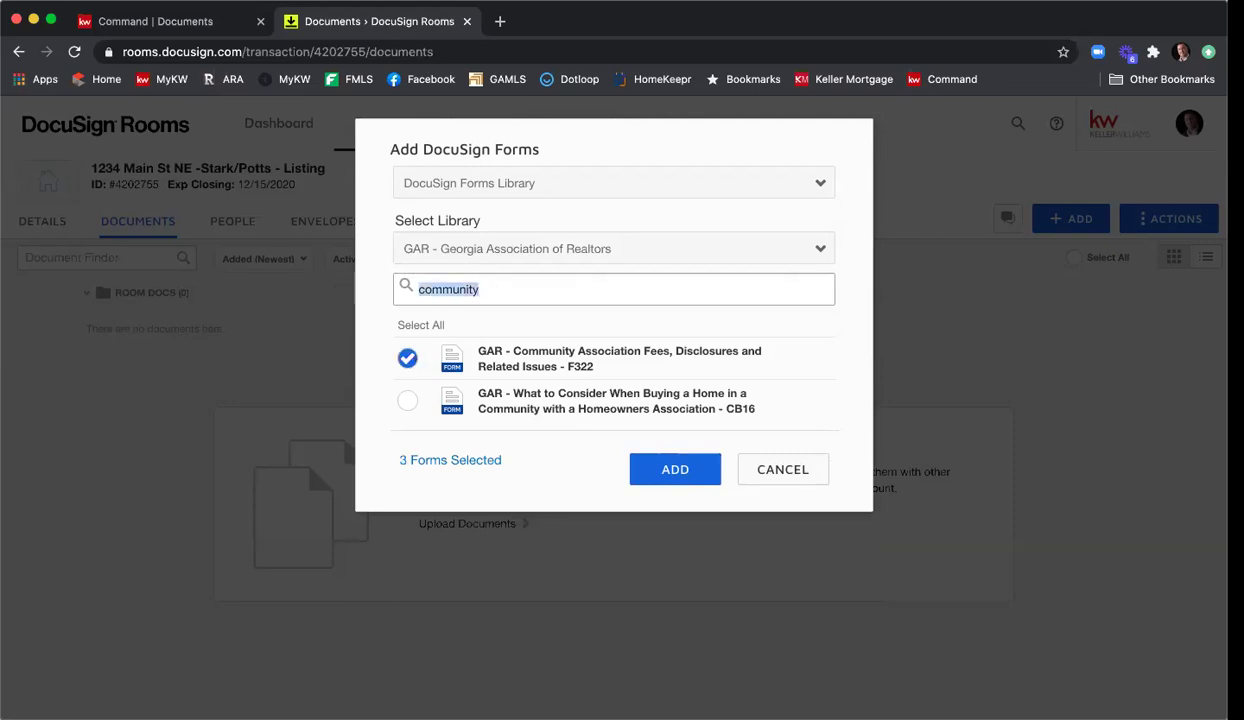
text(f201)
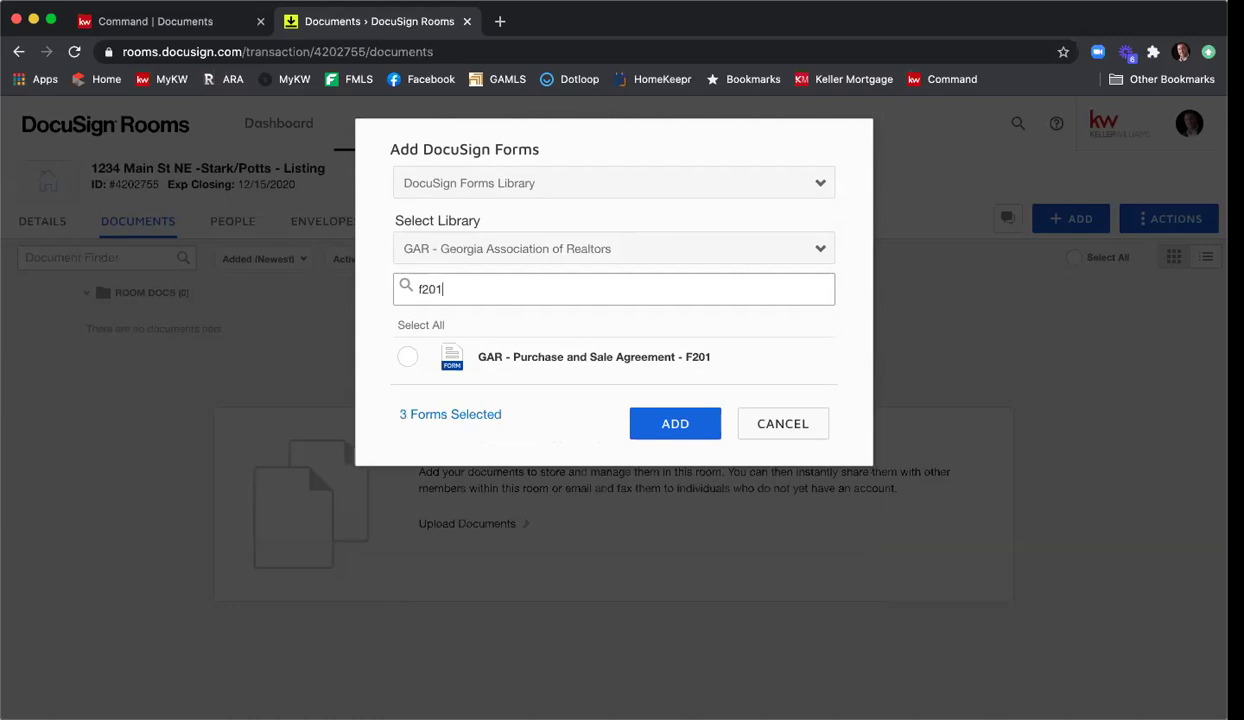
click(407, 357)
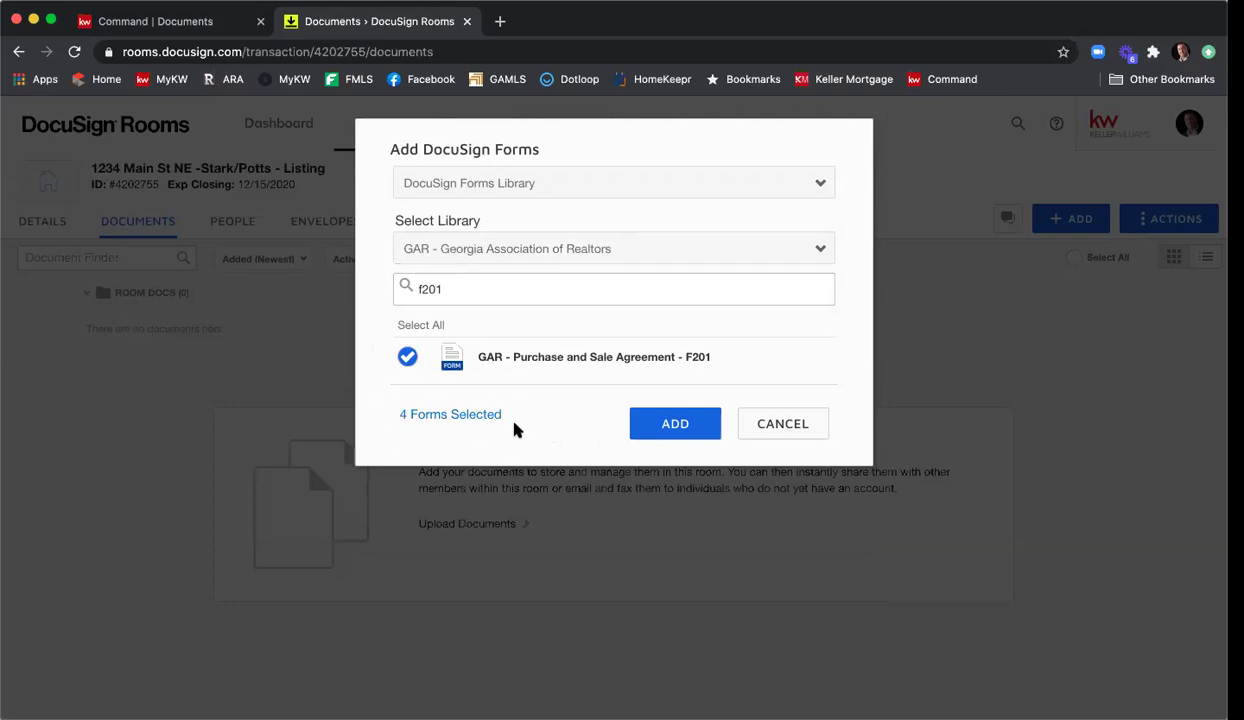
click(647, 424)
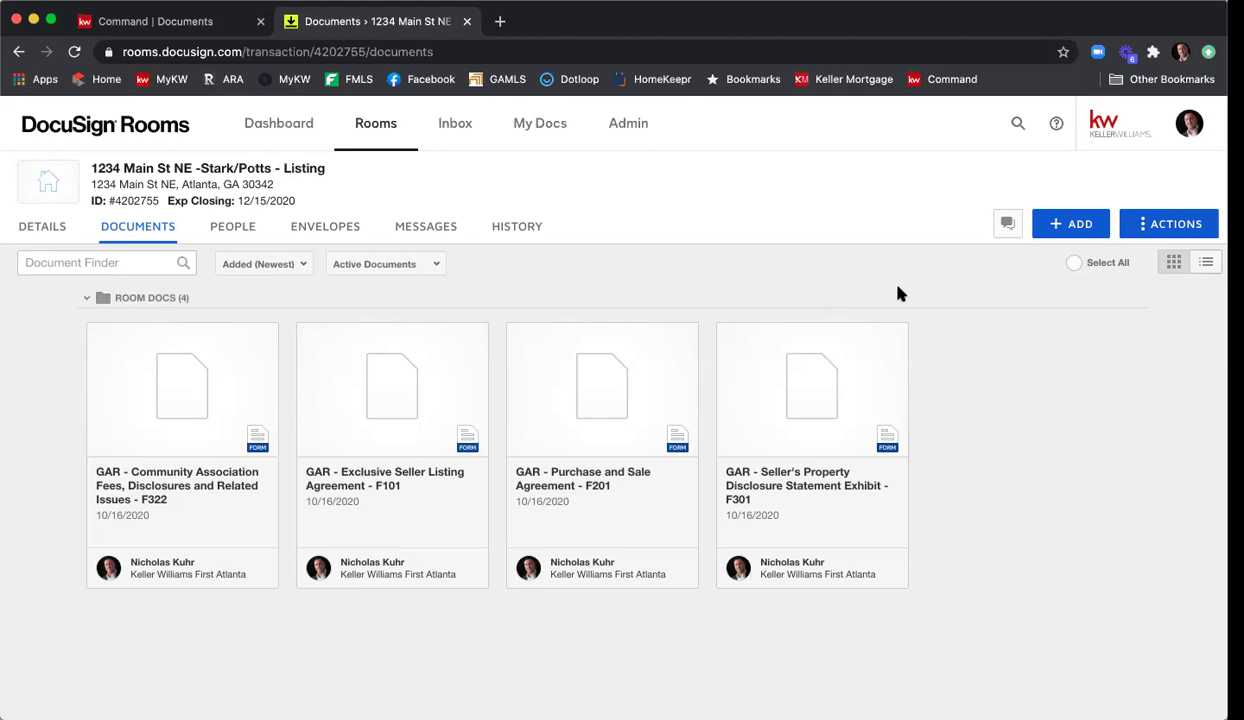
Step: Create a new room folder named 'Listing Agreements'
click(1175, 226)
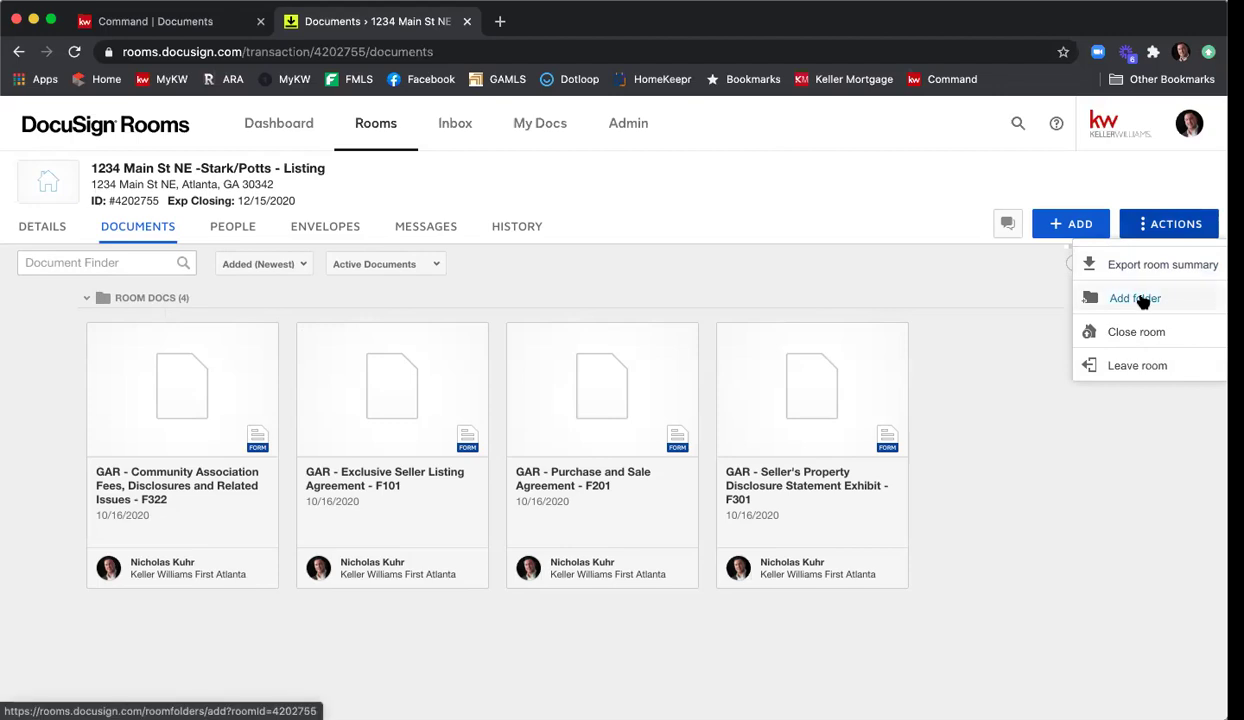
click(1112, 292)
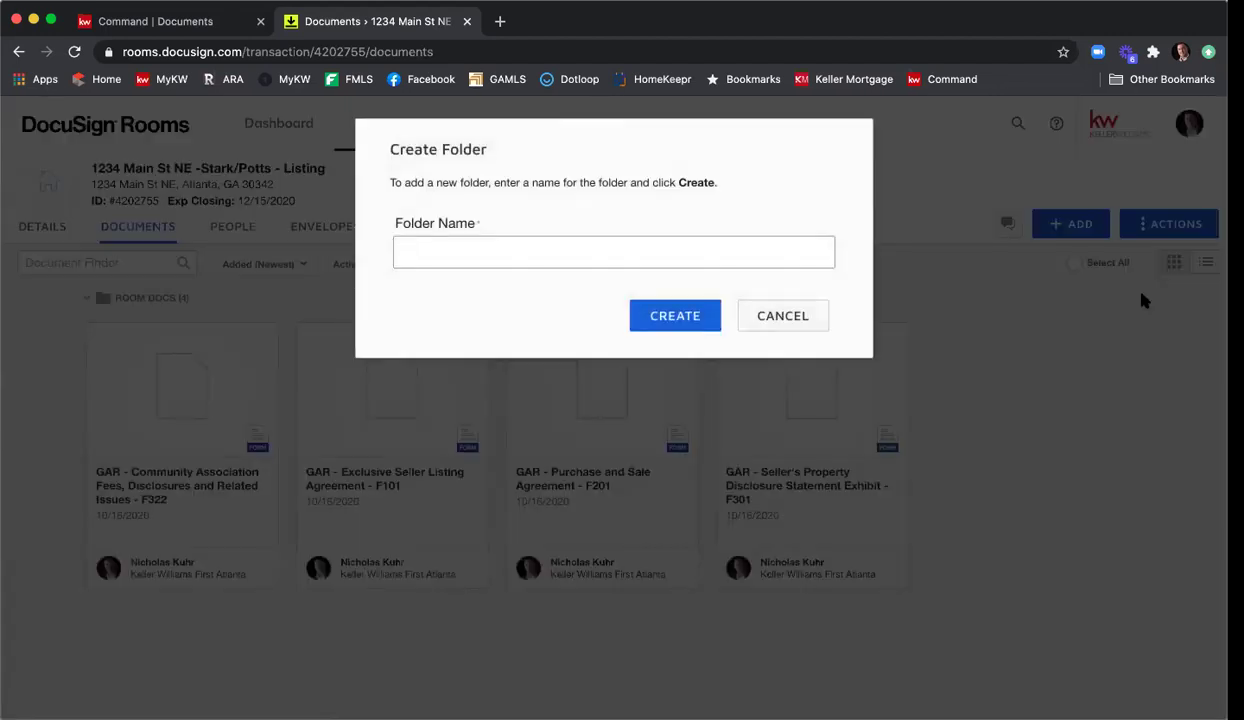
text(Listing Agreements)
click(660, 328)
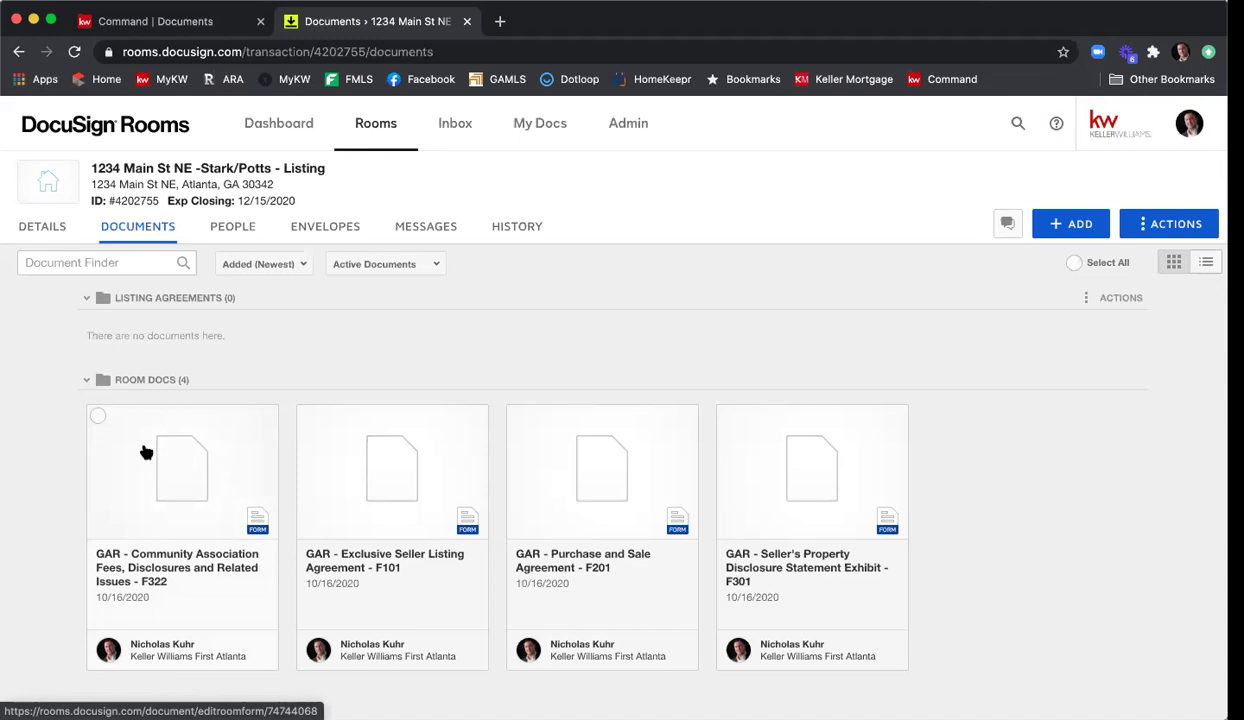
Step: Move forms F322 and F101 into the Listing Agreements folder in the current room
click(98, 417)
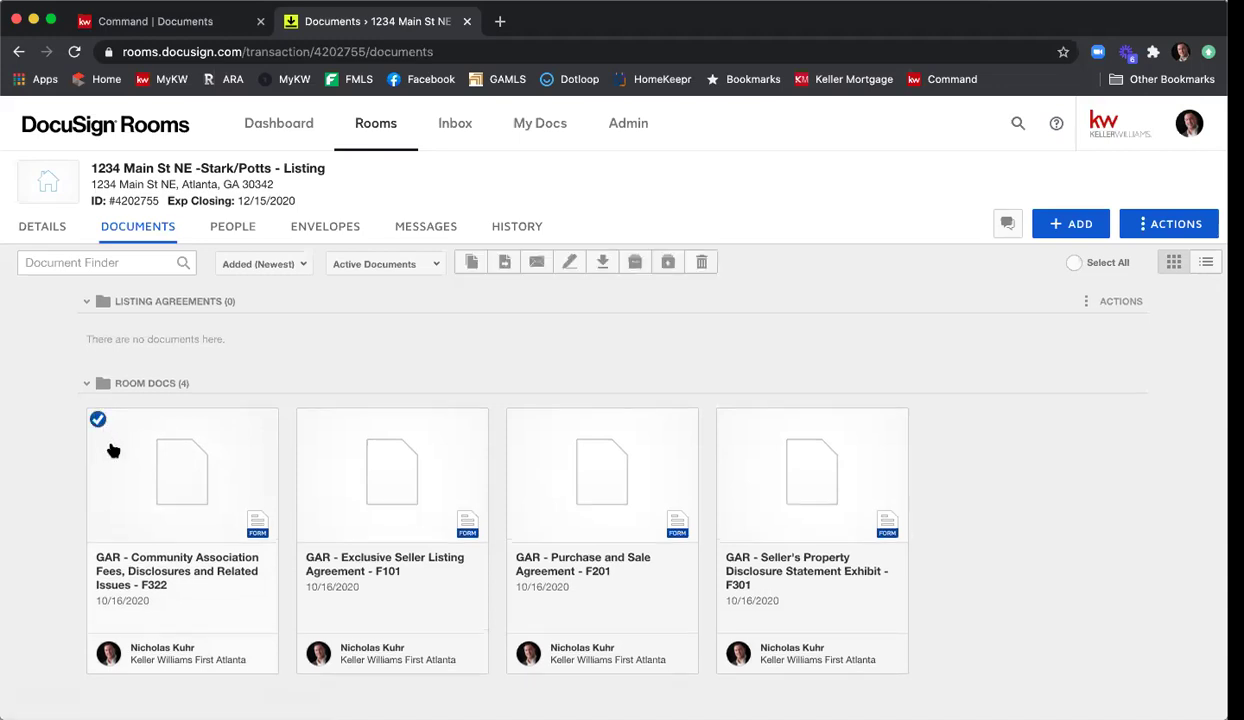
click(307, 420)
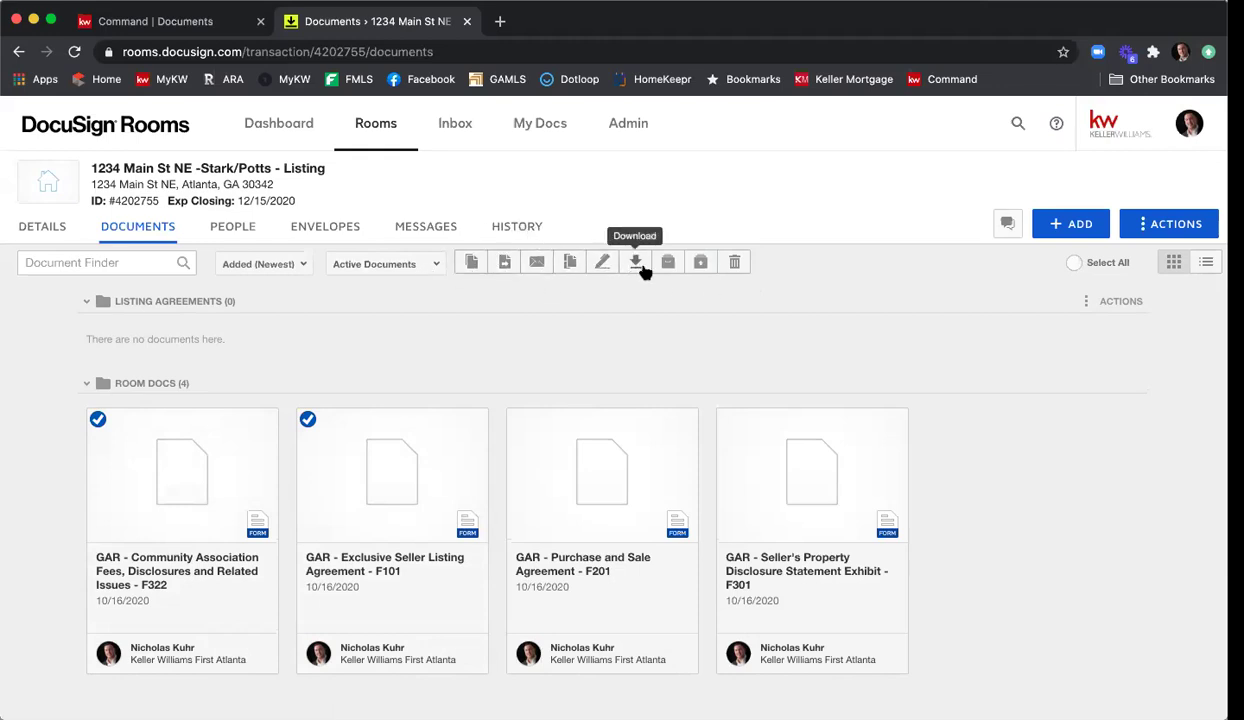
click(504, 268)
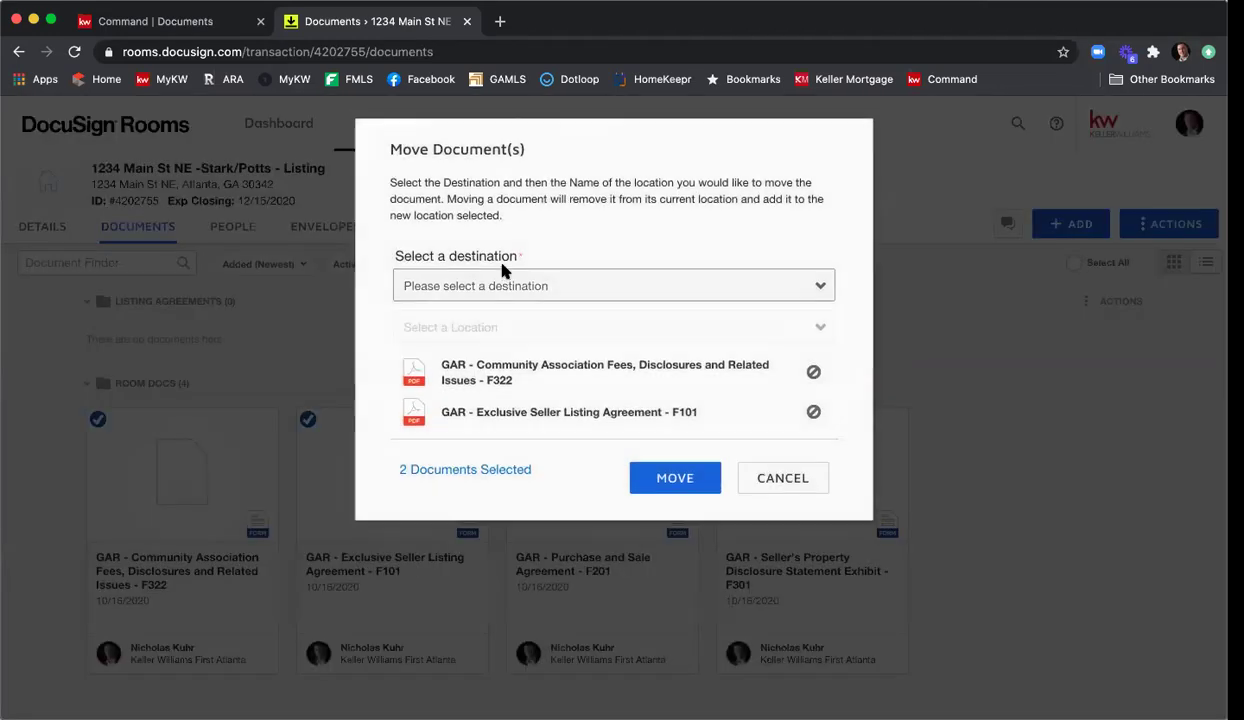
click(560, 288)
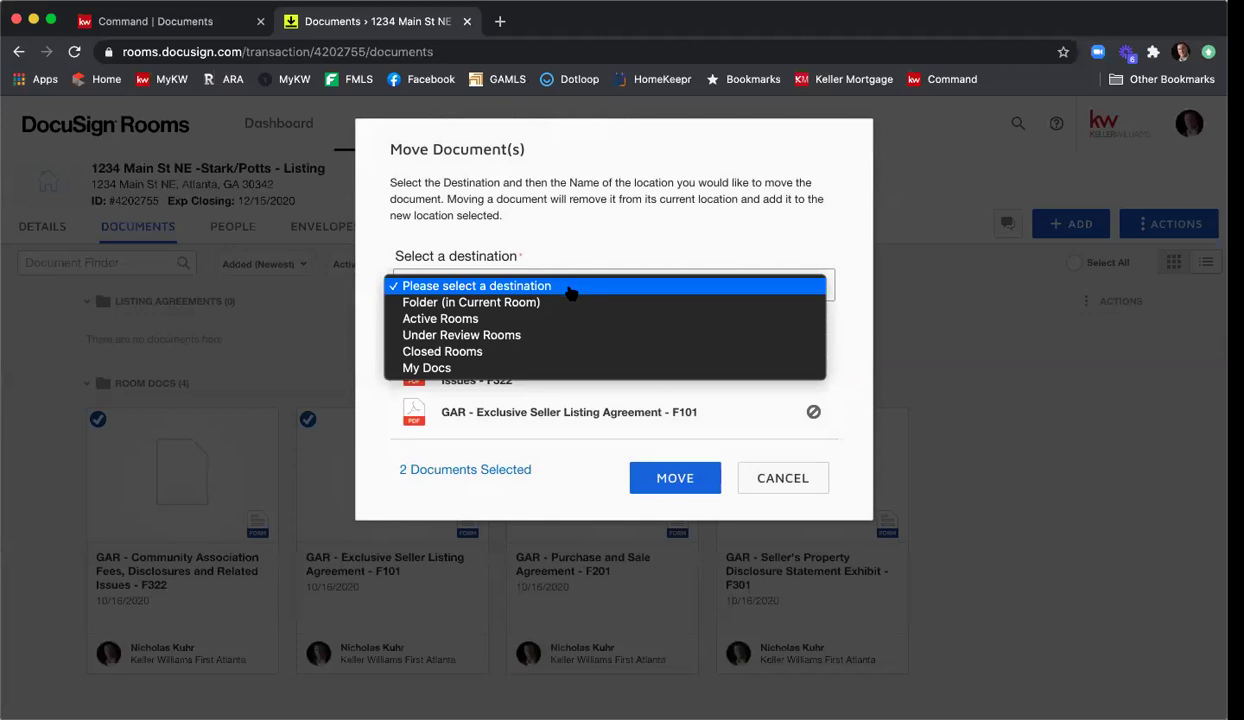
click(568, 302)
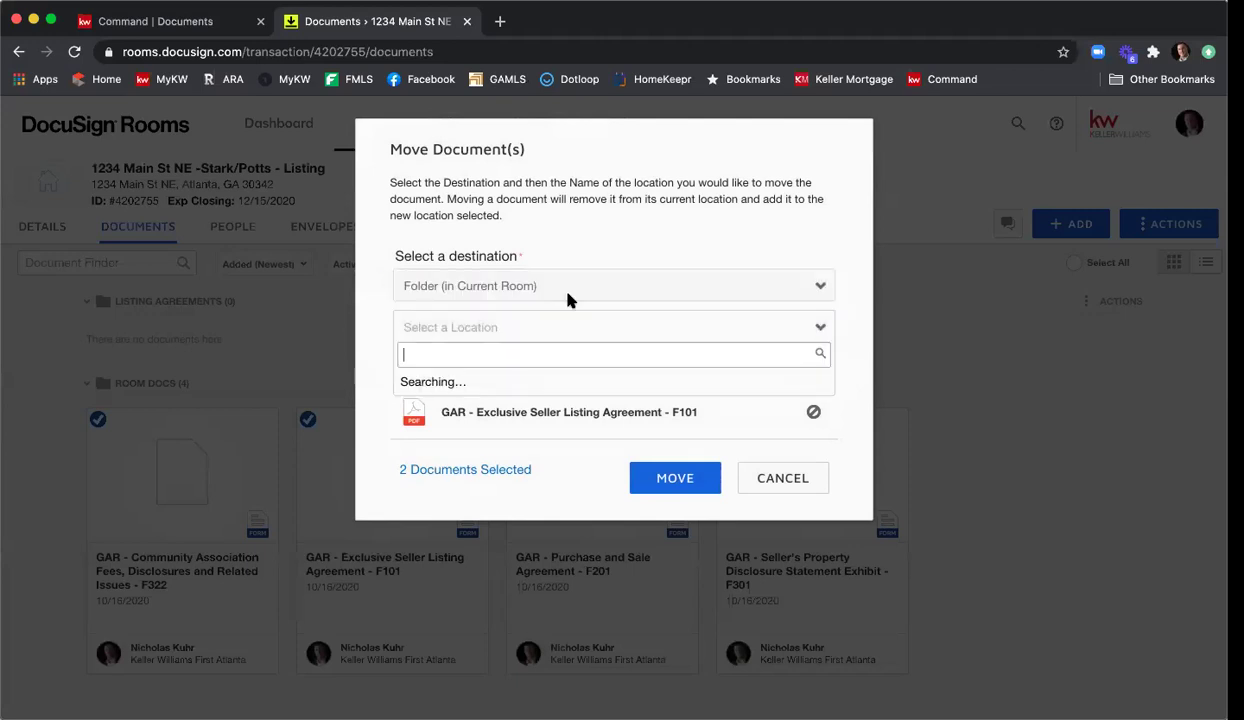
click(541, 388)
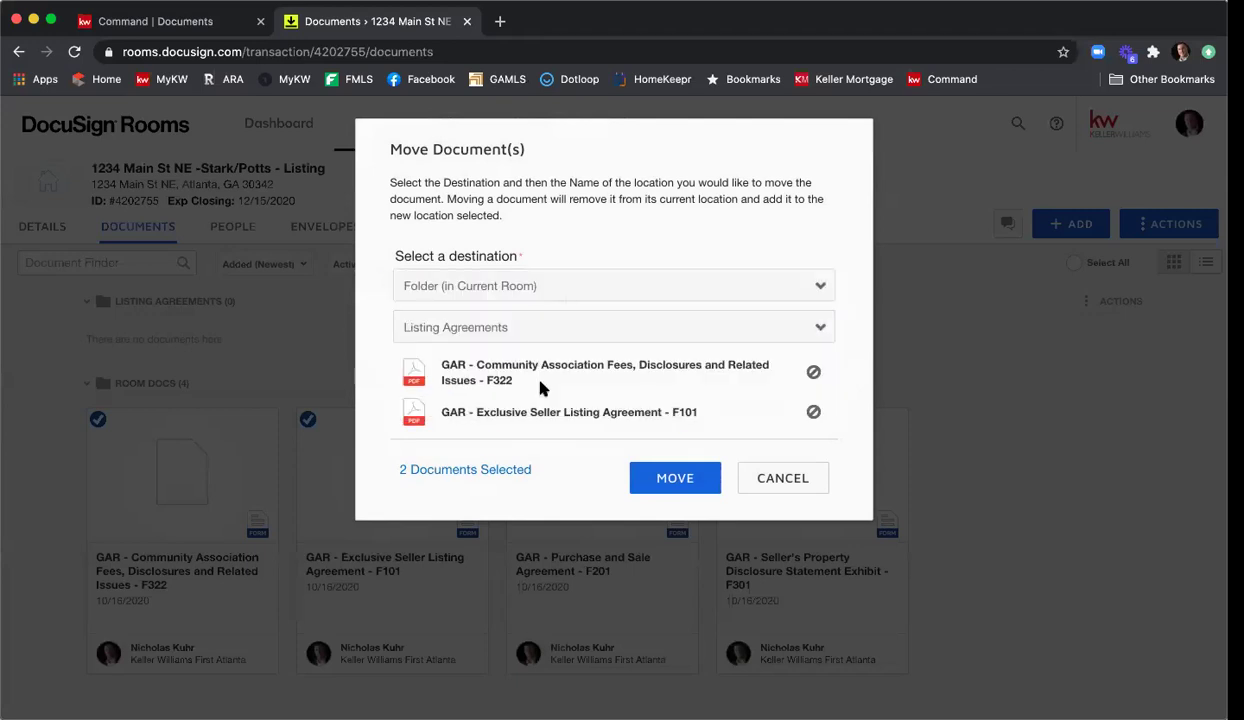
click(665, 478)
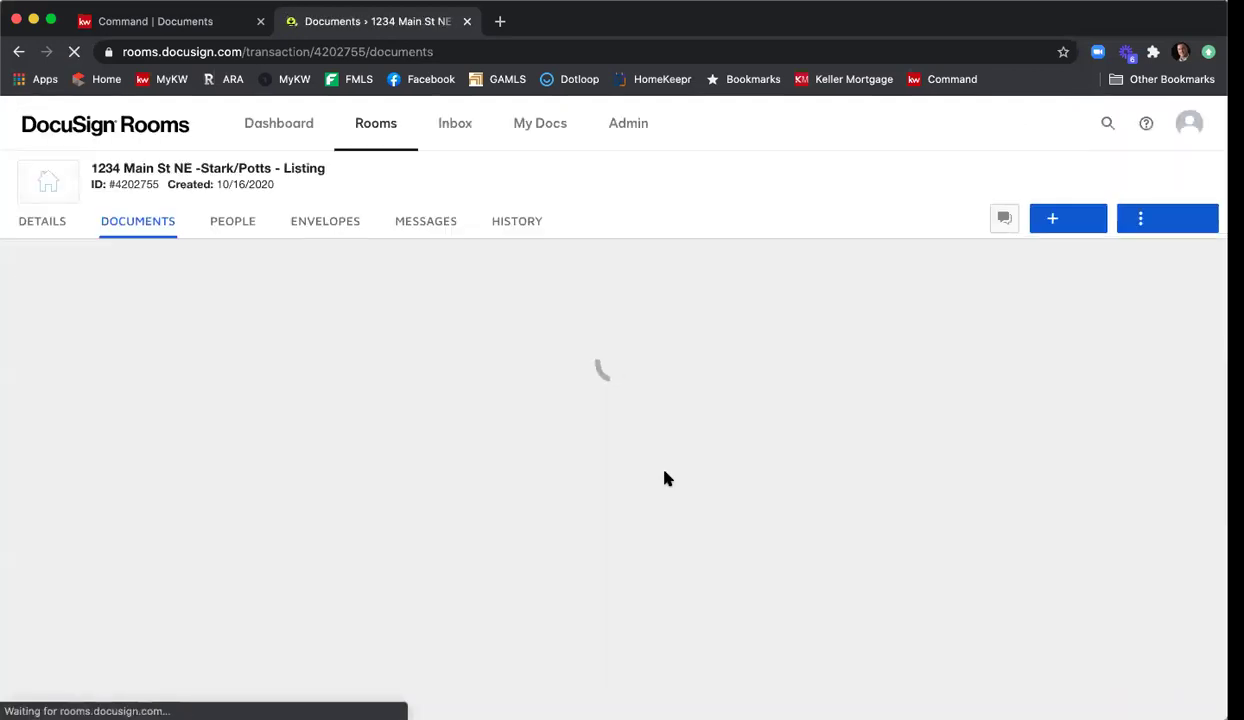
Step: Drag the F301 Seller's Property Disclosure Statement Exhibit onto the Listing Agreements folder
scroll(658, 444, down, 3)
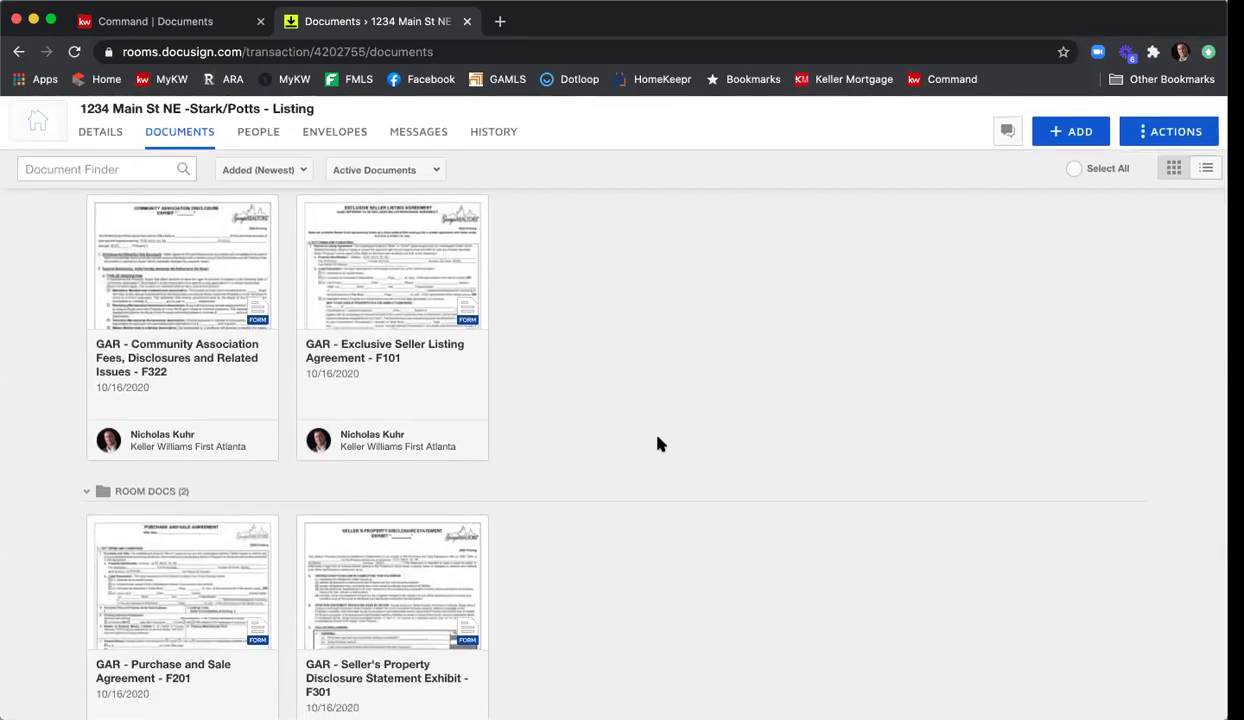
scroll(658, 444, up, 3)
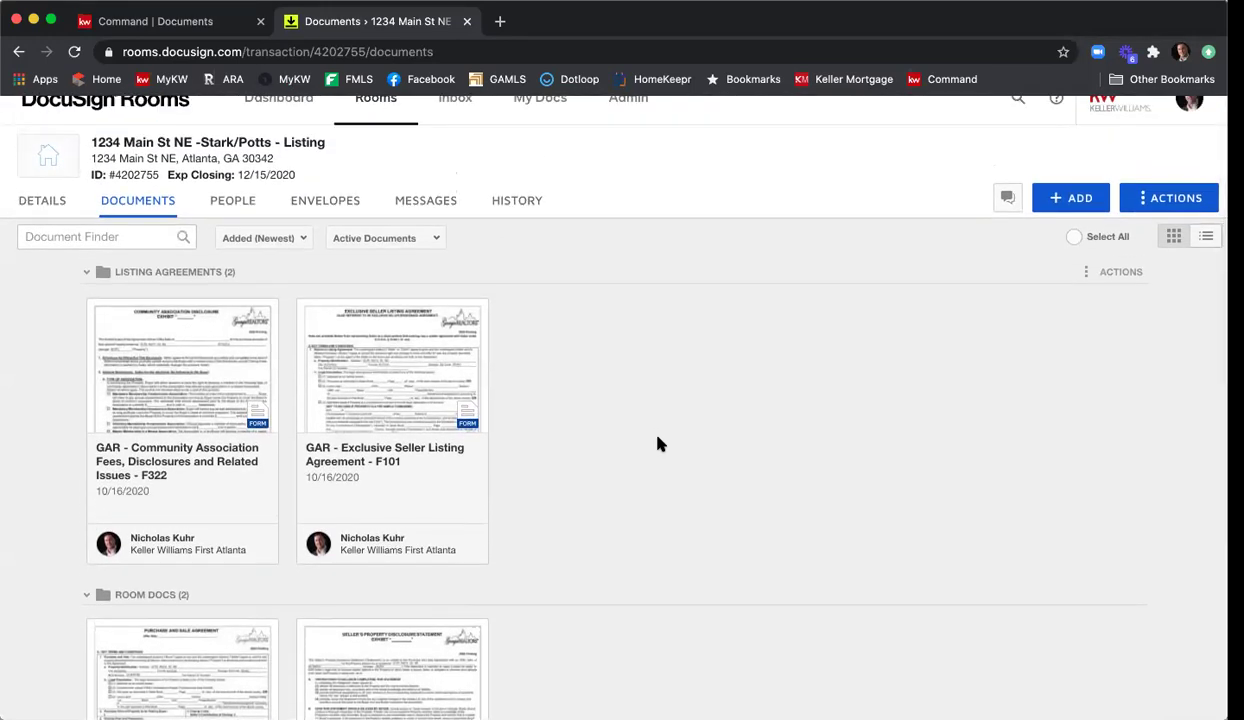
scroll(660, 440, down, 3)
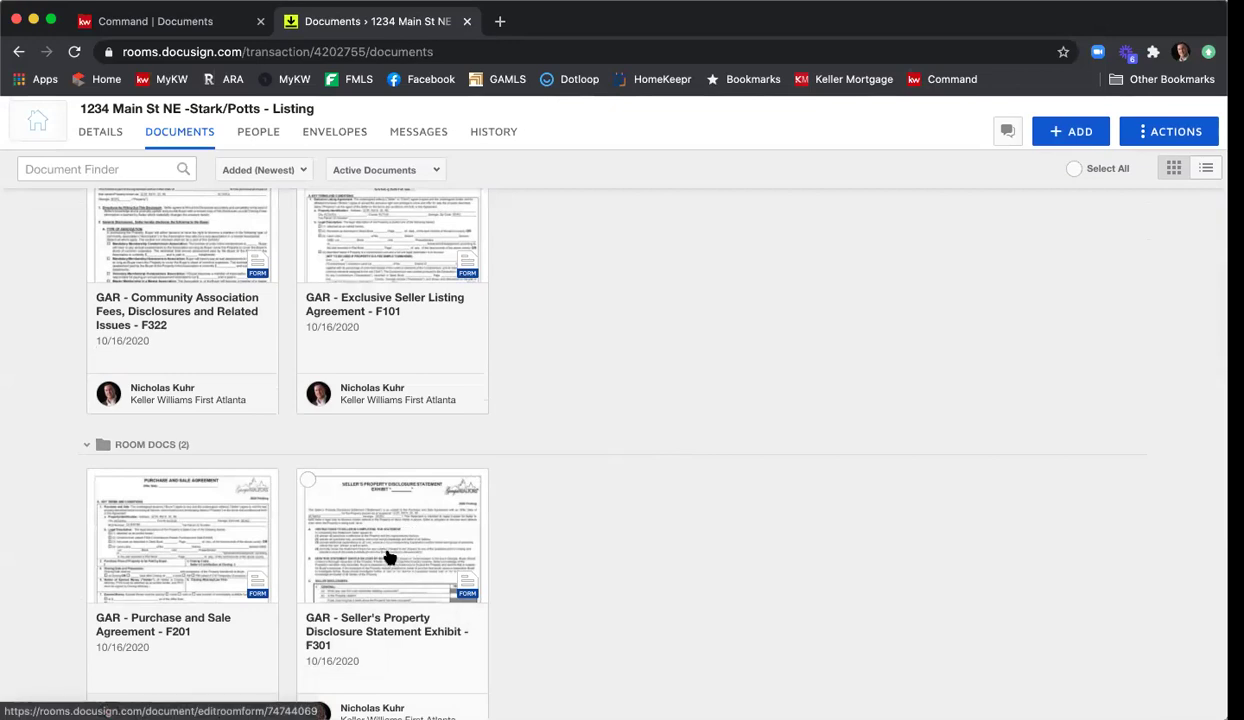
drag(390, 557, 430, 557)
drag(590, 344, 597, 222)
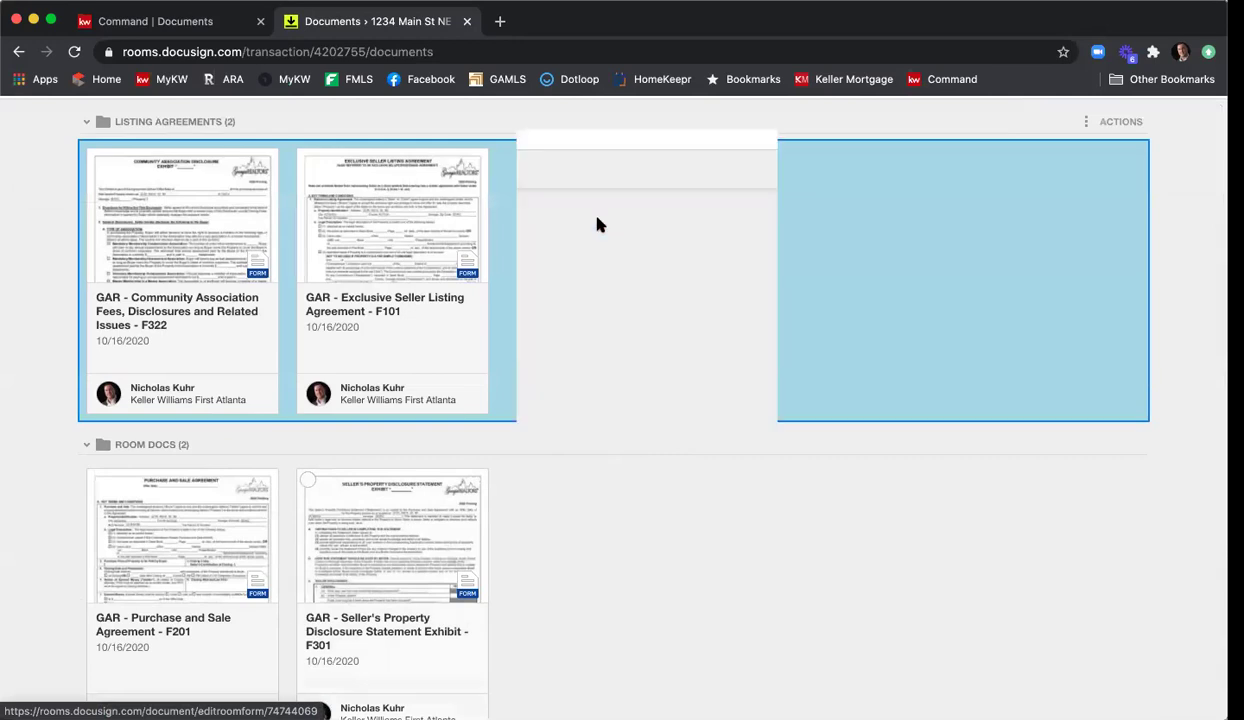
scroll(717, 310, up, 3)
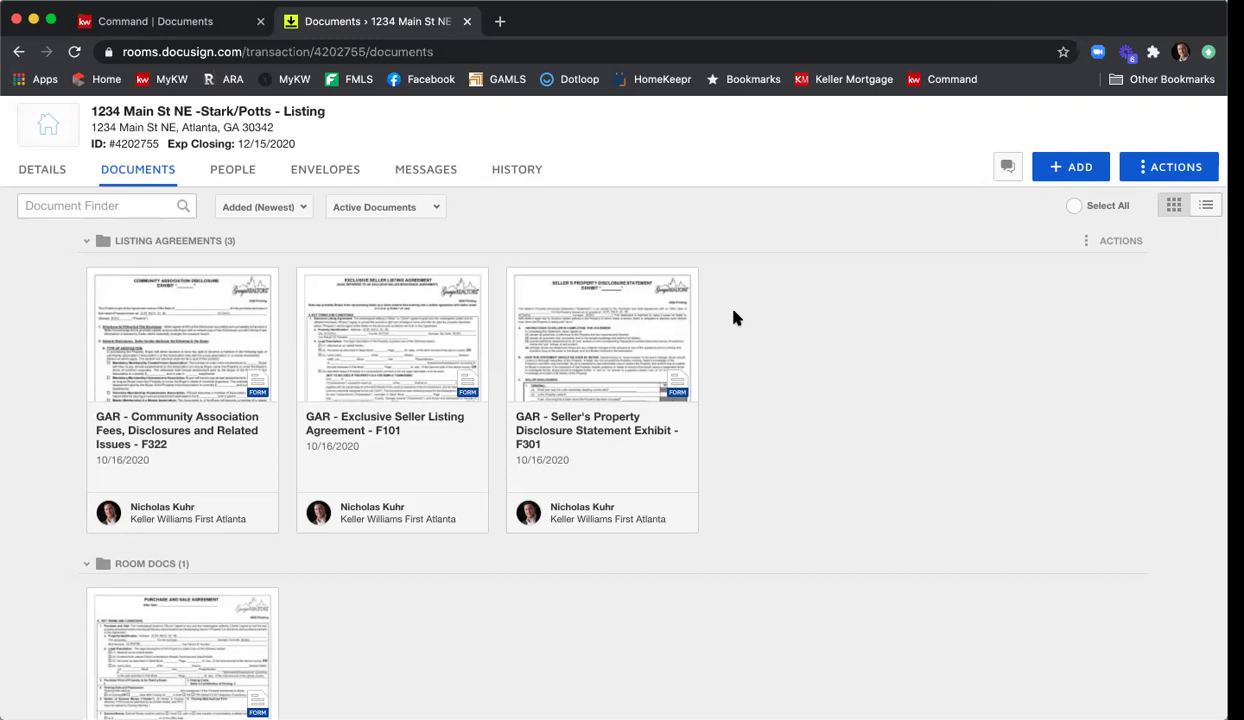
Step: Add DocuSign Forms with DocuSign Forms Group as the source and list the available groups
click(1086, 167)
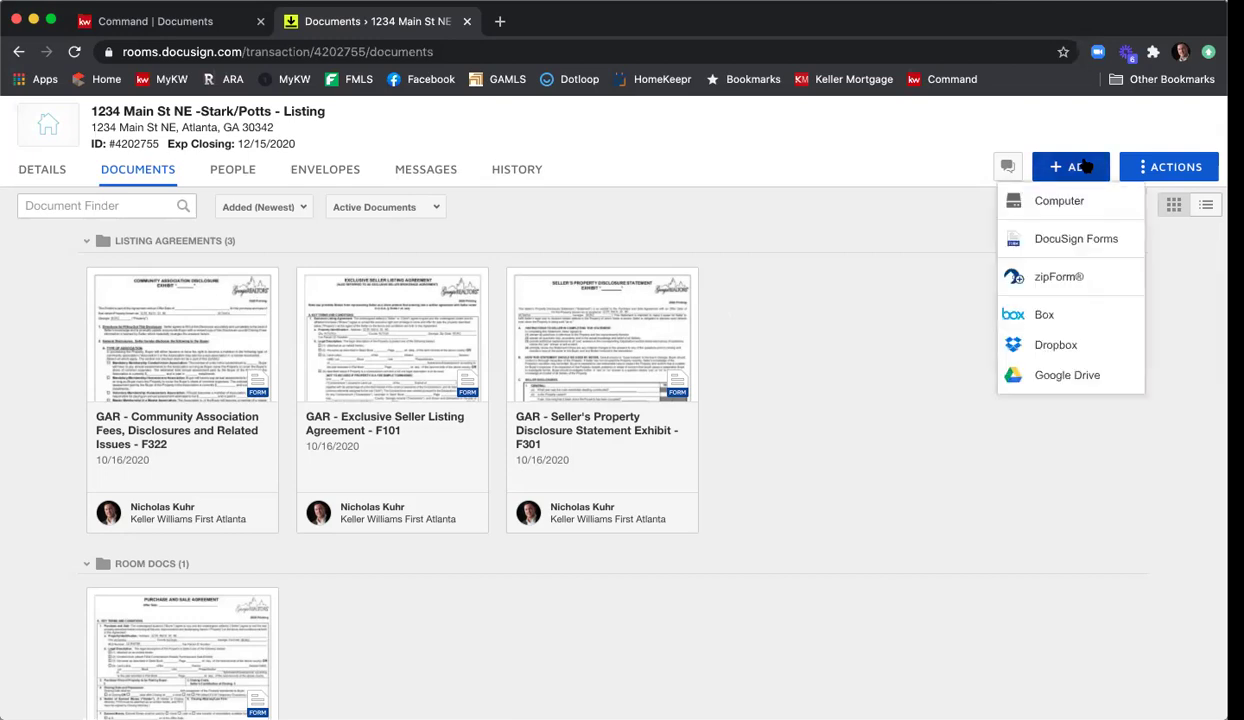
click(1078, 238)
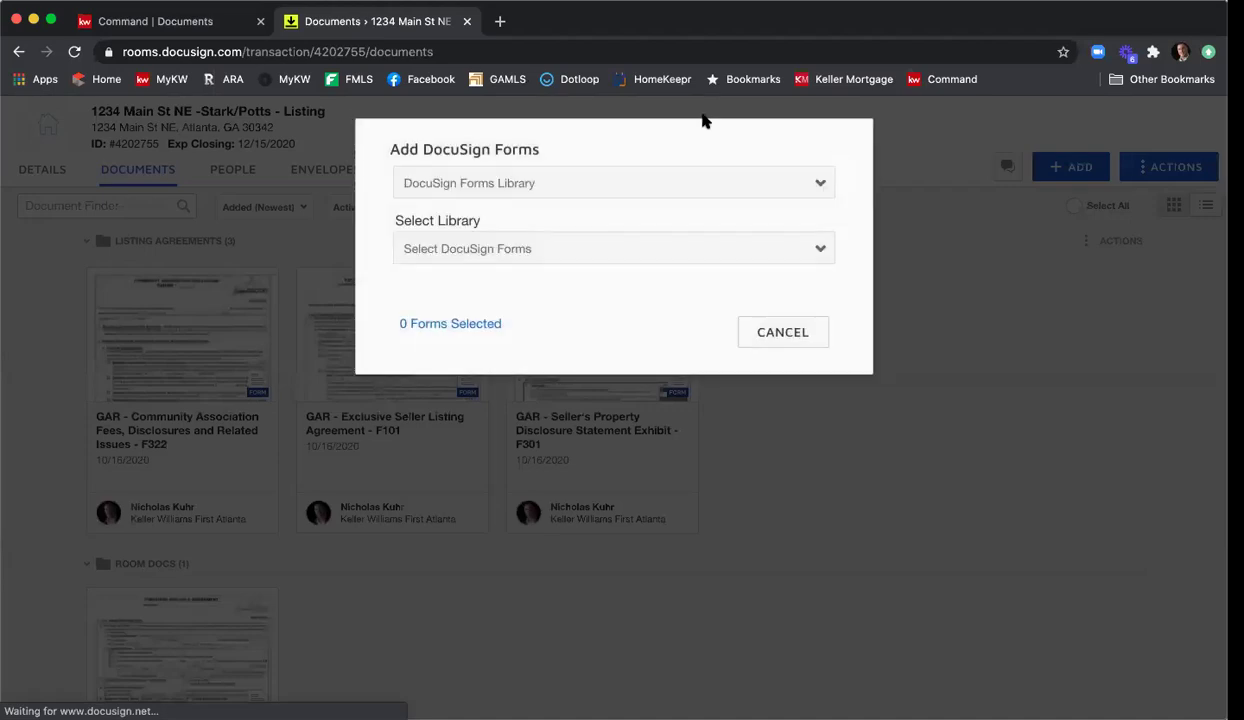
click(680, 176)
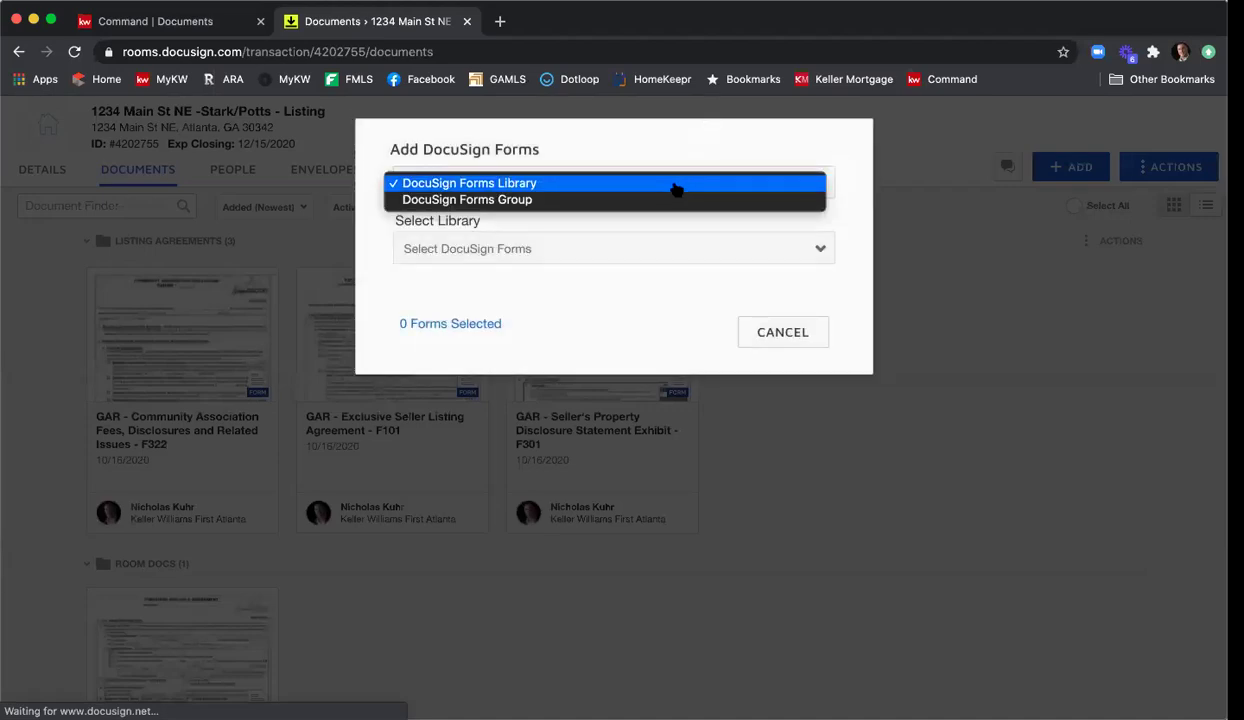
click(673, 199)
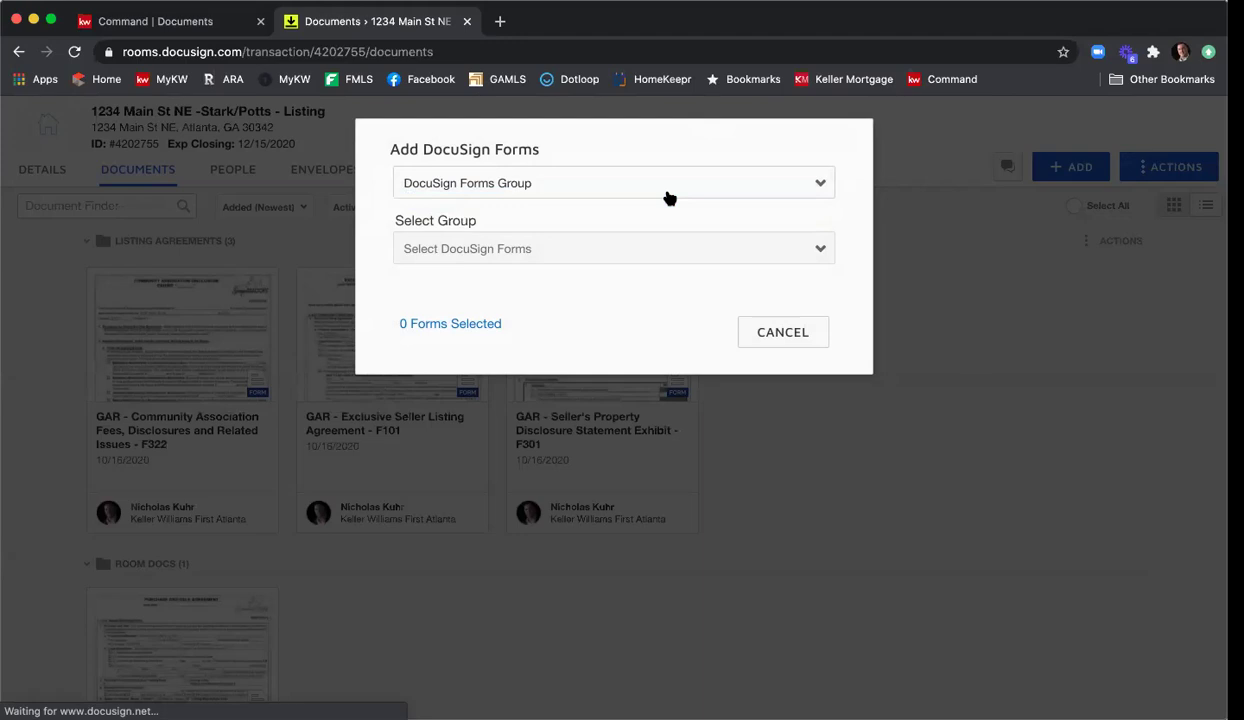
click(651, 245)
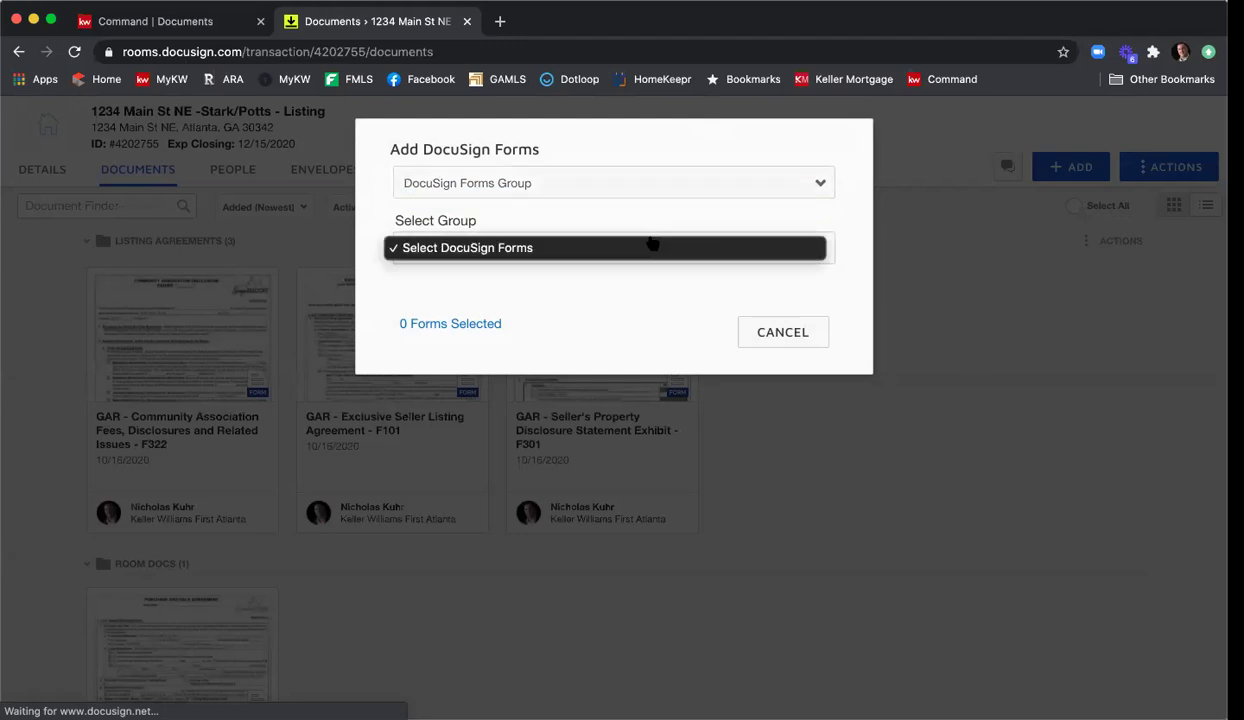
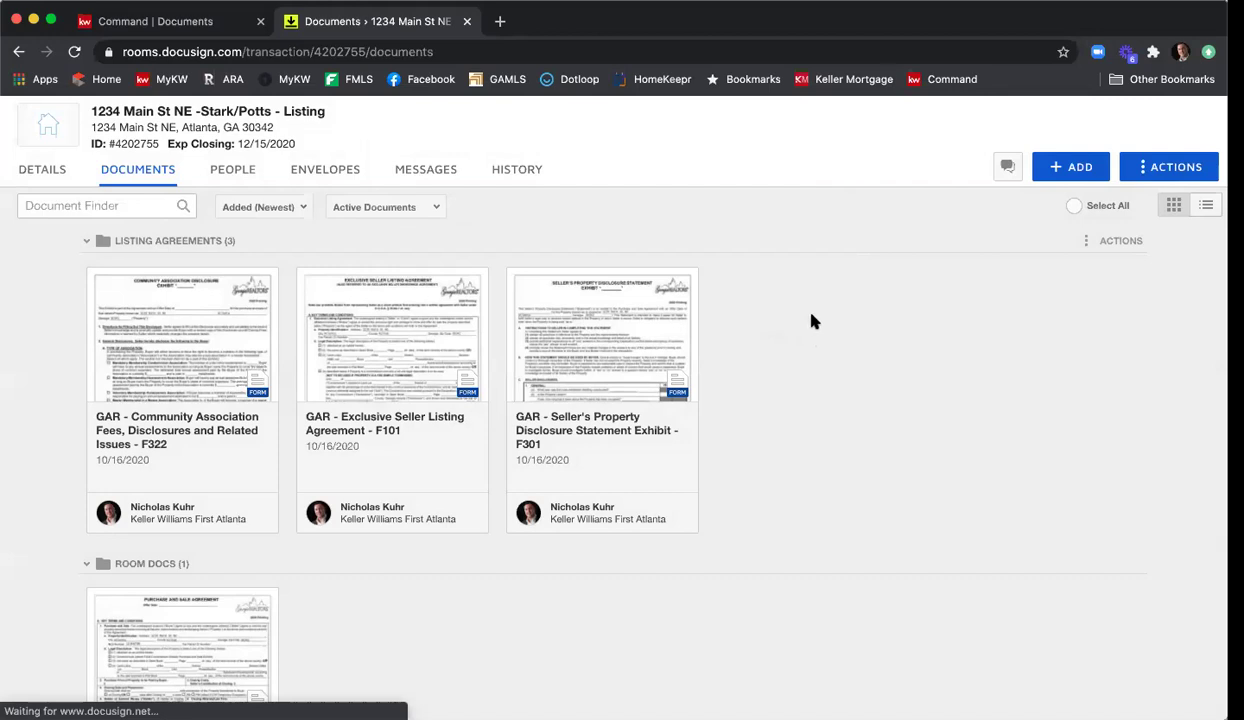
Step: Open the GAR - Exclusive Seller Listing Agreement - F101 card in the form editor
click(425, 341)
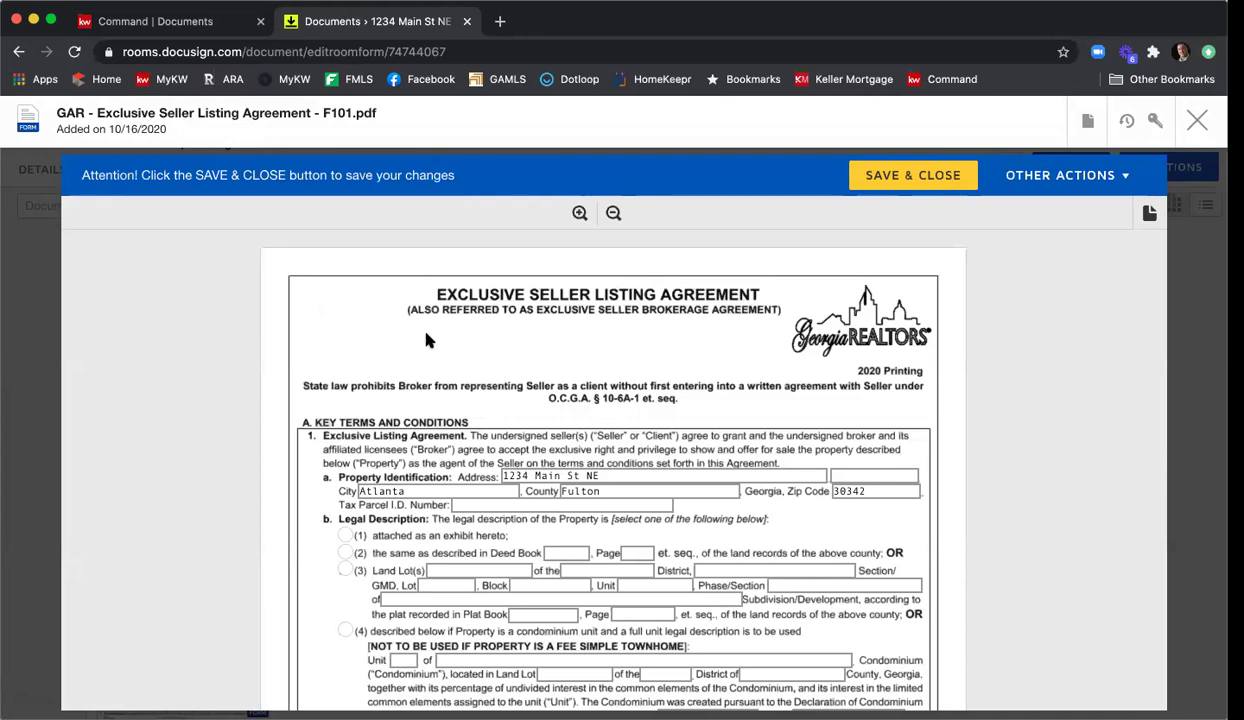
scroll(425, 340, down, 2)
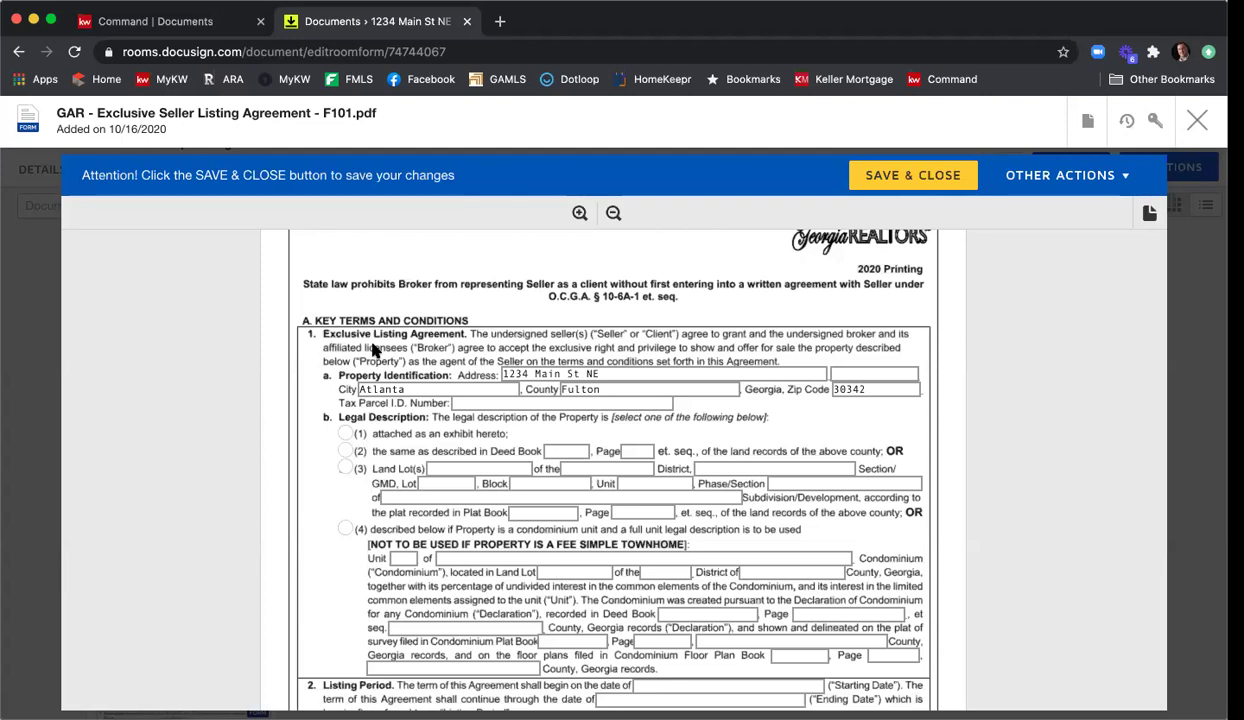
click(497, 399)
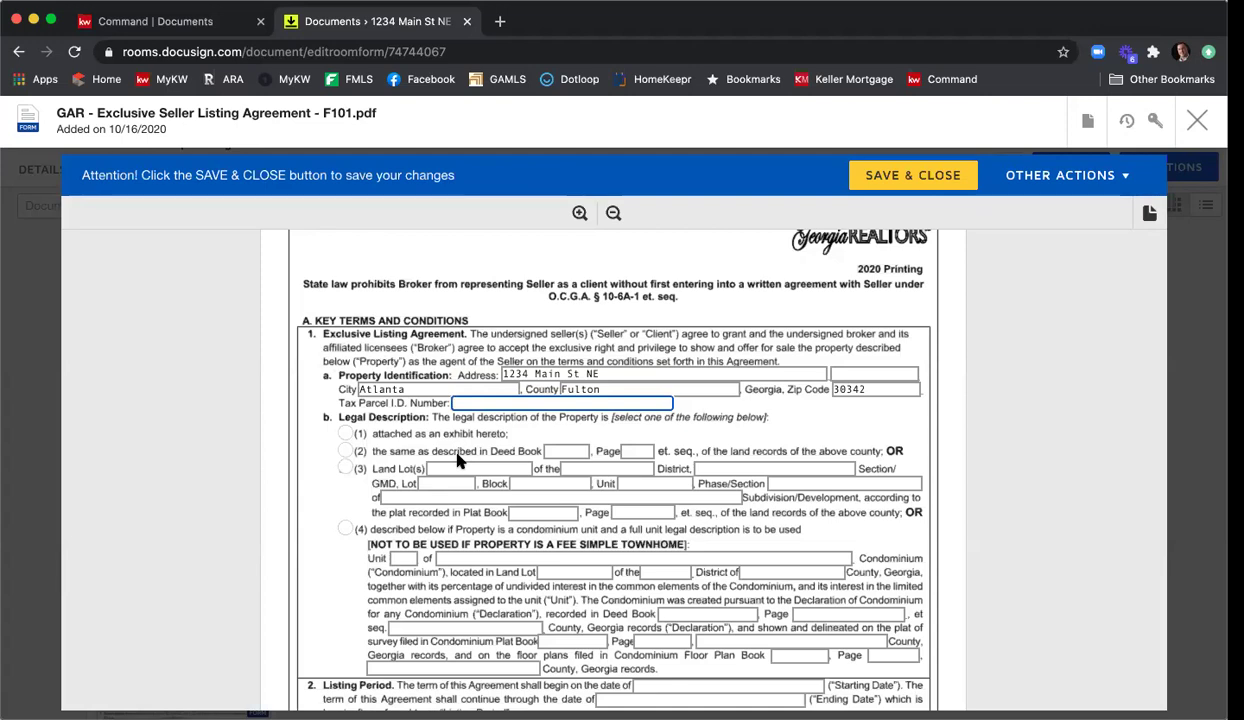
text(123456789132)
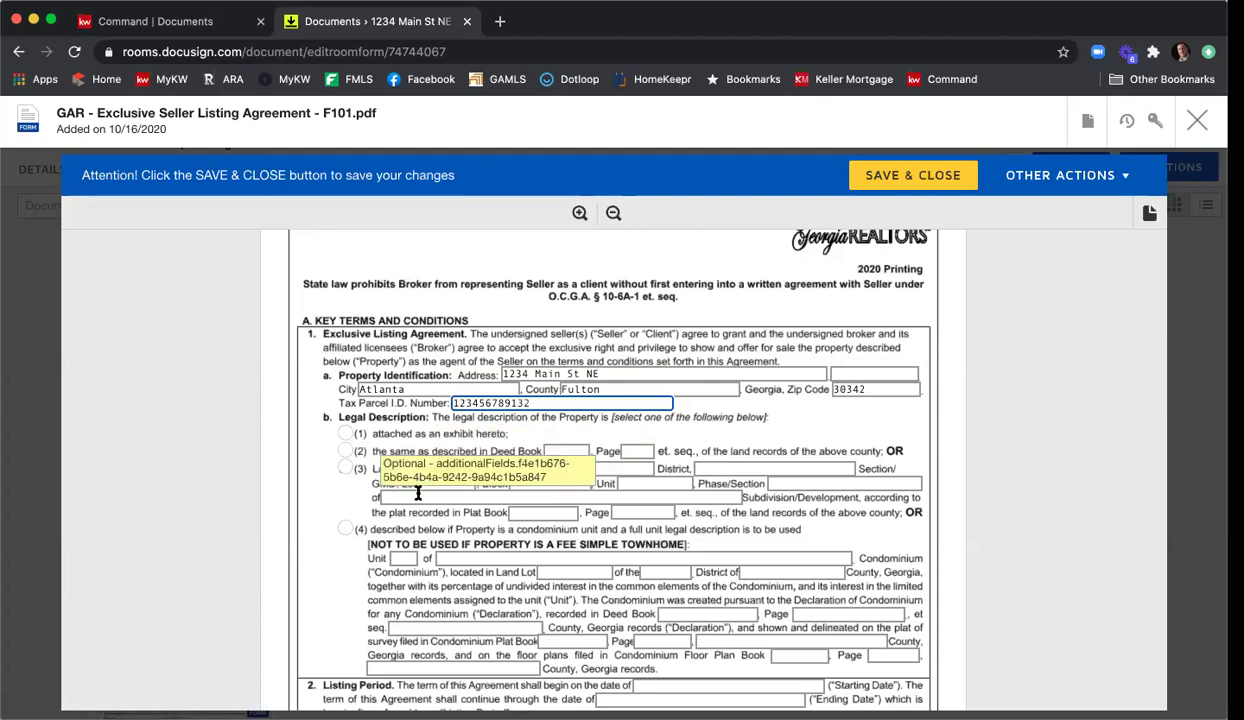
click(347, 436)
Step: Set the listing period from 10/16/2020 to 12/18/2020
scroll(413, 441, down, 5)
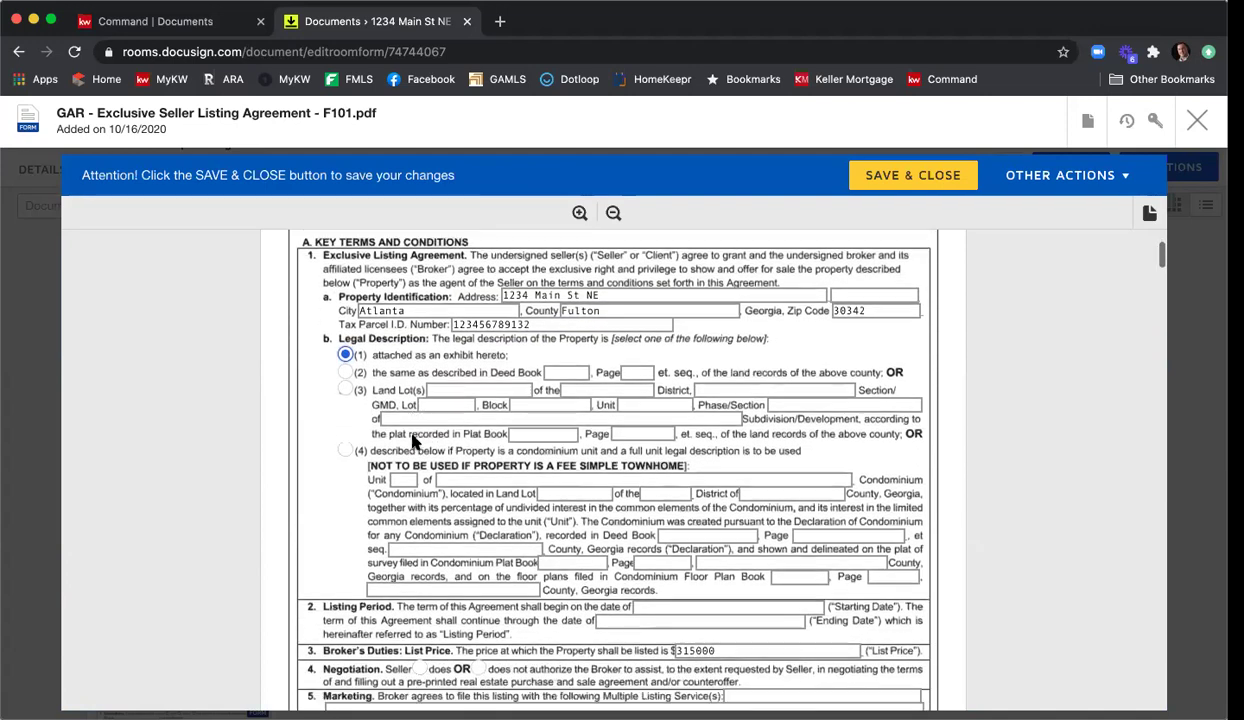
scroll(317, 425, down, 2)
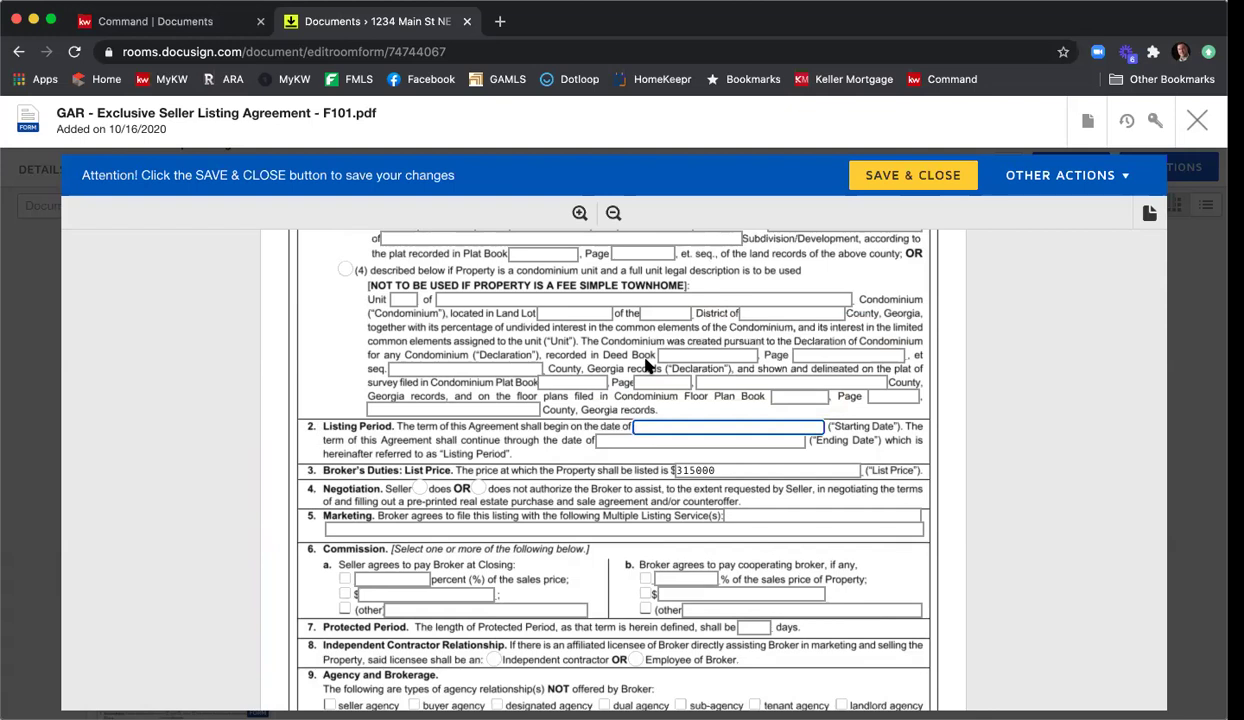
text(10/16/2020)
click(627, 441)
text(12/1)
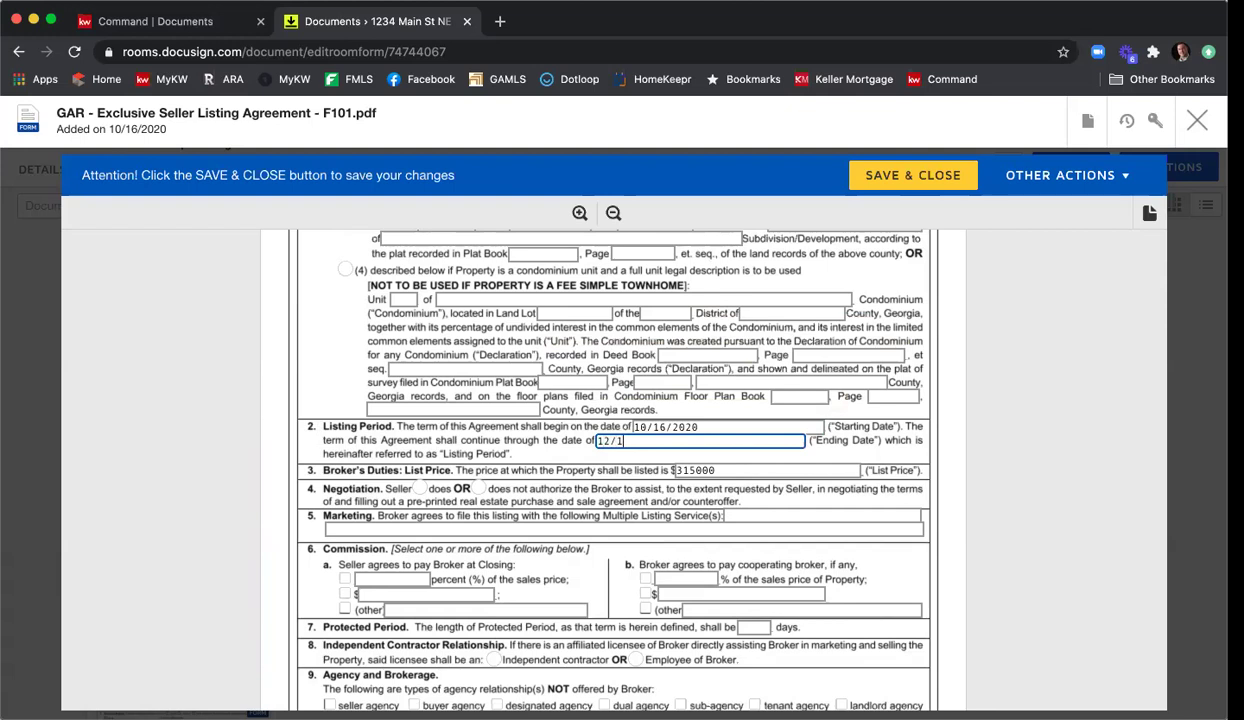
text(8/2020)
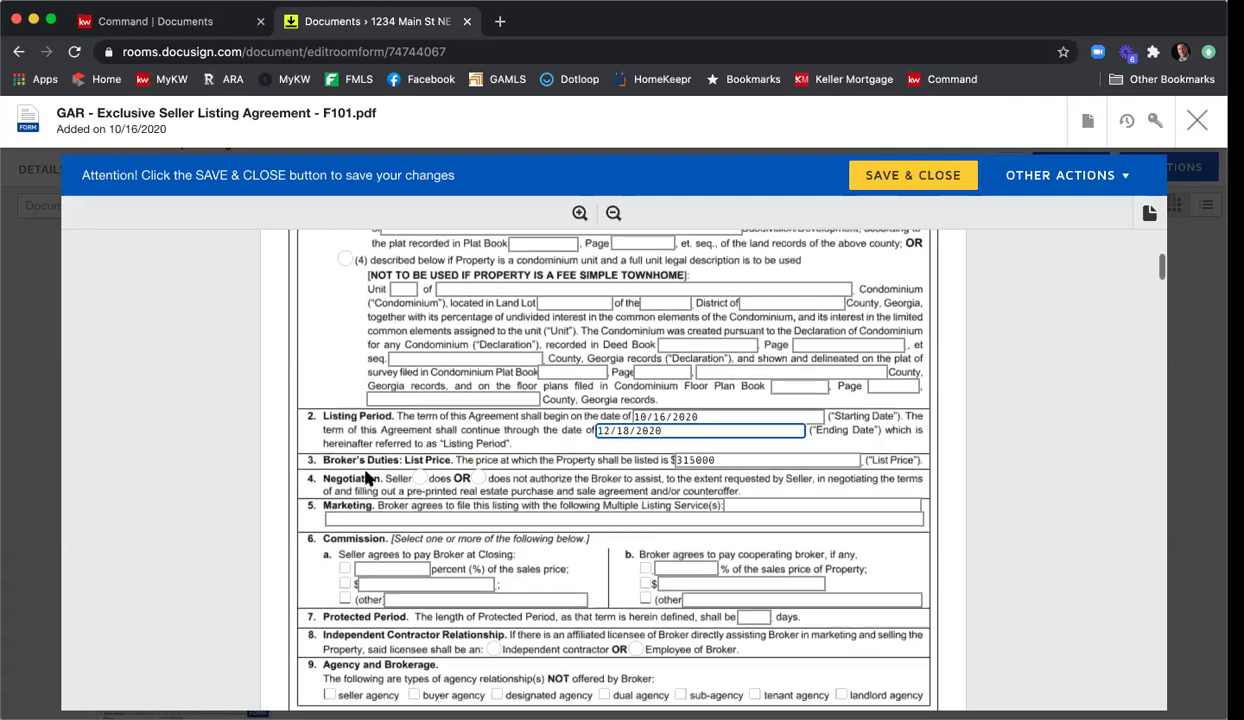
Step: Authorize broker negotiation and list the MLS services as 'FMLS, GAMLS, & KWLS'
scroll(395, 465, down, 2)
click(420, 446)
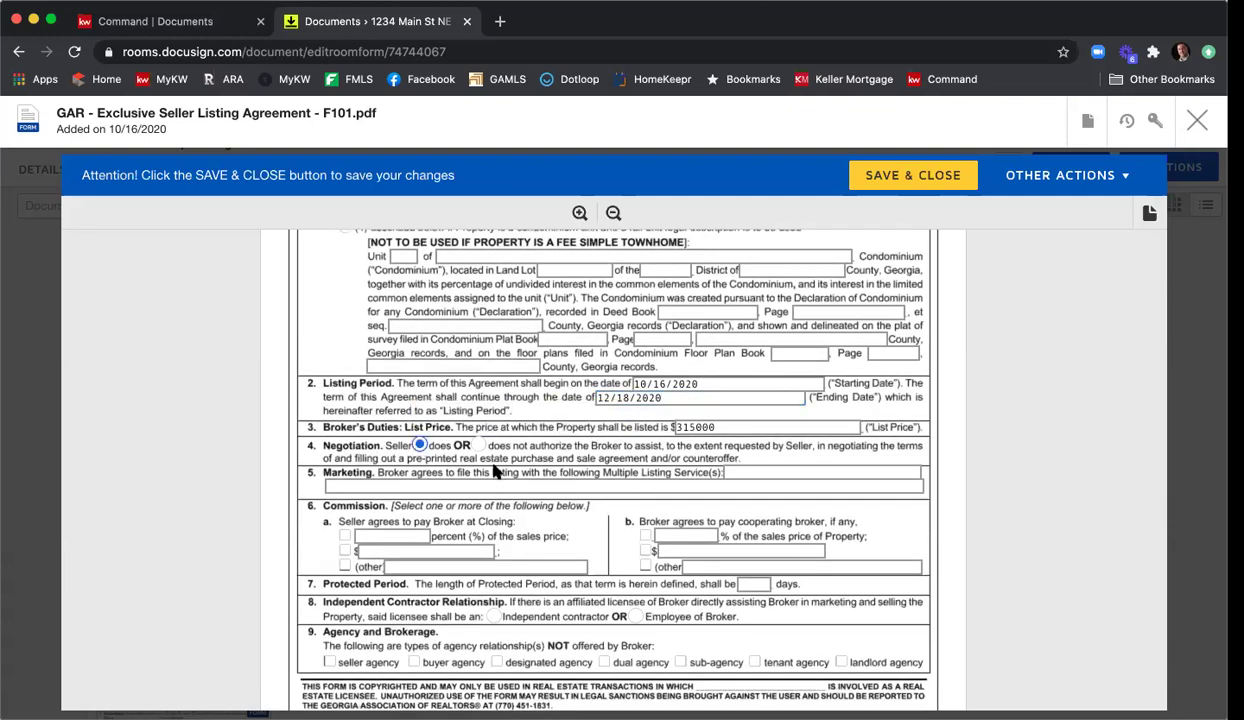
click(779, 469)
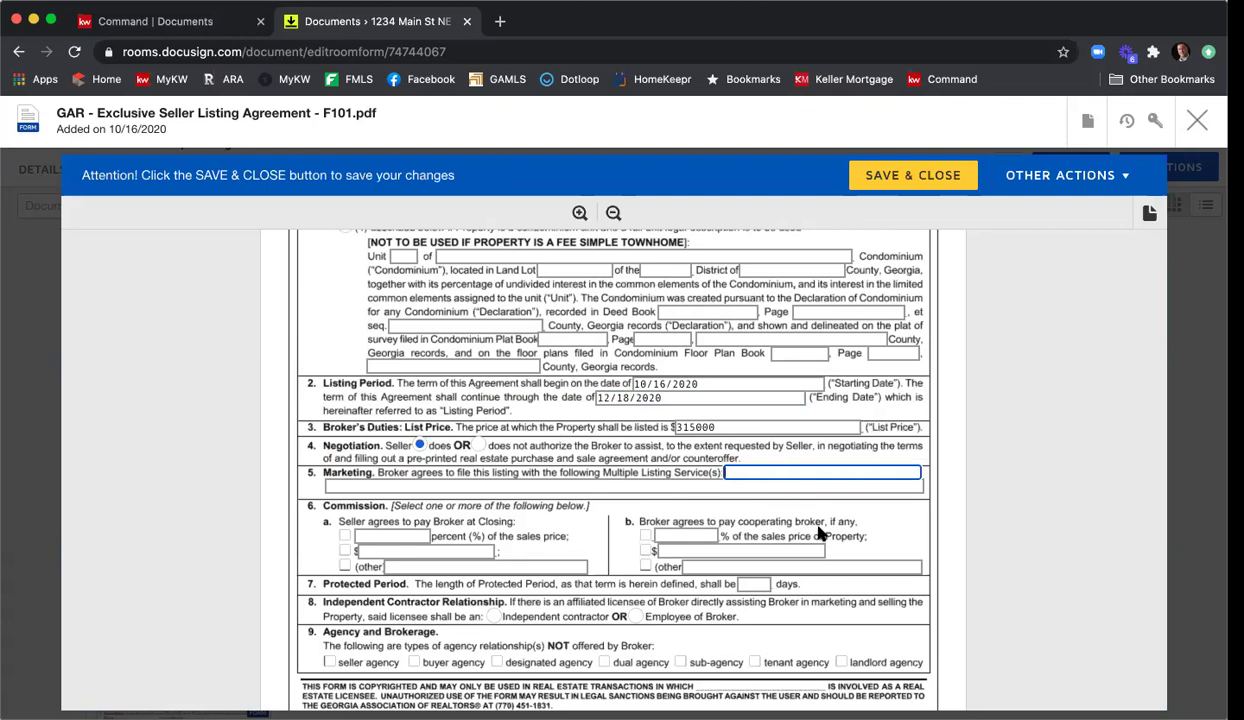
text(FMLS, GAMLS, & KWLS)
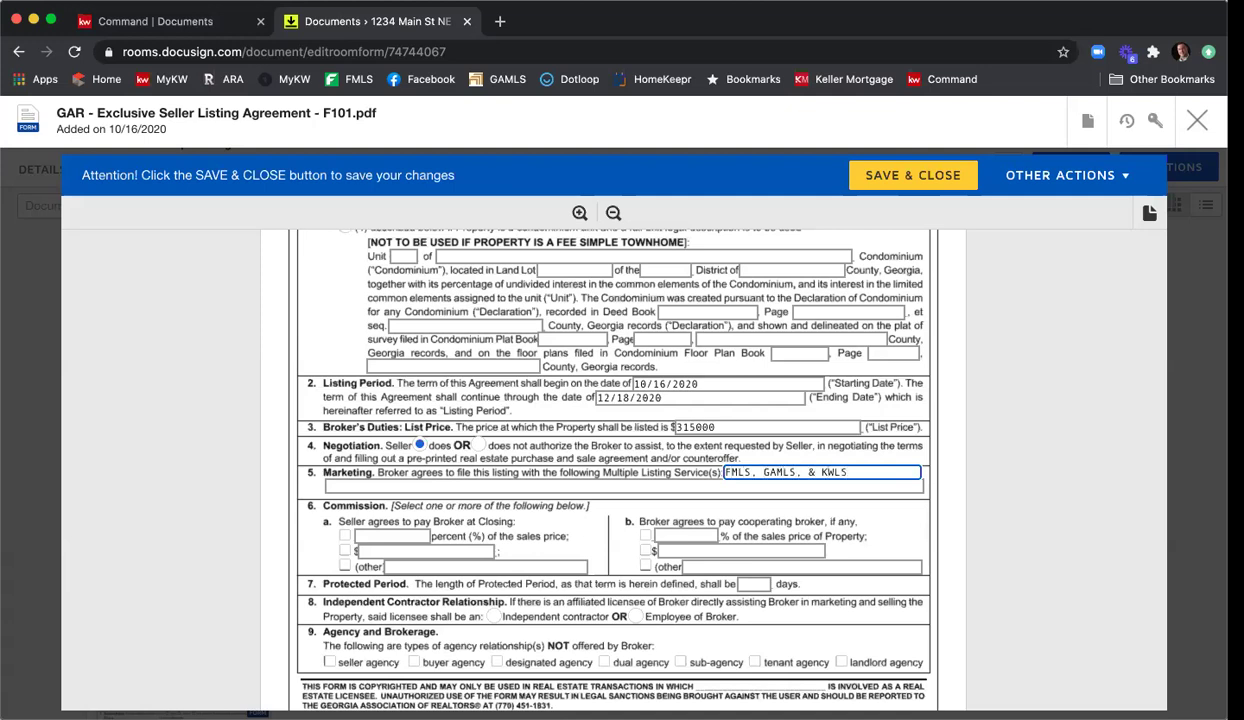
Step: Set a 6% seller commission and a 3% cooperating broker commission
click(344, 536)
click(390, 536)
text(6)
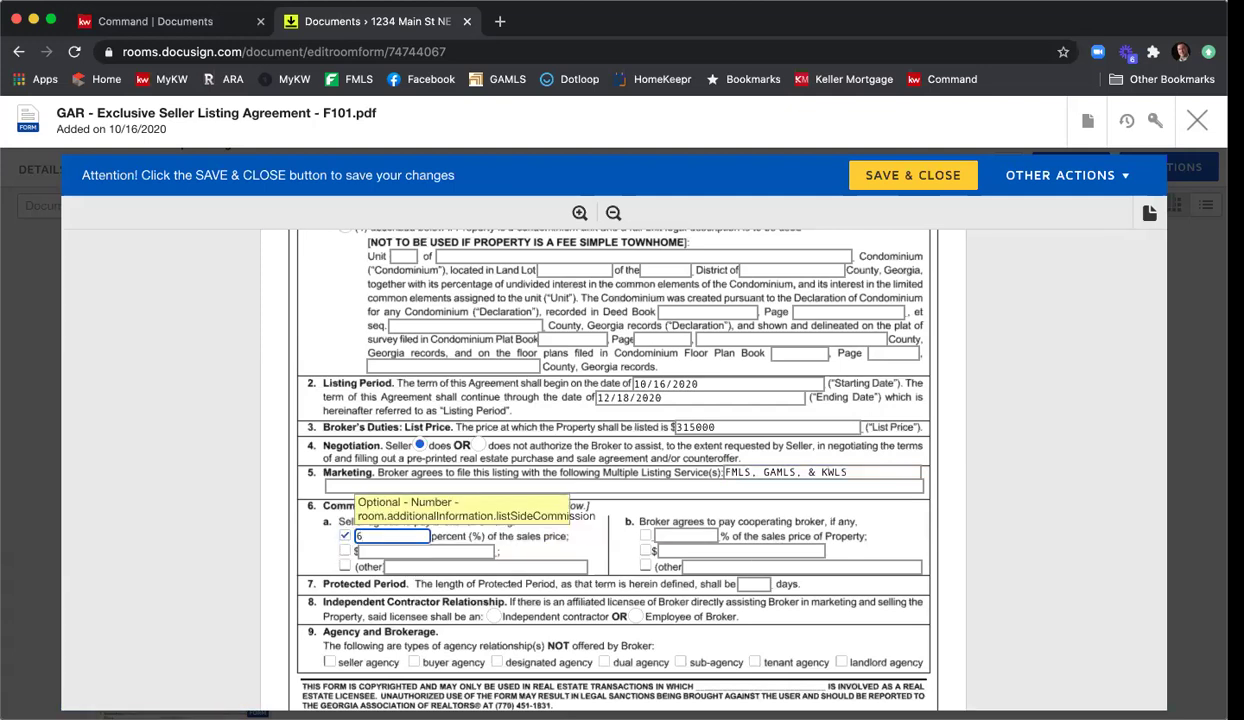
click(645, 536)
click(676, 536)
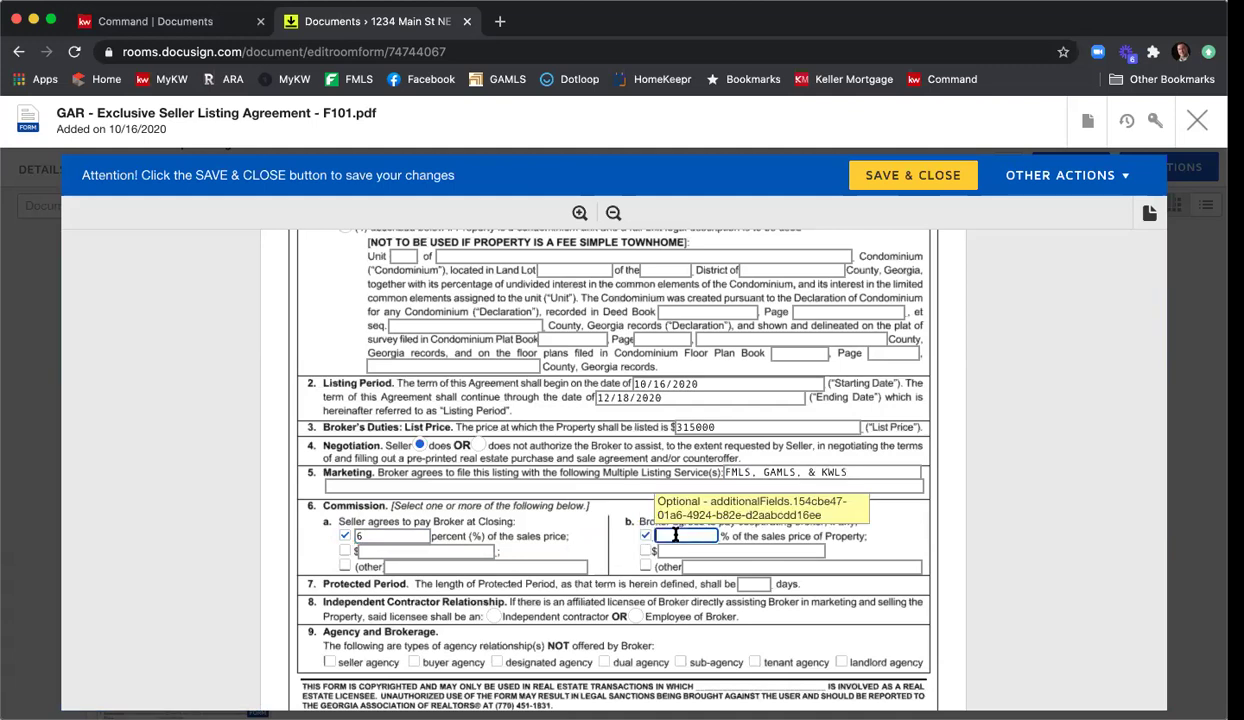
text(3)
Step: Enter a 90-day protected period, choose independent contractor, and decline dual and sub-agency
scroll(1028, 458, down, 1)
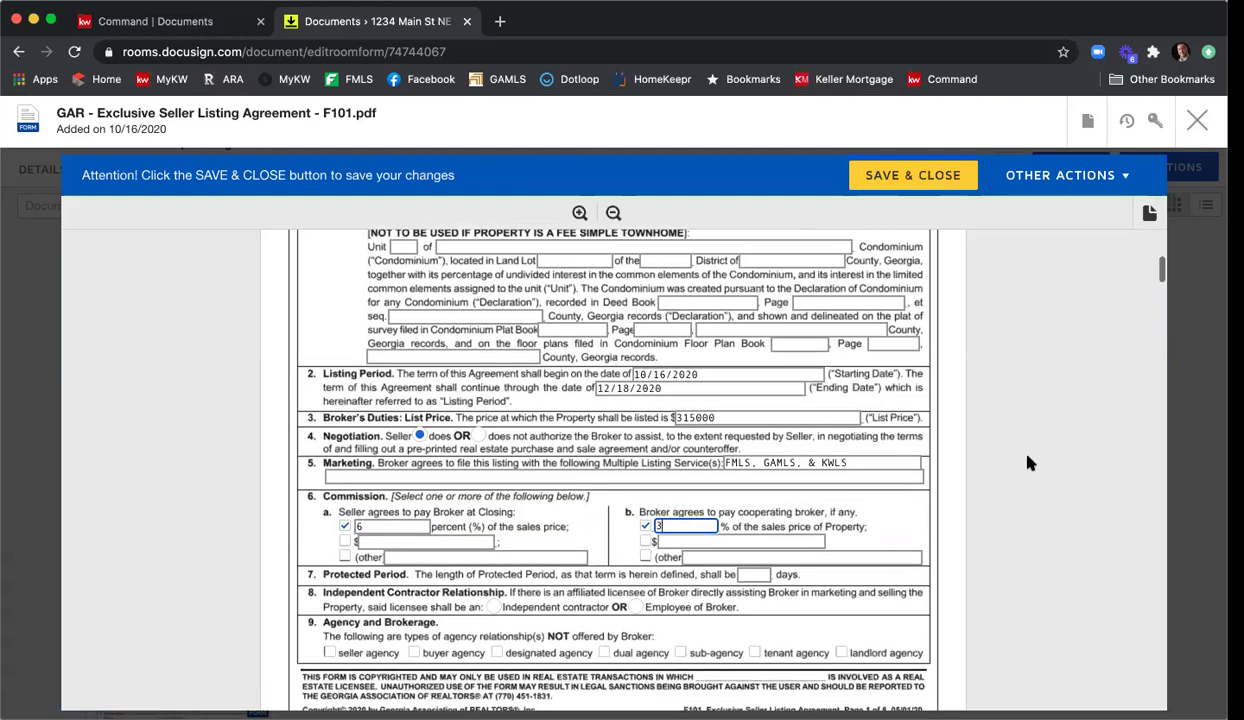
scroll(1030, 462, down, 3)
click(757, 520)
text(90)
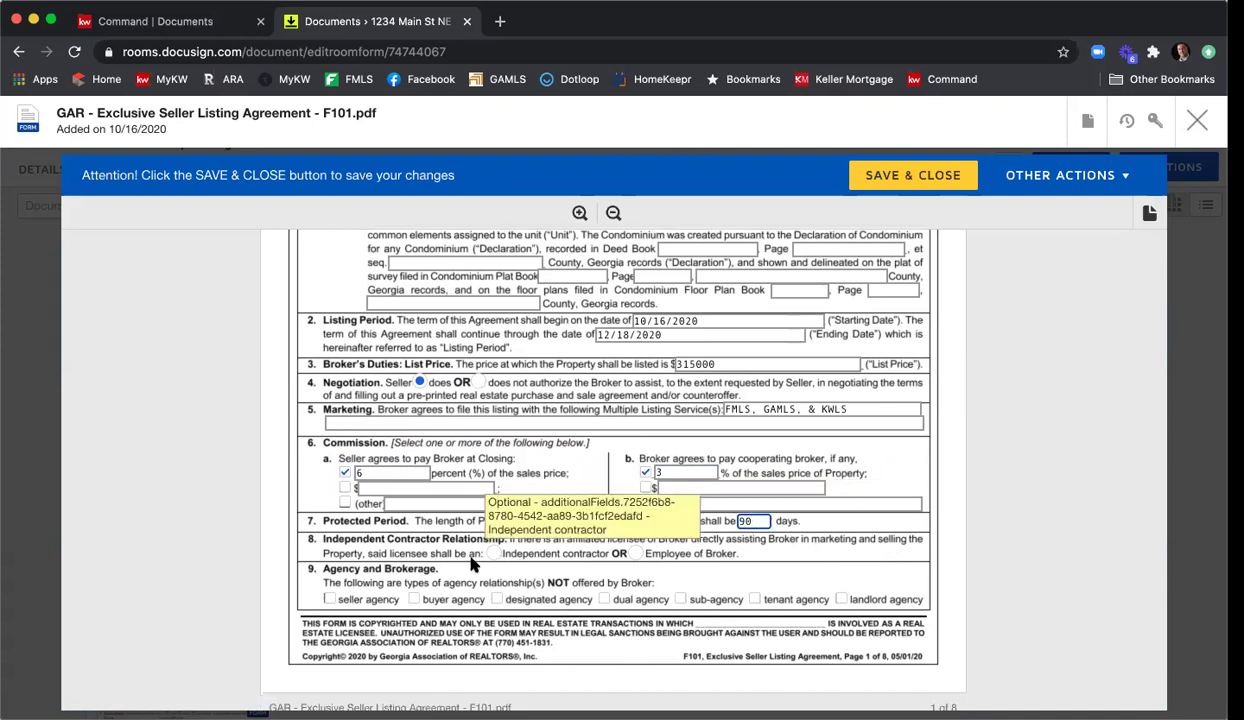
click(494, 553)
scroll(465, 535, down, 2)
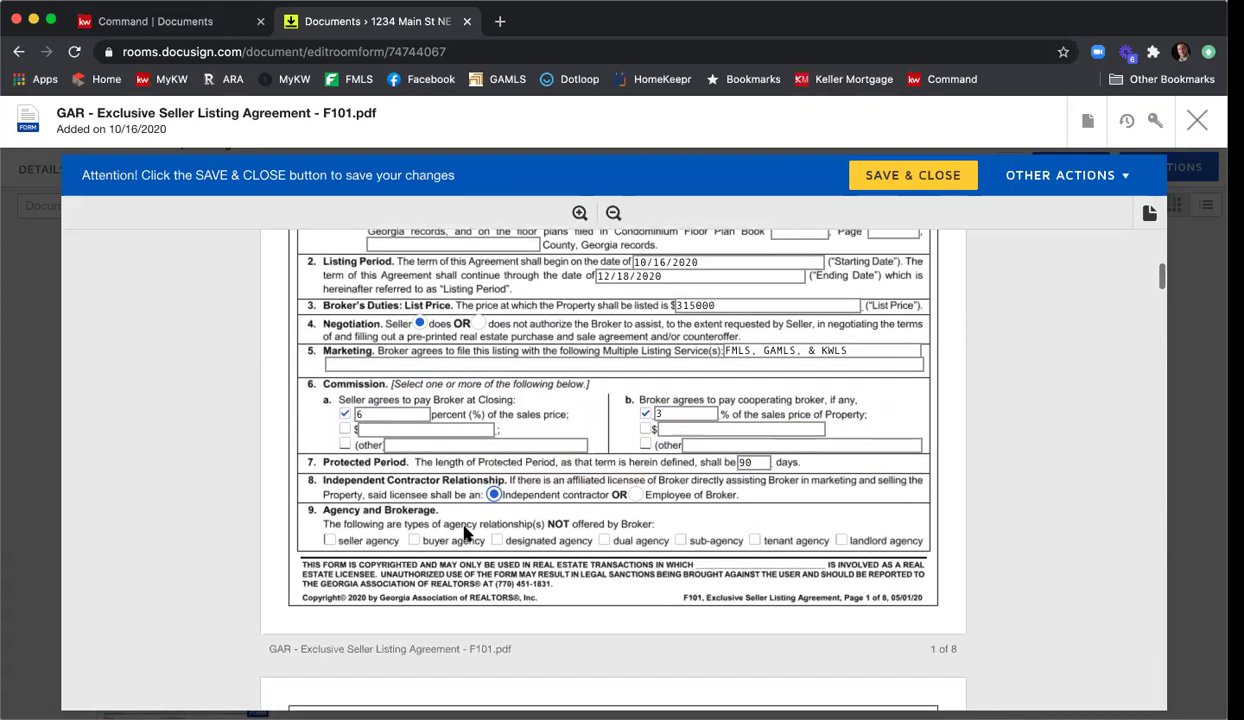
click(603, 534)
click(680, 534)
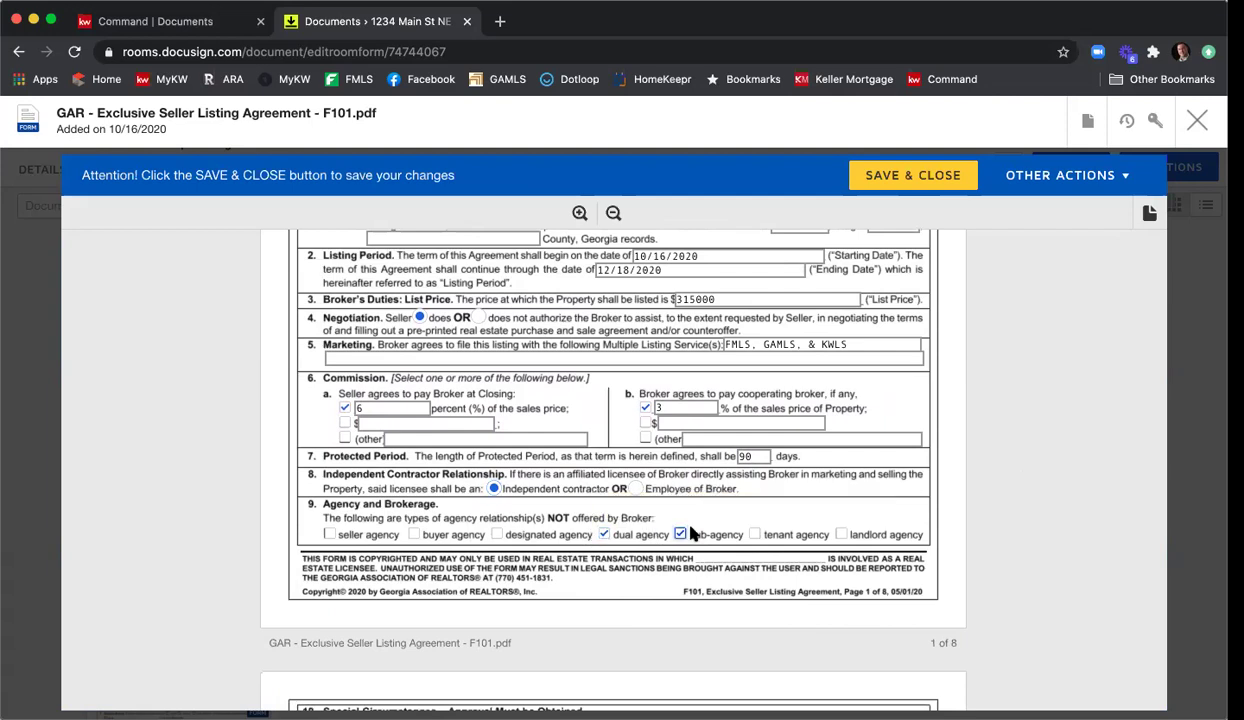
Step: Scroll through pages 2–6 down to the Brochures section on page 7
scroll(964, 437, down, 5)
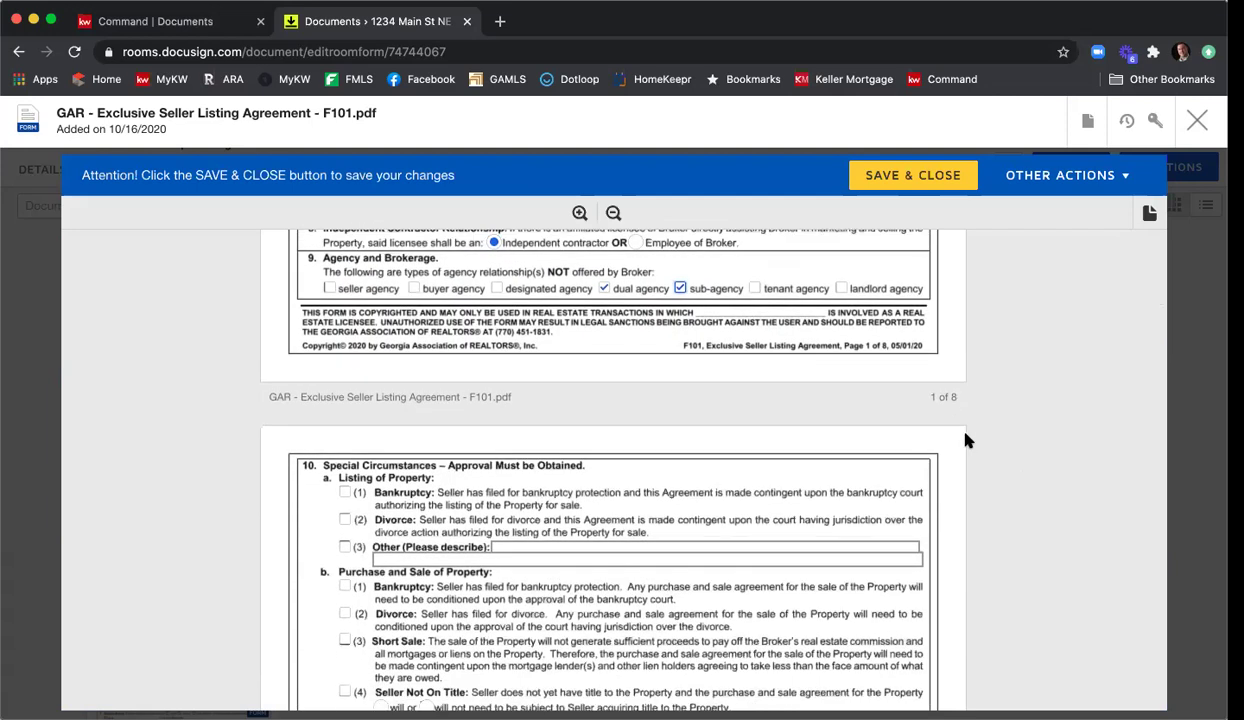
scroll(965, 440, down, 2)
scroll(965, 441, down, 2)
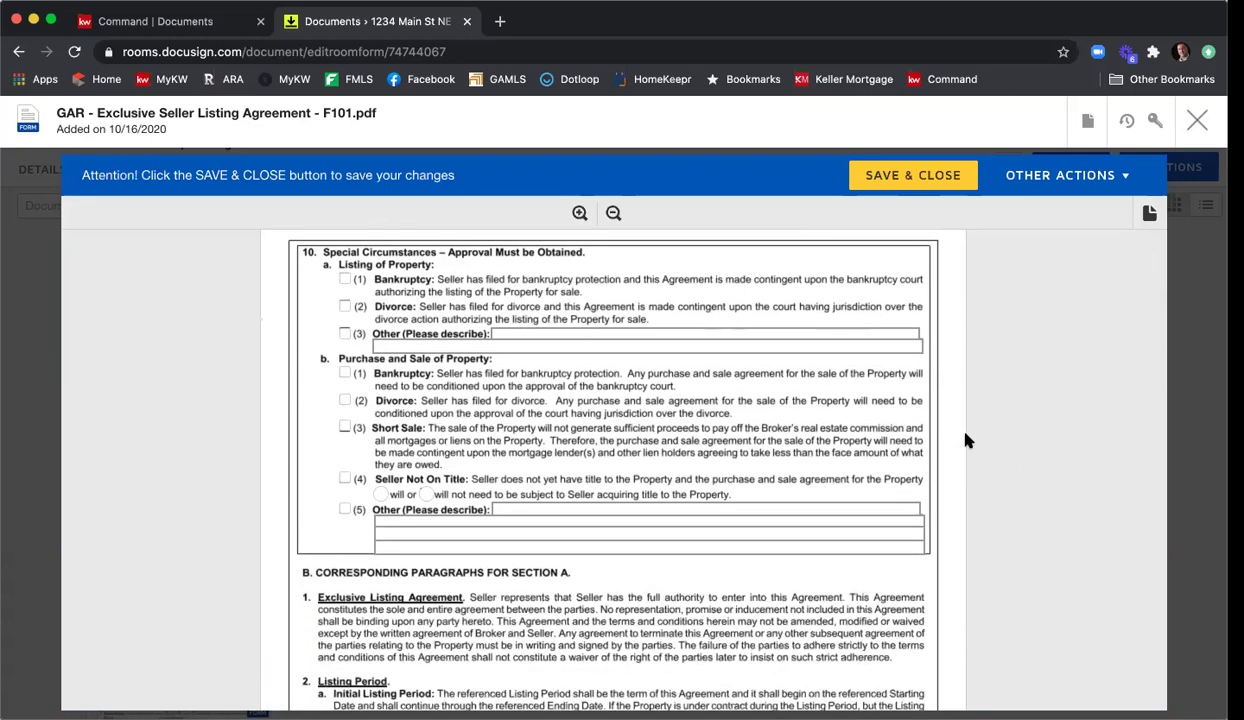
scroll(965, 440, down, 5)
scroll(966, 440, down, 10)
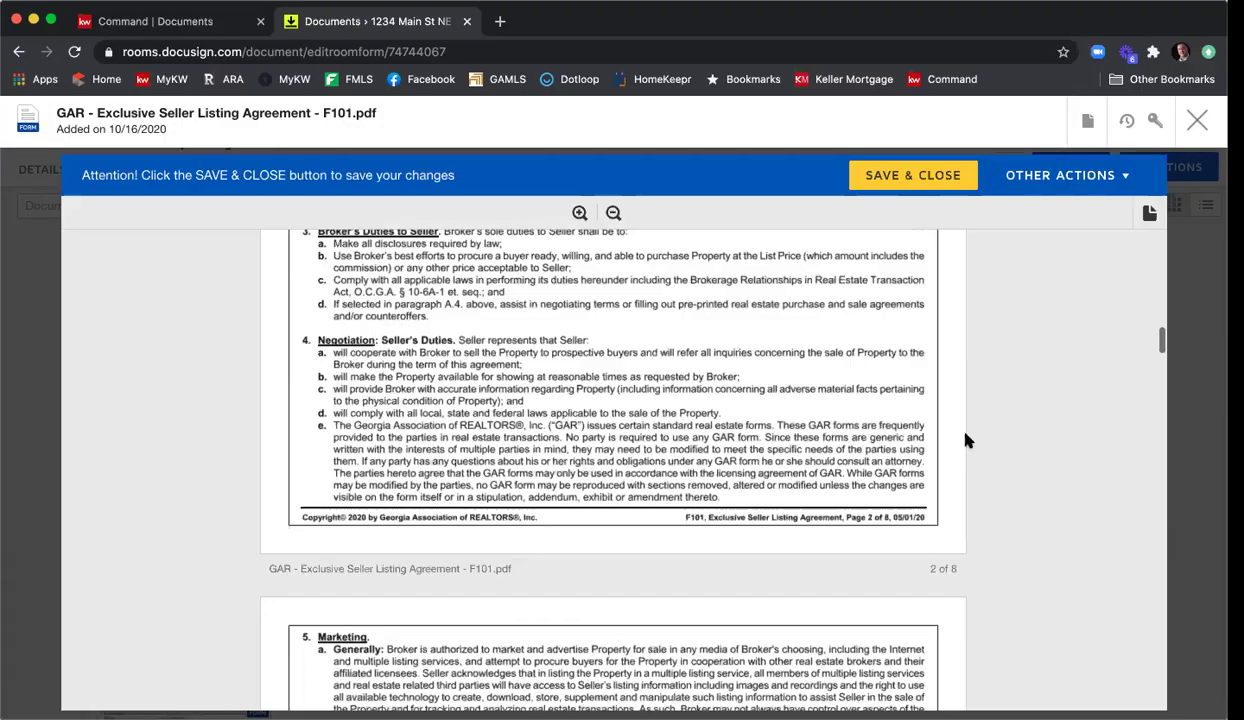
scroll(966, 440, down, 10)
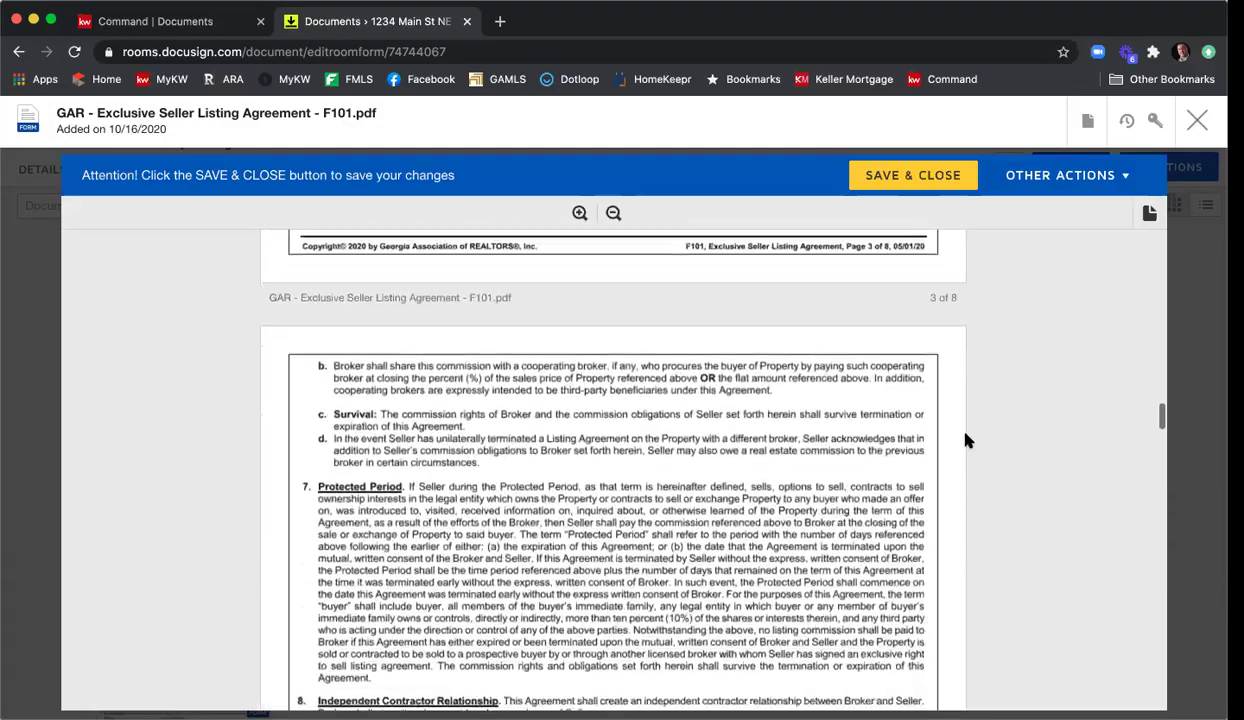
scroll(966, 441, down, 10)
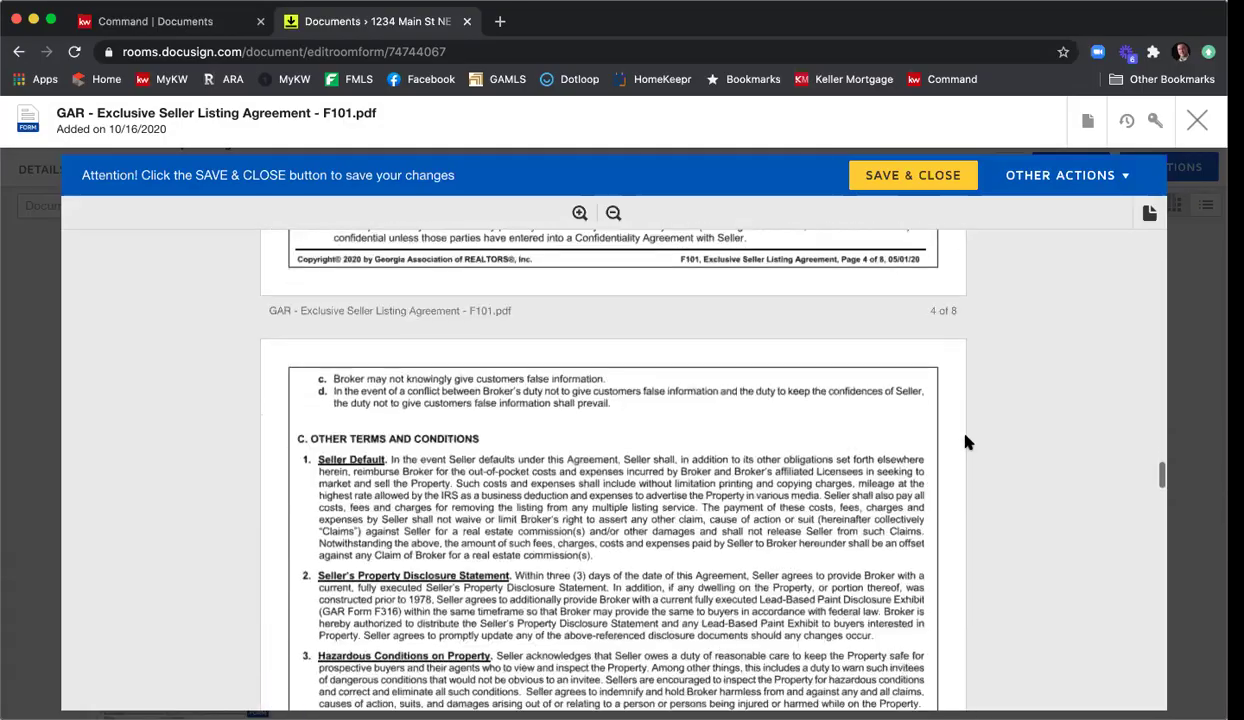
scroll(966, 441, down, 10)
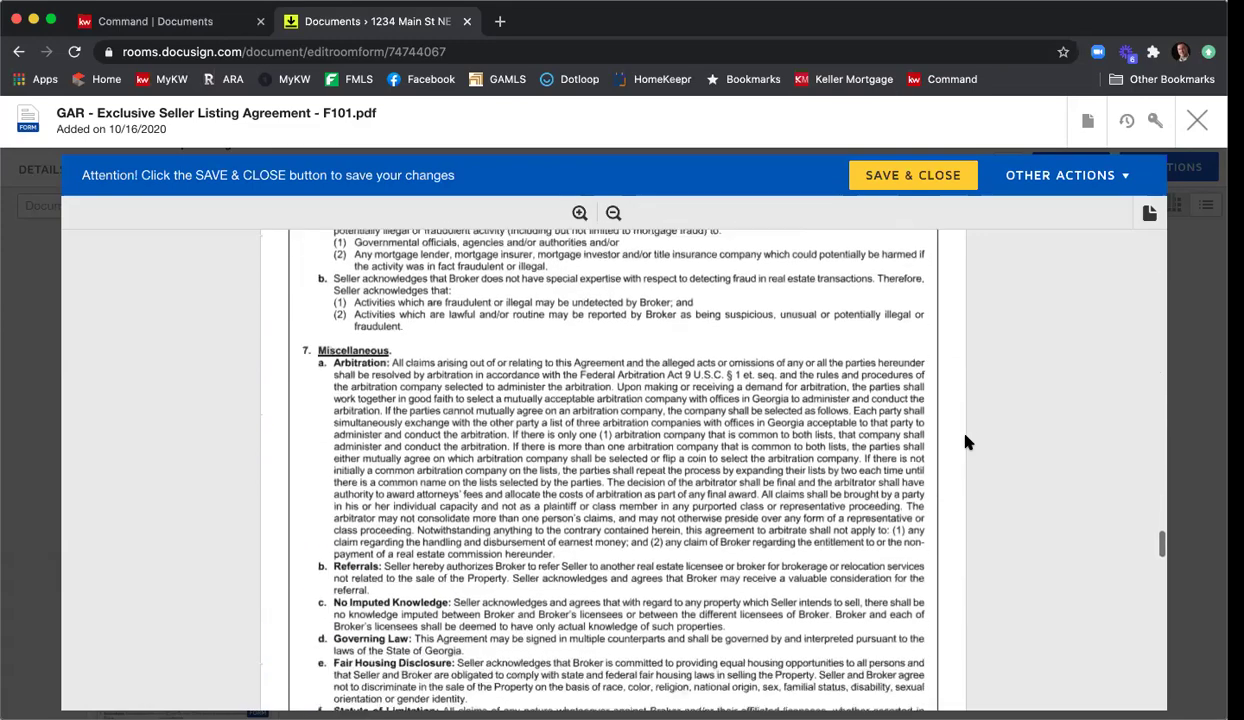
scroll(966, 441, down, 1)
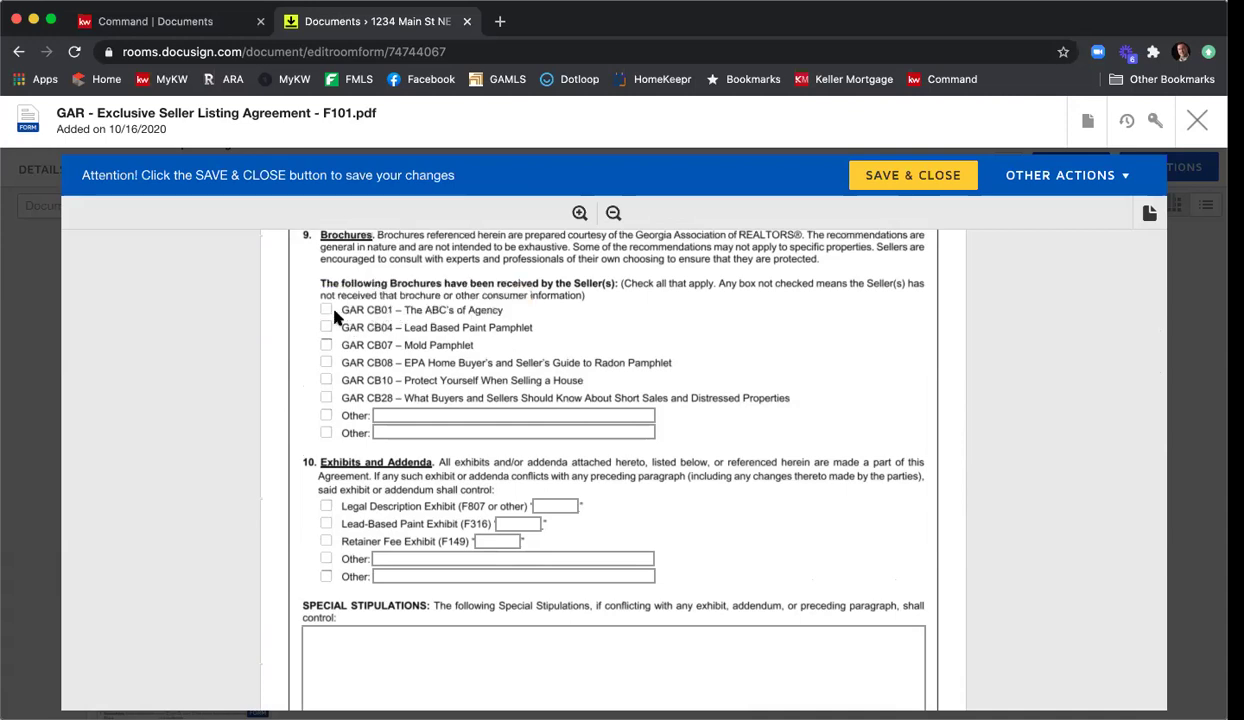
Step: Mark the ABC's of Agency, Mold, Radon and Protect Yourself When Selling brochures as received
click(325, 345)
click(326, 327)
click(326, 363)
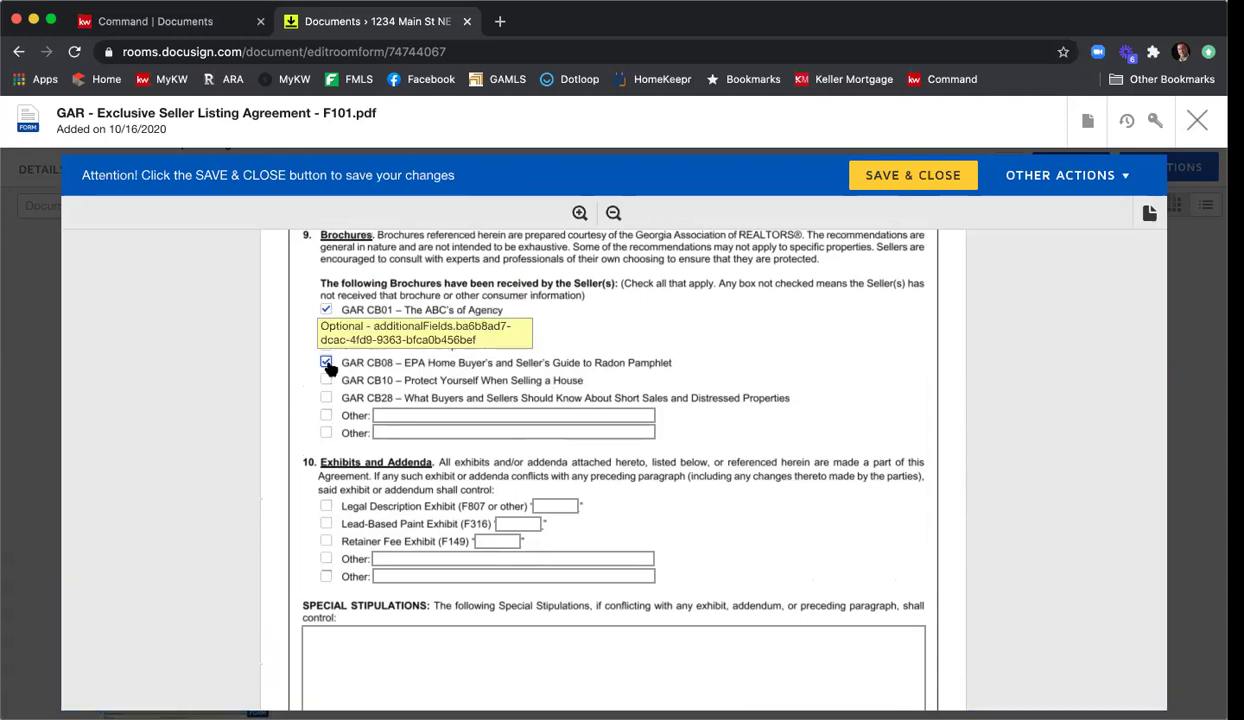
click(326, 380)
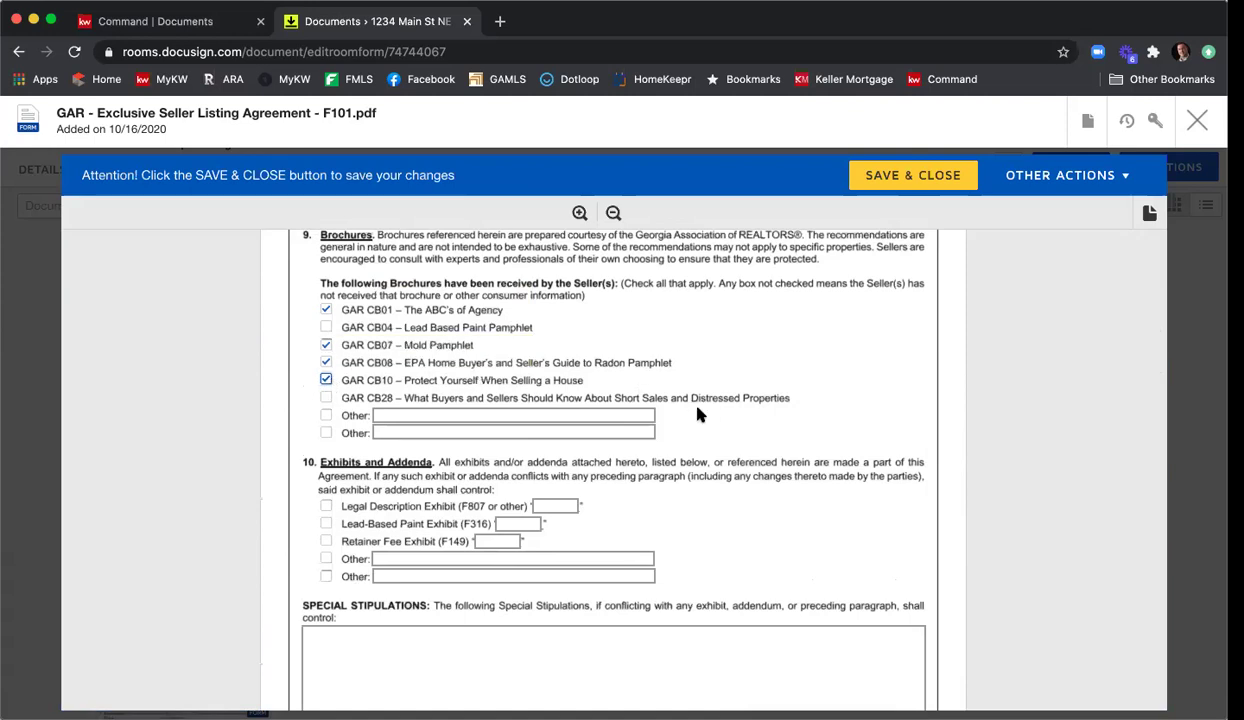
scroll(700, 410, down, 2)
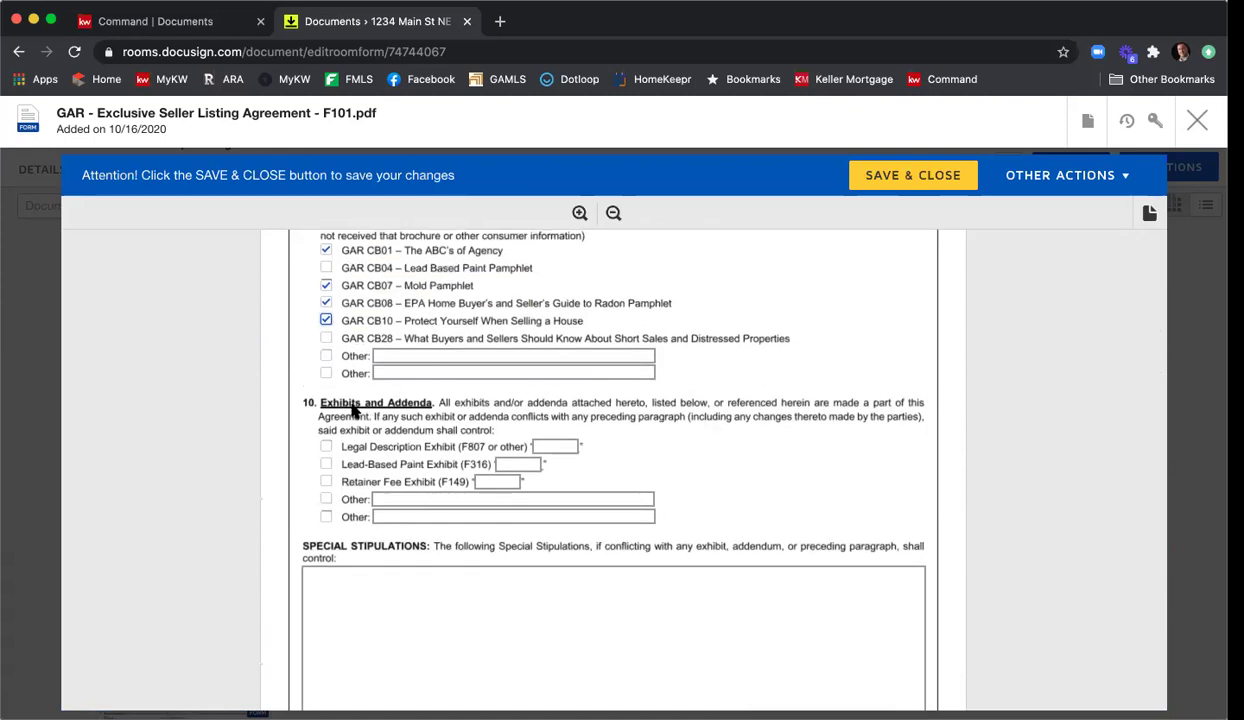
Step: Check the Legal Description Exhibit (F807) and label it exhibit 'A'
click(326, 446)
click(558, 444)
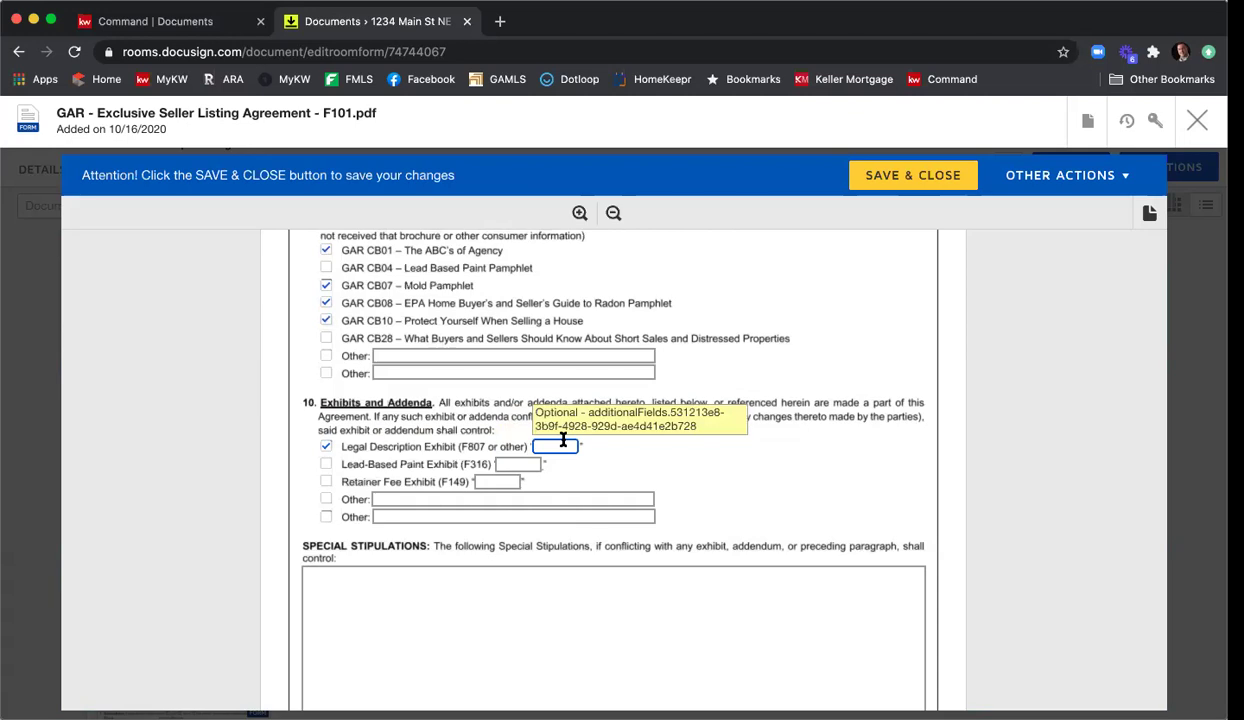
text(A)
scroll(791, 403, down, 4)
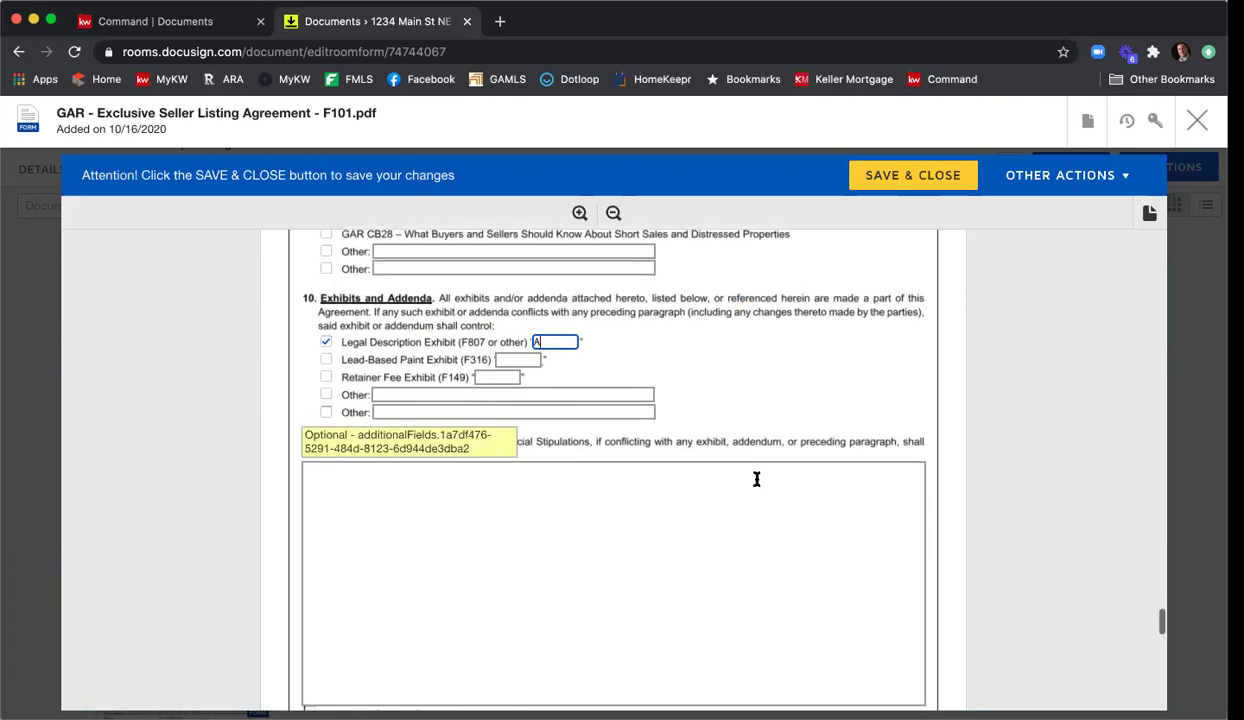
scroll(757, 479, down, 3)
click(376, 422)
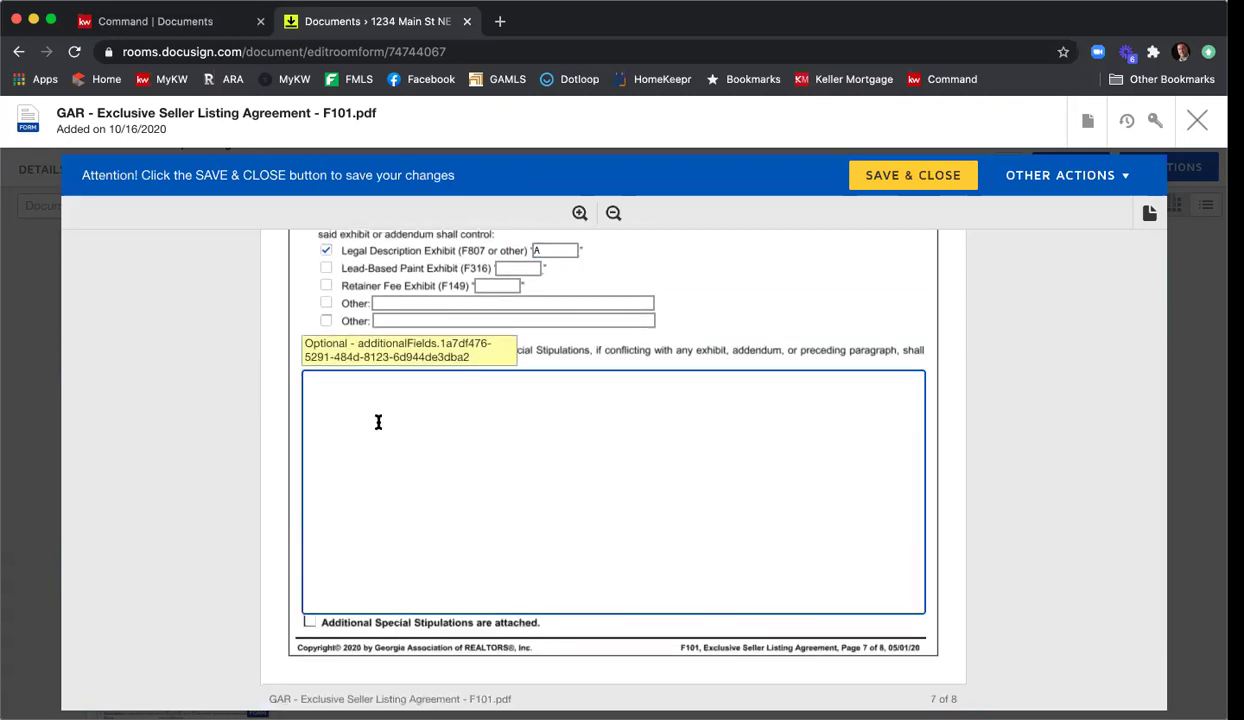
Step: Write 'Start special stips here.' followed by three 'Stips' lines in Special Stipulations
text(Start special stipis)
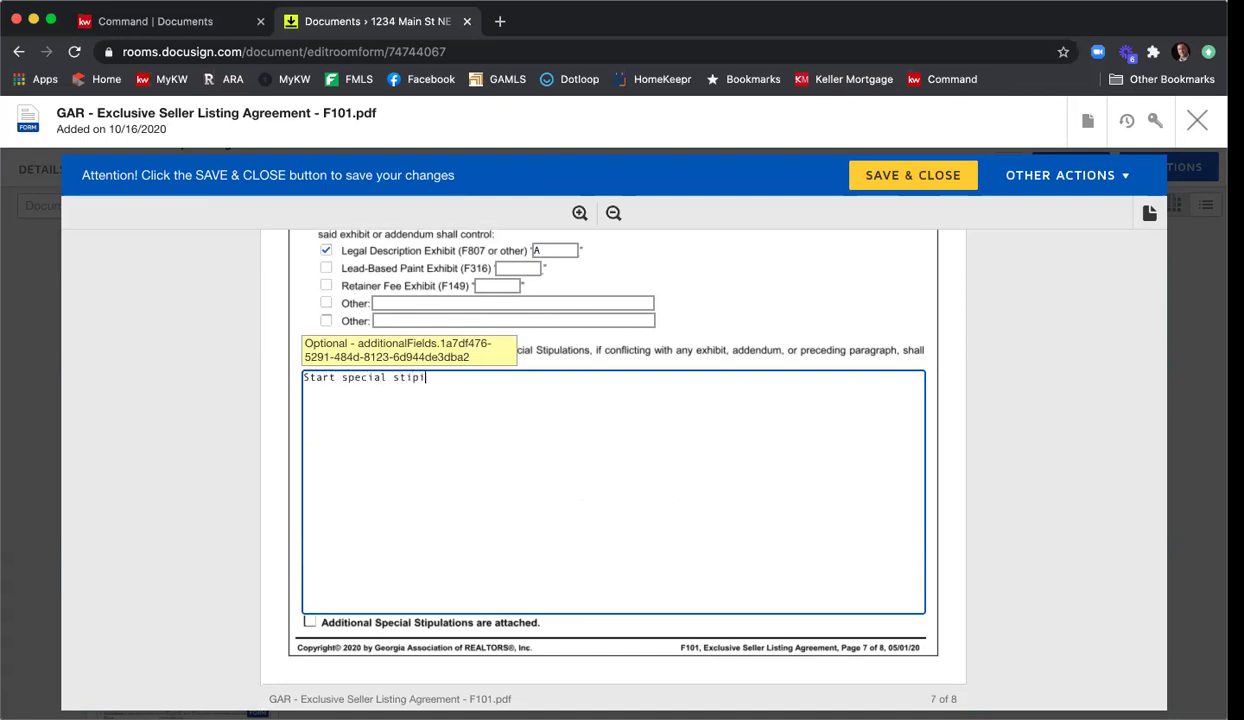
key(BackSpace)
key(BackSpace)
text(s here.)
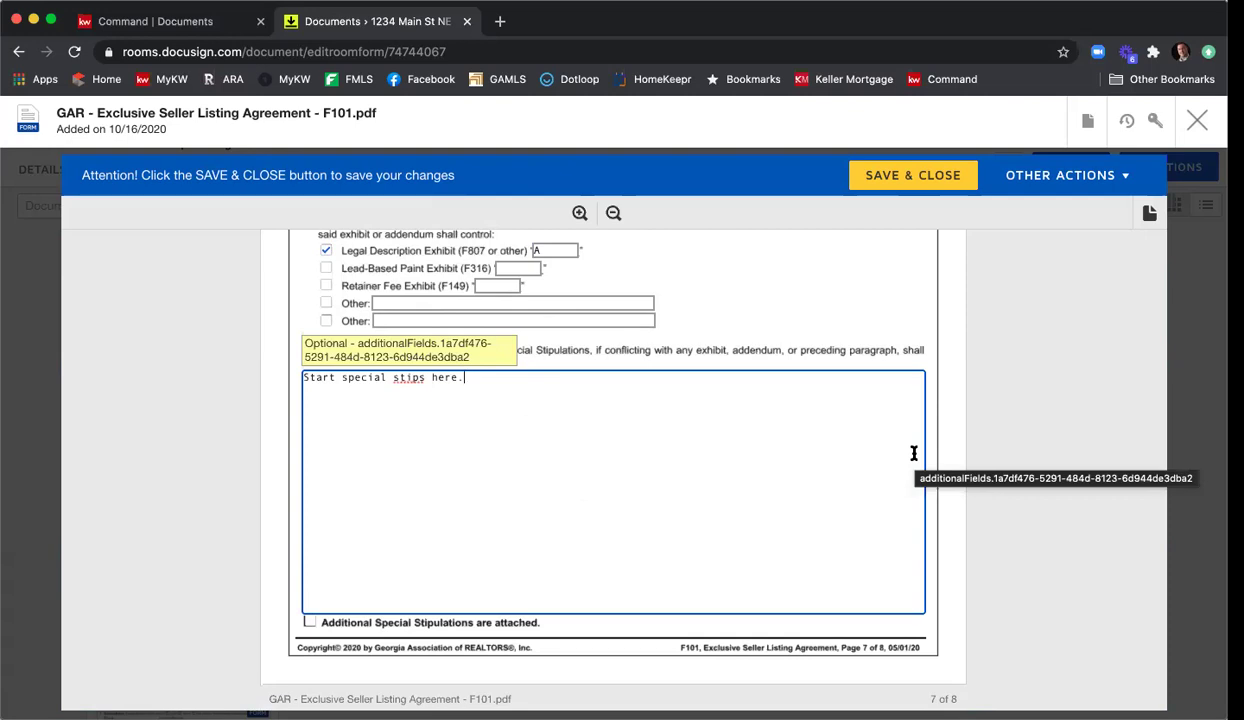
key(Return)
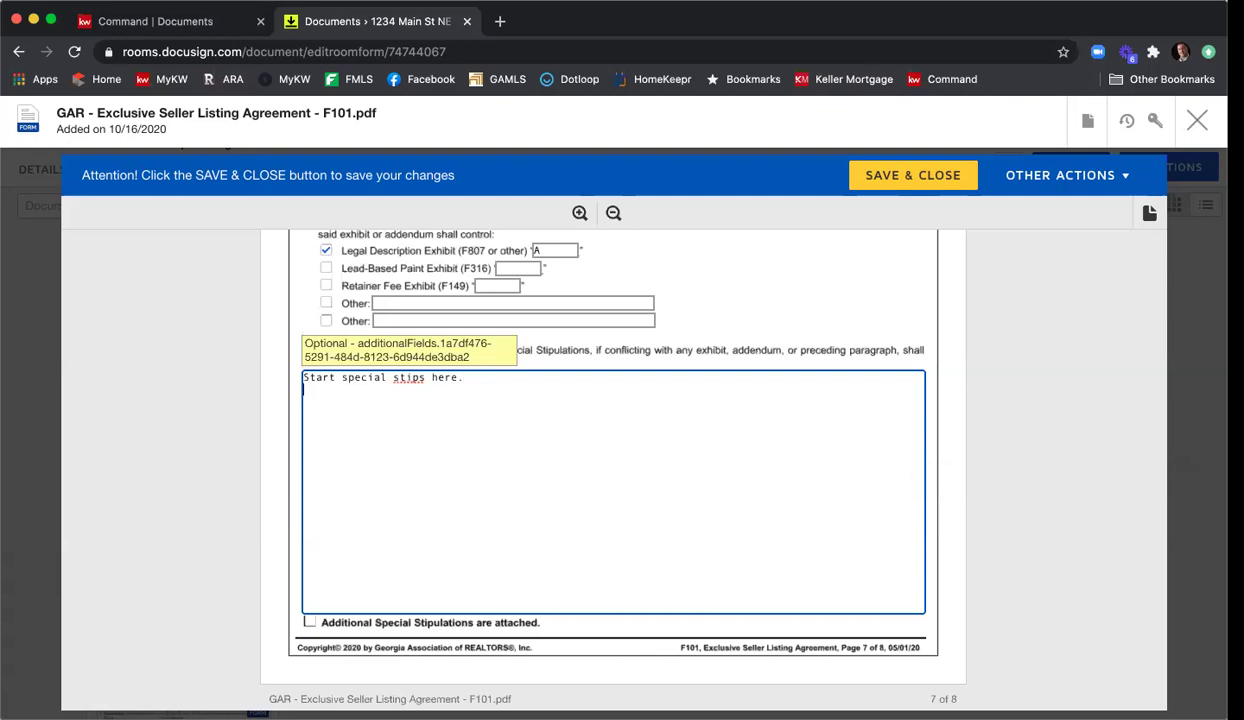
text(Stips)
key(Return)
text(Stips)
key(Return)
text(Stips)
Step: Scroll down to page 8's Seller's Acceptance and broker contact information sections
scroll(805, 380, down, 3)
scroll(805, 373, down, 6)
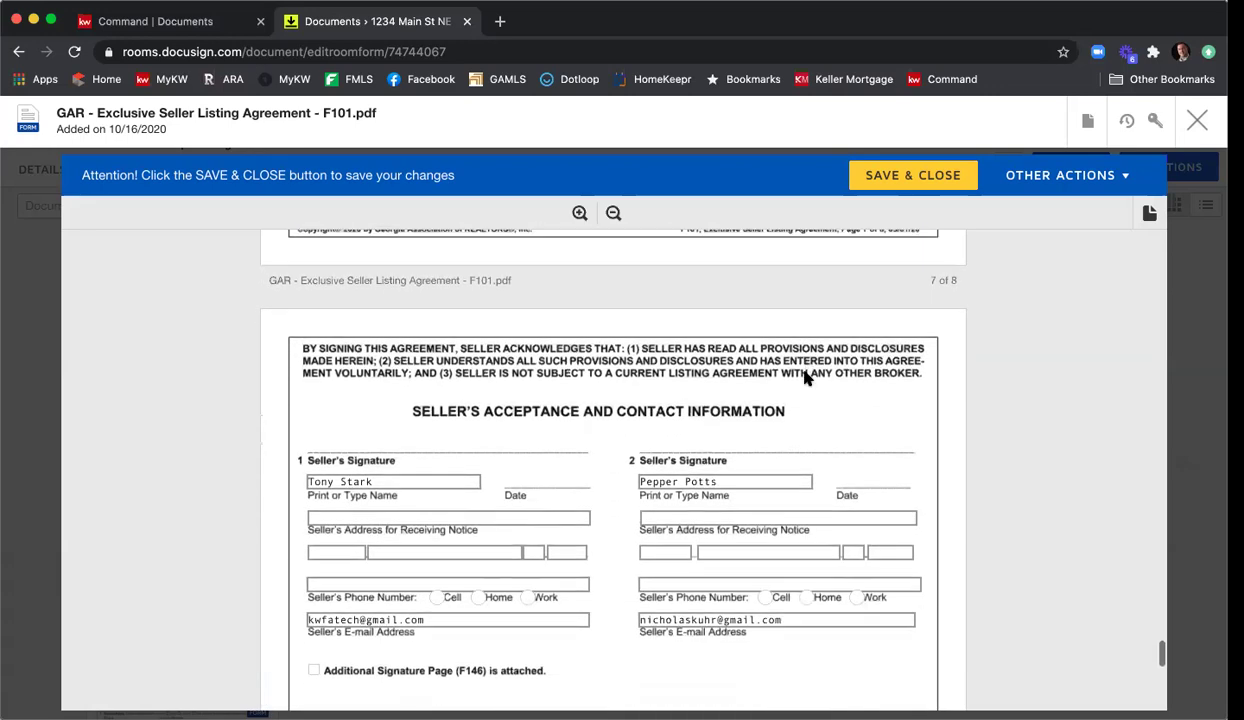
scroll(705, 362, down, 2)
scroll(700, 362, down, 1)
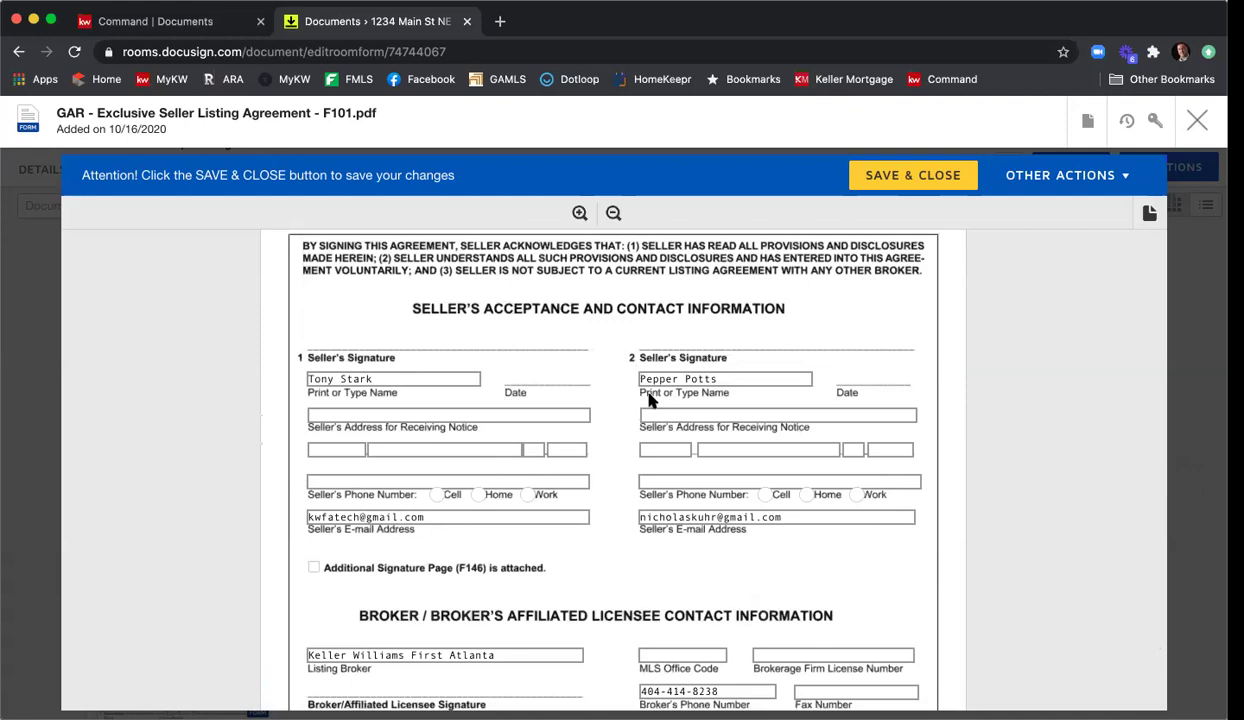
scroll(620, 400, down, 3)
scroll(618, 405, down, 1)
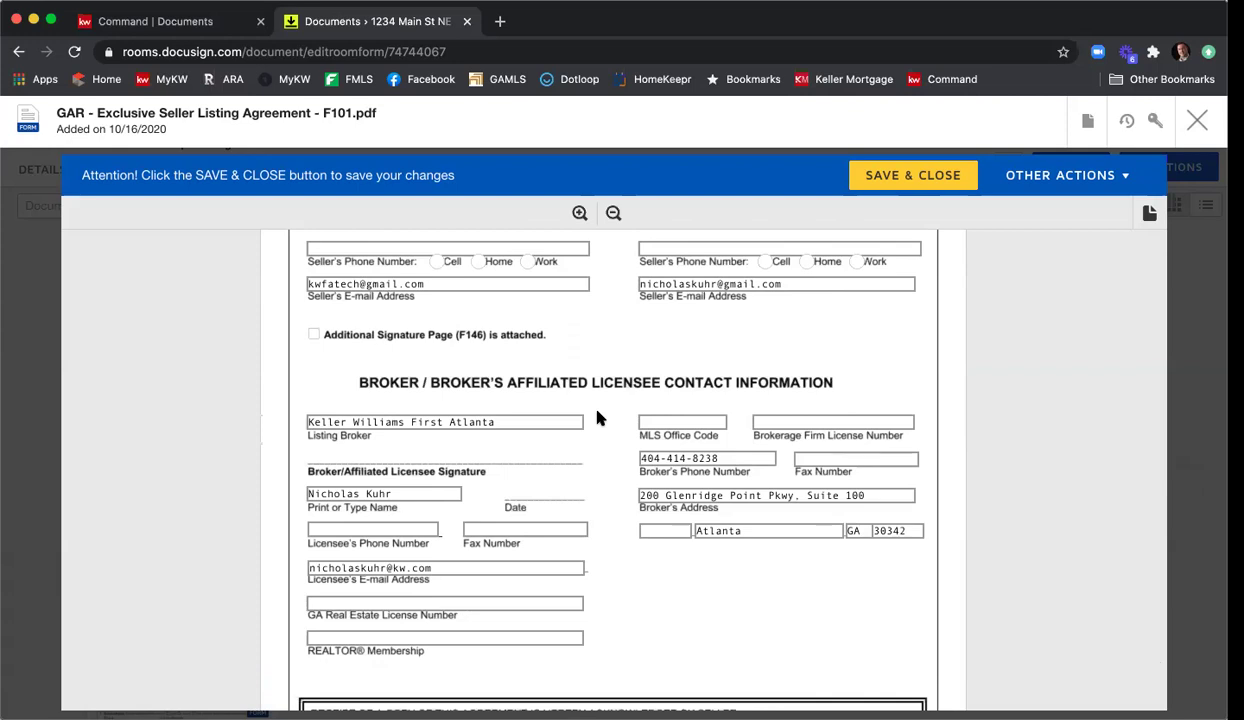
Step: Enter the licensee's phone, fax, GA real estate license number, and REALTOR membership Atlanta
click(373, 528)
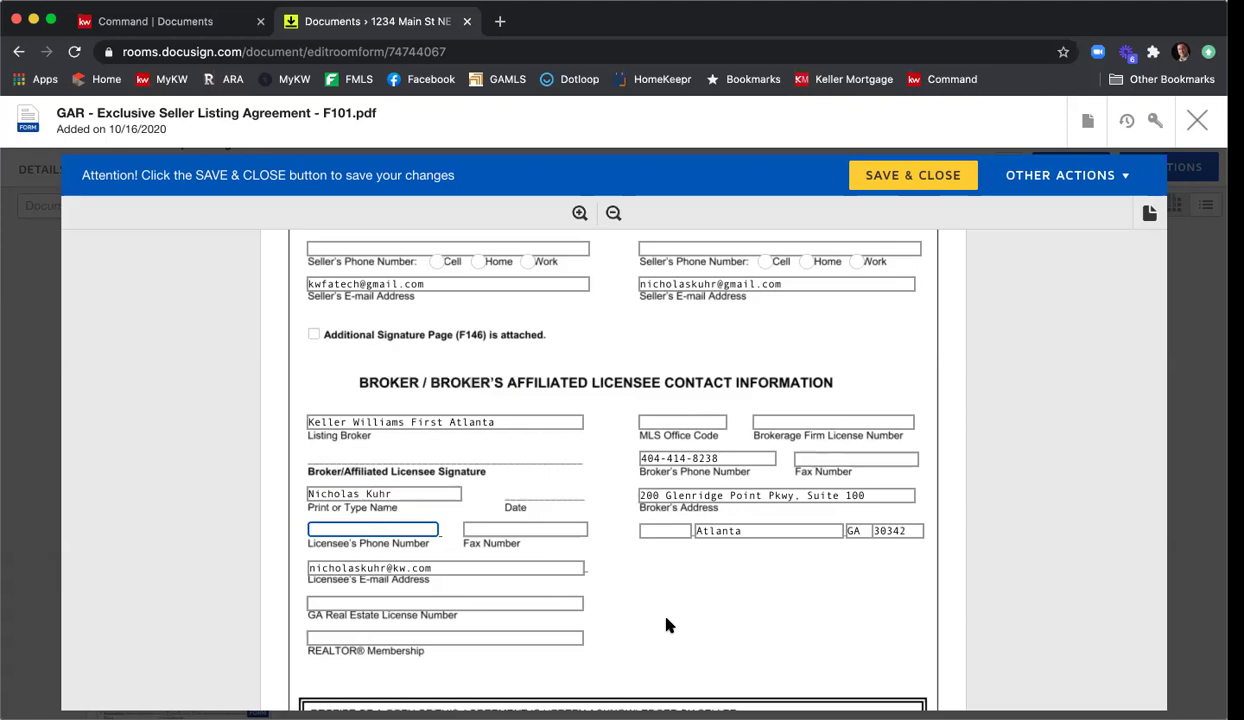
key(Tab)
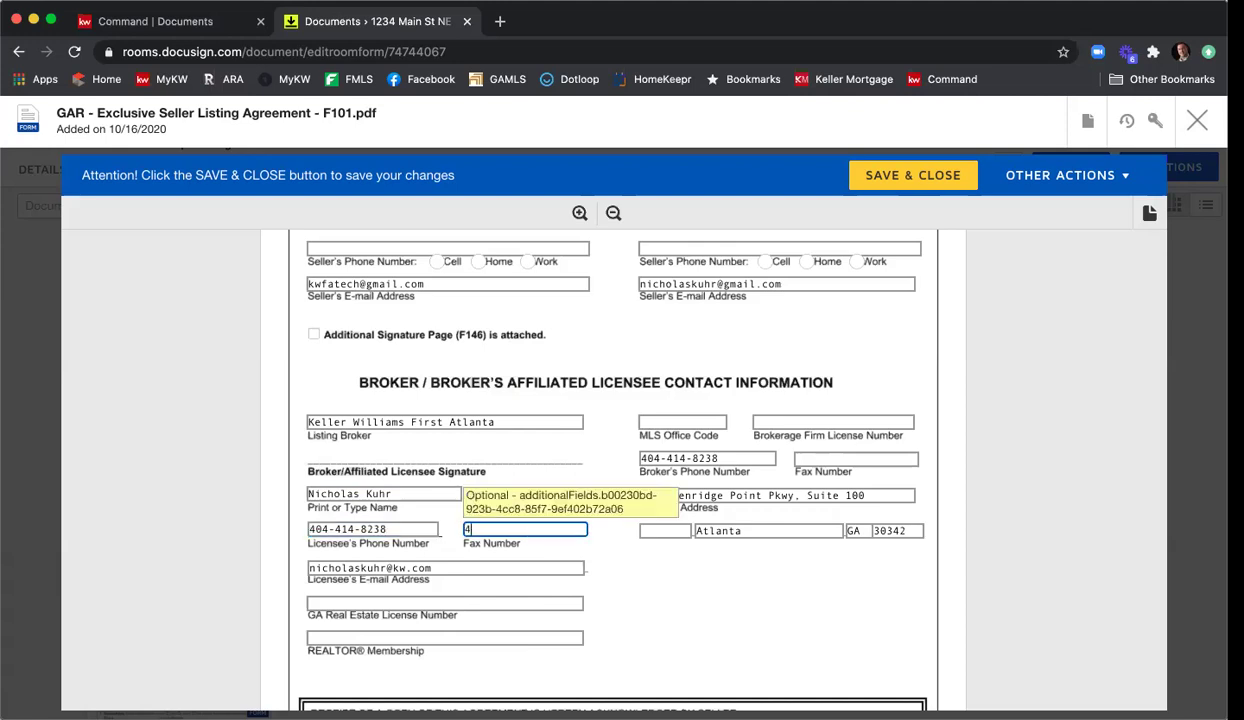
click(452, 604)
text(379)
text(044)
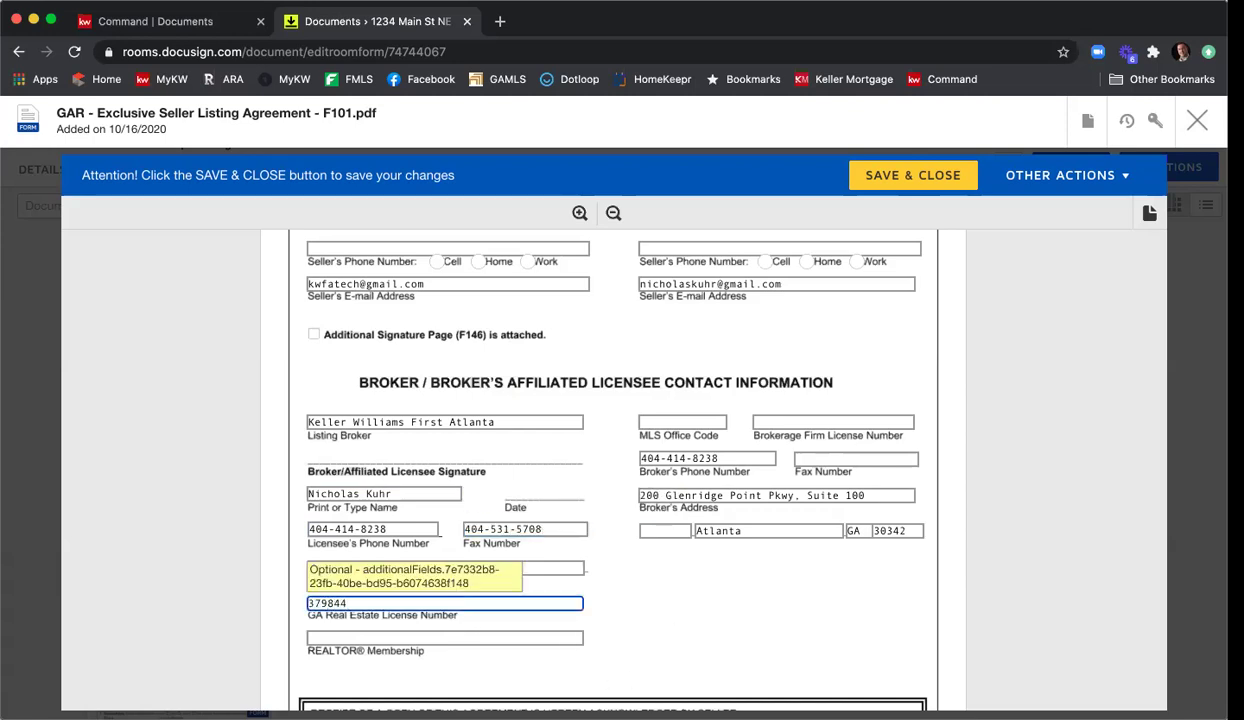
click(444, 632)
text(Atlanta)
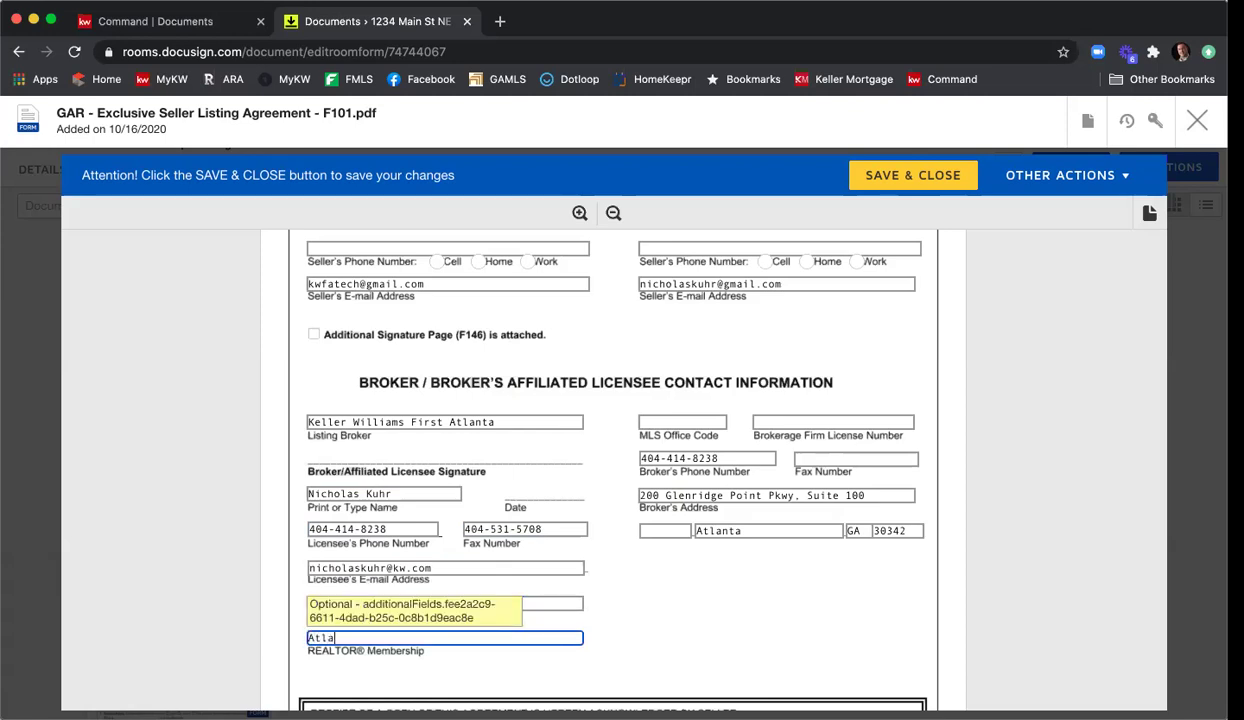
Step: Enter MLS Office Code KWFA01, the brokerage firm license number, and the broker fax
click(703, 422)
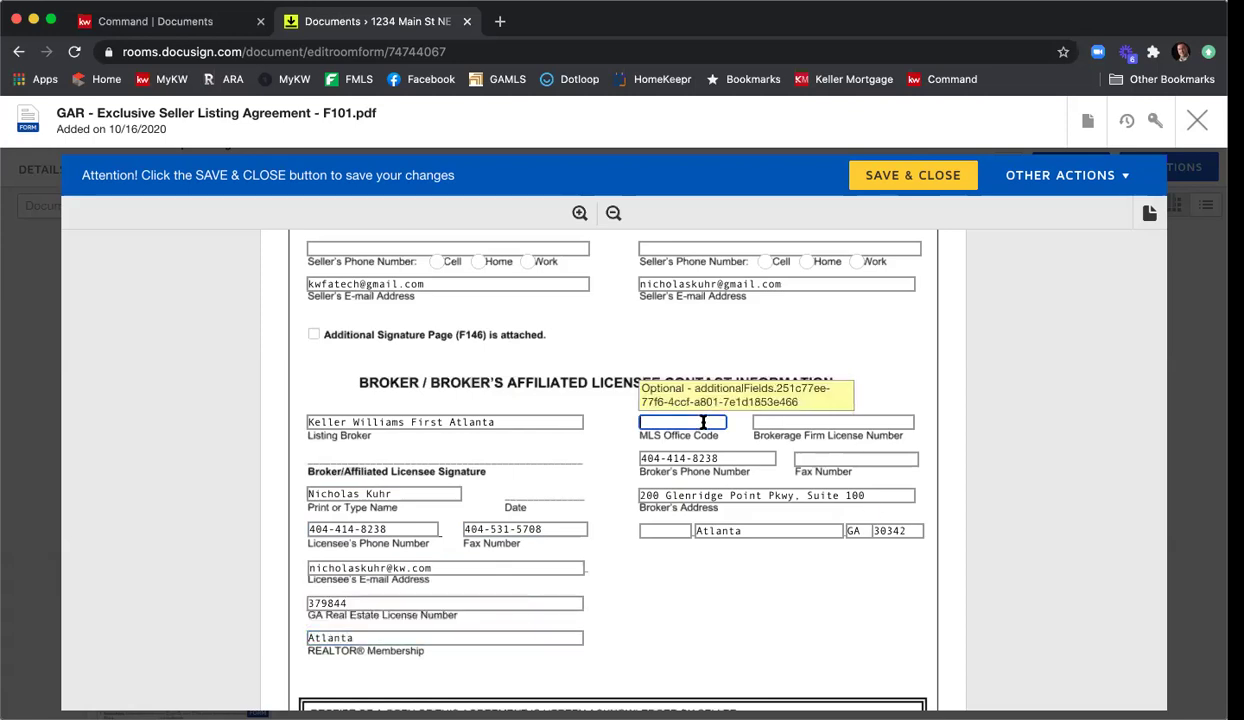
text(KWFA01)
key(Tab)
text(H-33313)
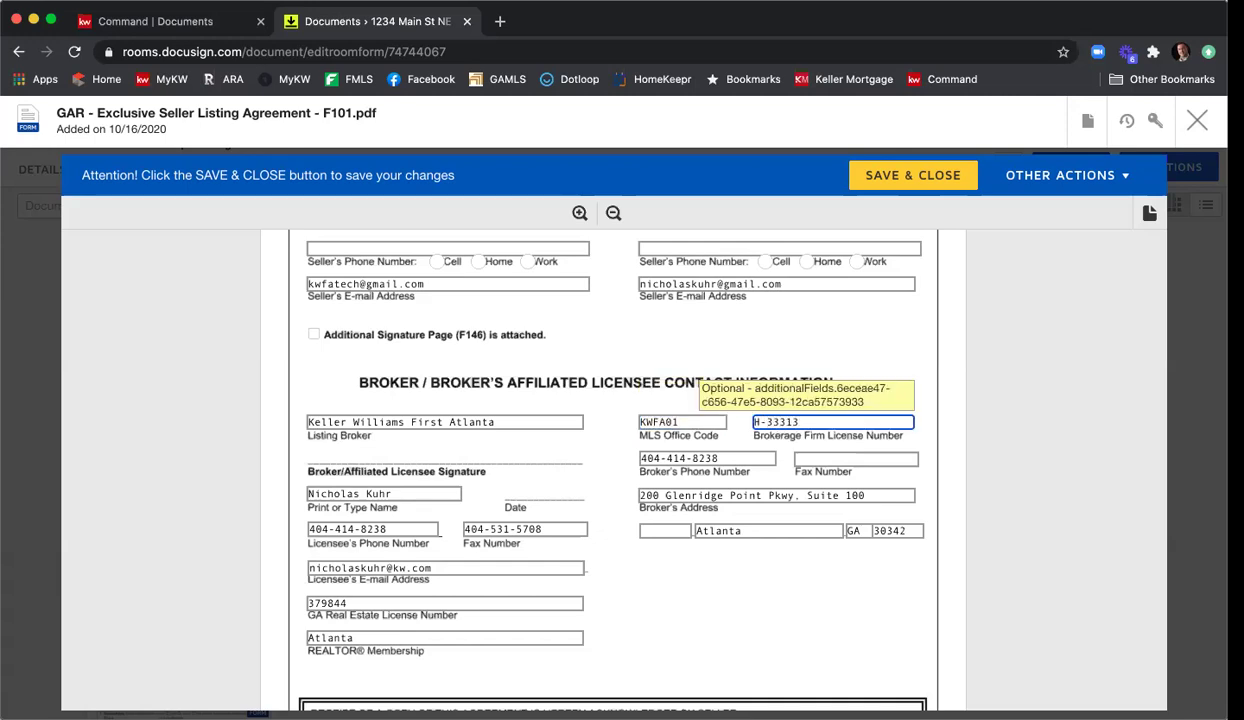
key(Tab)
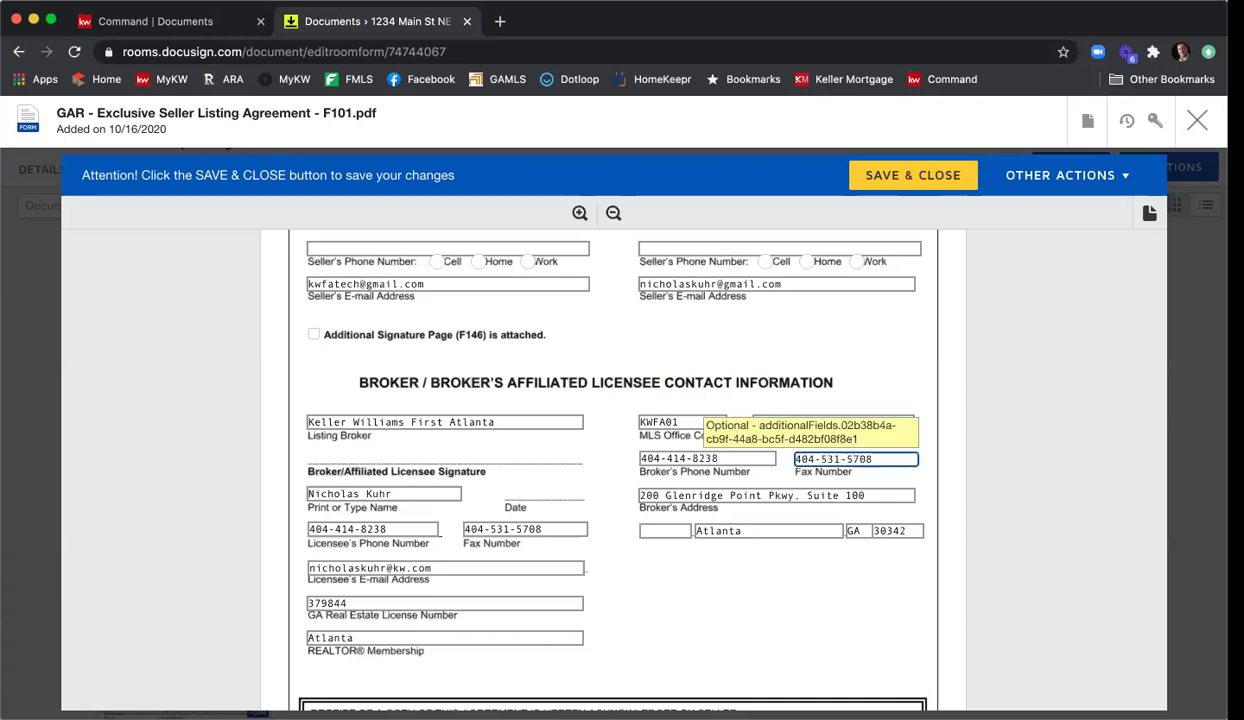
click(838, 642)
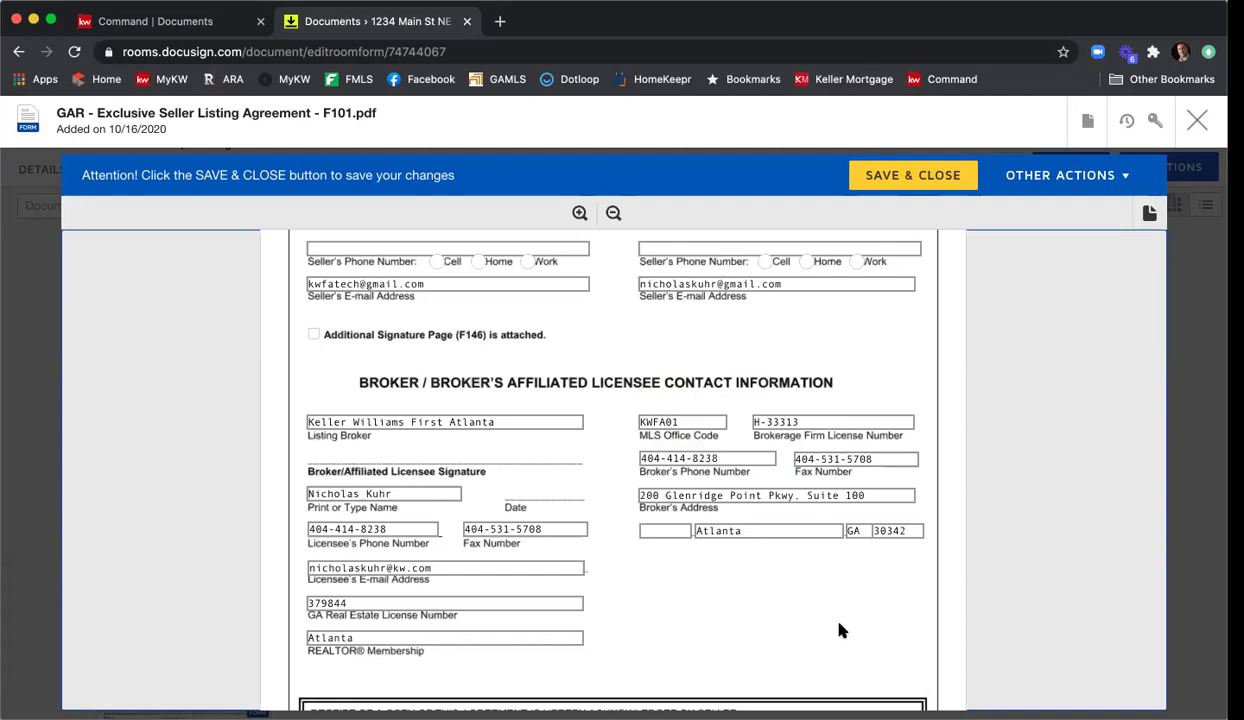
Step: Save and close the completed Exclusive Seller Listing Agreement F101
scroll(838, 627, down, 2)
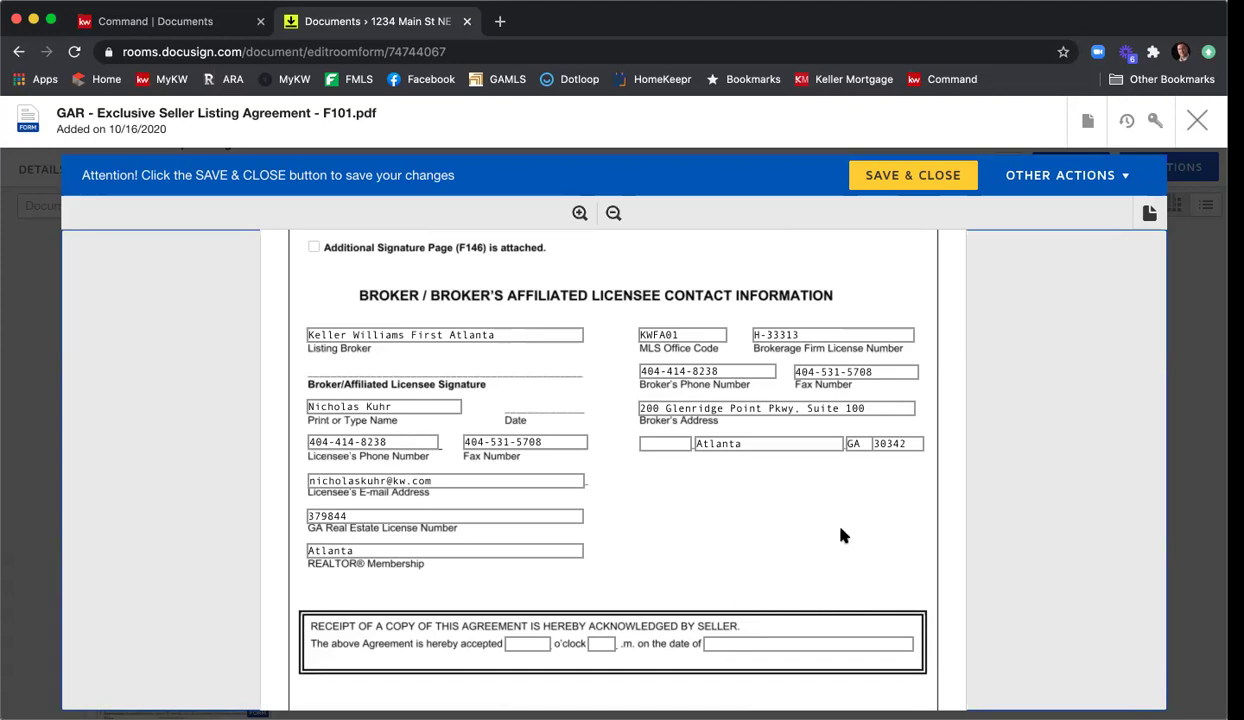
scroll(840, 536, down, 5)
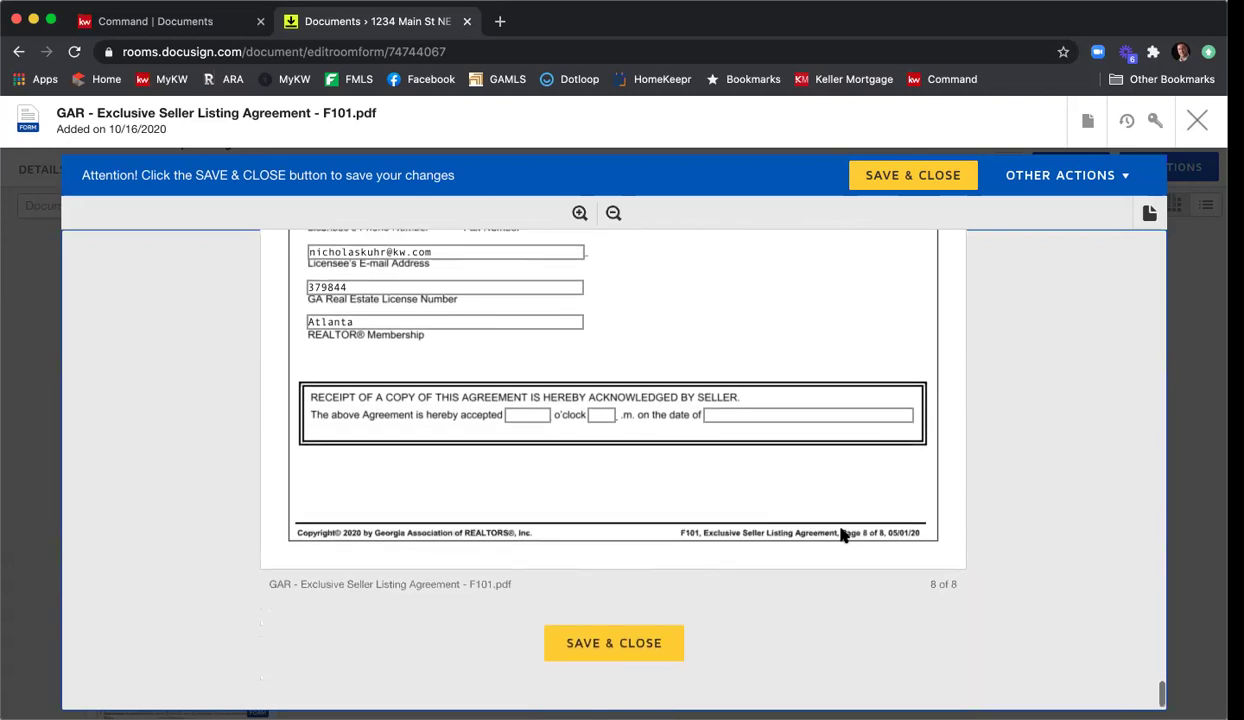
click(899, 174)
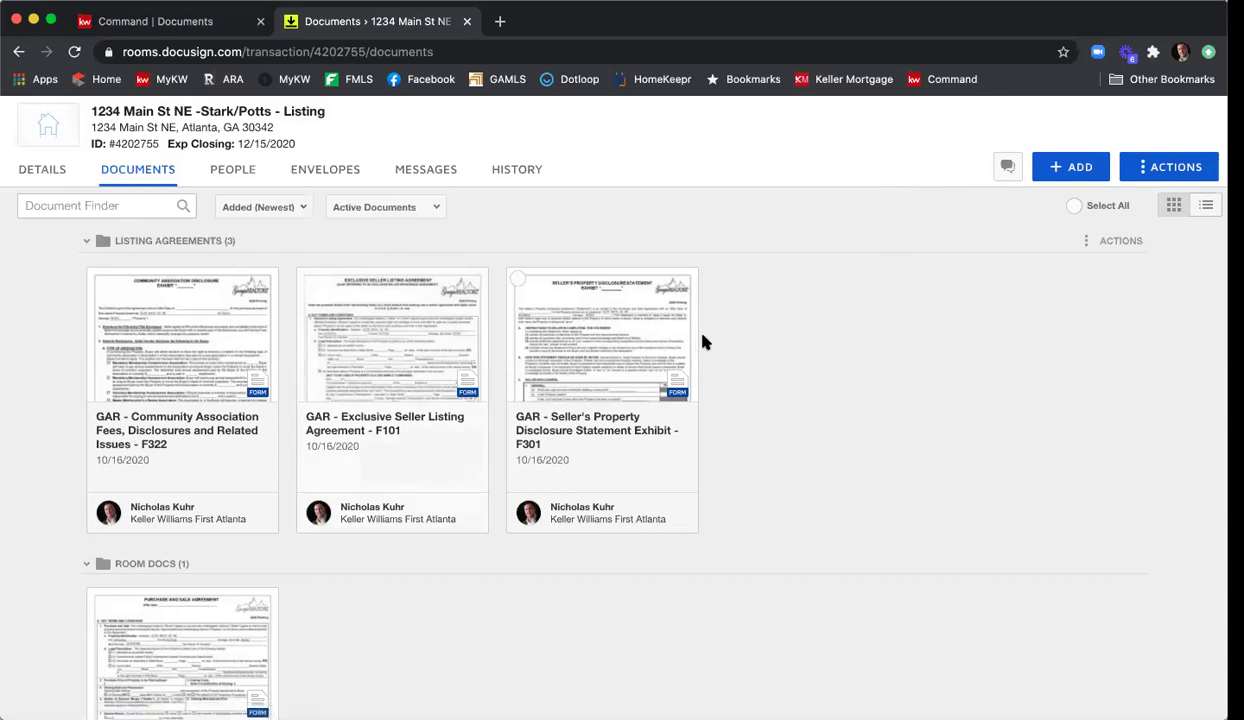
Step: Open the Seller's Property Disclosure Statement Exhibit (F301), review all pages, then save and close it
click(609, 342)
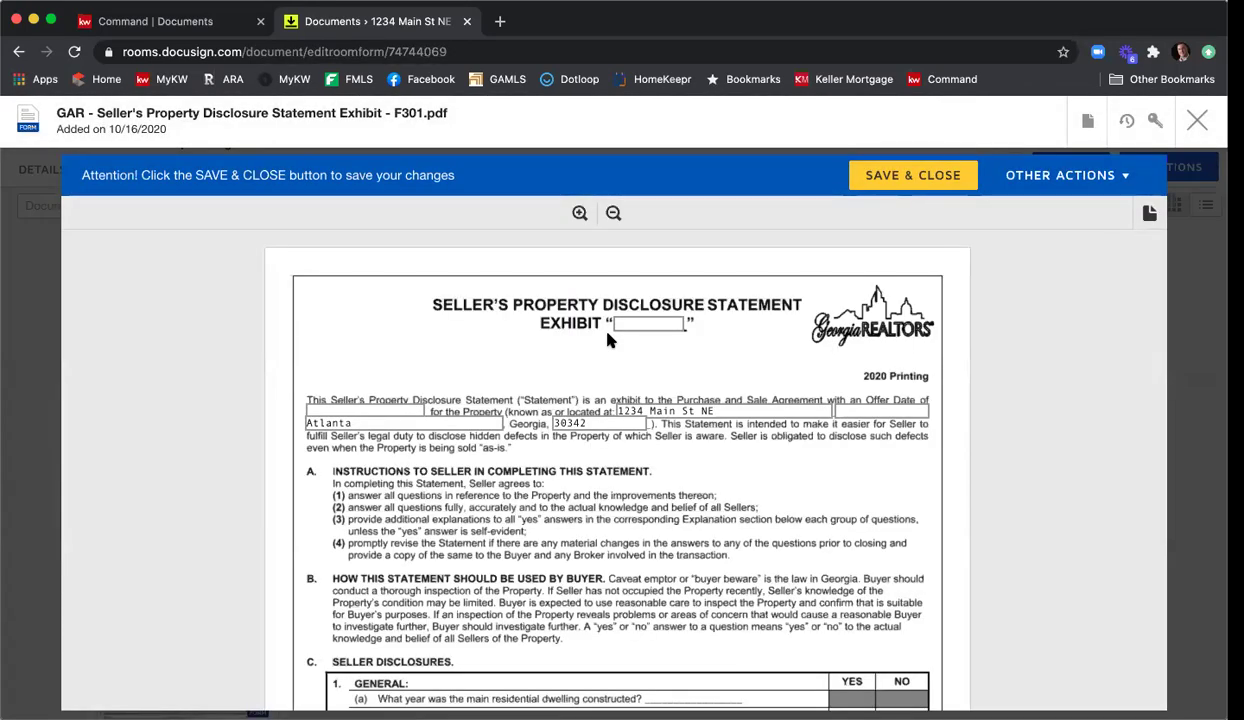
scroll(556, 356, down, 1)
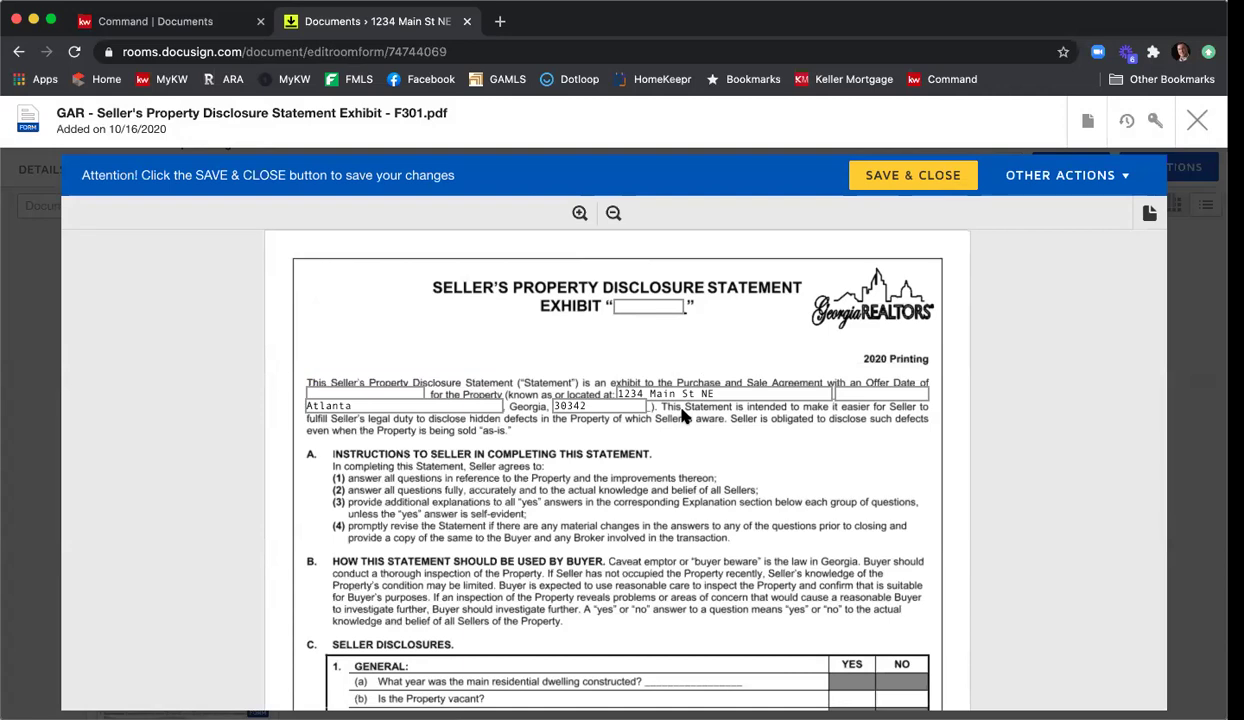
scroll(684, 415, down, 5)
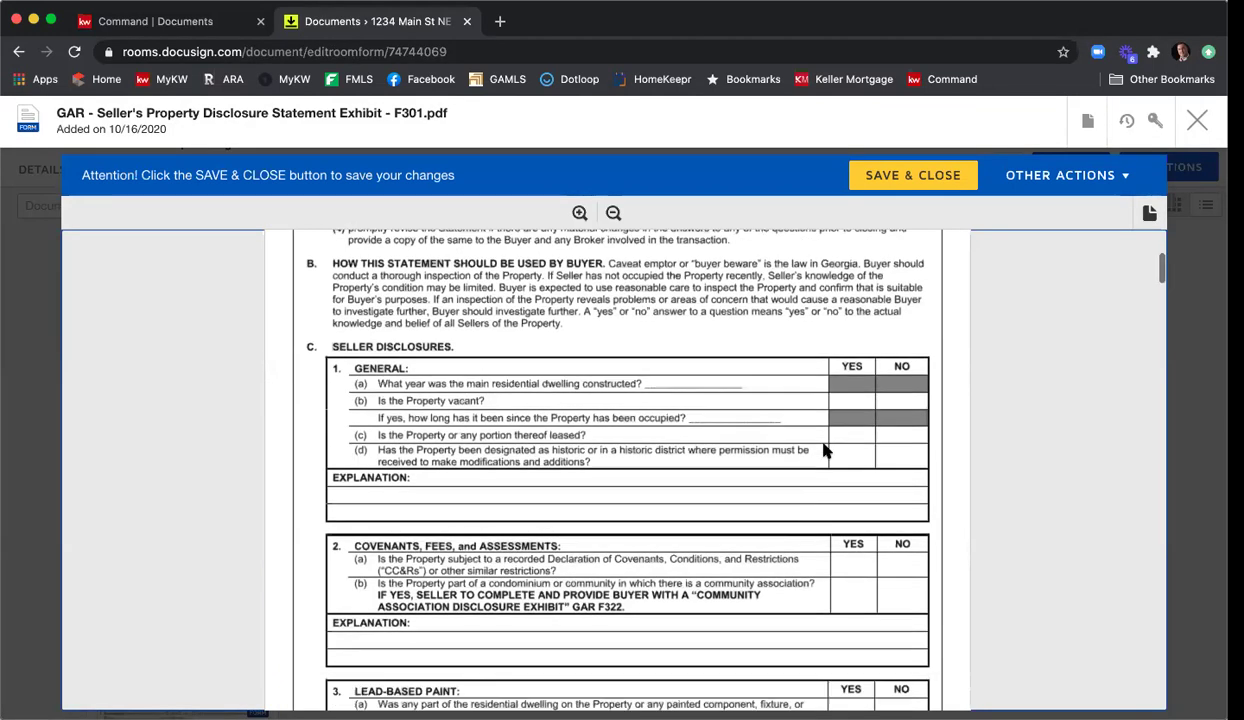
scroll(810, 442, down, 1)
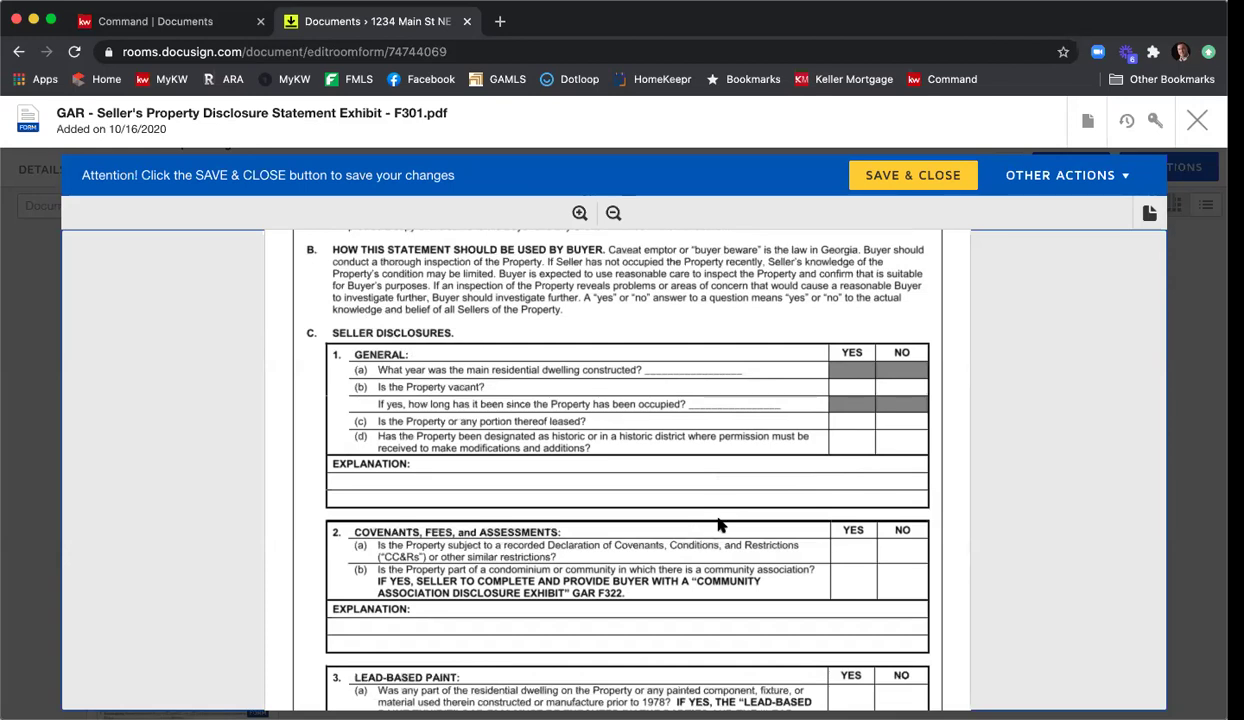
scroll(715, 527, down, 10)
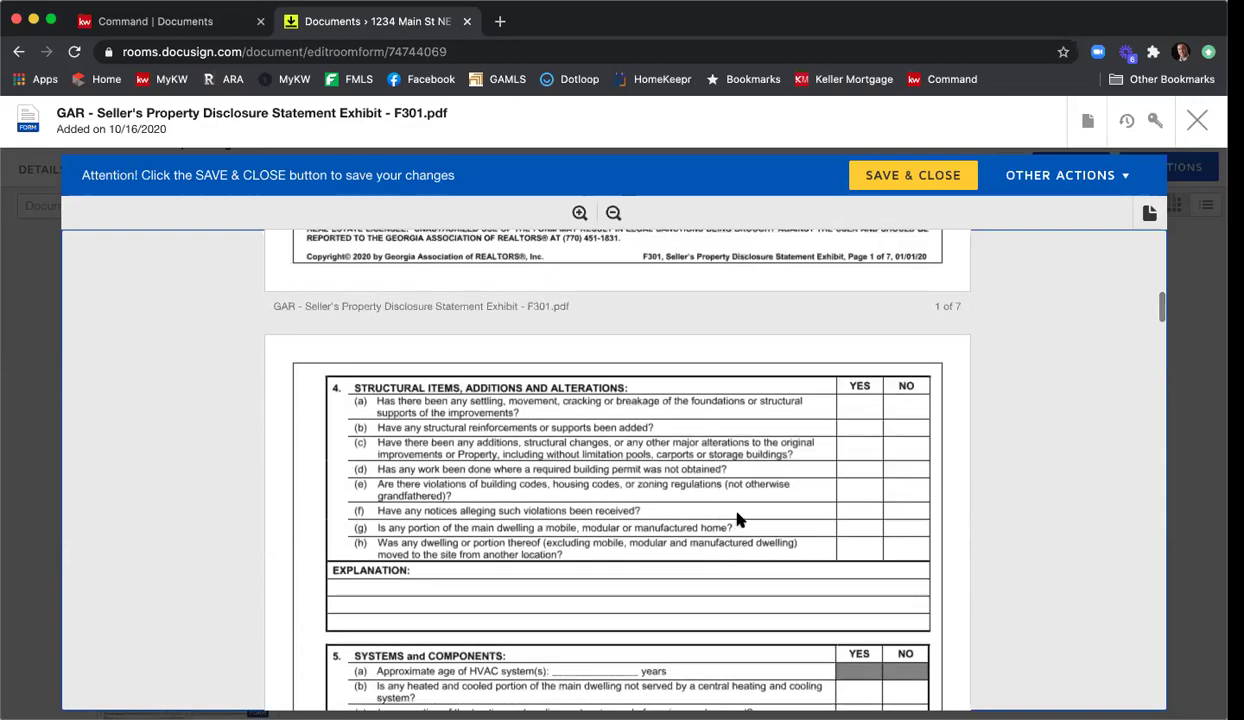
scroll(716, 520, down, 3)
scroll(714, 494, up, 3)
scroll(740, 518, down, 5)
scroll(742, 518, down, 8)
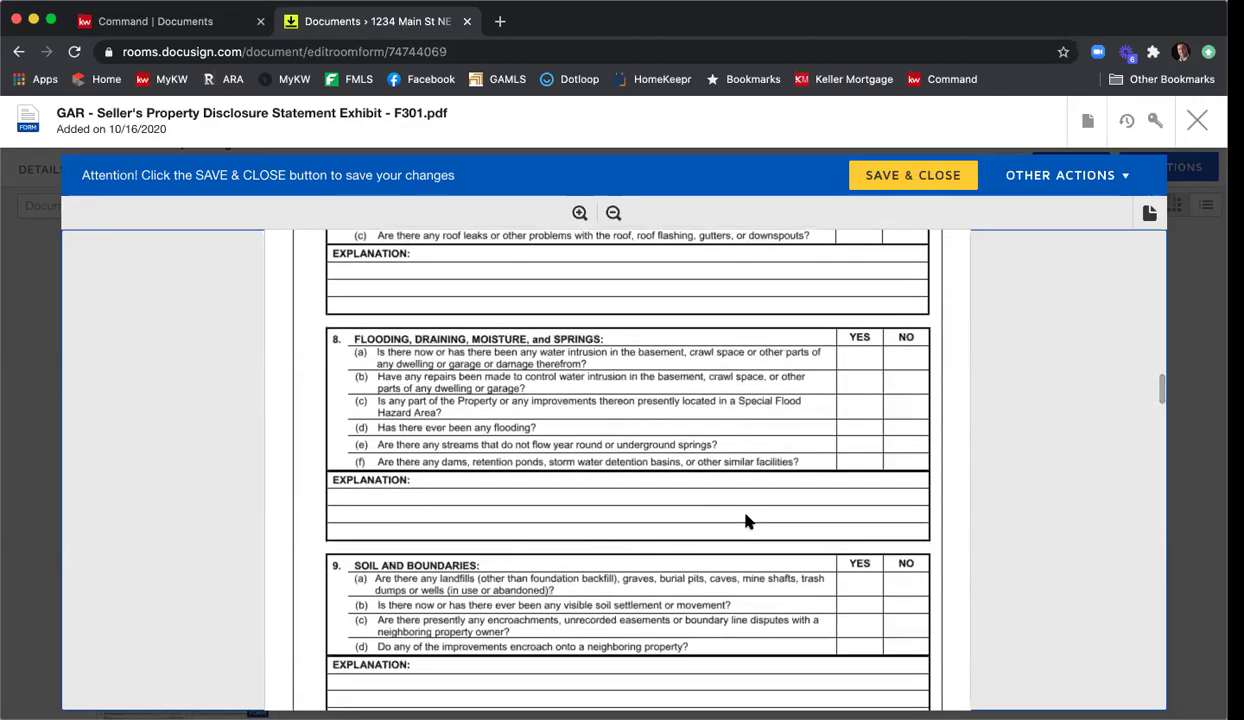
scroll(745, 520, down, 8)
scroll(745, 518, down, 10)
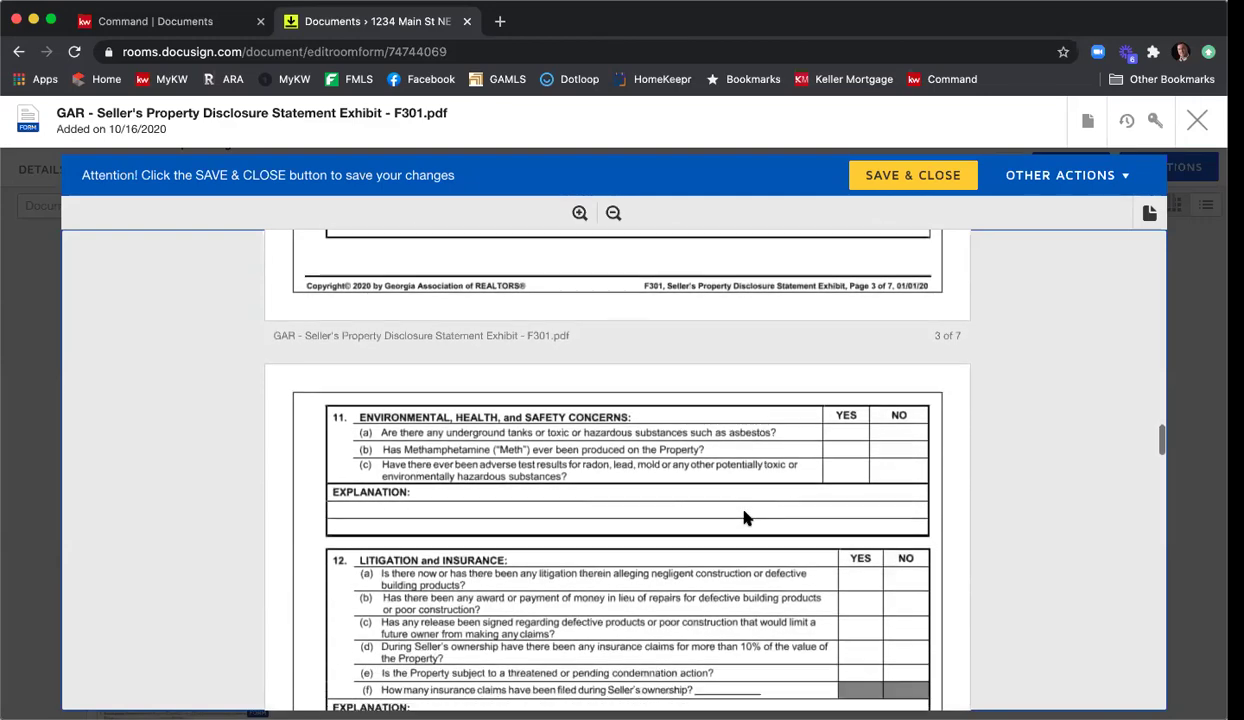
scroll(745, 518, down, 10)
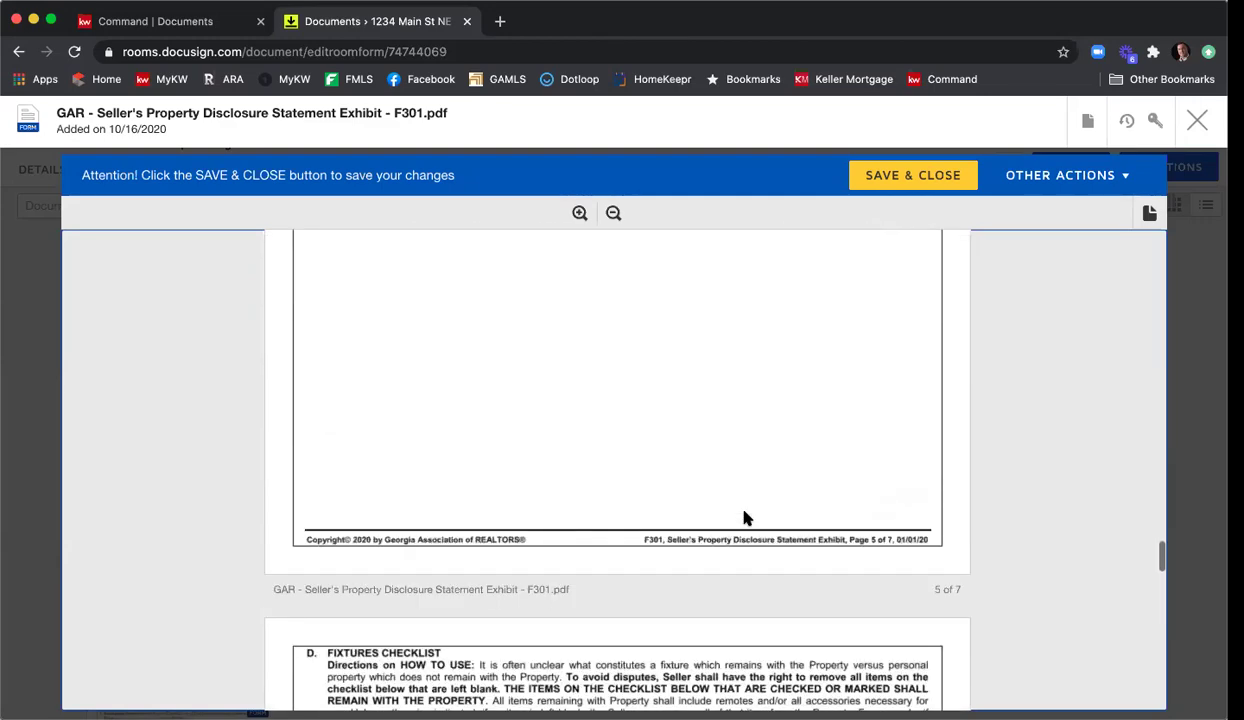
scroll(745, 518, down, 5)
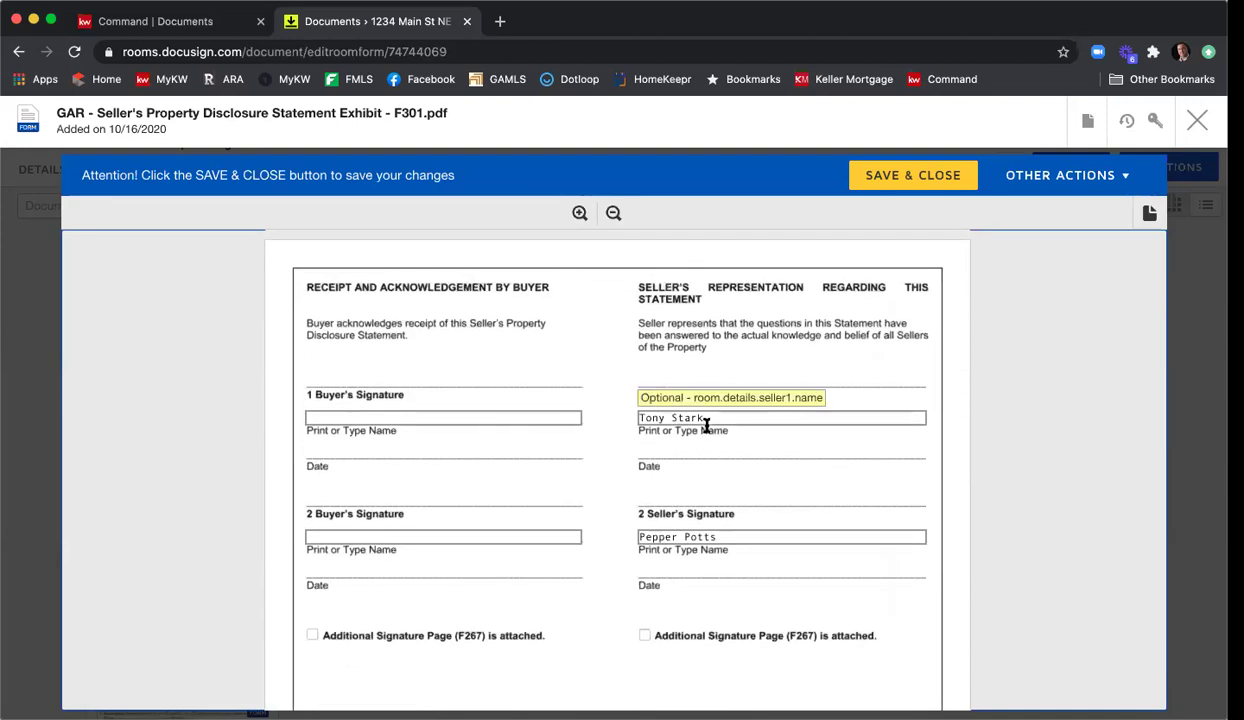
scroll(588, 494, down, 5)
scroll(588, 497, down, 5)
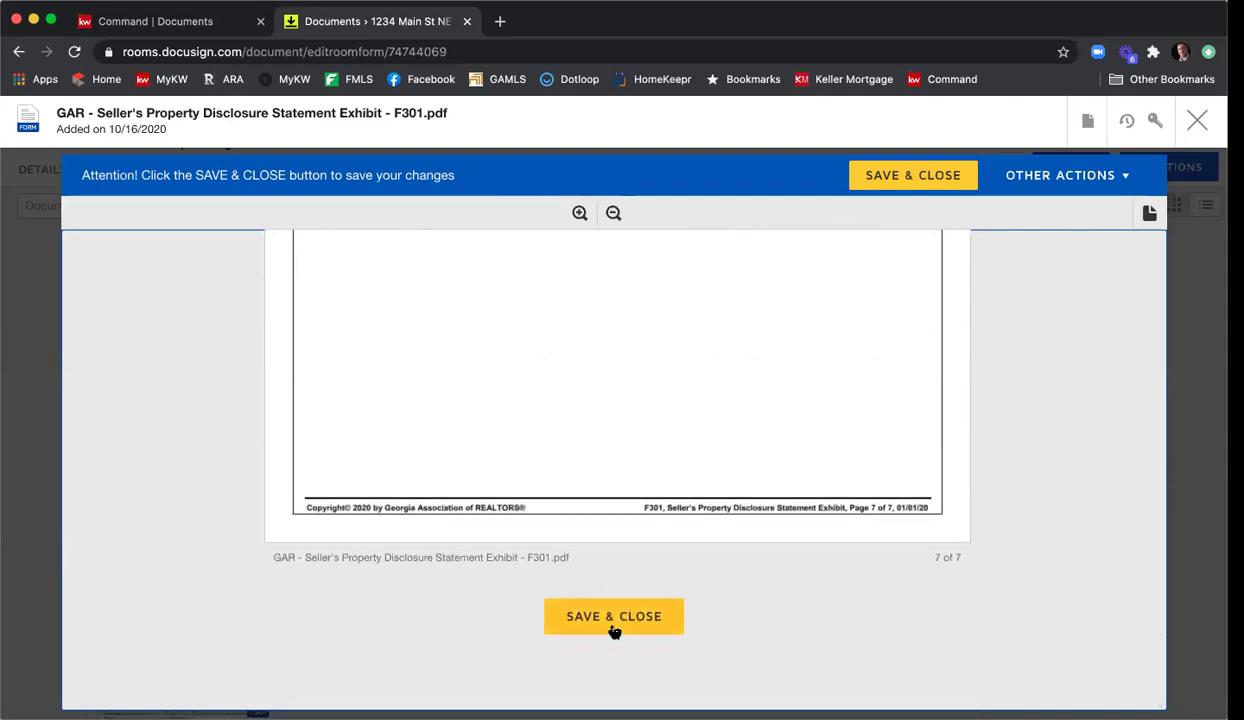
click(612, 628)
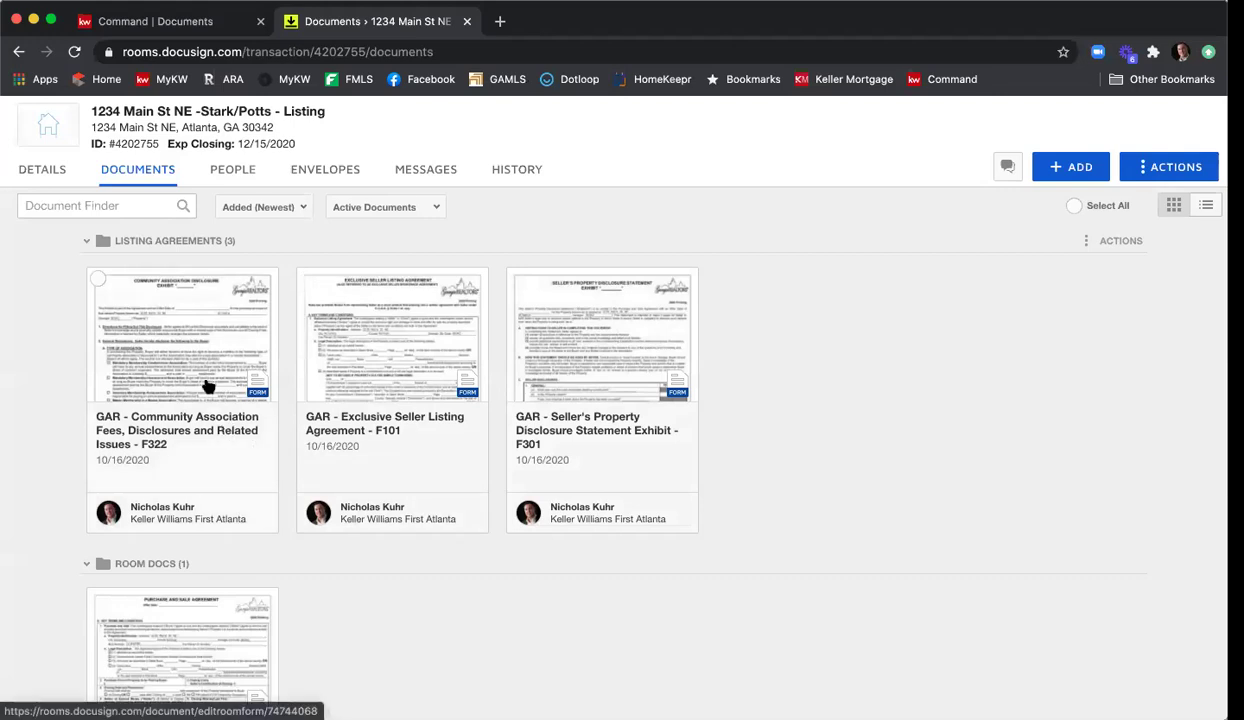
Step: Open the F322 Community Association Fees form and review it through page 3 of 3
click(187, 357)
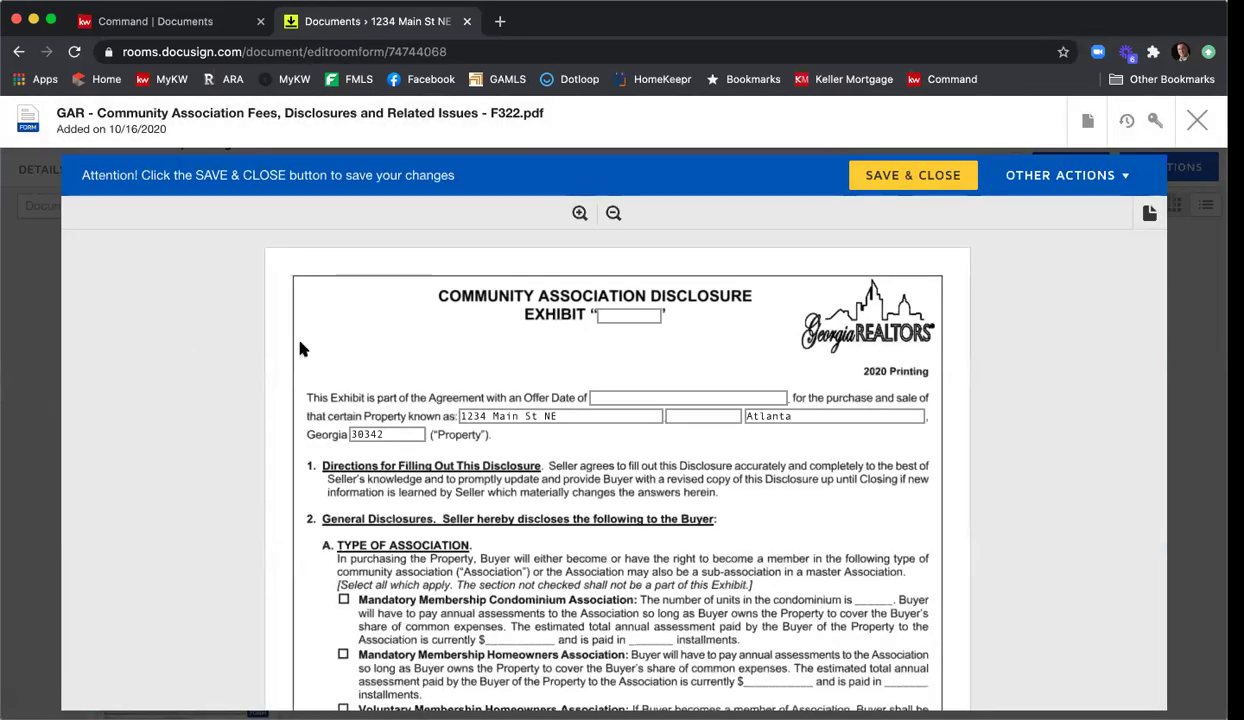
scroll(339, 323, down, 1)
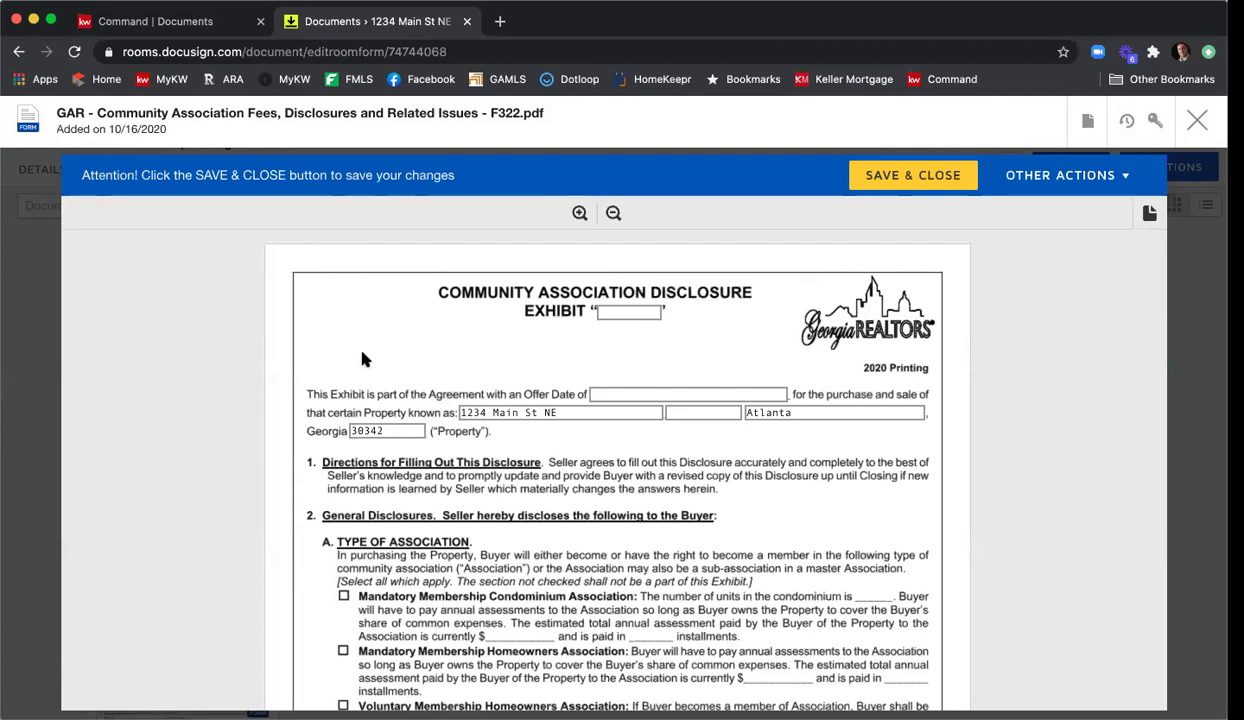
scroll(364, 360, down, 5)
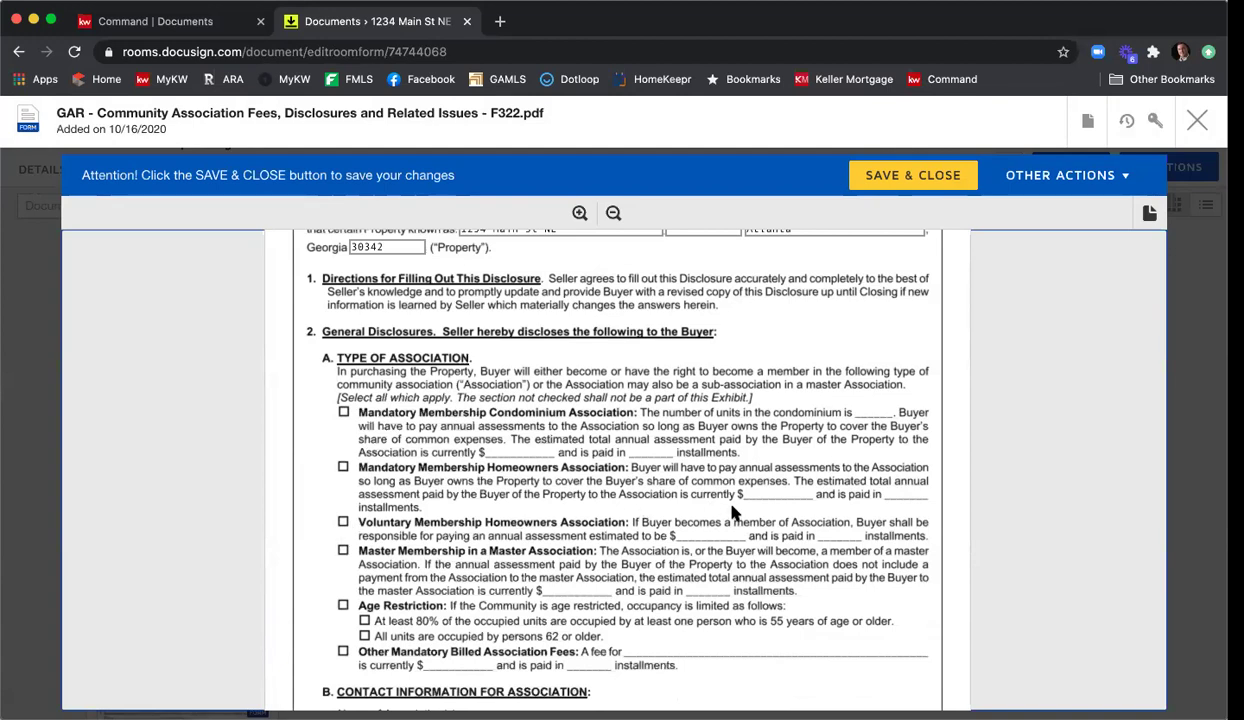
scroll(714, 520, down, 2)
scroll(433, 455, up, 7)
scroll(325, 530, down, 9)
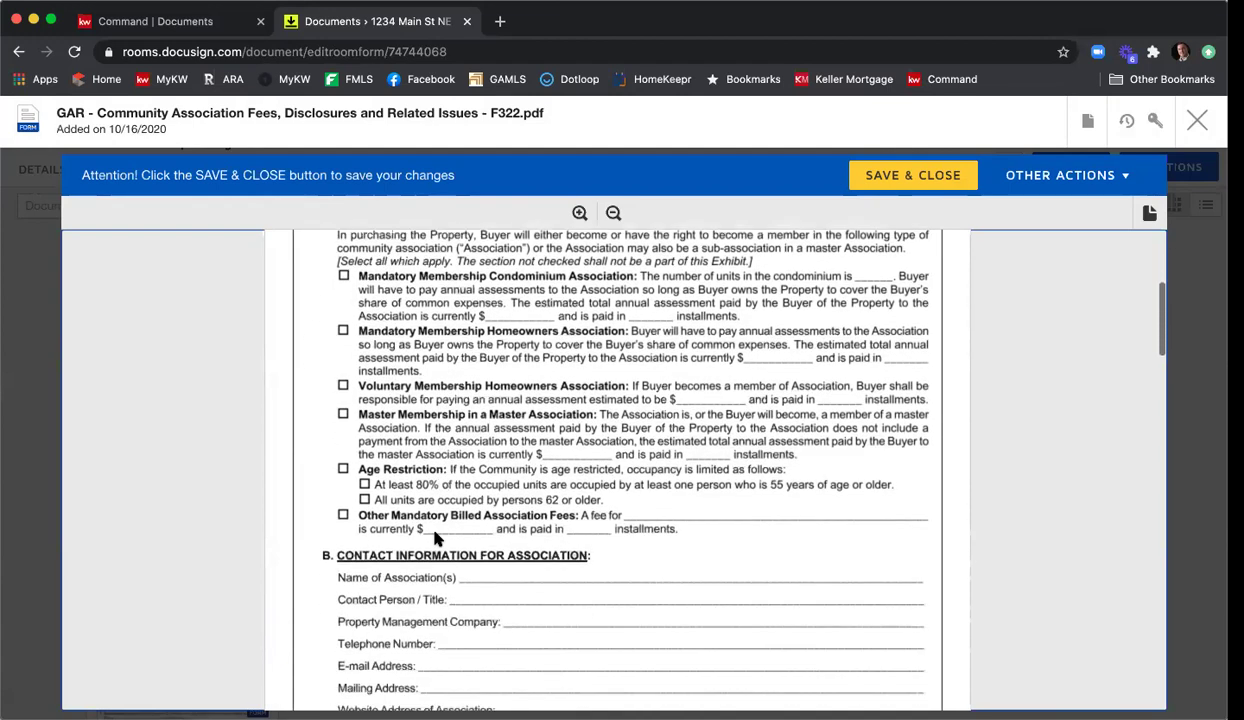
scroll(674, 477, down, 5)
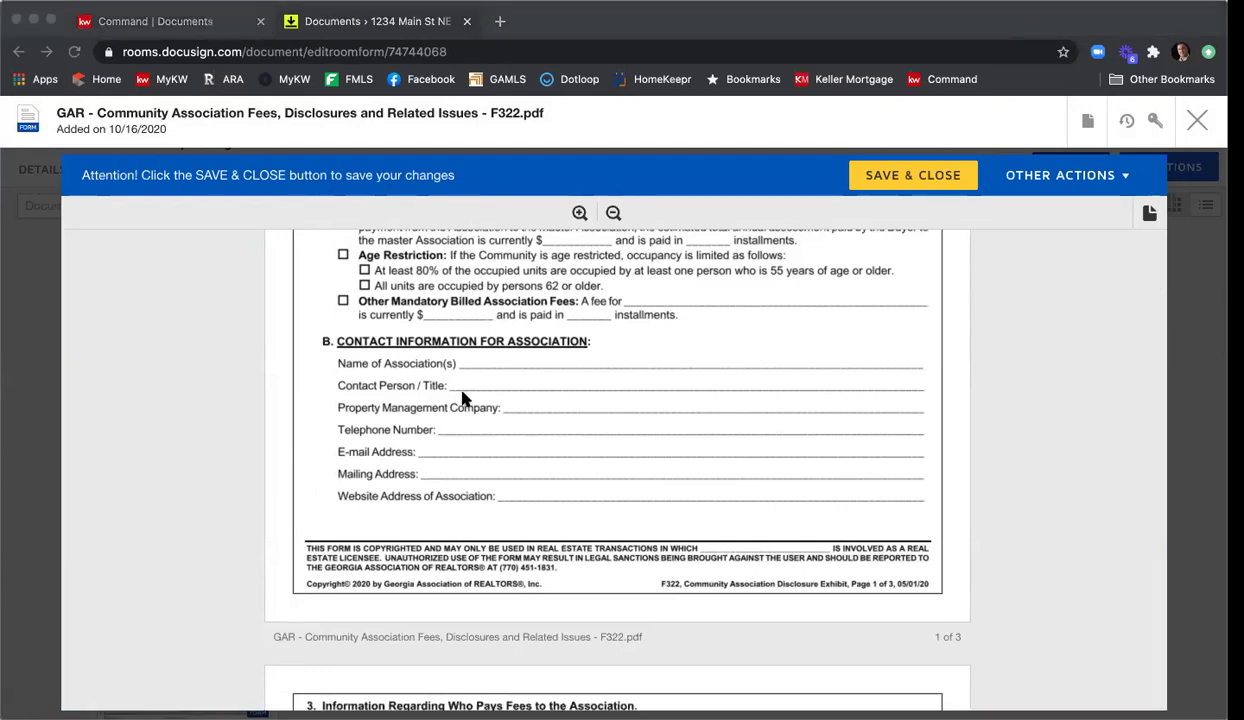
scroll(586, 364, down, 10)
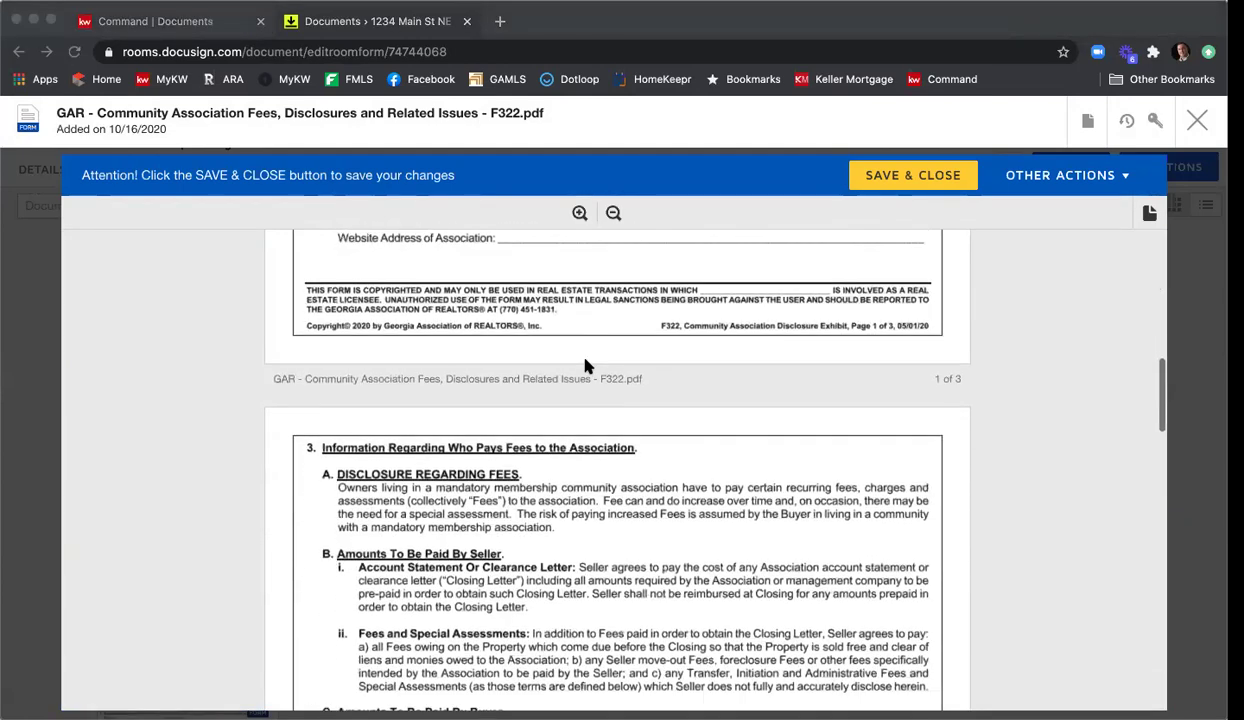
scroll(586, 366, down, 20)
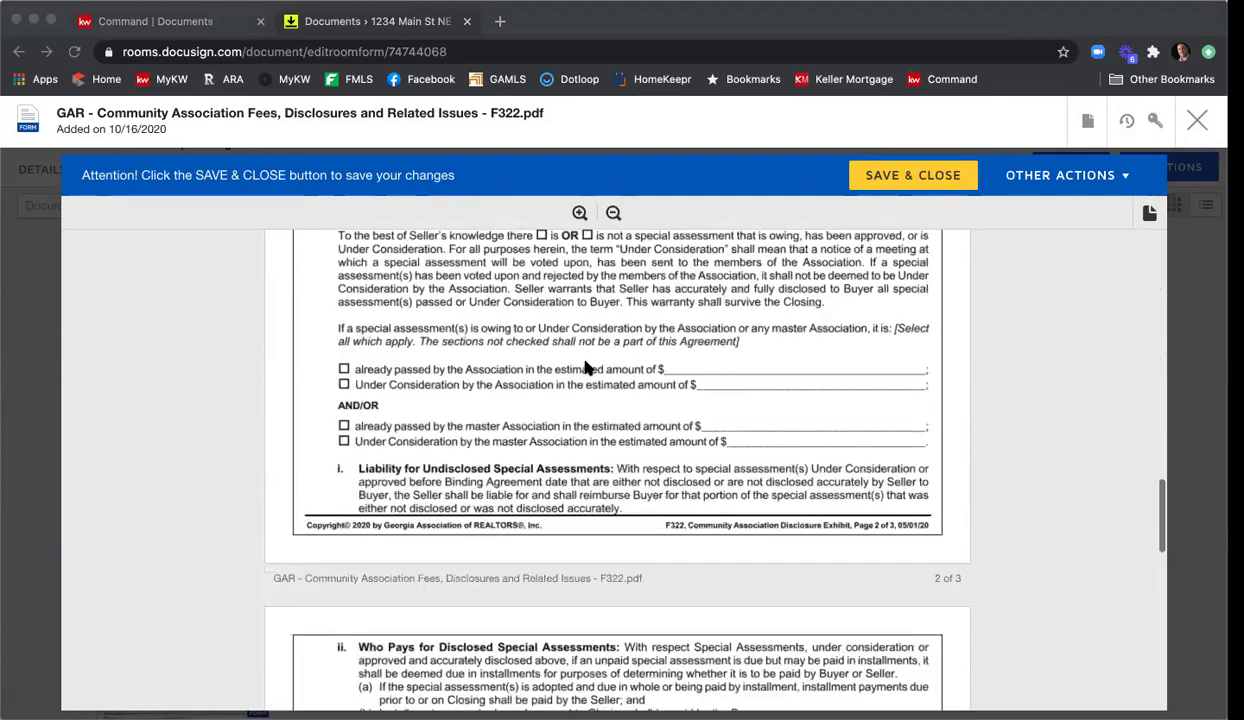
scroll(586, 368, down, 17)
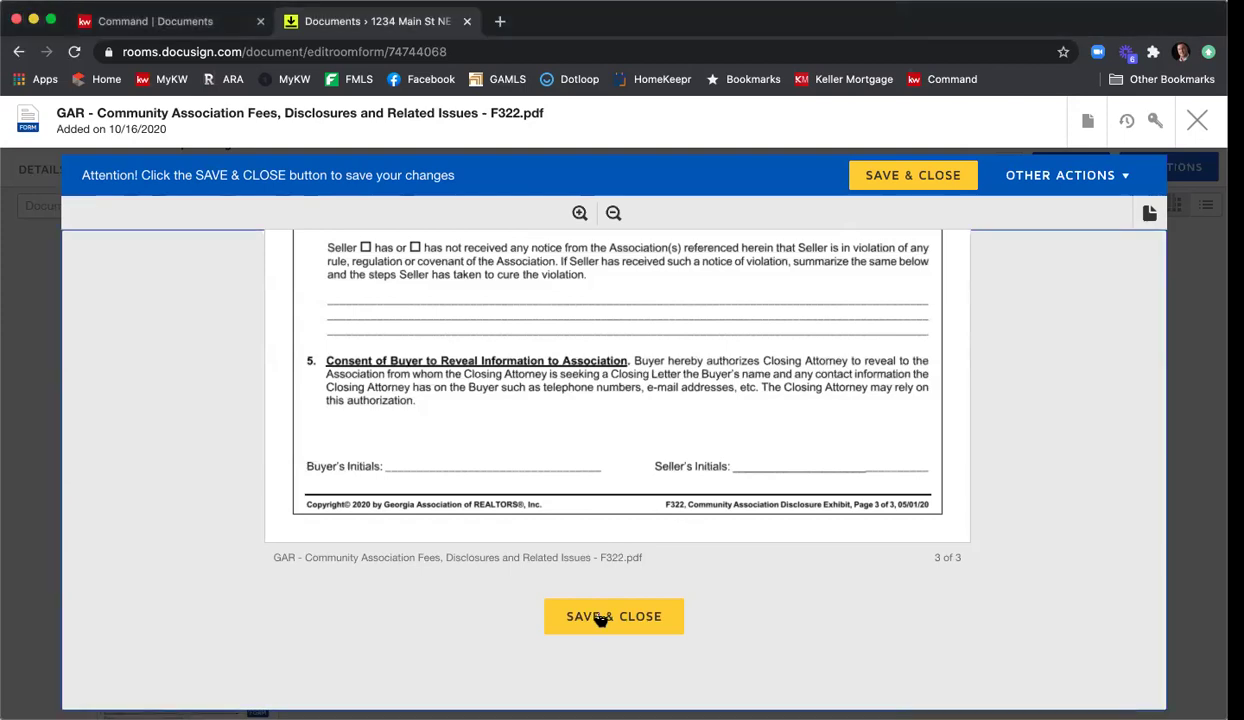
Step: Save and close the F322 form, then open the Purchase and Sale Agreement F201
click(599, 618)
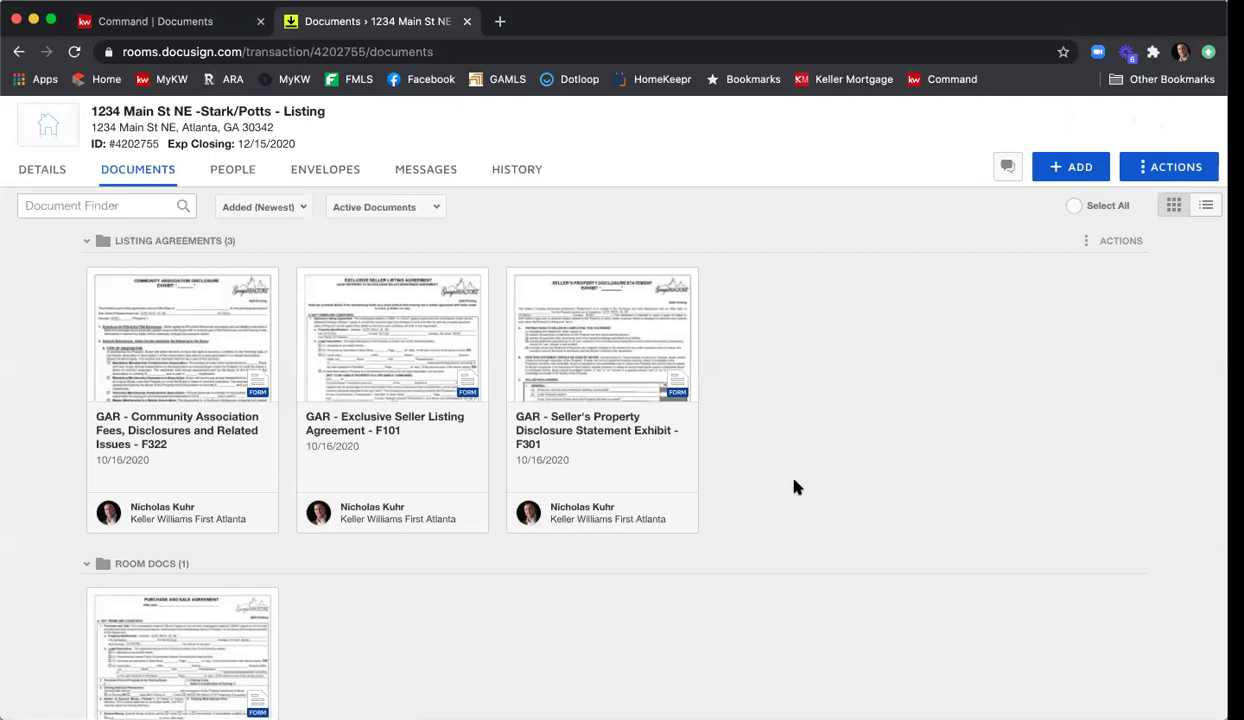
scroll(797, 482, down, 3)
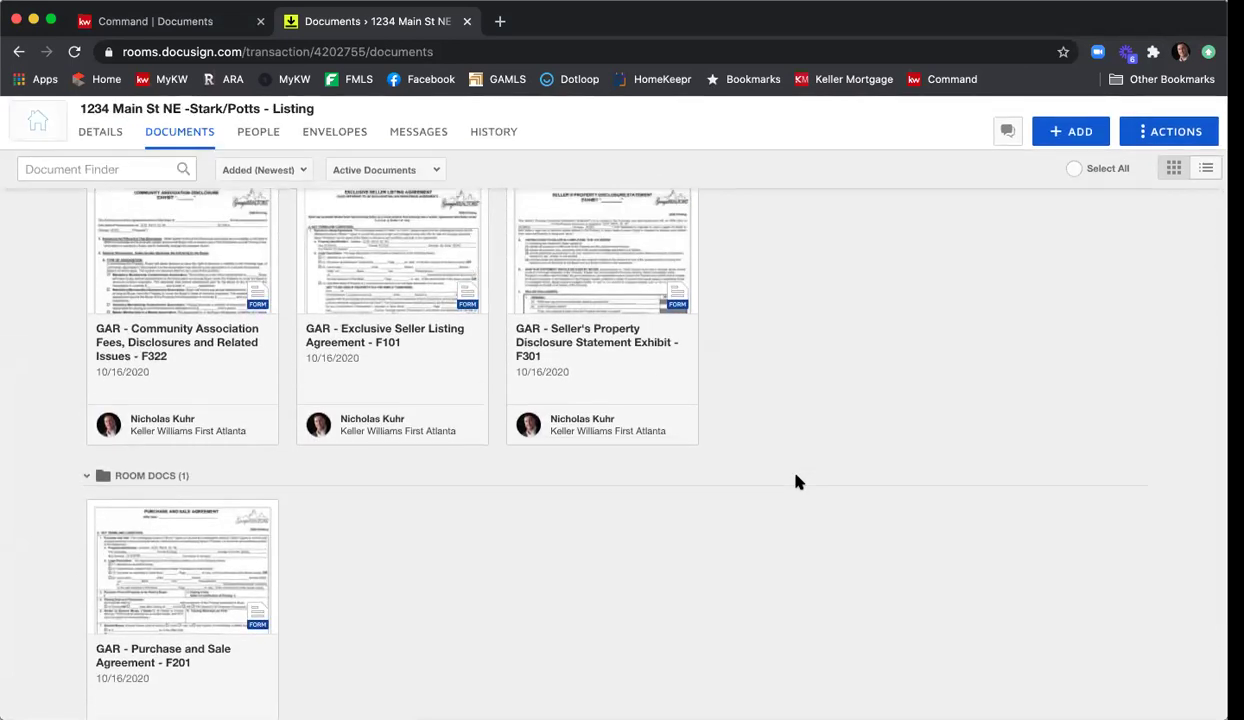
scroll(540, 530, down, 2)
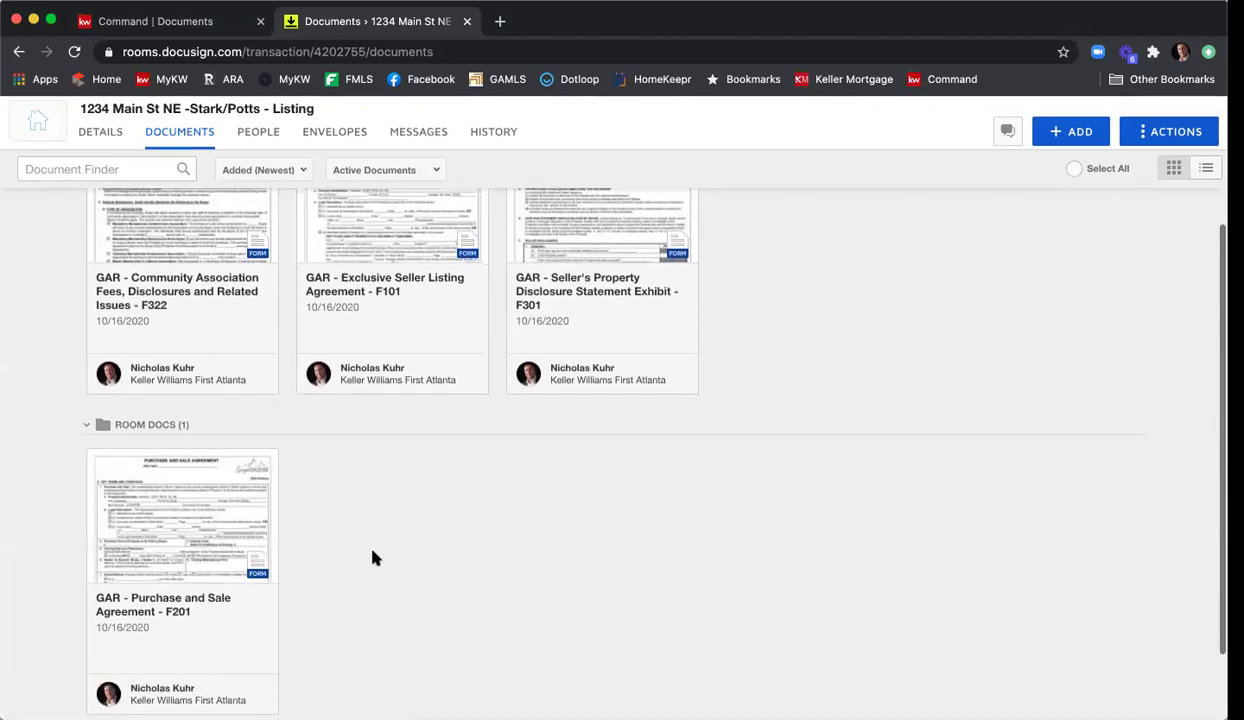
click(165, 522)
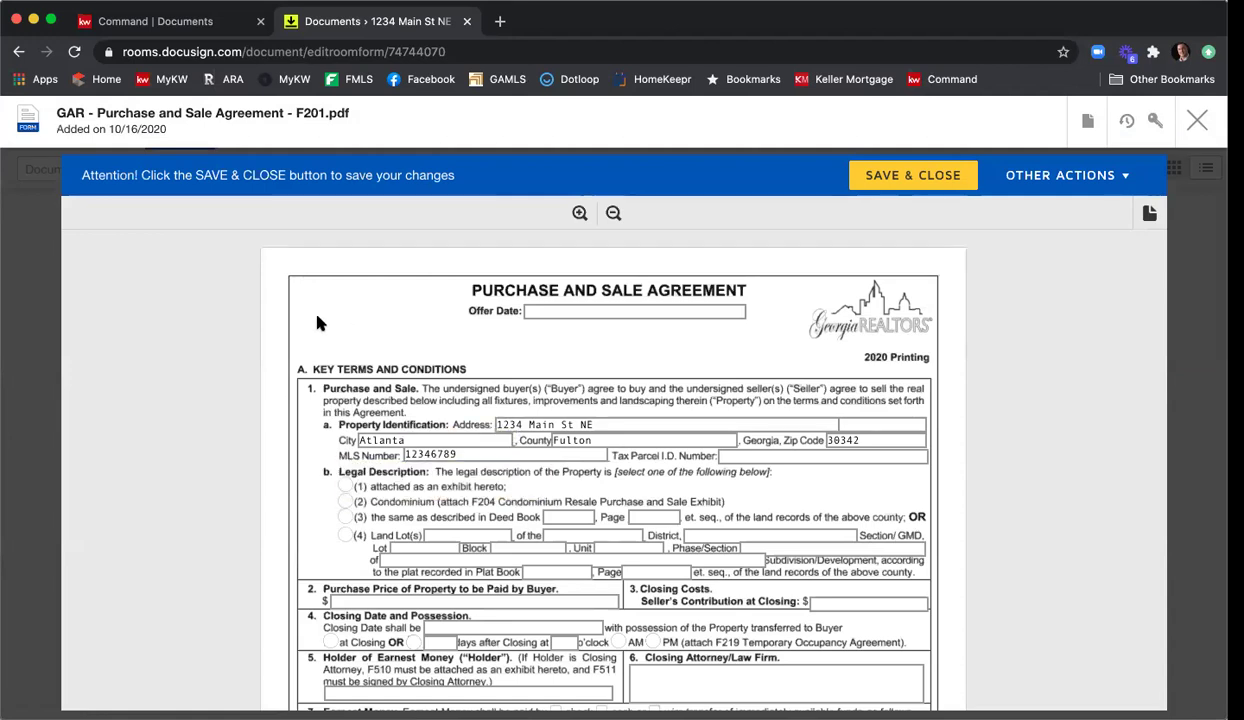
Step: Enter 10/16/2020 as the Offer Date
click(558, 310)
text(10/16/)
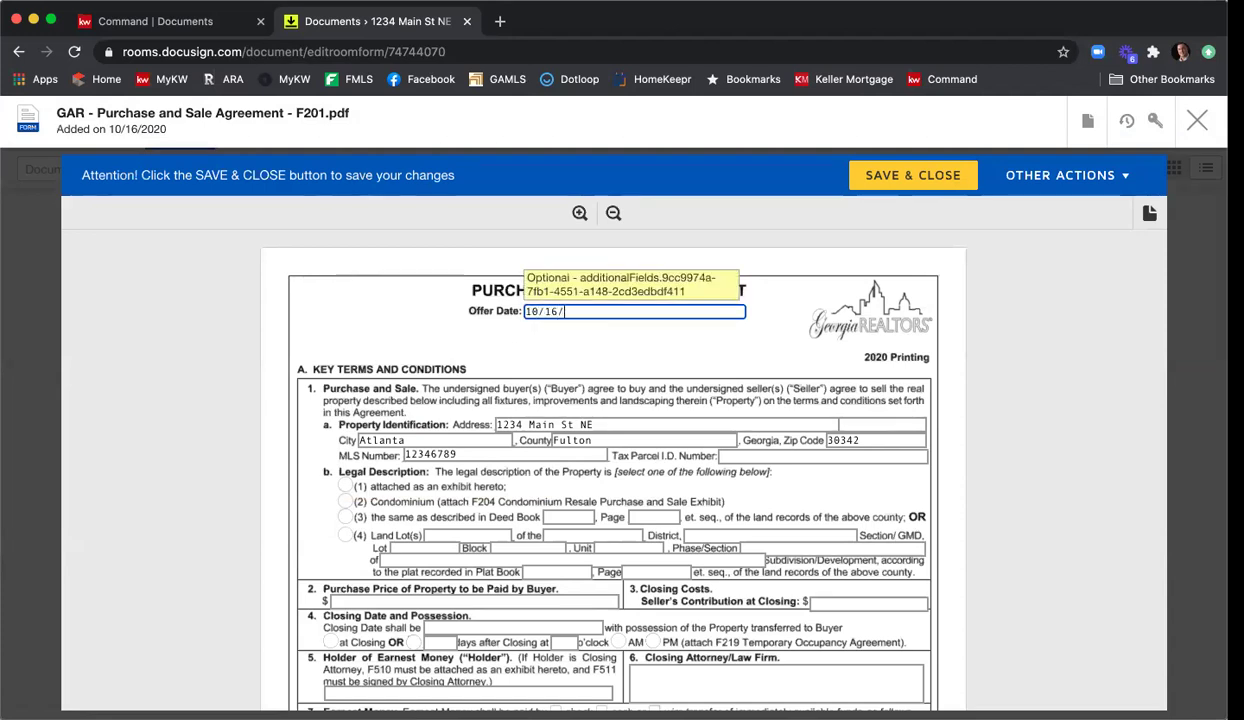
text(2020)
scroll(430, 364, down, 1)
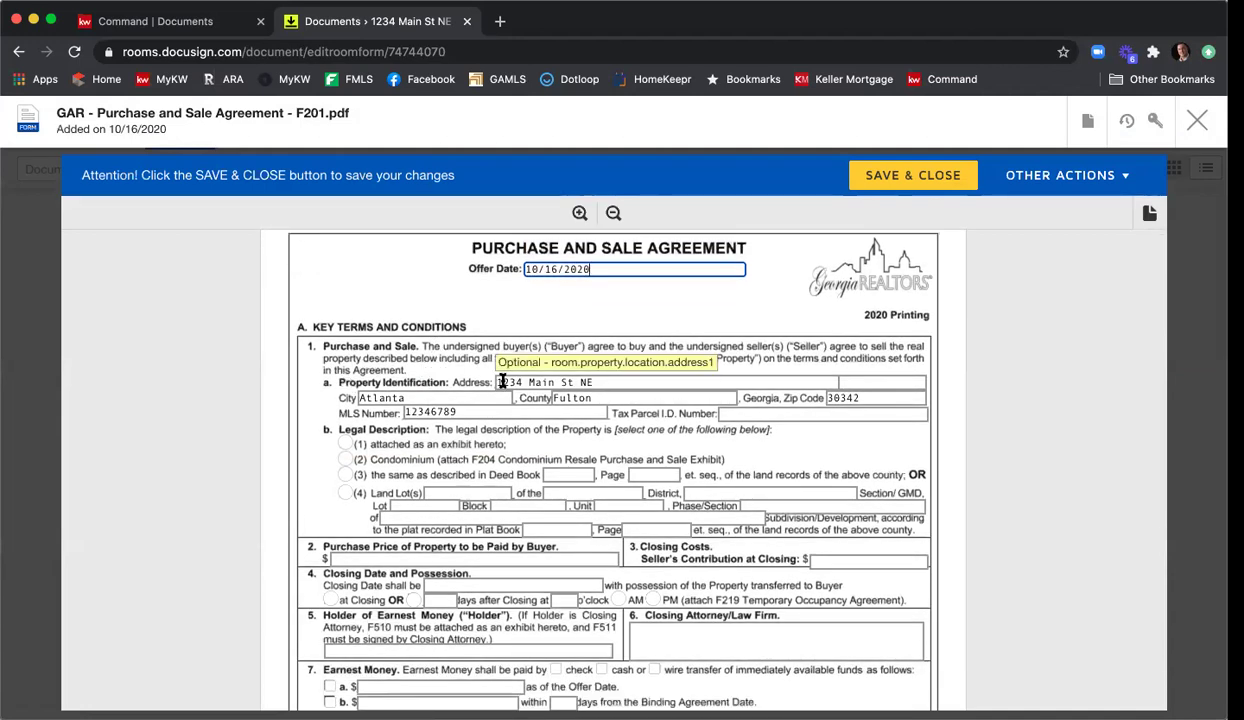
scroll(272, 331, down, 1)
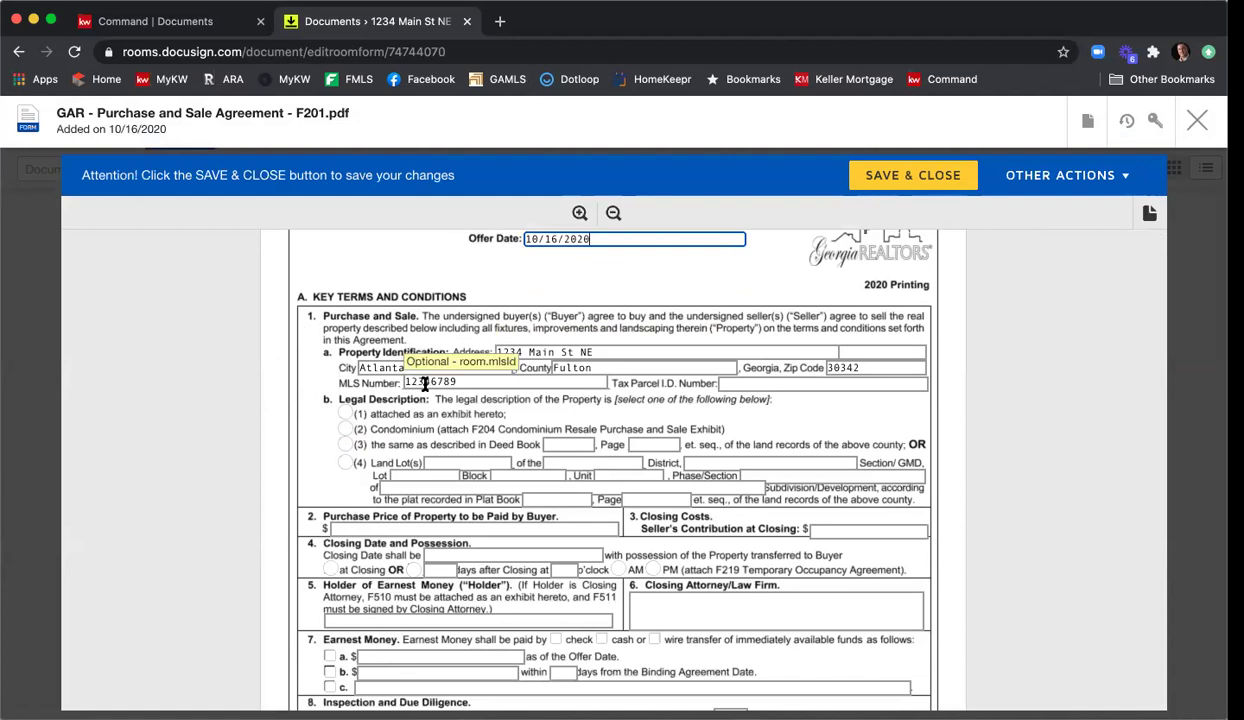
click(752, 384)
text(14)
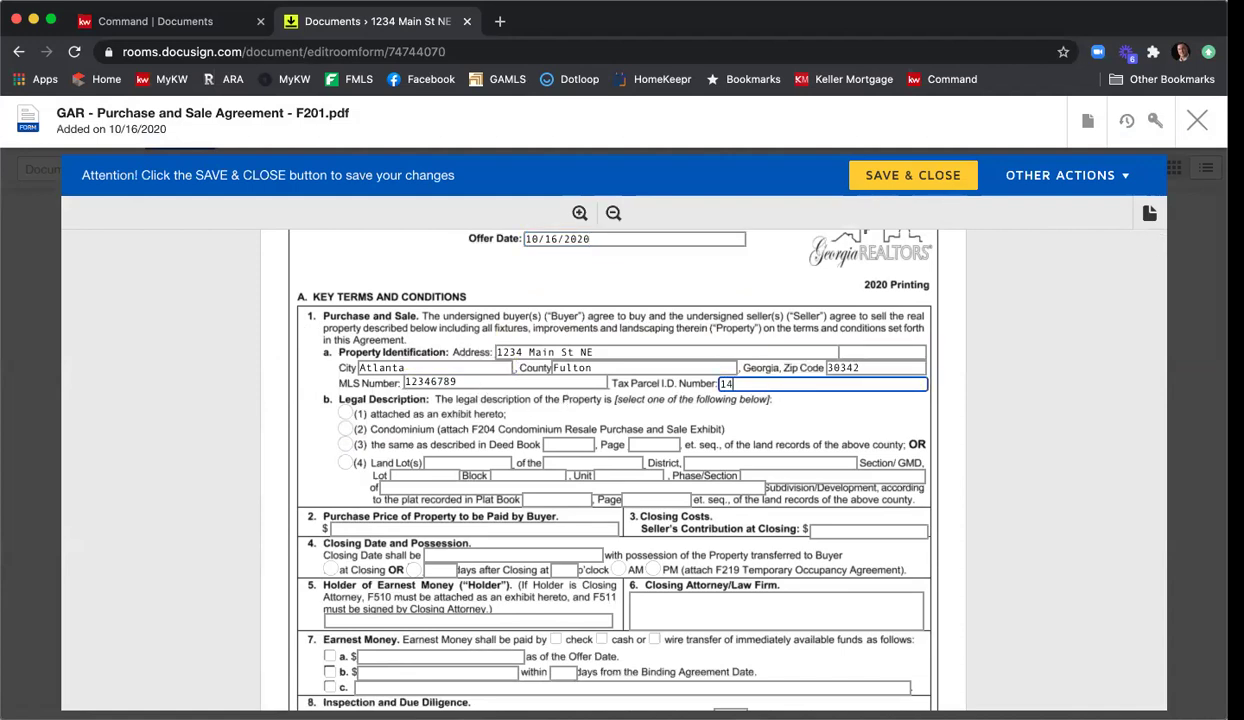
key(BackSpace)
key(BackSpace)
text(23456789)
click(352, 414)
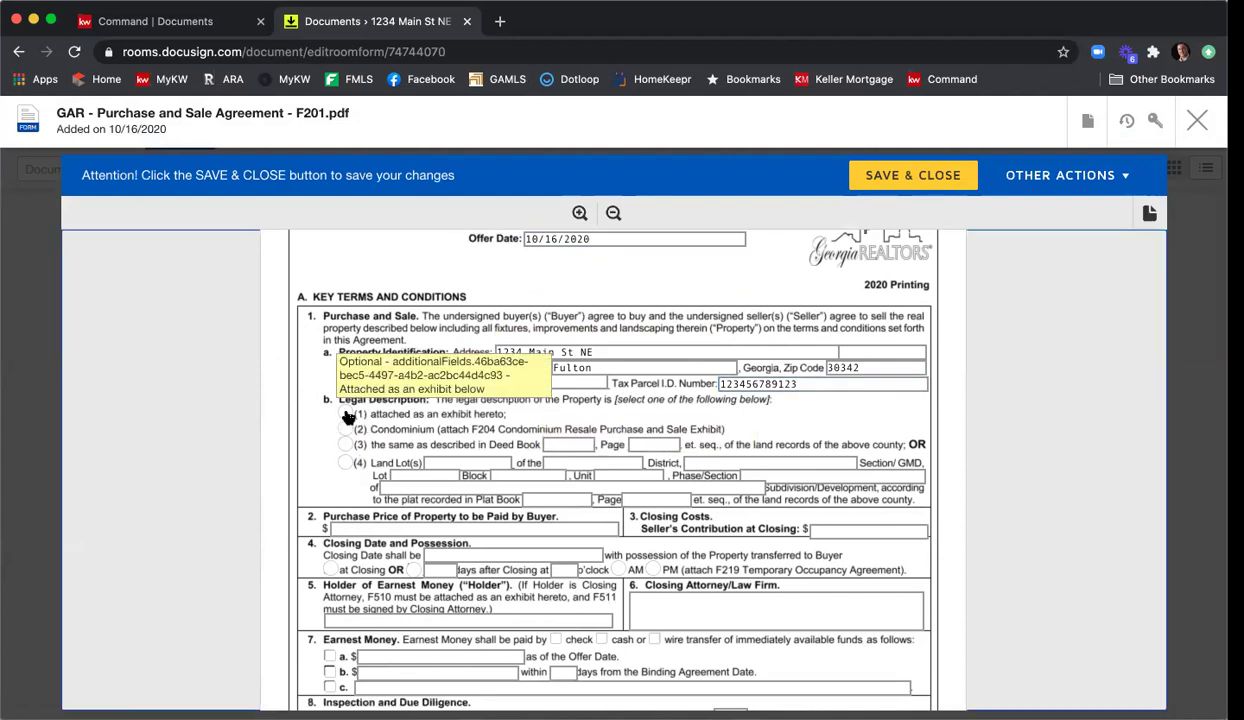
scroll(314, 400, down, 2)
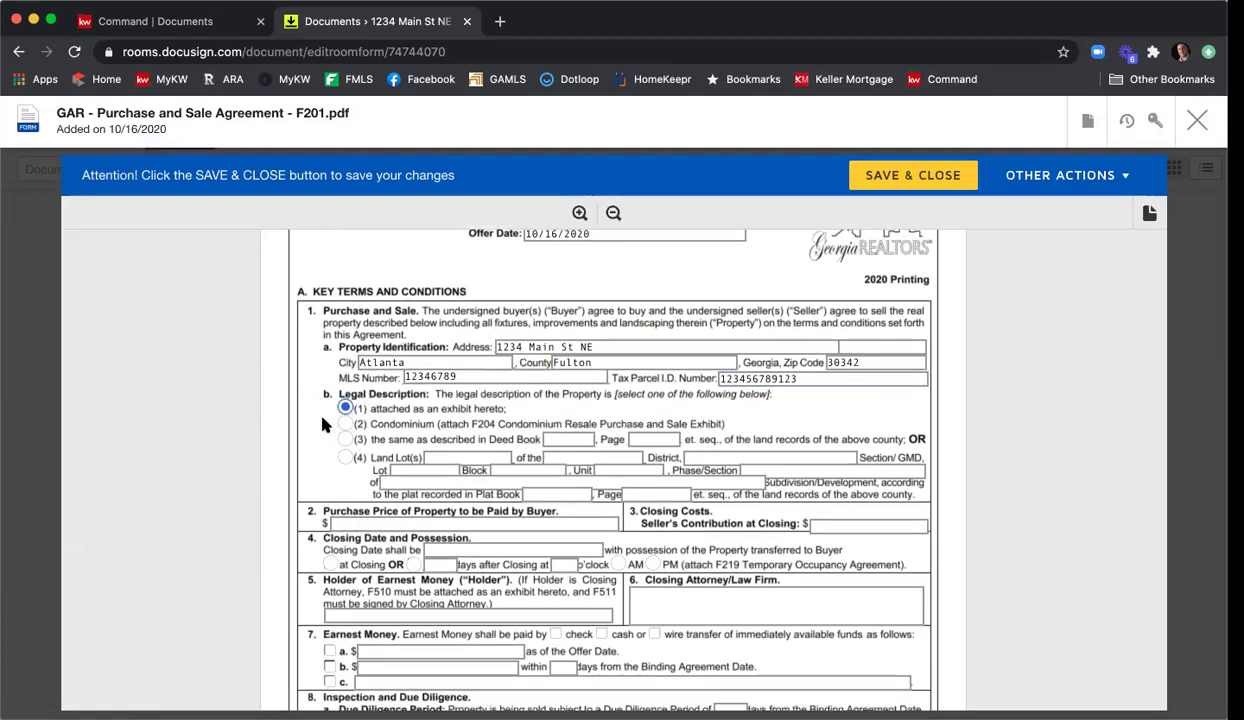
click(367, 445)
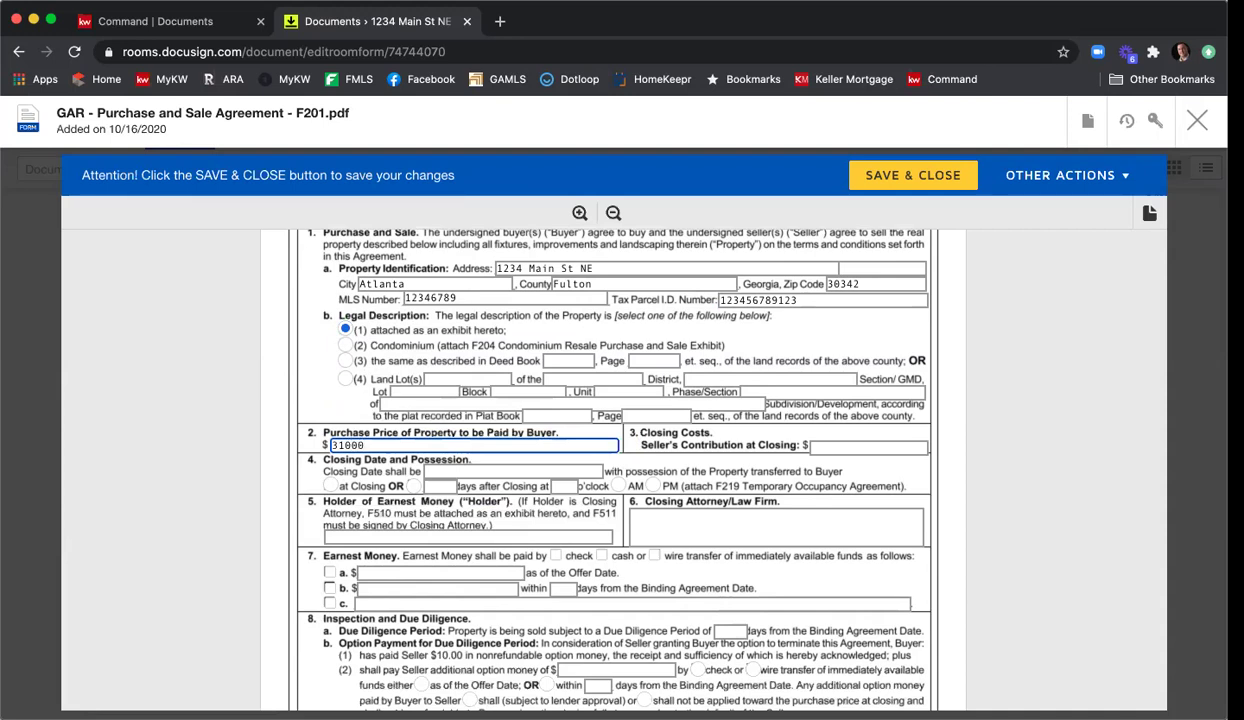
Step: Set the seller's $5000 contribution, closing date 11/16/2020, and buyer possession at Closing
click(868, 447)
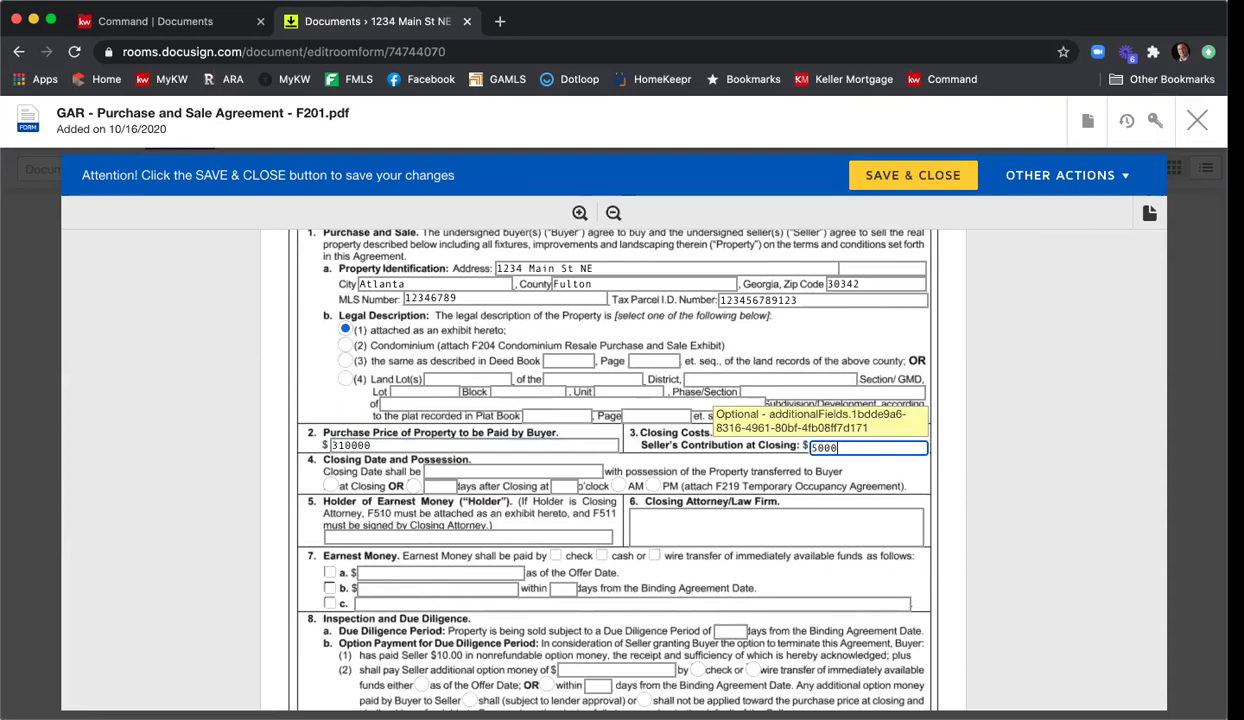
click(454, 470)
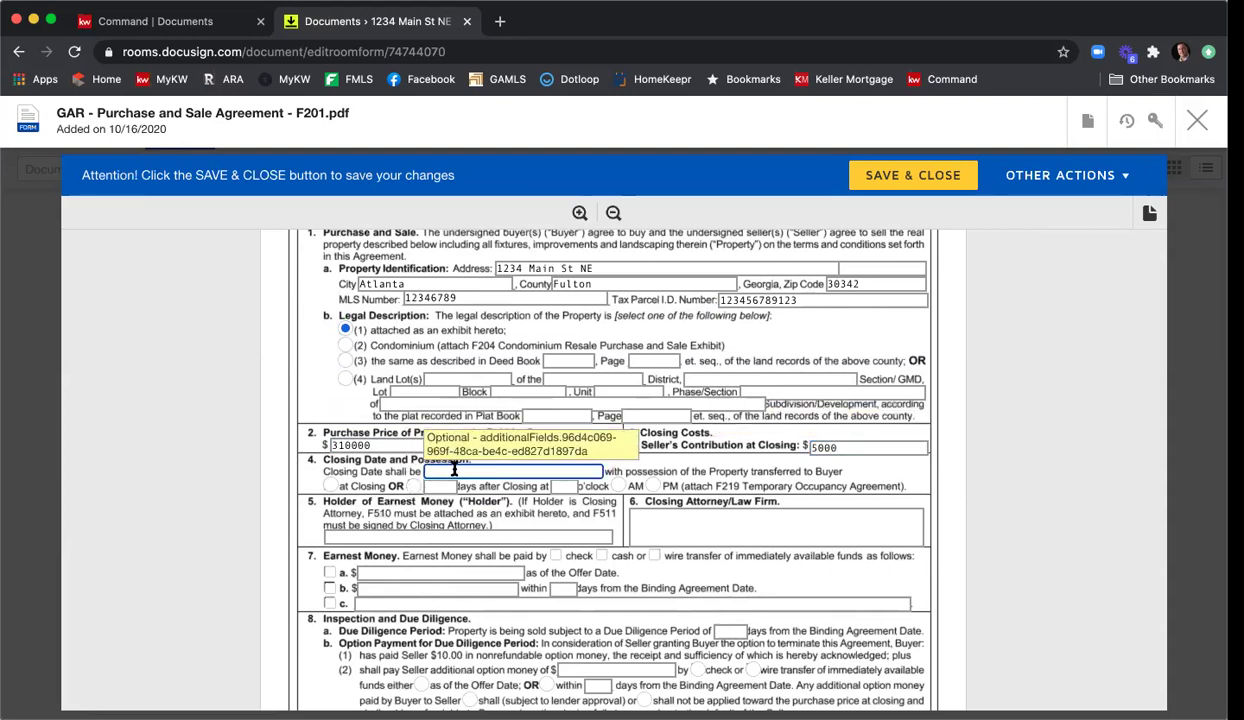
text(11/16/2020)
click(331, 486)
scroll(290, 470, down, 1)
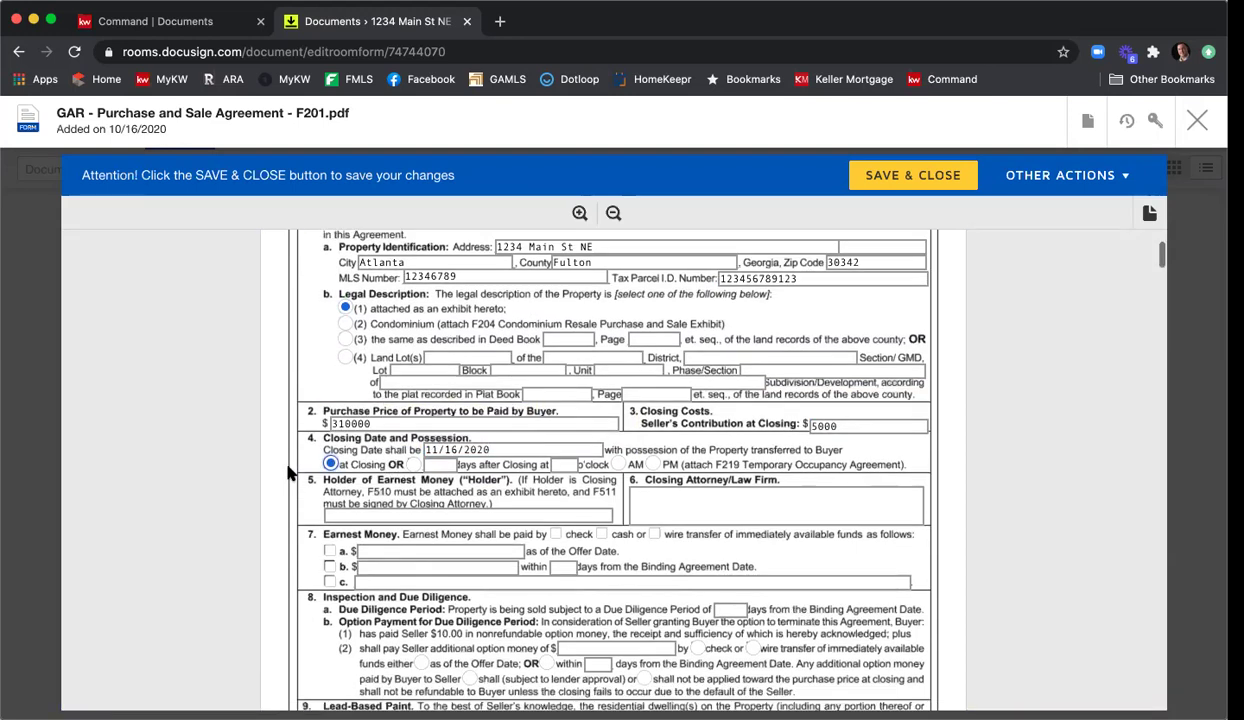
Step: Name KWFA as earnest money holder and C&B as closing attorney
click(390, 510)
text(KWFA)
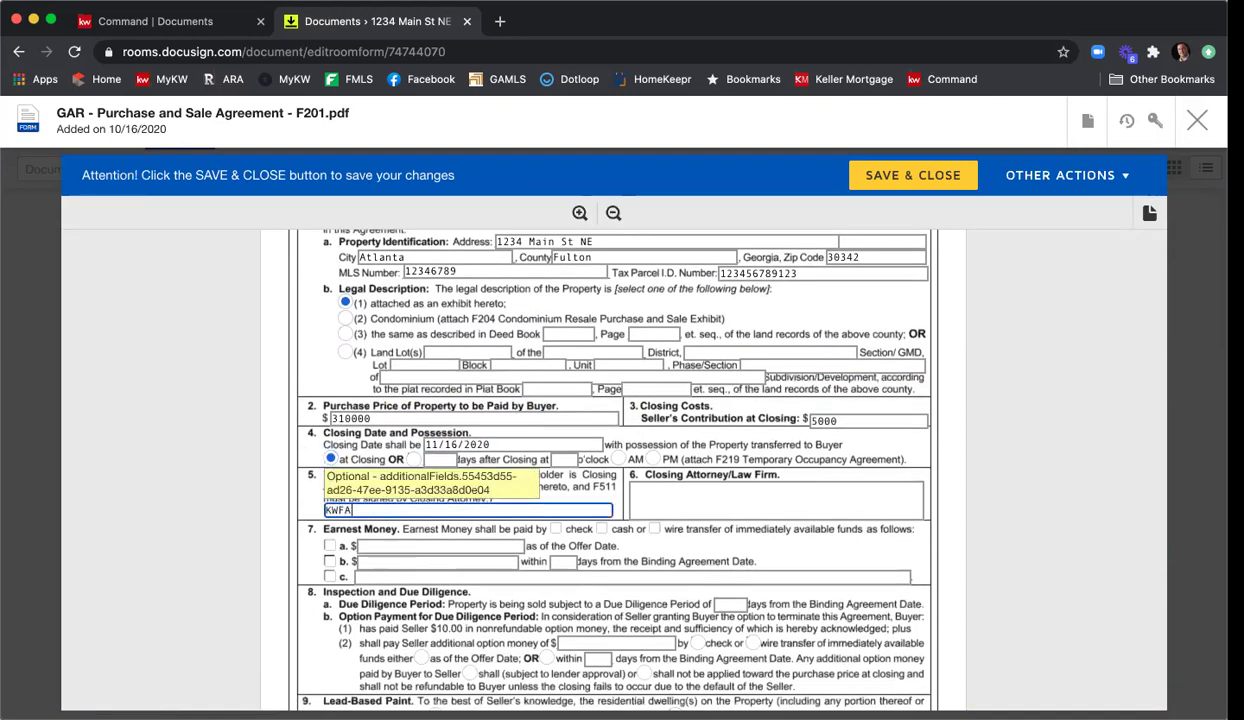
key(Tab)
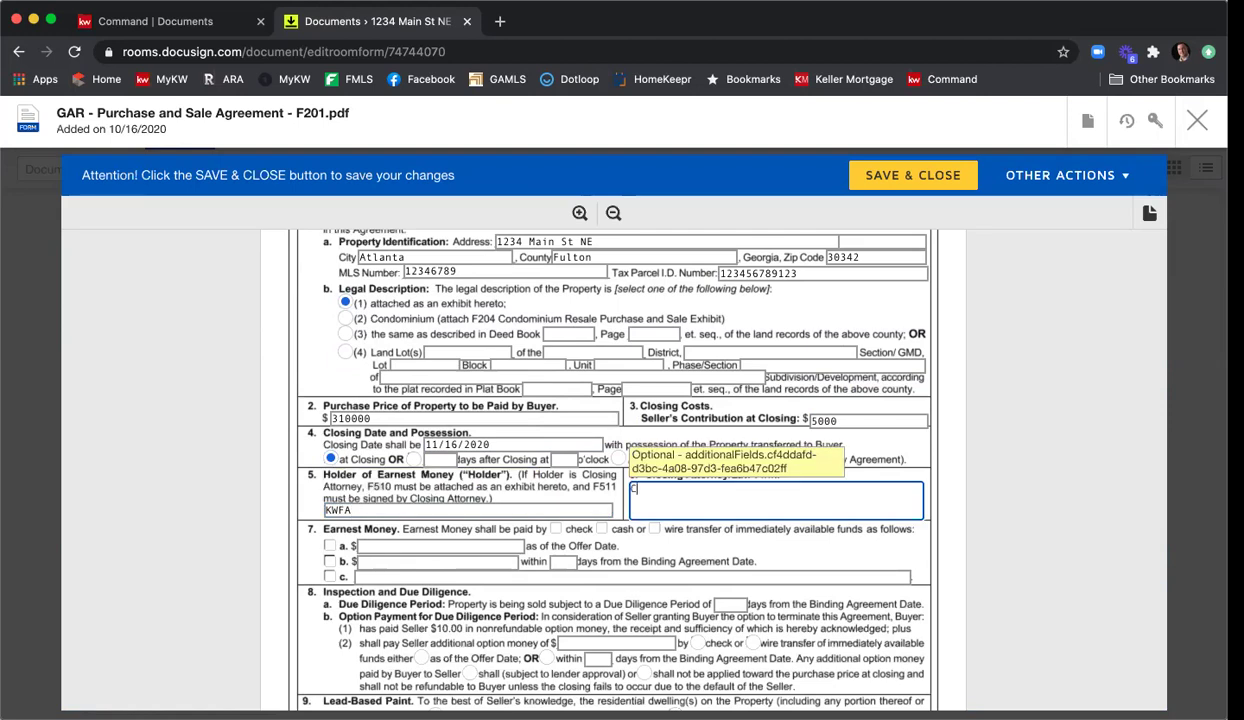
scroll(397, 514, down, 2)
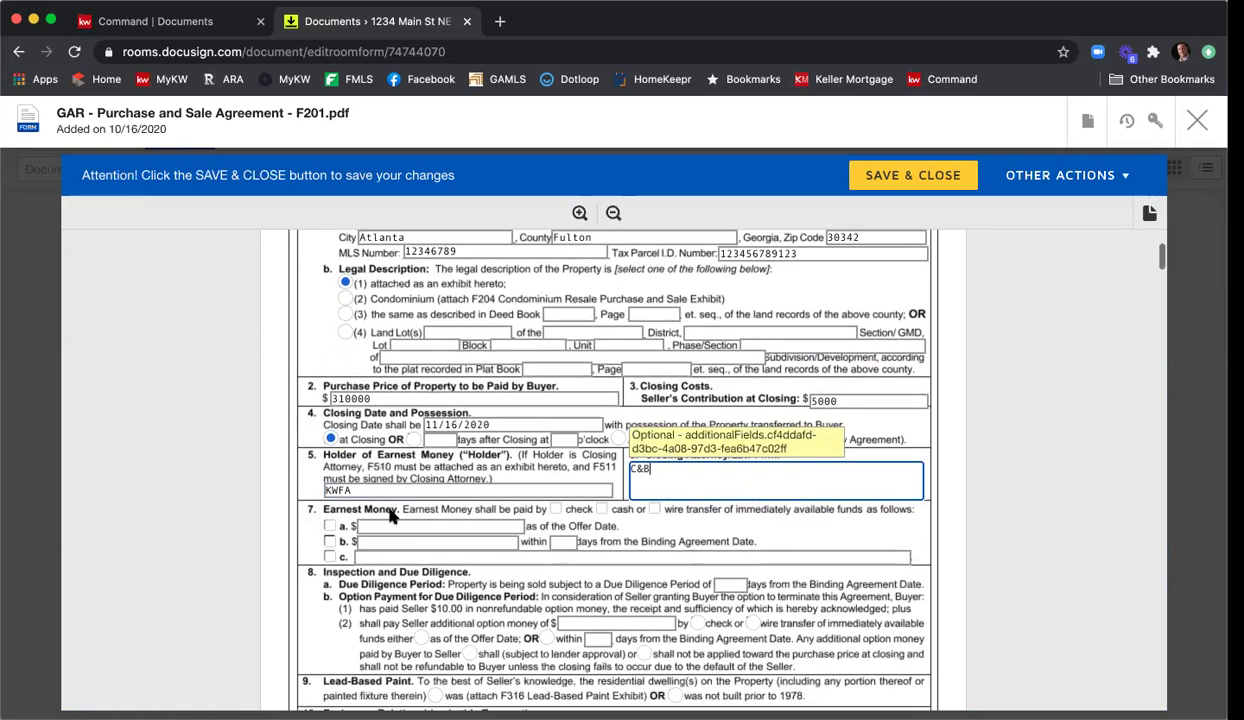
Step: Pay earnest money by check under option b, for $3100
click(557, 490)
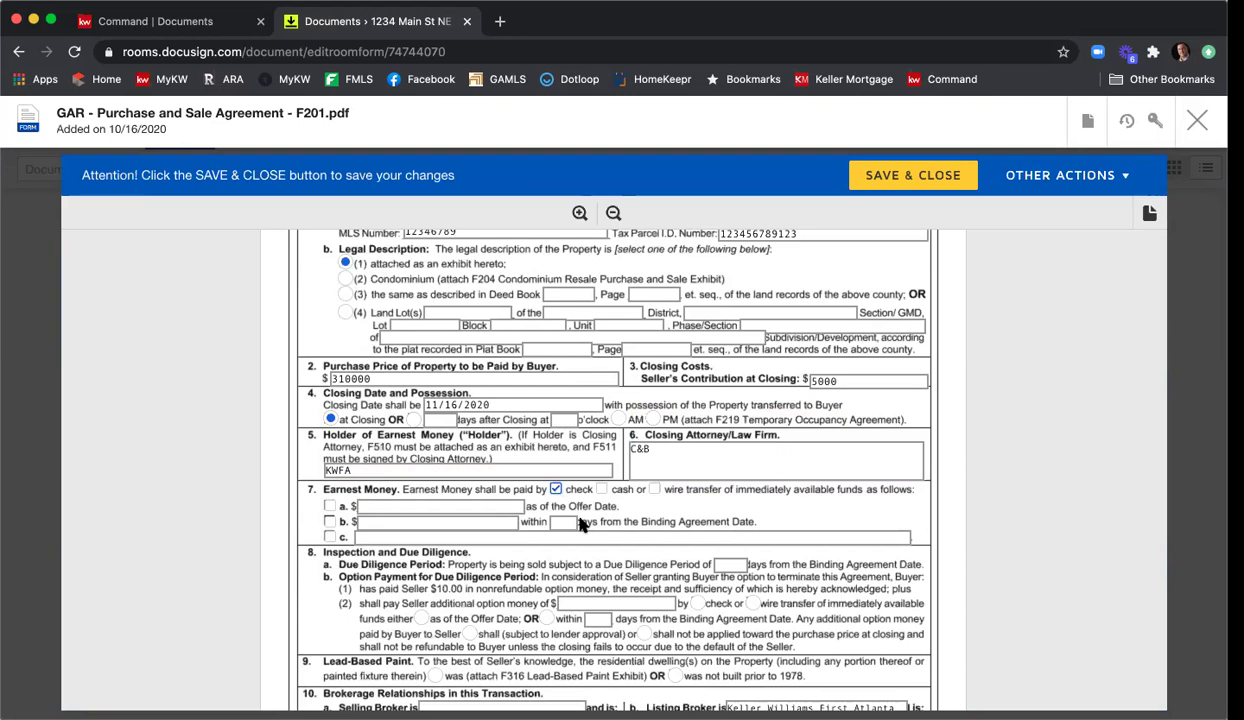
click(329, 522)
click(430, 520)
text(3100)
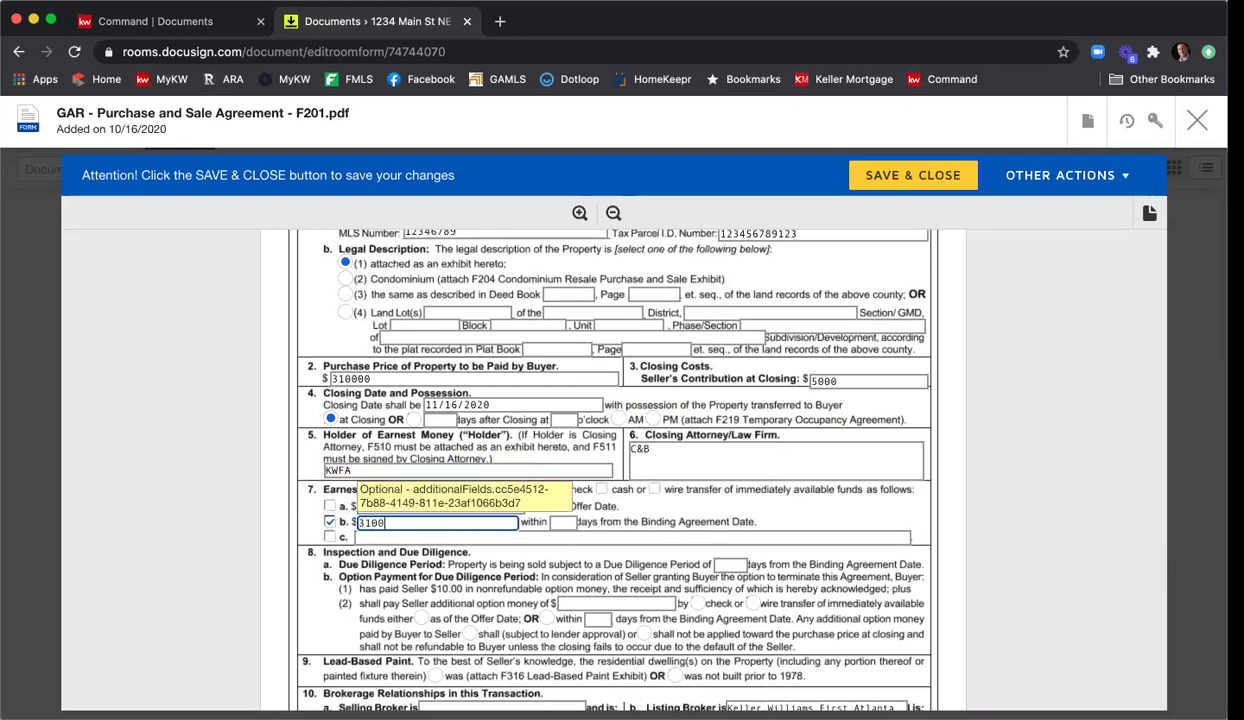
key(Tab)
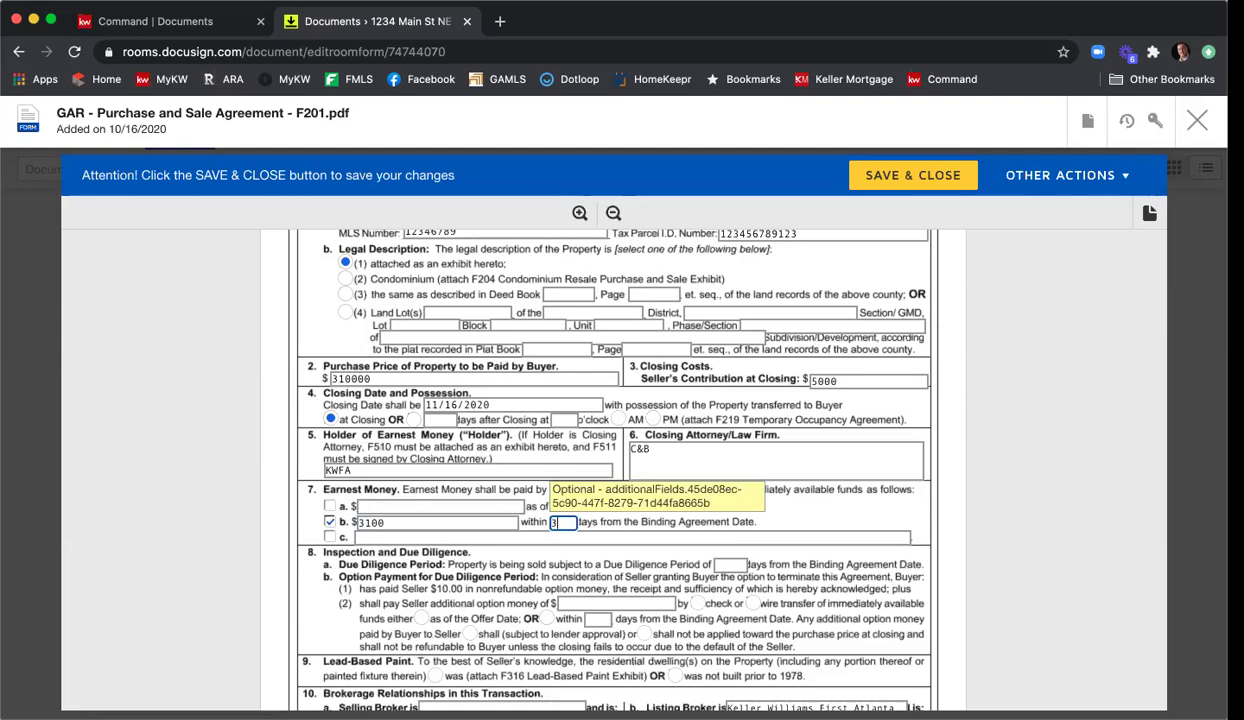
scroll(815, 476, down, 3)
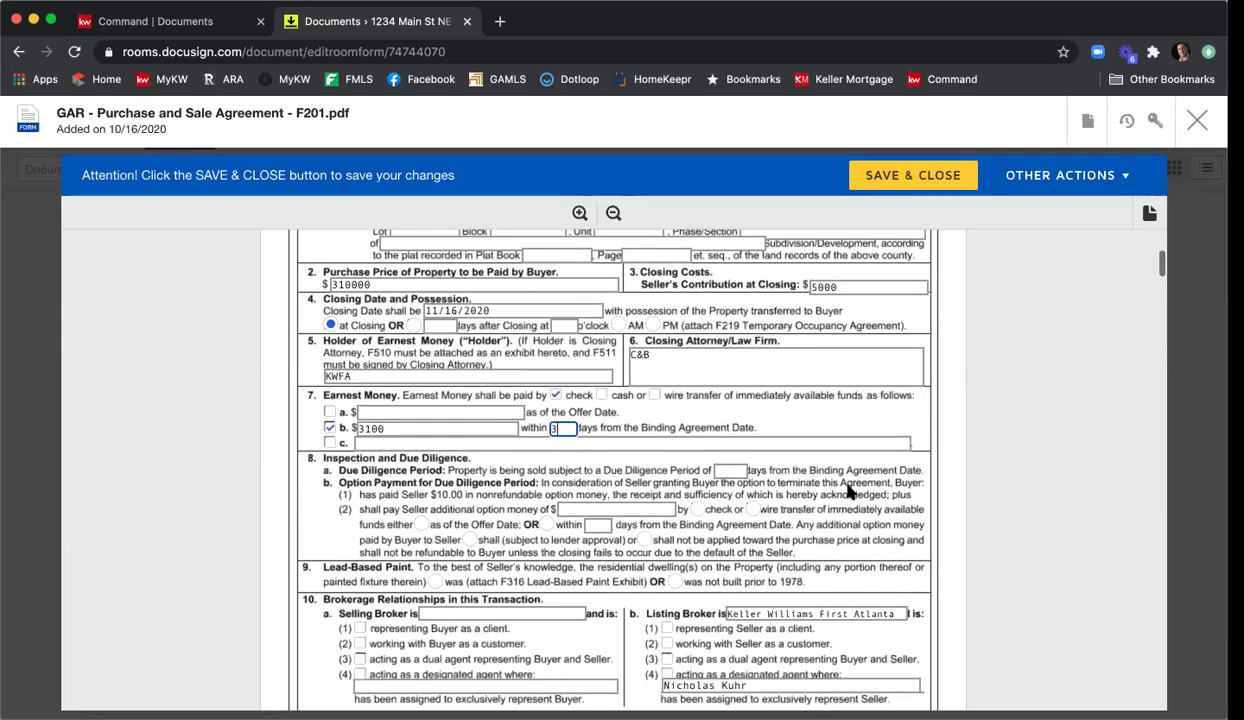
Step: Set a 10-day Due Diligence Period and mark the home as not built before 1978
click(729, 444)
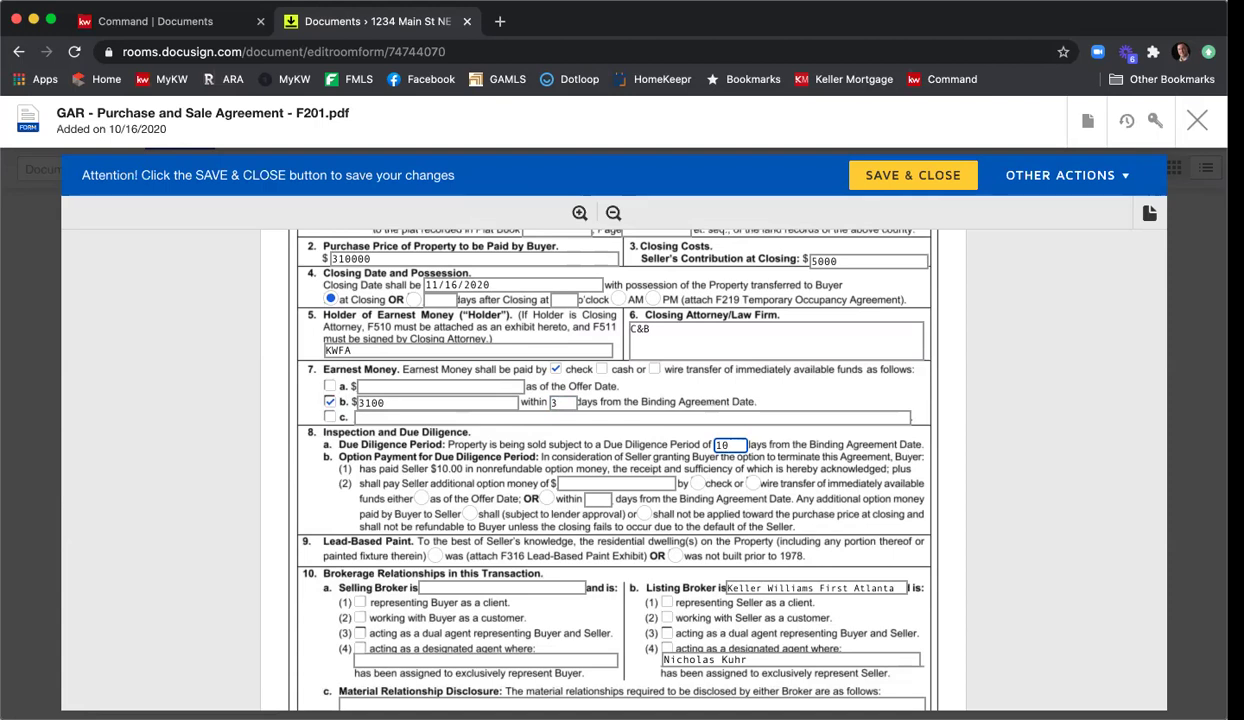
scroll(769, 464, down, 2)
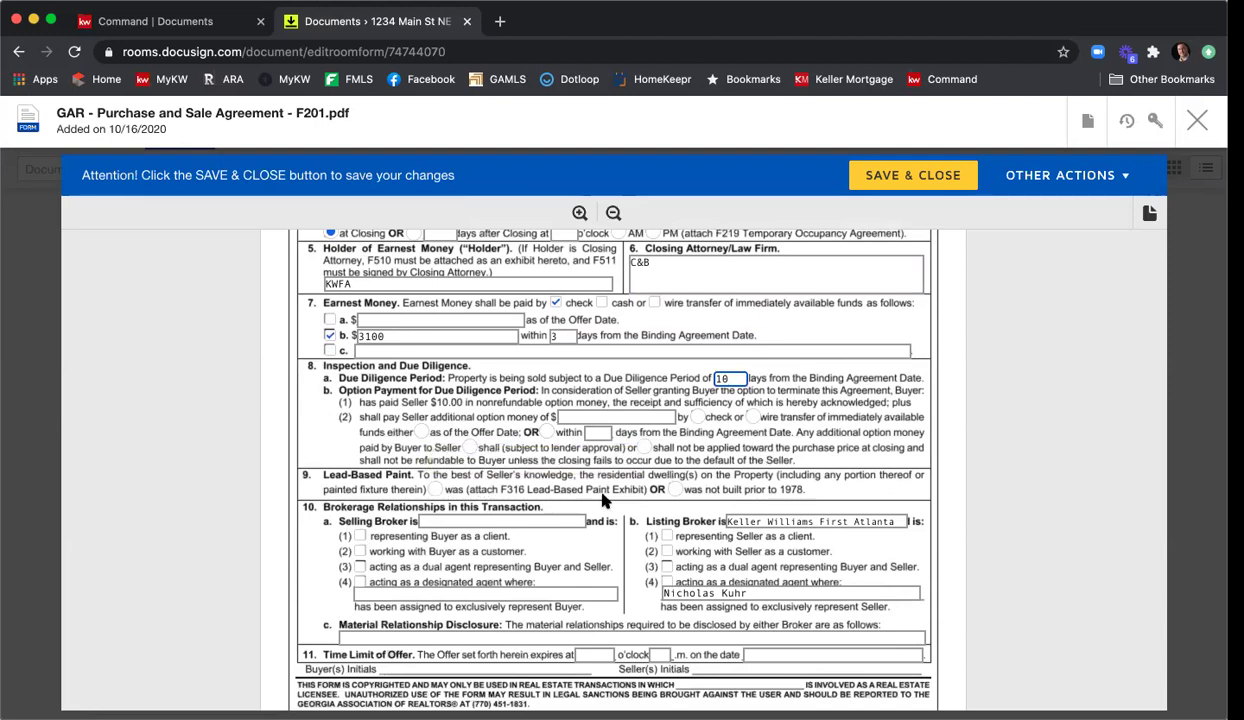
click(675, 490)
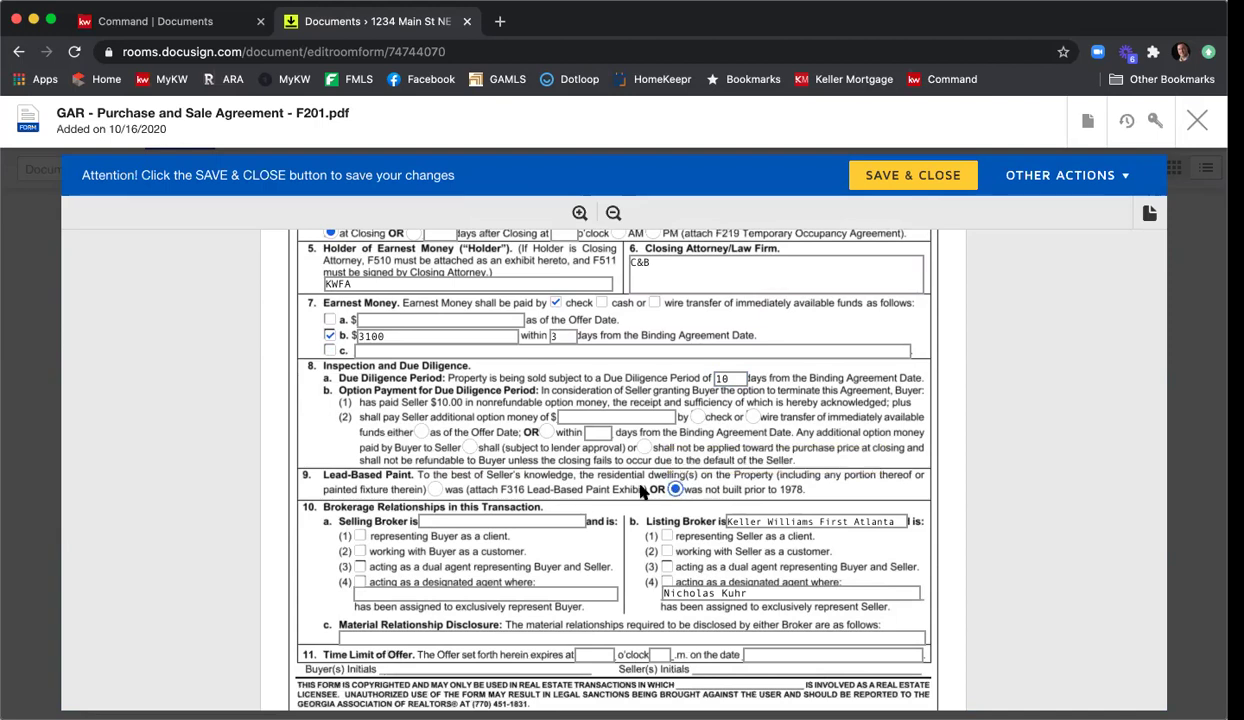
scroll(603, 486, down, 1)
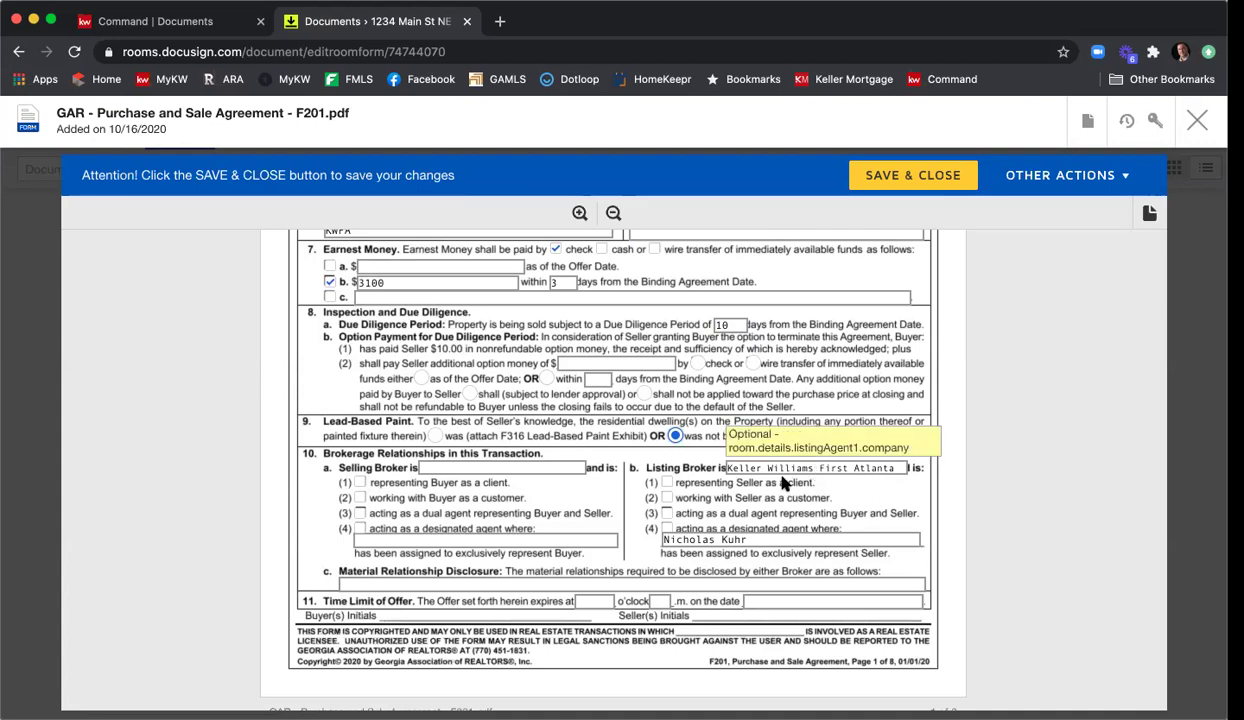
Step: Mark the listing broker as the seller's and Harry Norman as the buyer's selling broker
click(667, 484)
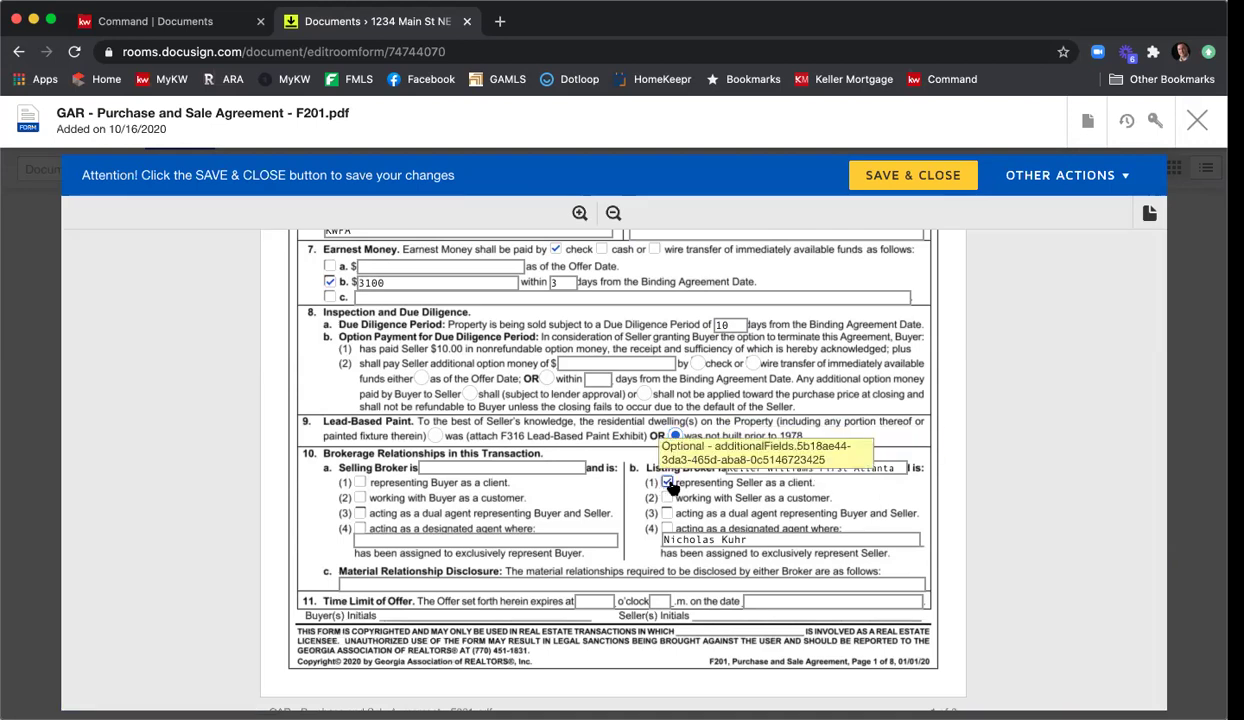
click(494, 470)
text(Harry Norman)
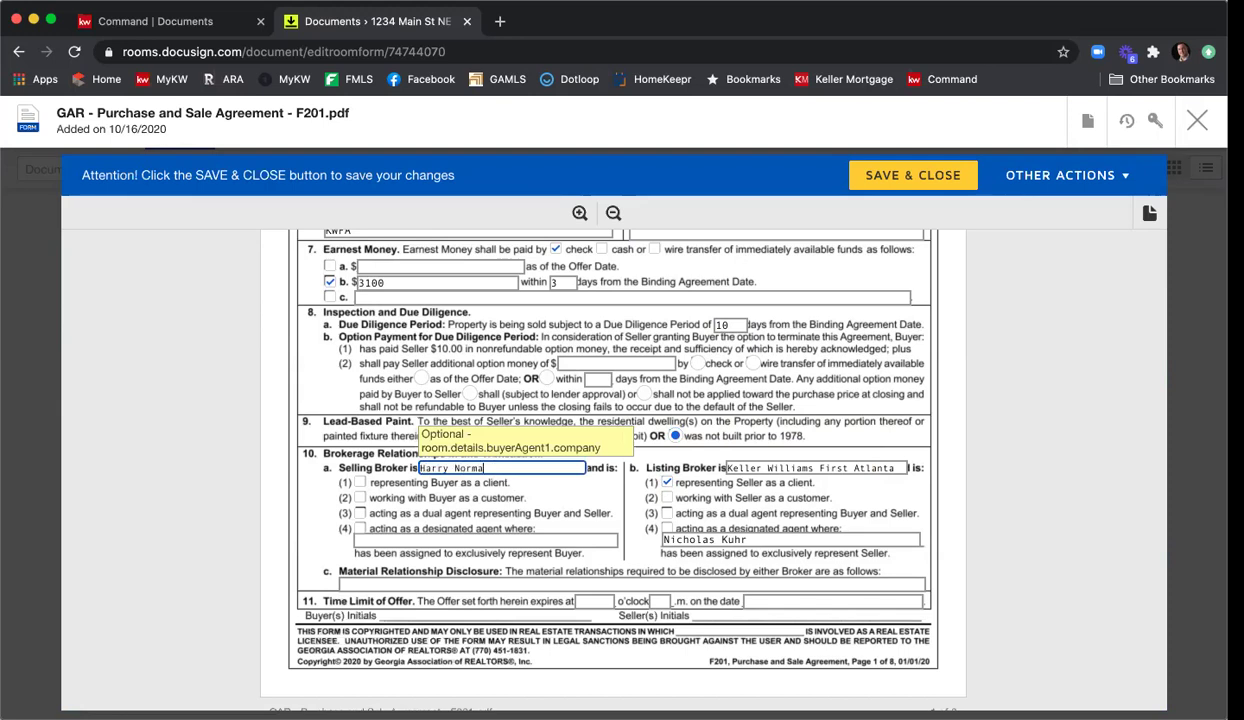
click(360, 483)
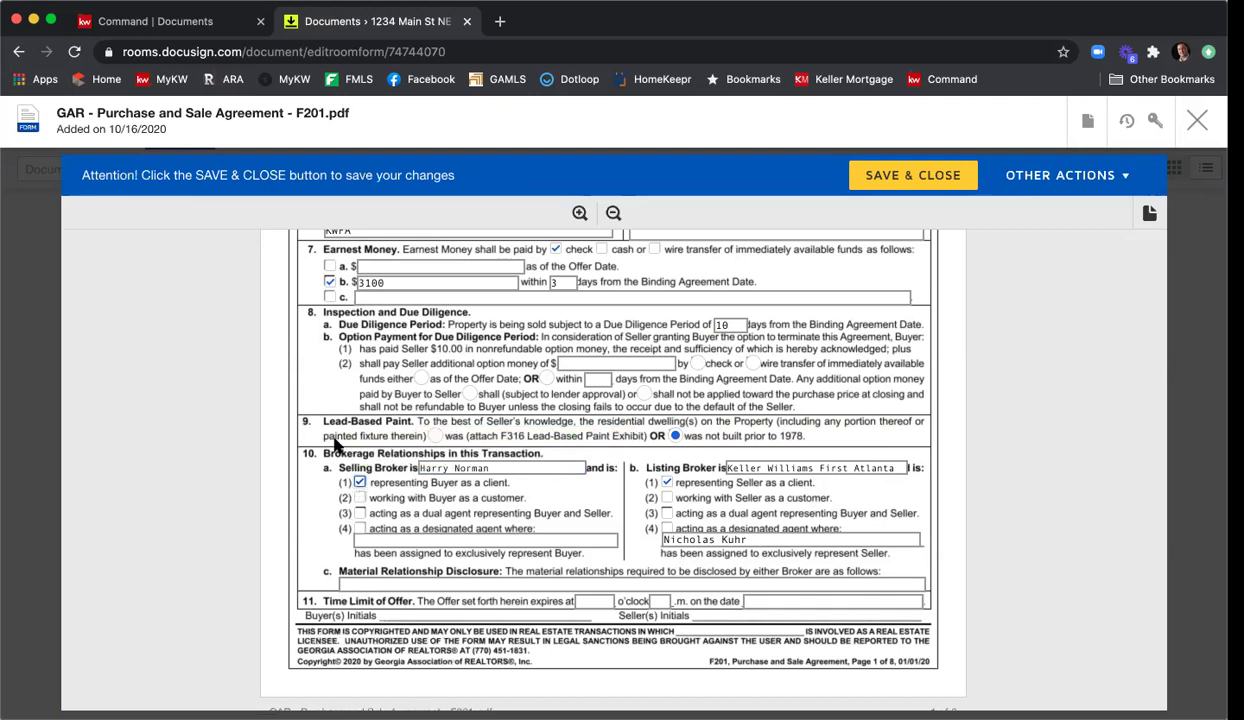
Step: Enter N/A as the Material Relationship Disclosure
scroll(364, 468, down, 2)
click(383, 540)
text(N?A)
key(BackSpace)
key(BackSpace)
text(/A)
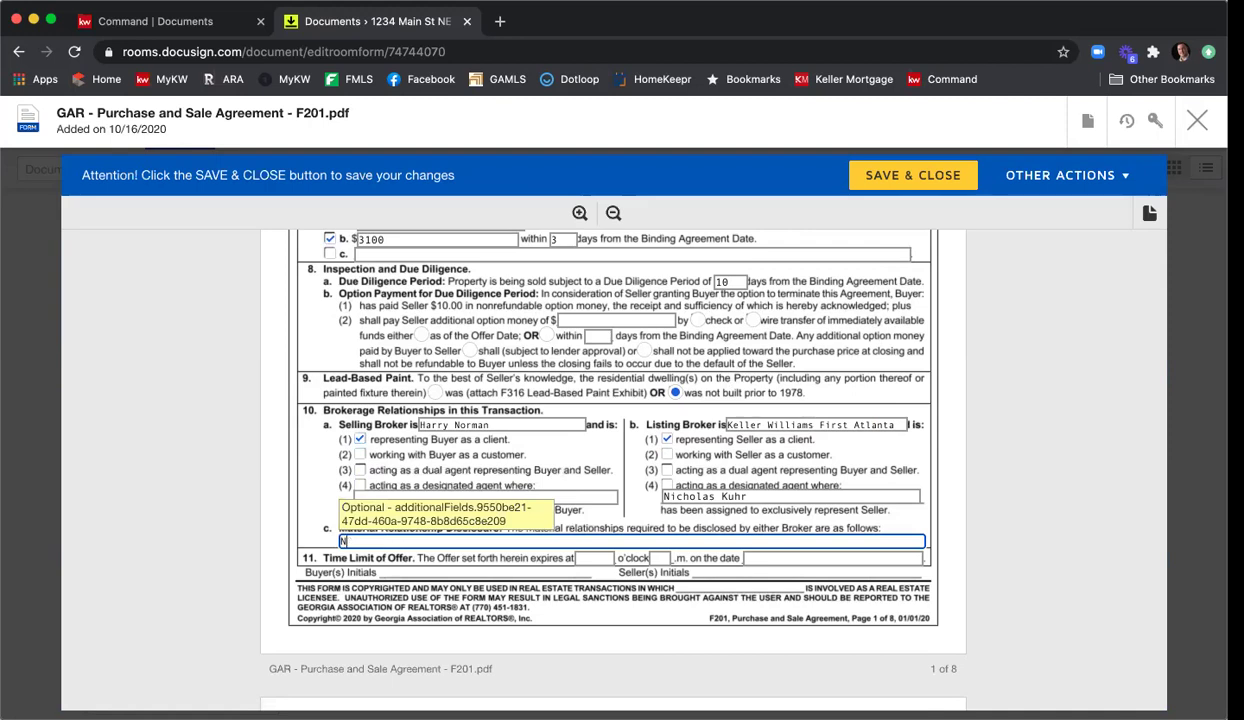
Step: Set the offer to expire at 11 a.m. on 10/17/2020
click(592, 558)
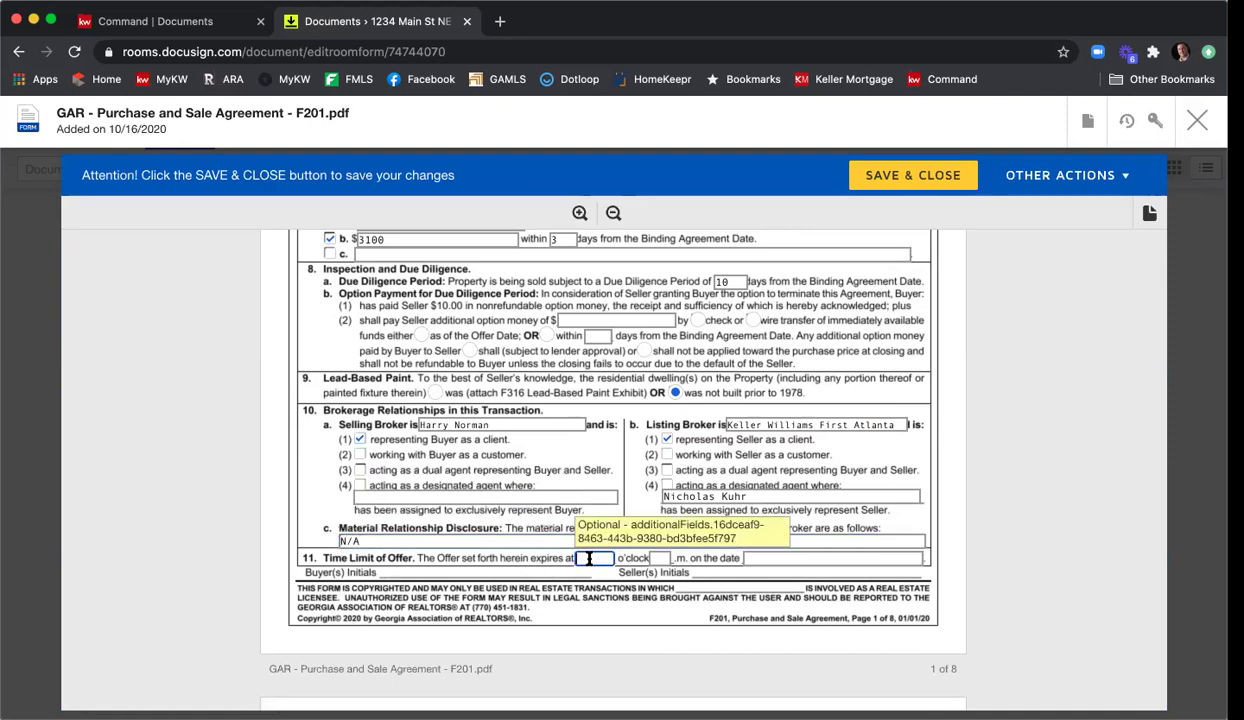
text(11)
key(Tab)
text(a)
key(Tab)
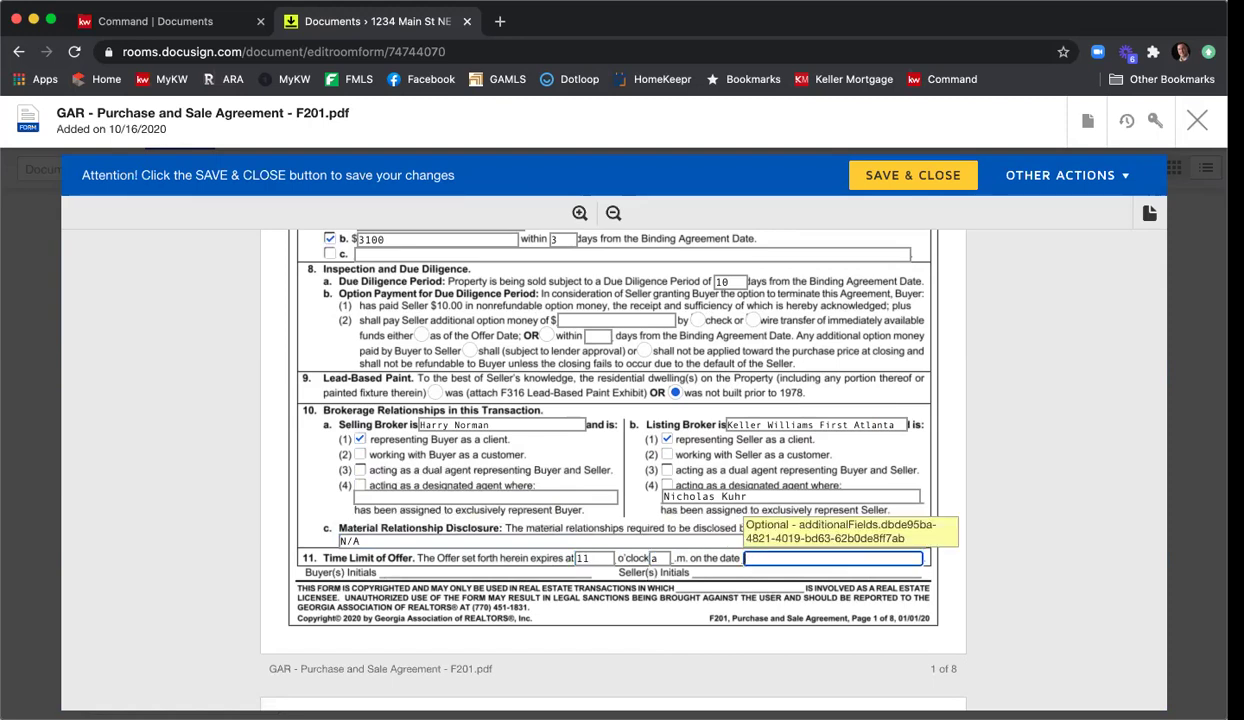
text(10/17/2020)
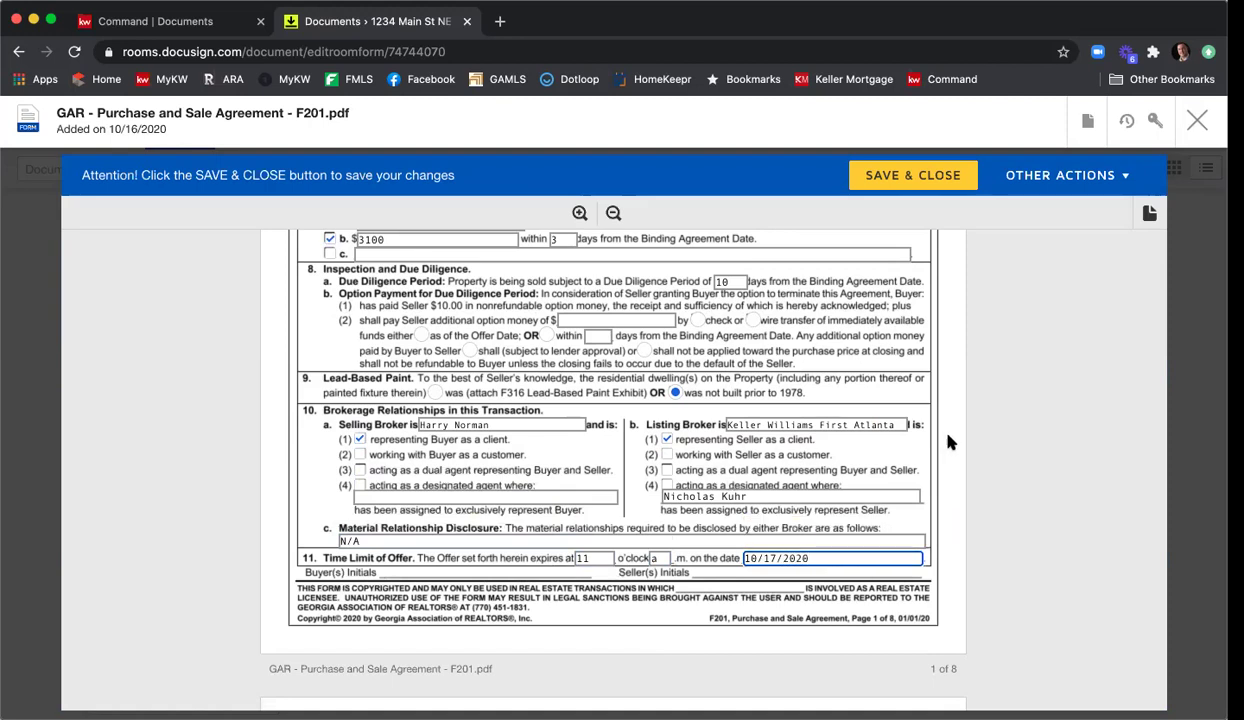
Step: Scroll down to the Exhibits and Addenda list on page 7
scroll(948, 440, down, 2)
scroll(948, 440, down, 15)
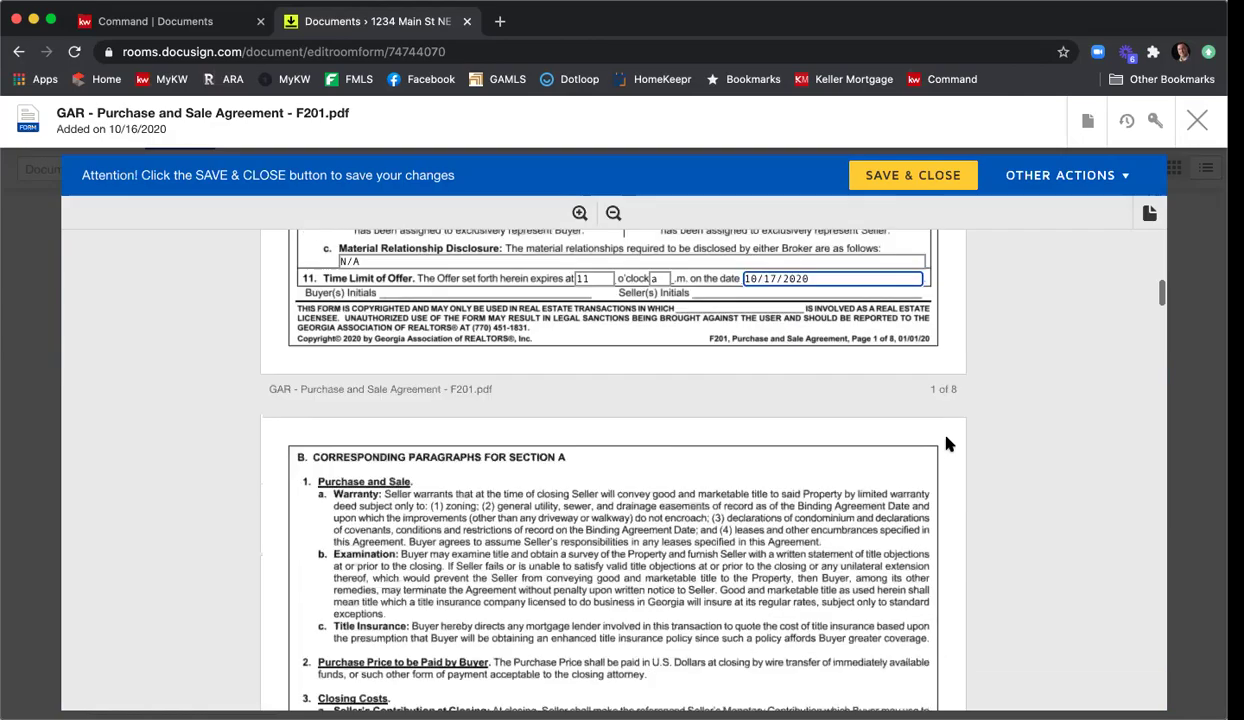
scroll(948, 441, down, 20)
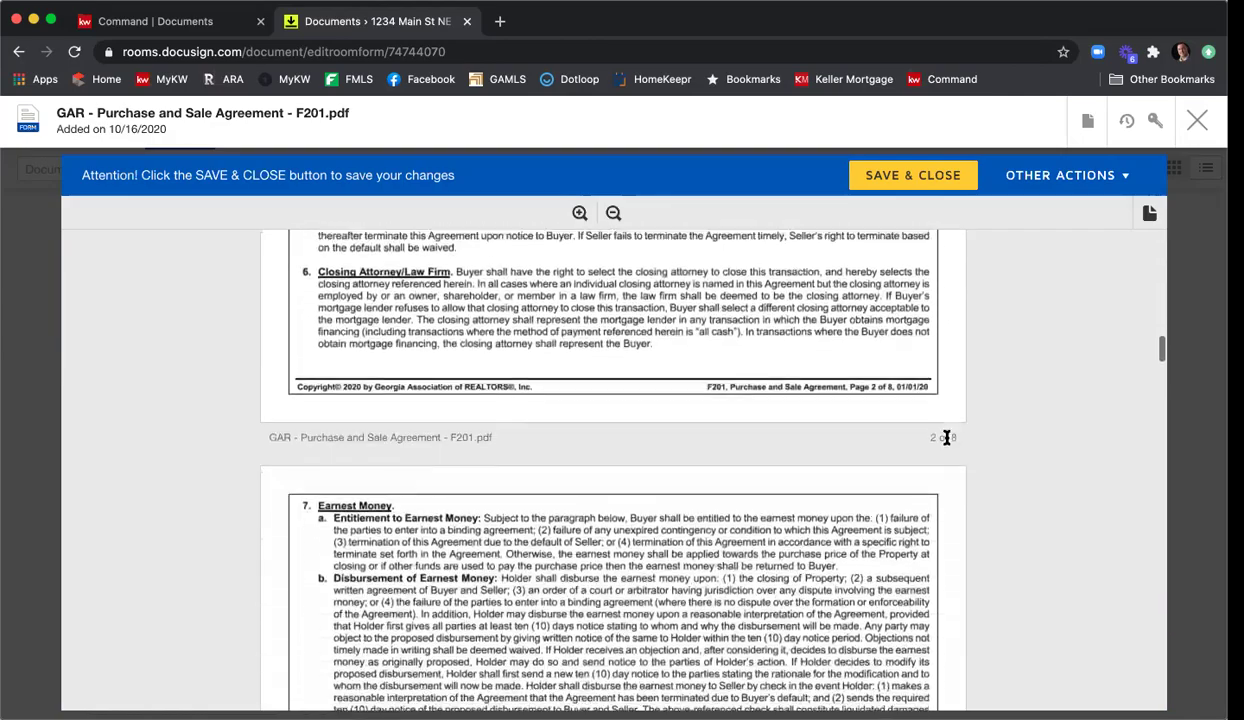
scroll(948, 441, down, 20)
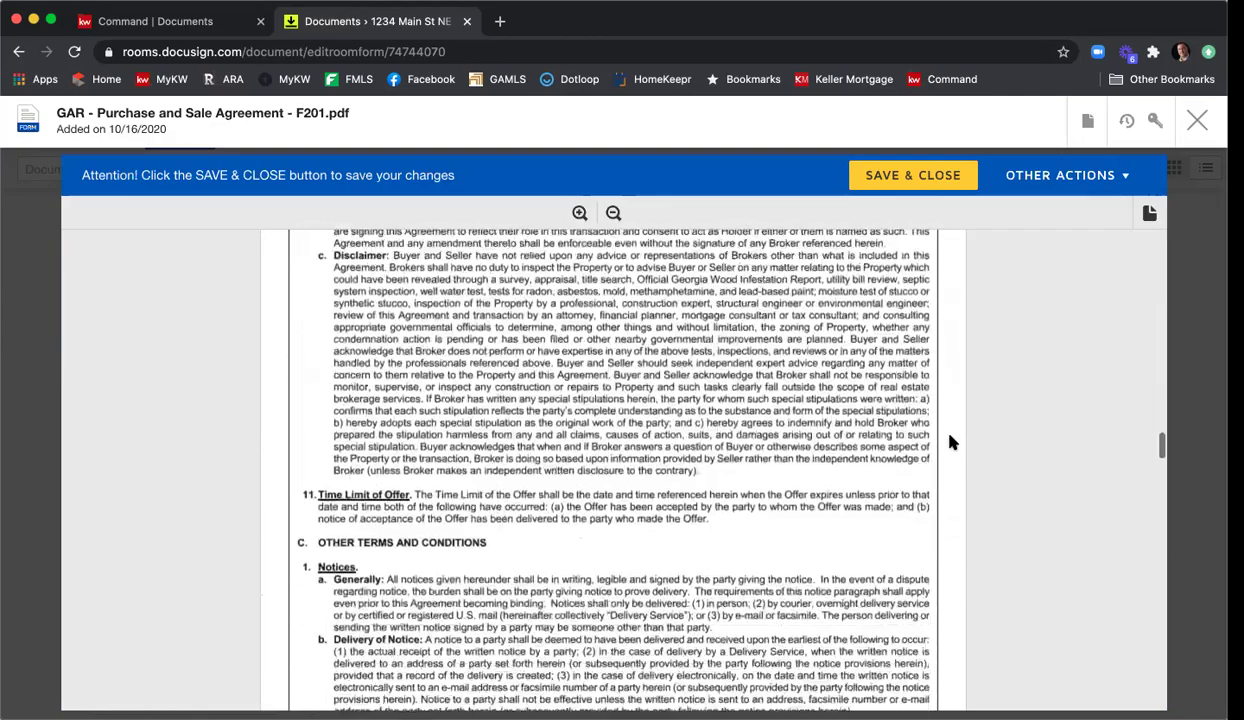
scroll(951, 442, down, 20)
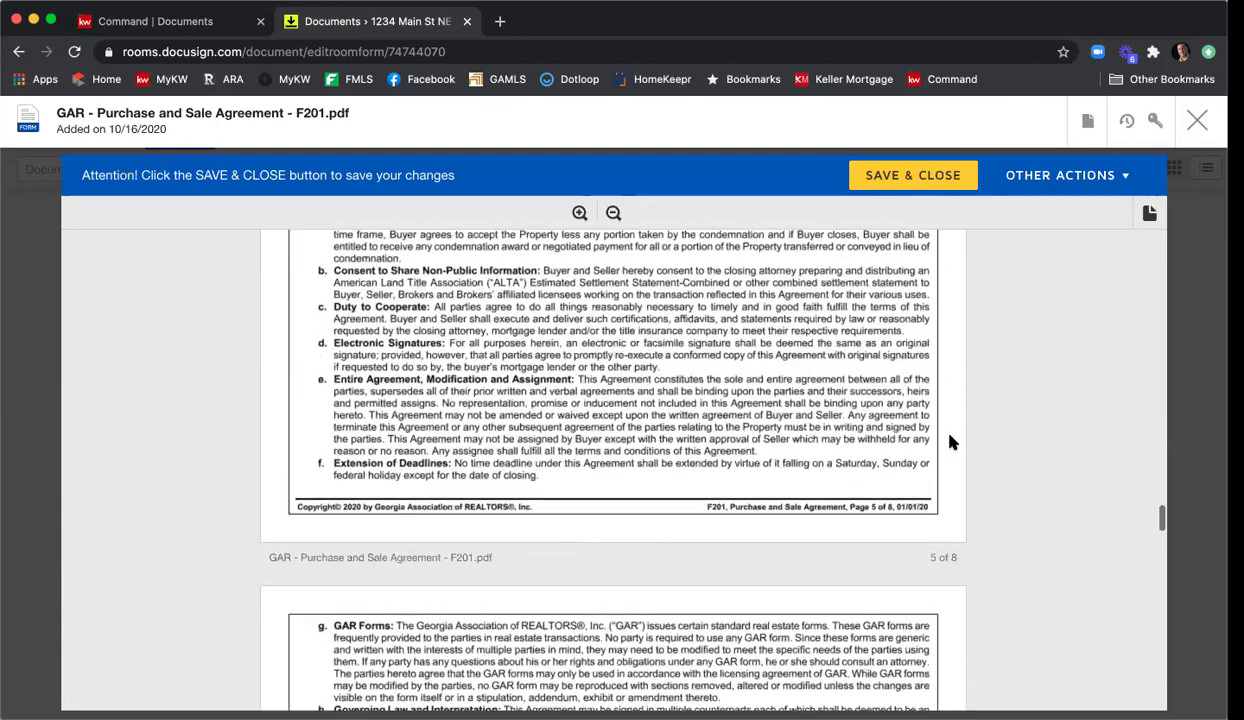
scroll(951, 442, down, 20)
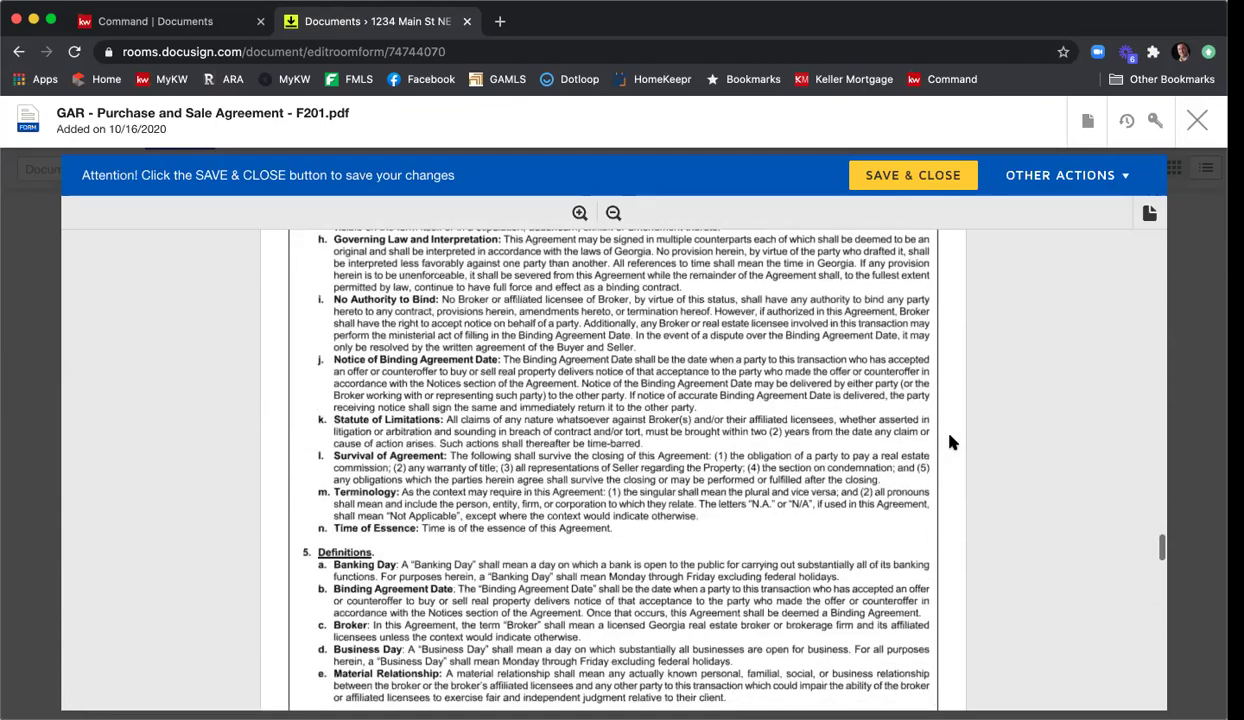
scroll(951, 442, down, 5)
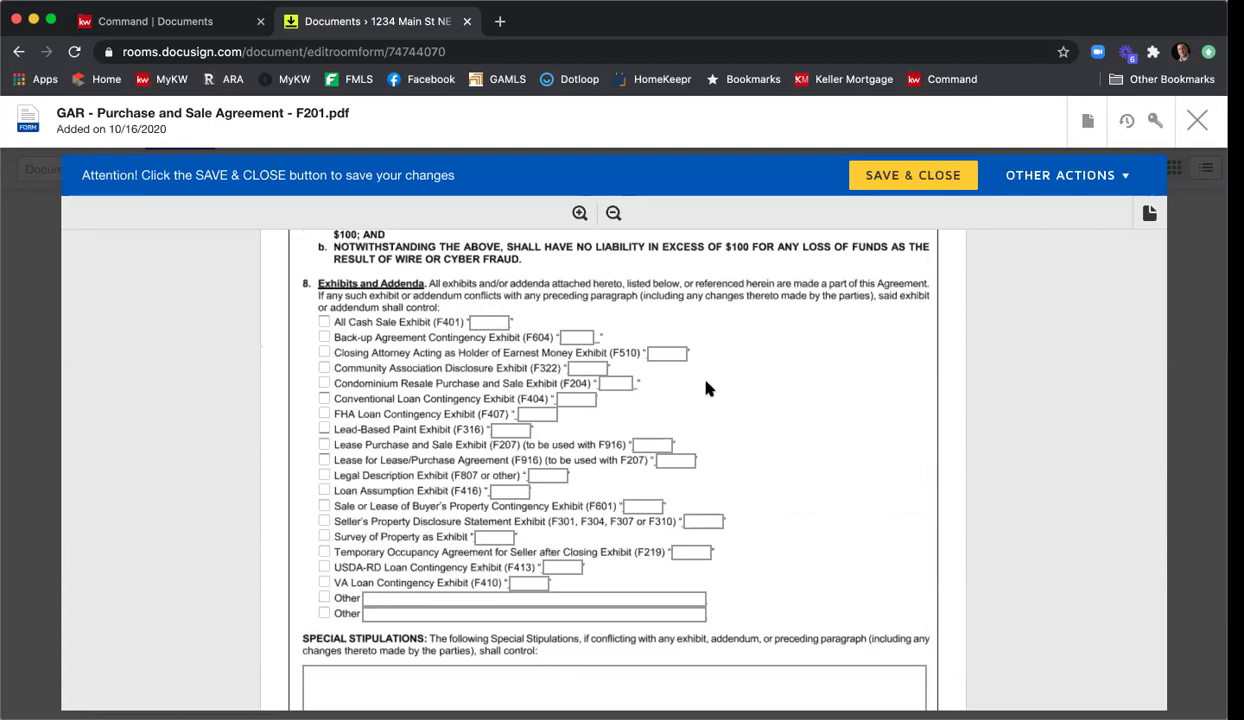
Step: Include the Seller's Property Disclosure as Exhibit A and the F322 disclosure as Exhibit B
click(325, 368)
click(325, 521)
click(702, 521)
text(A)
click(589, 369)
text(B)
scroll(828, 322, down, 5)
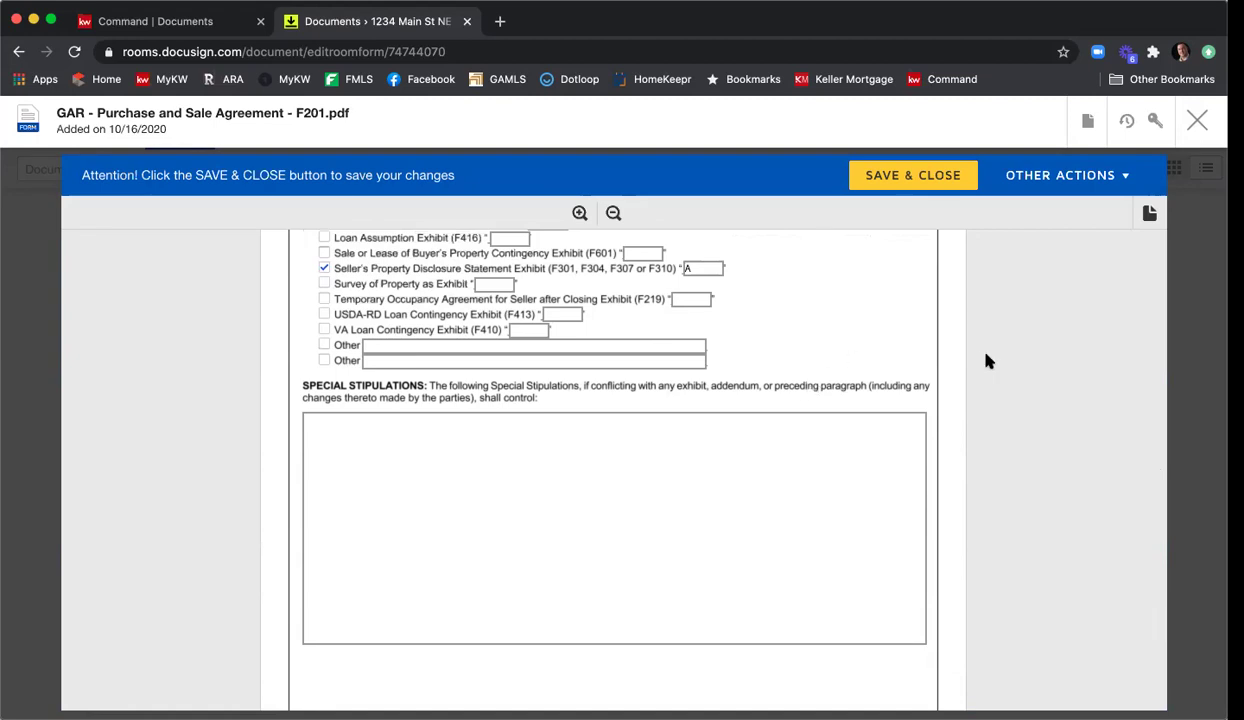
scroll(994, 357, down, 2)
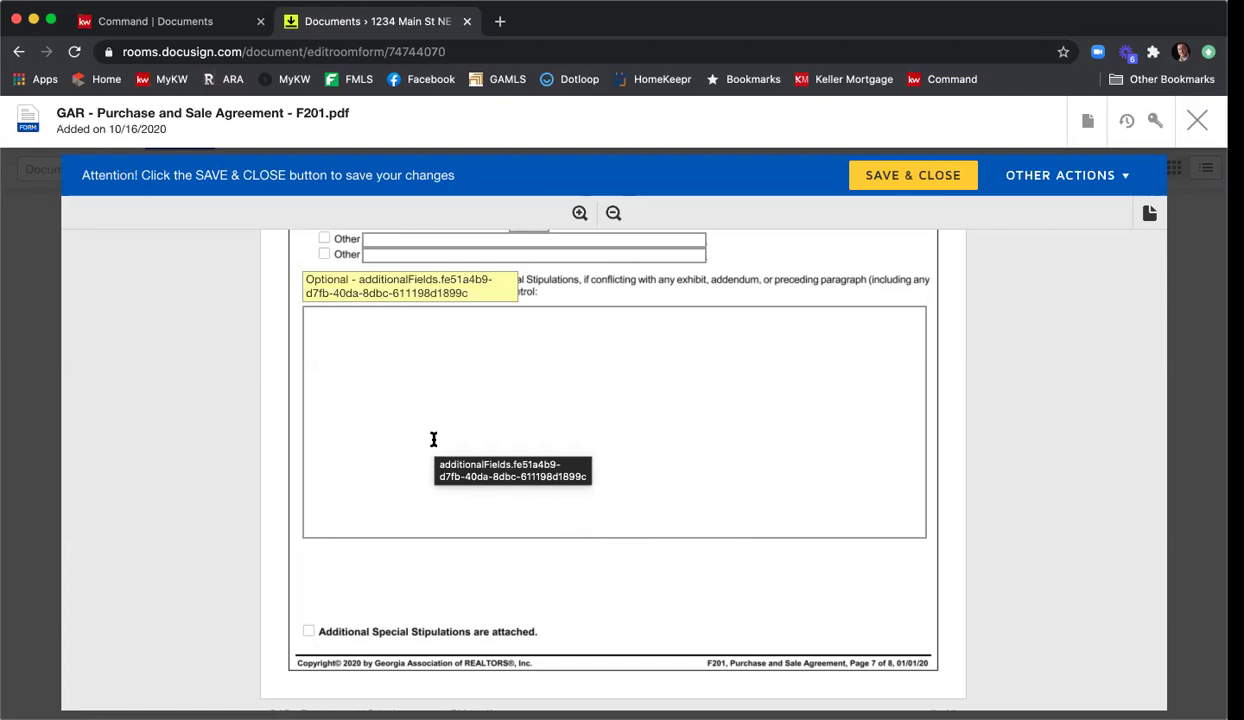
Step: Type the stipulation lines 'Type in stips', 'More stips', 'Even more' and 'Lots of them Lots and lots'
click(489, 360)
text(Type in spt)
key(BackSpace)
key(BackSpace)
text(tips)
key(Return)
key(Return)
text(More stips)
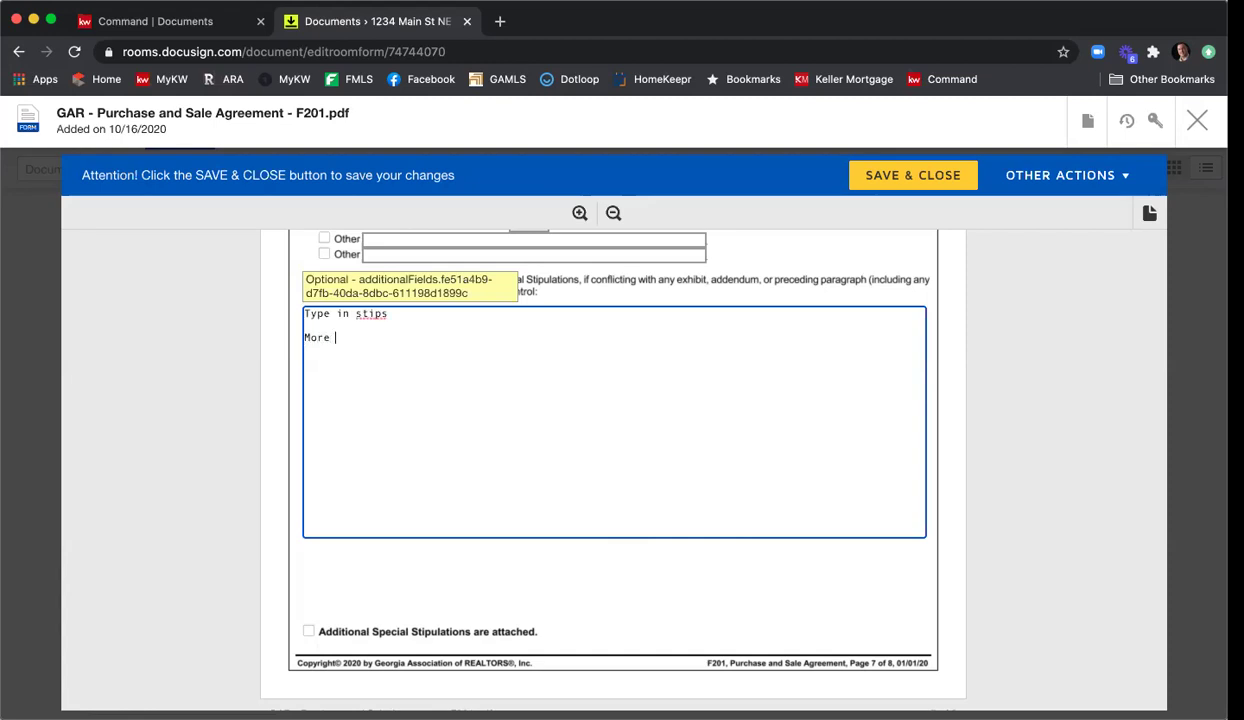
key(Return)
key(Return)
text(ev)
key(BackSpace)
key(BackSpace)
text(Even more)
key(Return)
text(Lots of them )
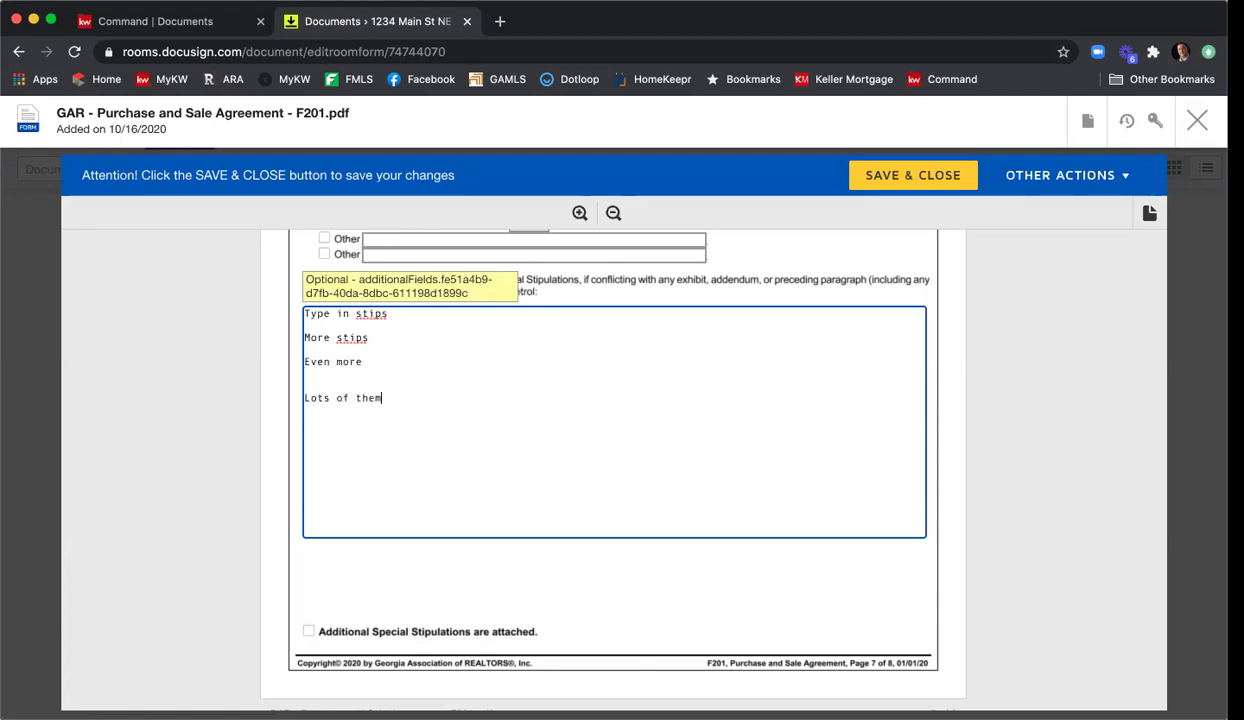
text(Lots and lots)
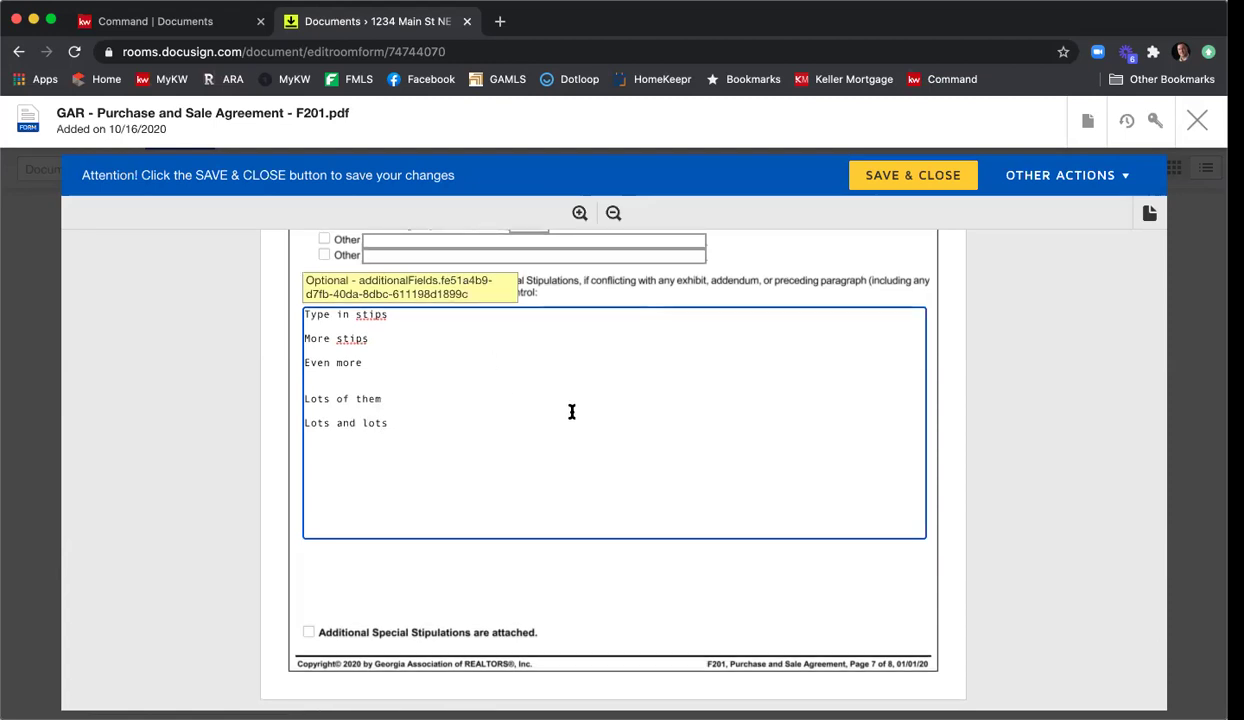
Step: Scroll to page 8 to review the acceptance and broker contact details
scroll(612, 402, down, 5)
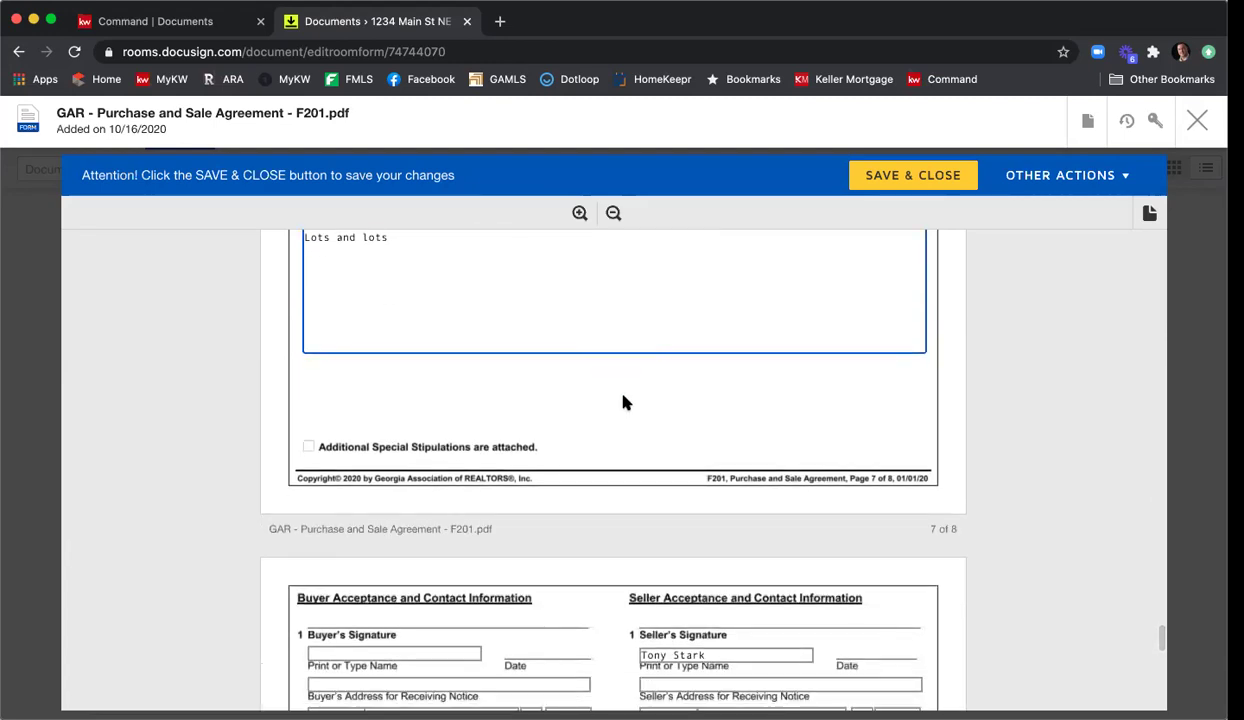
scroll(626, 392, down, 7)
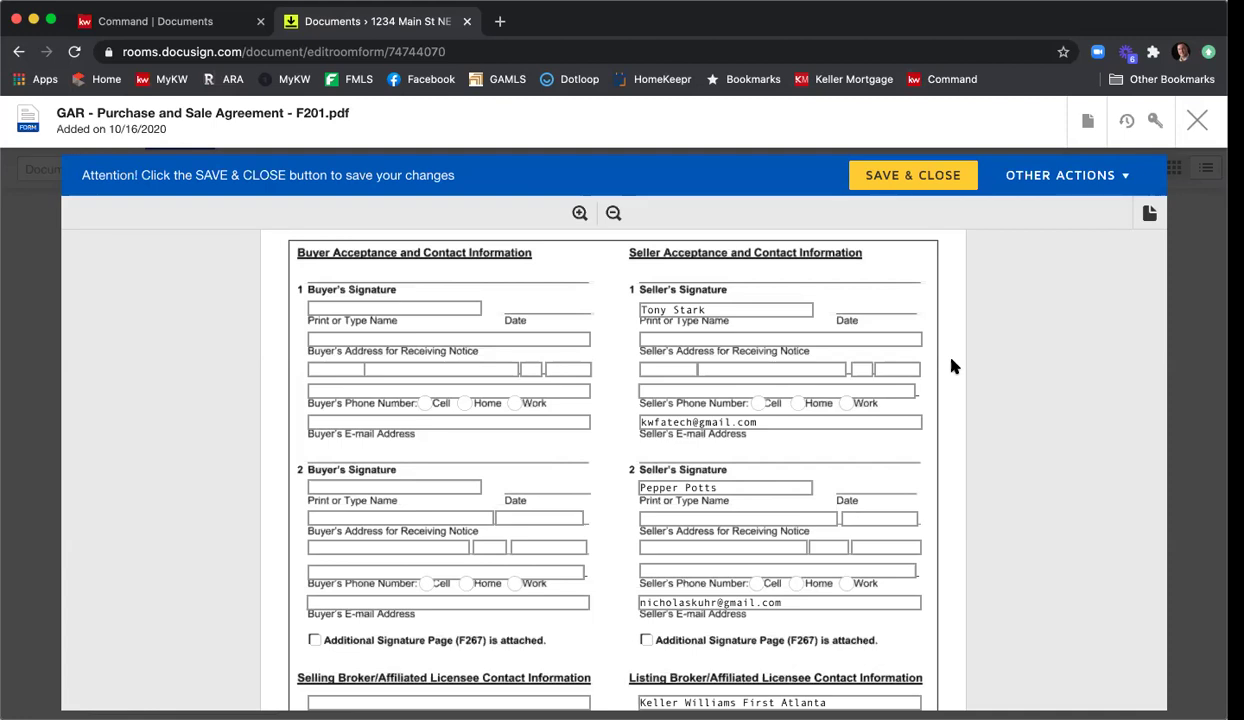
scroll(952, 367, down, 5)
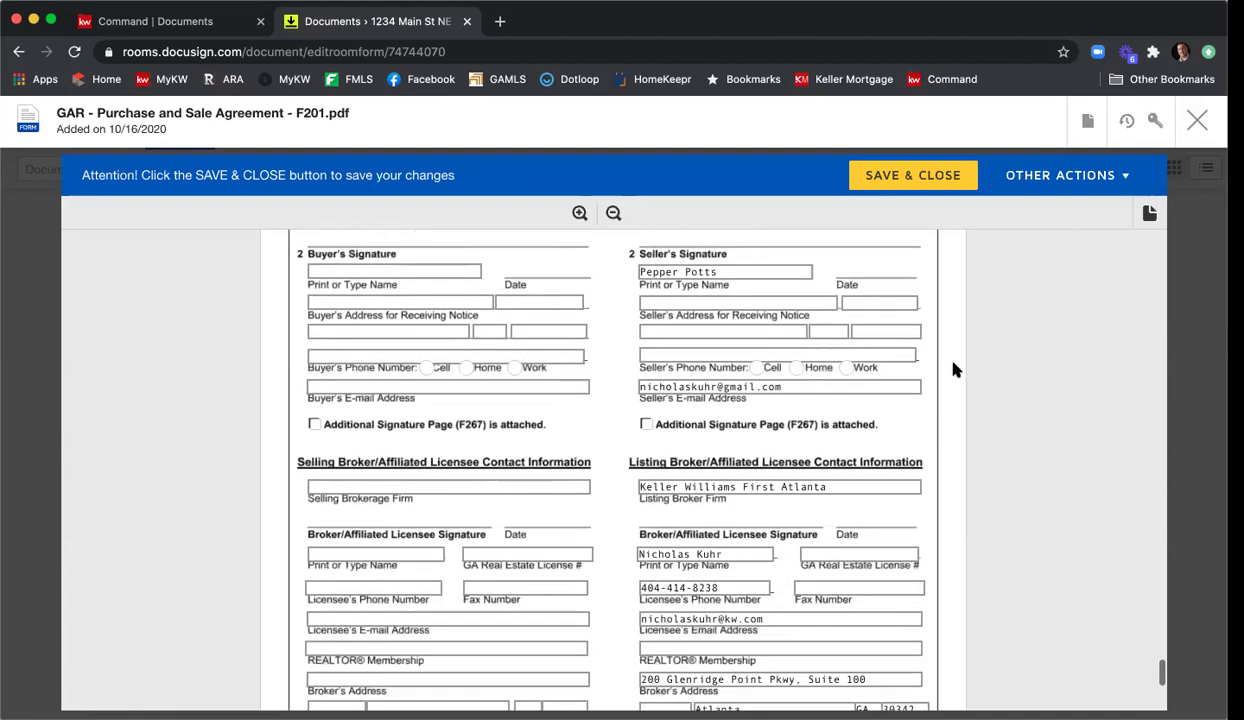
scroll(960, 374, down, 1)
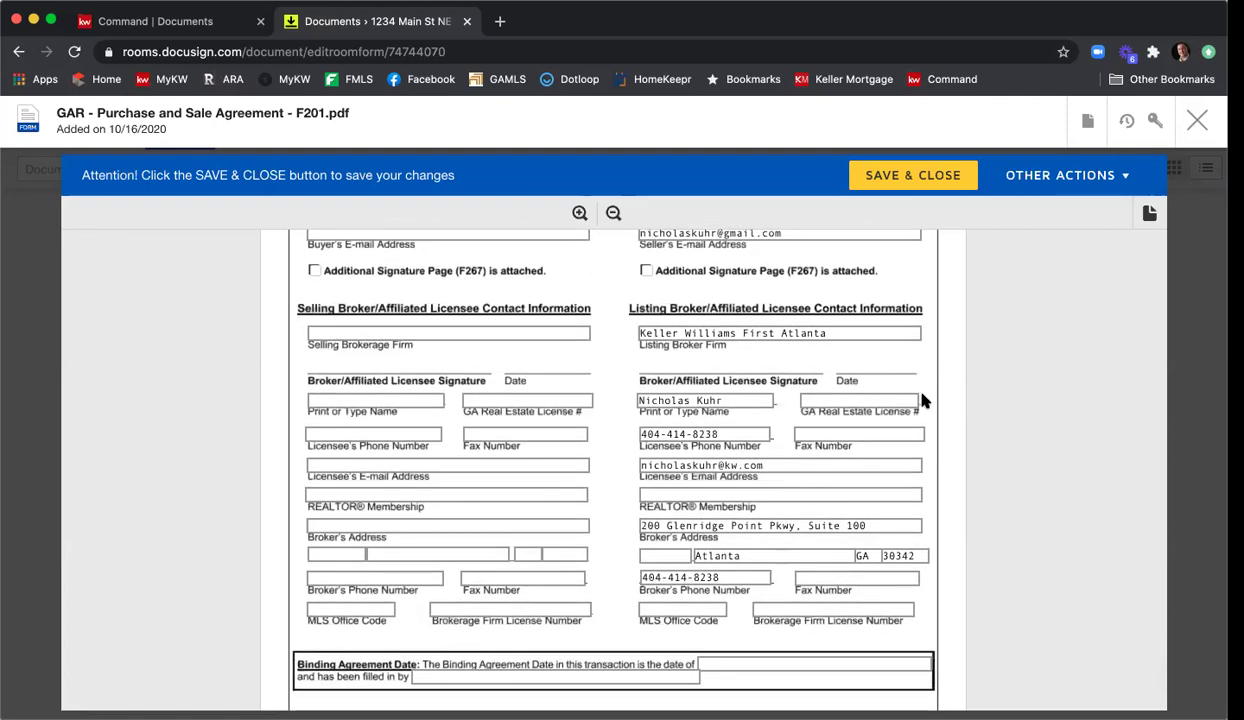
Step: Enter the listing agent's license number and fax number, and REALTOR® membership Atlanta
click(881, 399)
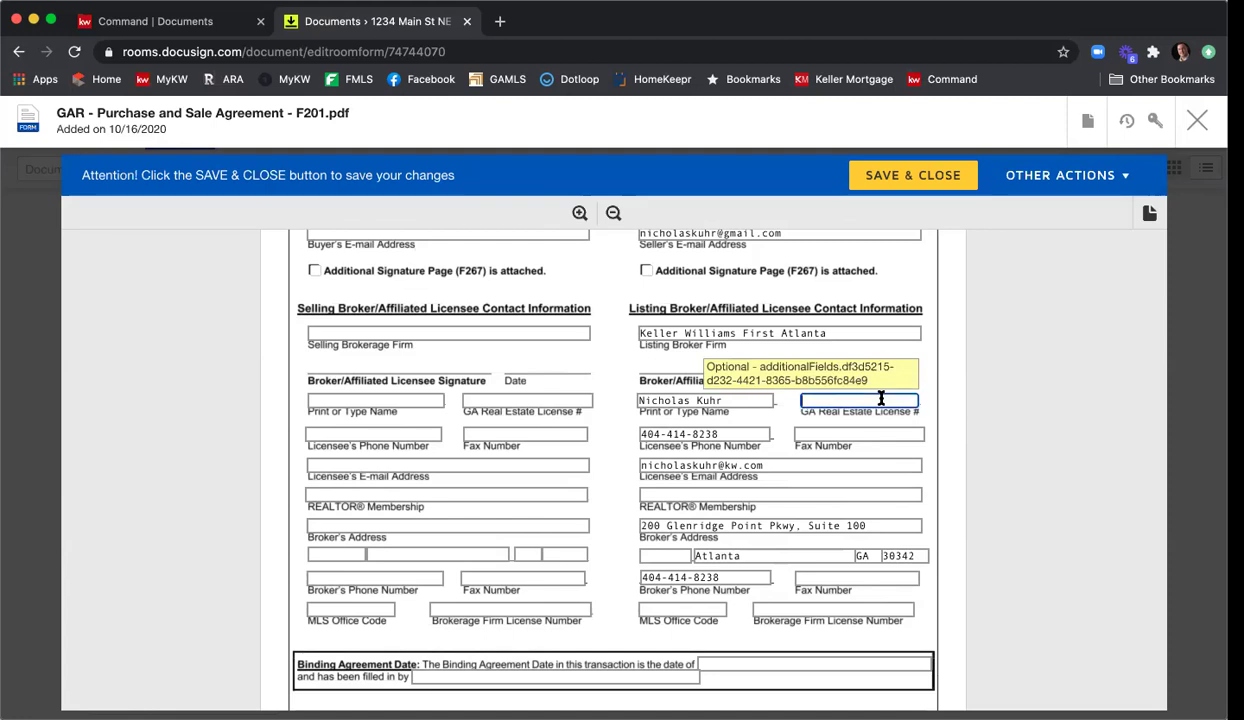
click(883, 430)
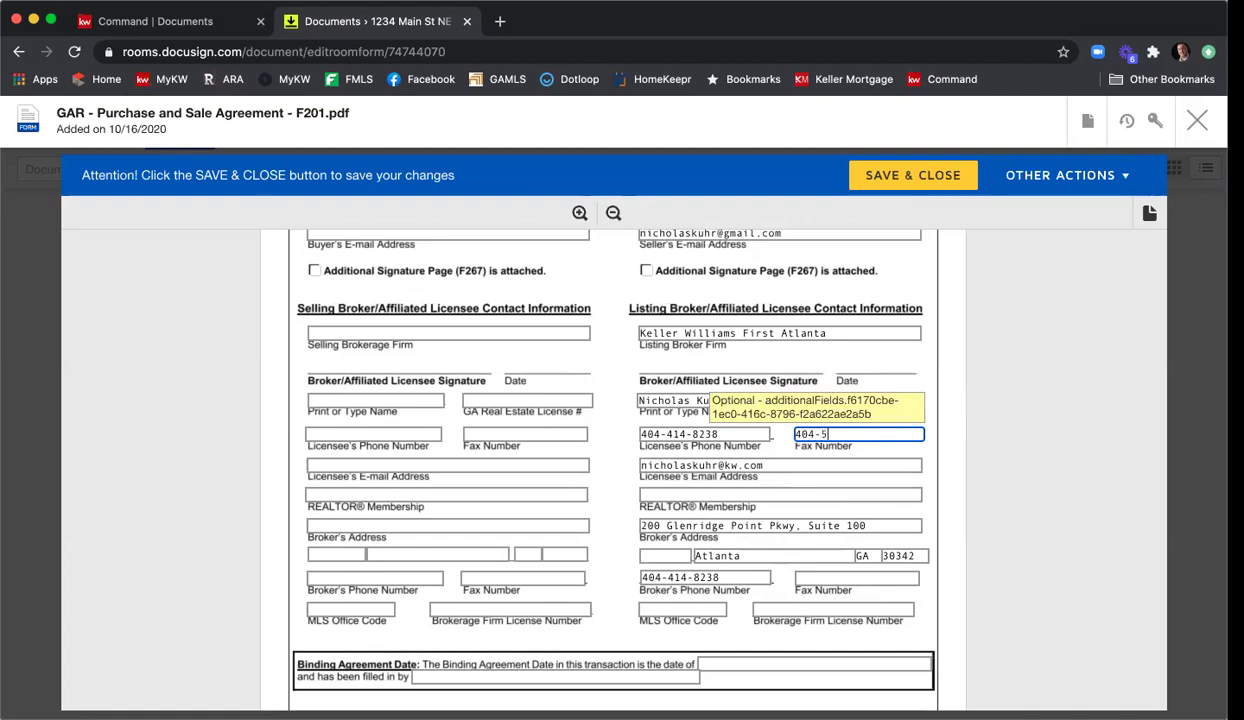
click(758, 493)
text(Atlanta)
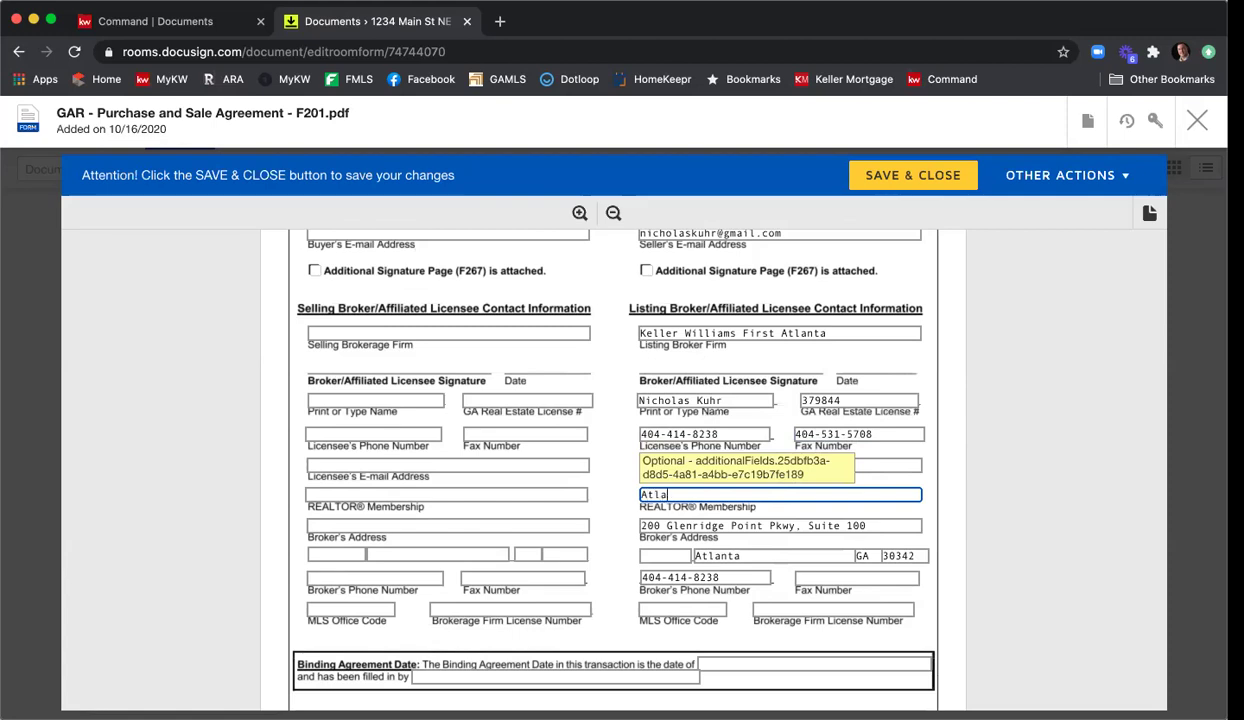
Step: Fill in the broker fax, MLS office code KWFA01 and the brokerage firm licence number
click(829, 574)
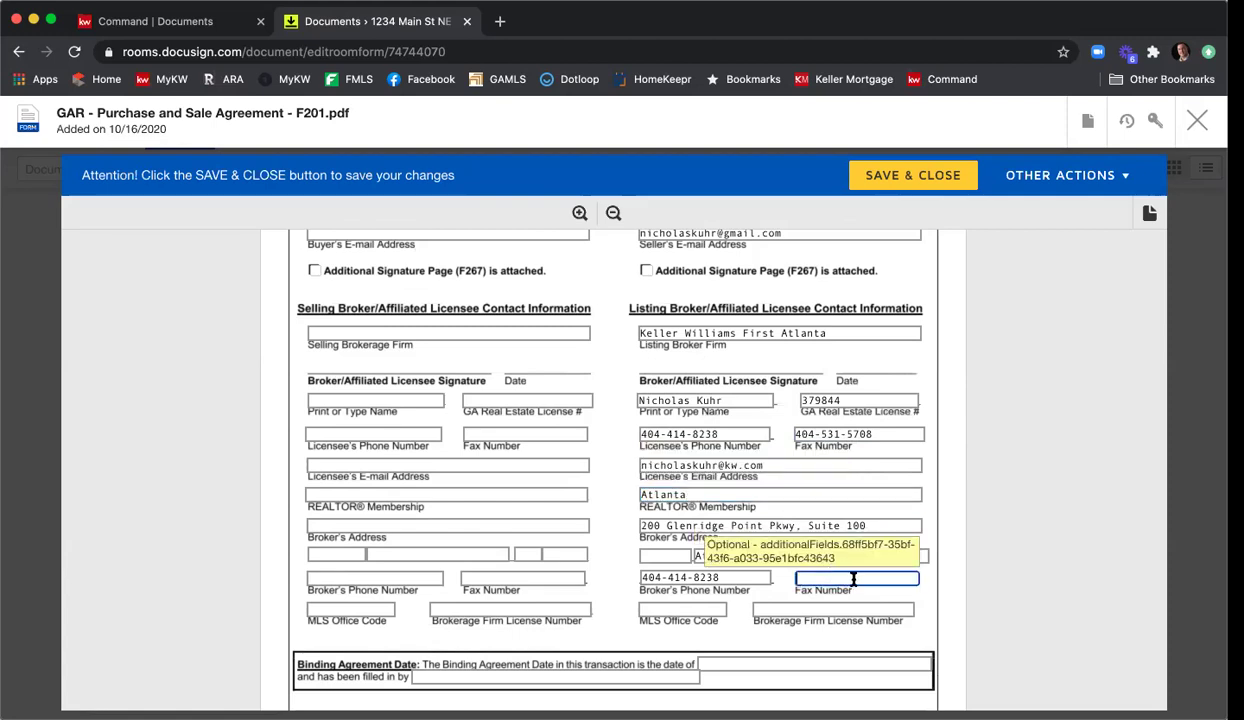
key(Tab)
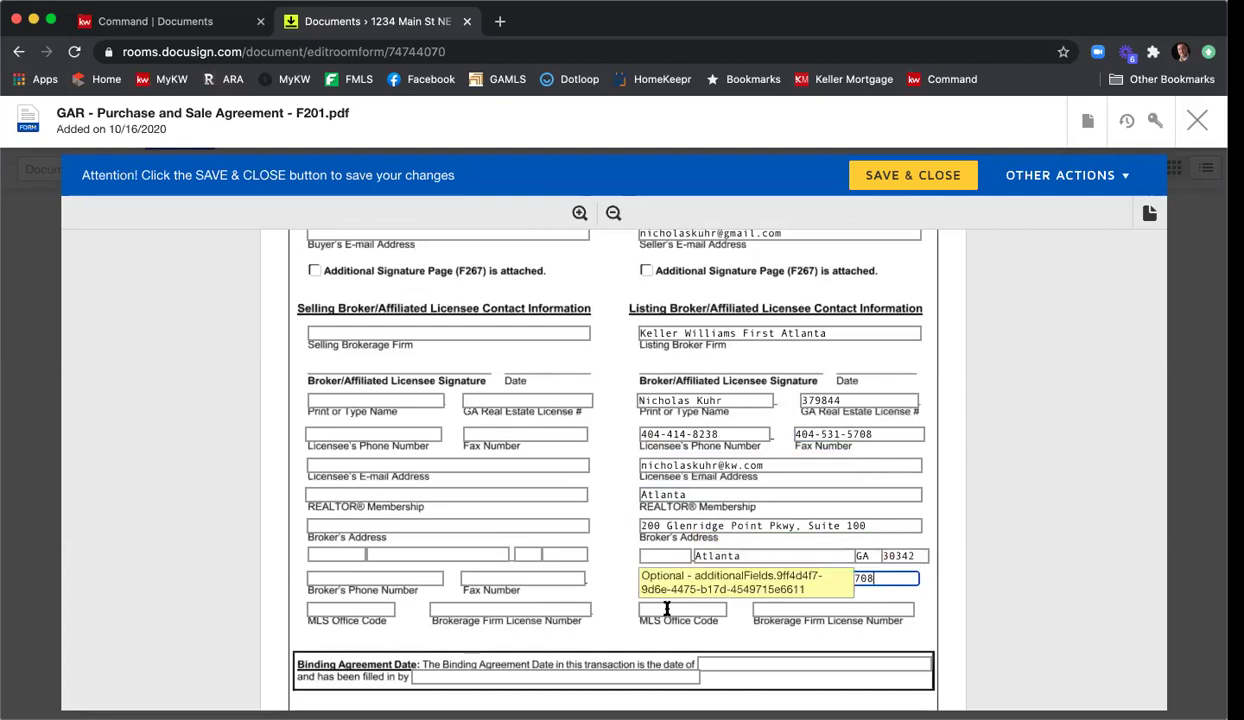
text(KWFA01)
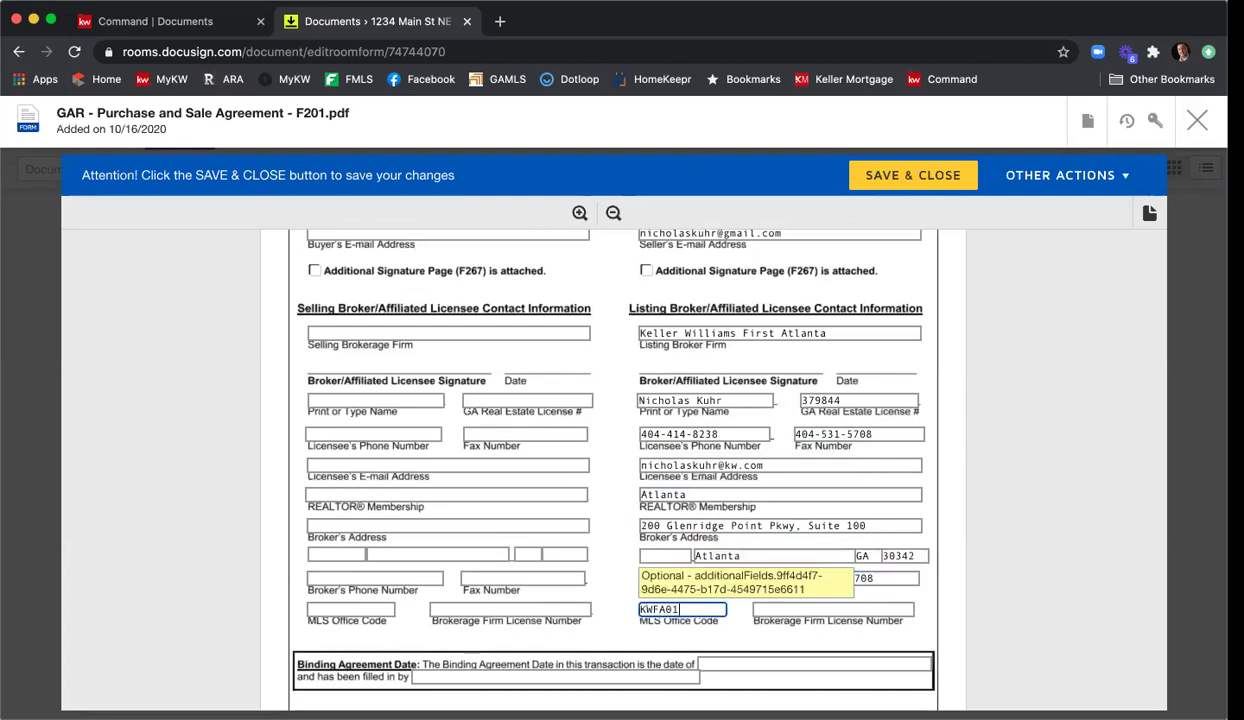
key(Tab)
text(H)
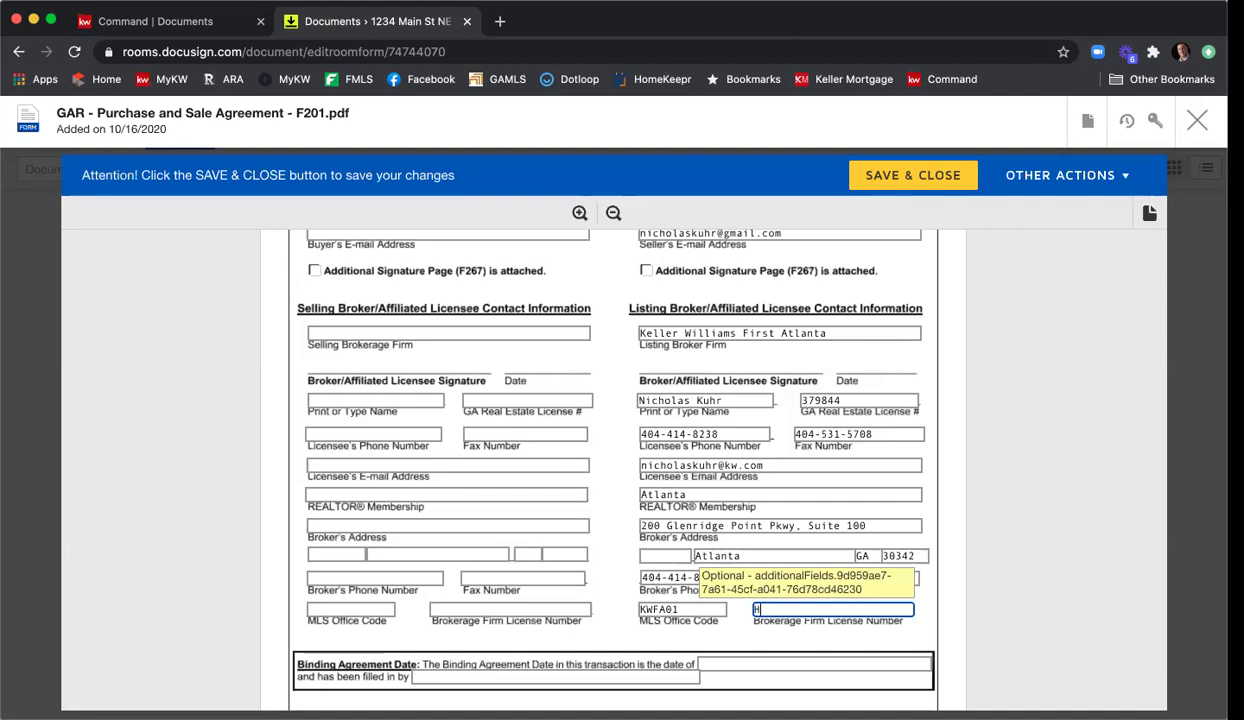
text(-33313)
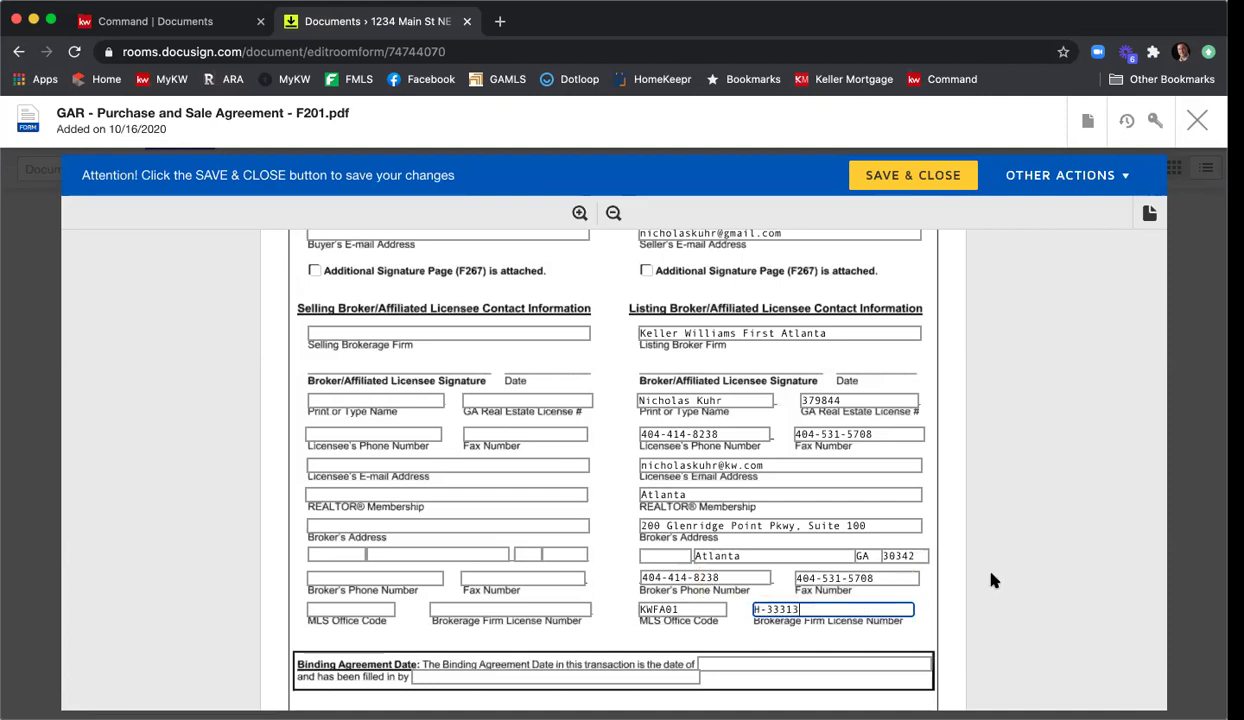
click(1069, 506)
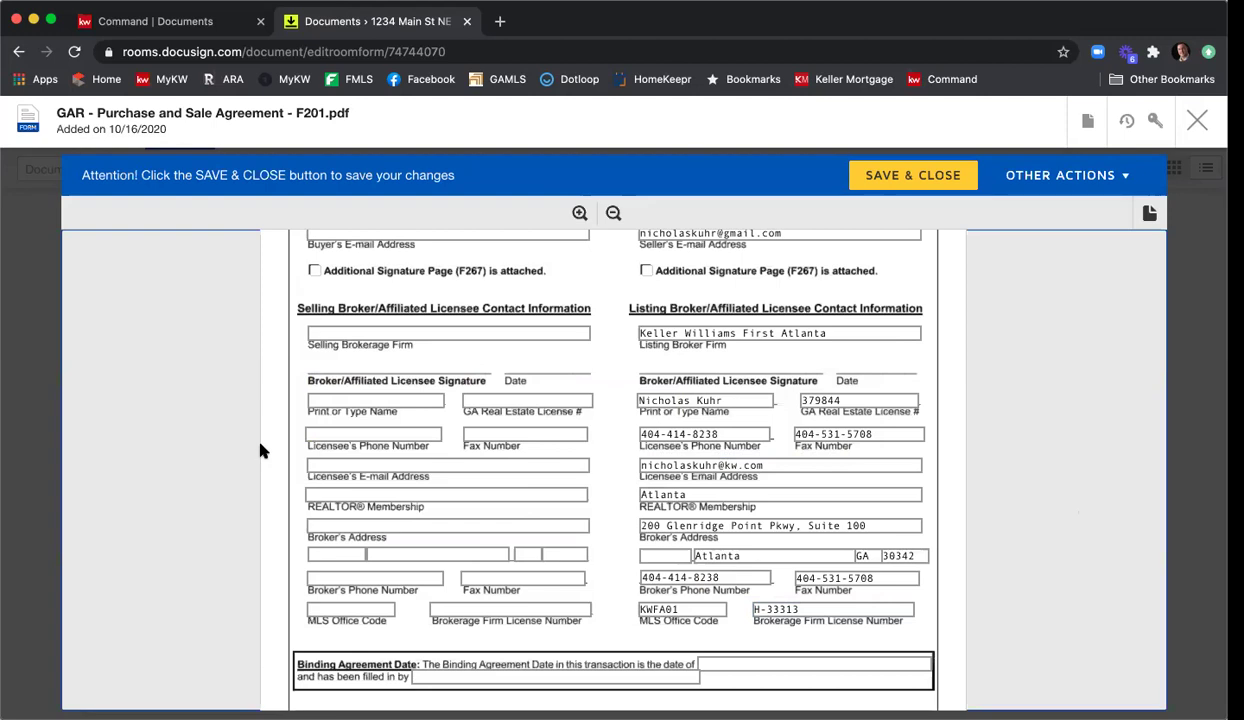
scroll(252, 406, down, 5)
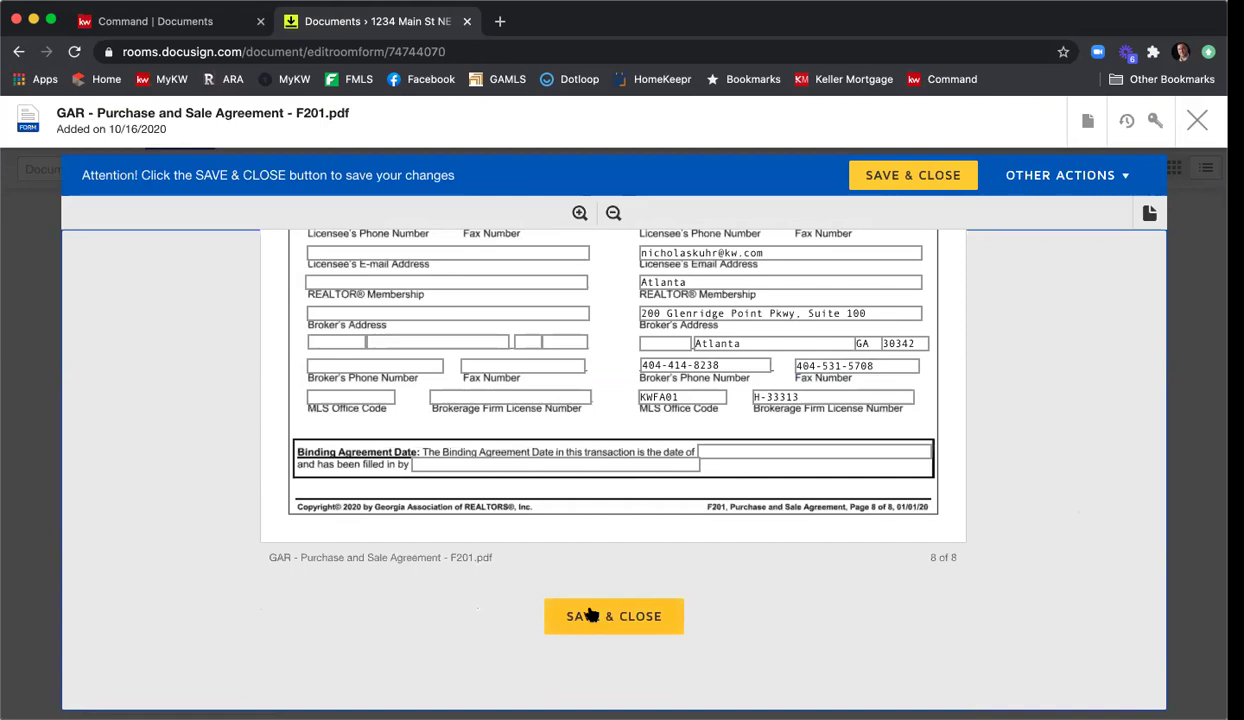
Step: Save and close the F201 Purchase and Sale Agreement, returning to the room's Documents list
click(590, 614)
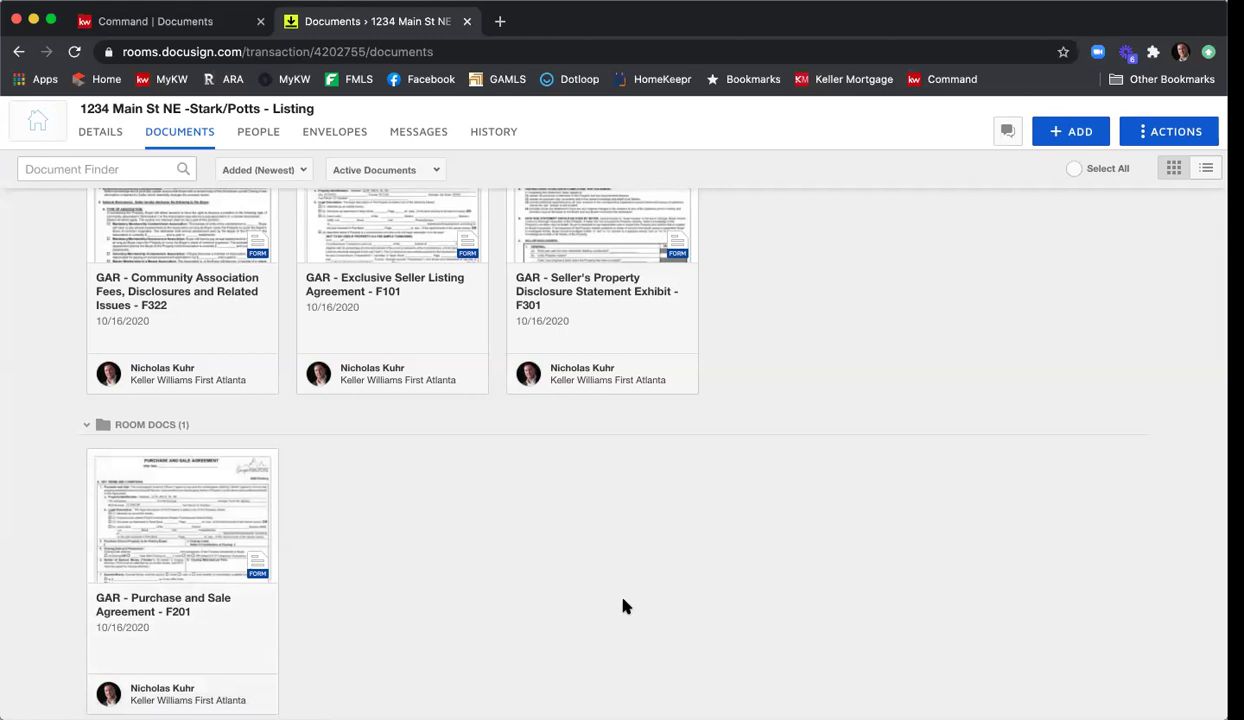
scroll(622, 605, up, 2)
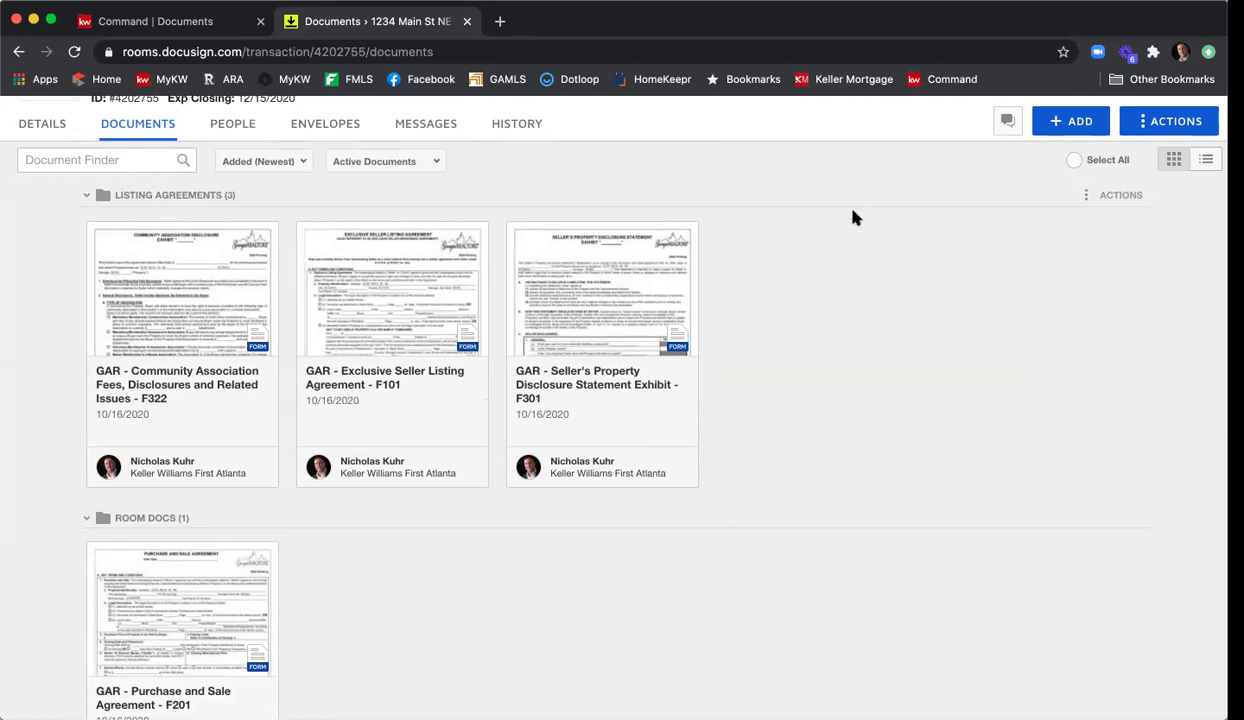
scroll(853, 217, up, 2)
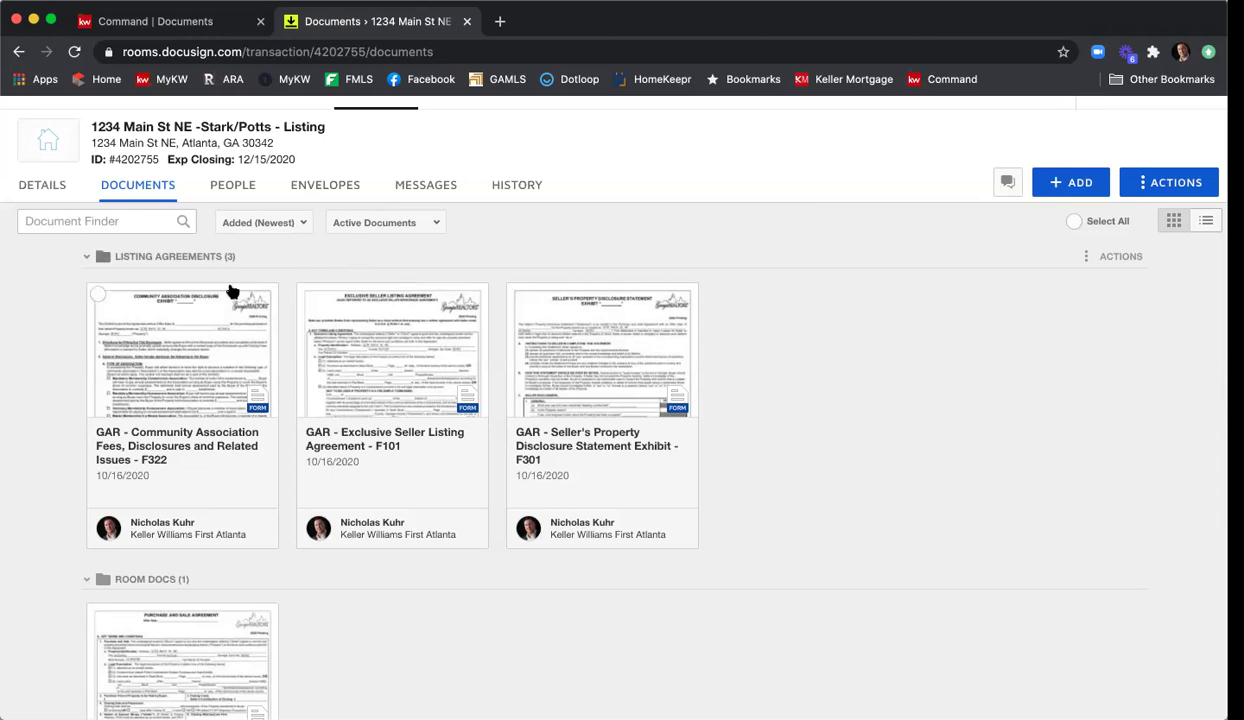
Step: Select the Community Association Fees and Exclusive Seller Listing forms, then switch to the room's Envelopes
click(94, 295)
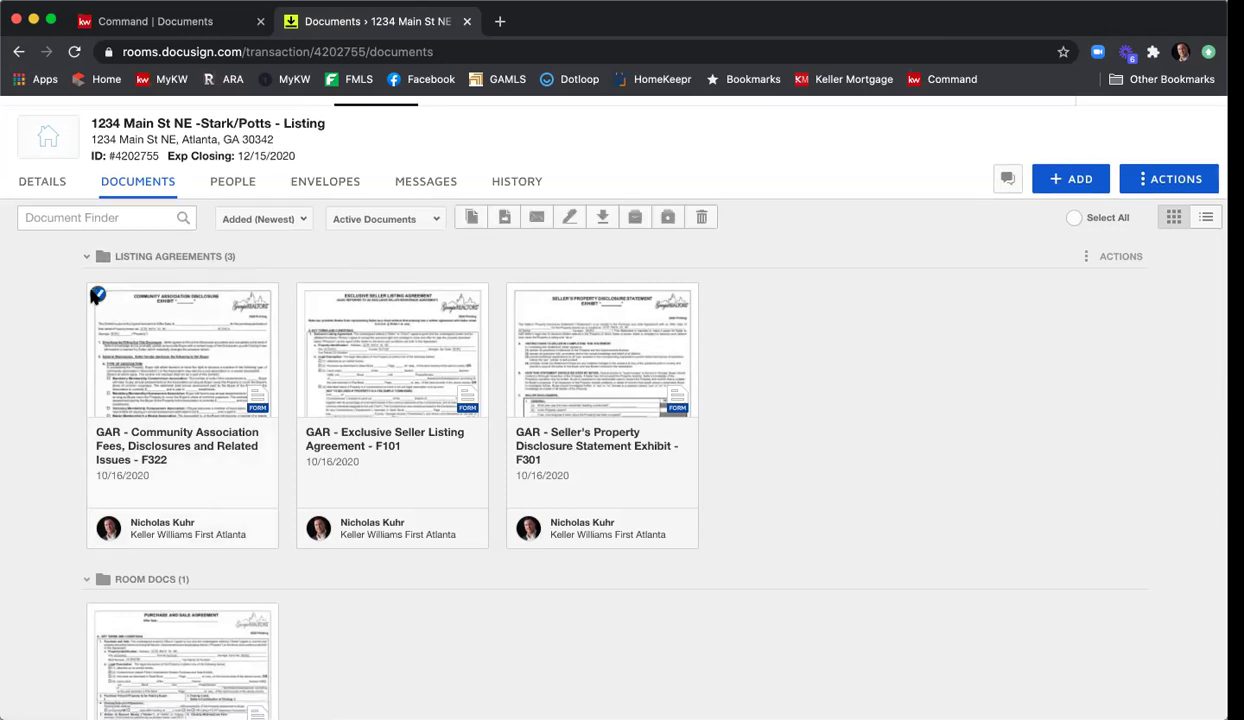
click(308, 295)
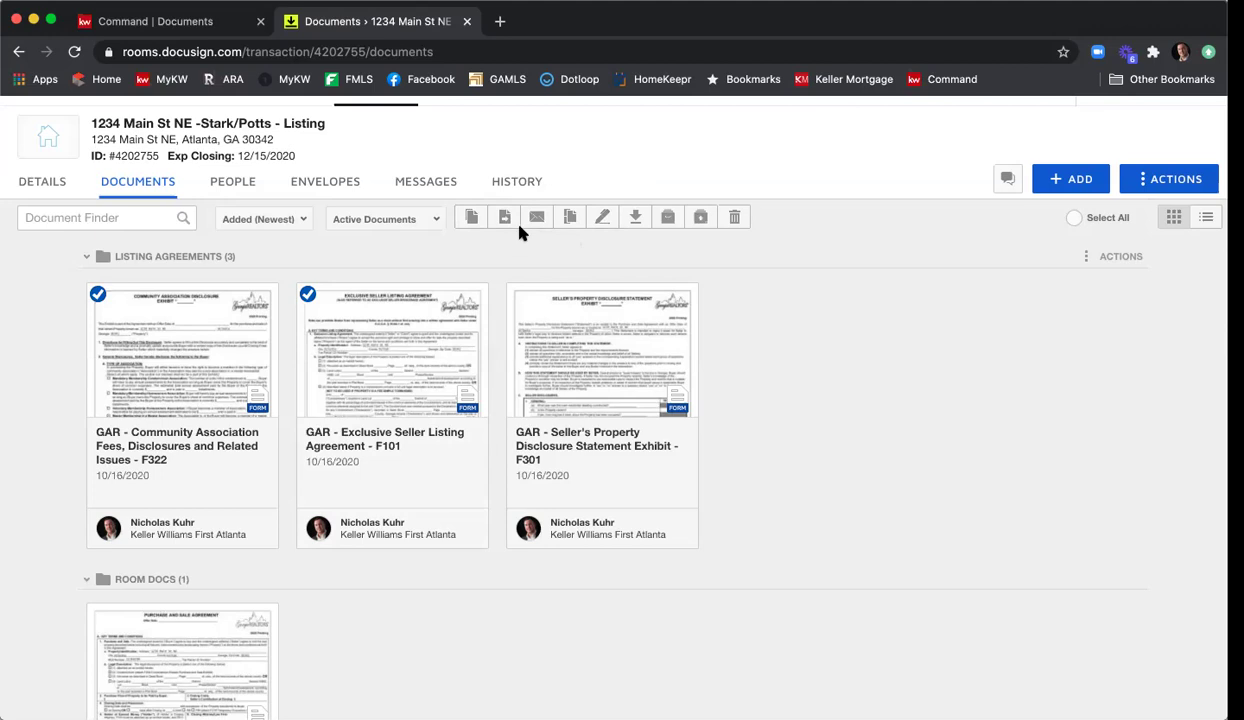
click(343, 186)
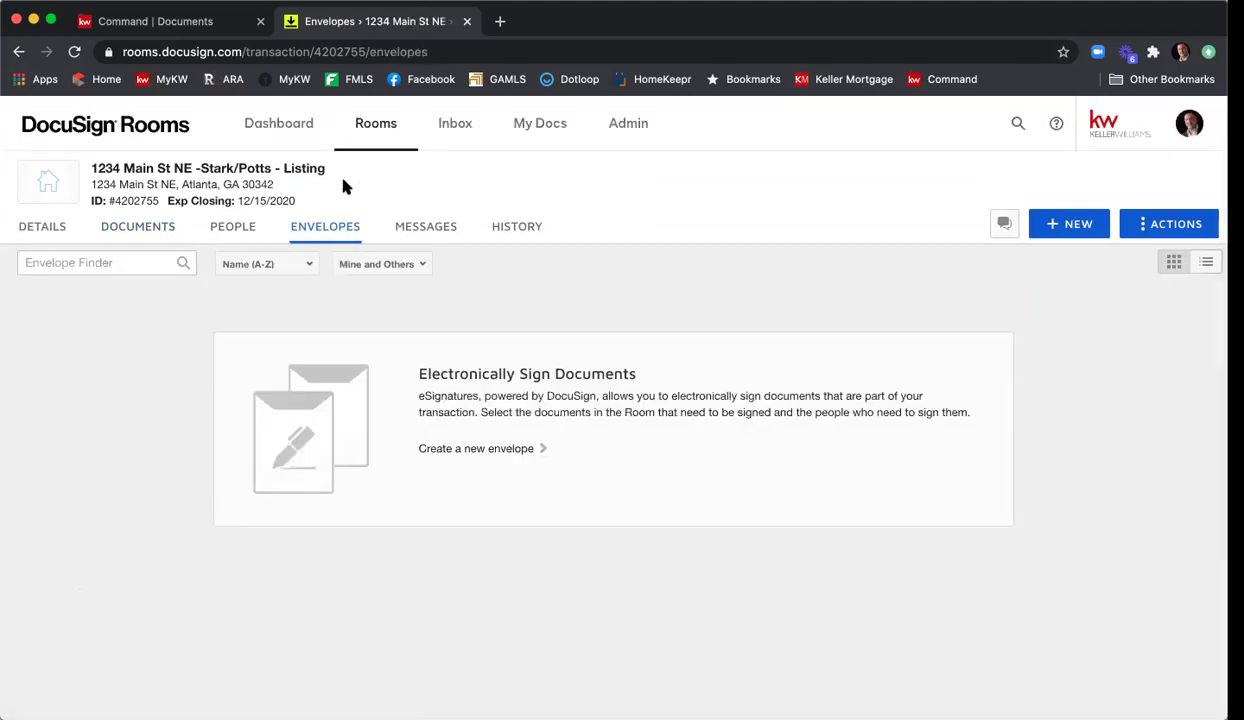
Step: Create a new envelope named '1234 Main St - LSA & PSA' and pick documents from the room
click(1072, 228)
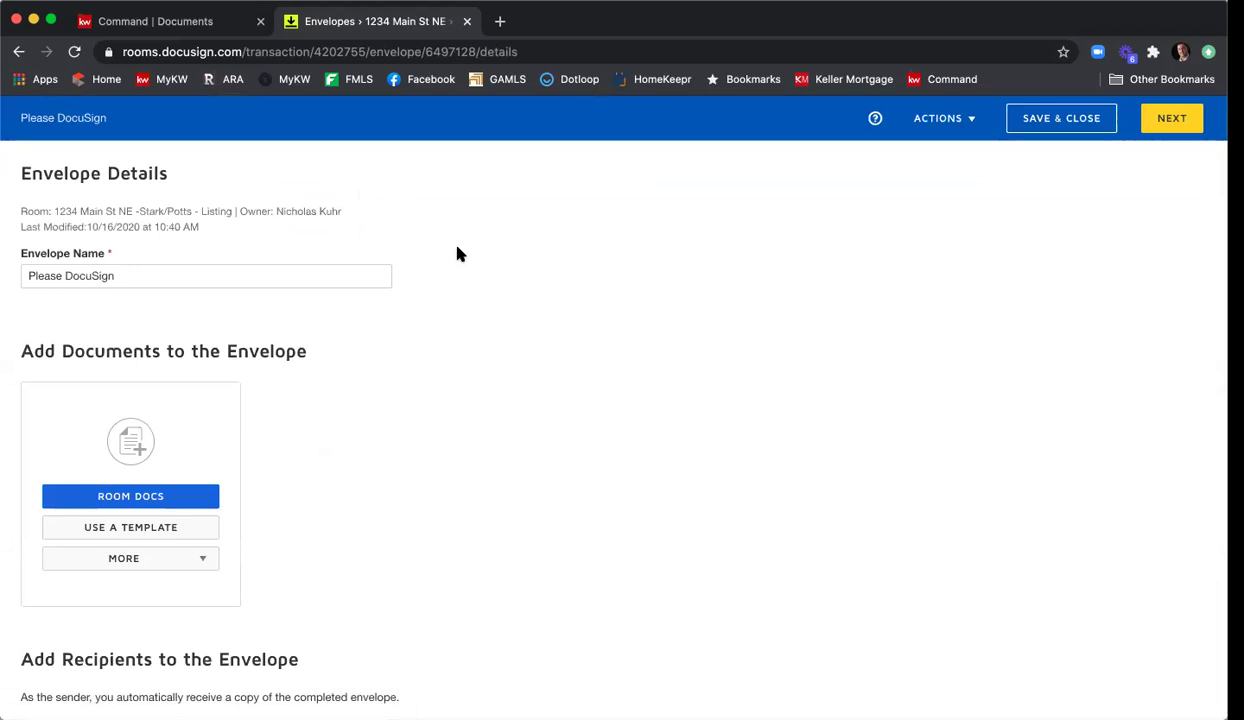
click(252, 277)
triple_click(252, 277)
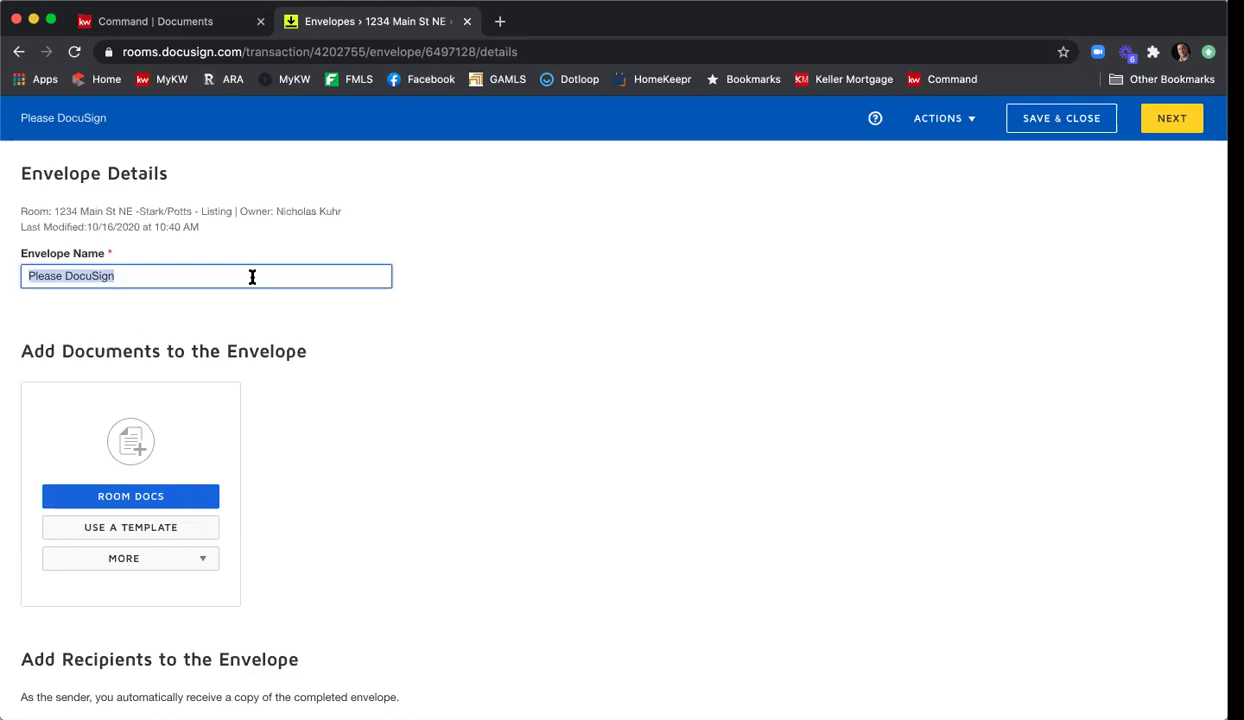
key(BackSpace)
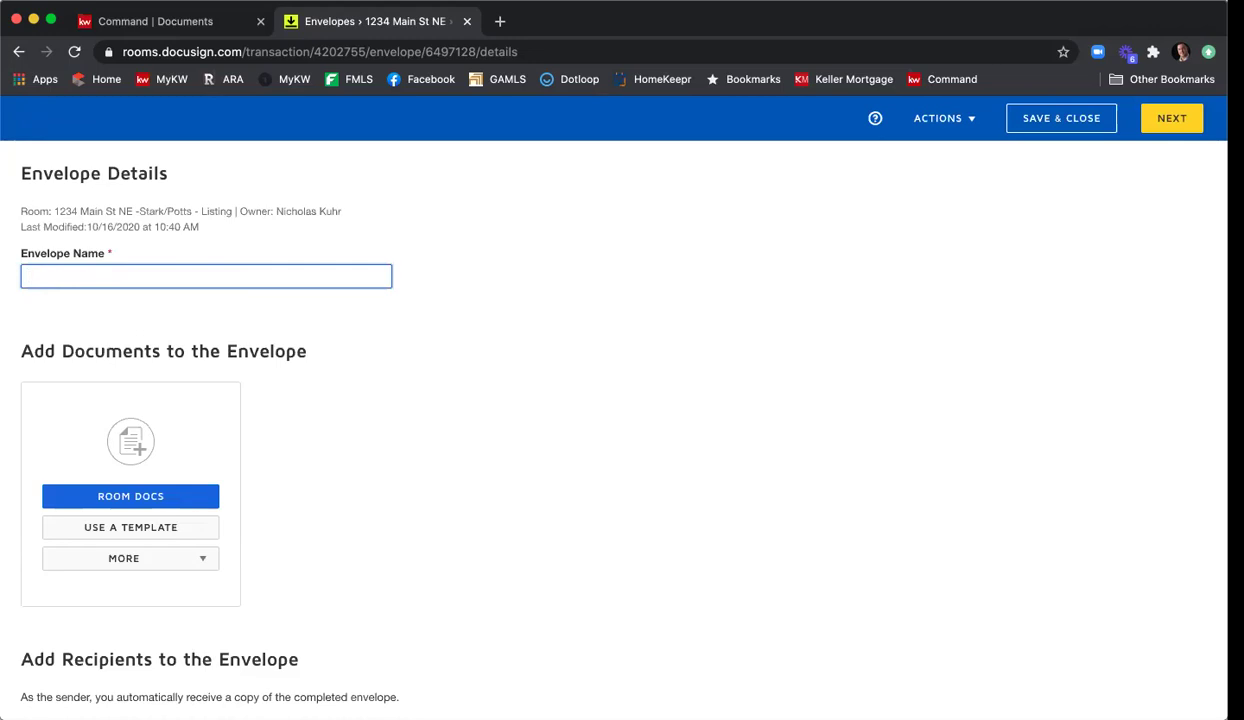
text(1234 Main St - LSA & PSA)
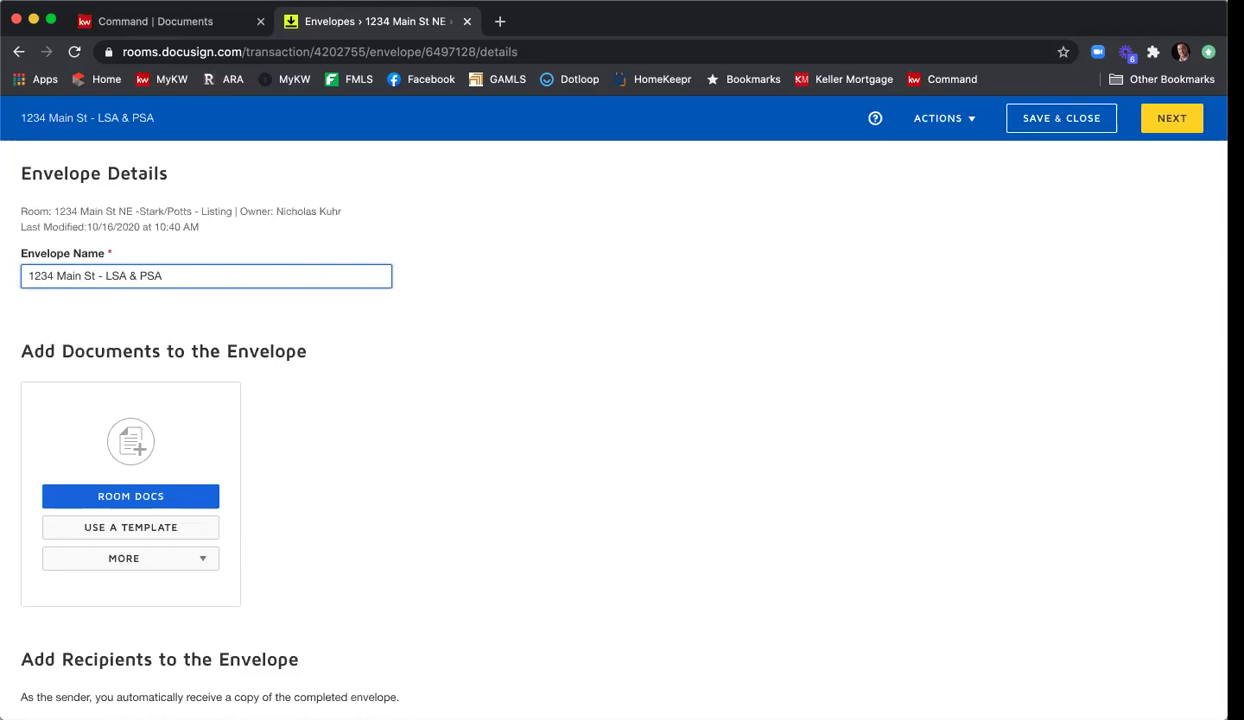
scroll(310, 300, down, 2)
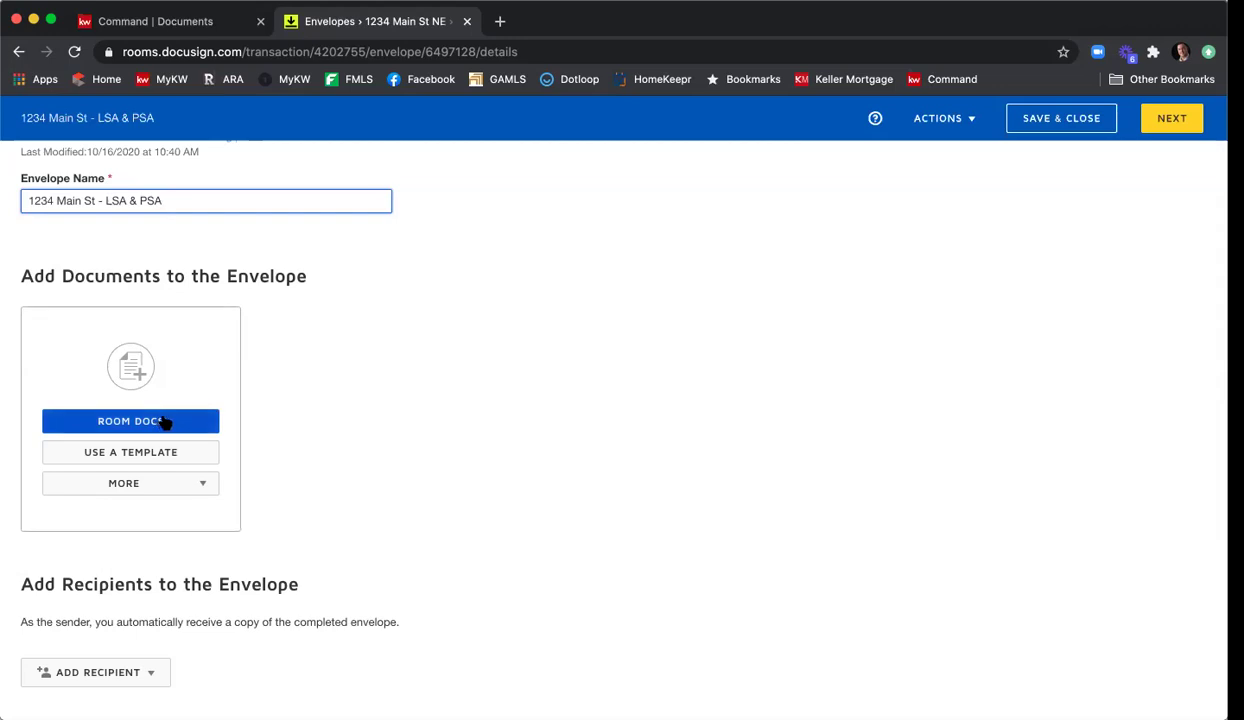
click(165, 422)
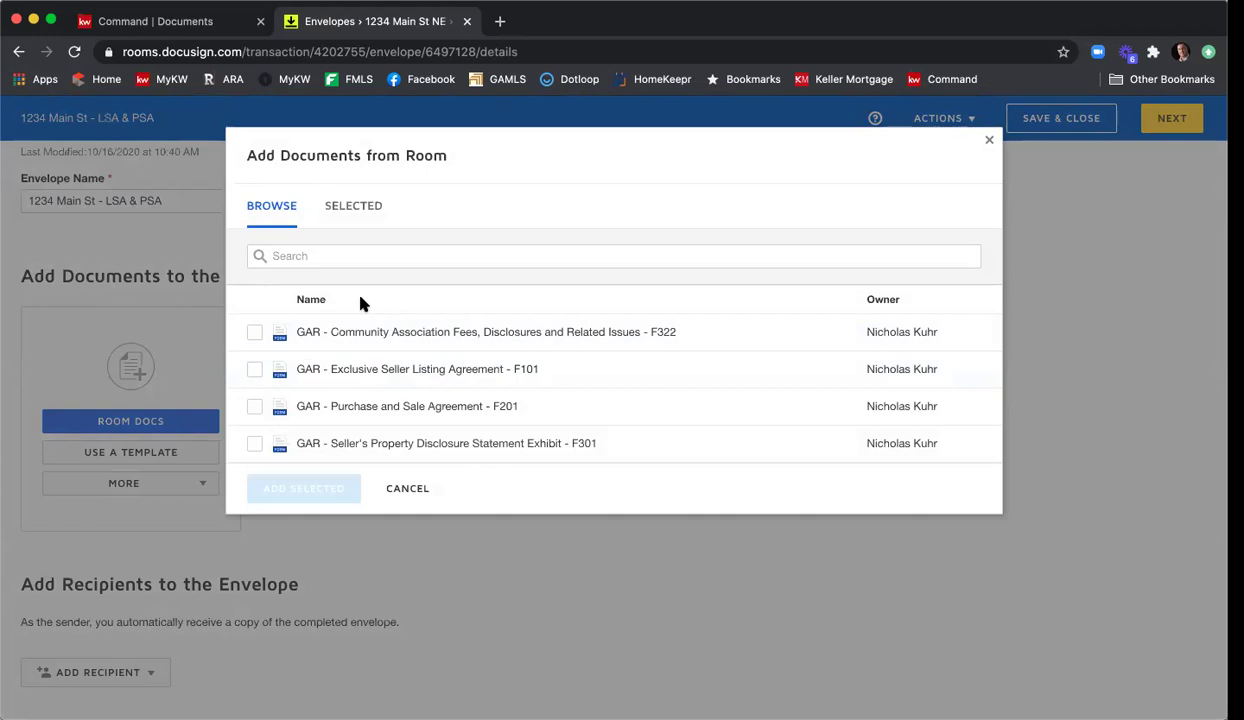
Step: Add the room's F322, F101, F201 and F301 GAR forms to the envelope
click(255, 332)
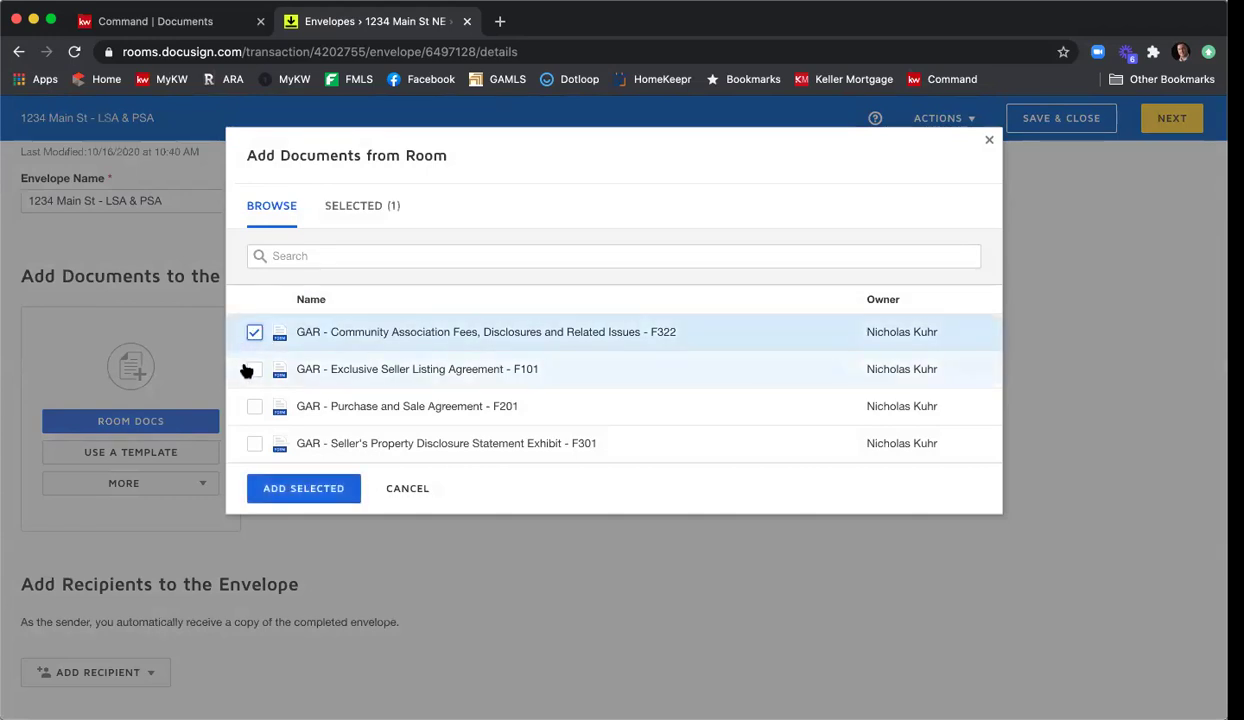
click(254, 369)
click(254, 406)
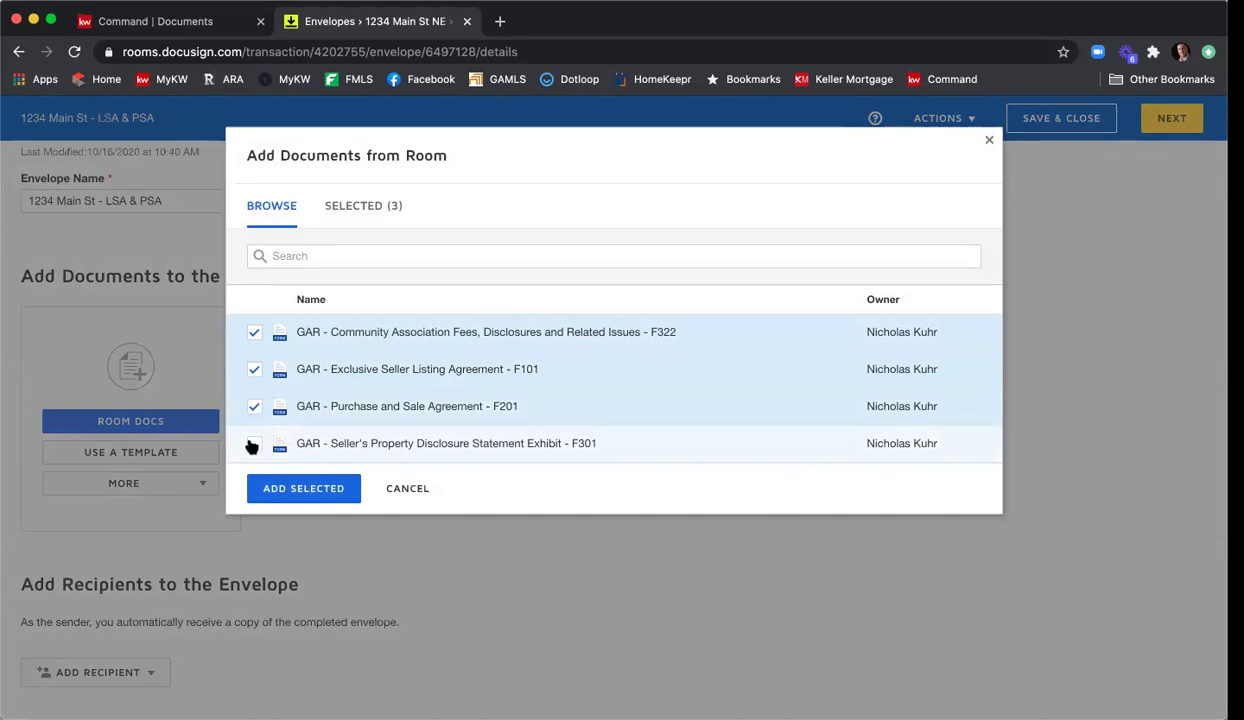
click(254, 444)
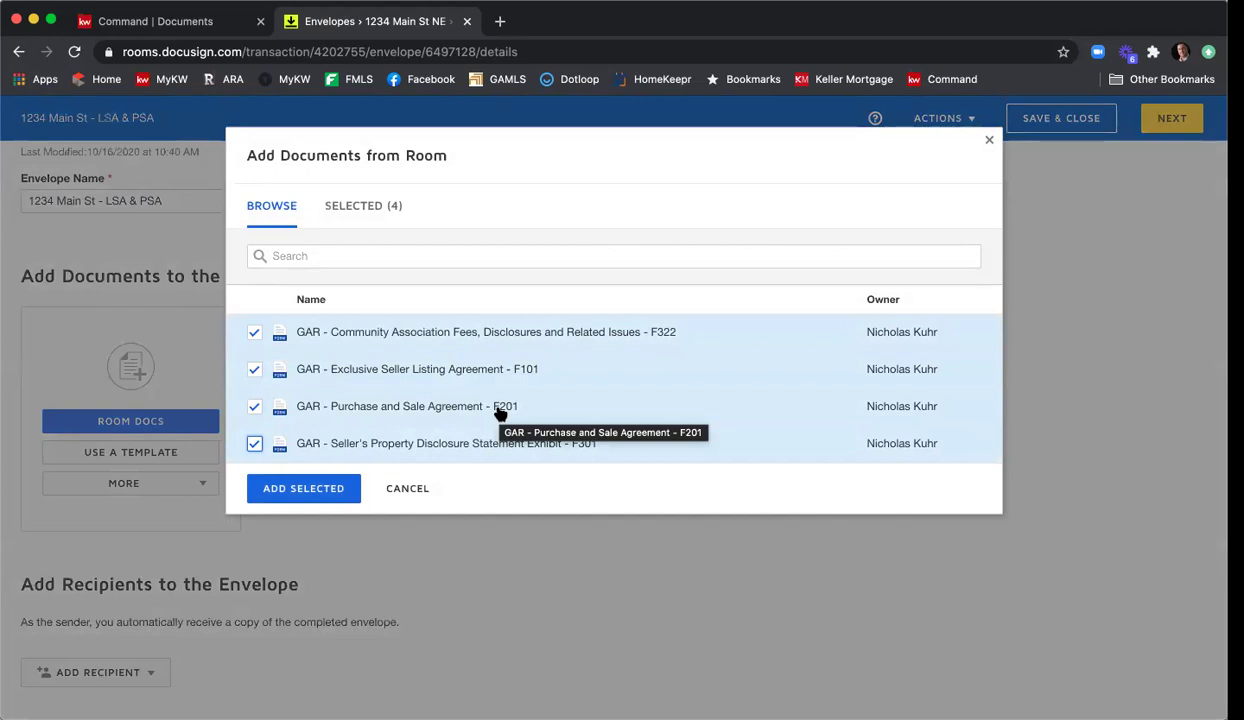
click(338, 486)
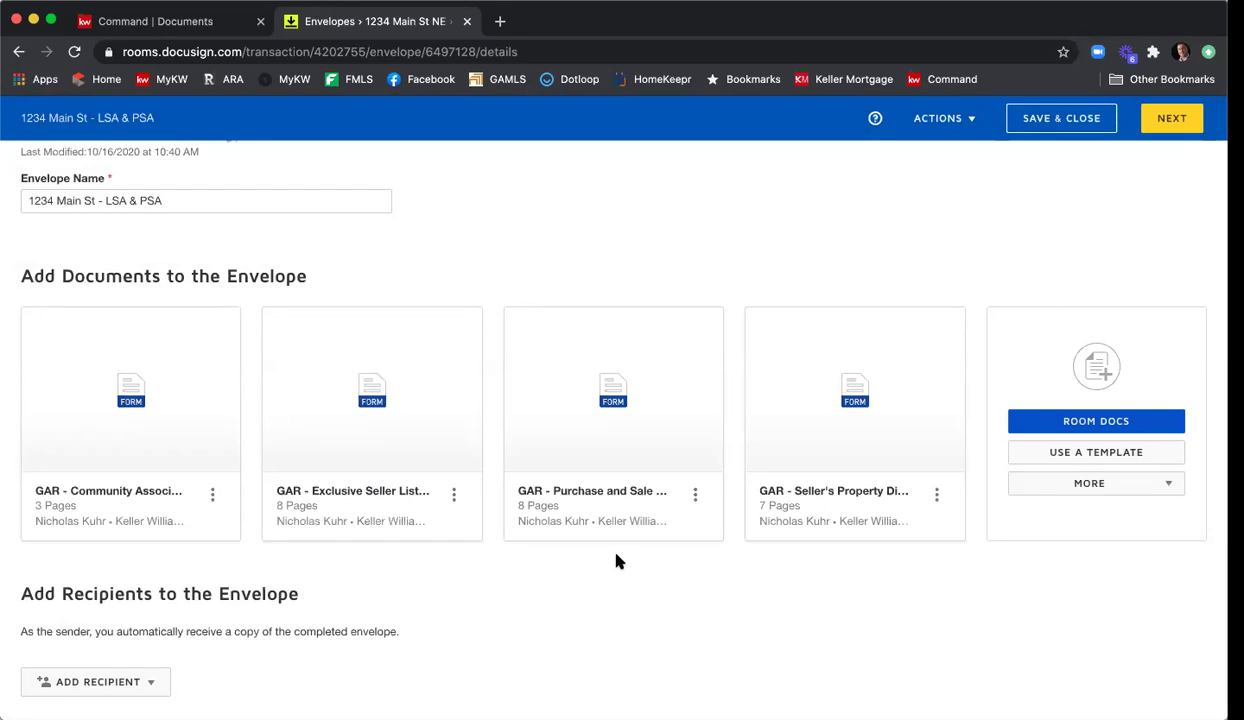
Step: Choose to add documents to the envelope from a saved template
click(1141, 458)
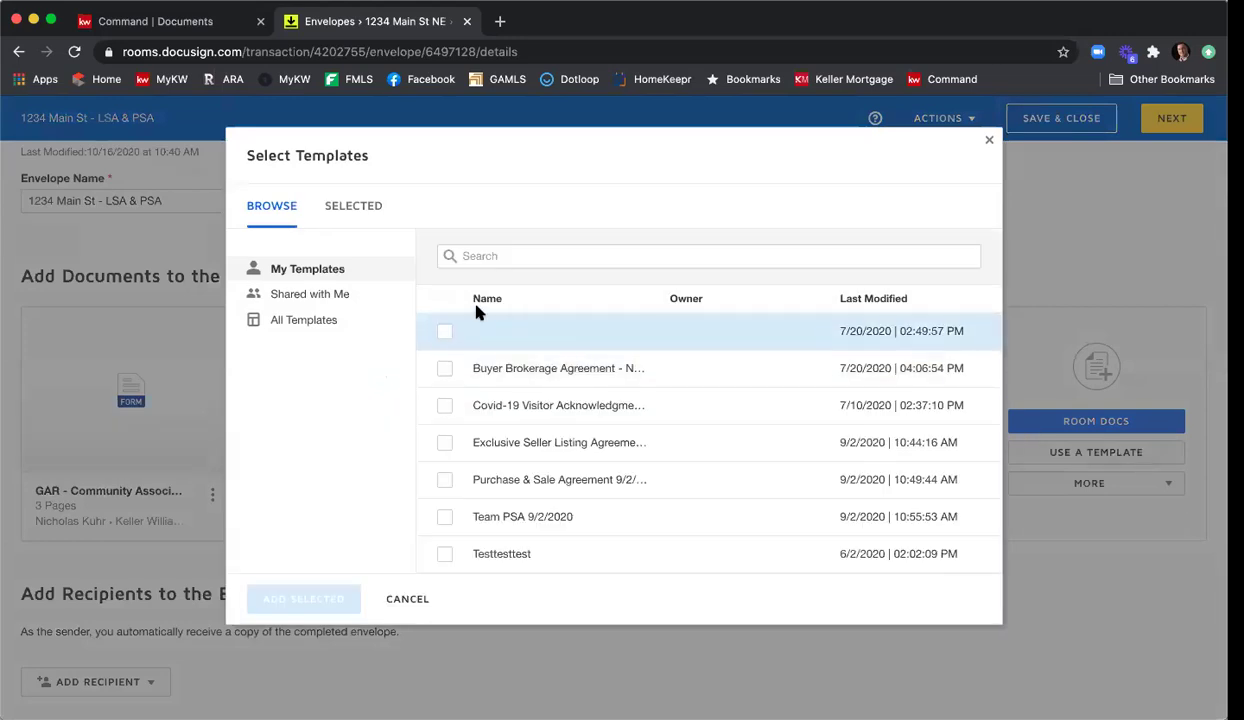
Step: From the templates shared with you, add Seller - Wire Fraud Disclosure and the seller Affiliated Marketing disclosure
click(364, 300)
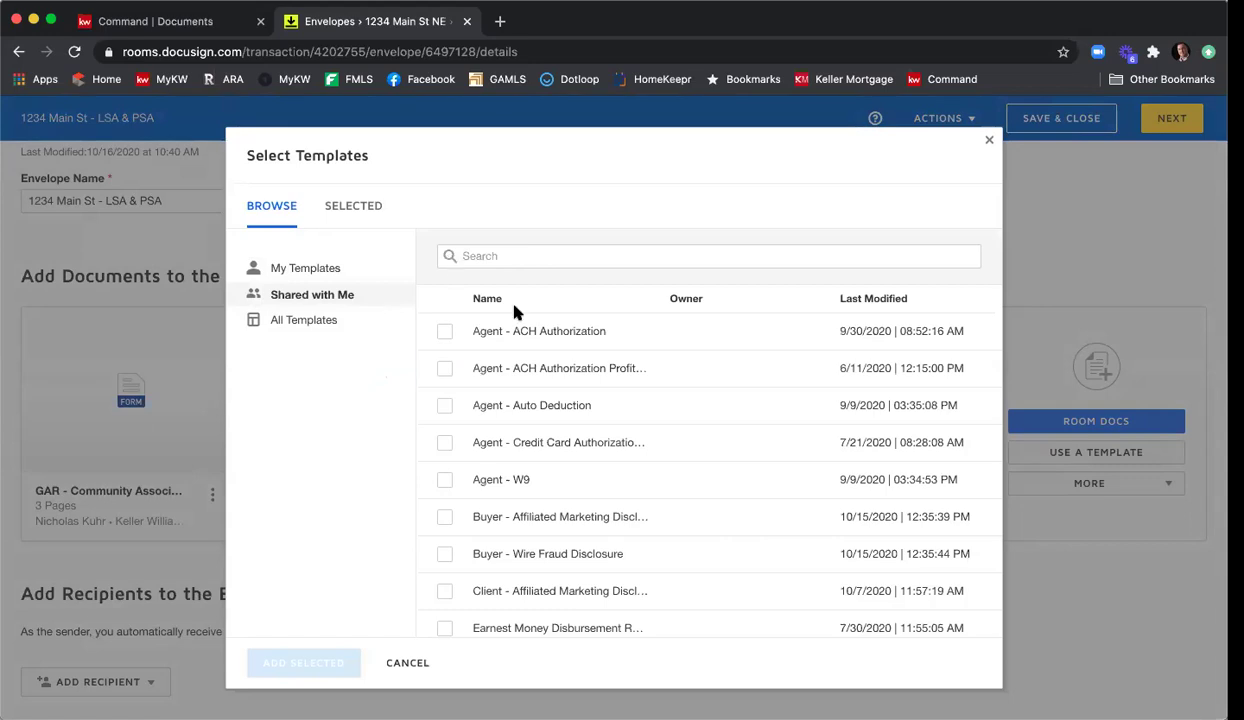
scroll(612, 358, down, 2)
scroll(612, 358, down, 1)
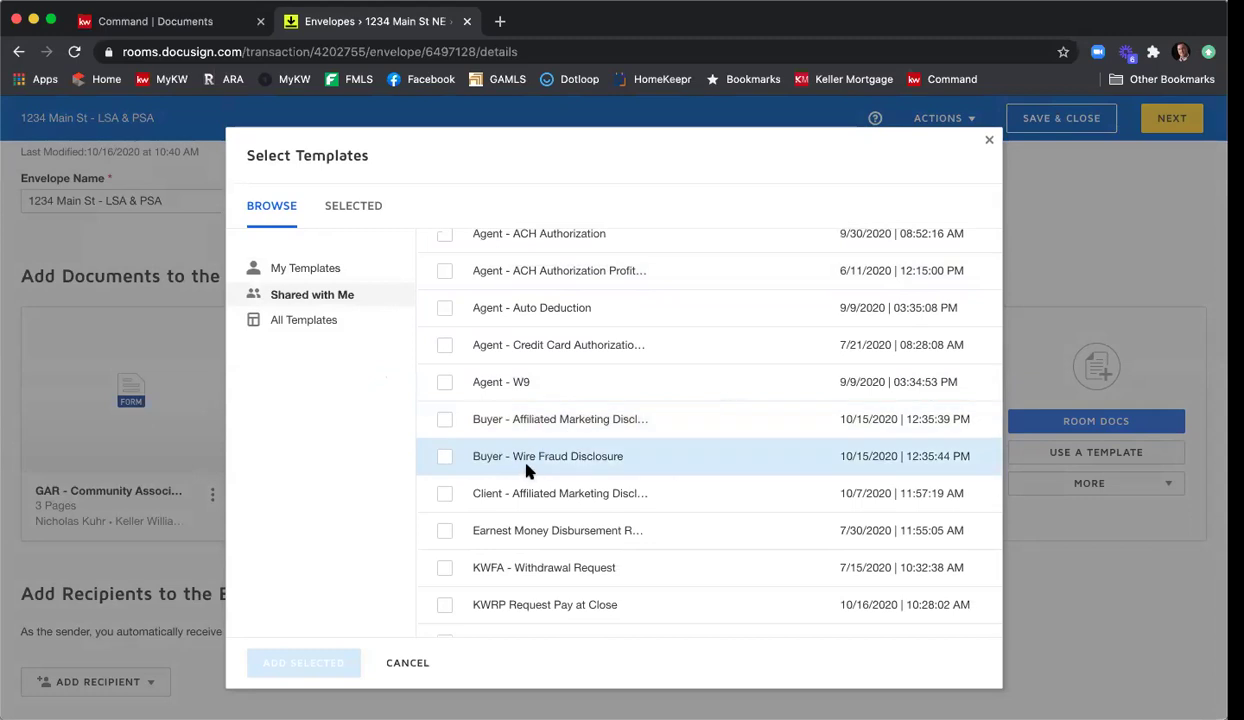
scroll(535, 435, down, 4)
scroll(540, 440, down, 5)
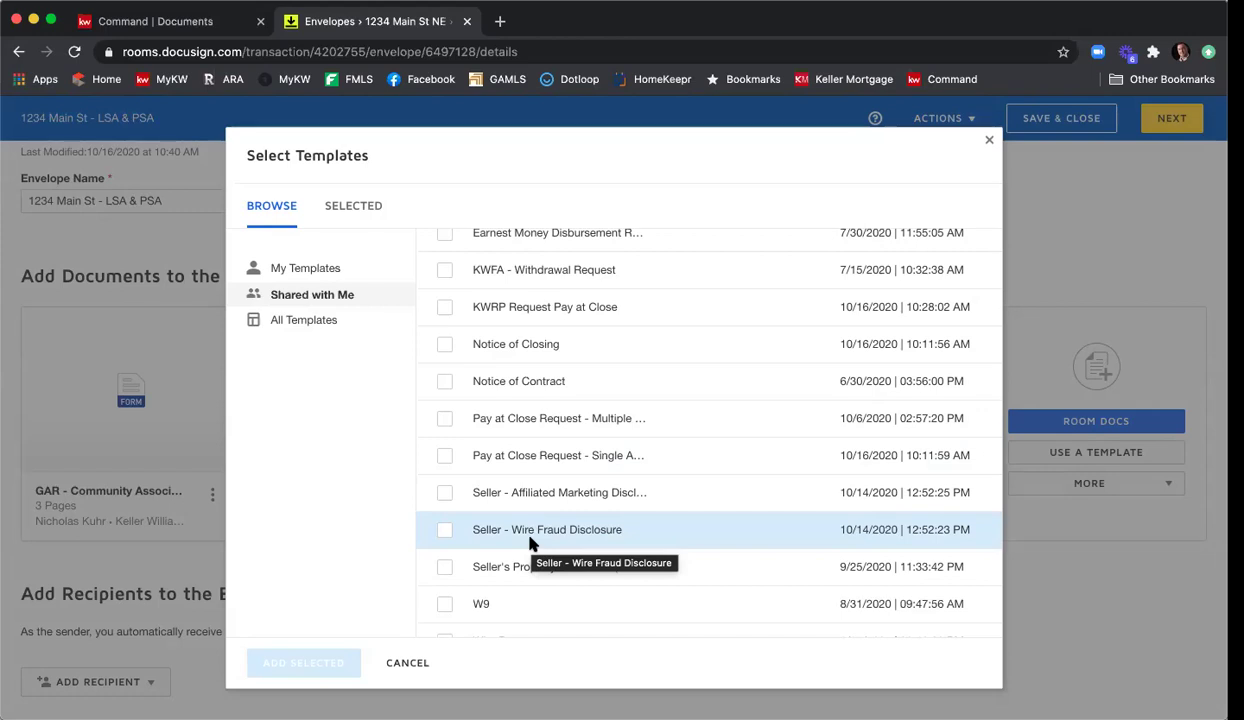
click(444, 531)
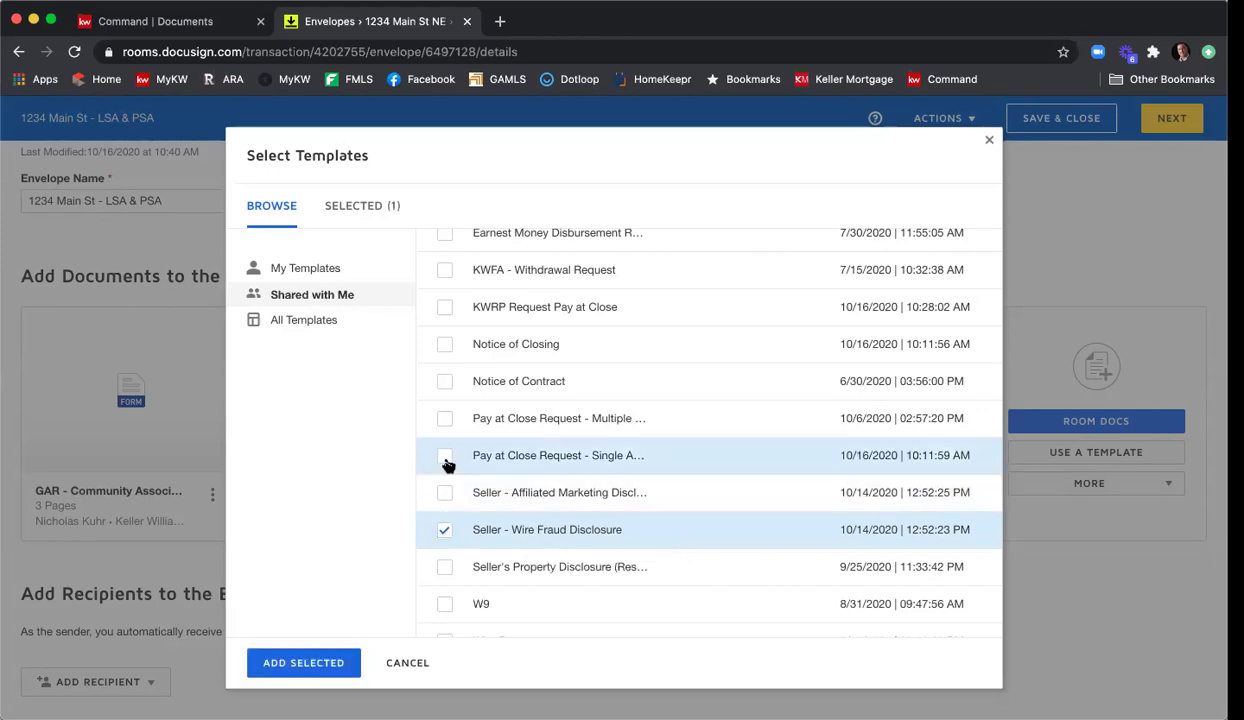
click(443, 489)
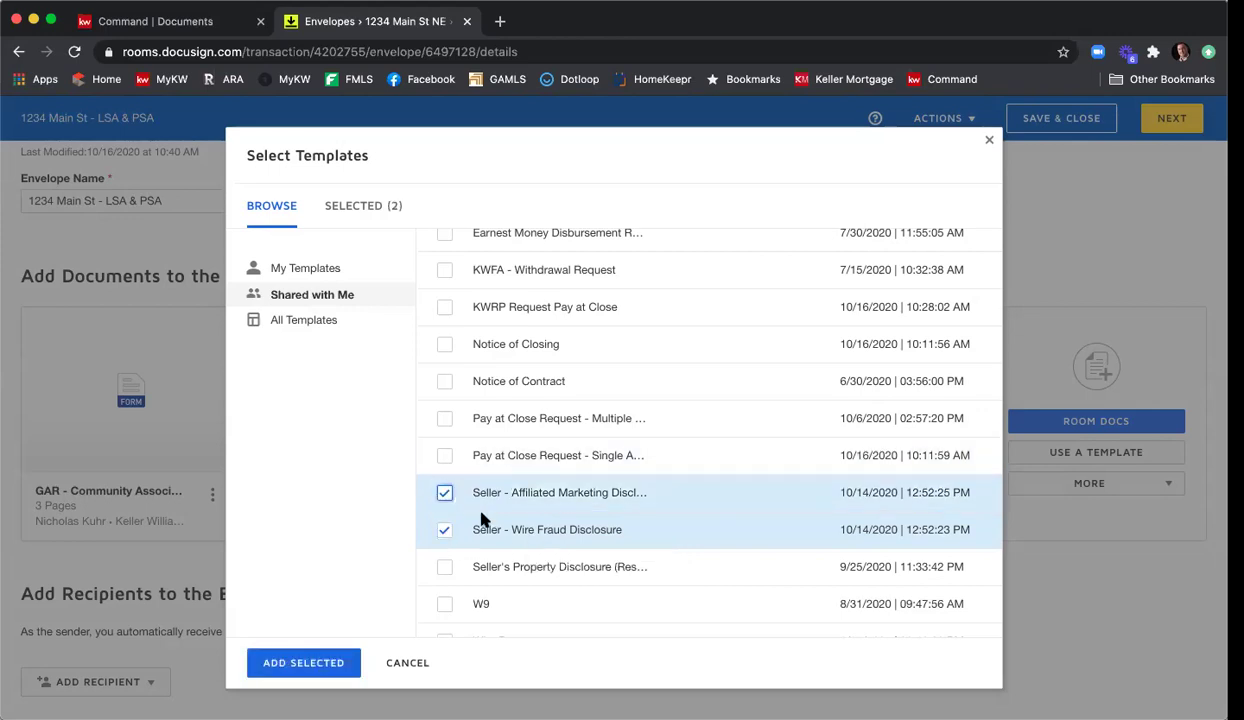
click(304, 663)
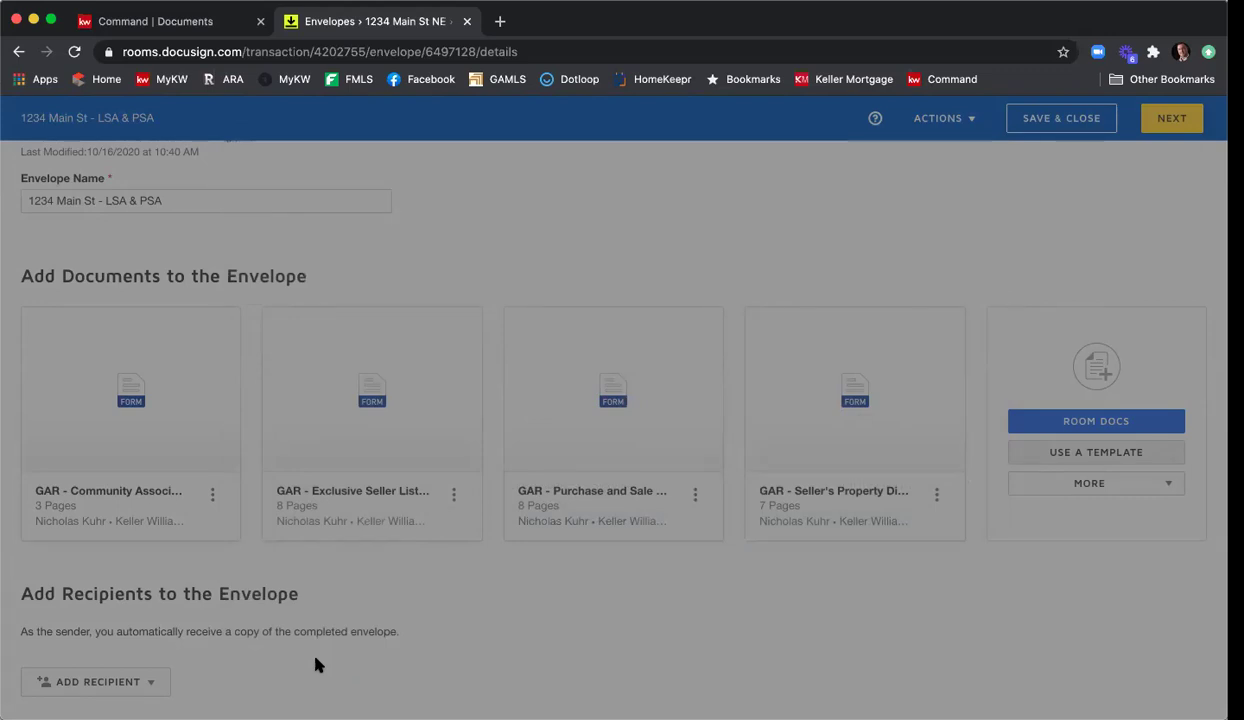
Step: Reorder the documents: Exclusive Seller Listing, Seller's Property Disclosure, Community Association, Affiliated Marketing, Wire Fraud, Purchase and Sale
scroll(628, 560, up, 3)
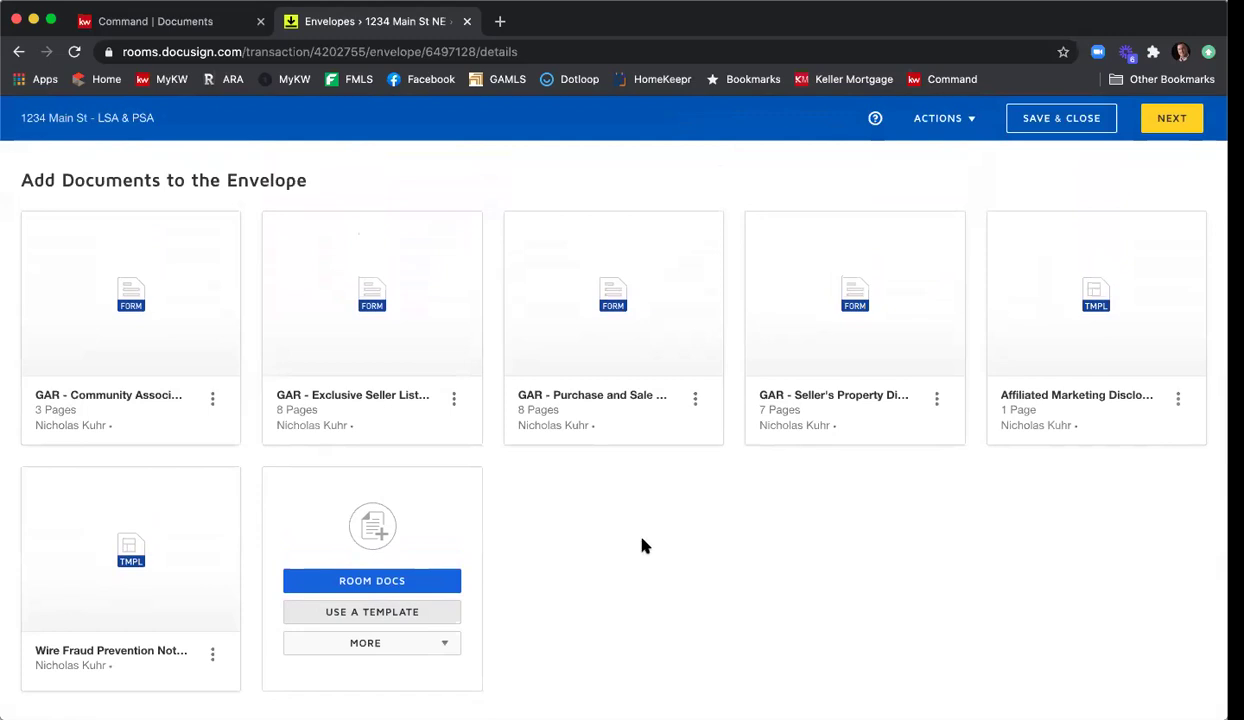
mouse_move(461, 339)
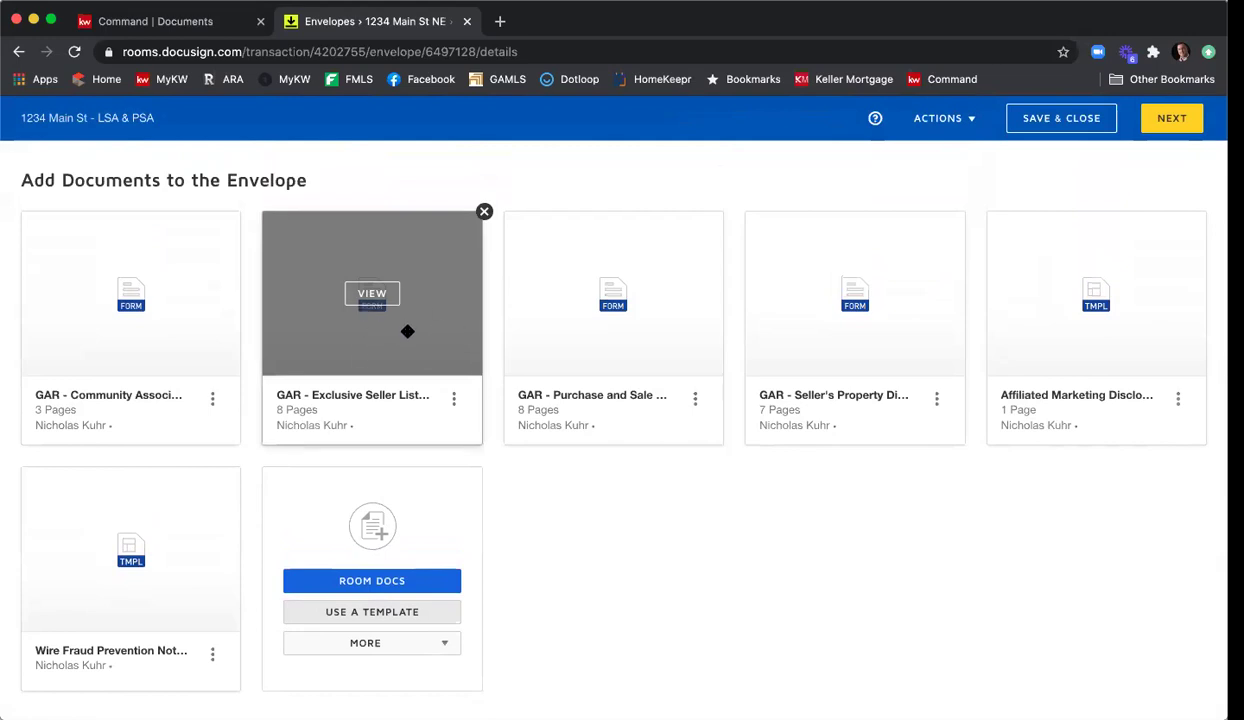
drag(407, 331, 140, 326)
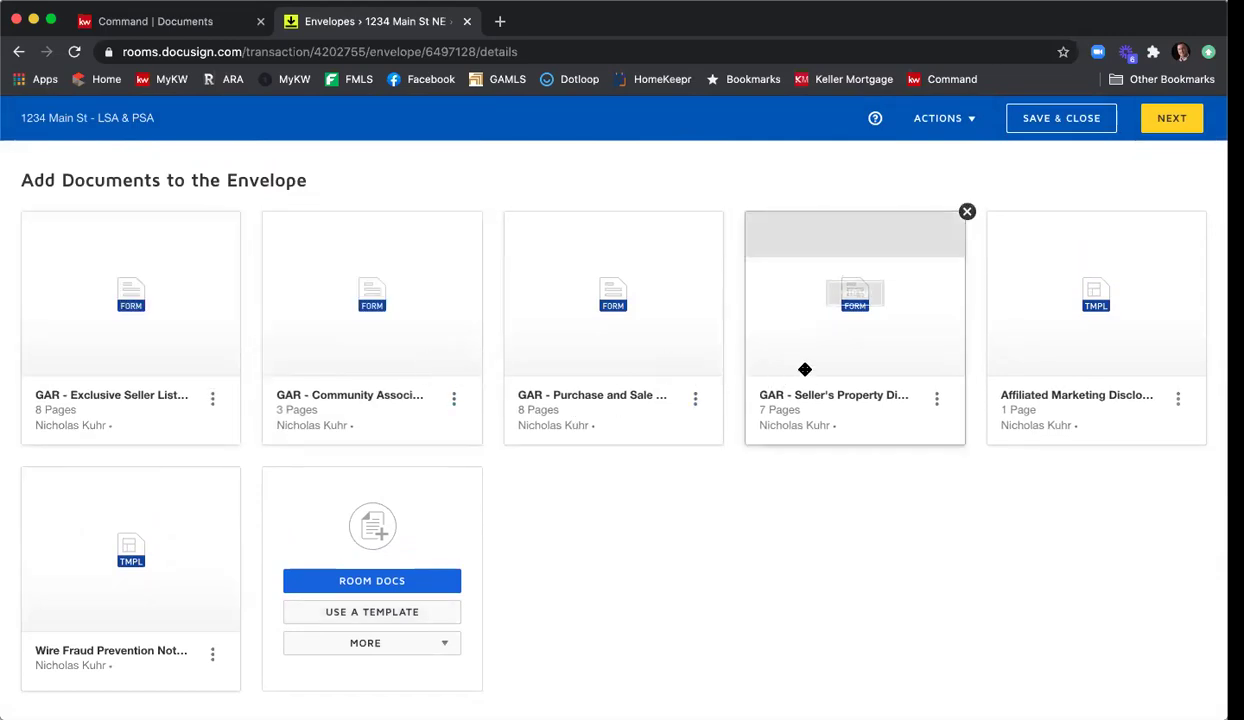
drag(811, 360, 267, 364)
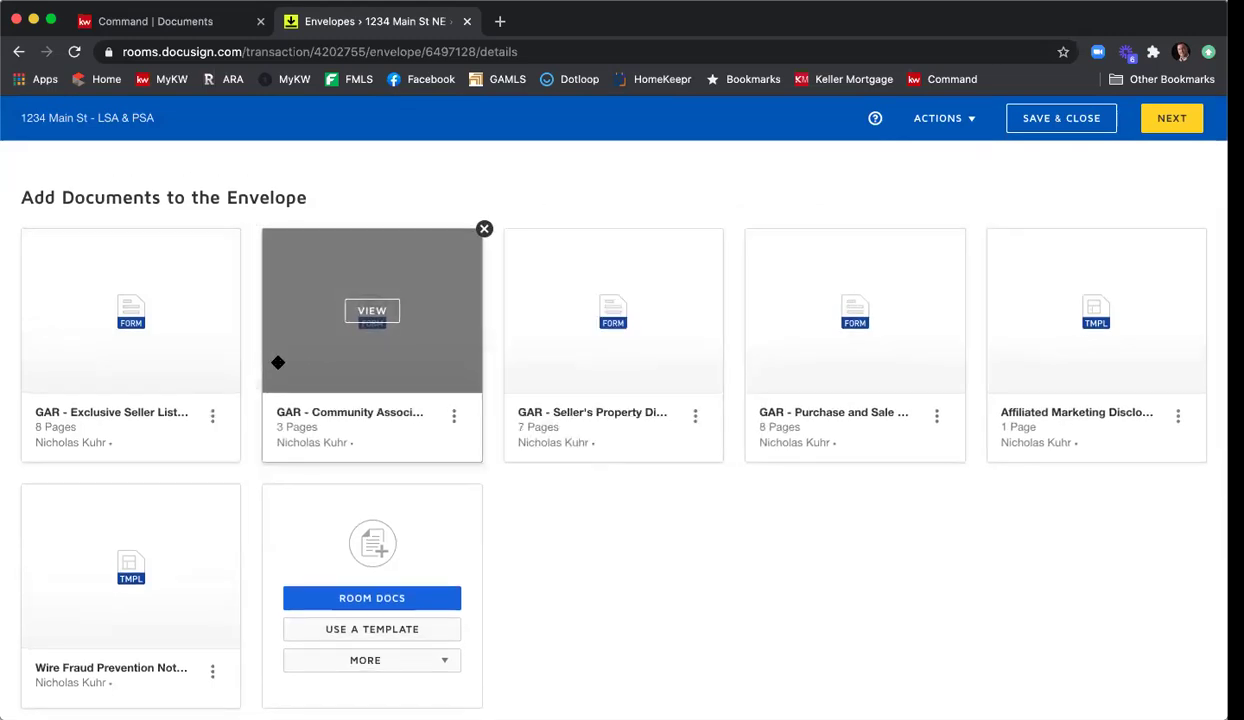
drag(601, 374, 318, 358)
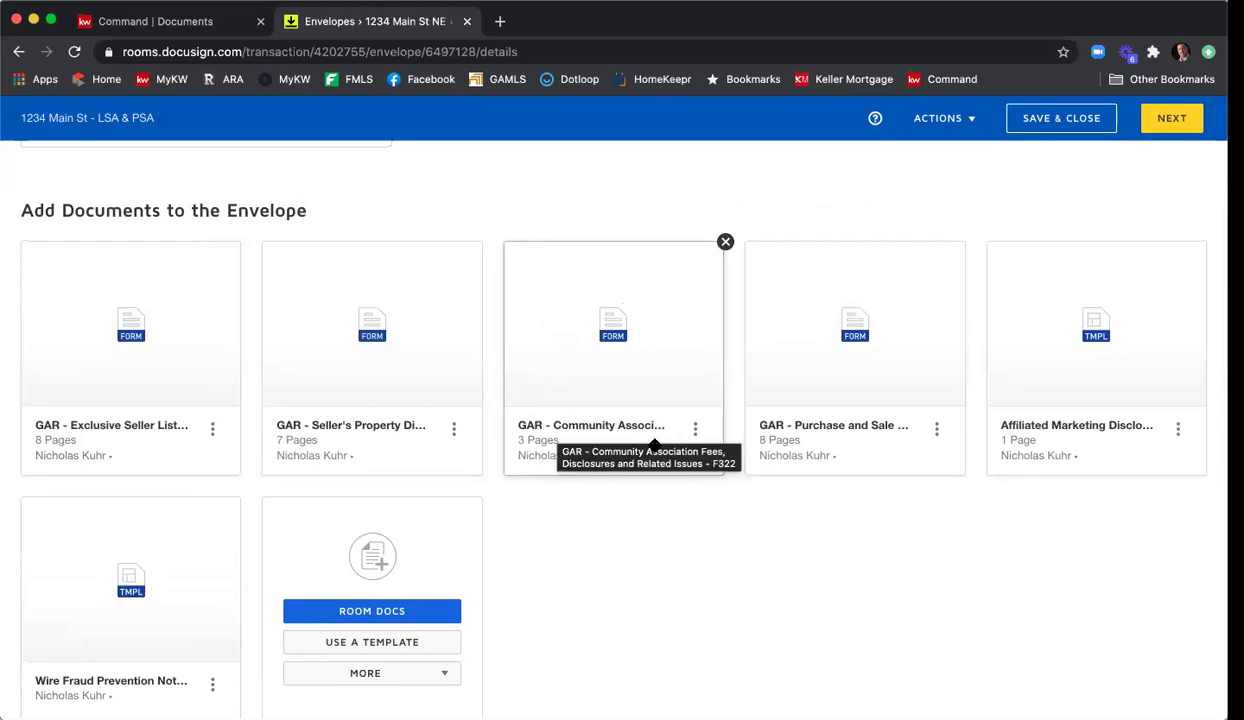
drag(1100, 398, 853, 407)
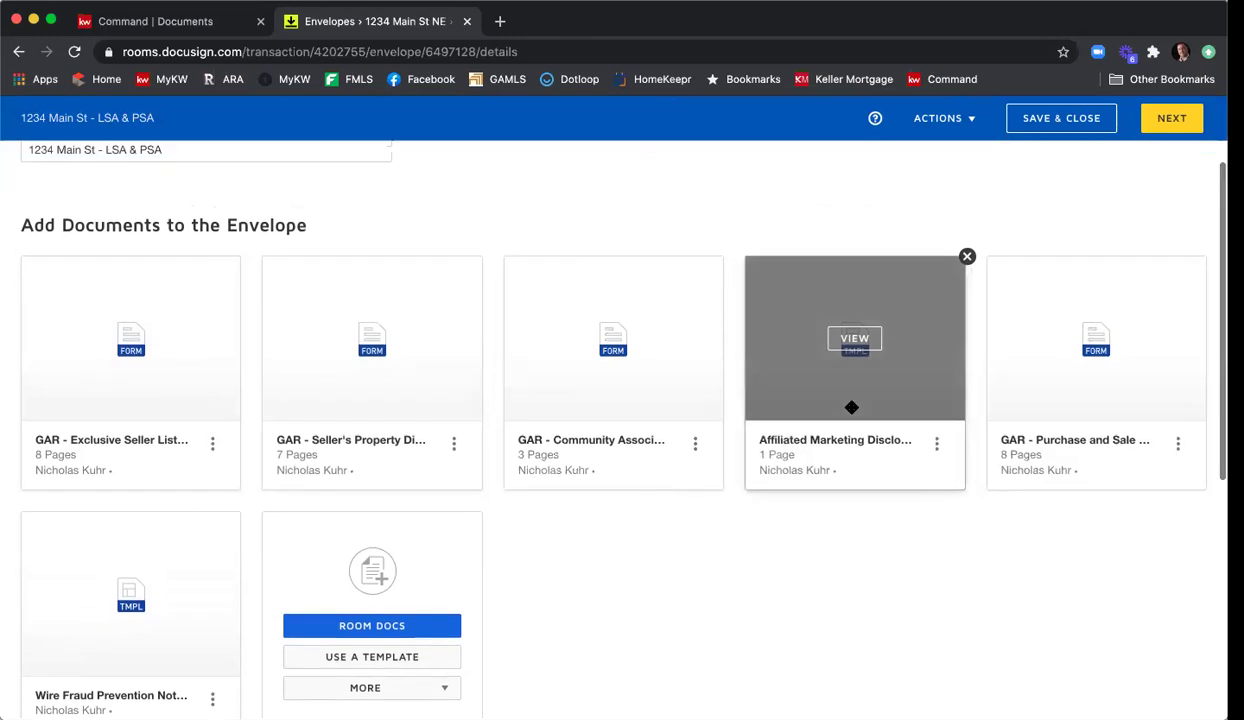
scroll(848, 410, down, 1)
drag(89, 571, 1097, 330)
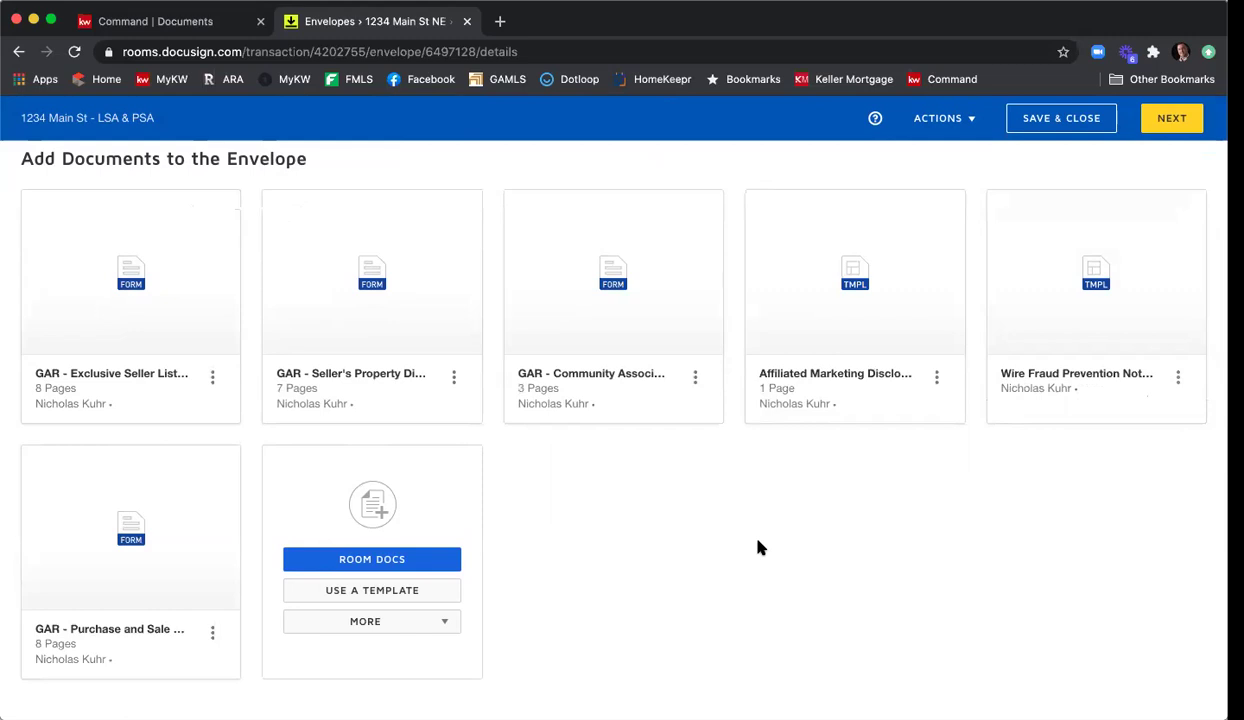
Step: In Add Recipients, choose Pre-Tagged Roles from the Add Recipient menu
scroll(745, 533, down, 3)
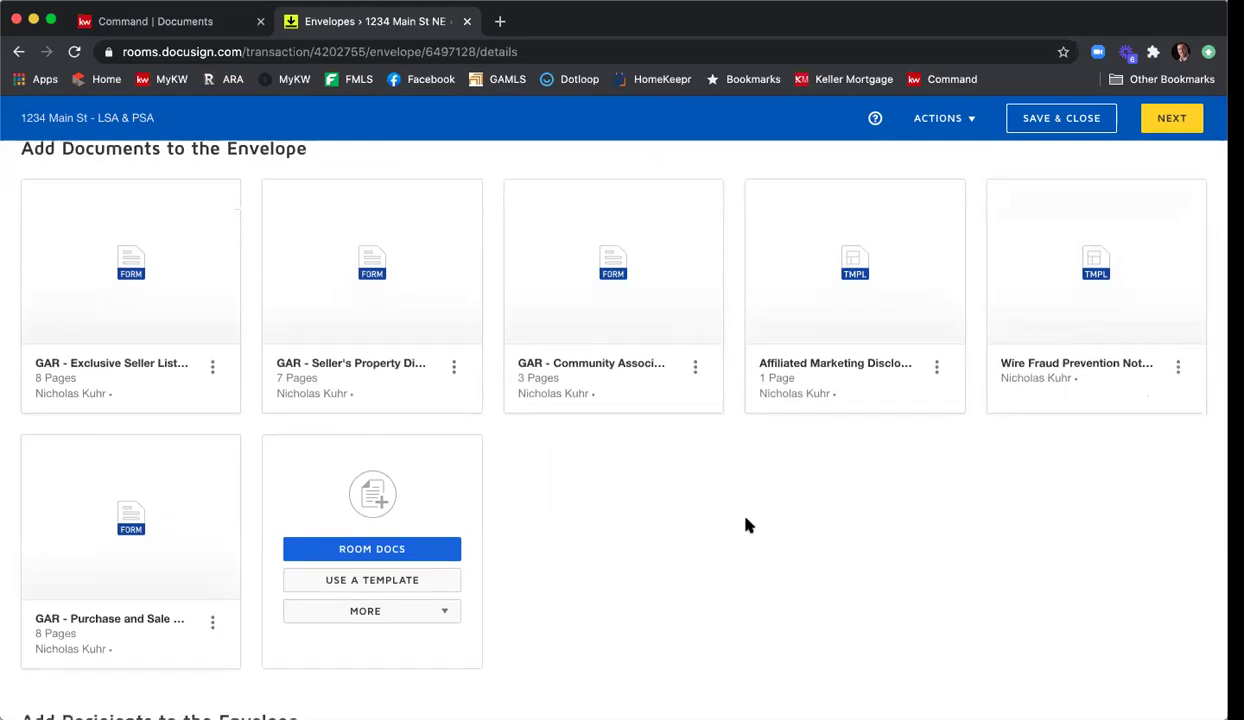
scroll(755, 529, down, 3)
scroll(755, 529, up, 4)
scroll(755, 530, down, 3)
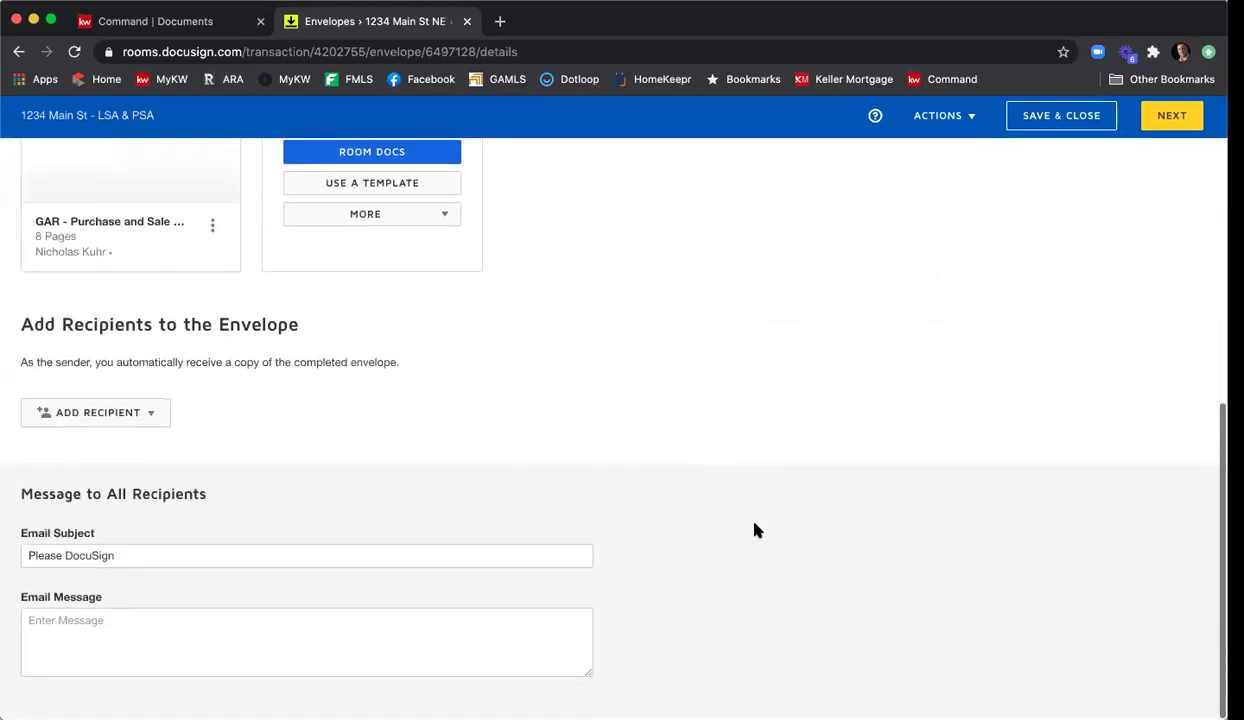
click(150, 425)
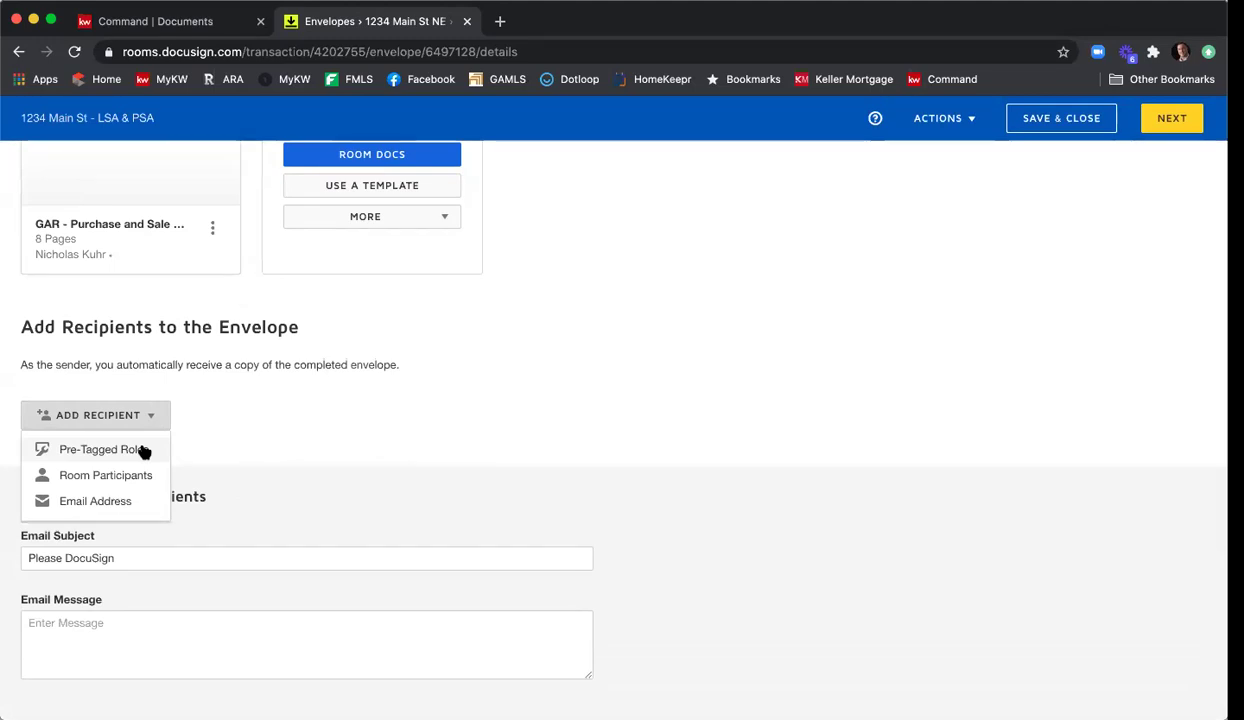
click(145, 451)
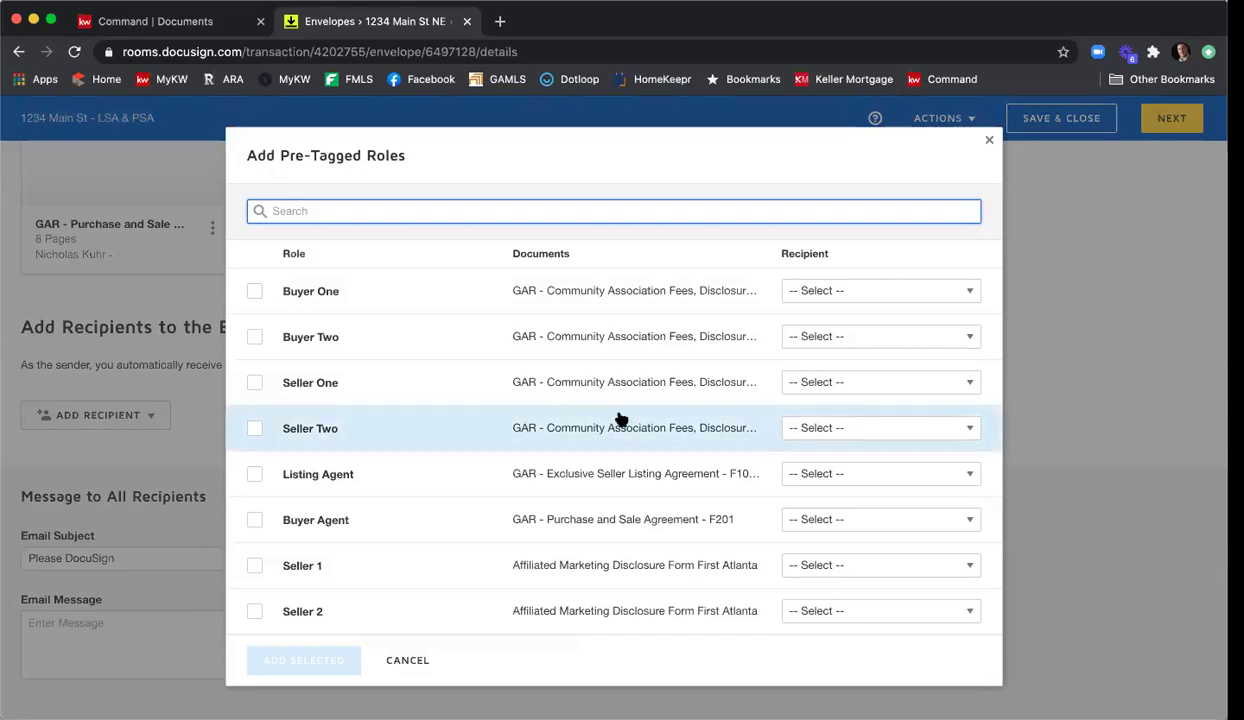
Step: Include the Seller One and Seller Two roles, assigning each seller's contact
click(258, 384)
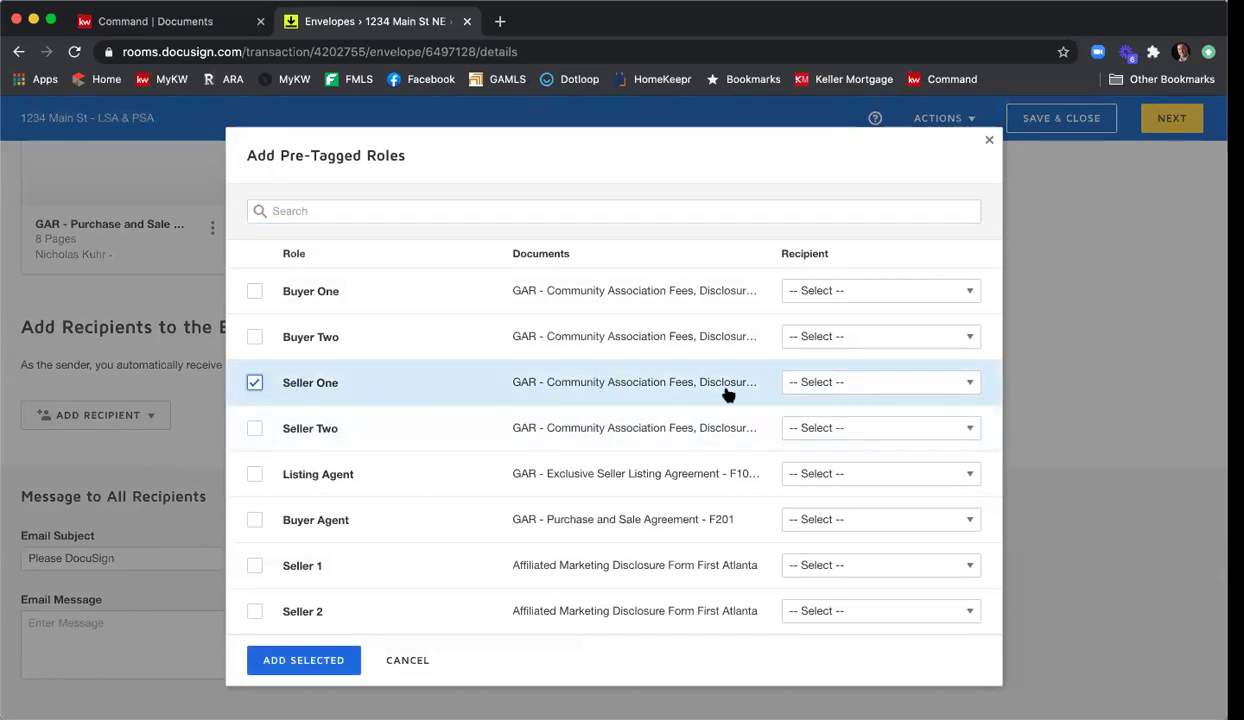
click(822, 390)
scroll(858, 472, down, 1)
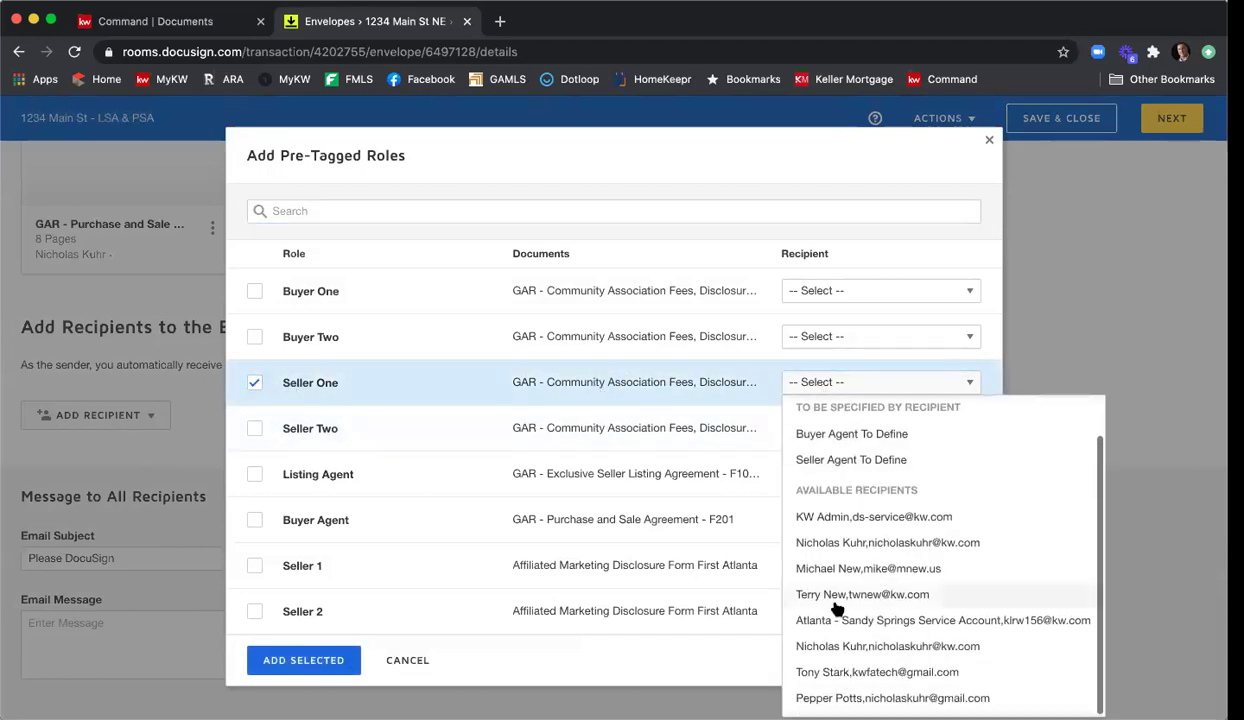
click(858, 671)
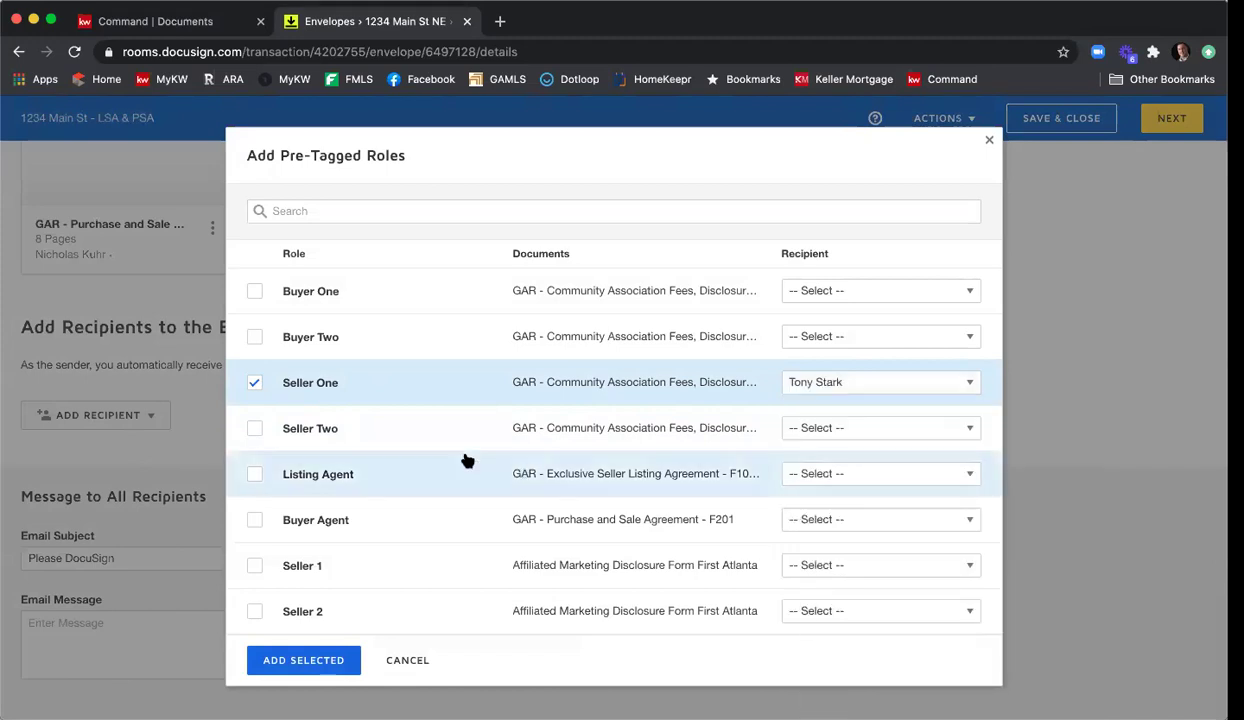
click(255, 429)
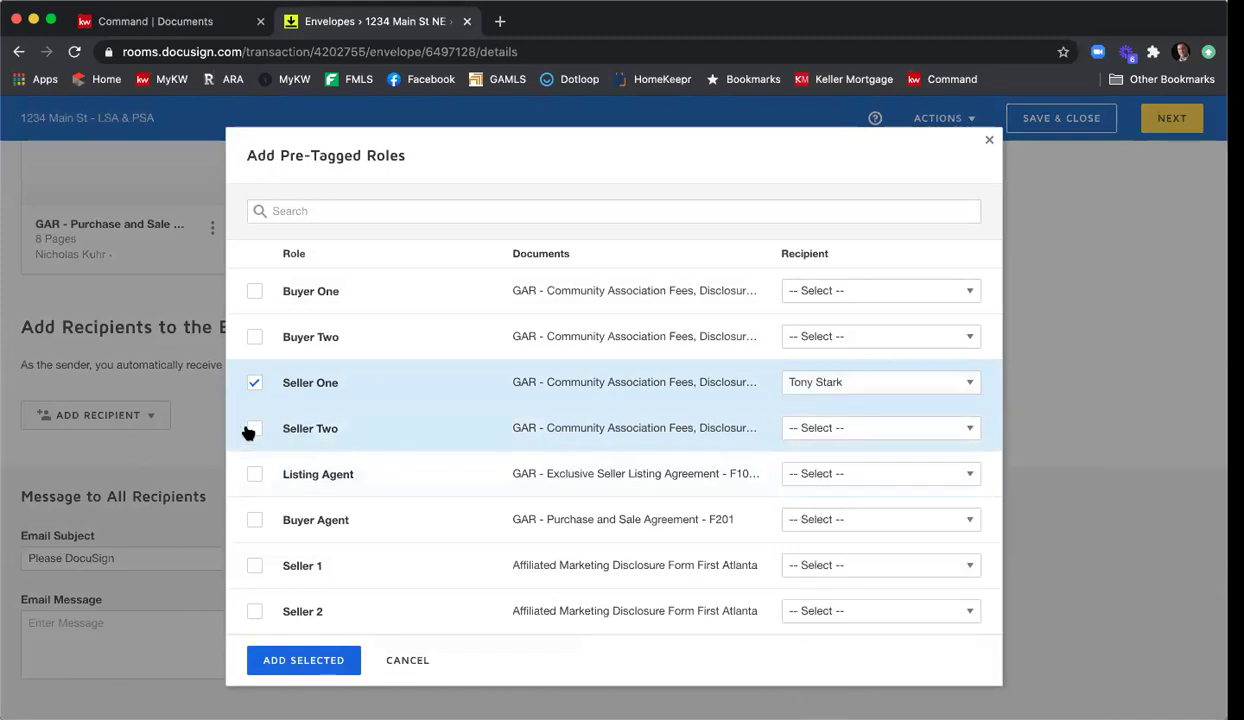
click(818, 428)
scroll(872, 375, down, 1)
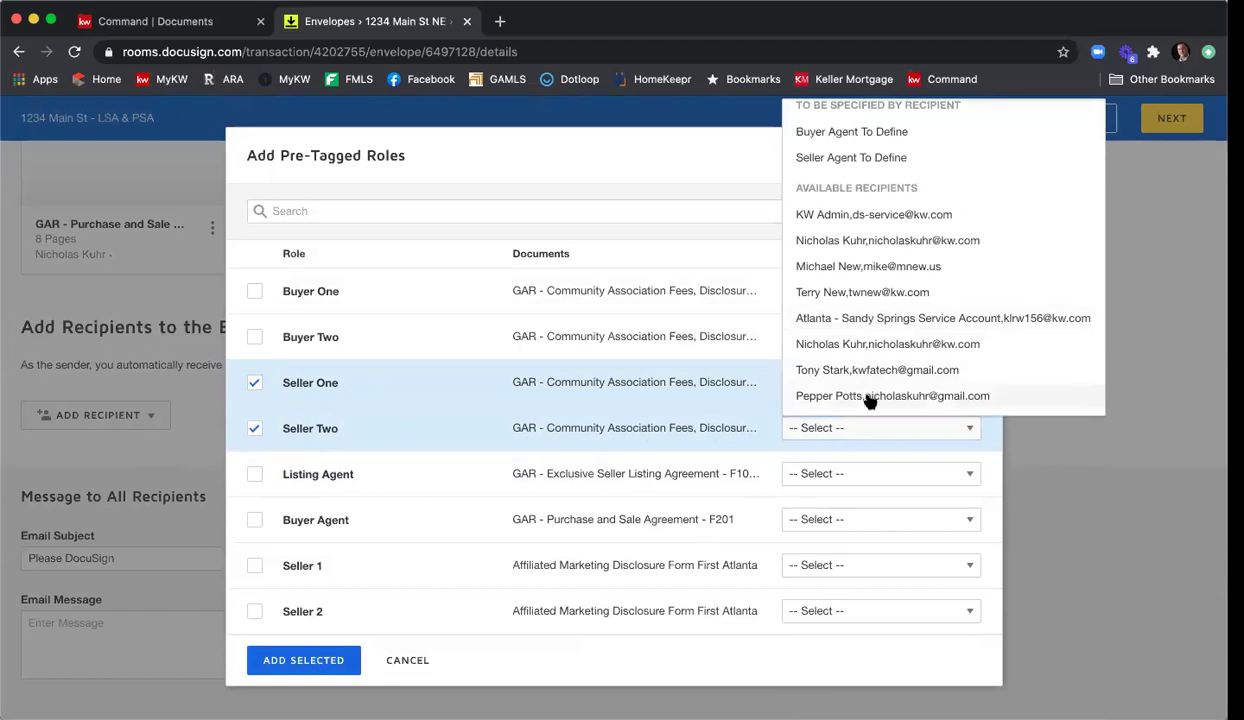
click(870, 396)
Step: Assign your own contact as Listing Agent and add all three roles as recipients
click(255, 474)
click(853, 474)
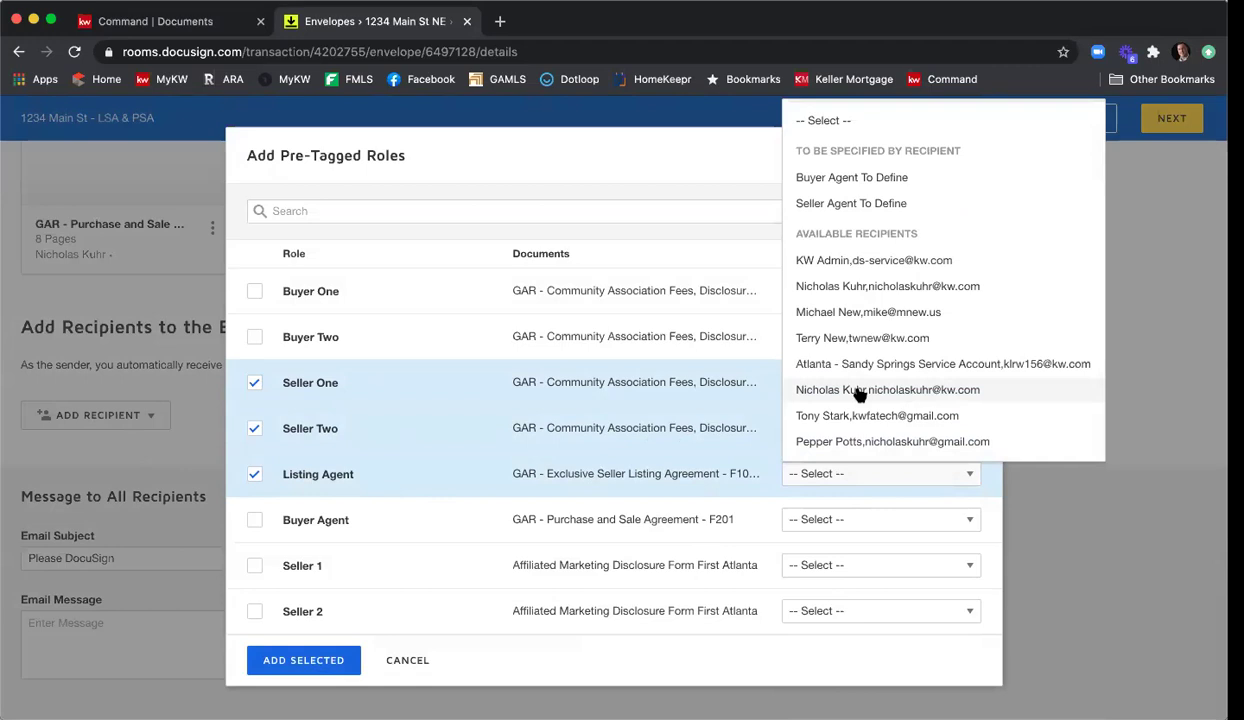
click(858, 393)
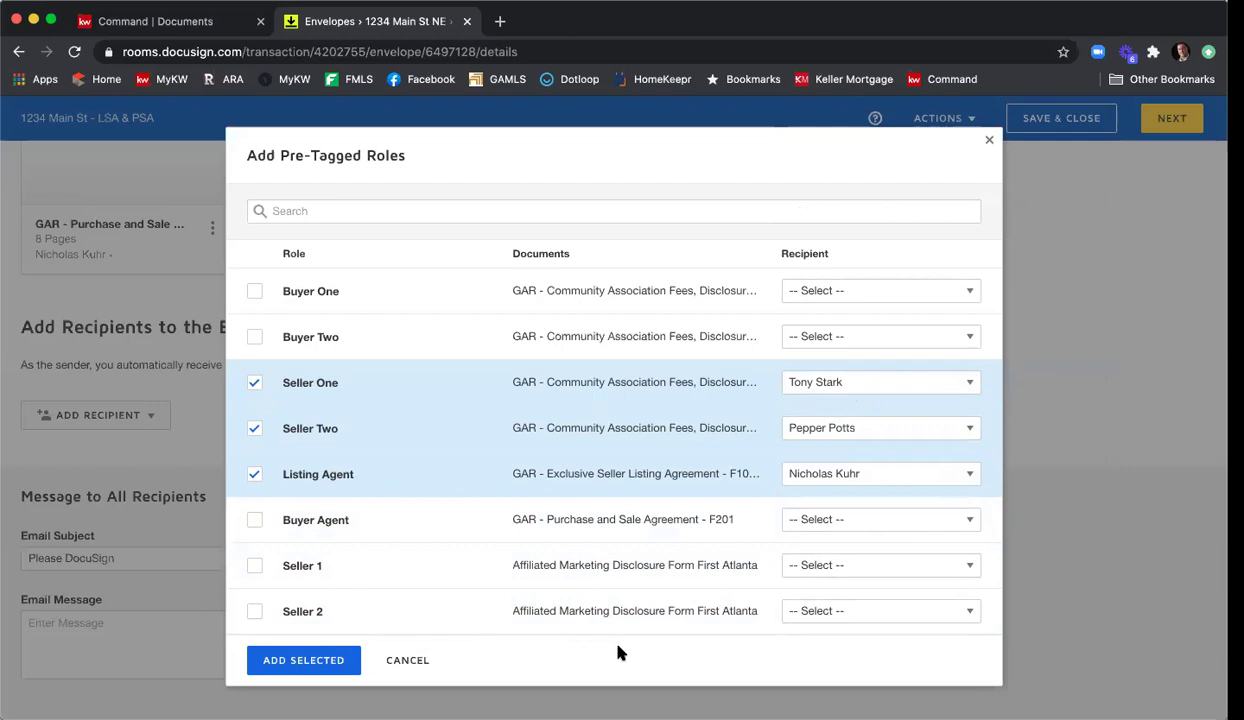
click(337, 661)
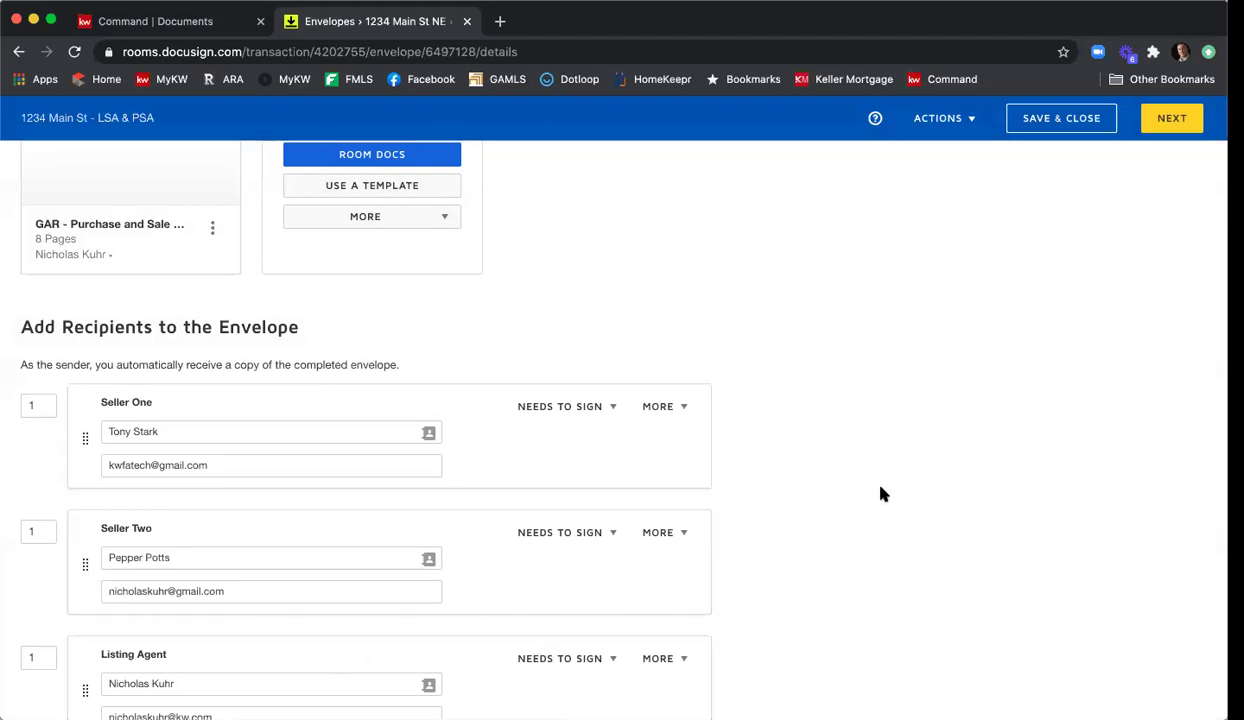
Step: Give Seller Two routing order 2 and Listing Agent routing order 3, then review Seller One's signing action
scroll(903, 489, down, 3)
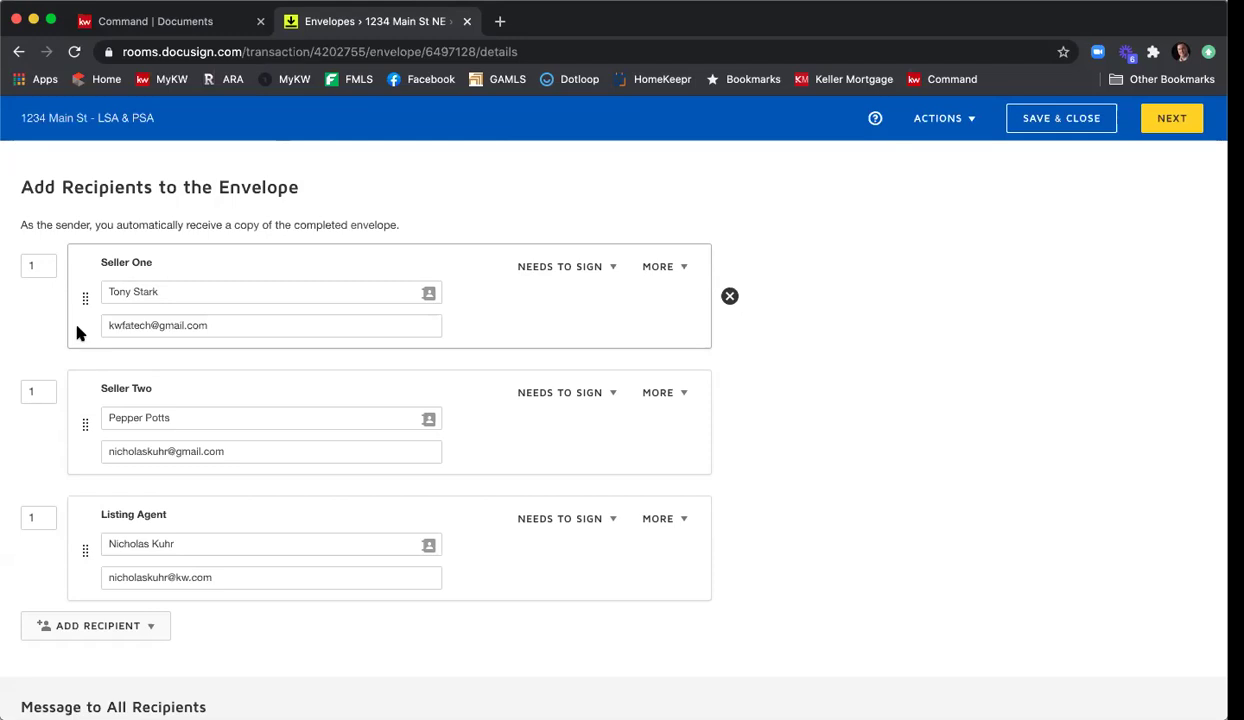
click(46, 390)
text(2)
key(Return)
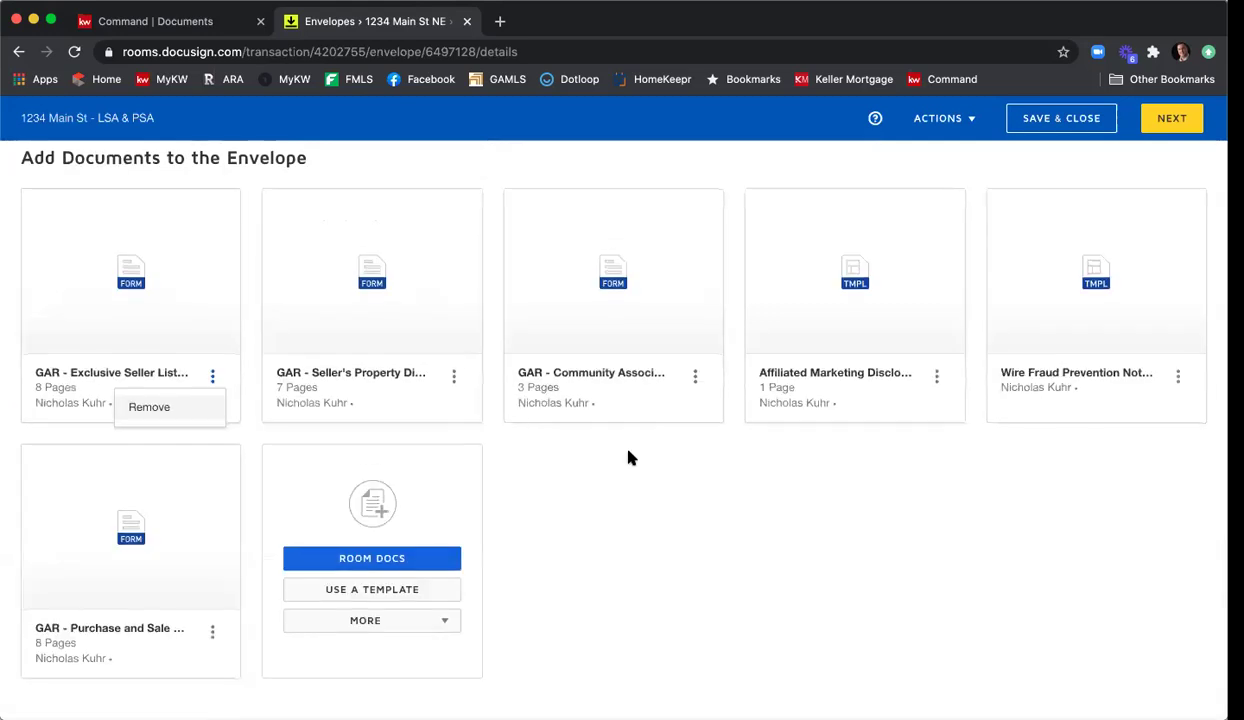
scroll(612, 436, down, 3)
scroll(619, 443, down, 3)
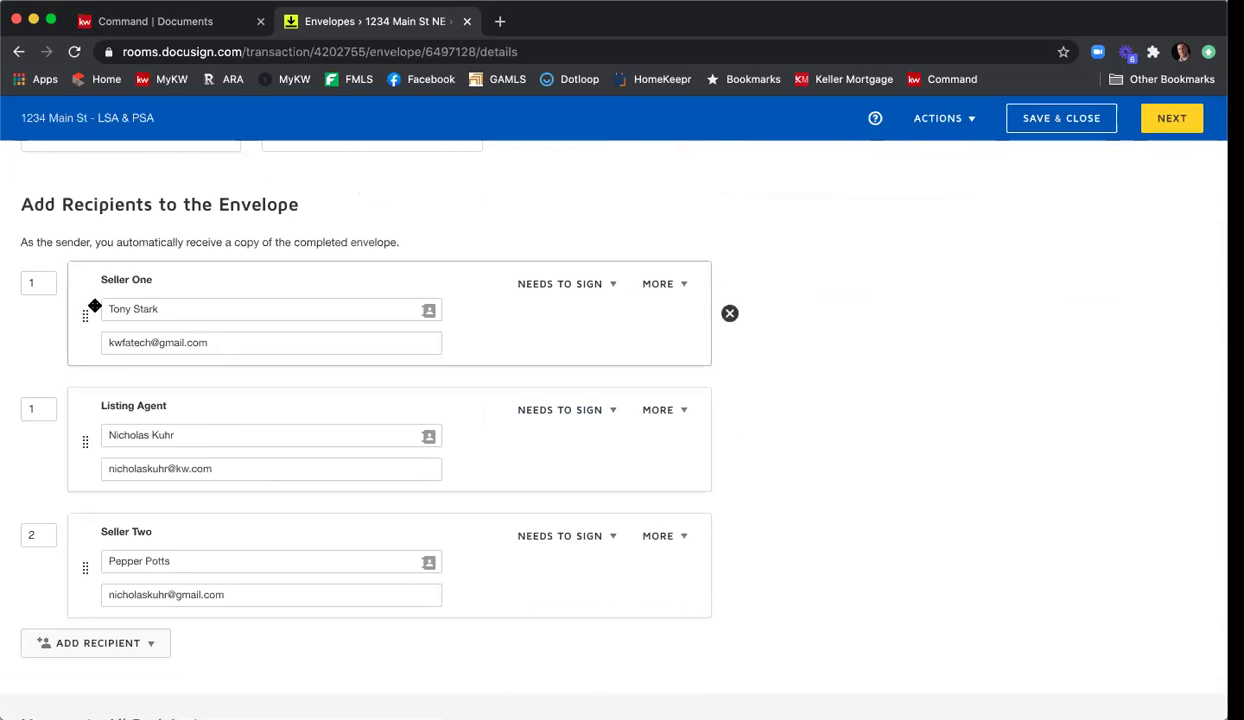
click(40, 409)
text(3)
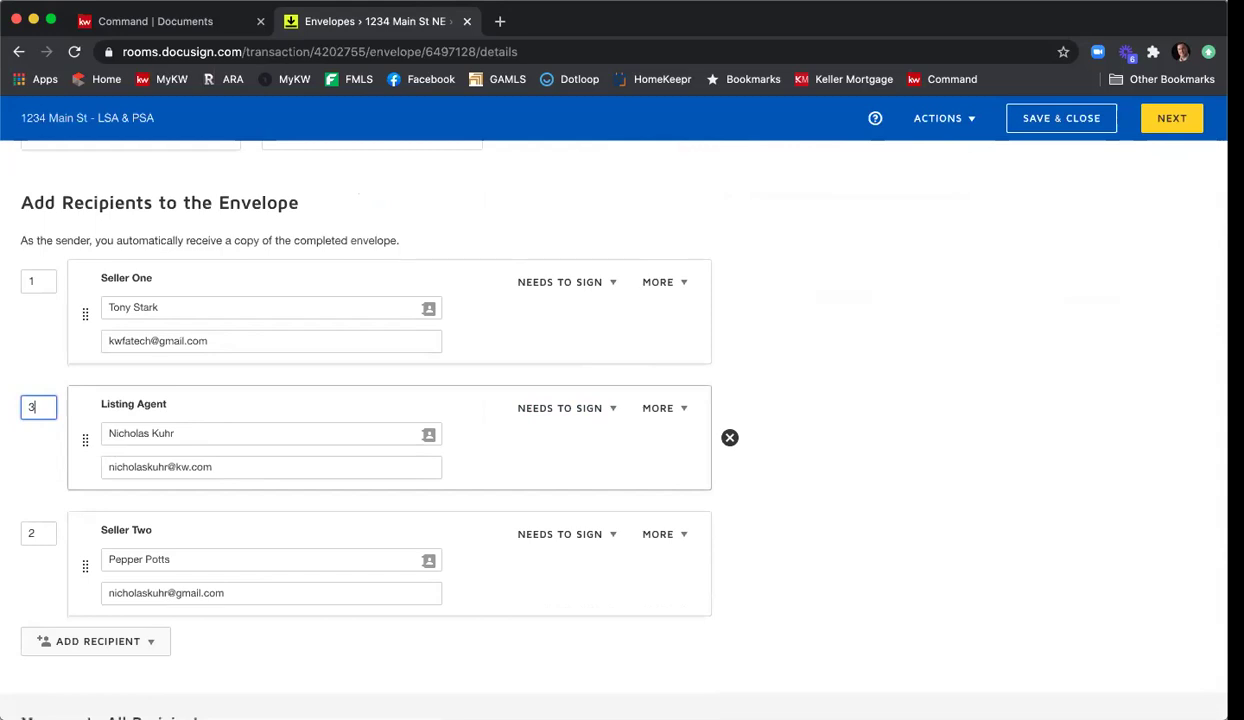
click(50, 368)
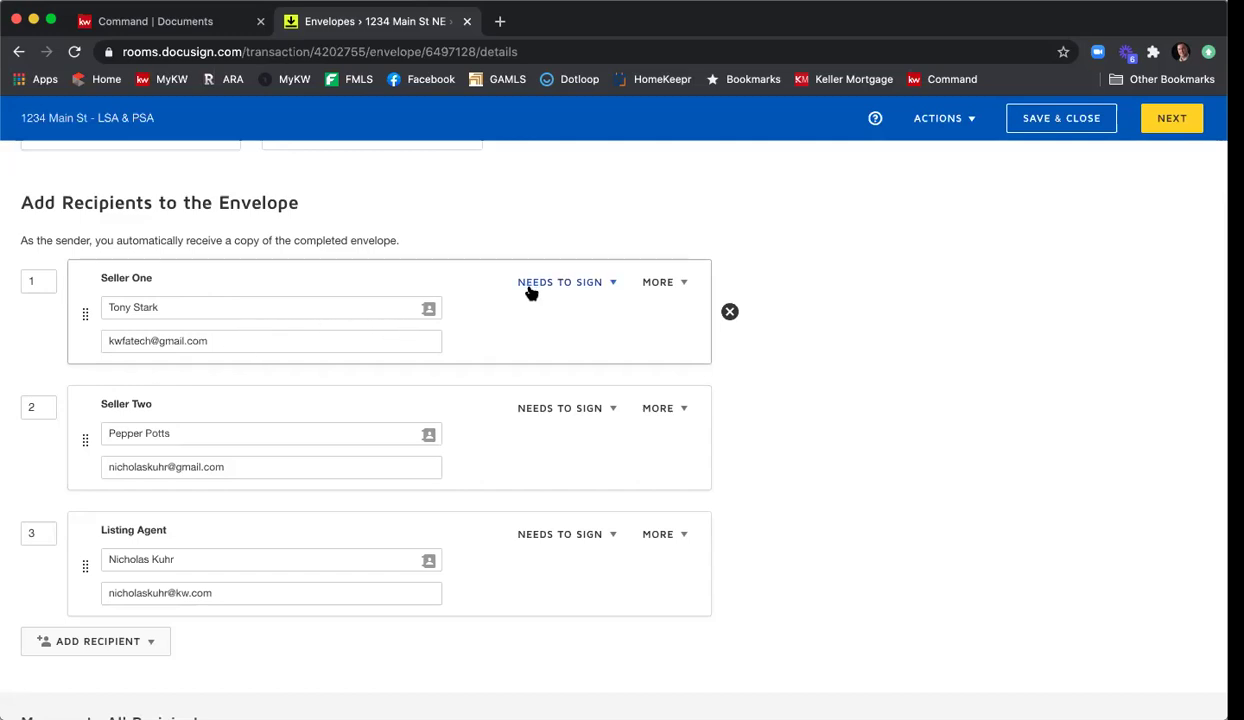
click(612, 286)
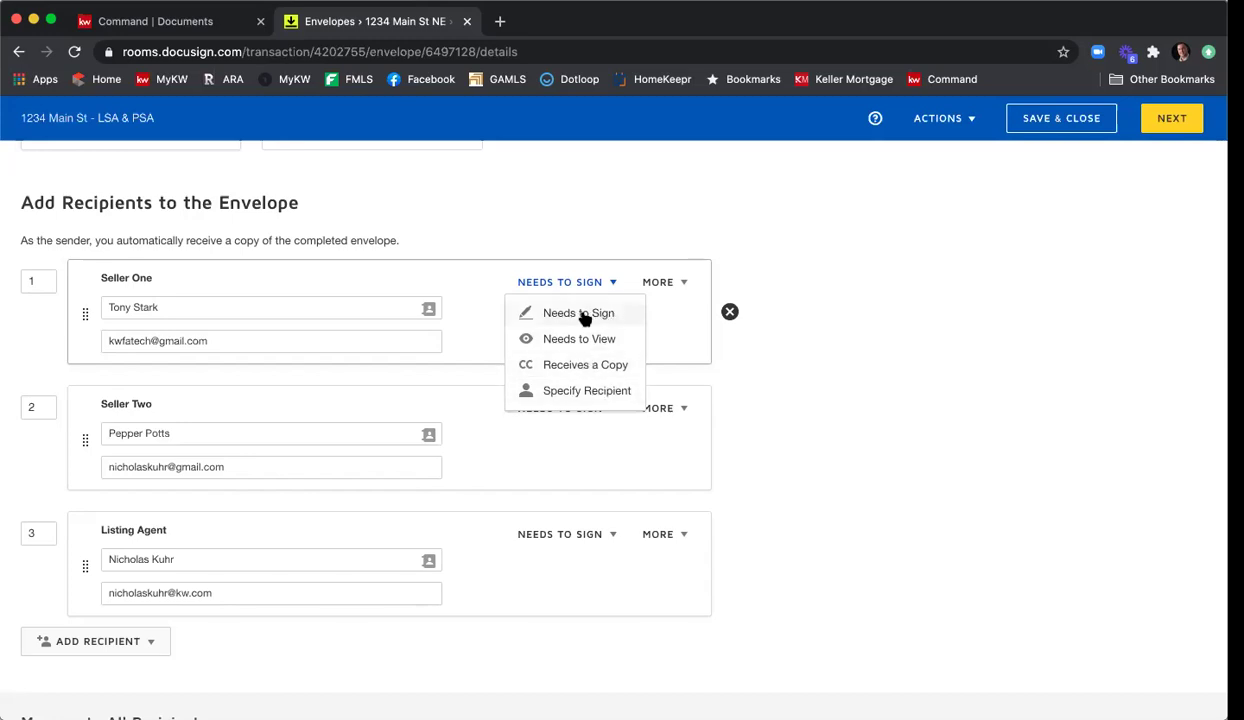
Step: Try requiring an access code for Seller One, then discard the requirement
click(668, 324)
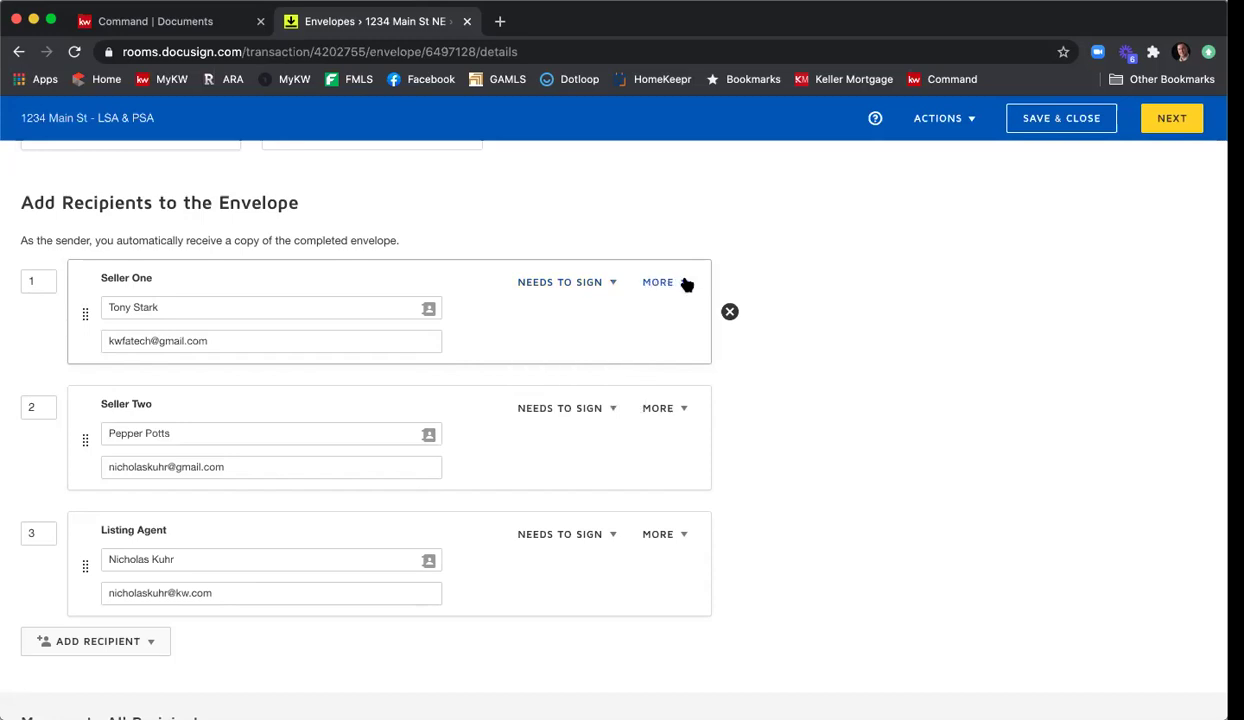
click(684, 284)
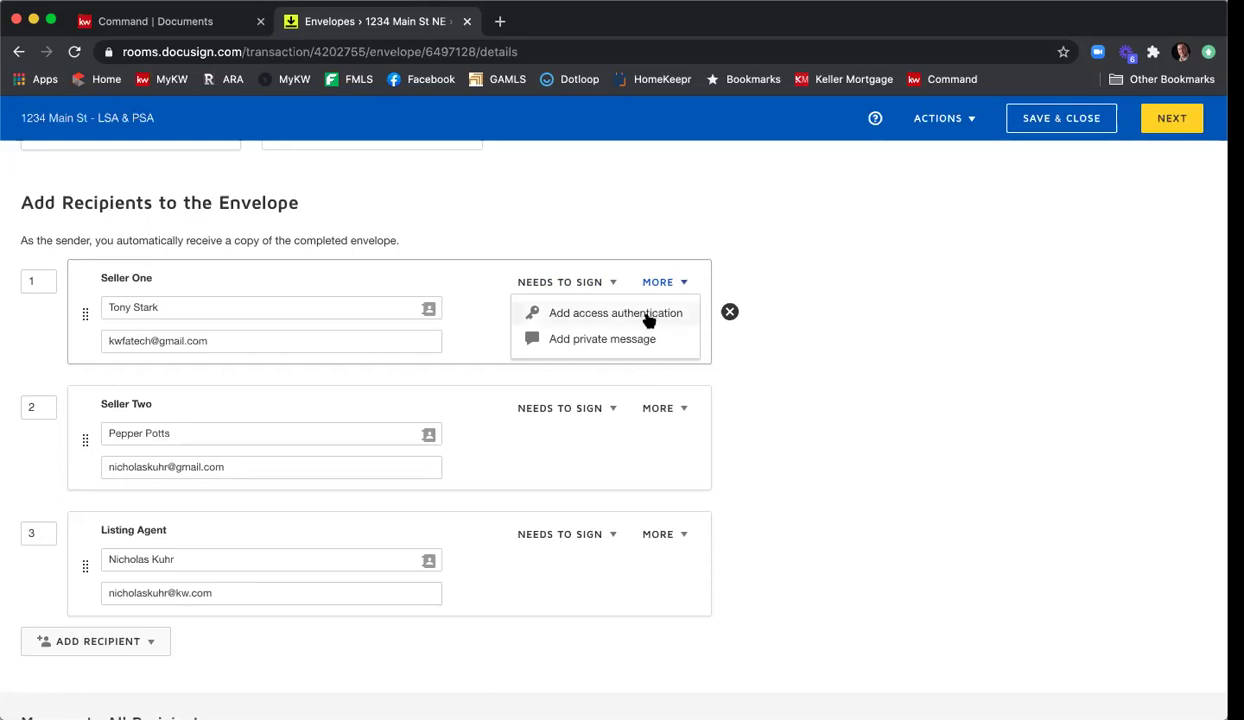
click(646, 315)
click(179, 404)
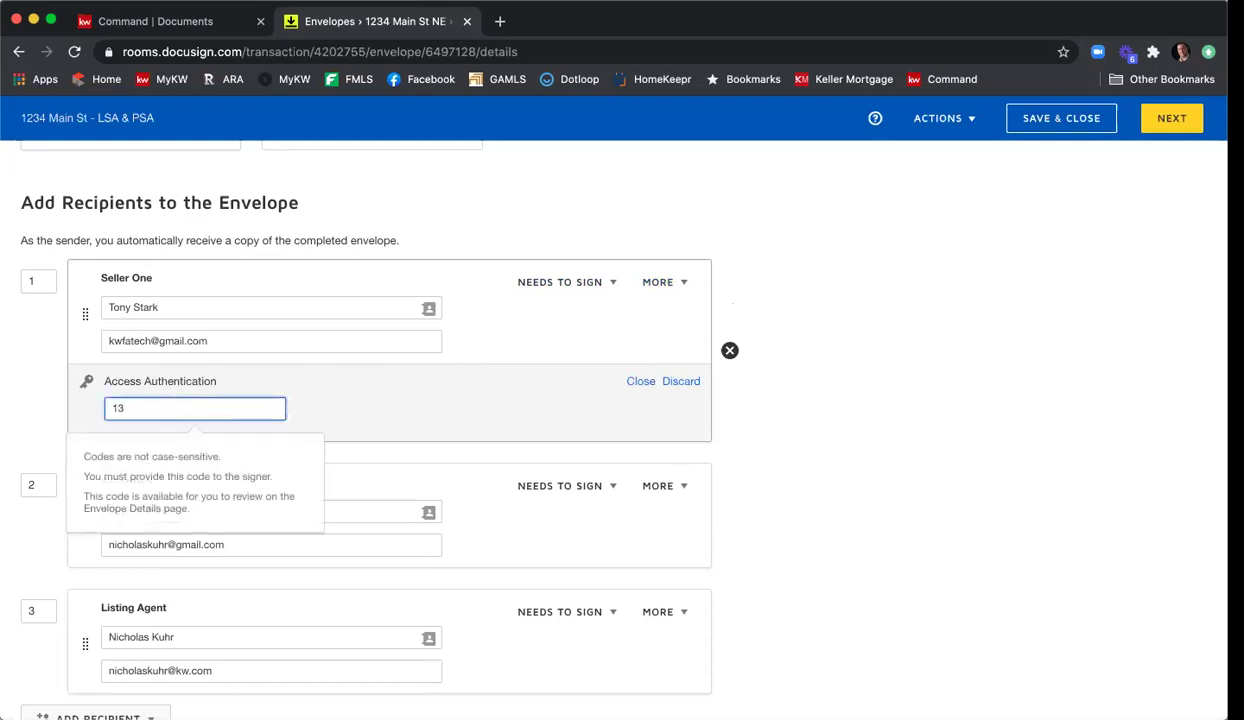
click(690, 384)
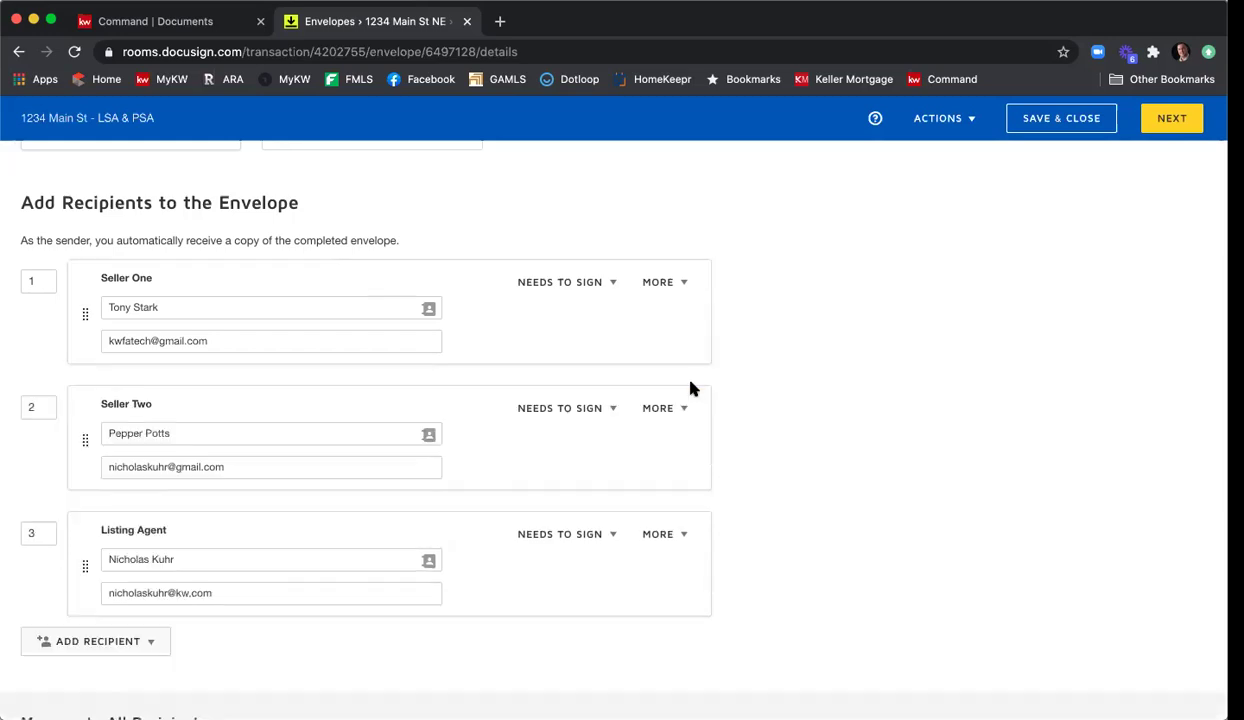
Step: Add a private message to Seller One: 'please be sure to fill in the SDP and CAD. Thank you,' plus the agent's sign-off
click(680, 282)
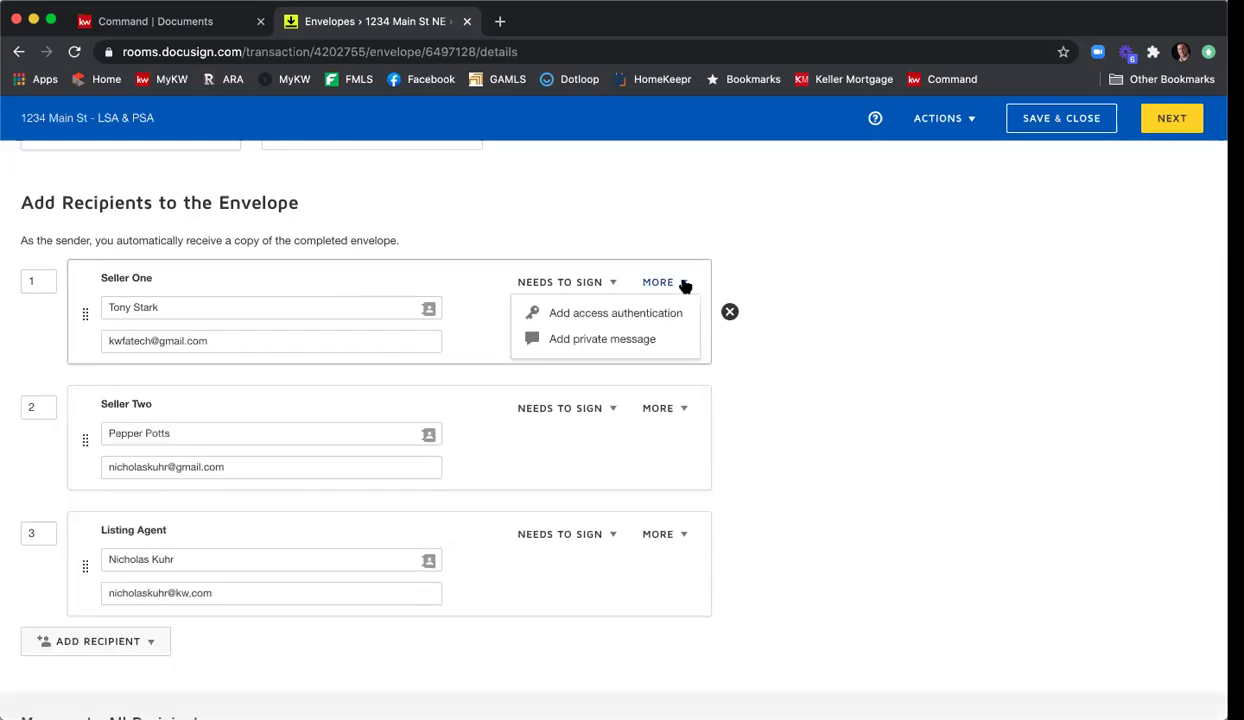
click(622, 338)
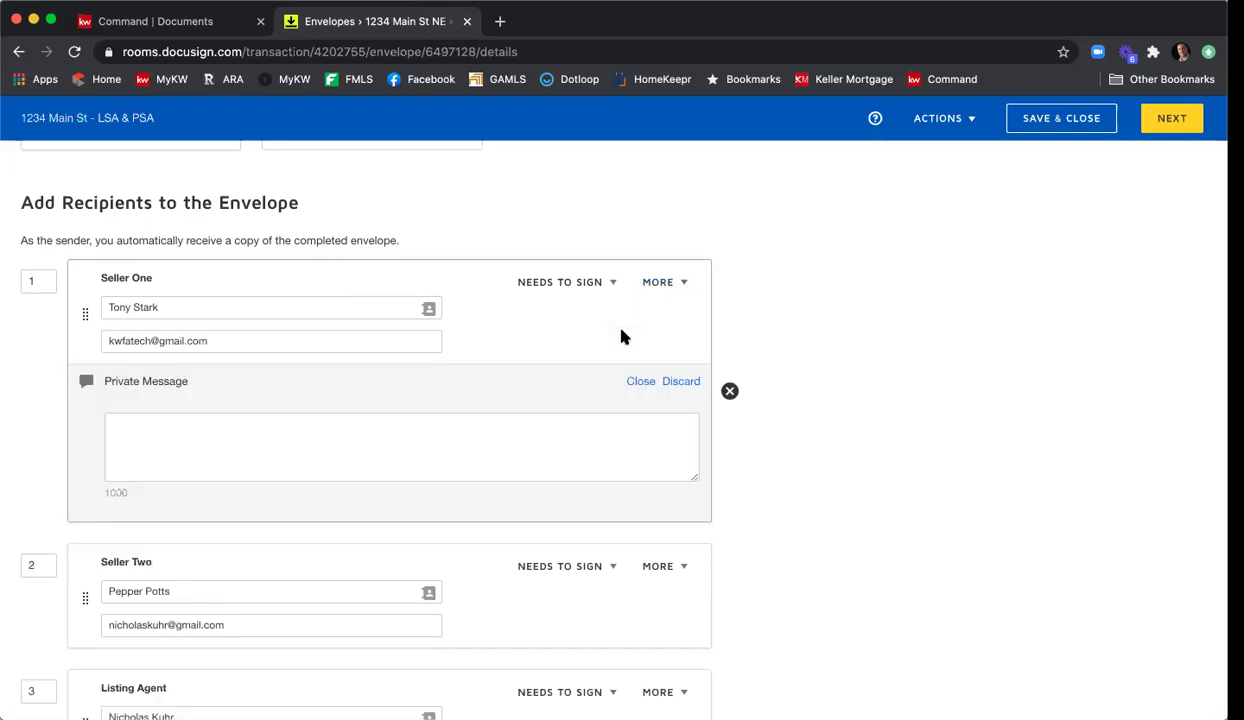
click(523, 427)
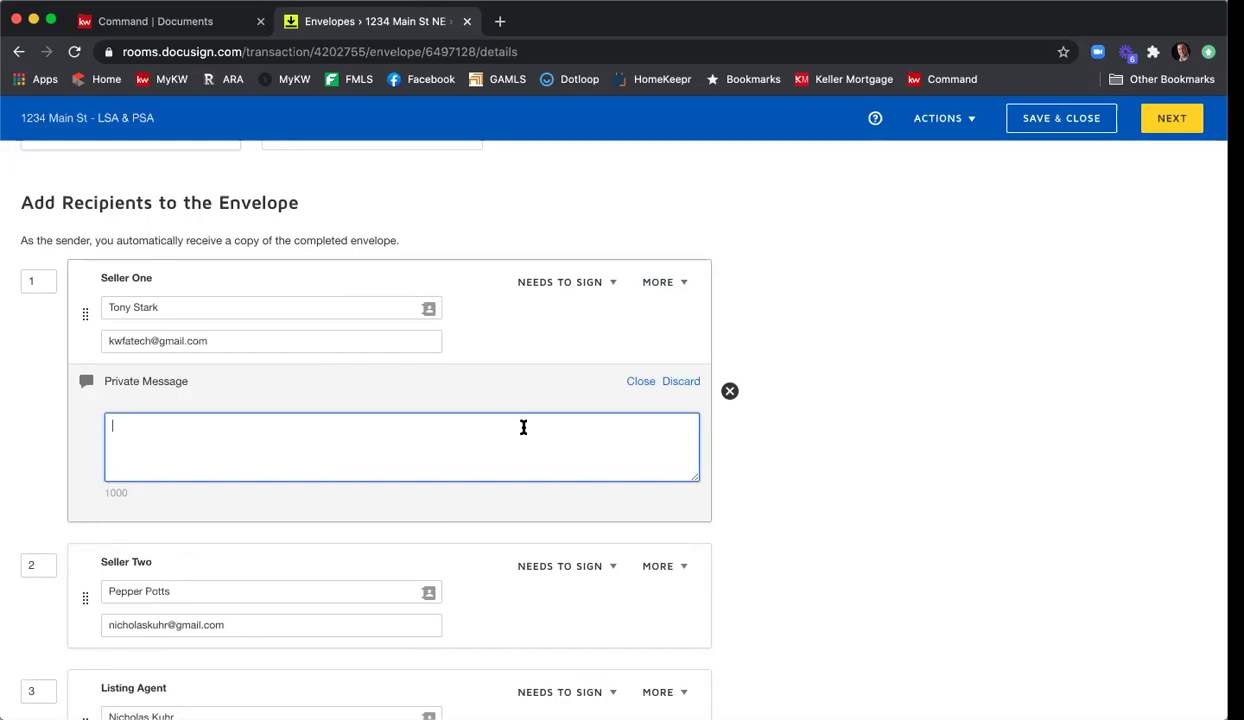
text(Hi the)
key(BackSpace)
key(BackSpace)
text(T)
key(BackSpace)
key(BackSpace)
text(Tony, please be sure)
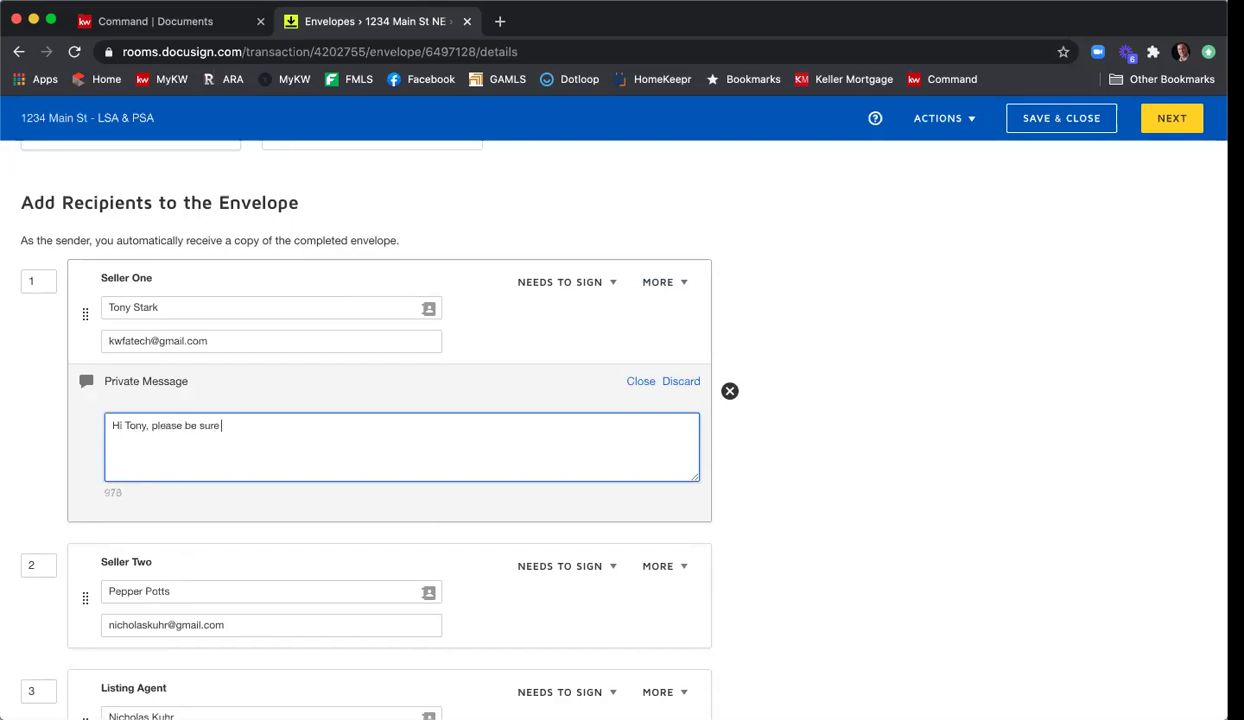
text( to fill in the SDP and CAD.  Thank you,)
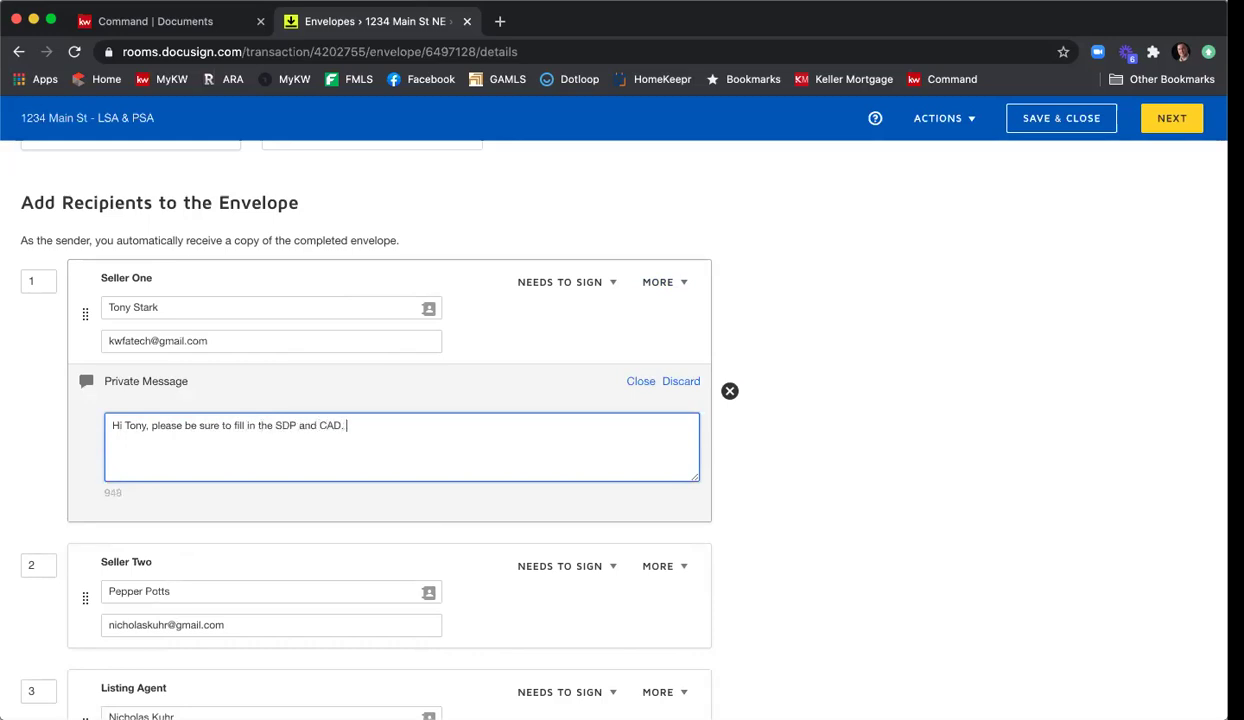
key(Return)
key(BackSpace)
text(Nick)
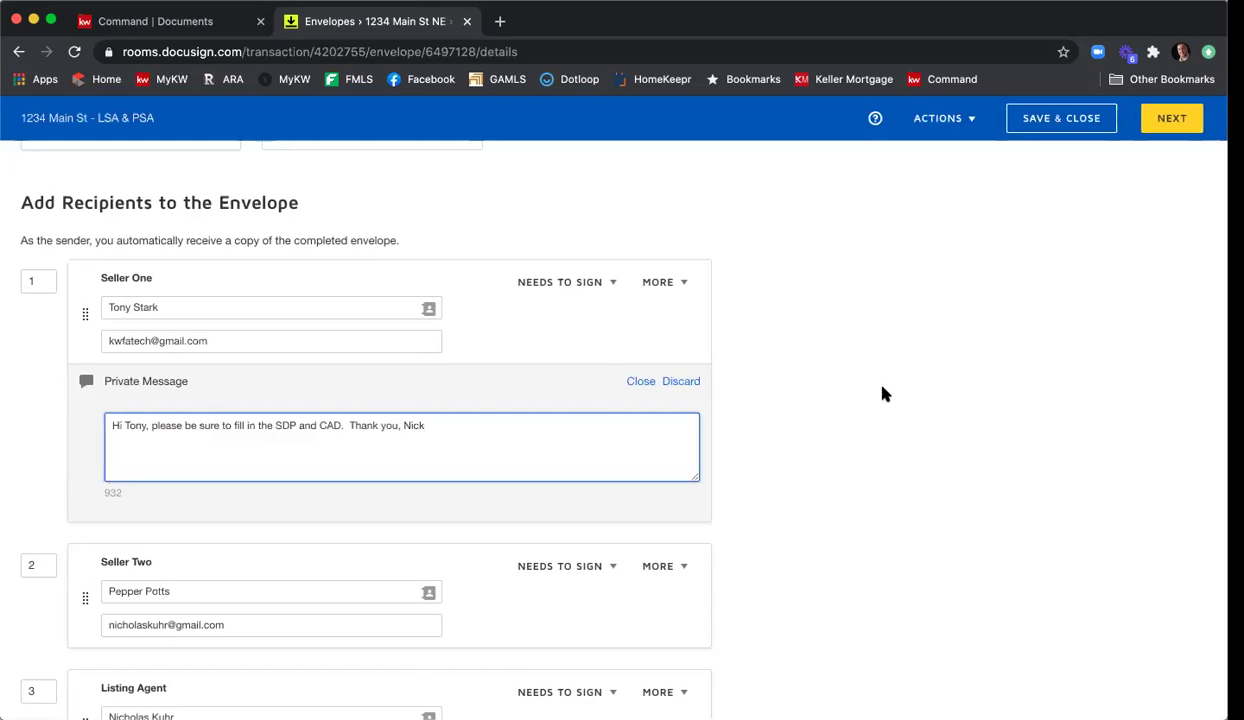
scroll(873, 354, down, 1)
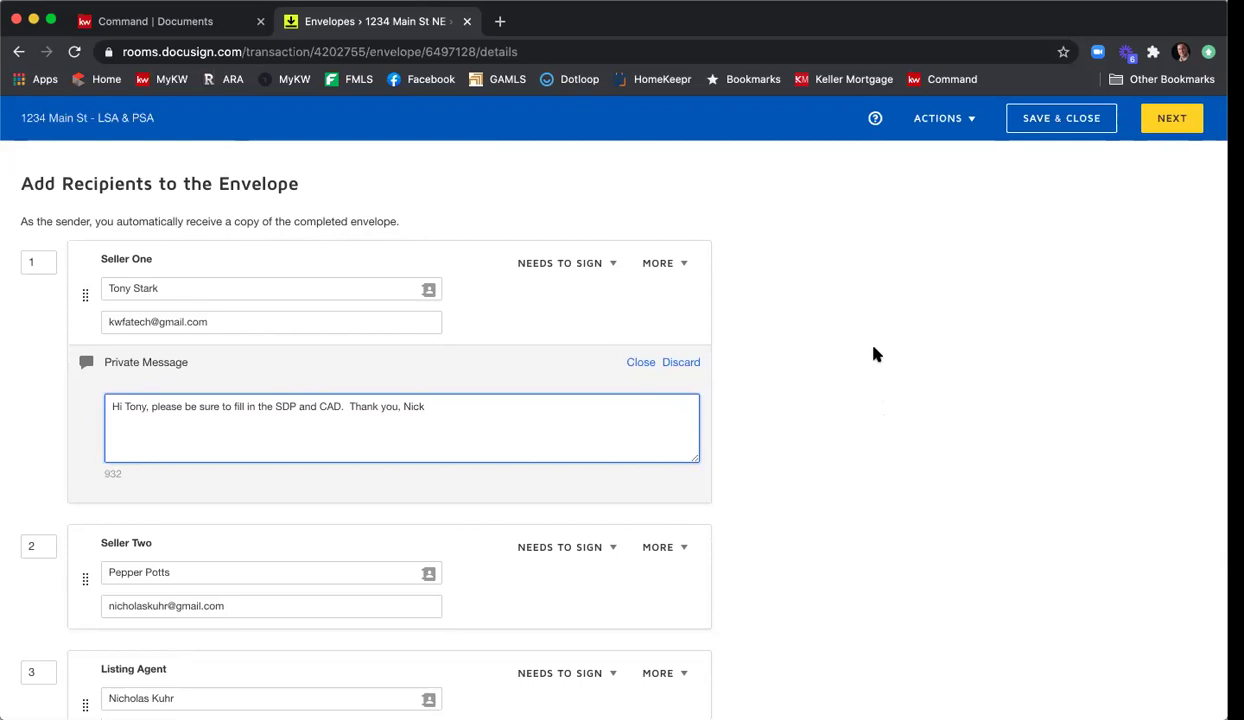
scroll(873, 352, down, 3)
scroll(873, 354, up, 2)
scroll(873, 354, down, 3)
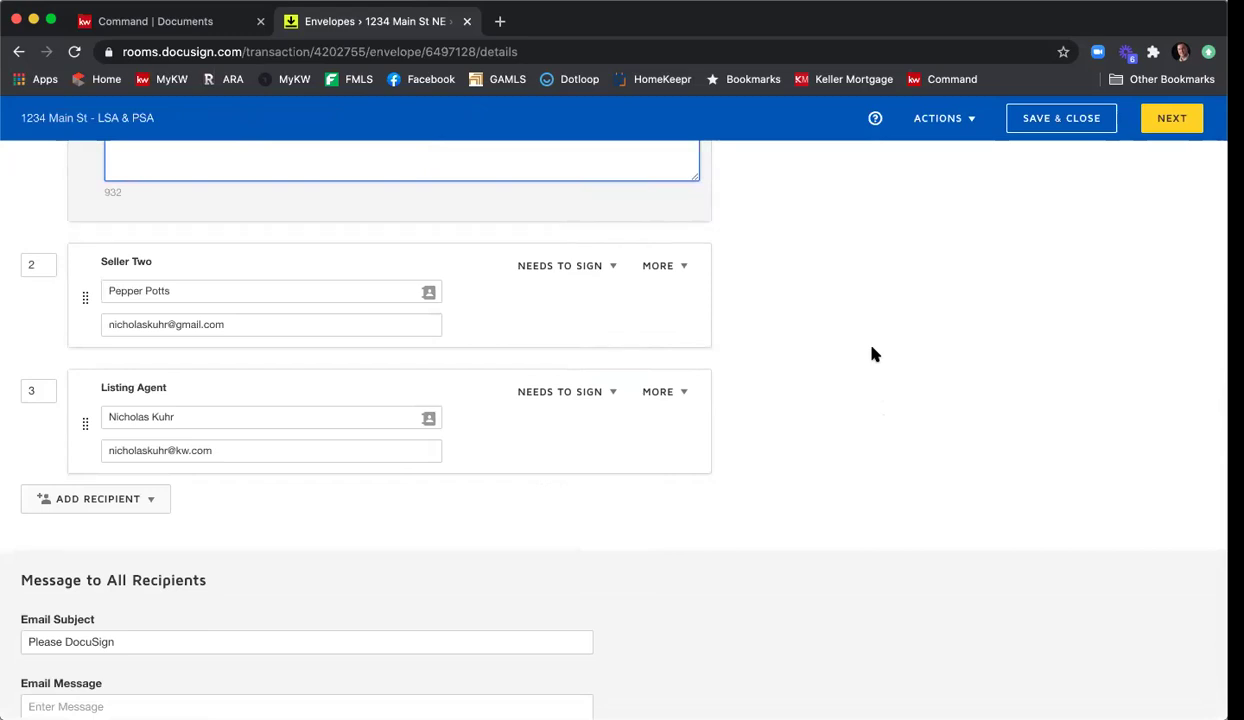
click(153, 500)
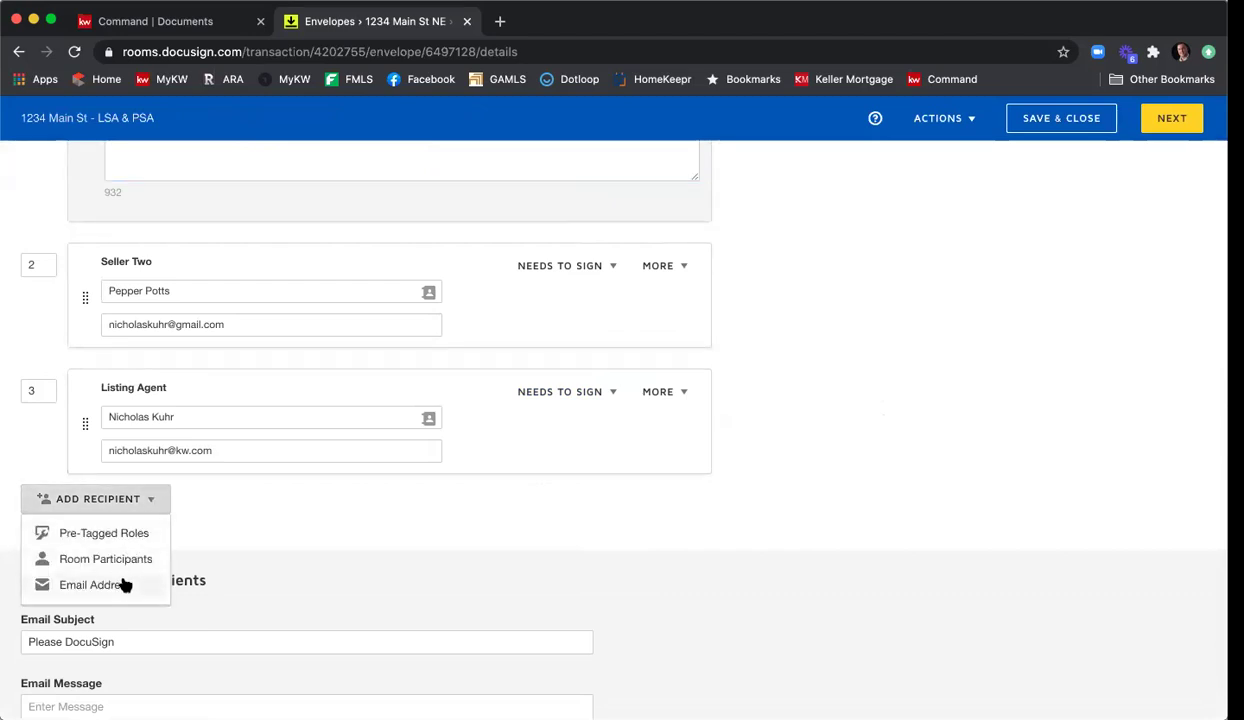
click(125, 580)
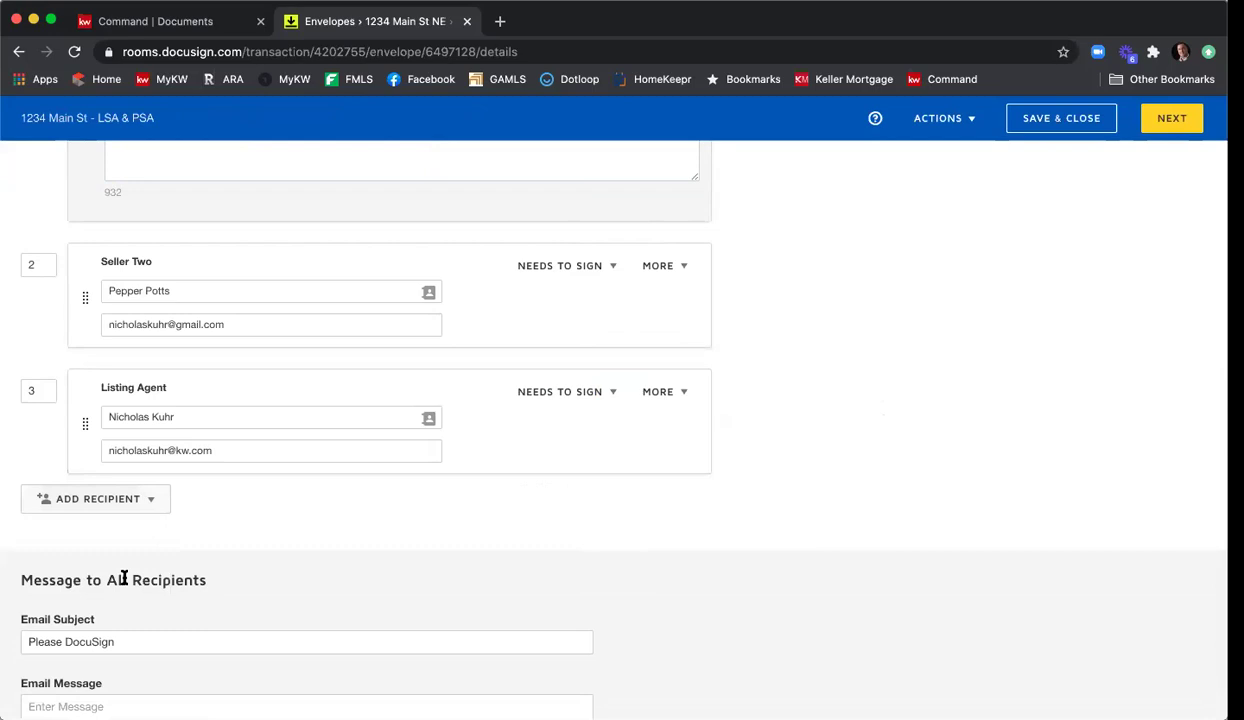
click(148, 517)
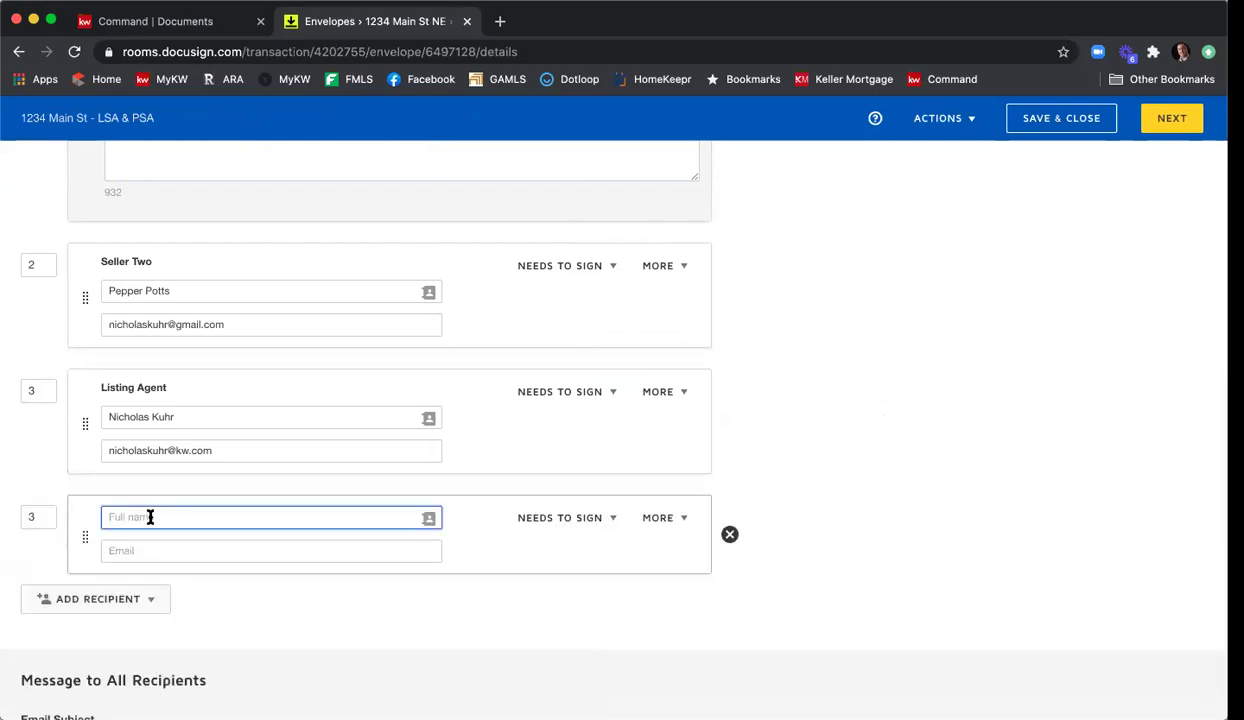
text(Additional Signer)
key(Tab)
click(120, 546)
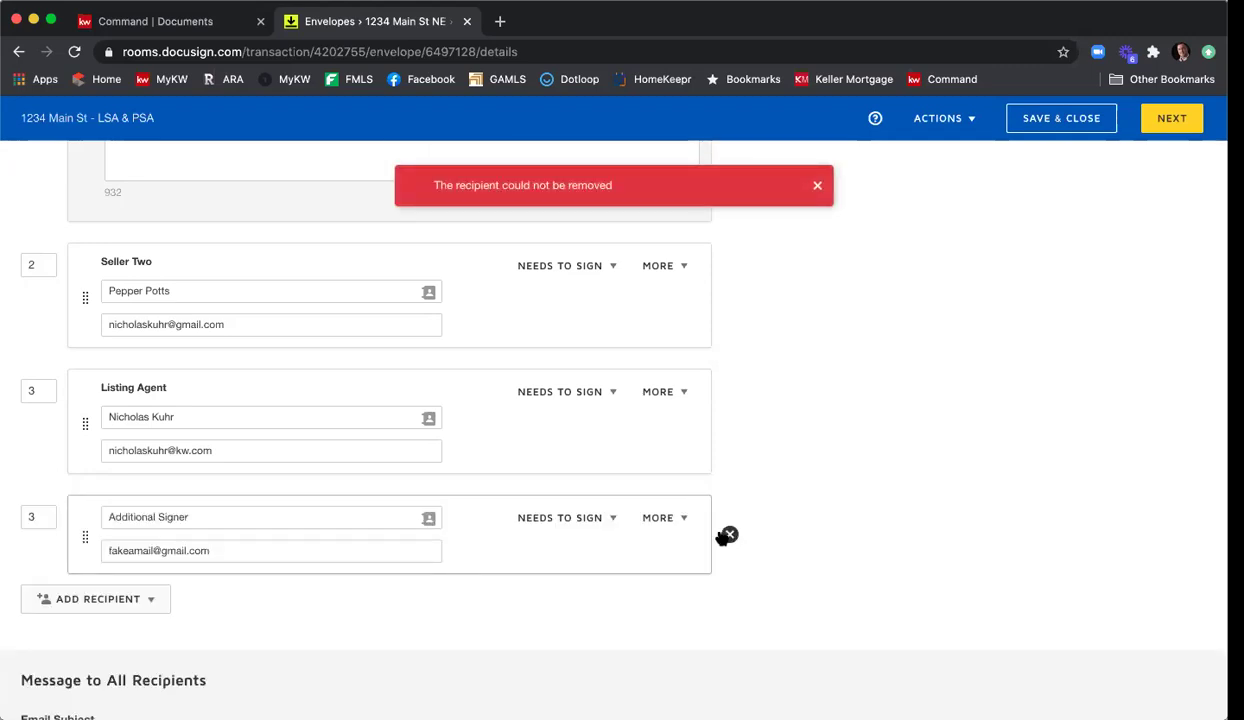
scroll(764, 530, up, 2)
scroll(766, 531, up, 1)
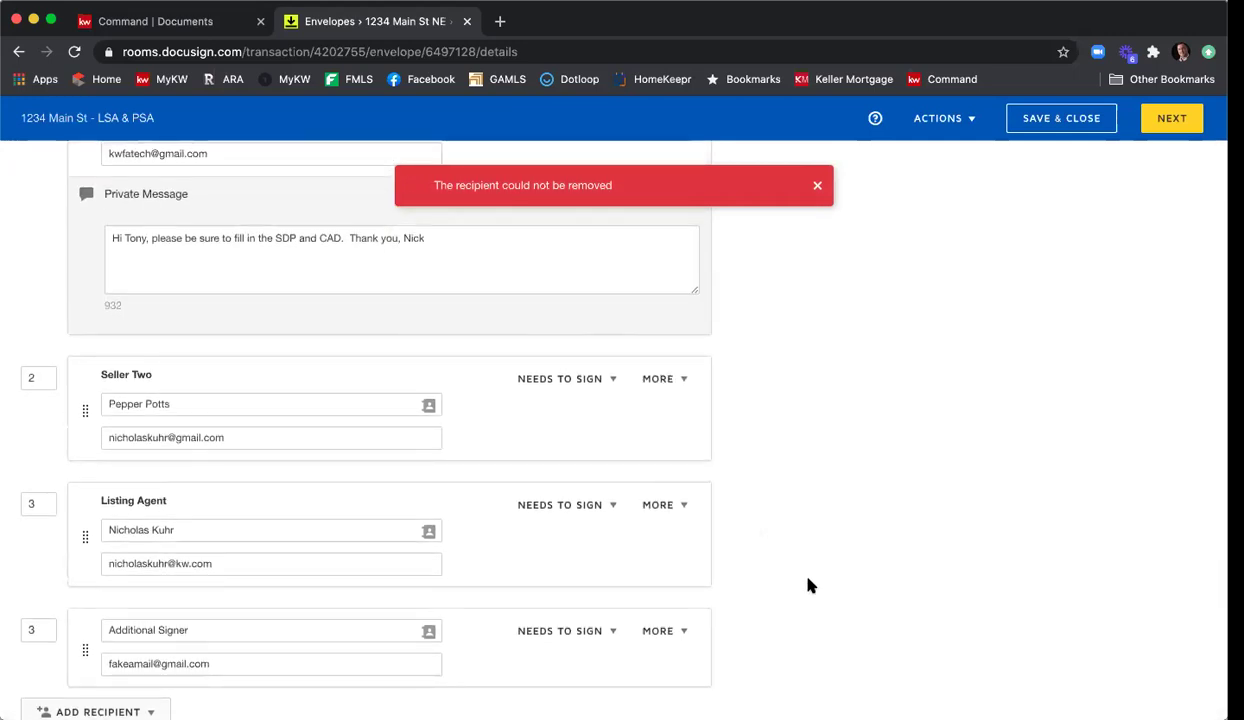
scroll(810, 585, up, 3)
scroll(808, 586, down, 4)
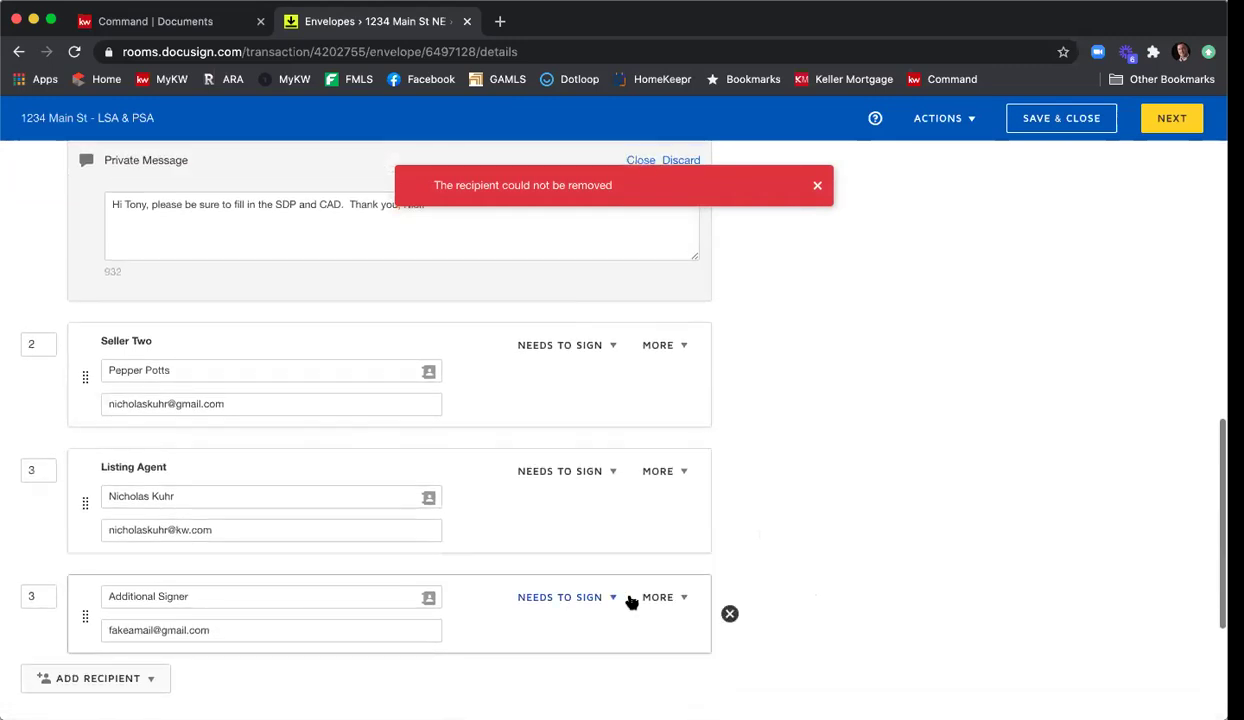
click(817, 185)
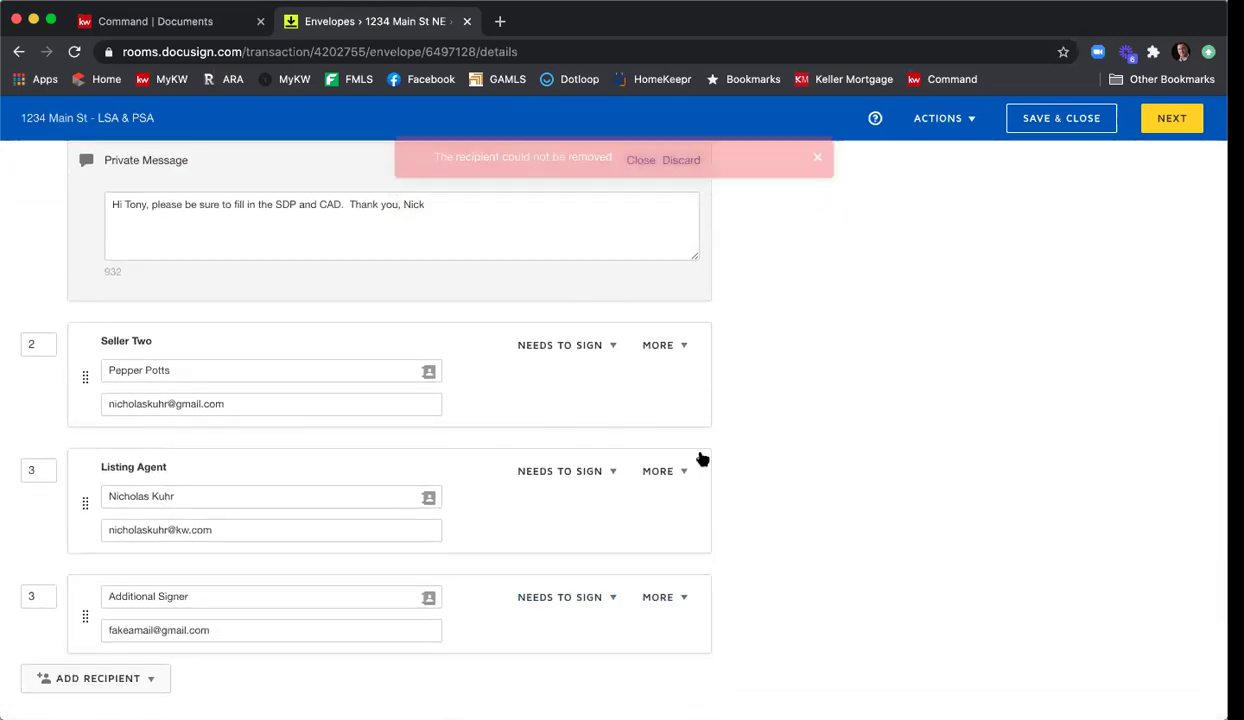
click(729, 613)
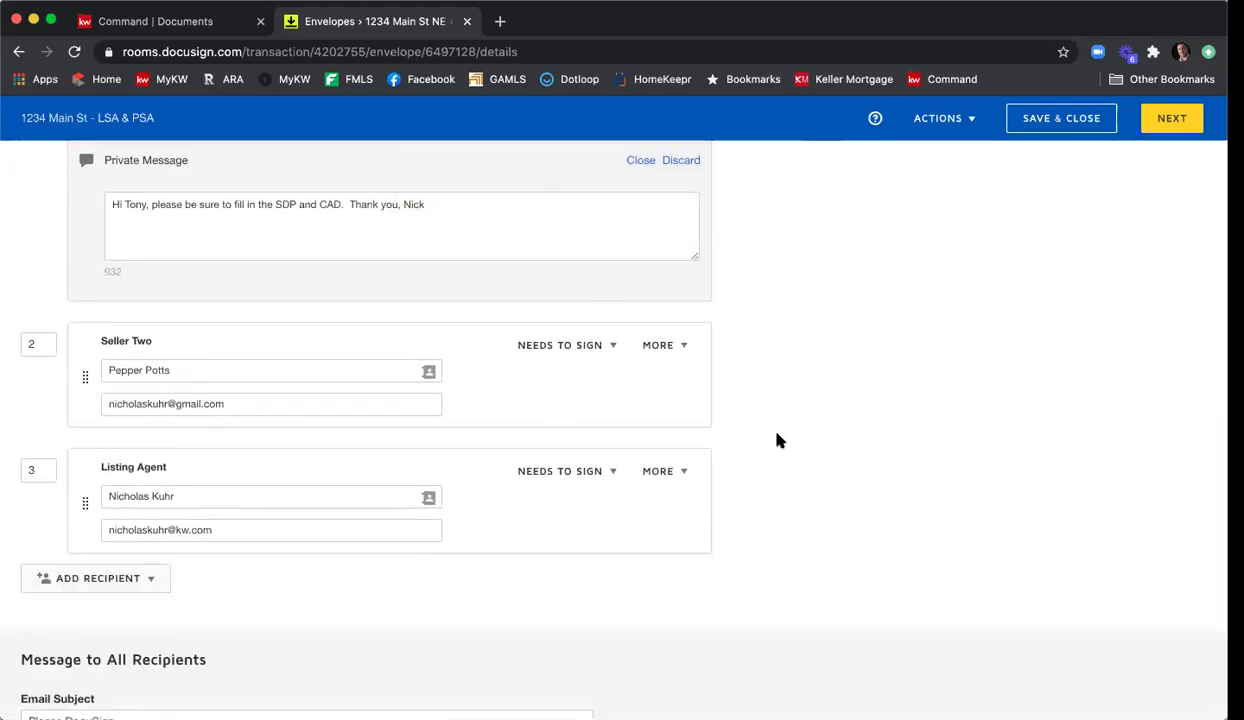
scroll(779, 430, up, 3)
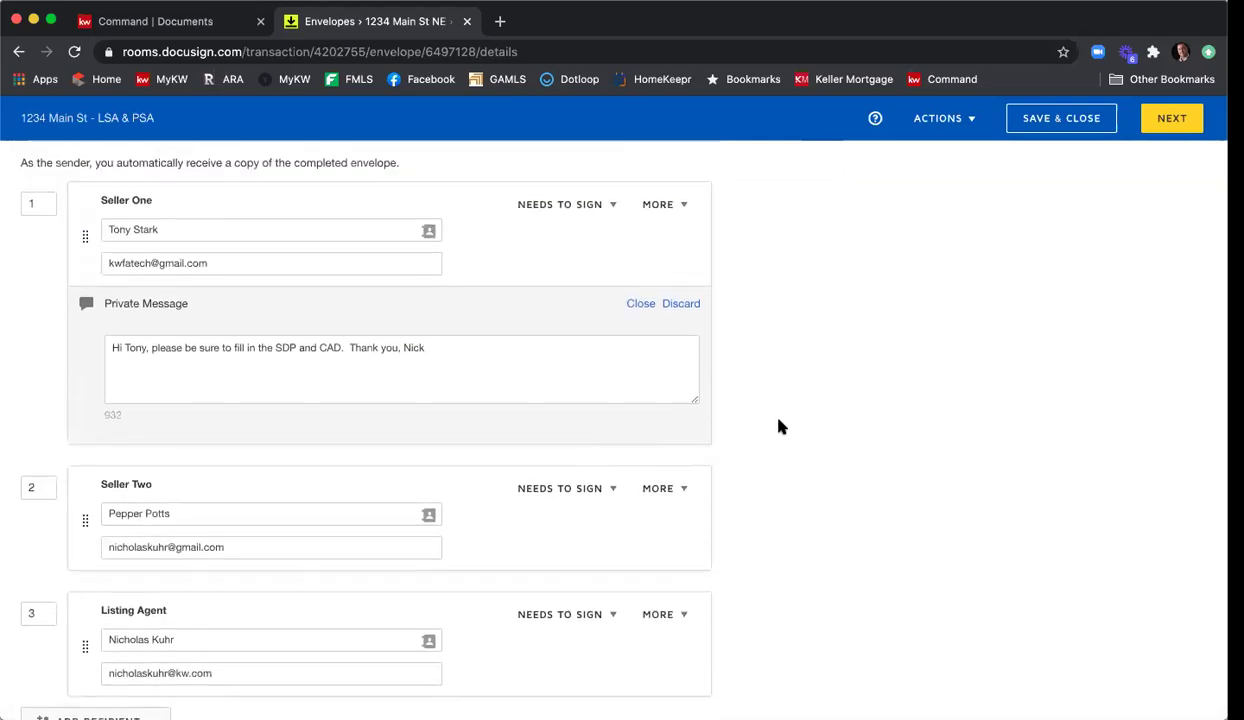
scroll(779, 427, down, 5)
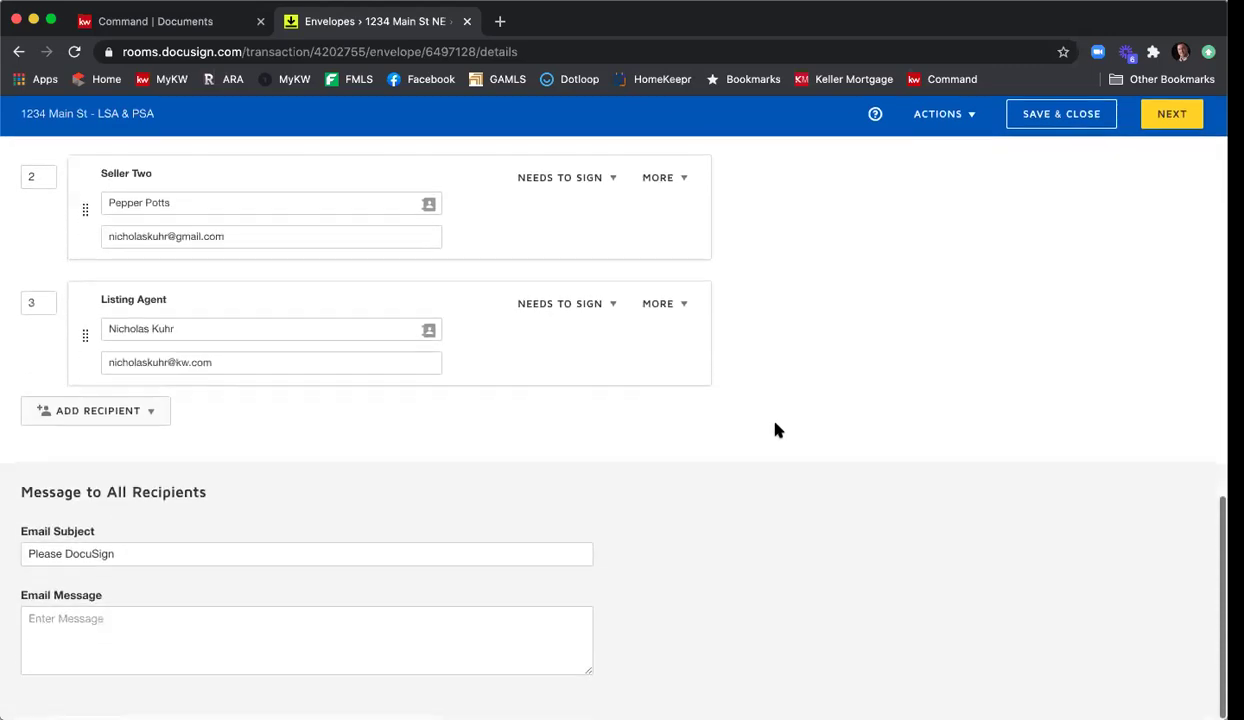
Step: Append ' - 1234 Main St LSA & PSA' to the subject and write a review-and-sign-docs message to both sellers
click(276, 559)
text(-)
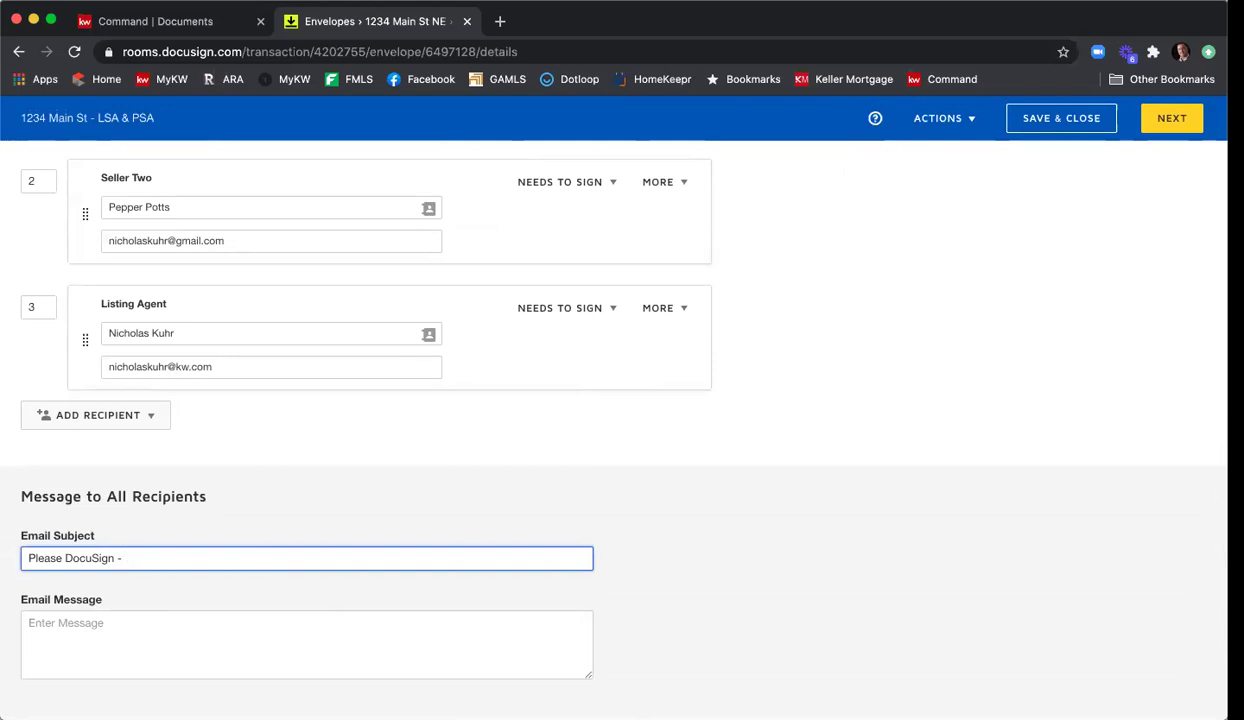
text( 1234 Main St LSA & PSA)
key(Tab)
text(hi Tod)
key(BackSpace)
key(BackSpace)
key(BackSpace)
key(BackSpace)
key(BackSpace)
key(BackSpace)
text(Hi Tony & Pepper, please review adn sig)
key(BackSpace)
key(BackSpace)
key(BackSpace)
key(BackSpace)
key(BackSpace)
key(BackSpace)
text(nd sign docs.  Thank you, Nick)
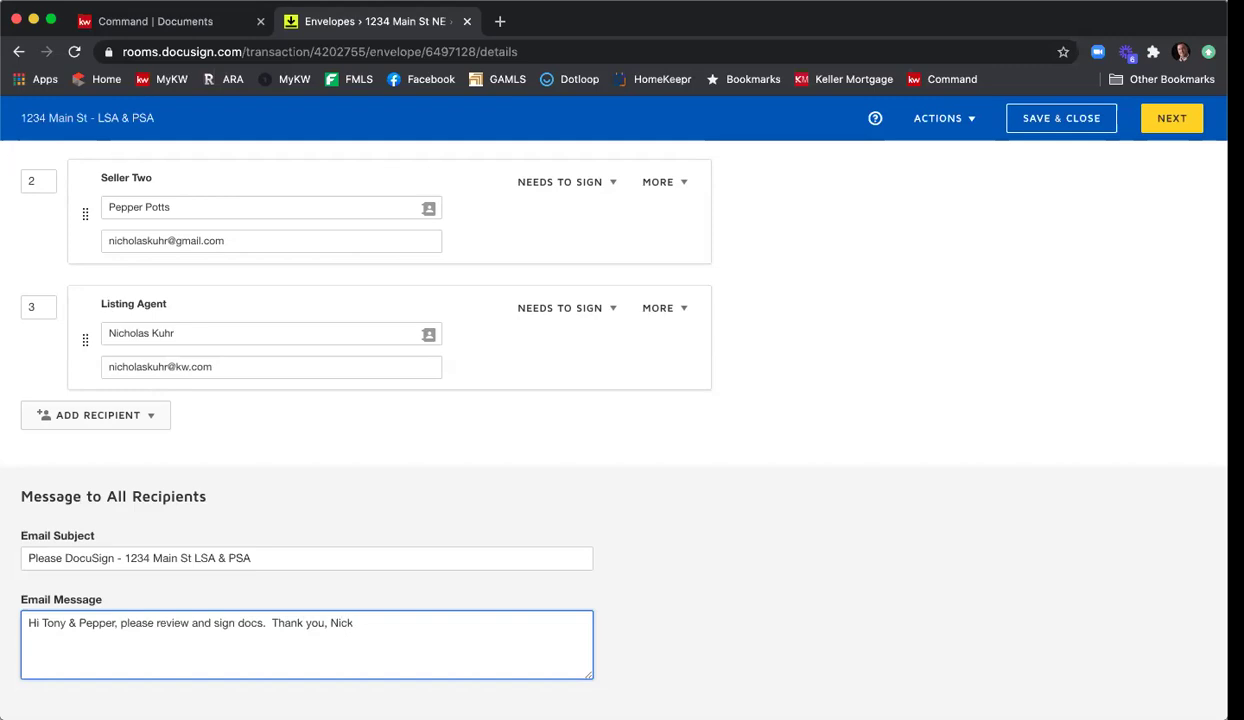
scroll(855, 561, up, 1)
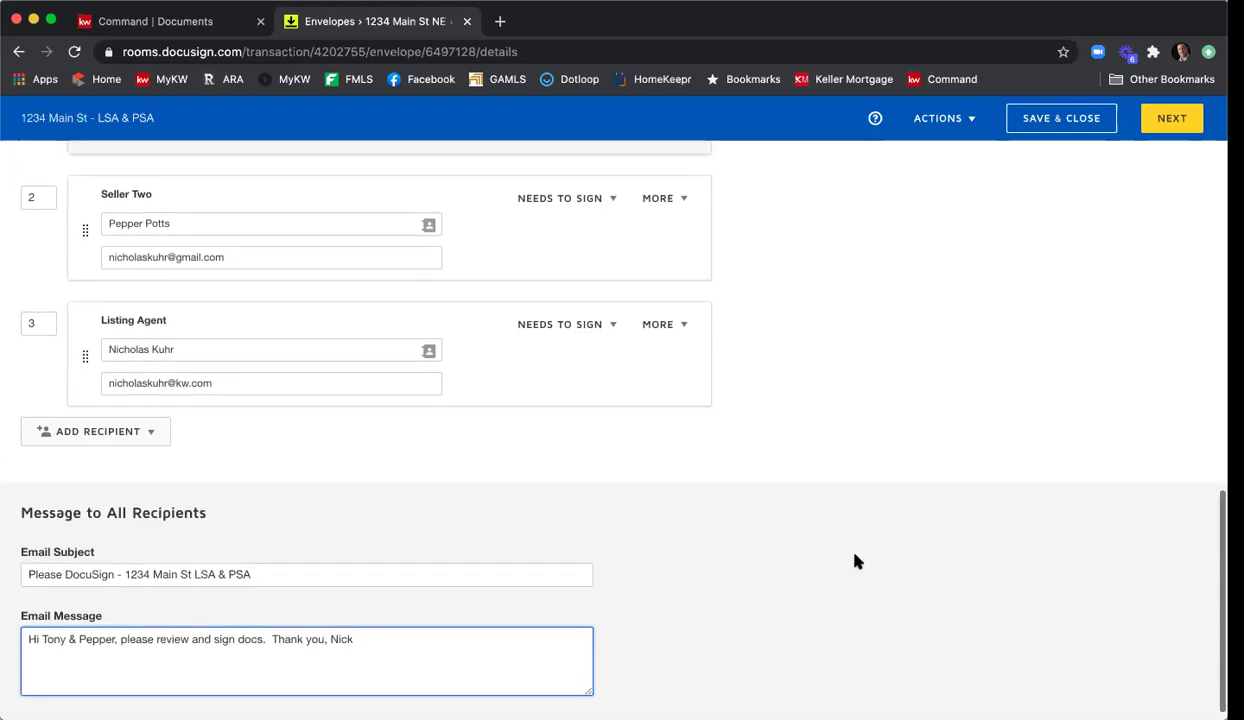
scroll(855, 561, up, 1)
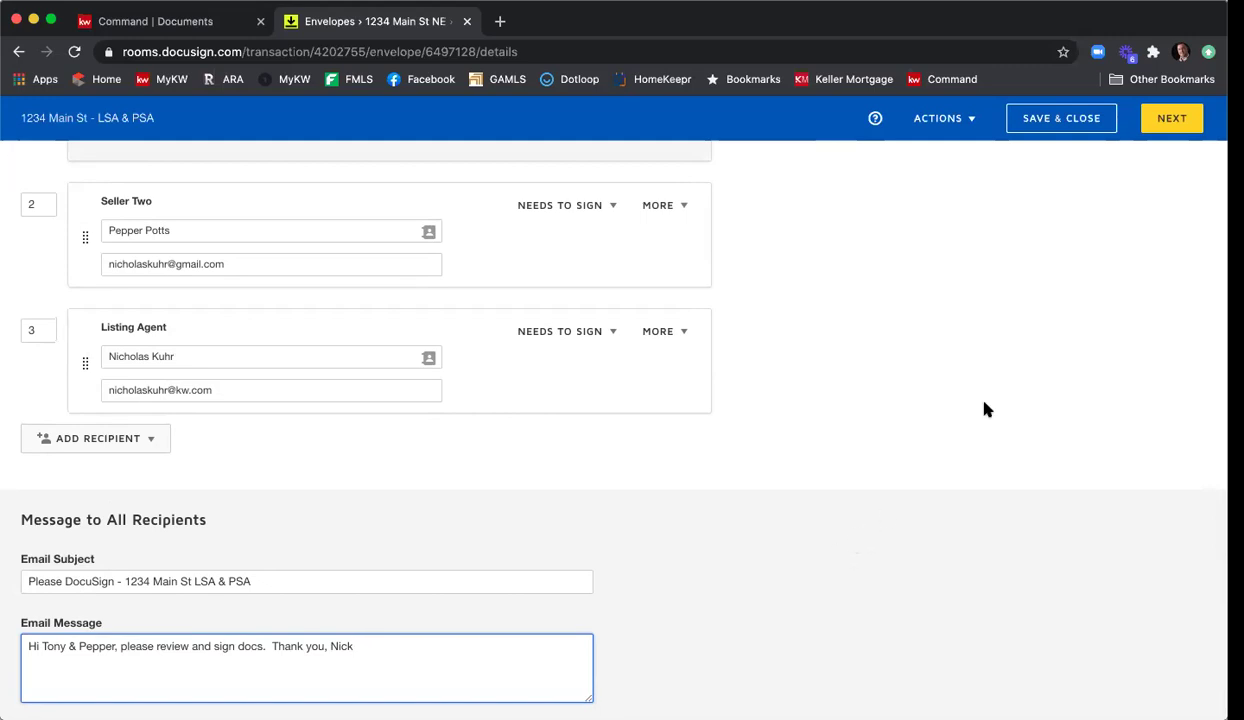
click(1165, 124)
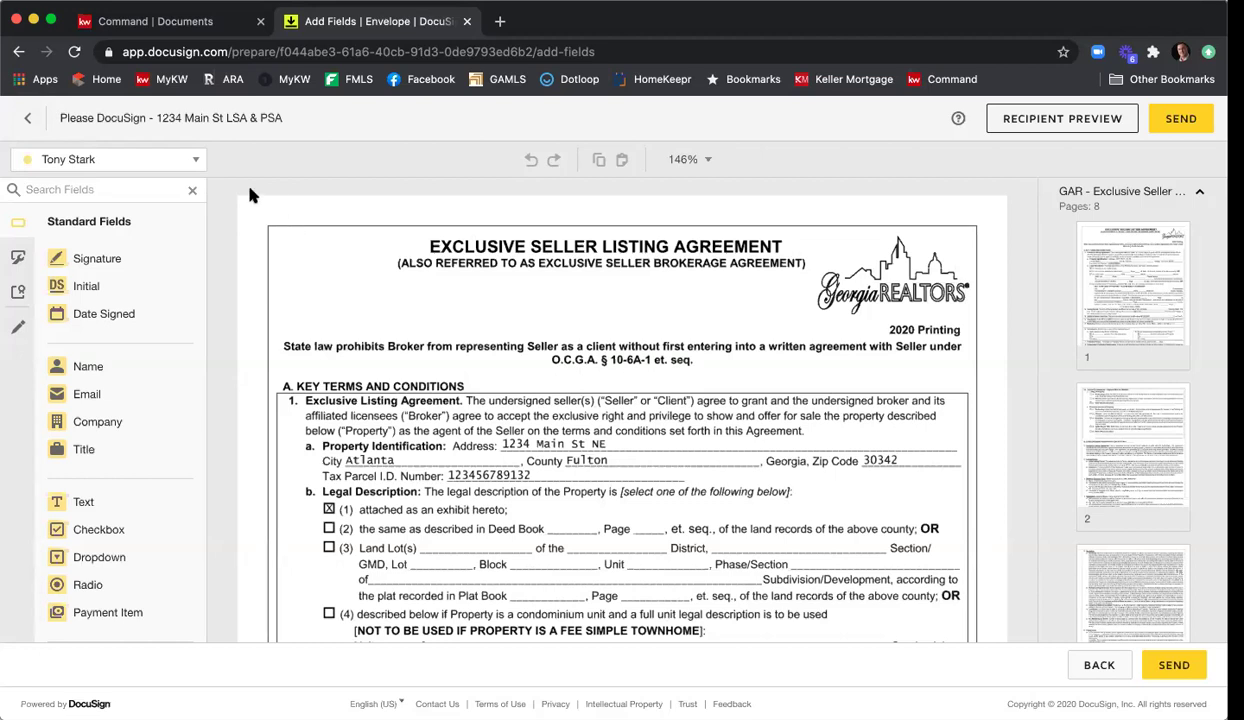
Step: Open the Standard Fields recipient dropdown listing both sellers and the broker
click(195, 162)
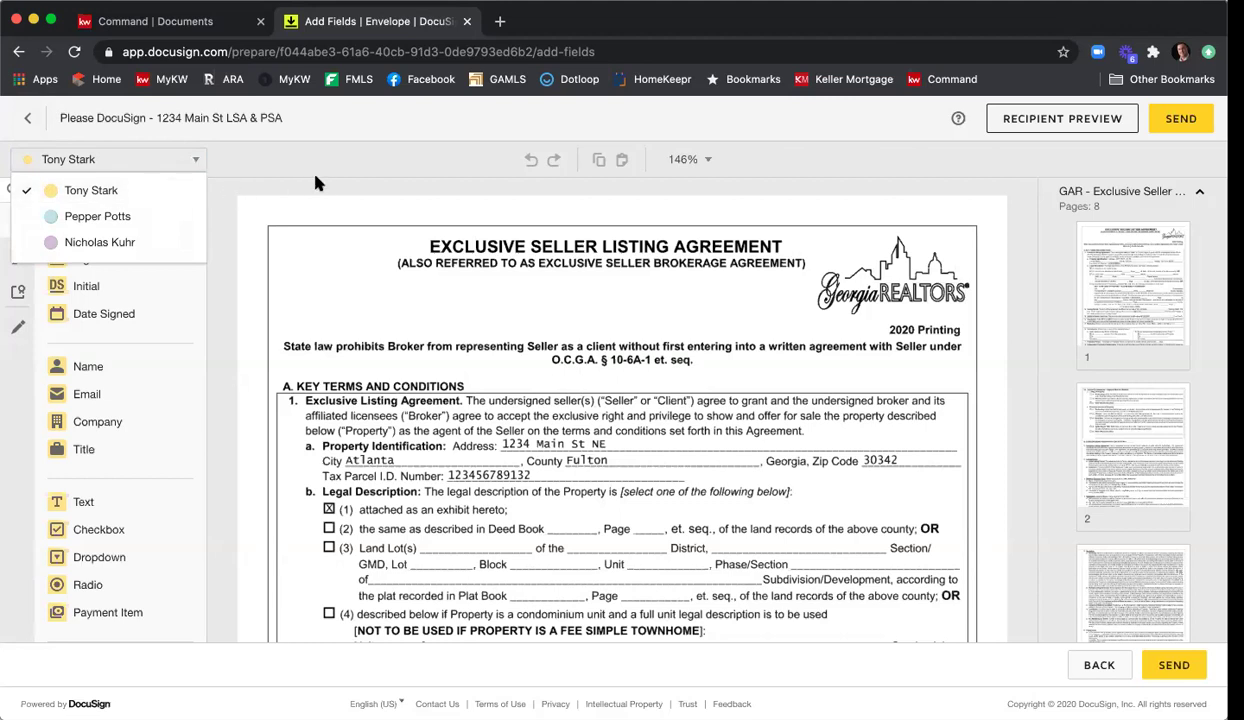
click(268, 166)
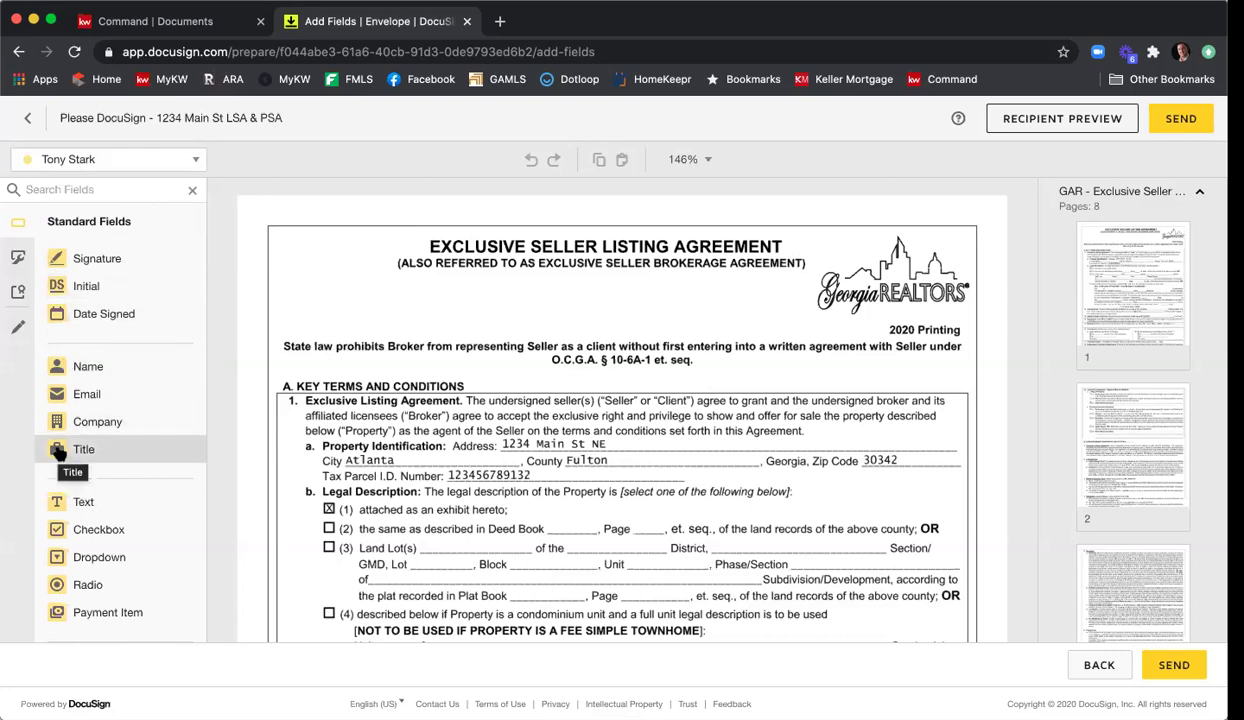
click(192, 160)
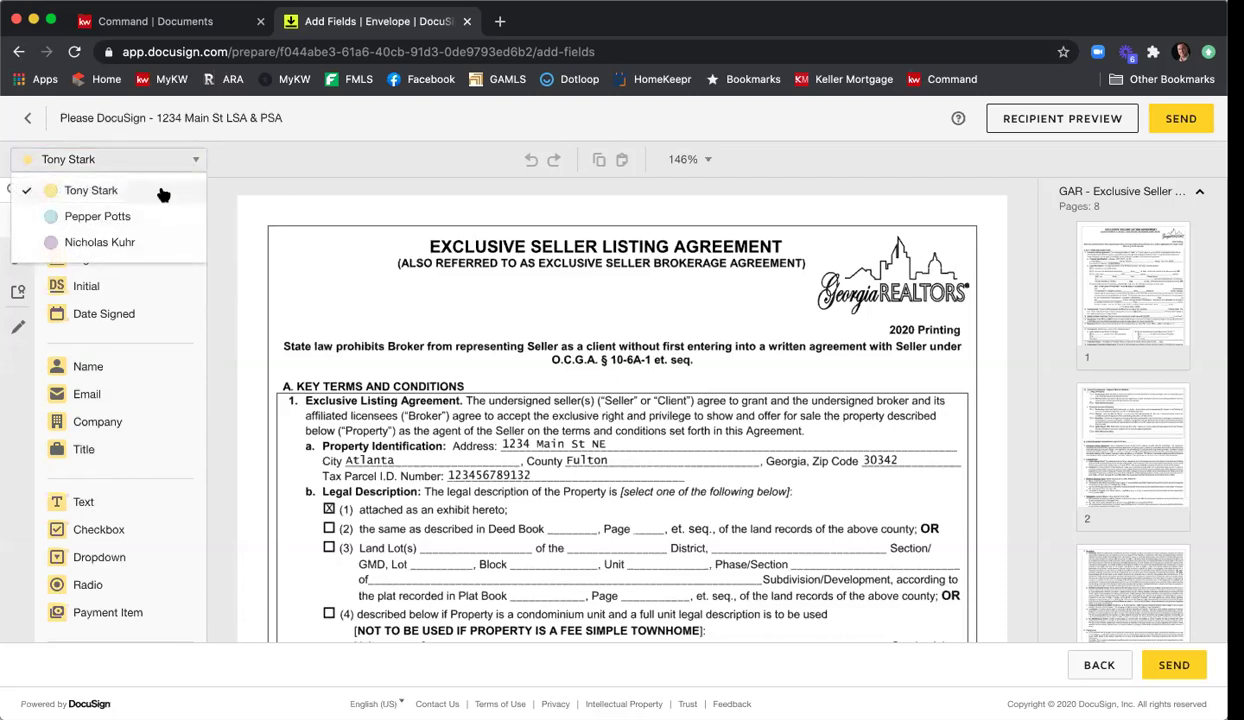
Step: Assign new fields to the second seller and collapse the Exclusive Seller Listing Agreement's thumbnails
click(142, 216)
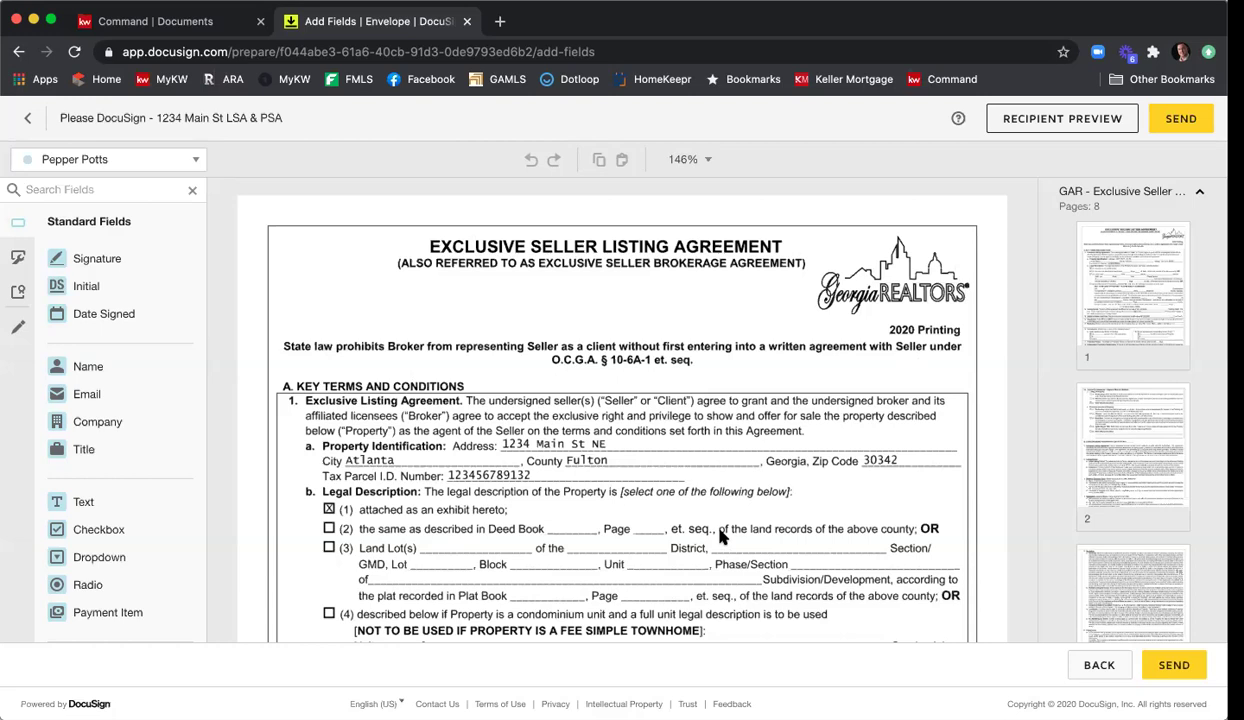
click(1128, 195)
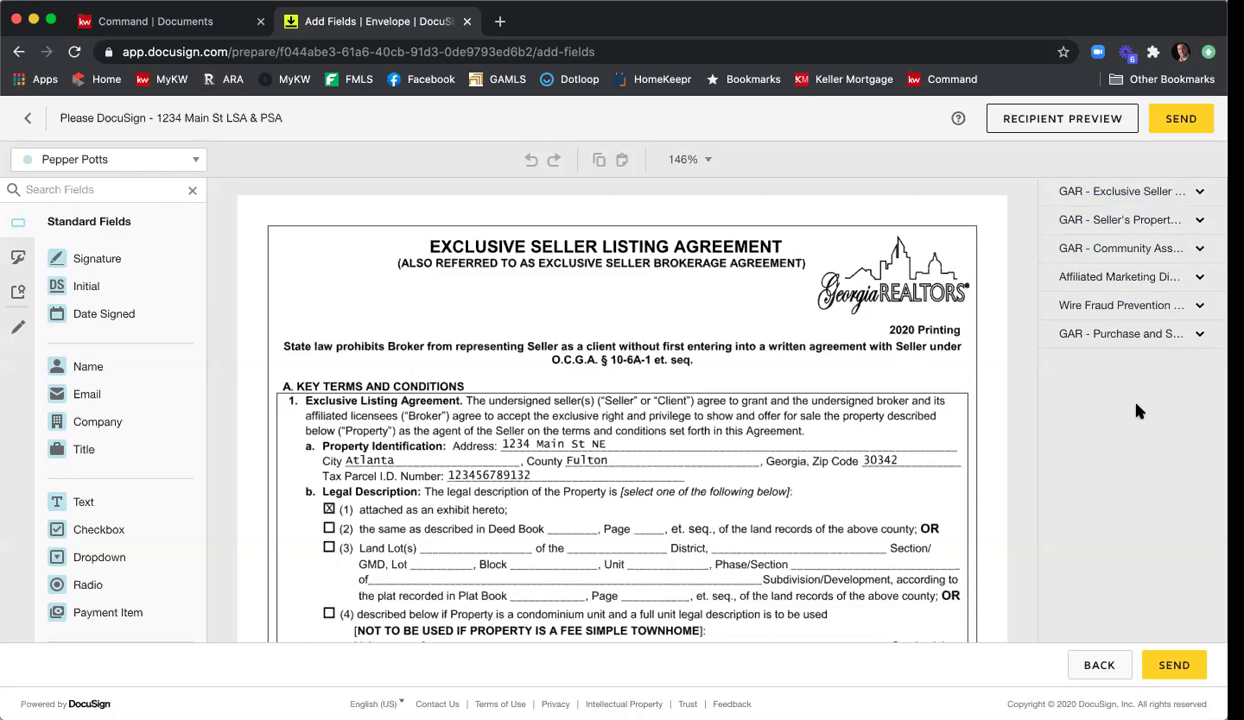
click(1107, 226)
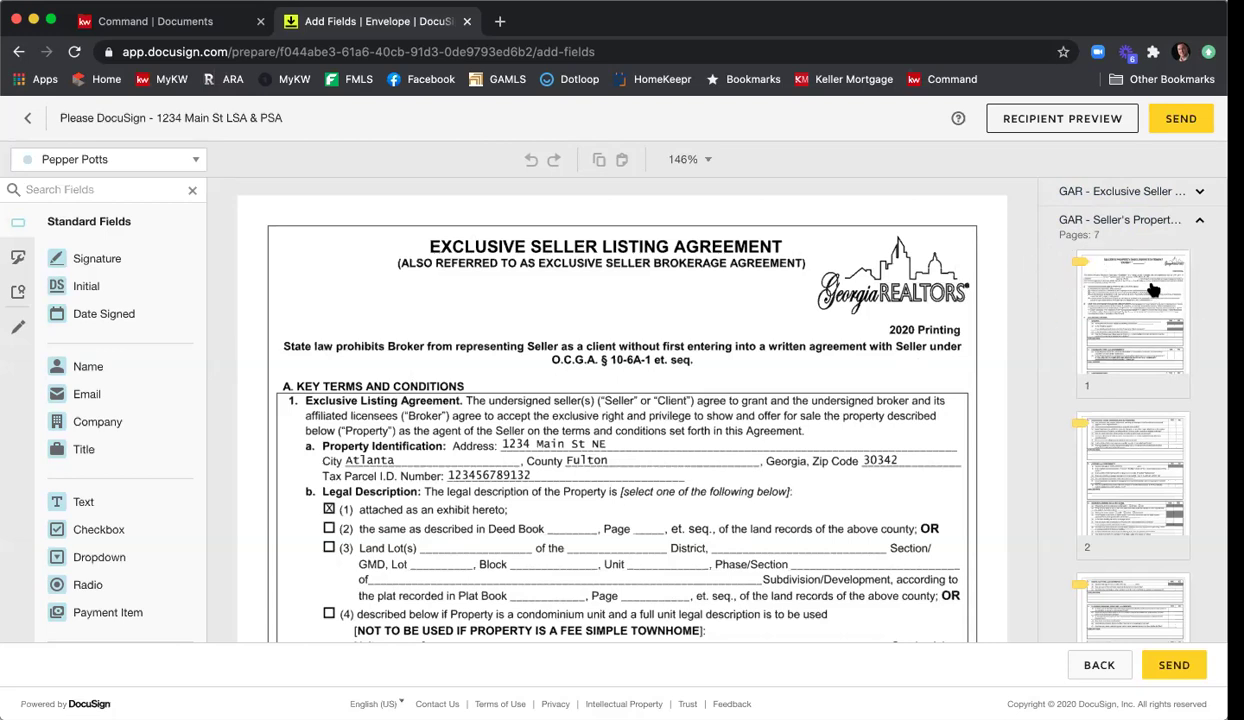
scroll(1162, 300, down, 5)
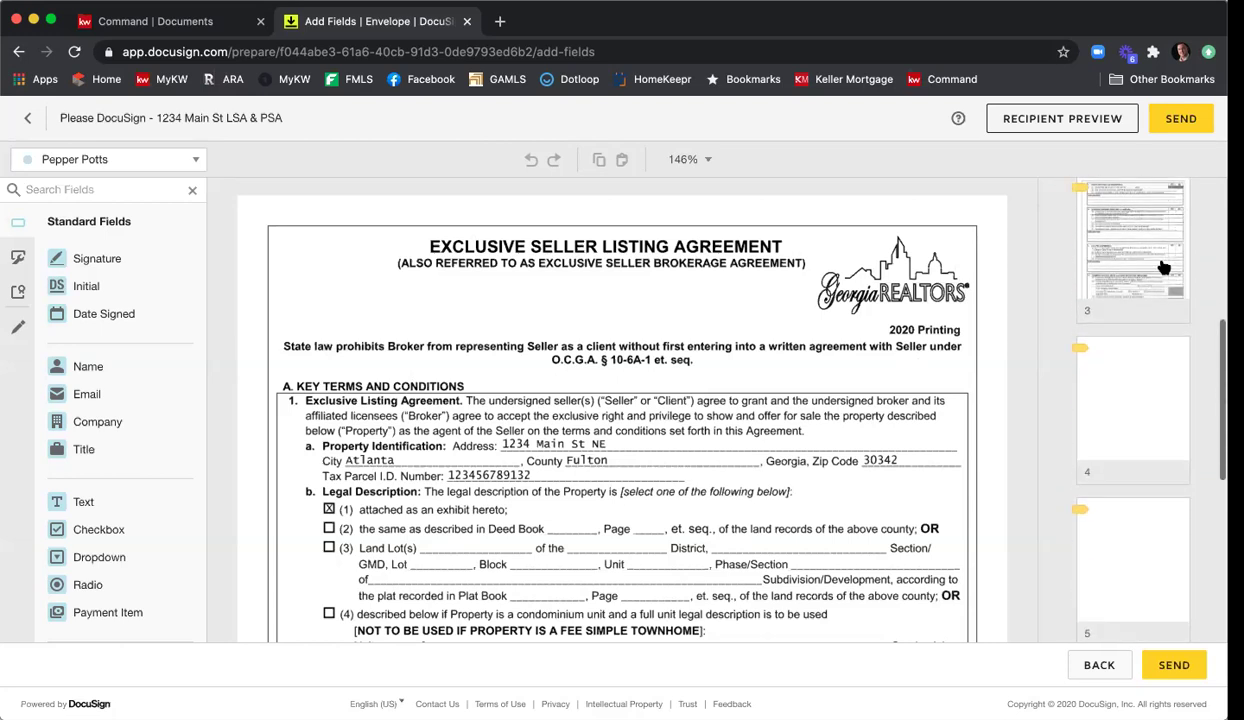
scroll(1163, 268, down, 3)
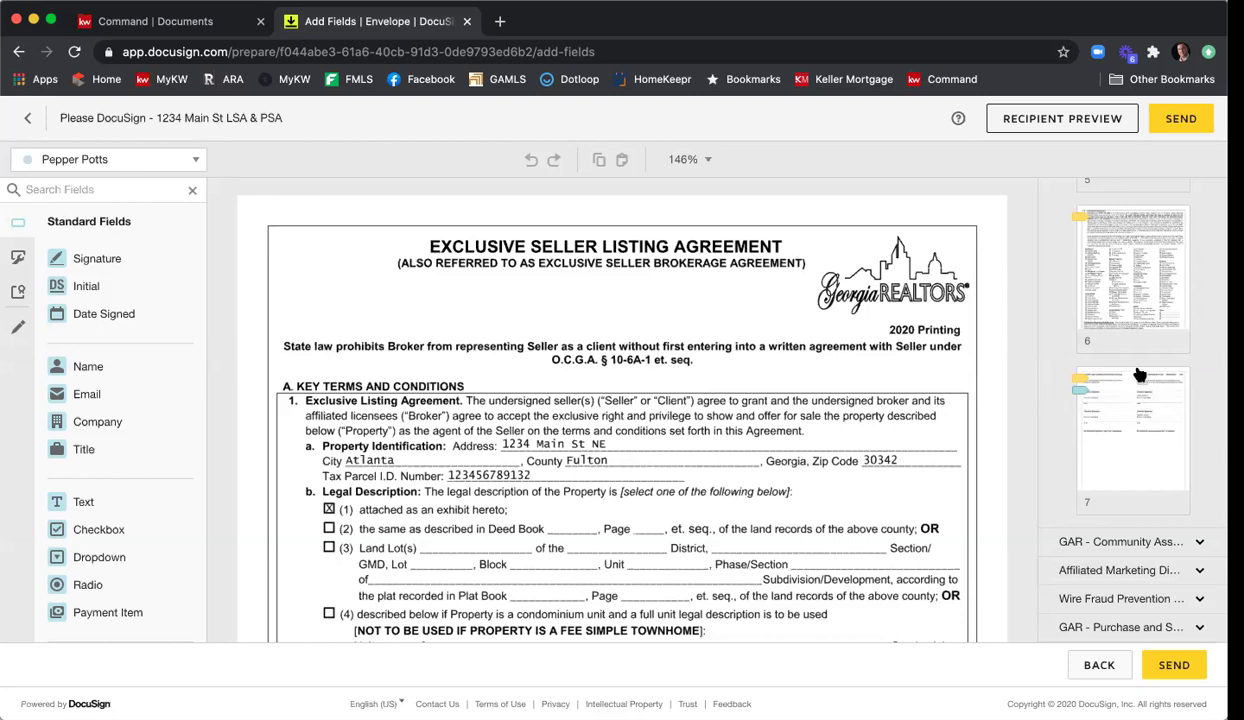
scroll(1137, 383, up, 8)
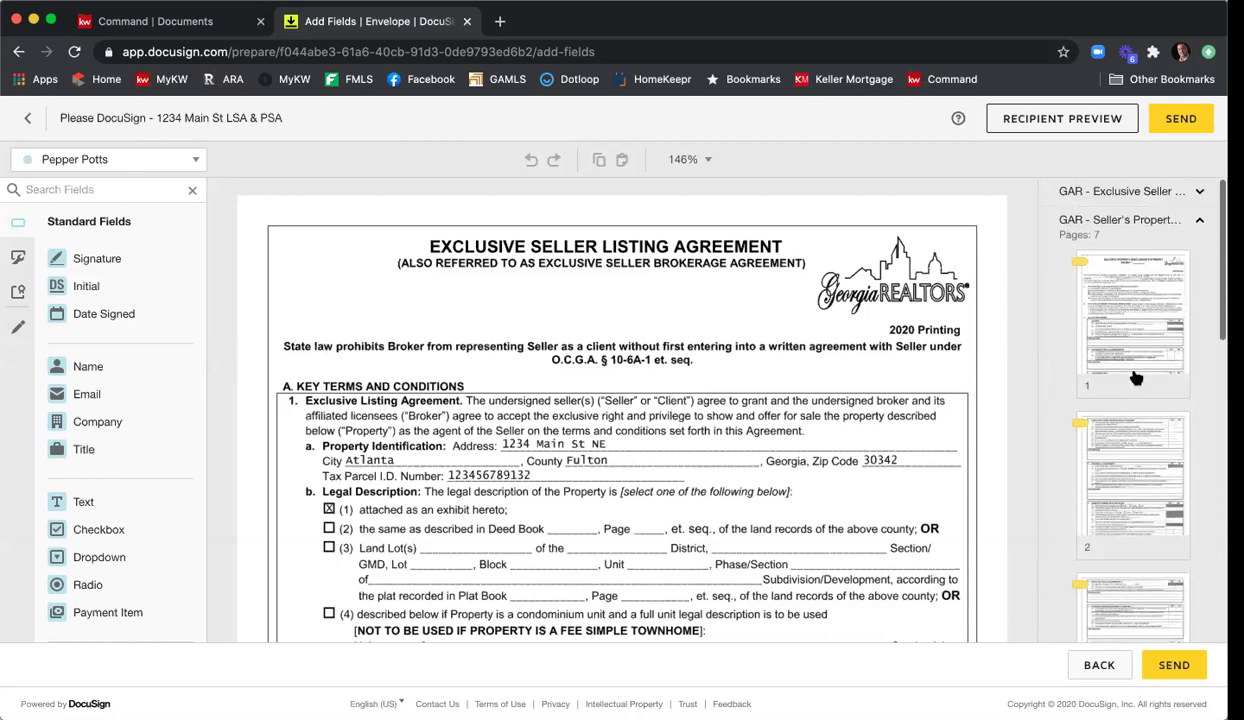
click(1090, 220)
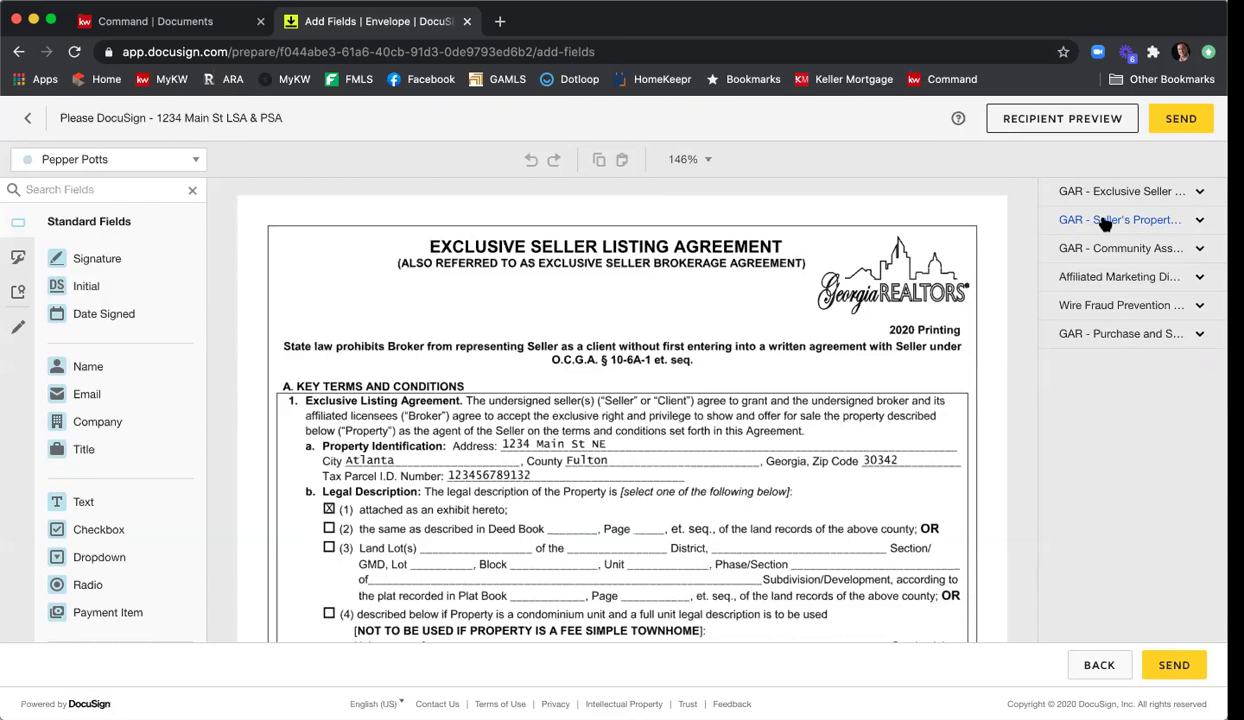
click(1105, 222)
scroll(800, 400, down, 4)
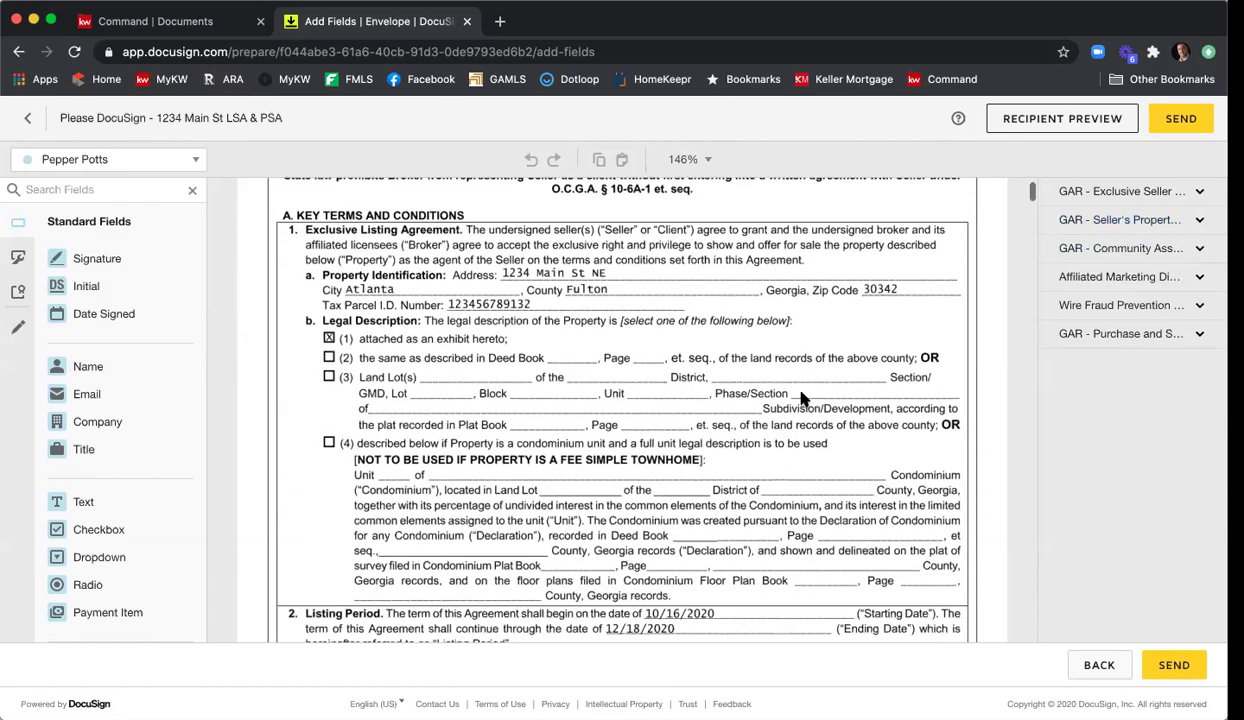
scroll(802, 398, up, 3)
scroll(806, 398, down, 7)
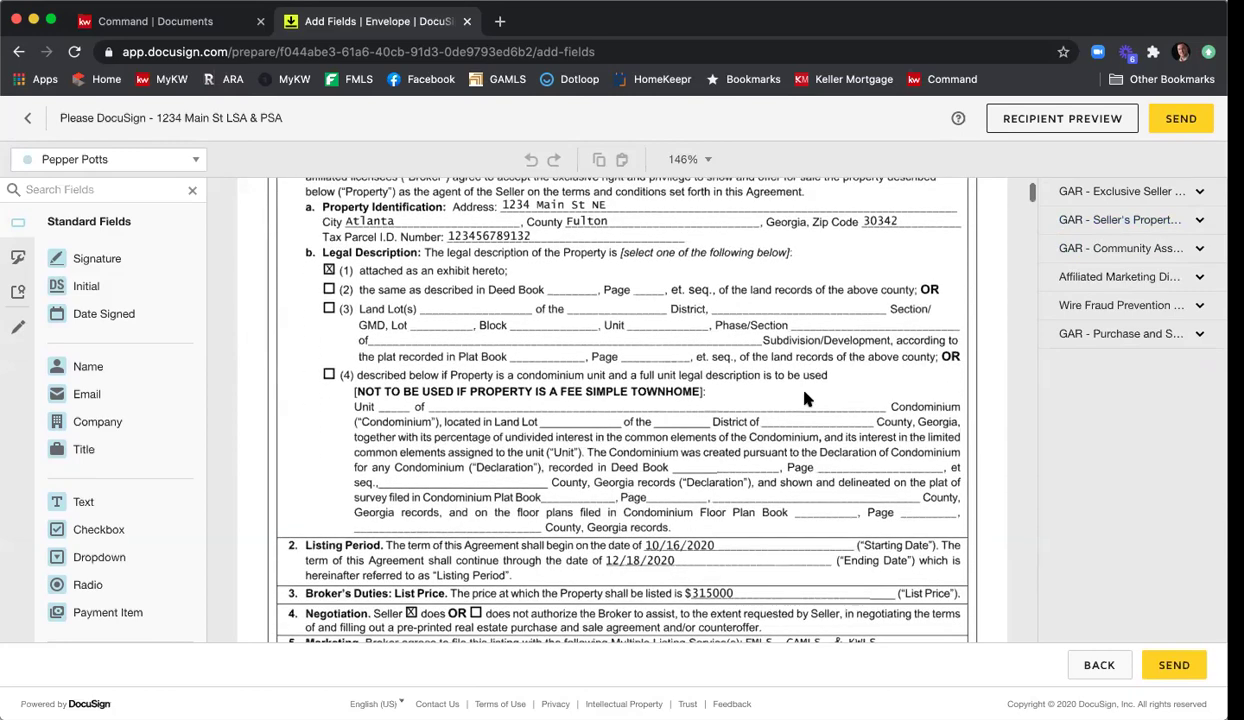
scroll(806, 398, down, 4)
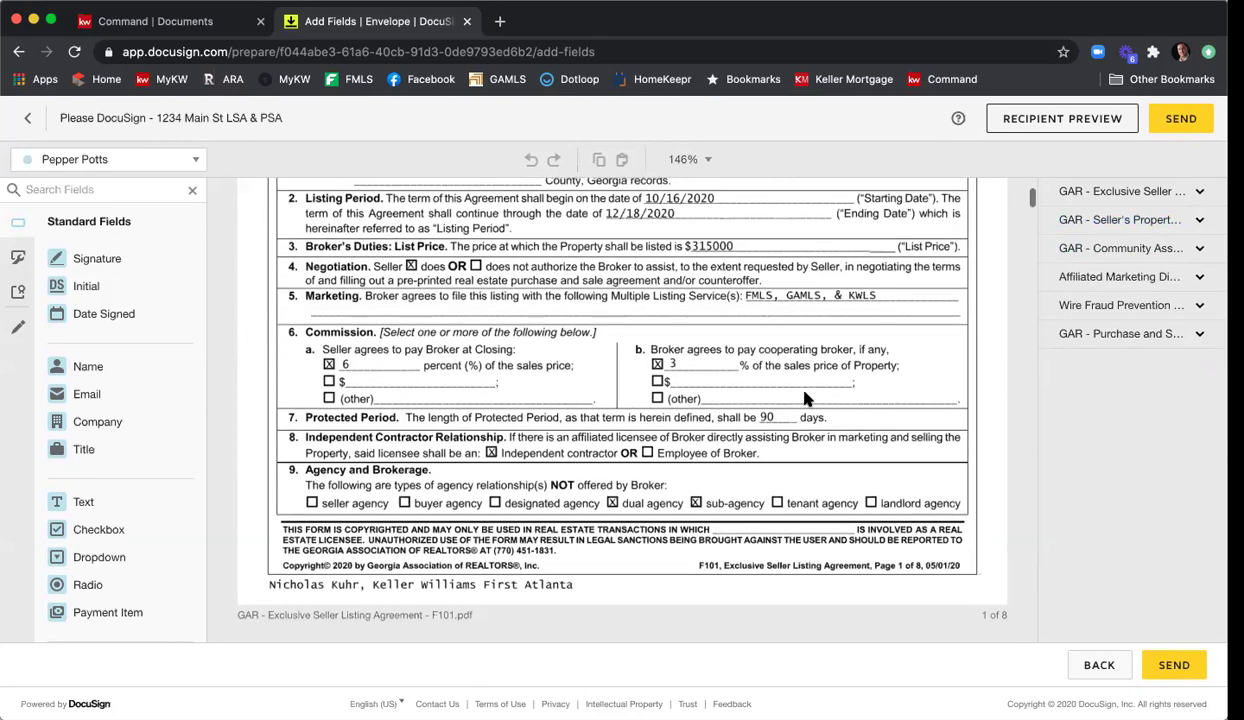
scroll(806, 398, down, 12)
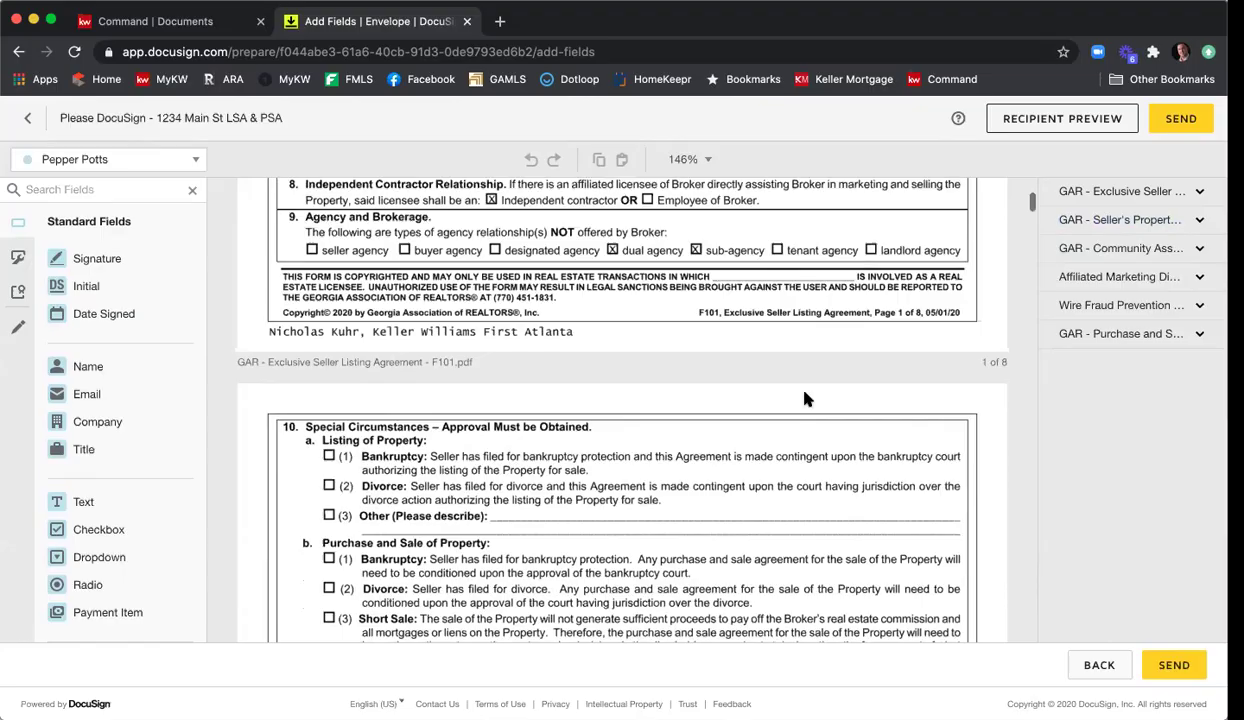
scroll(806, 398, down, 20)
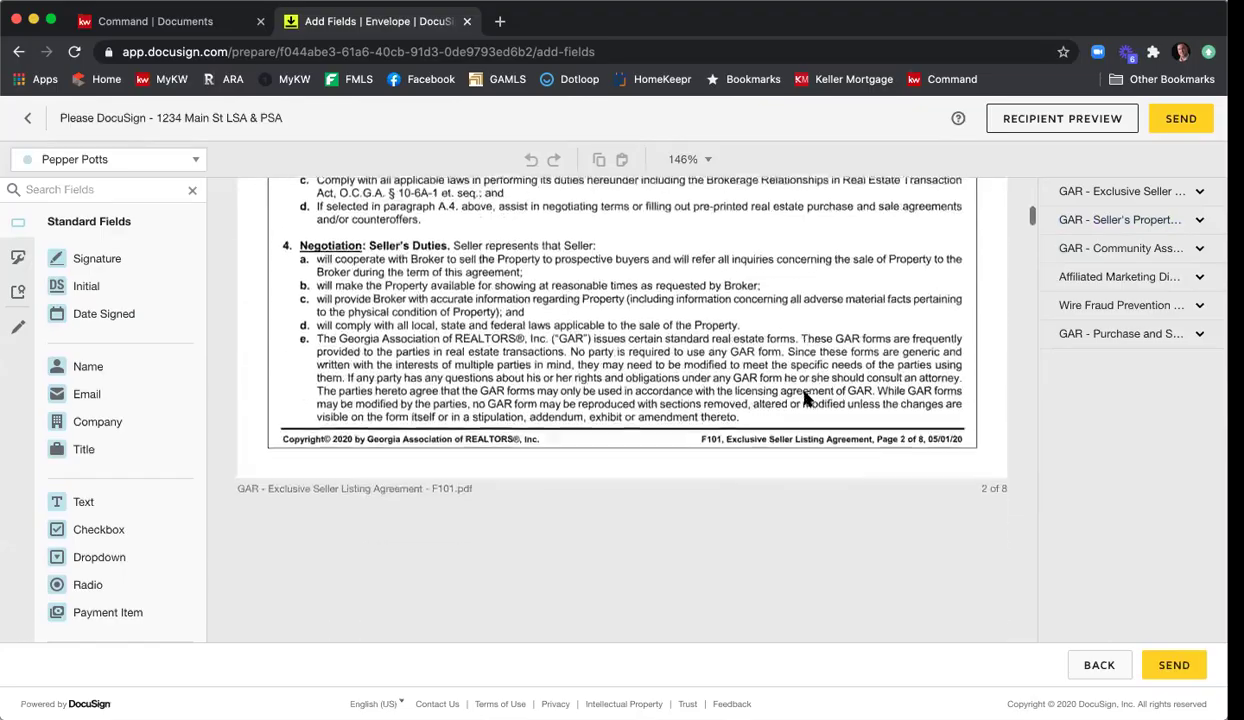
scroll(808, 398, down, 20)
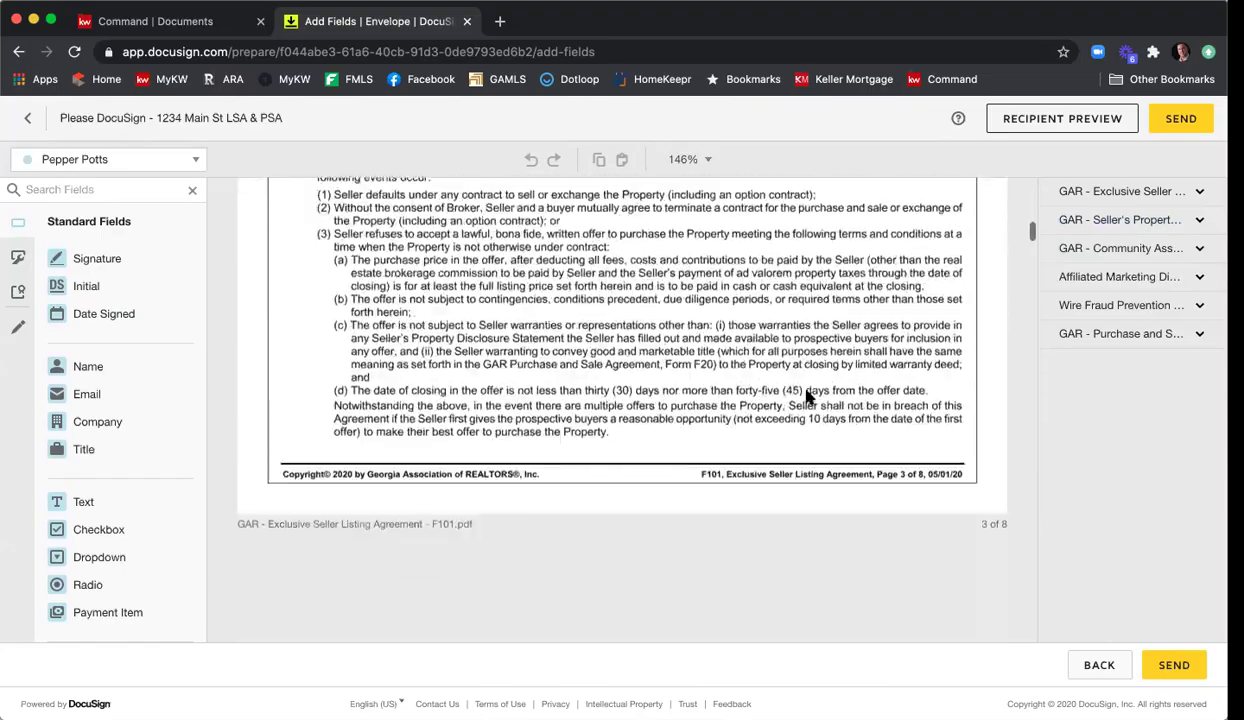
scroll(806, 398, down, 10)
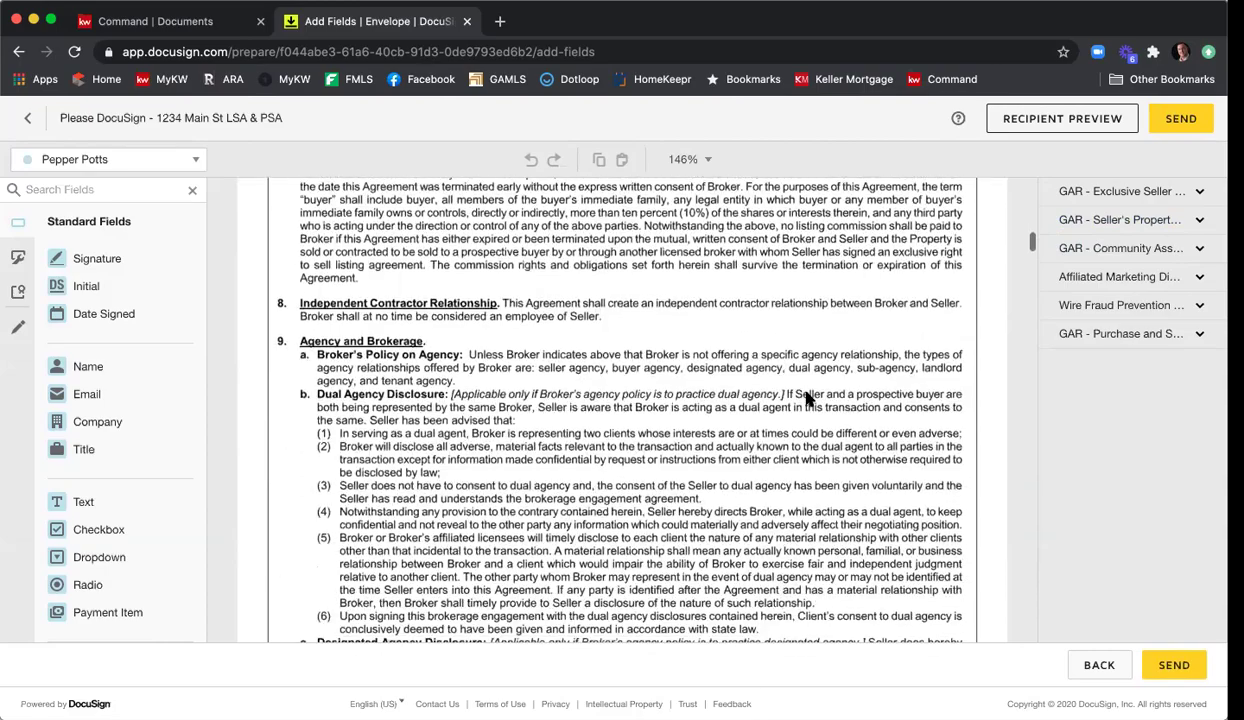
scroll(806, 398, up, 2)
scroll(806, 398, down, 10)
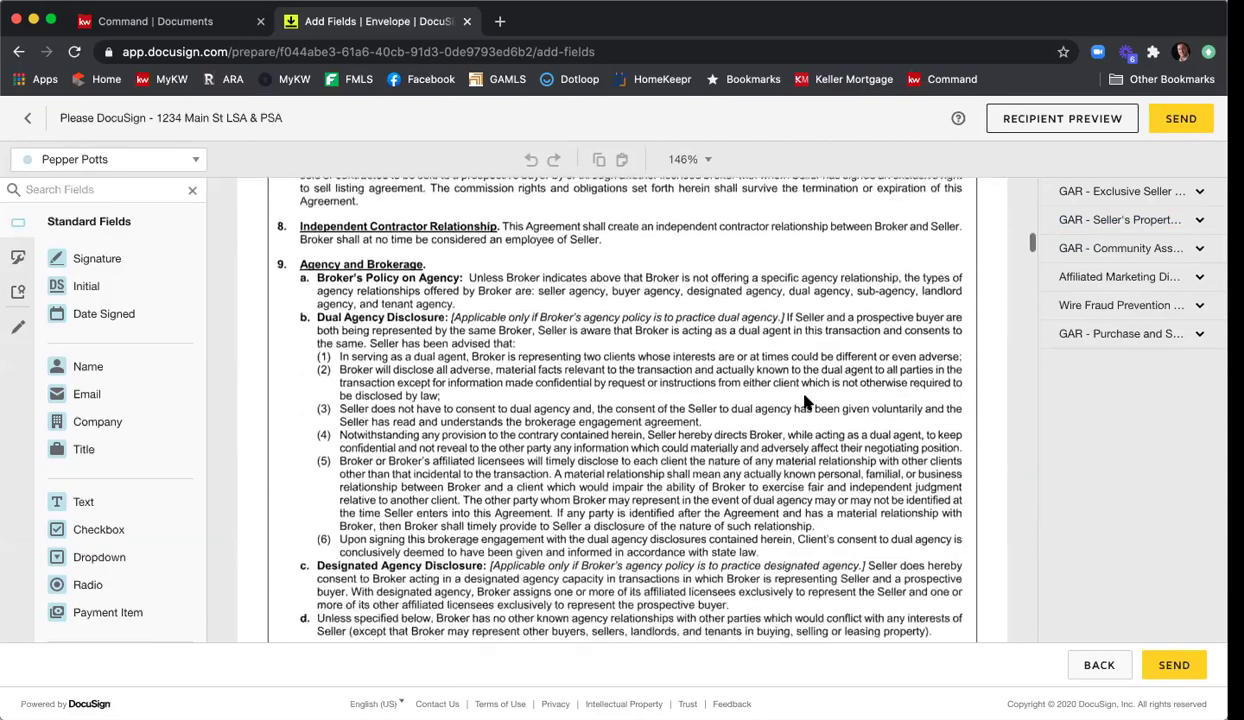
scroll(806, 400, down, 10)
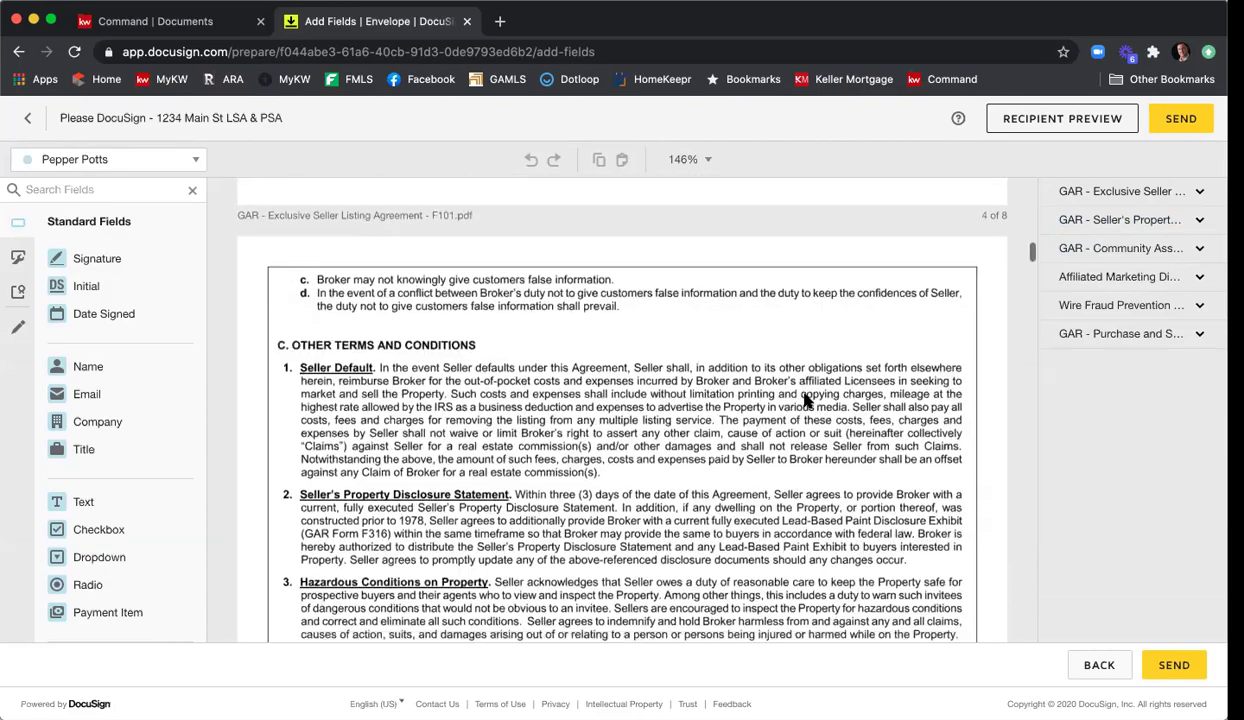
scroll(806, 400, down, 10)
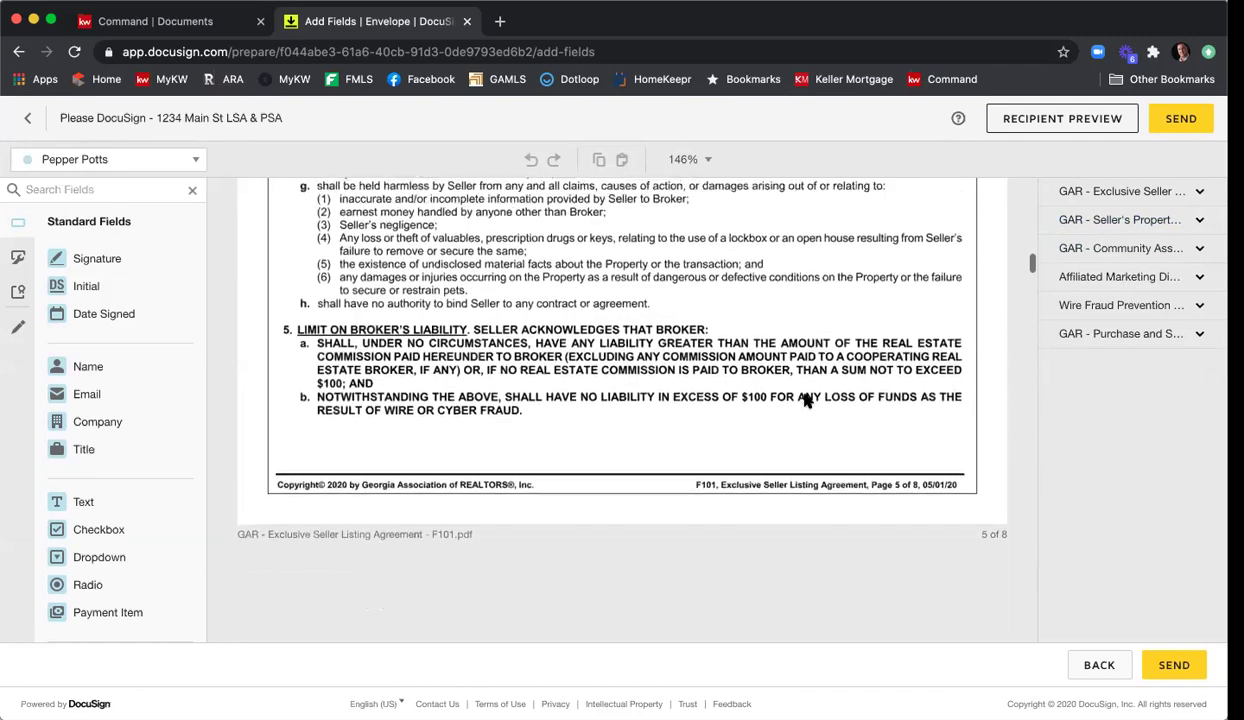
scroll(806, 398, down, 8)
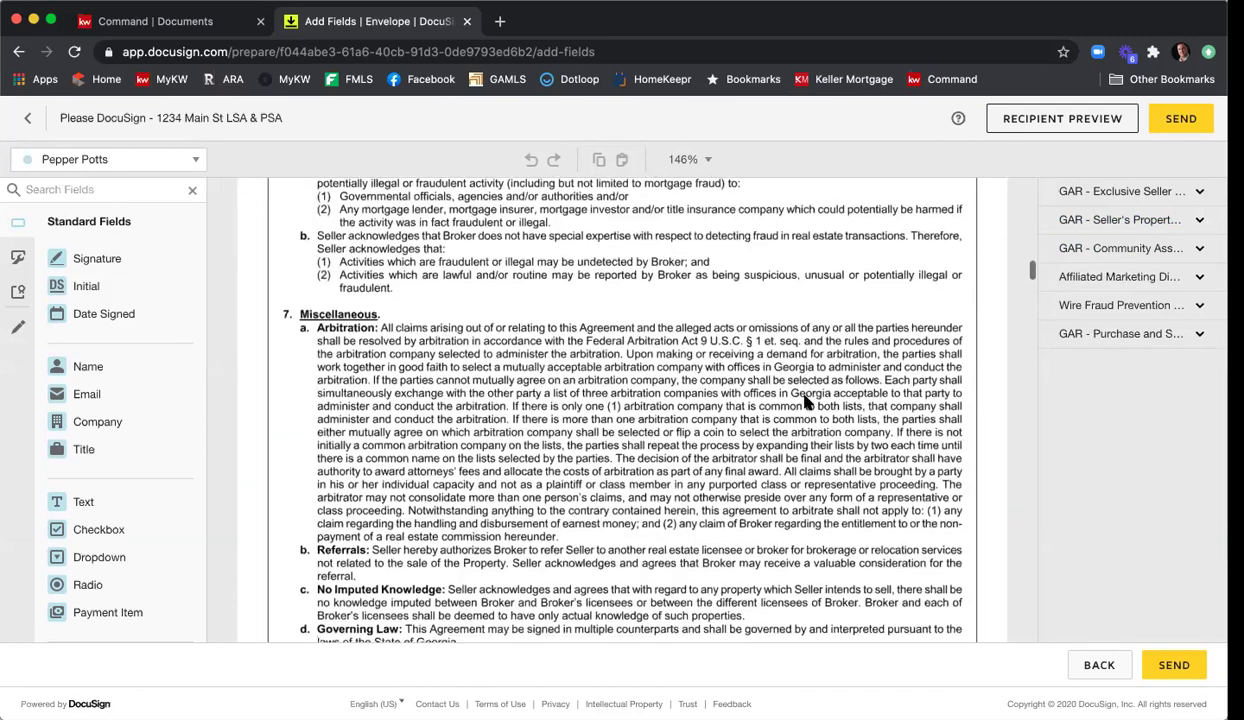
scroll(806, 400, down, 8)
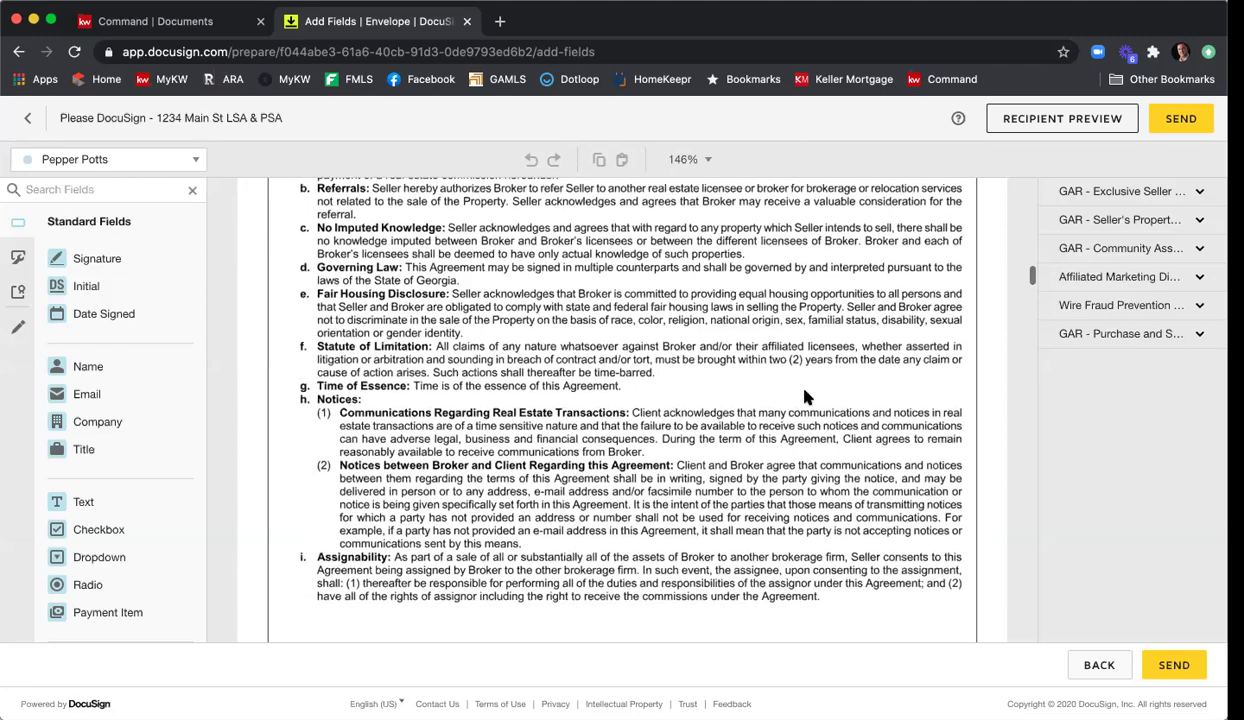
scroll(813, 393, down, 8)
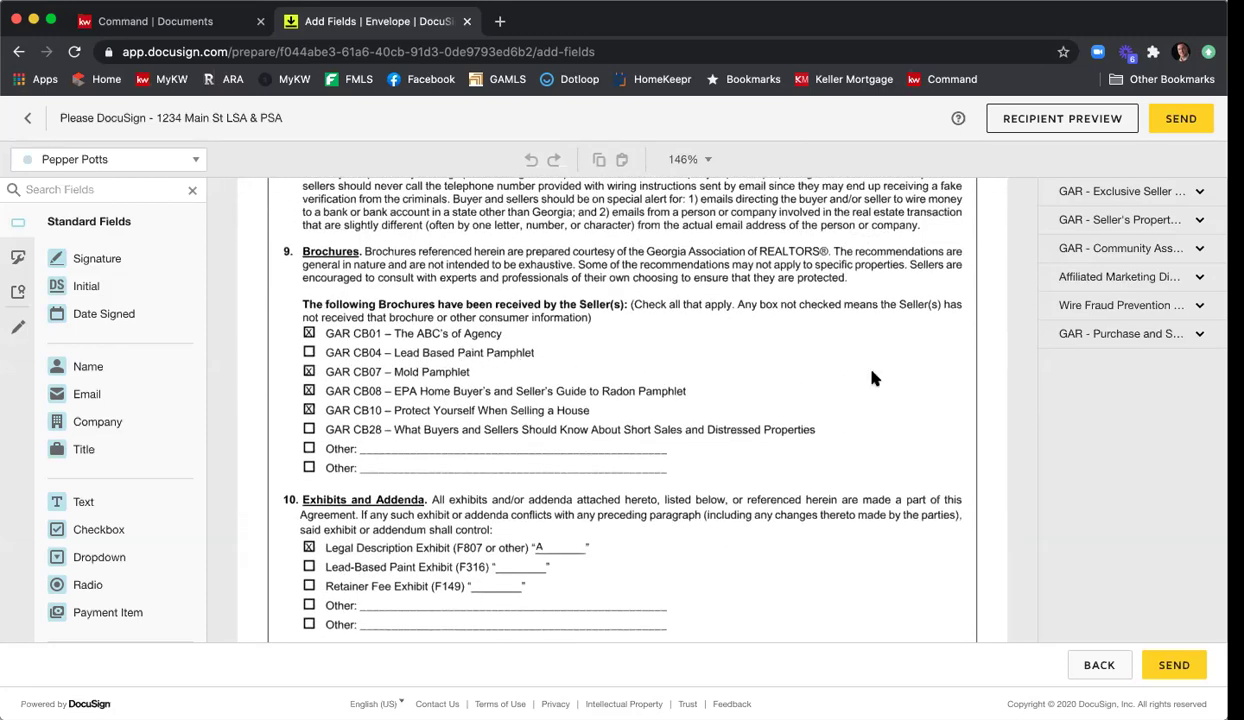
scroll(872, 378, down, 4)
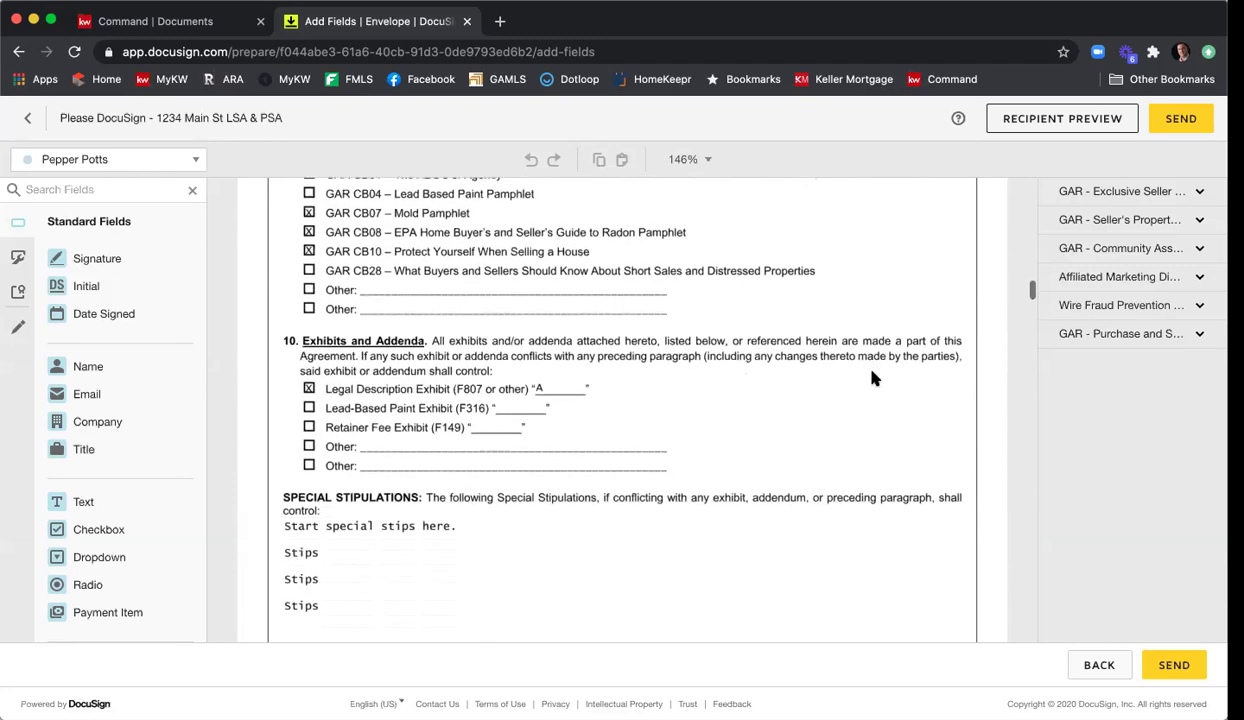
scroll(873, 377, down, 2)
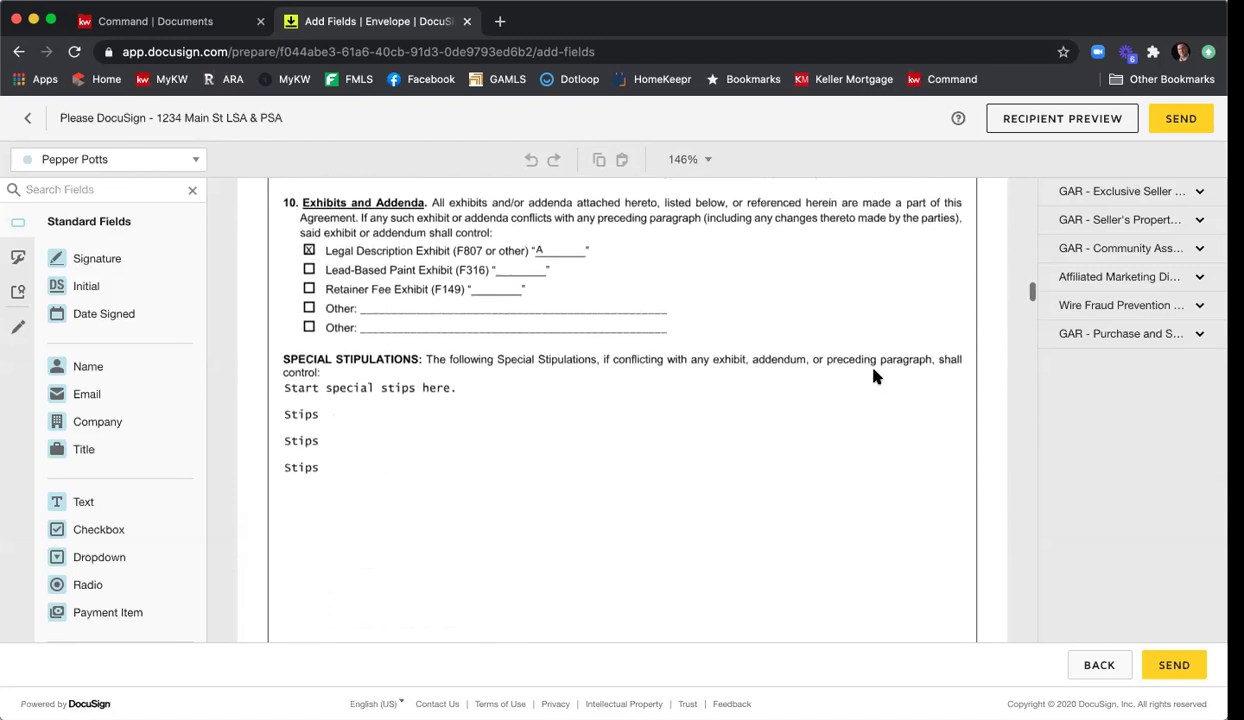
scroll(873, 377, down, 5)
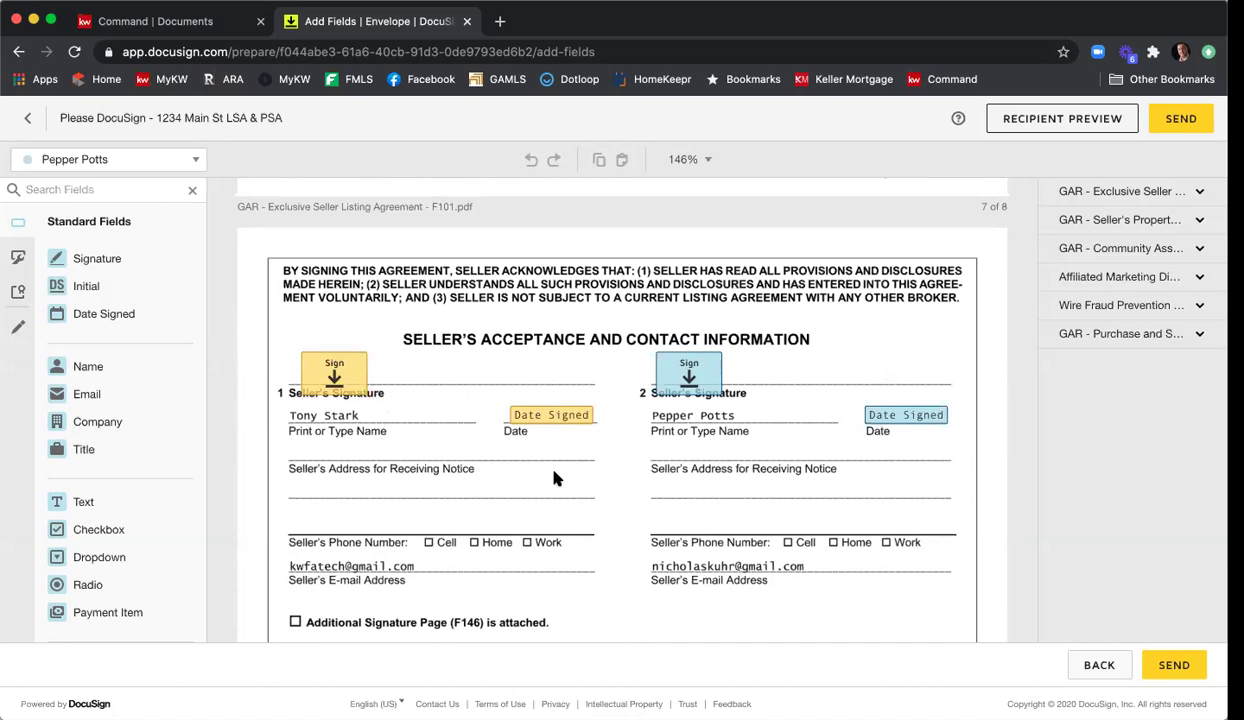
scroll(598, 472, down, 5)
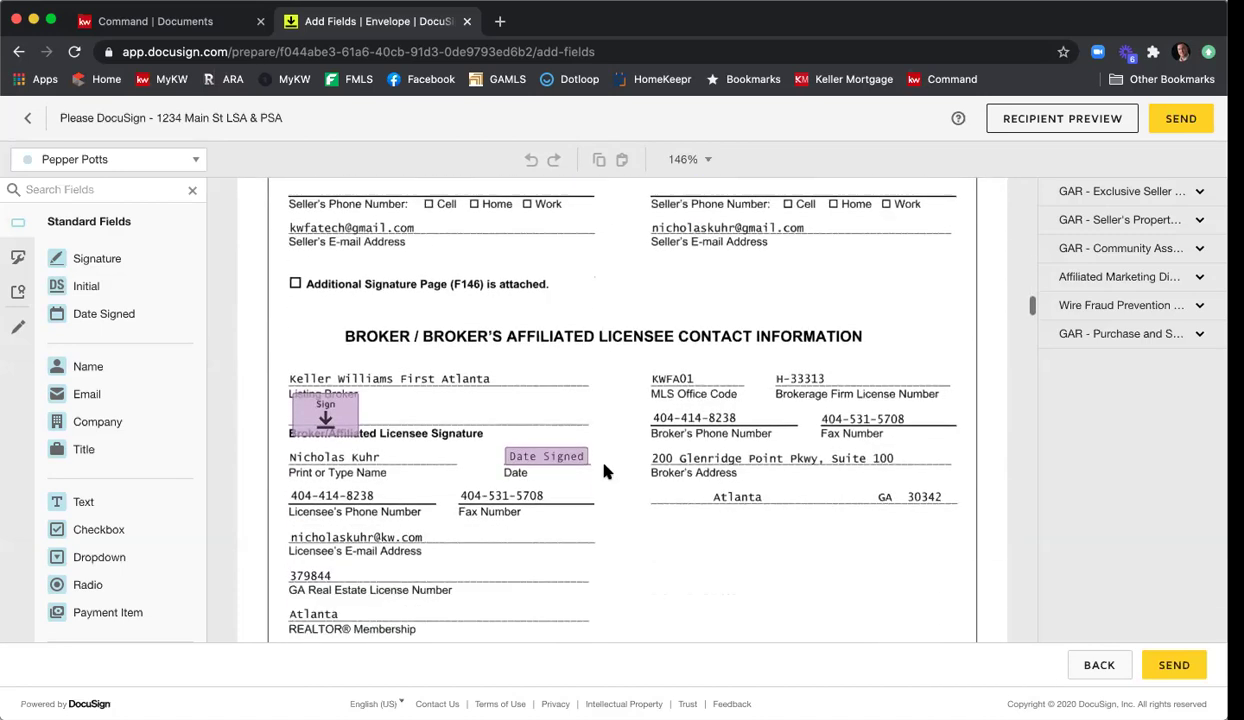
scroll(605, 470, up, 1)
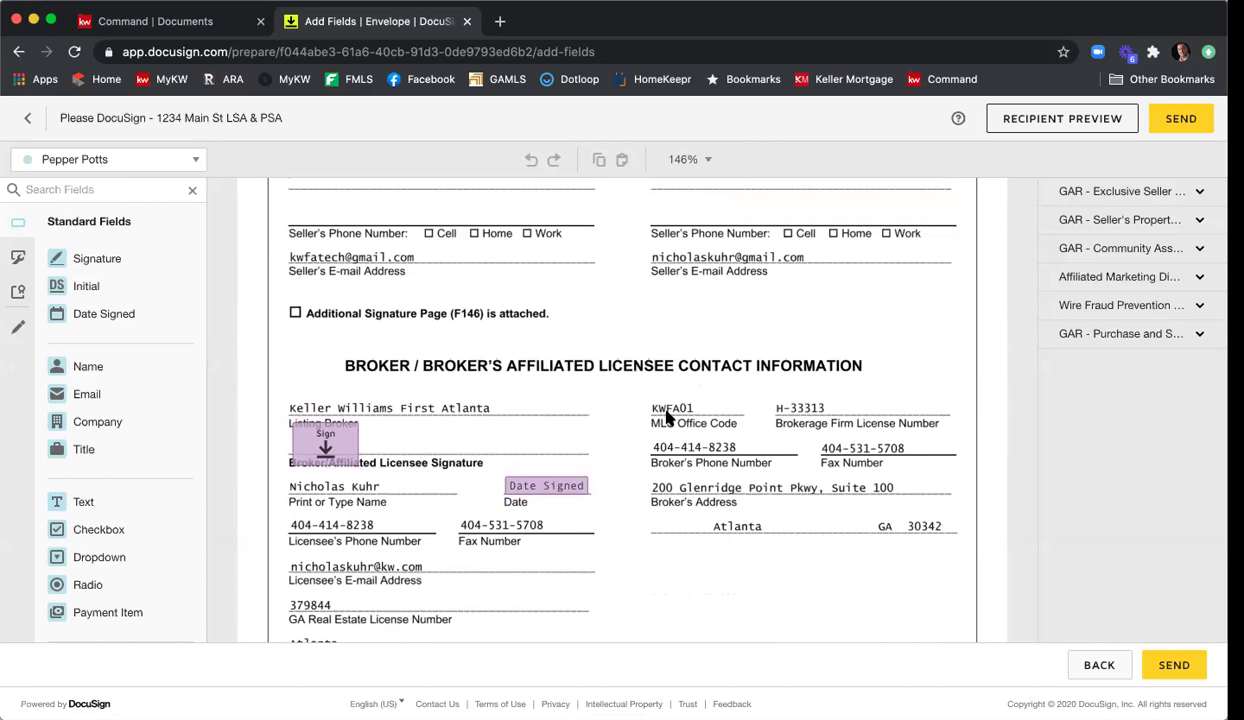
scroll(666, 416, down, 4)
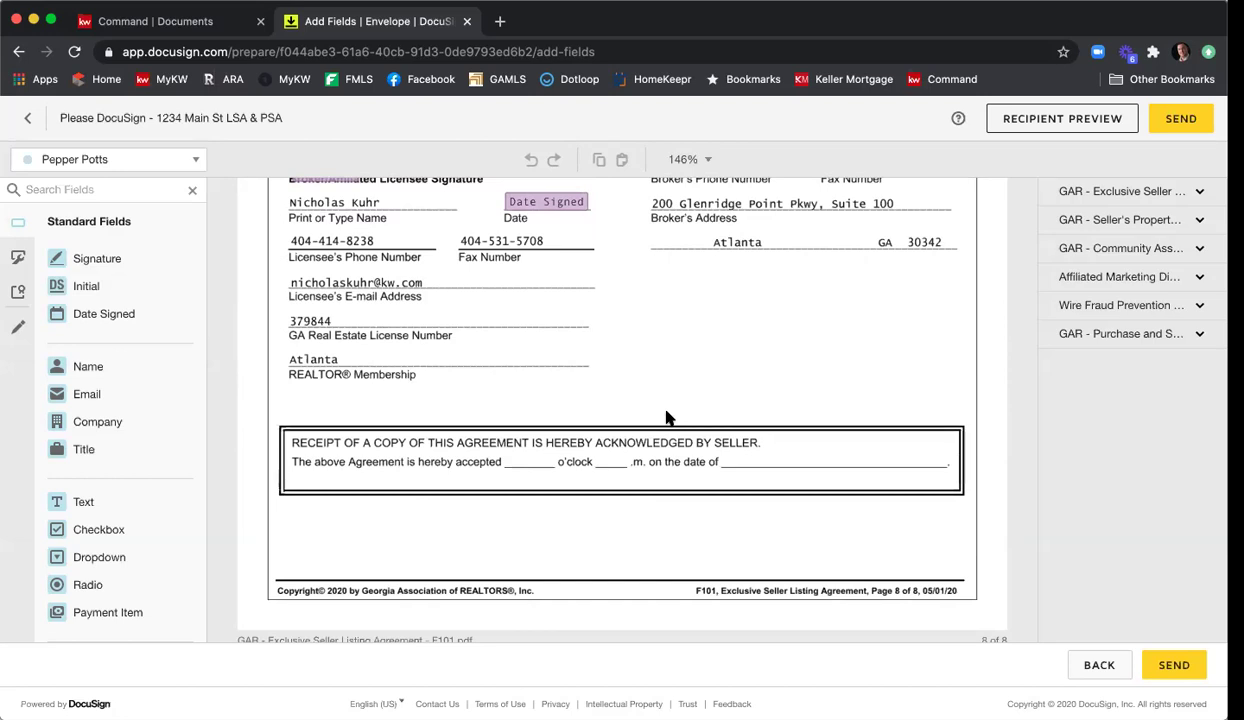
Step: Switch new fields to the broker and place a text field in the o'clock blank
click(196, 160)
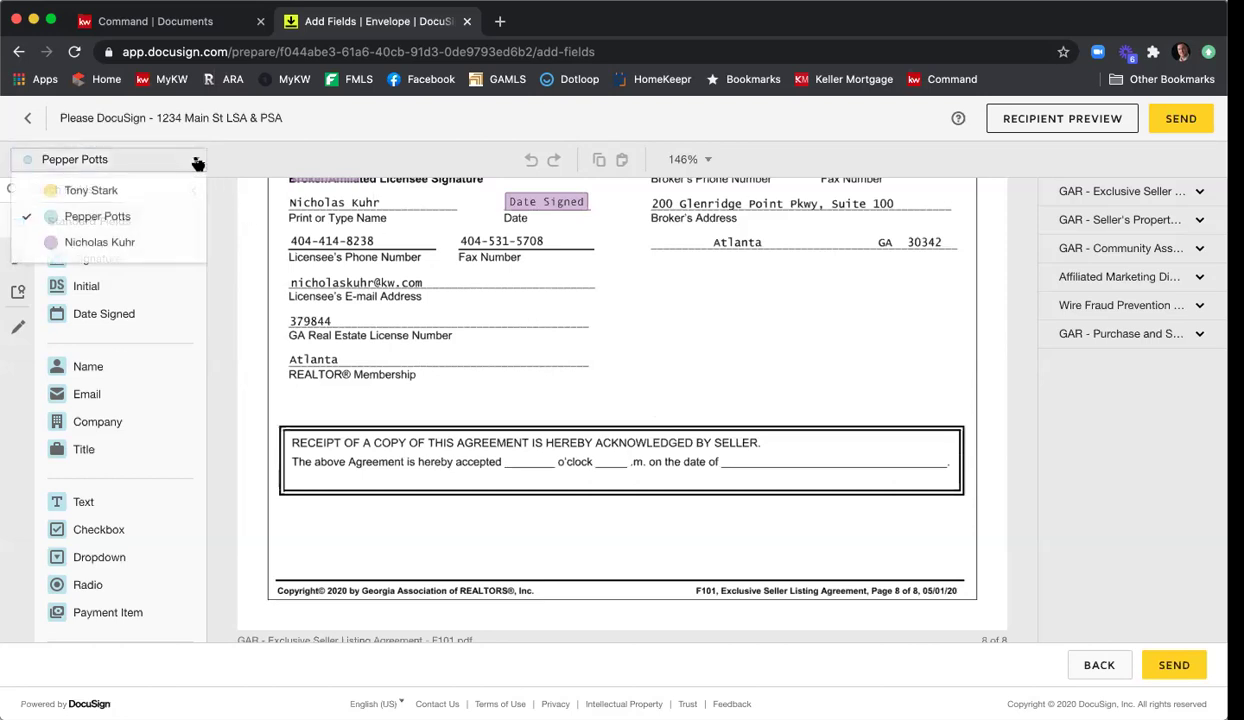
click(169, 240)
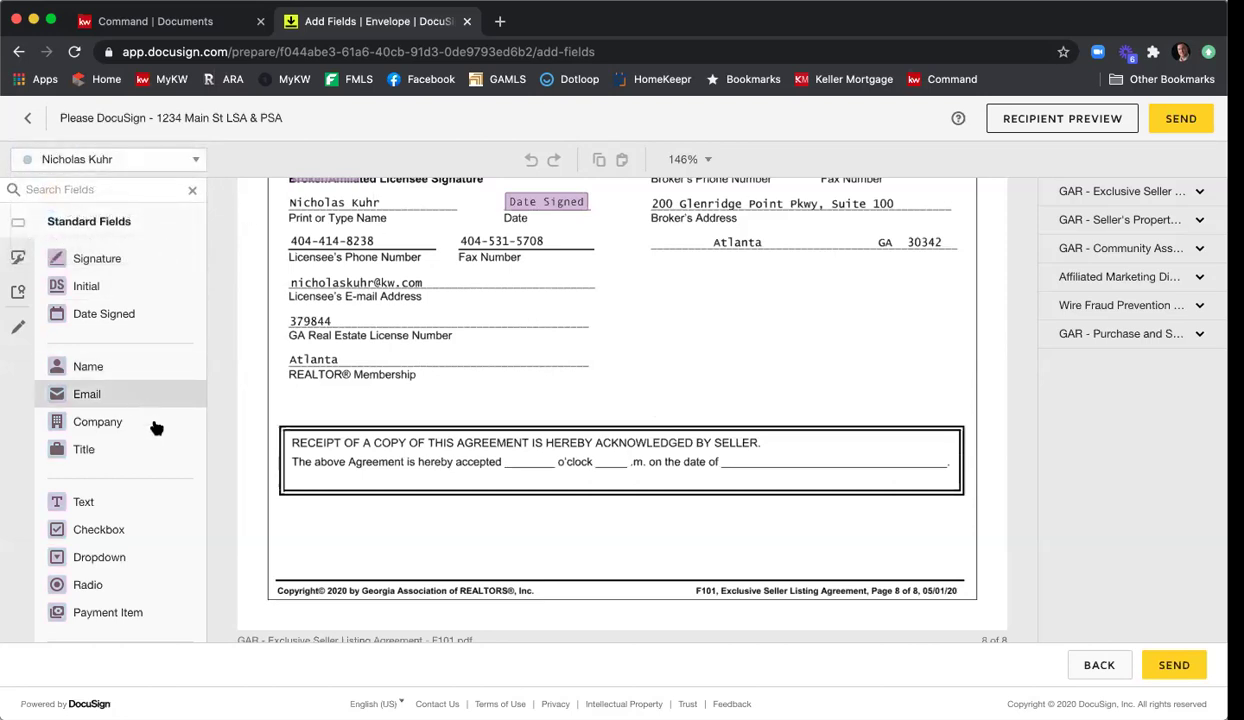
drag(115, 512, 512, 452)
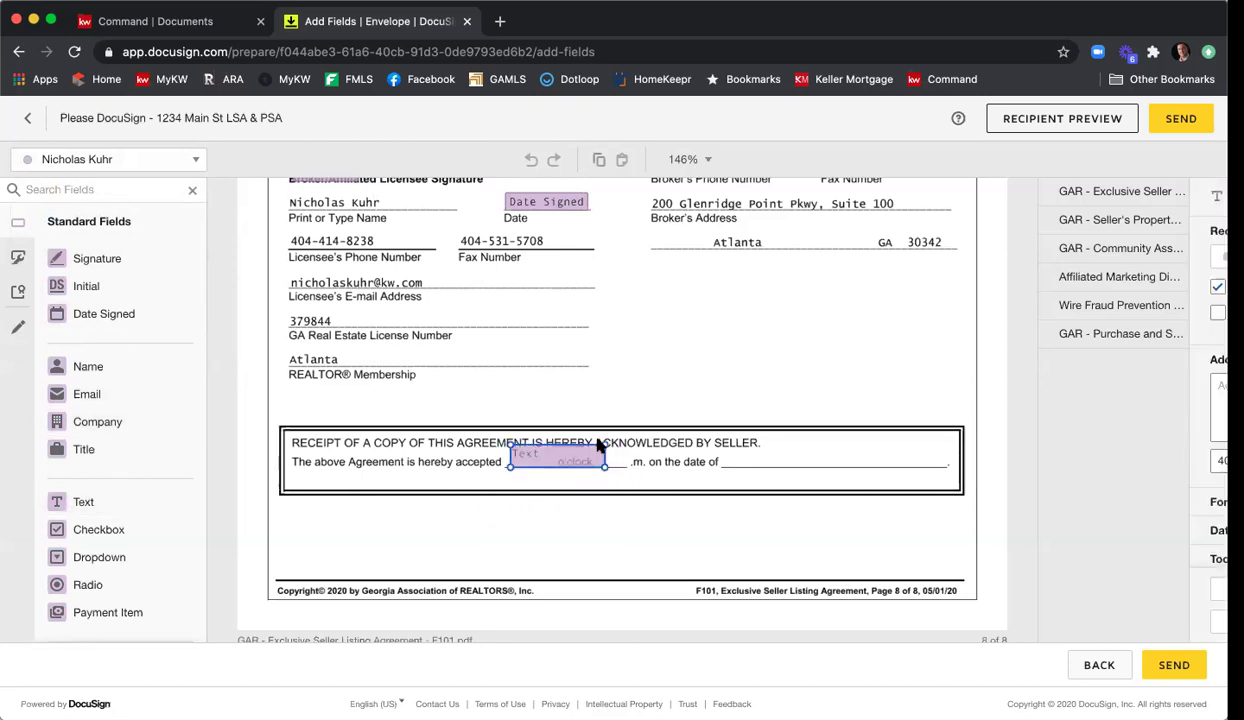
drag(530, 460, 537, 465)
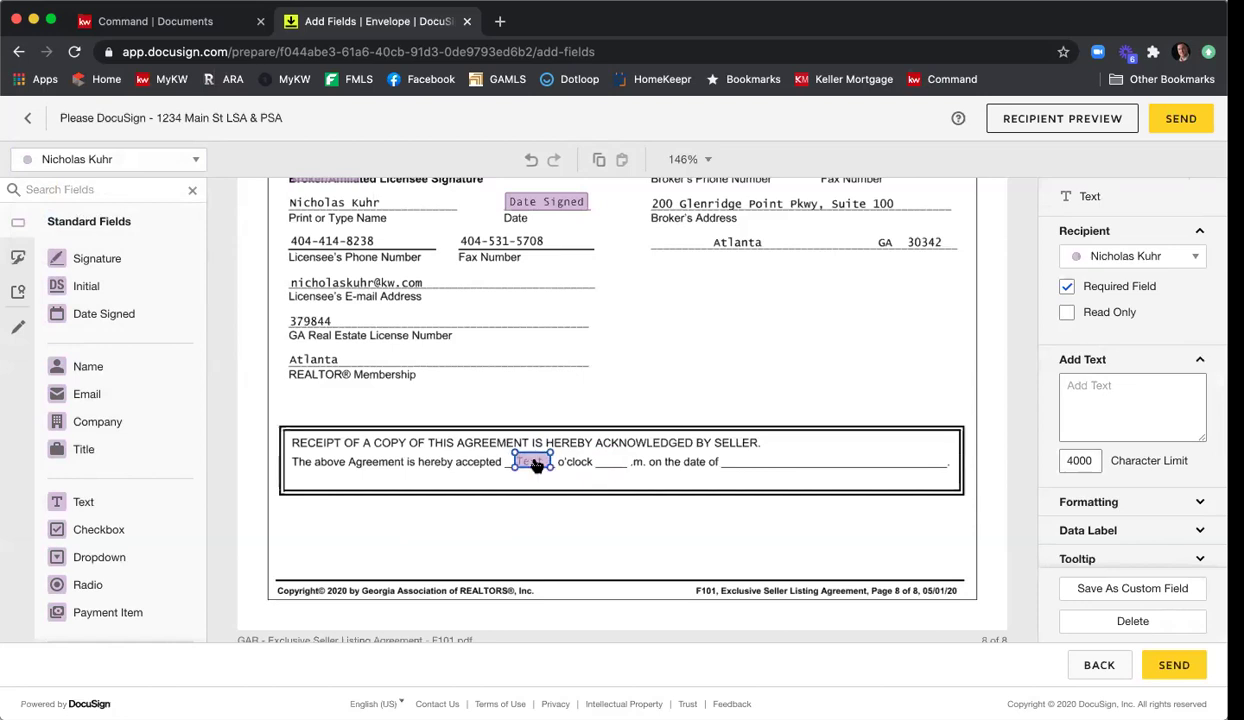
Step: Add a narrow text field in the a.m./p.m. blank and a Date Signed field on the date line
drag(133, 508, 609, 455)
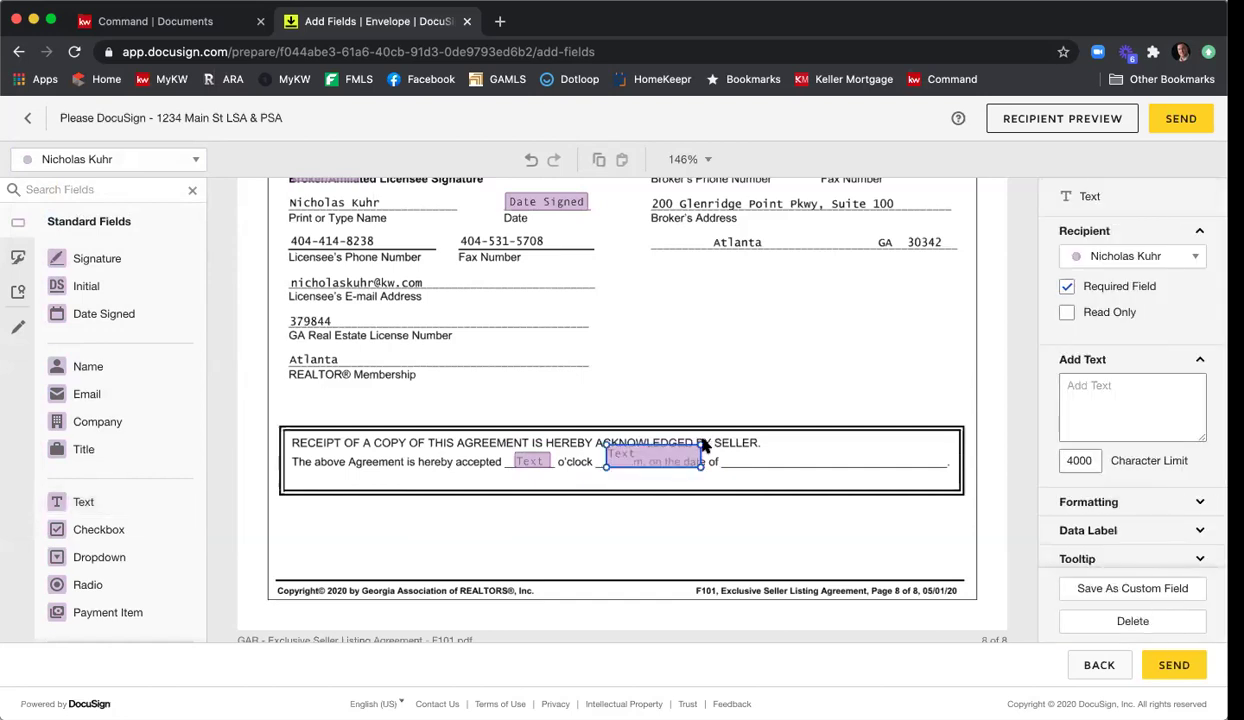
drag(700, 450, 629, 459)
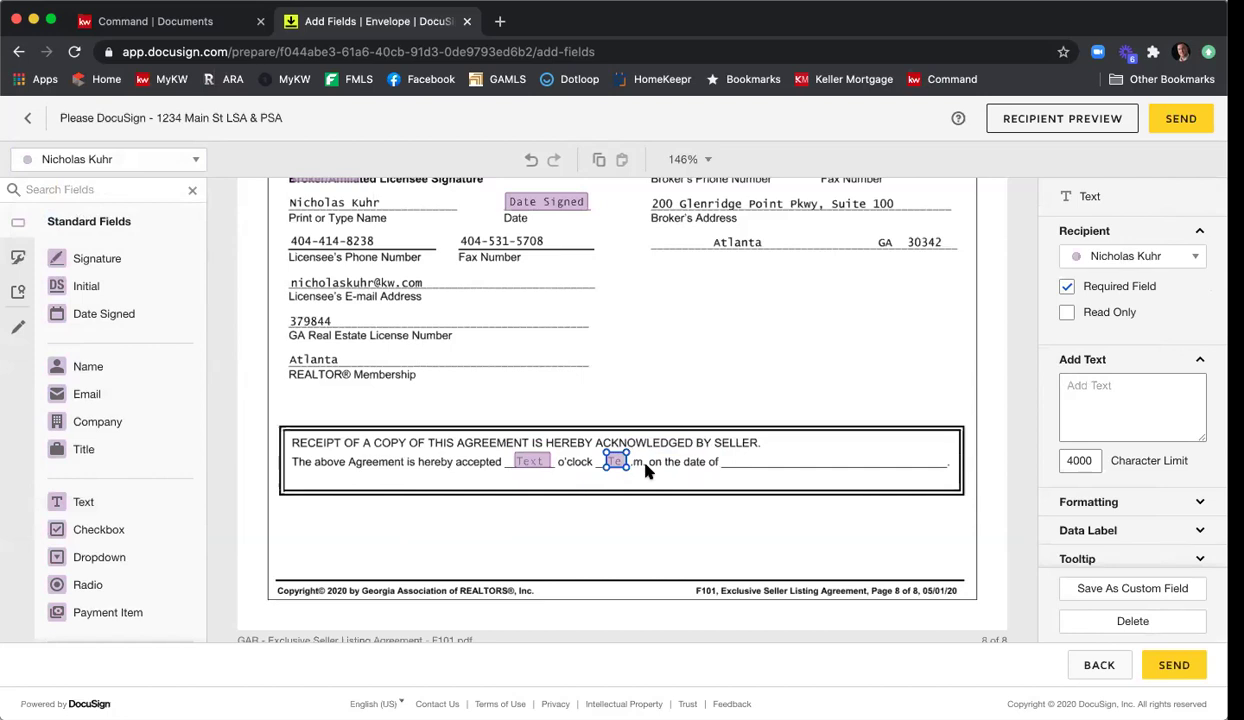
drag(148, 316, 729, 459)
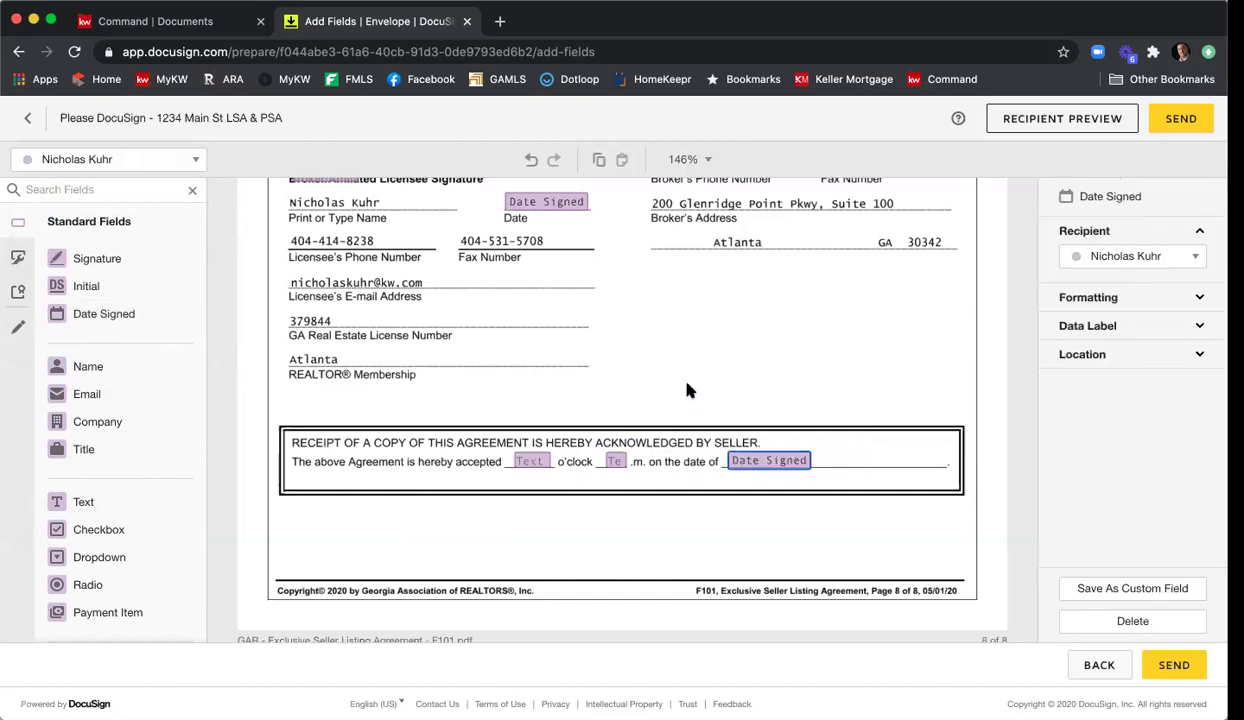
click(686, 390)
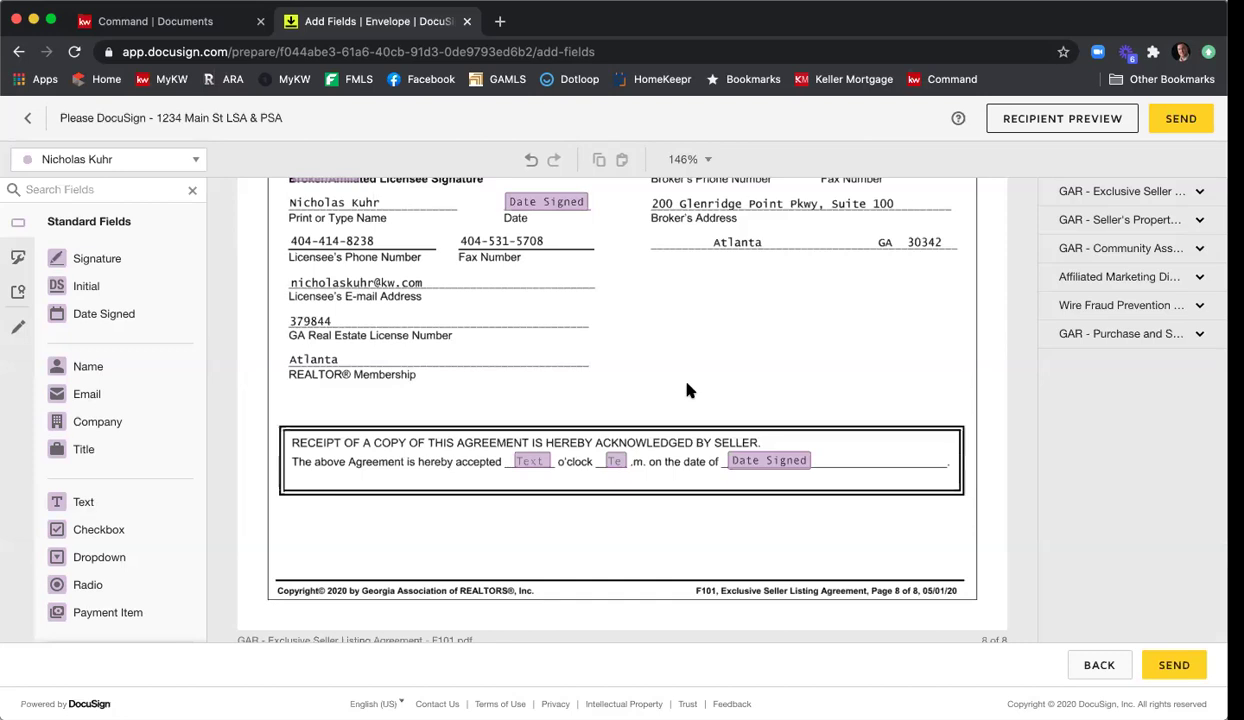
click(530, 465)
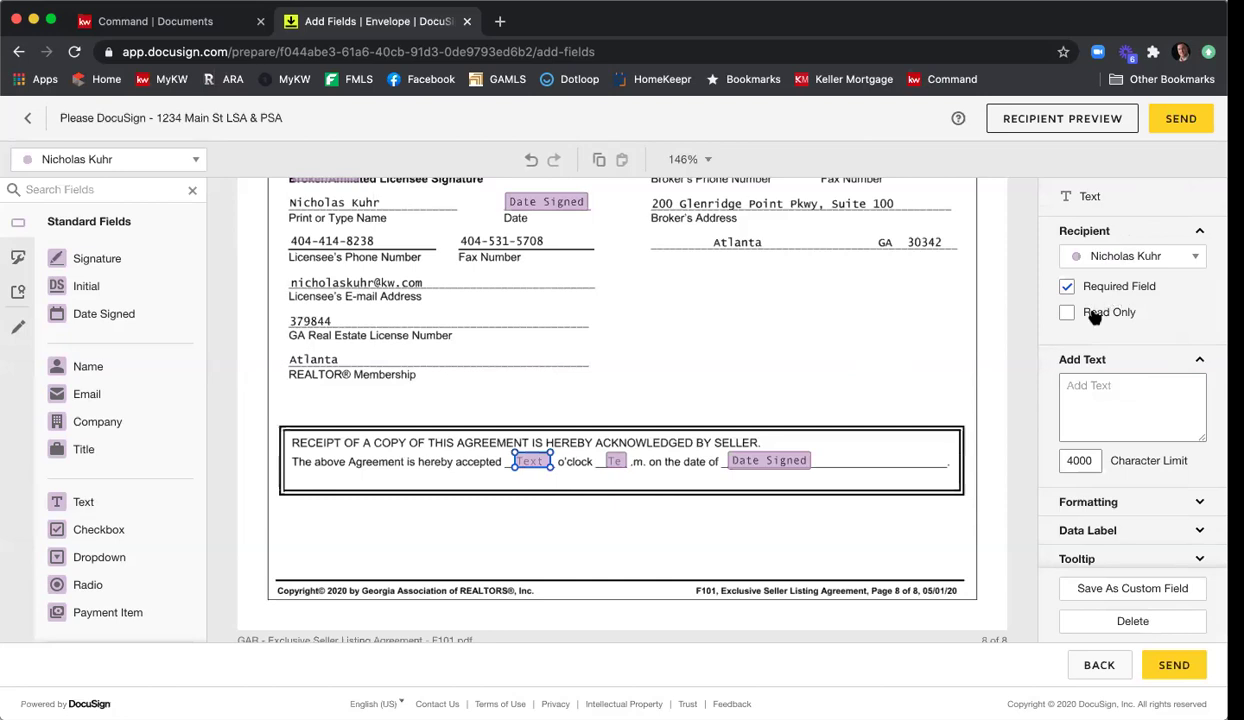
click(896, 344)
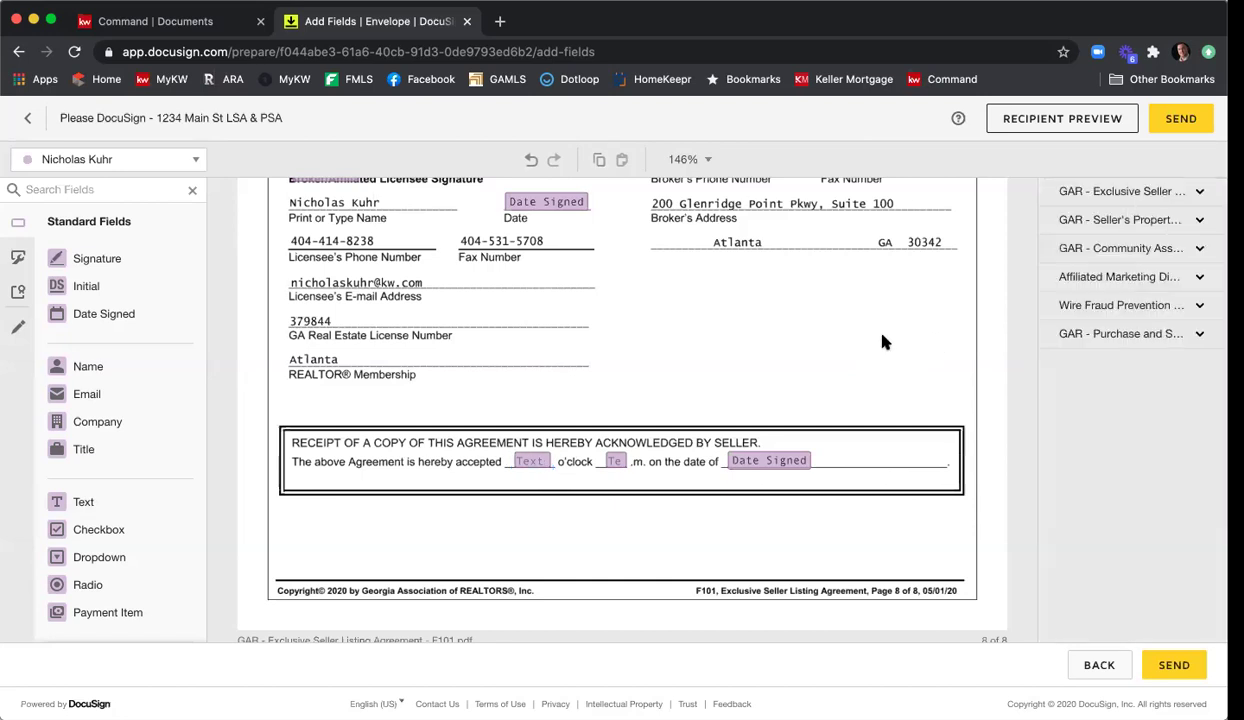
Step: Mark the year-constructed text field on the Seller's Property Disclosure as Required
scroll(800, 320, down, 5)
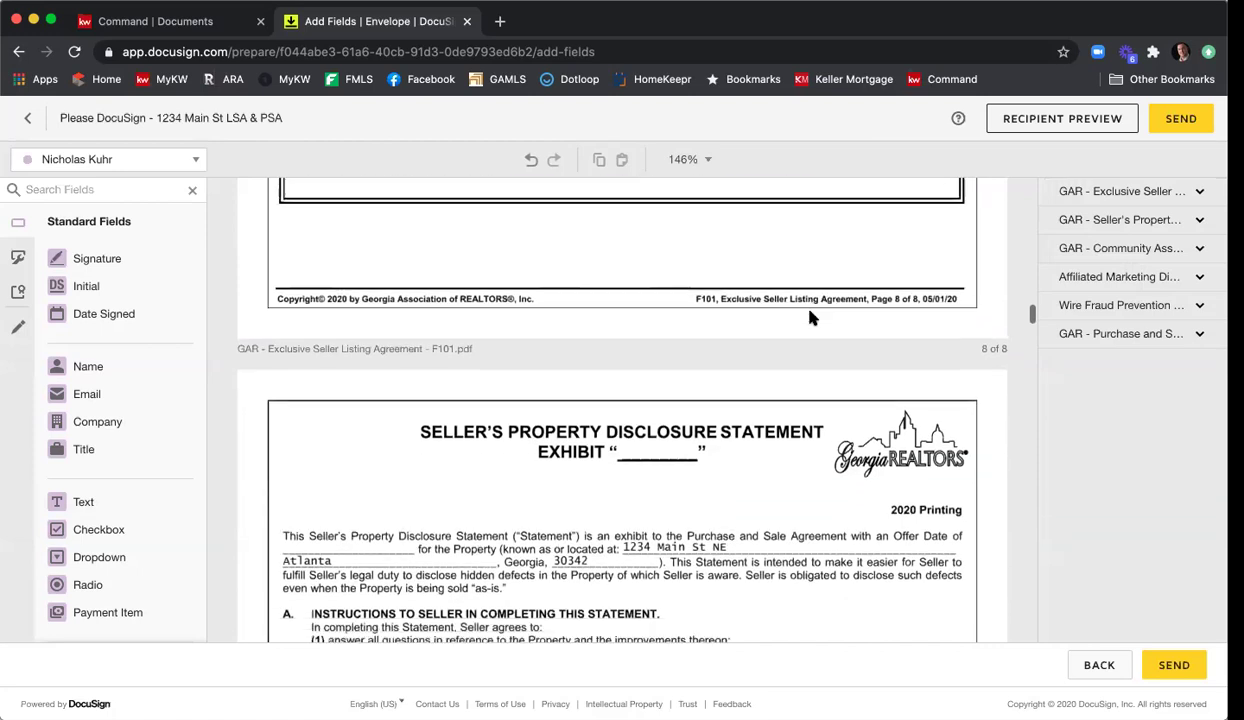
scroll(811, 317, down, 5)
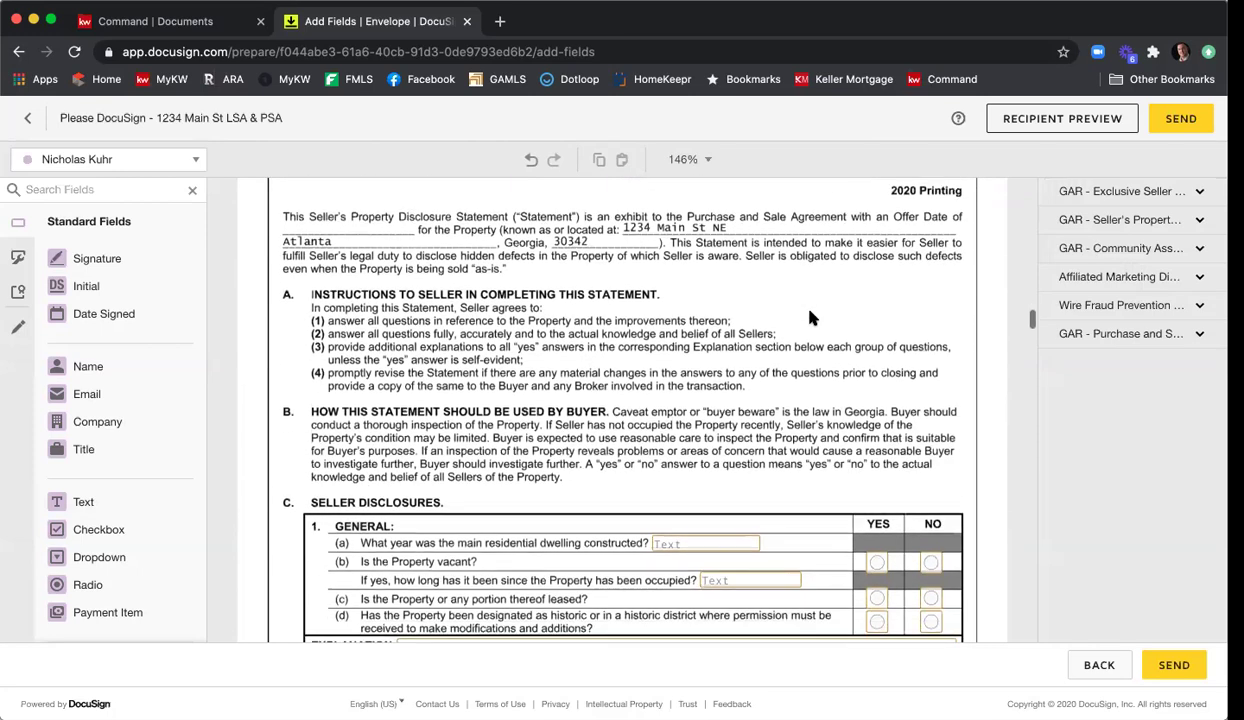
scroll(811, 317, down, 3)
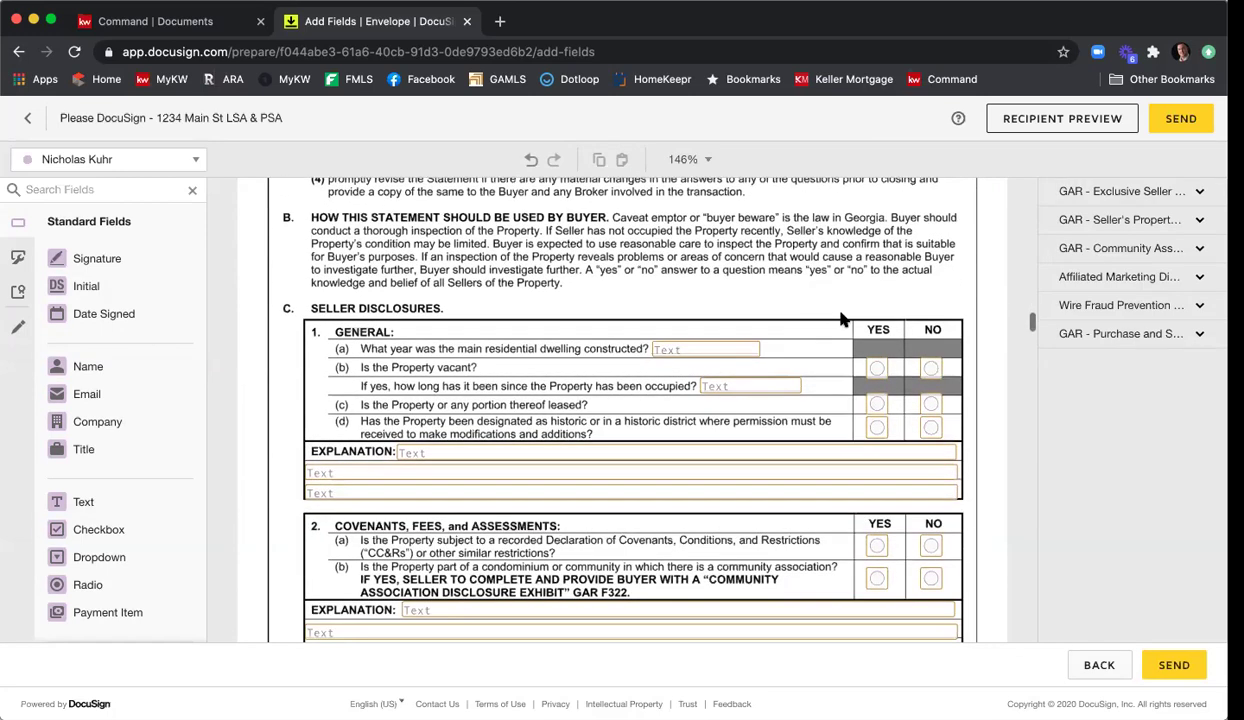
click(684, 355)
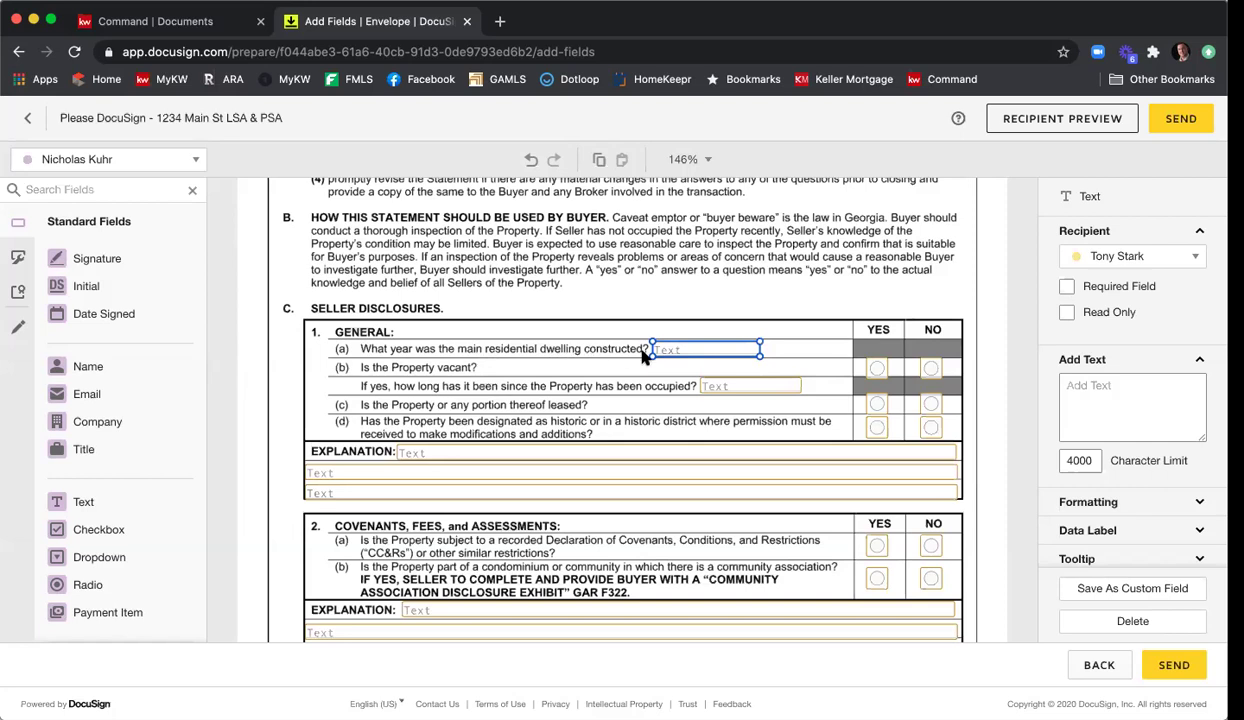
click(1067, 287)
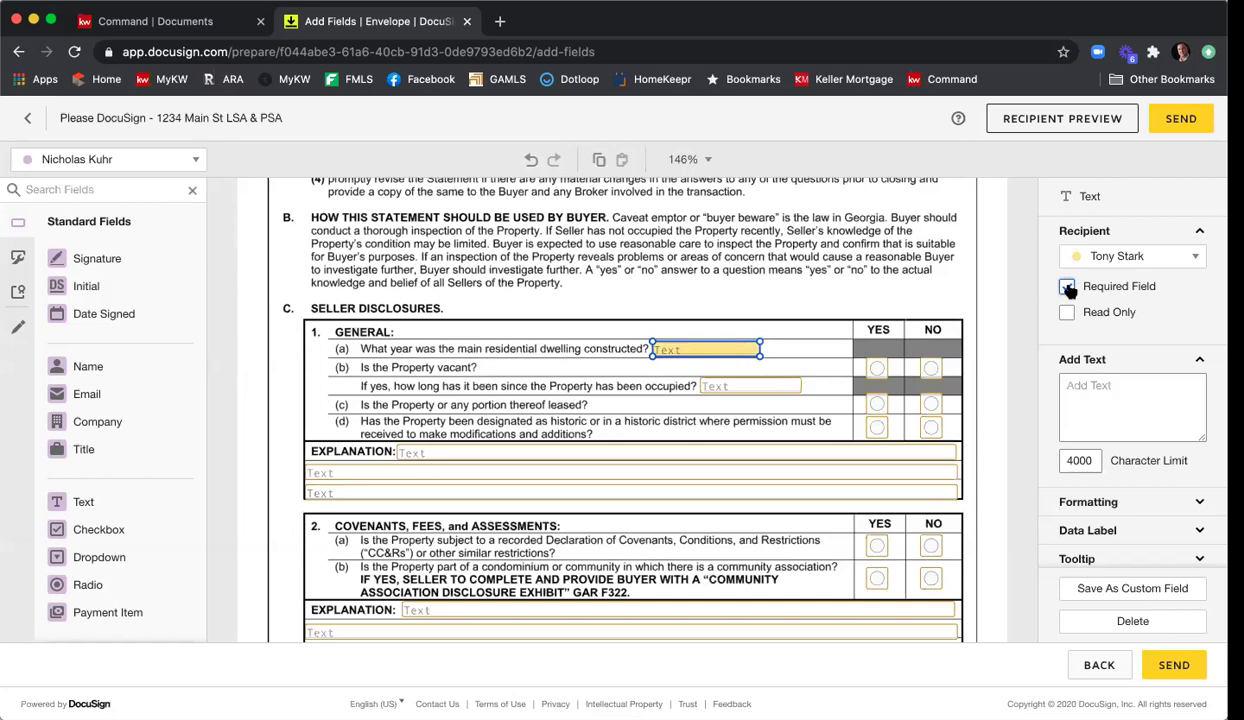
click(810, 339)
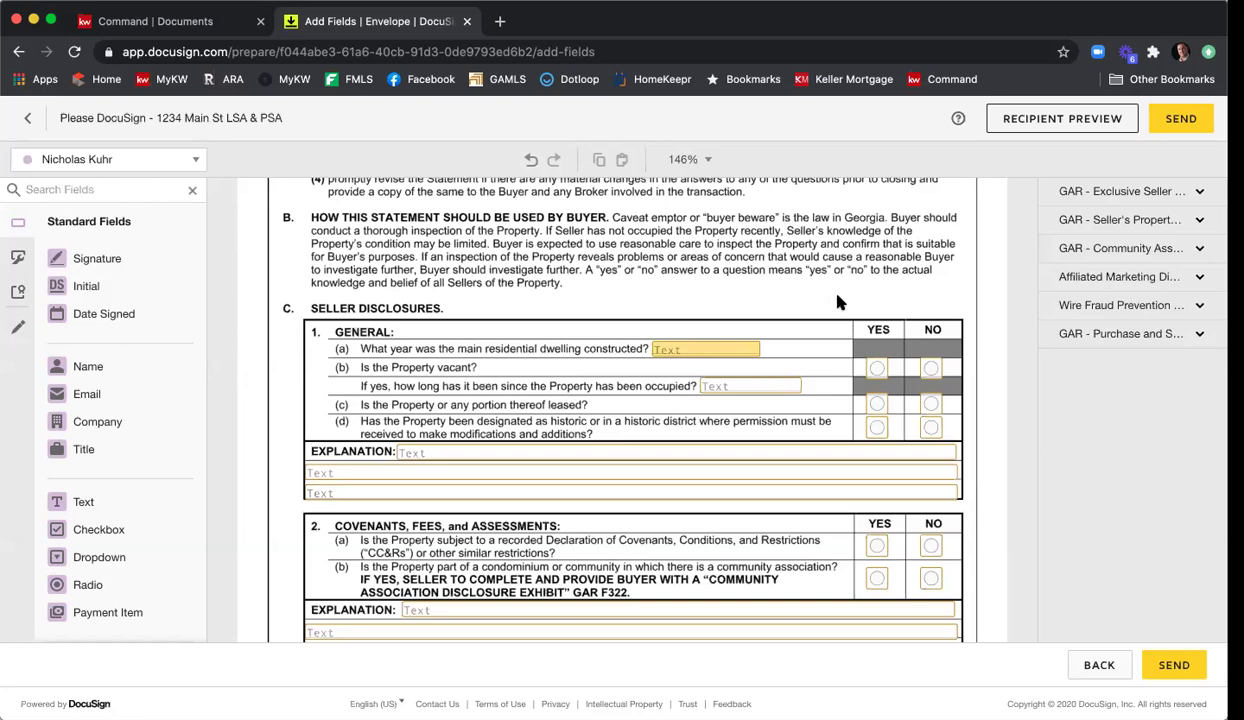
Step: Scroll through the disclosure pages down to Section B of the Community Association Disclosure exhibit
scroll(838, 300, down, 10)
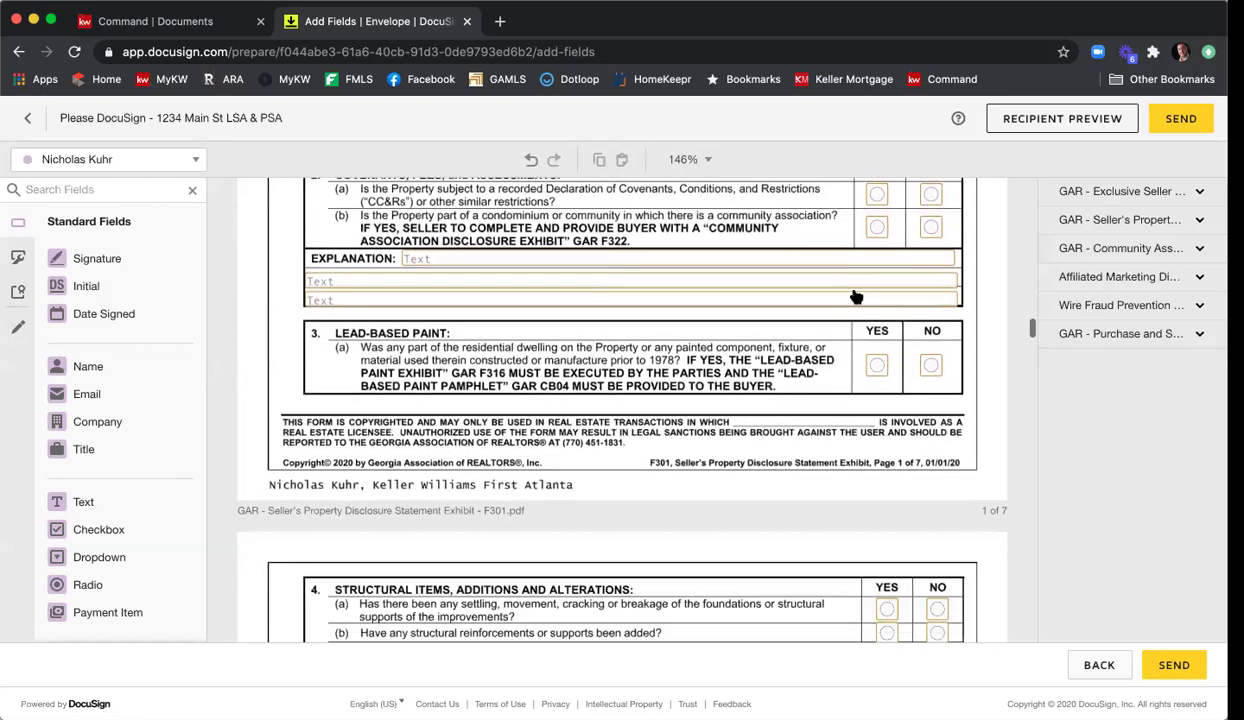
scroll(853, 295, down, 8)
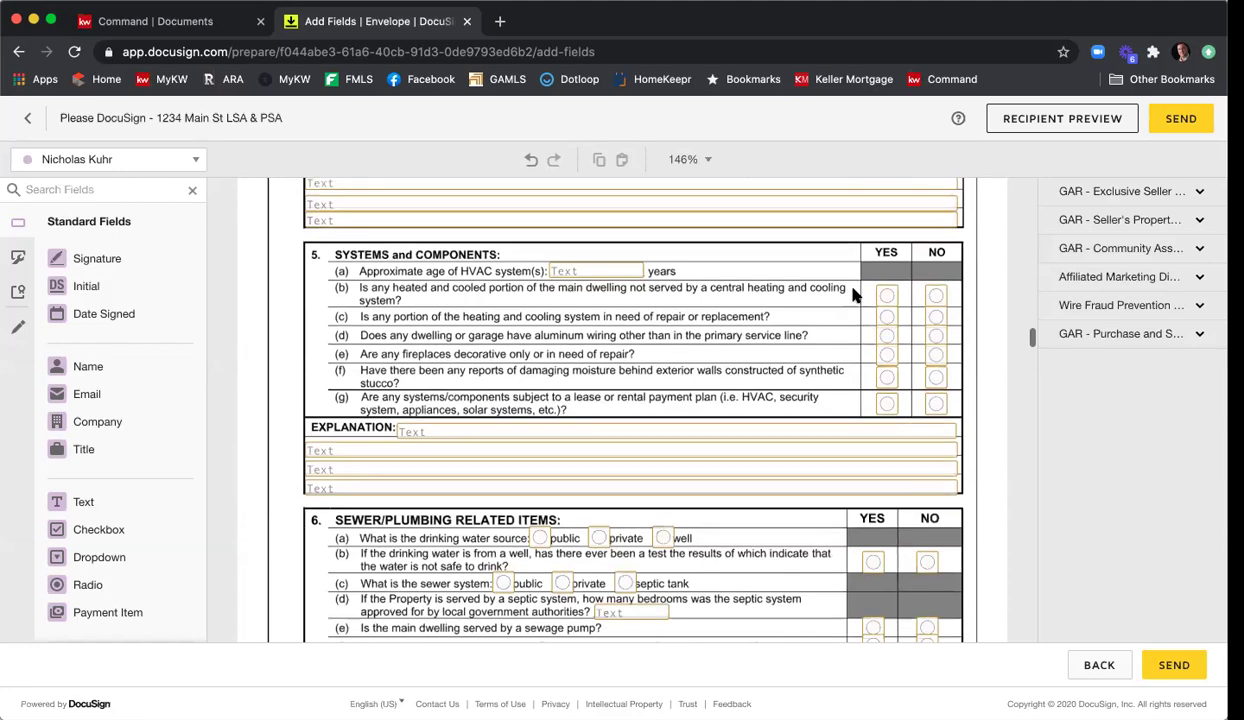
scroll(830, 305, down, 10)
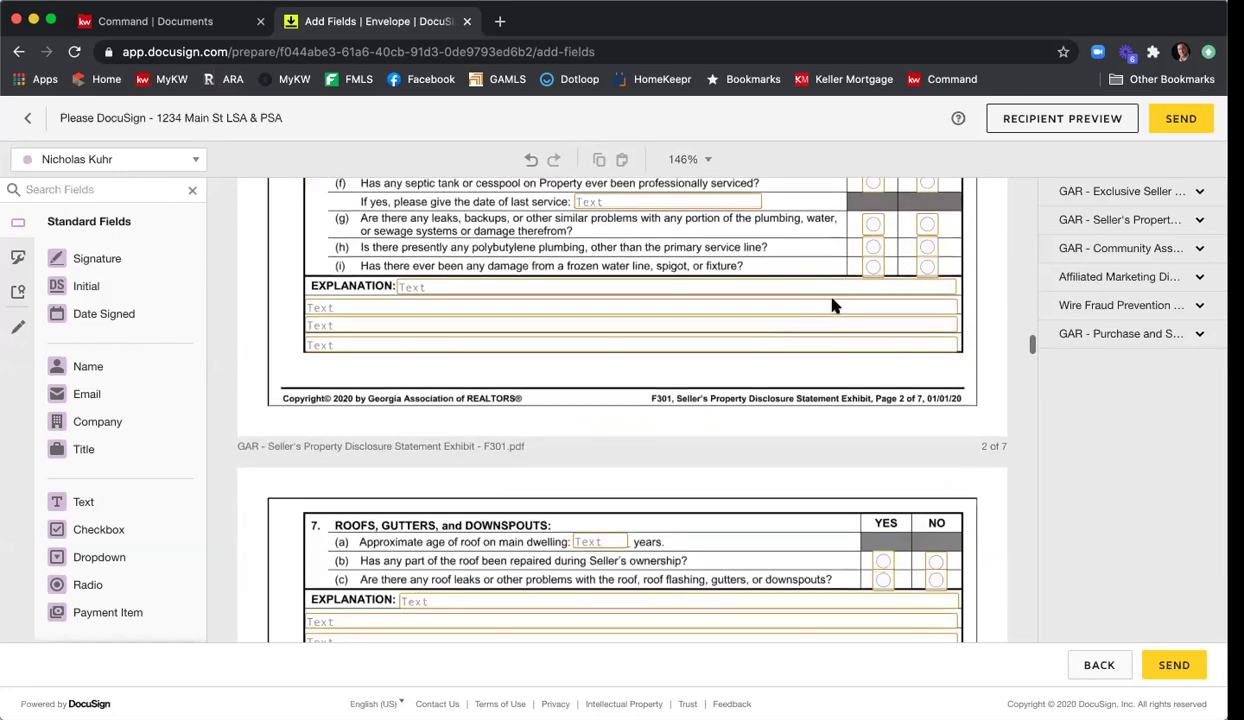
scroll(833, 307, down, 10)
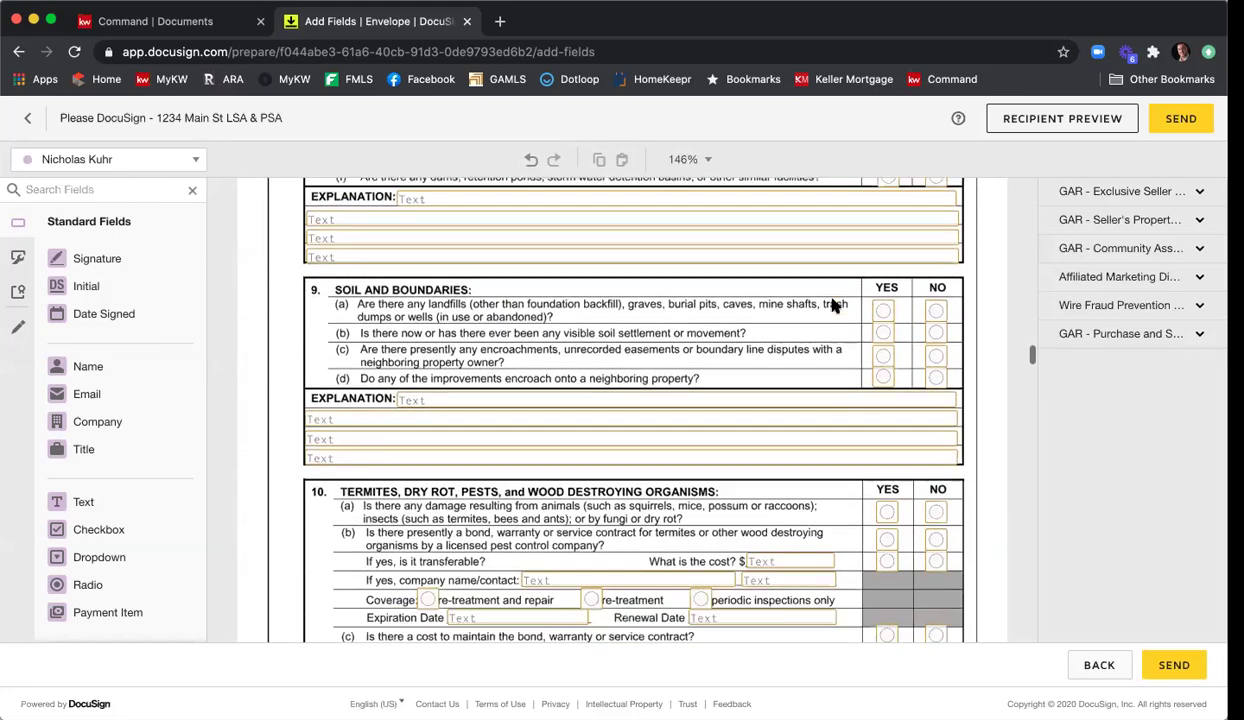
scroll(836, 307, down, 10)
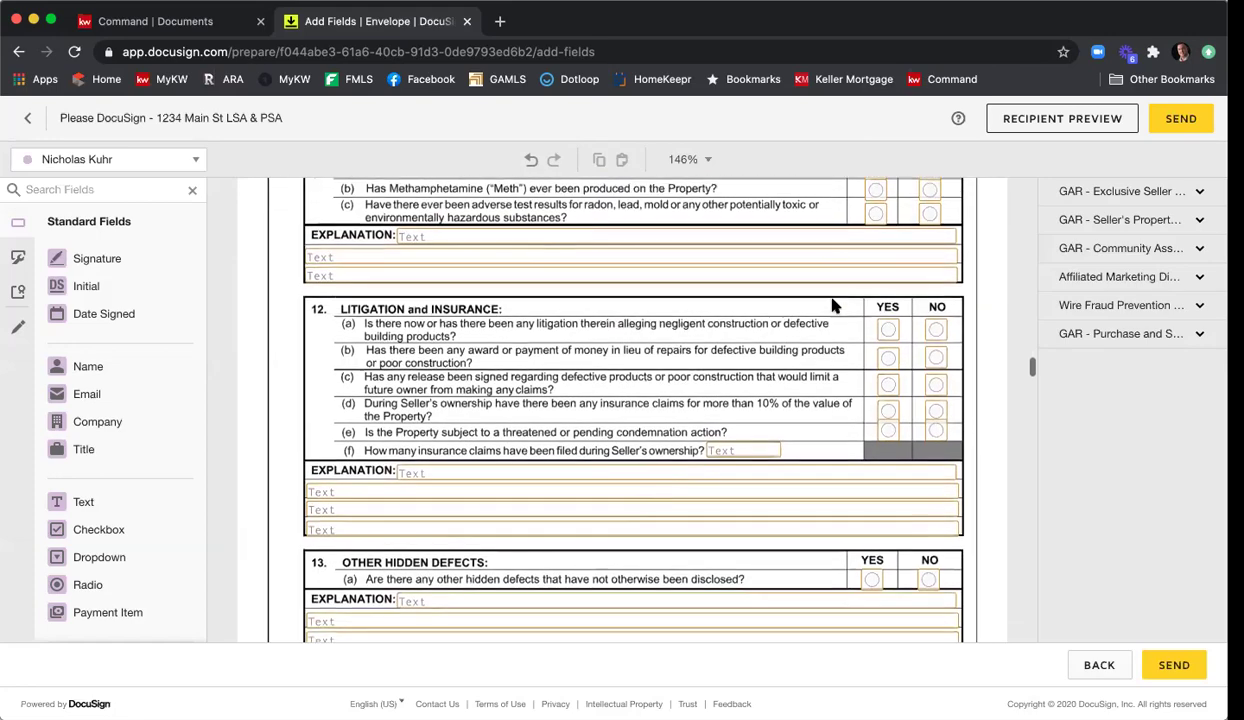
scroll(835, 306, down, 10)
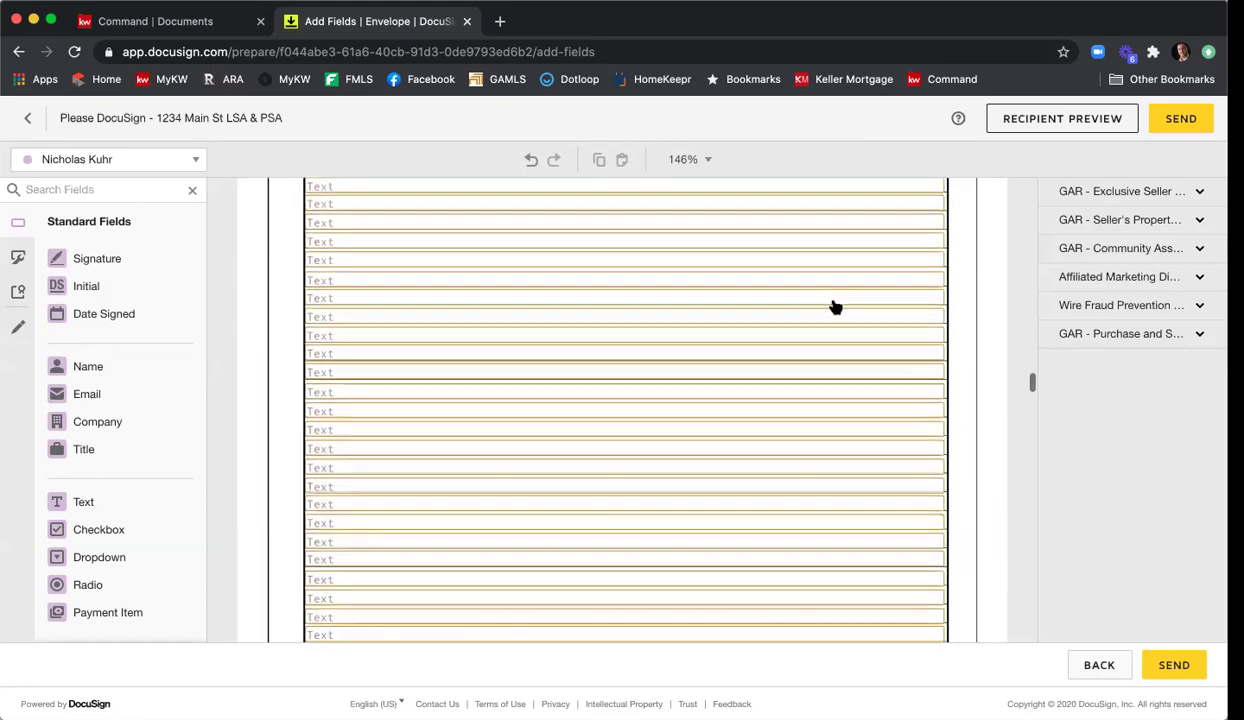
scroll(835, 306, down, 10)
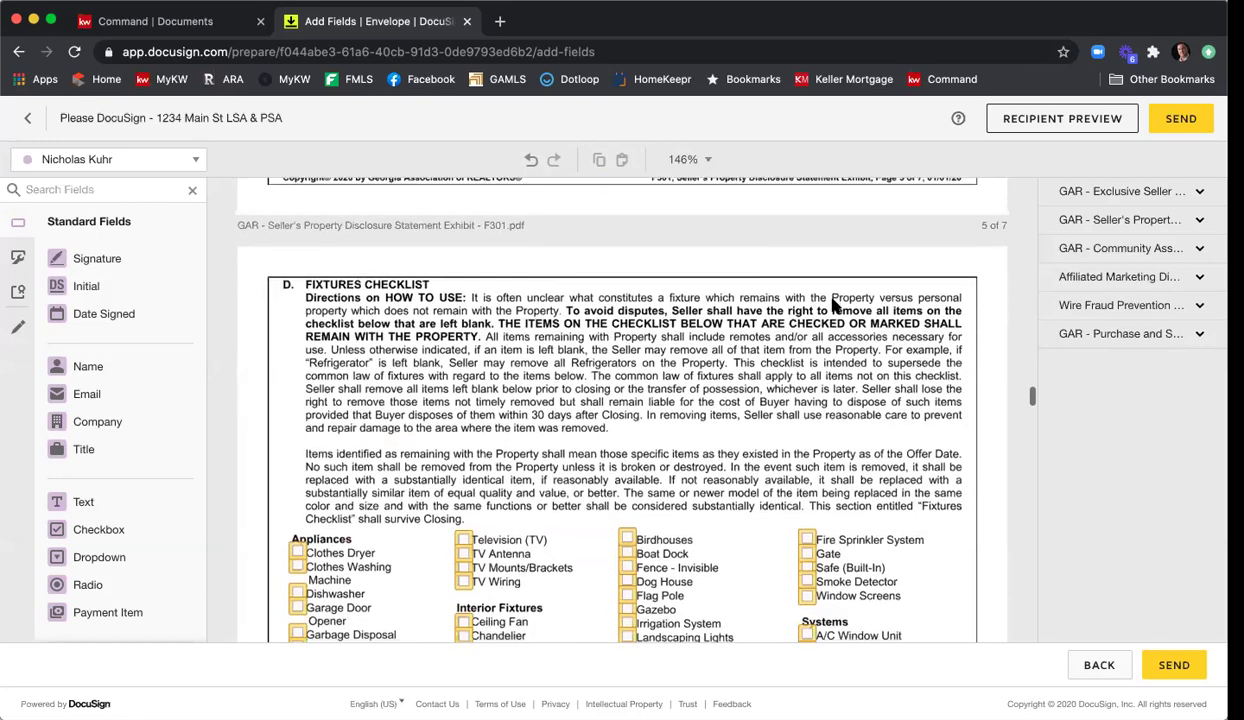
scroll(835, 307, down, 8)
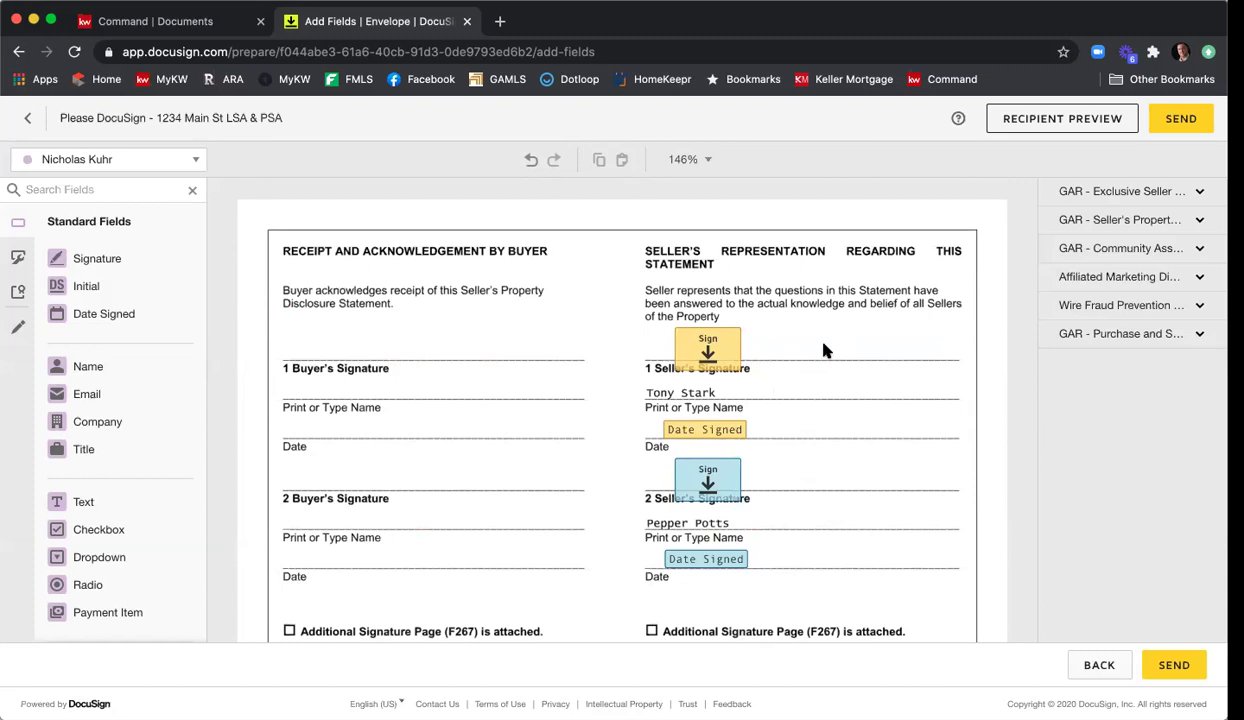
scroll(825, 349, down, 5)
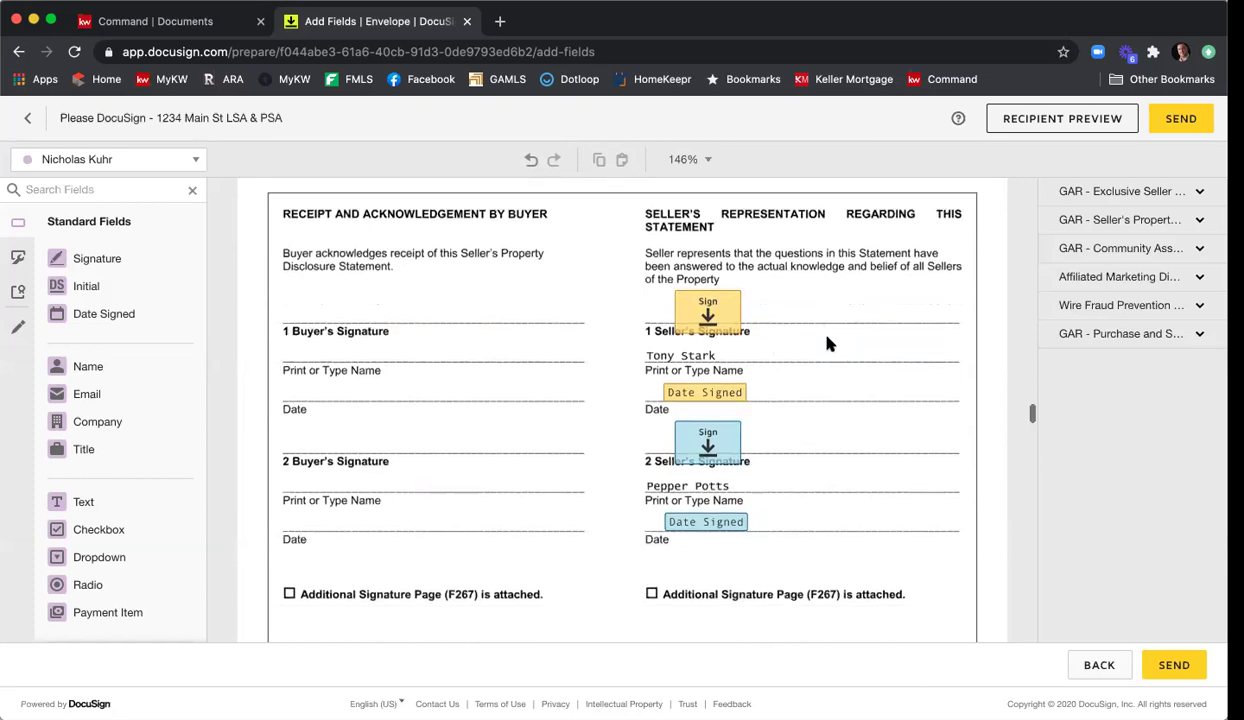
scroll(826, 343, down, 4)
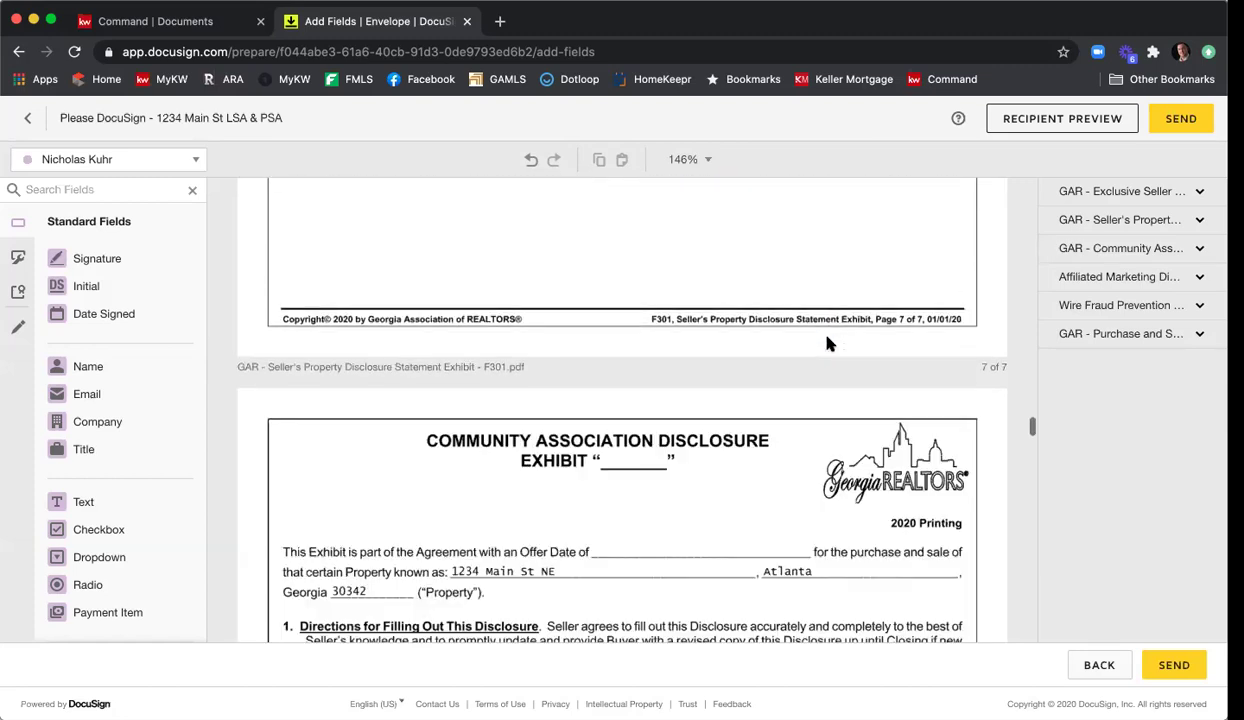
scroll(826, 343, down, 2)
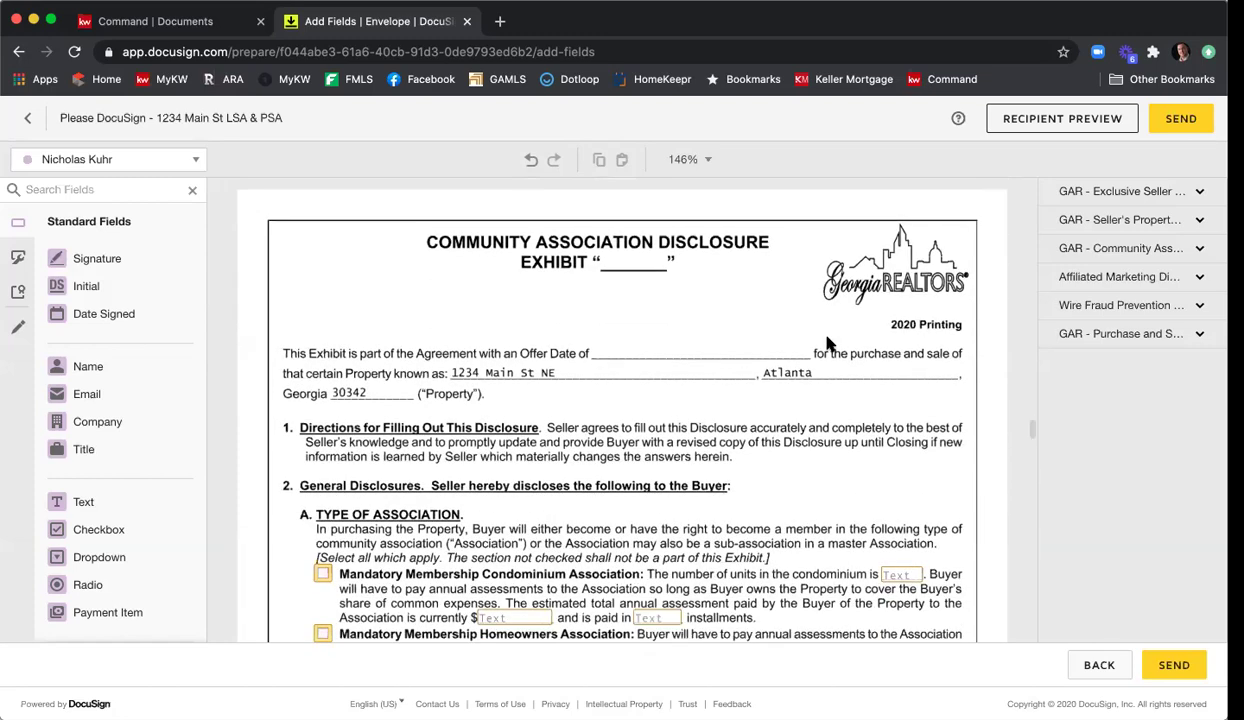
scroll(826, 343, down, 3)
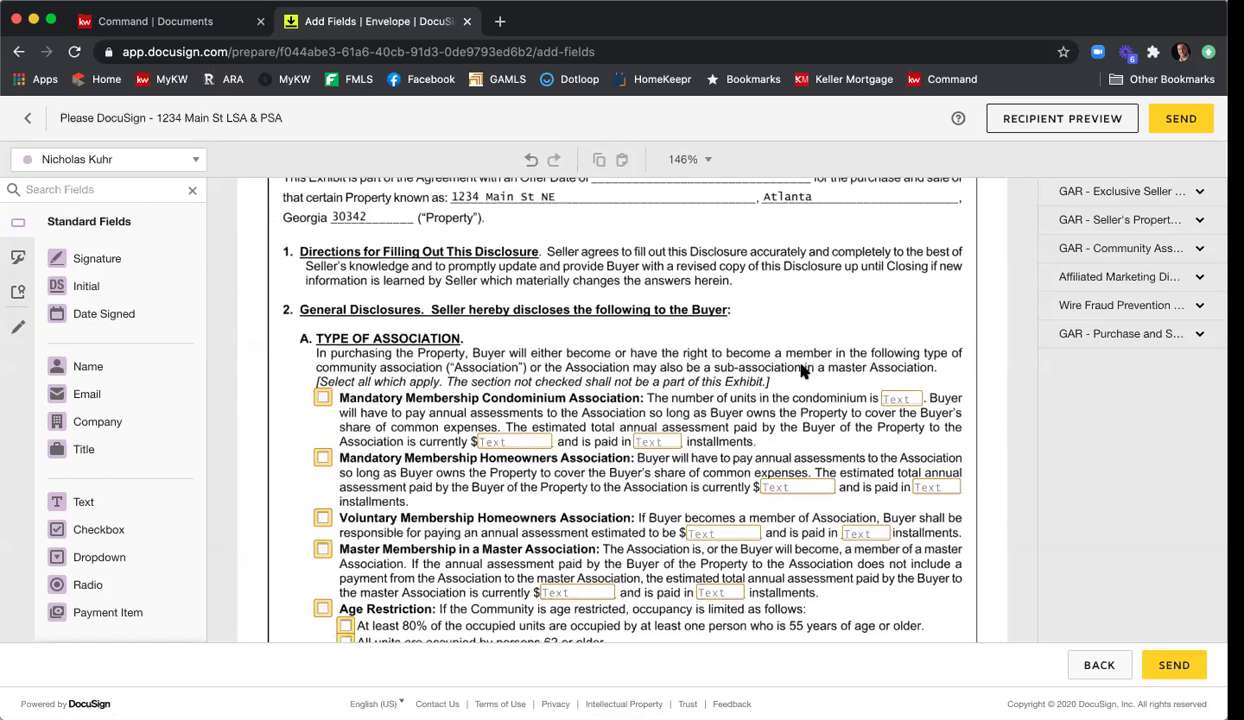
scroll(808, 372, down, 2)
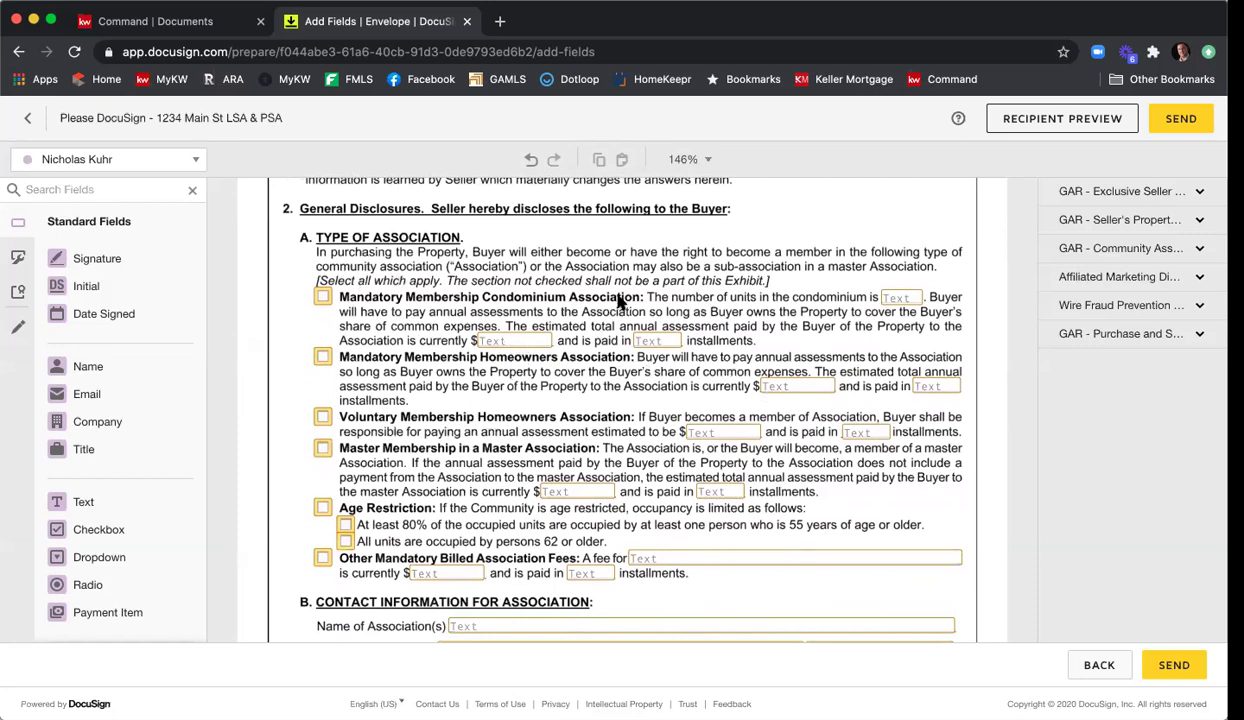
scroll(625, 398, down, 1)
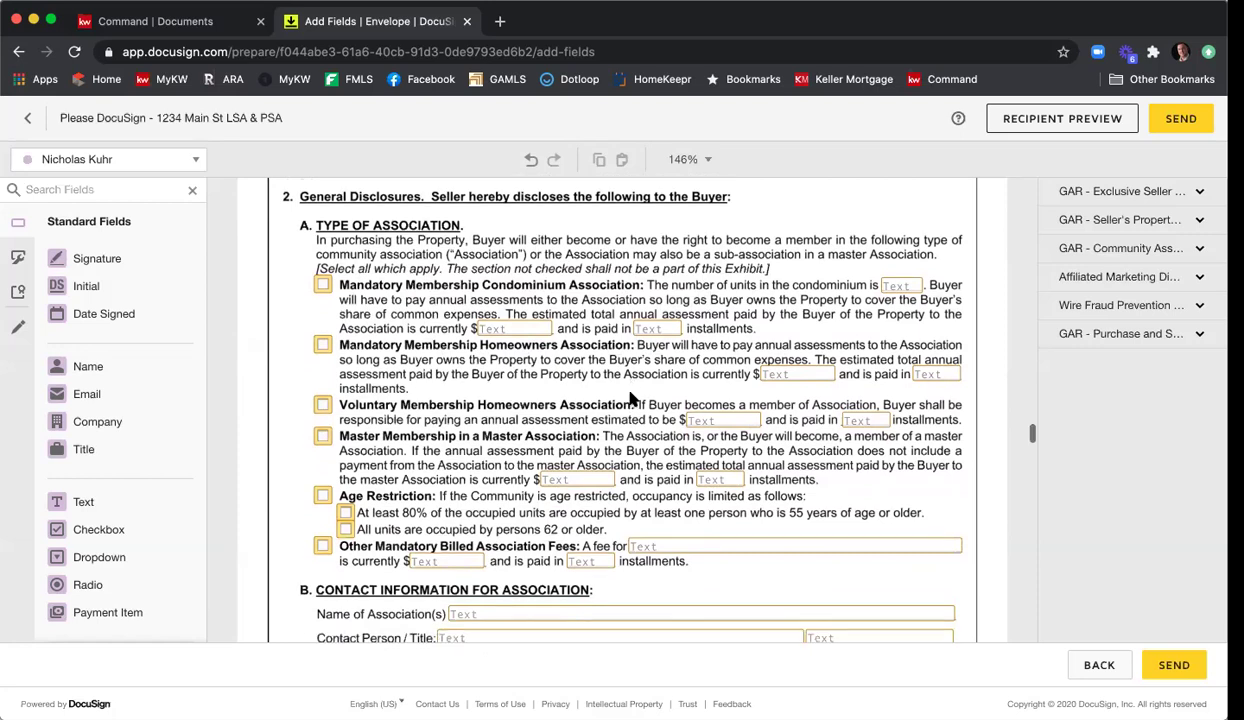
scroll(630, 398, down, 2)
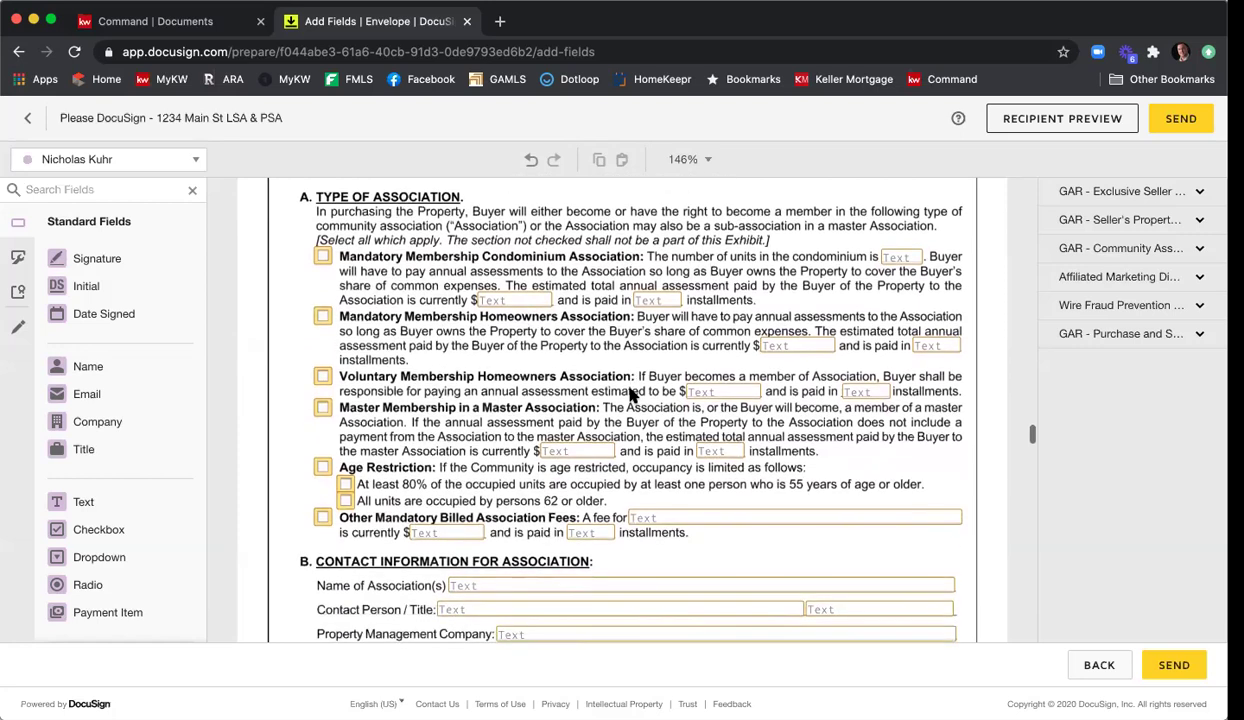
Step: Make the Name of Association(s) field required
click(646, 589)
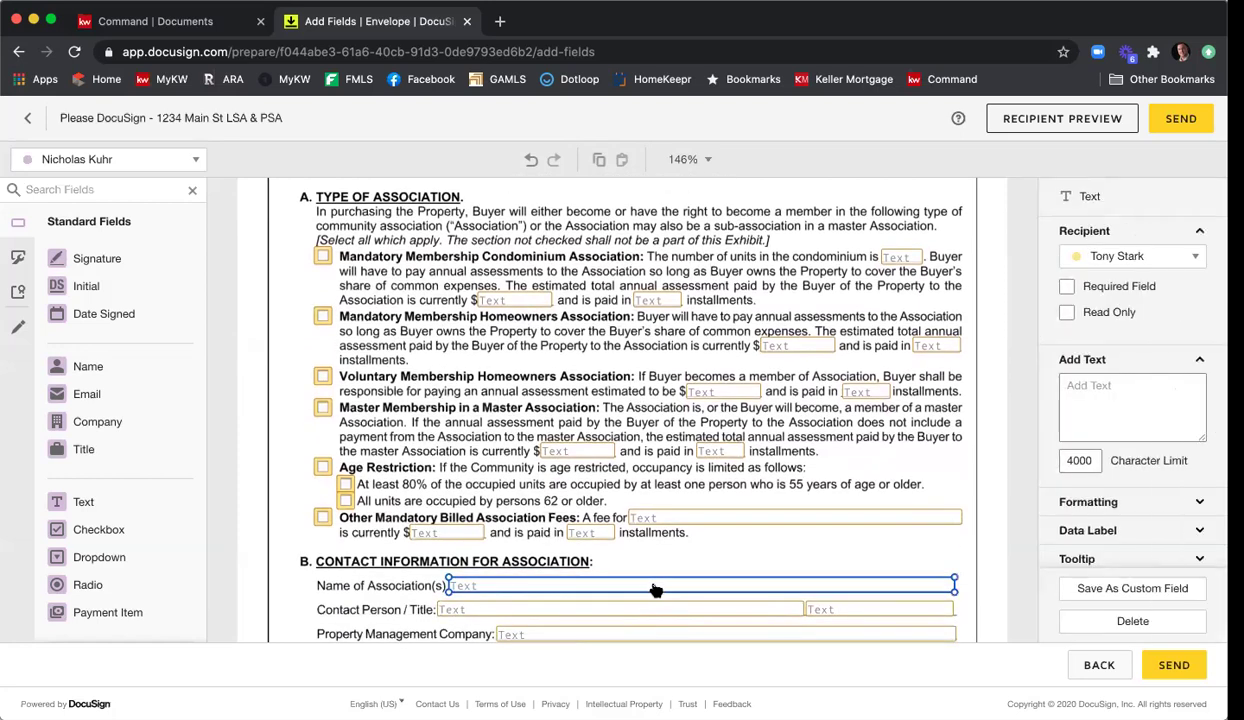
click(1066, 287)
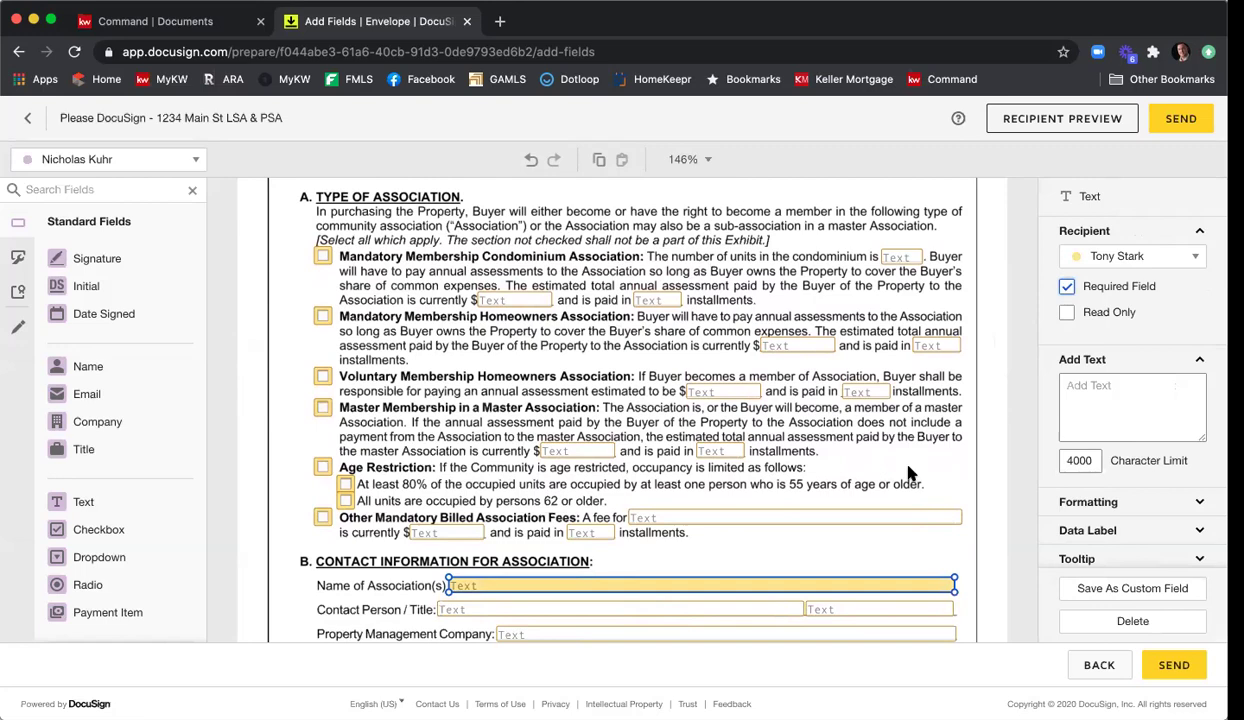
click(904, 421)
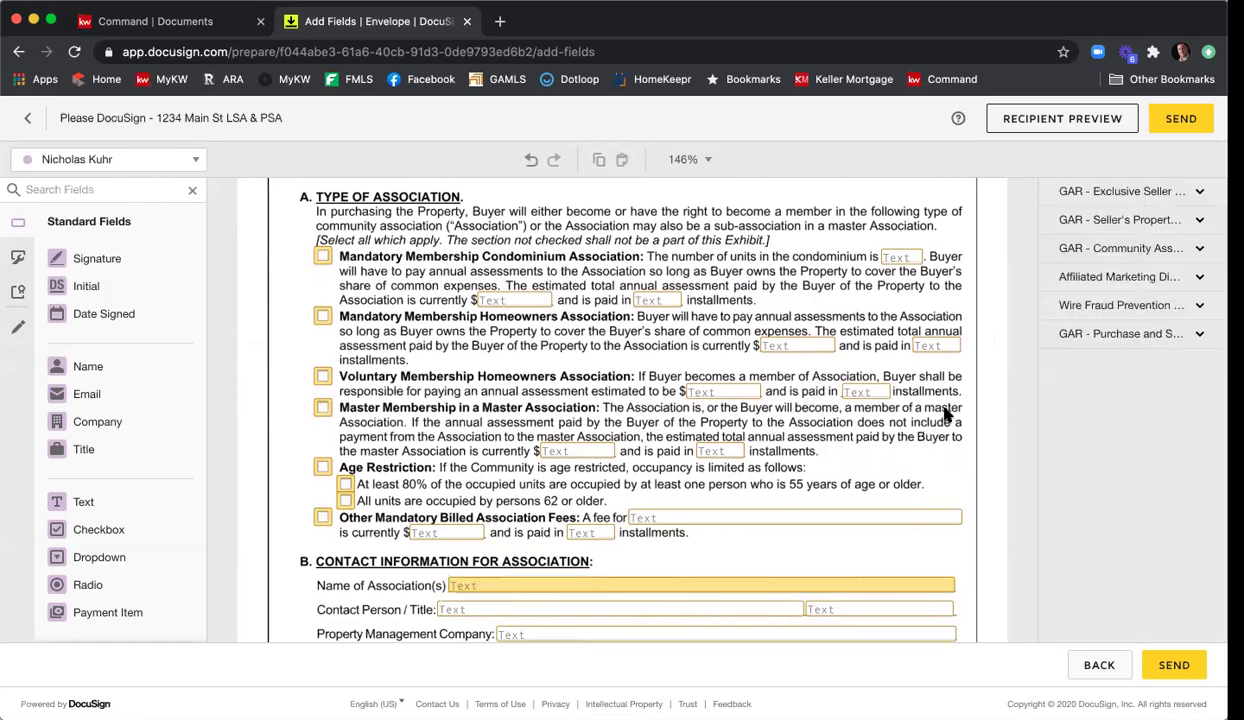
Step: Scroll down to the Affiliated Marketing Disclosure's Client and Date boxes
scroll(946, 413, down, 10)
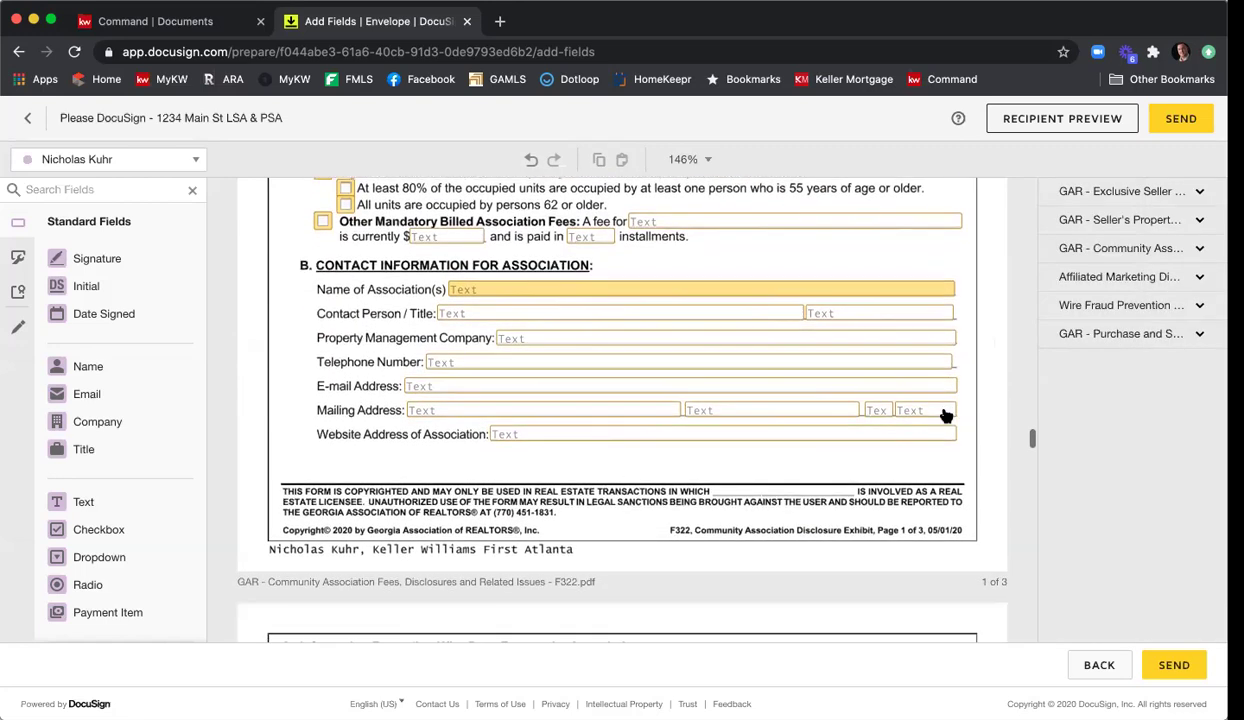
scroll(946, 413, down, 10)
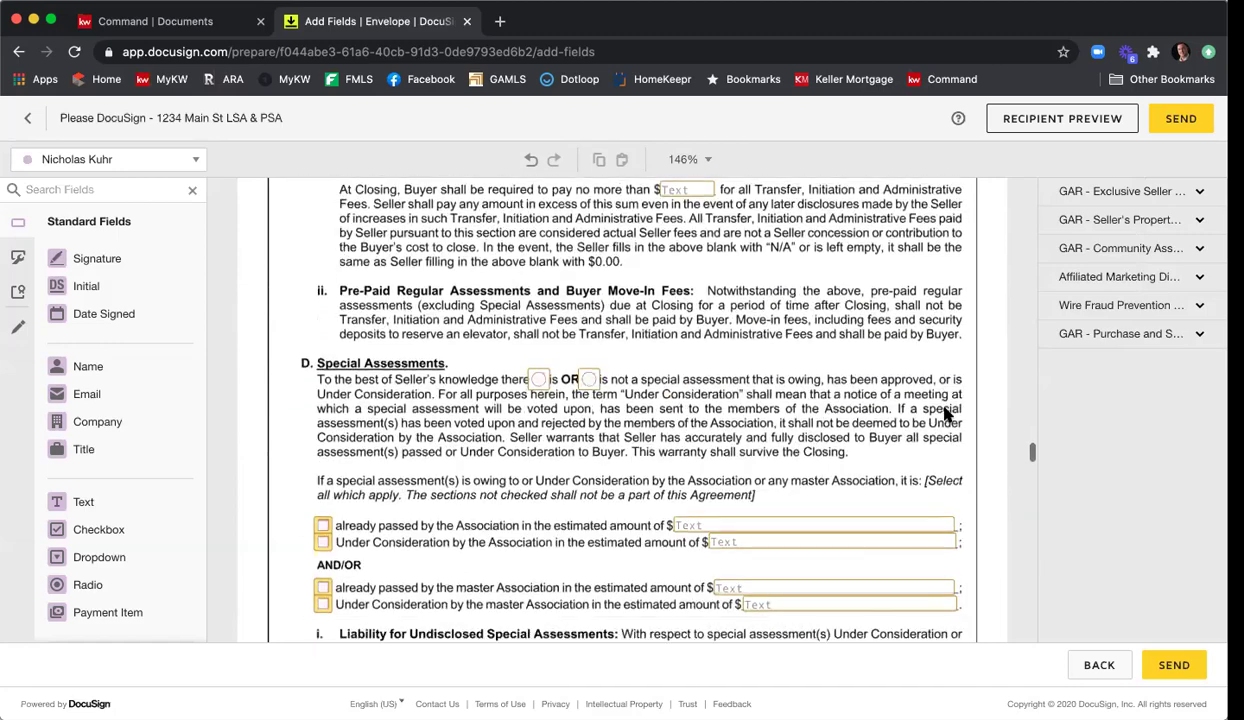
scroll(946, 413, down, 10)
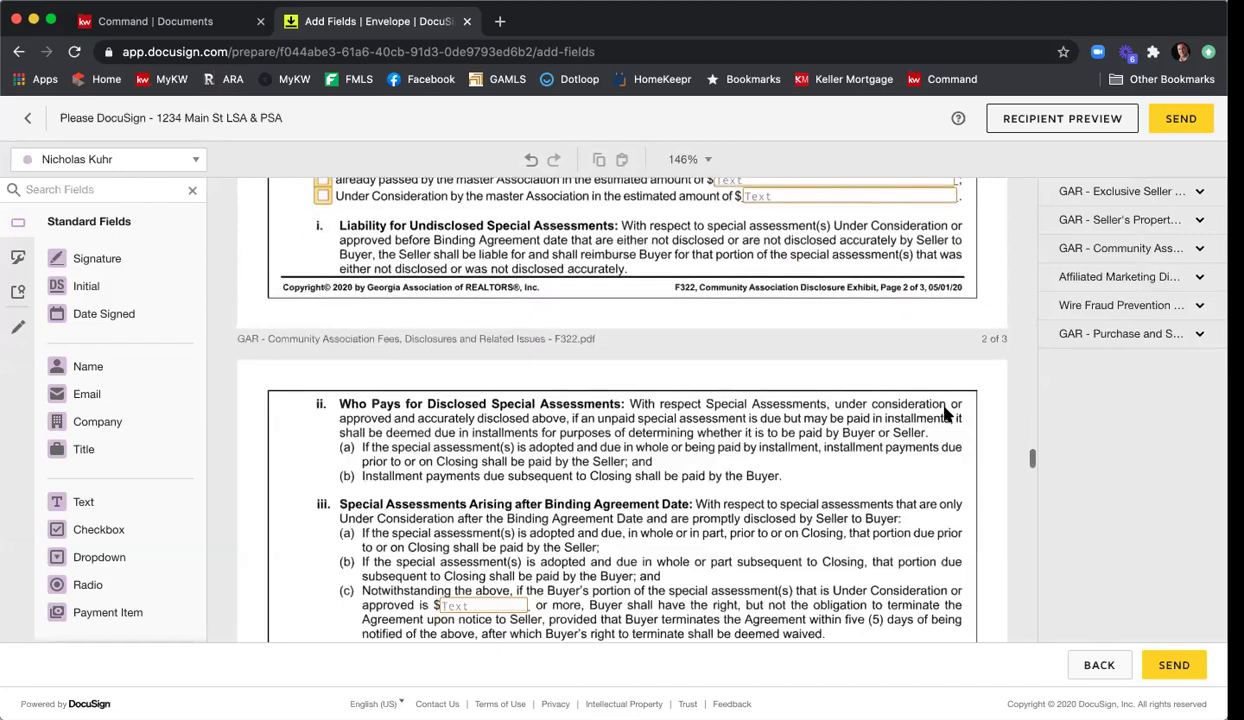
scroll(946, 413, down, 10)
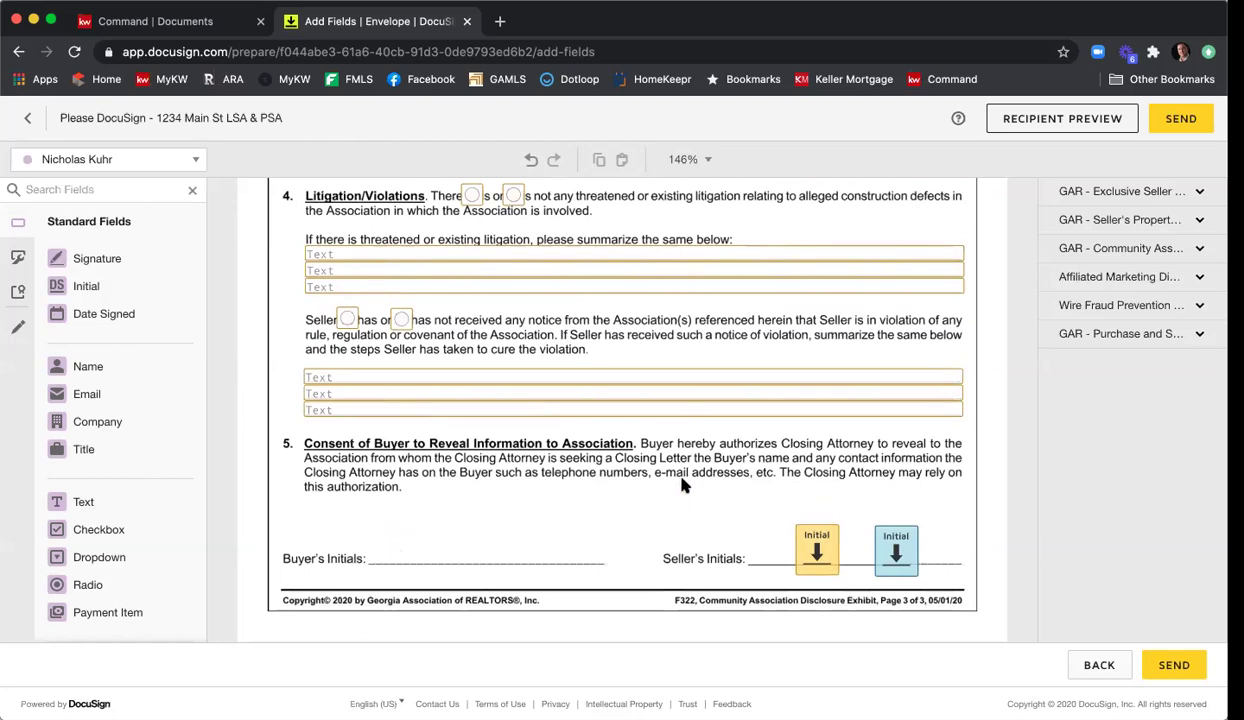
scroll(683, 490, down, 5)
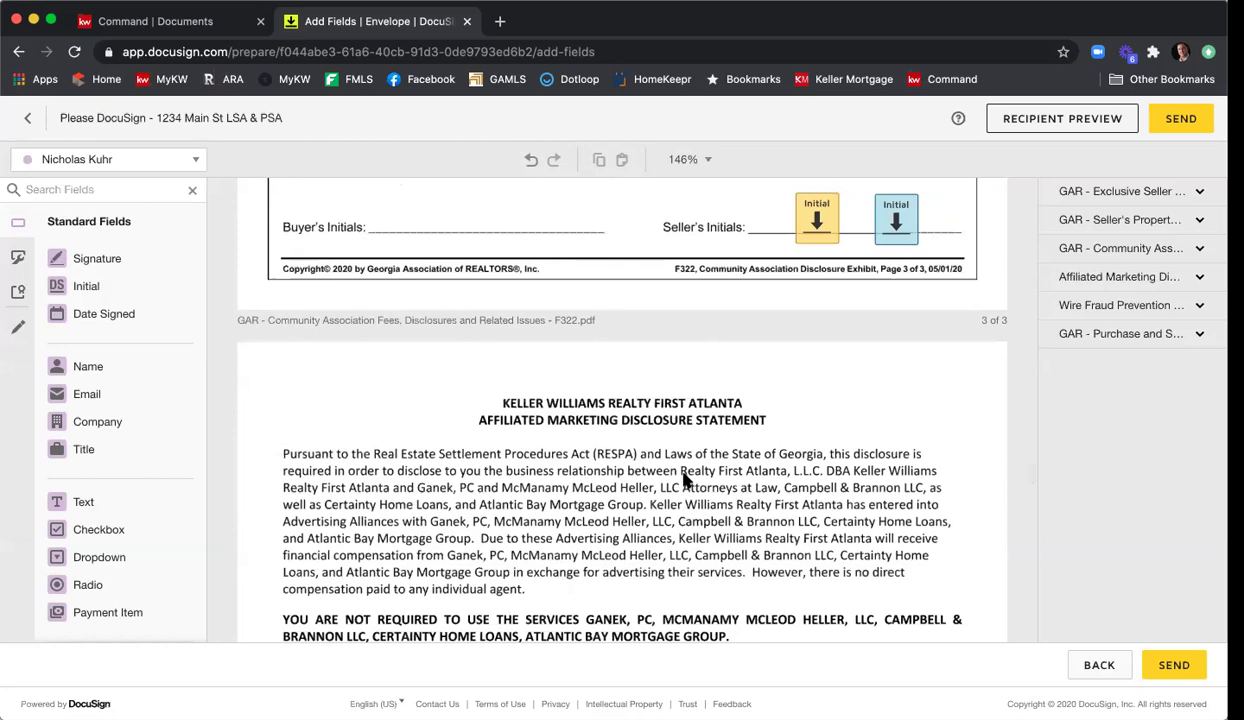
scroll(683, 482, down, 8)
scroll(685, 481, down, 3)
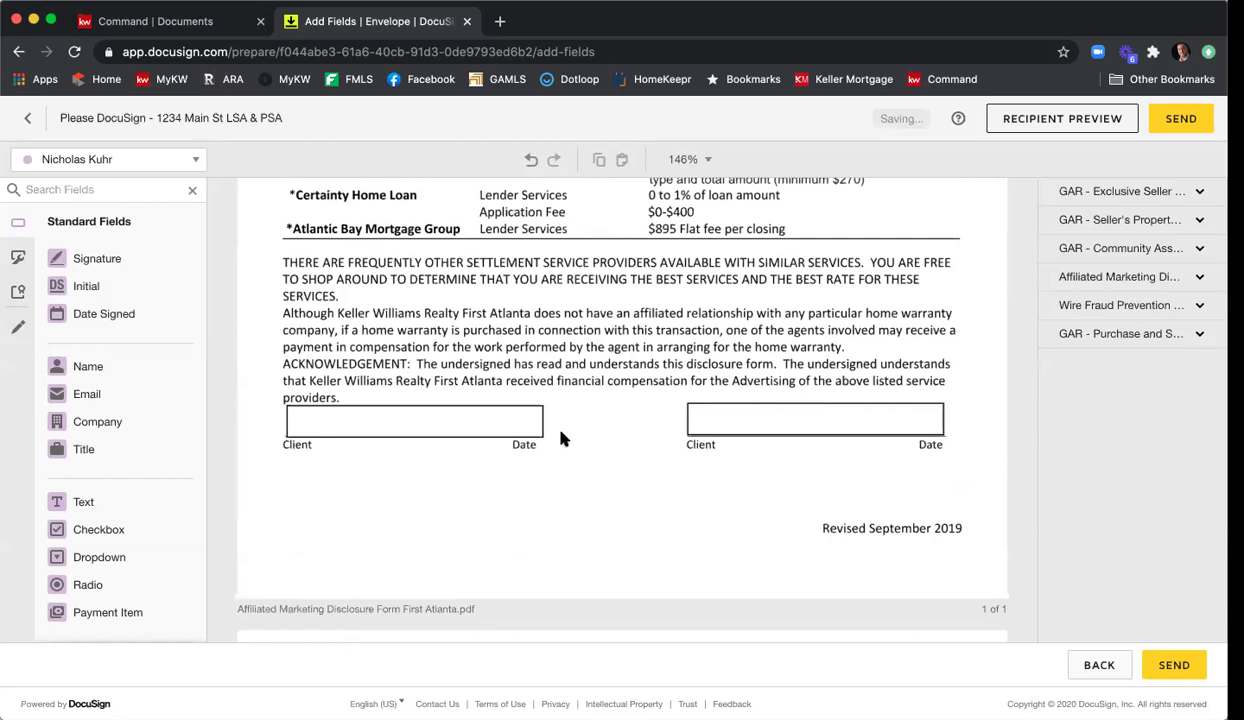
Step: For the first signer, add a signature and Date Signed field on the left Client box
click(195, 162)
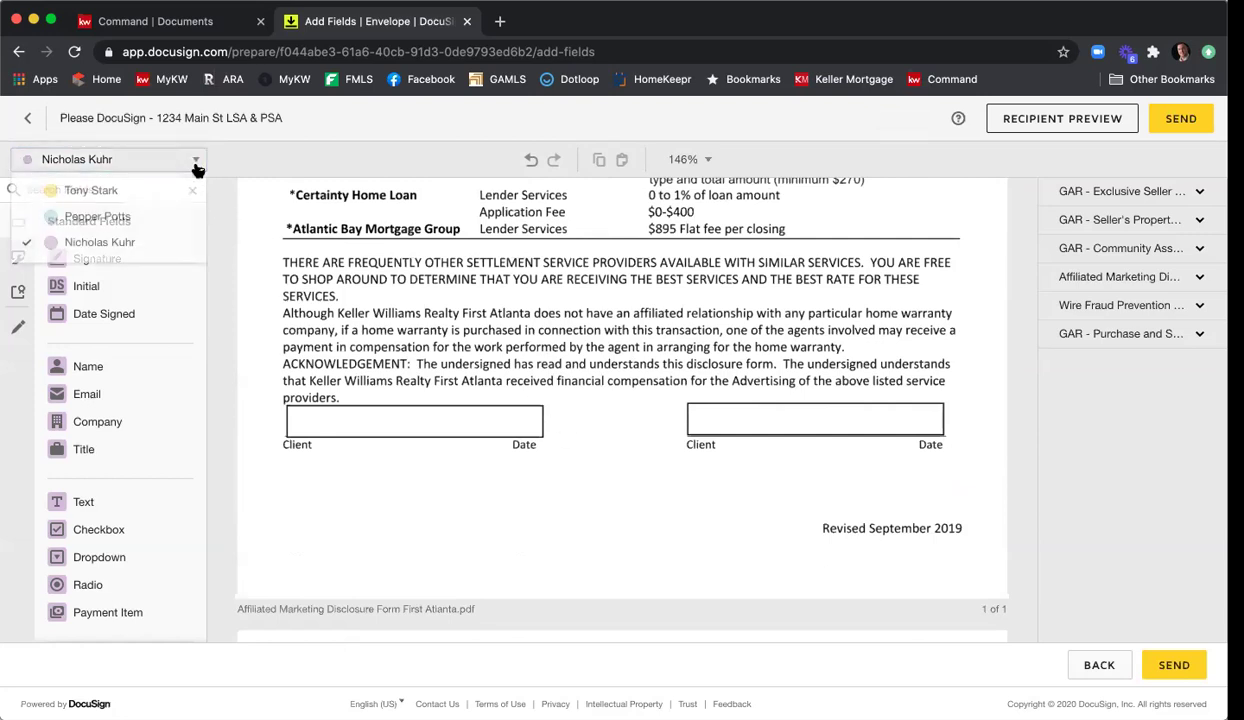
click(166, 190)
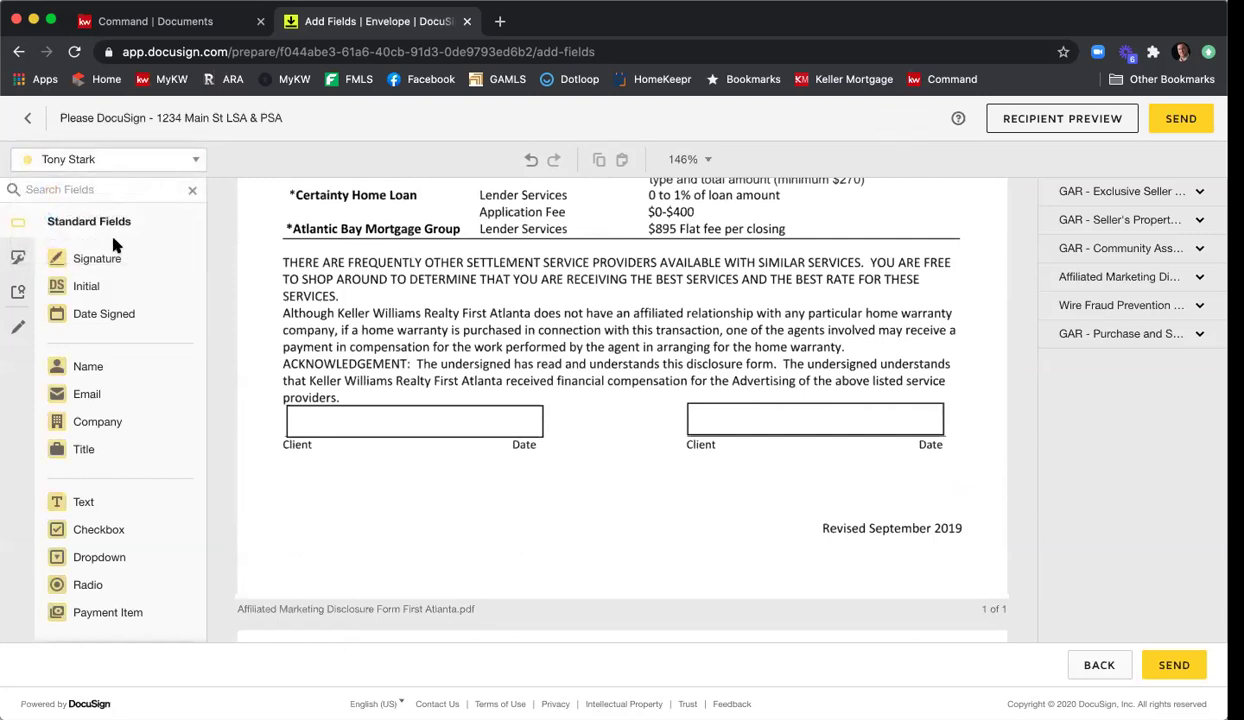
mouse_move(97, 258)
mouse_down()
mouse_move(314, 397)
mouse_move(286, 396)
mouse_up()
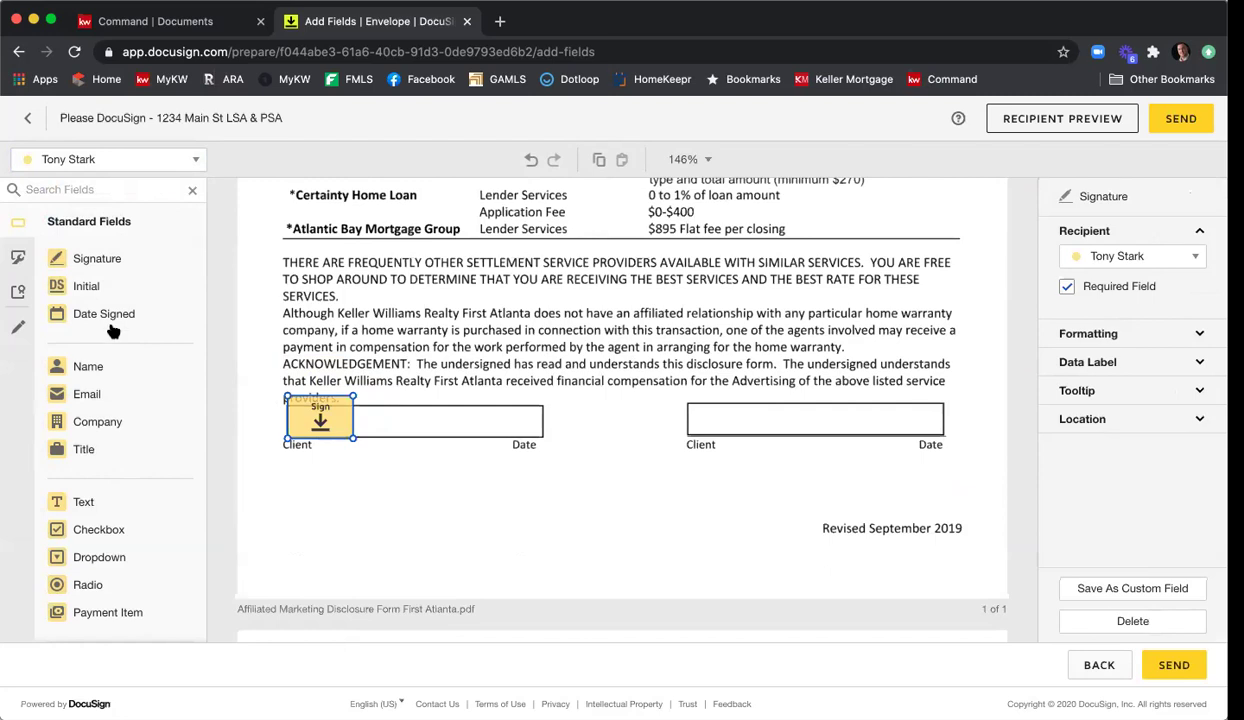
drag(119, 319, 396, 429)
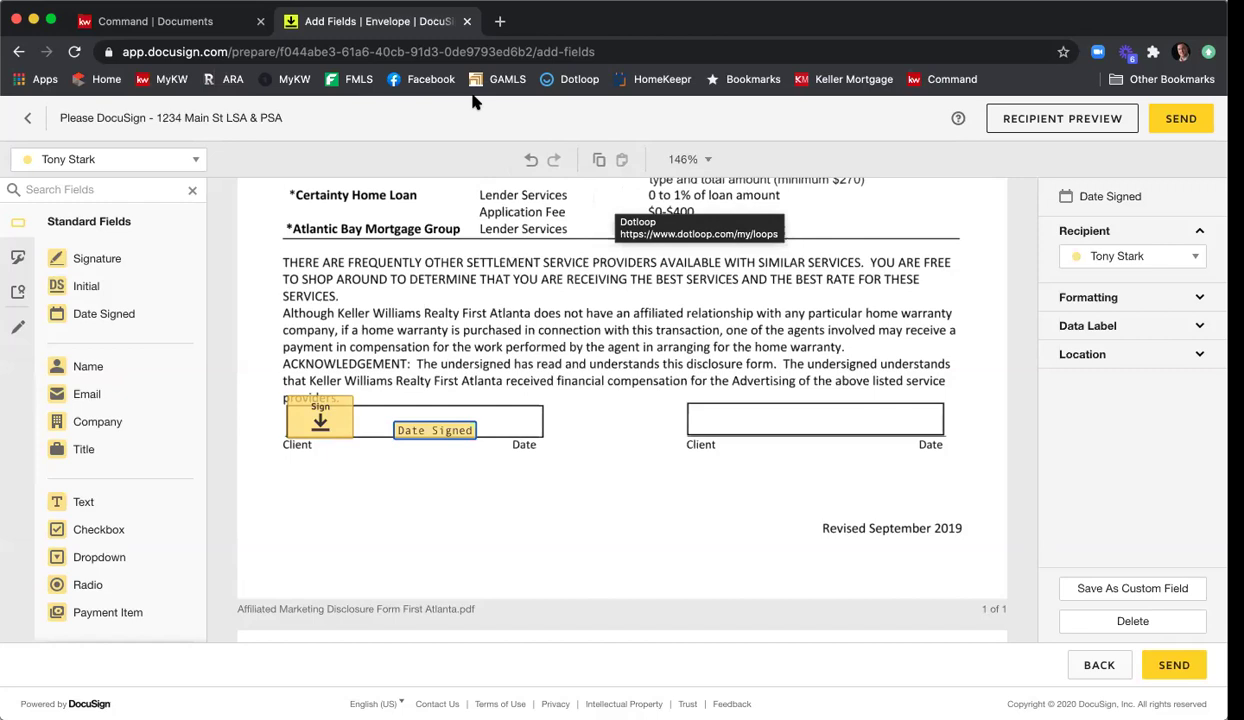
Step: For the second signer, add a signature and Date Signed field on the right Client box
click(150, 172)
click(148, 211)
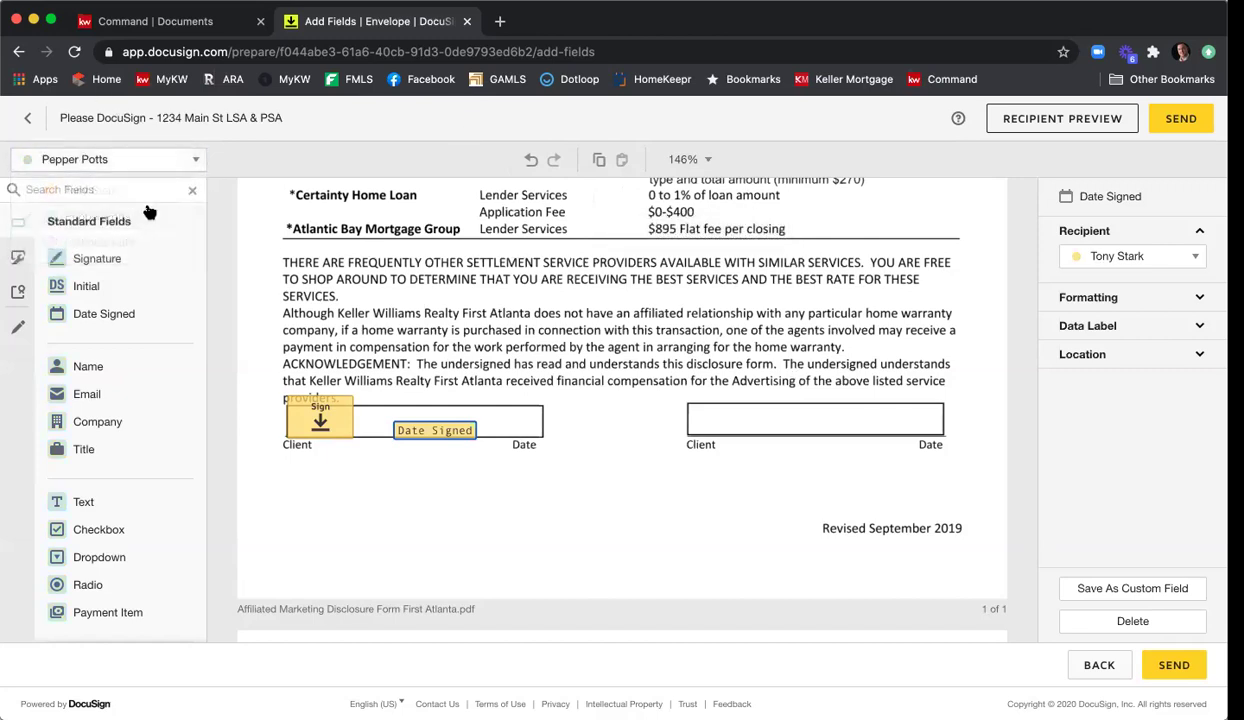
click(108, 258)
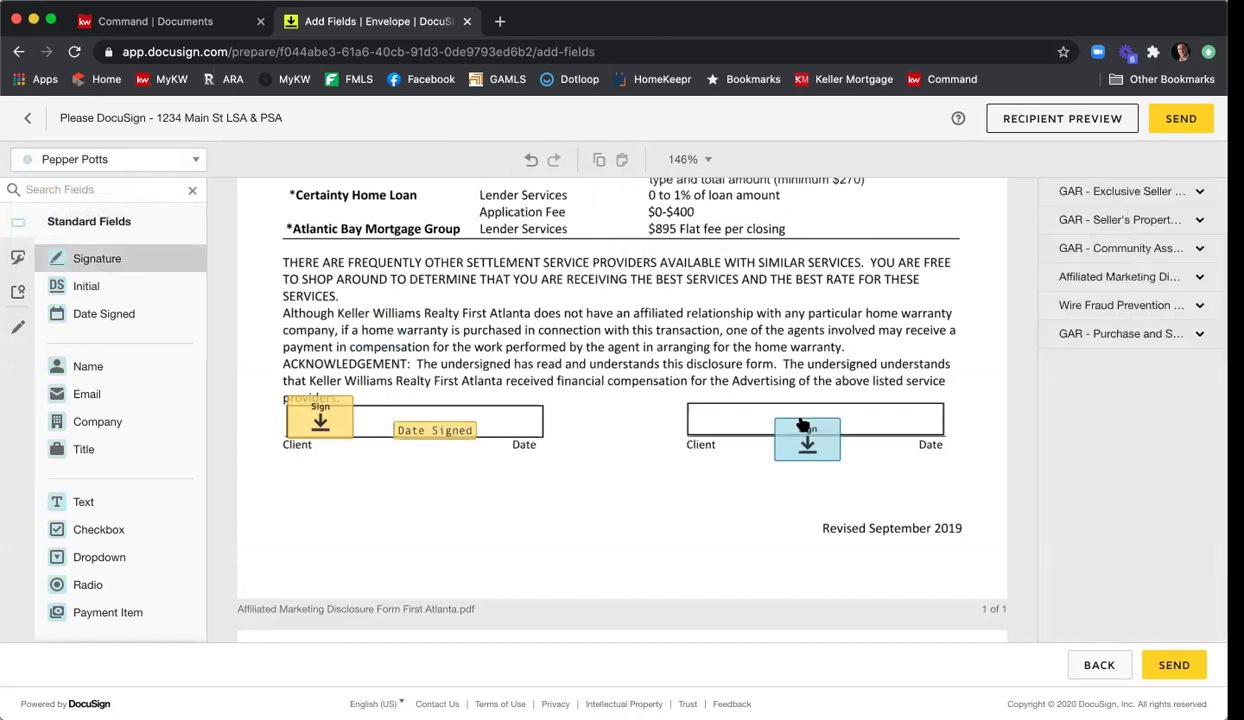
click(694, 403)
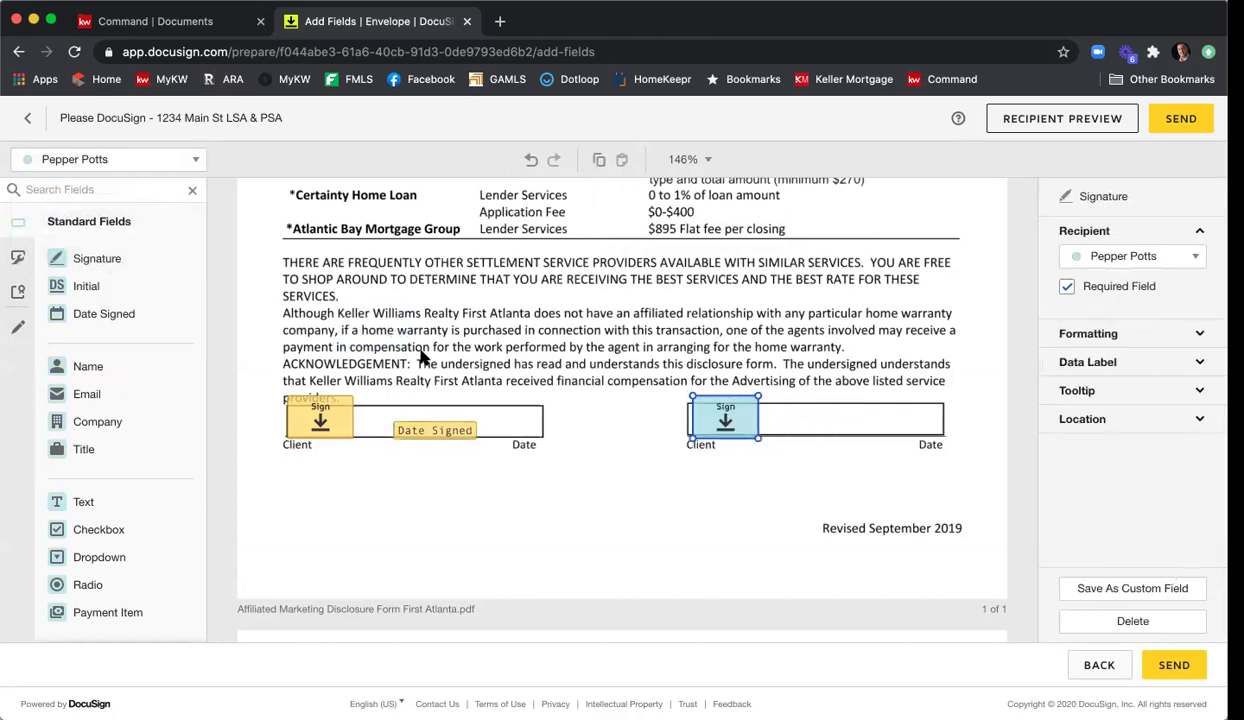
click(150, 318)
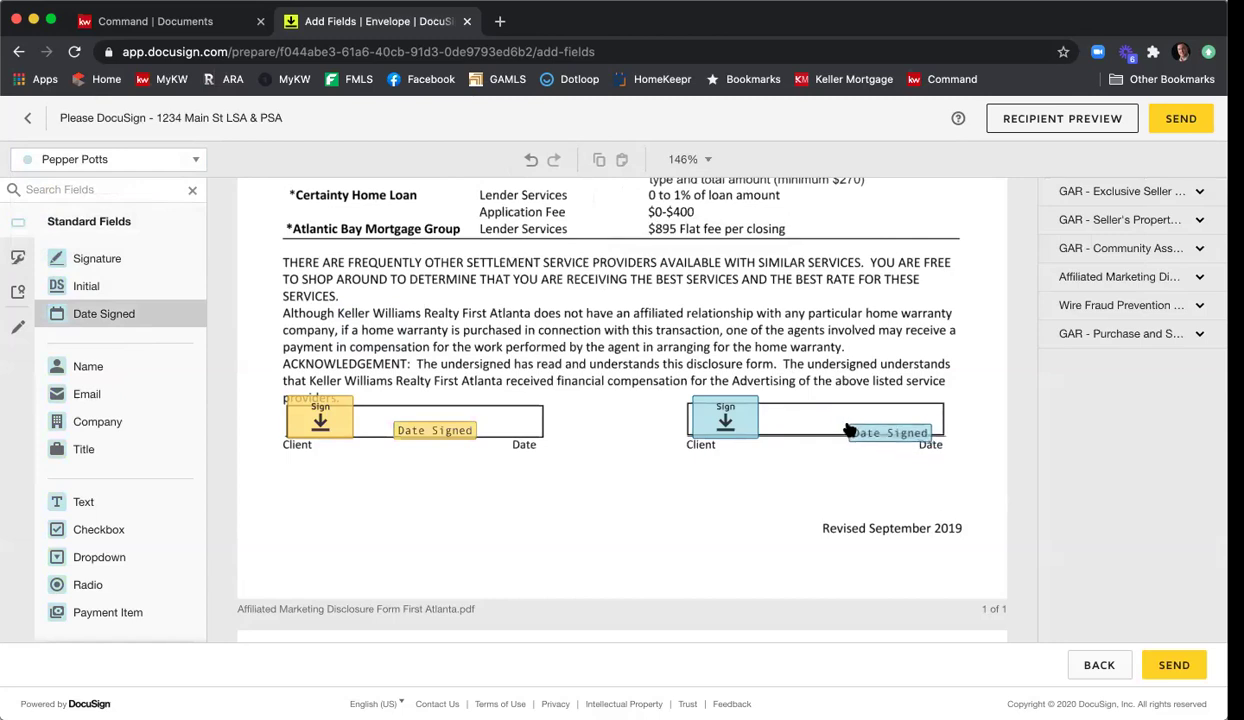
click(829, 428)
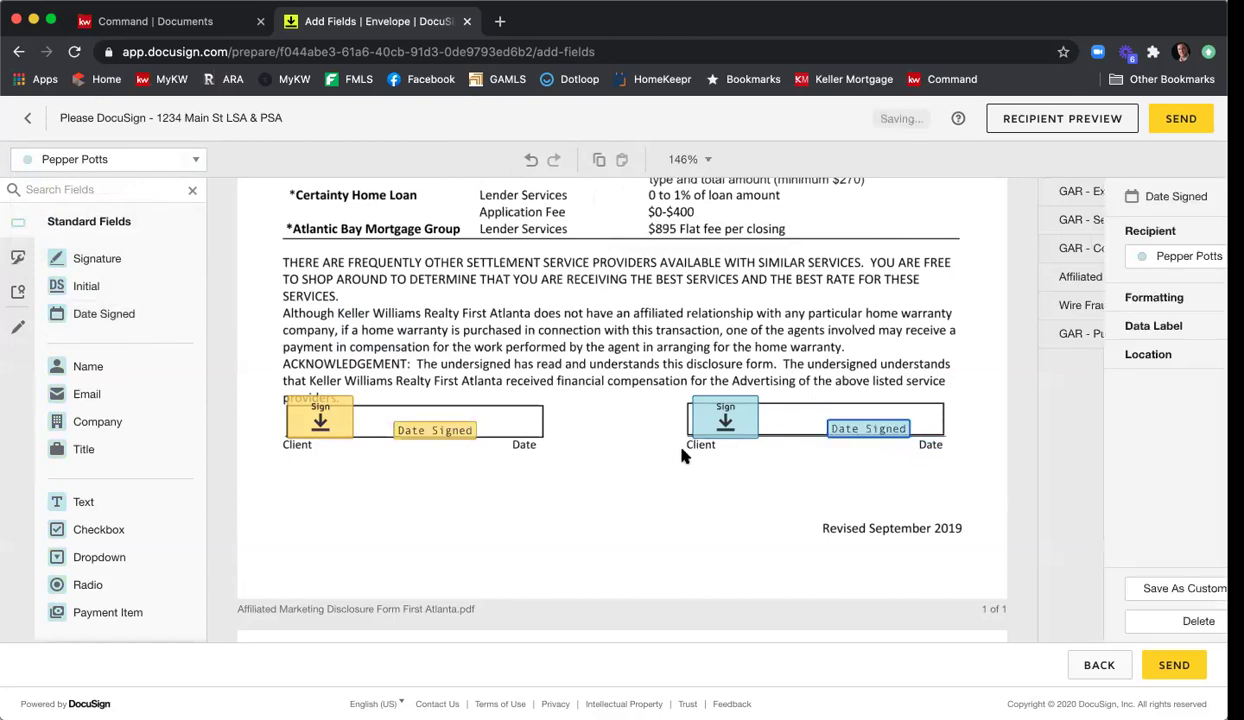
click(610, 436)
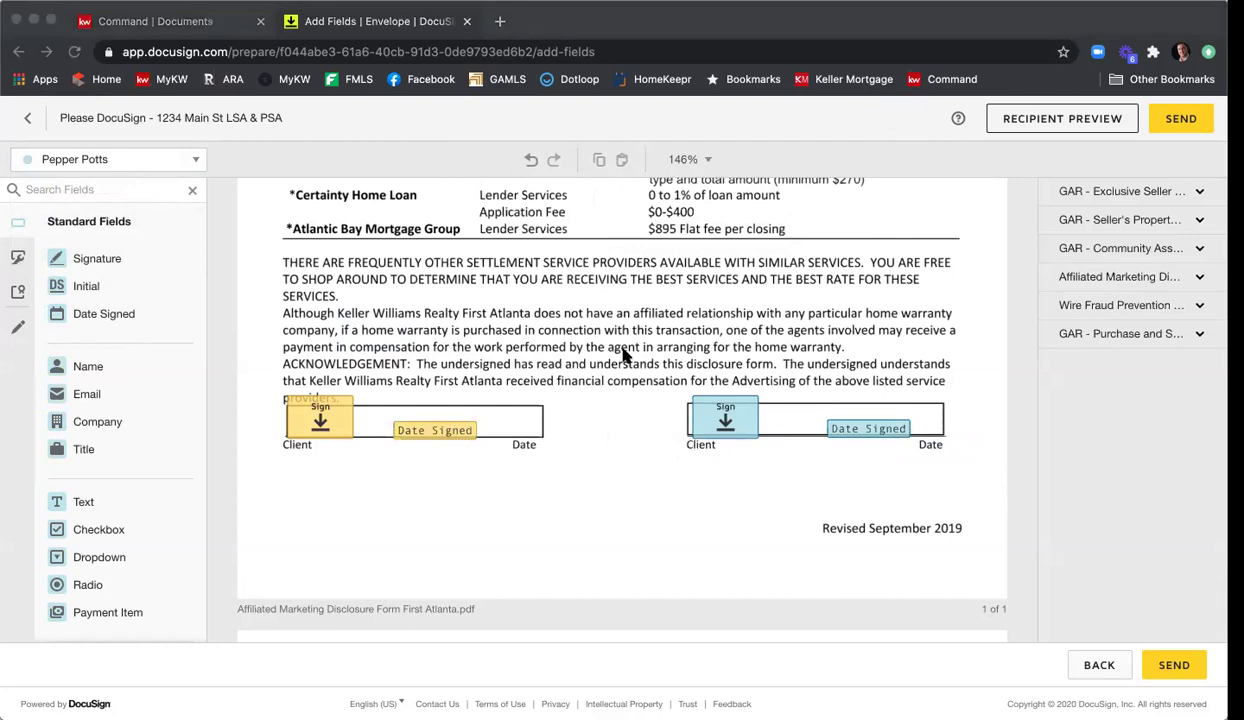
Step: Move the yellow and blue signature fields up onto their Signature lines on the Wire Fraud Prevention Notice
scroll(625, 355, down, 5)
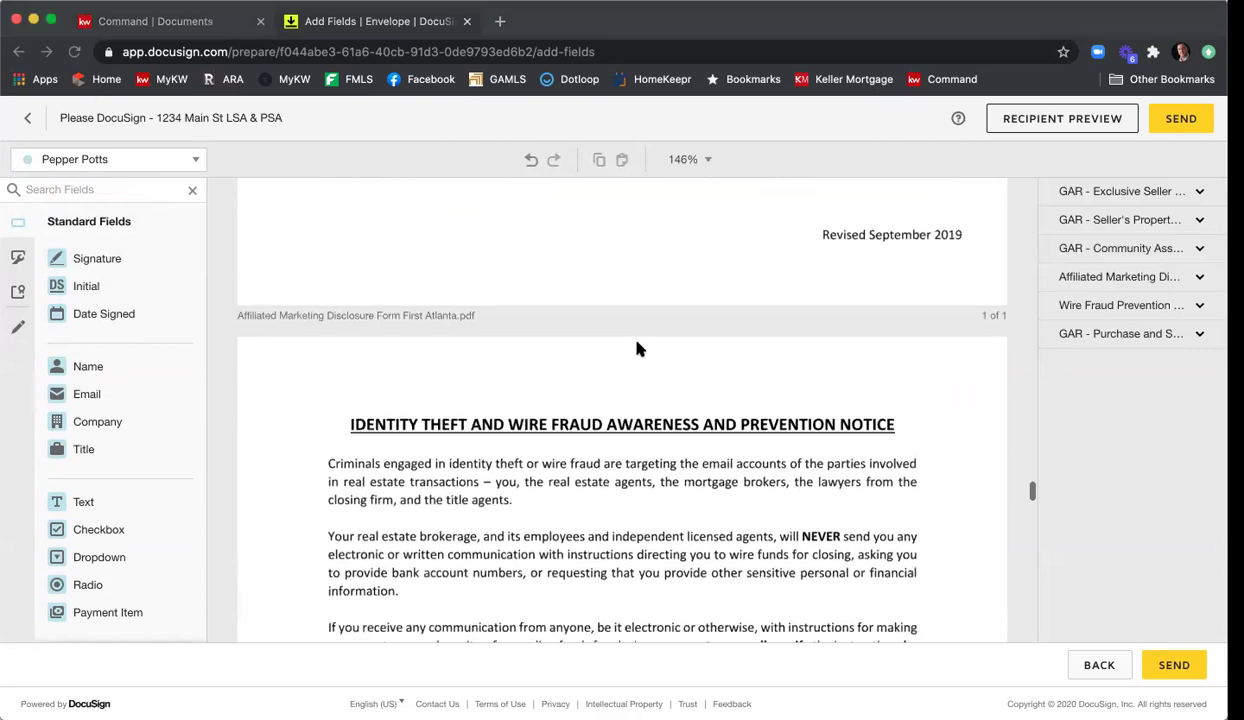
scroll(640, 348, down, 3)
scroll(640, 348, down, 8)
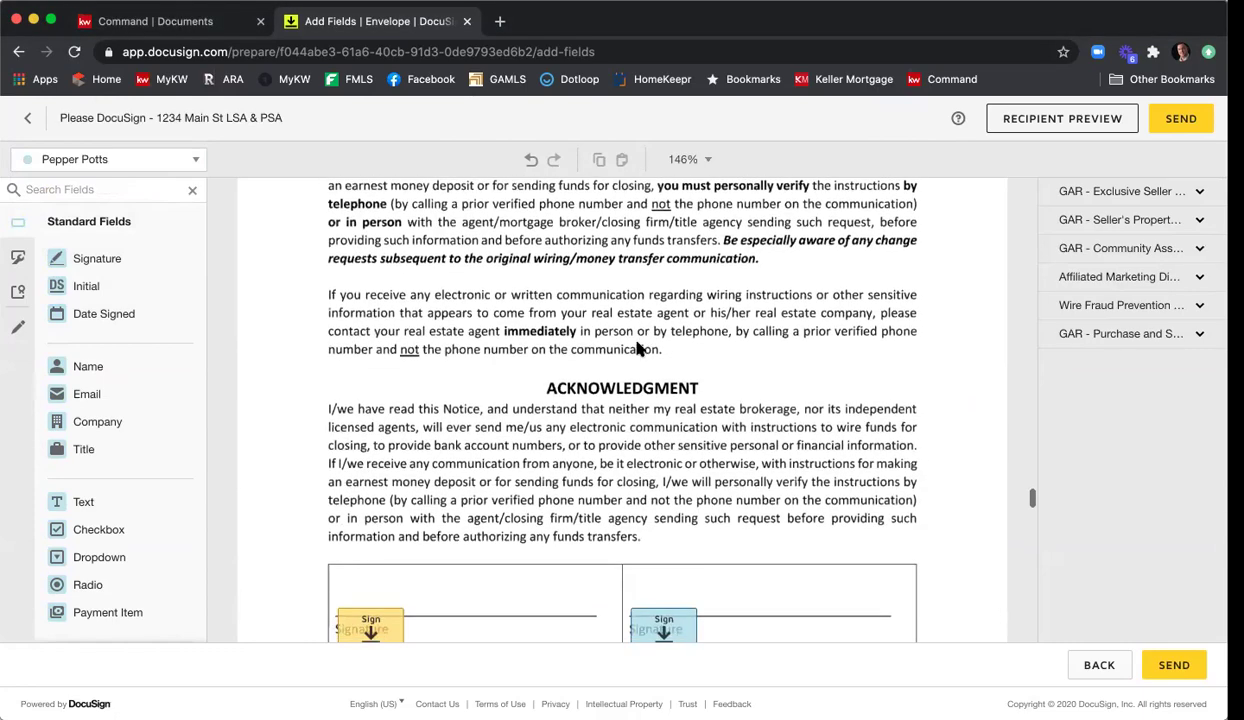
scroll(620, 348, up, 1)
scroll(580, 360, down, 4)
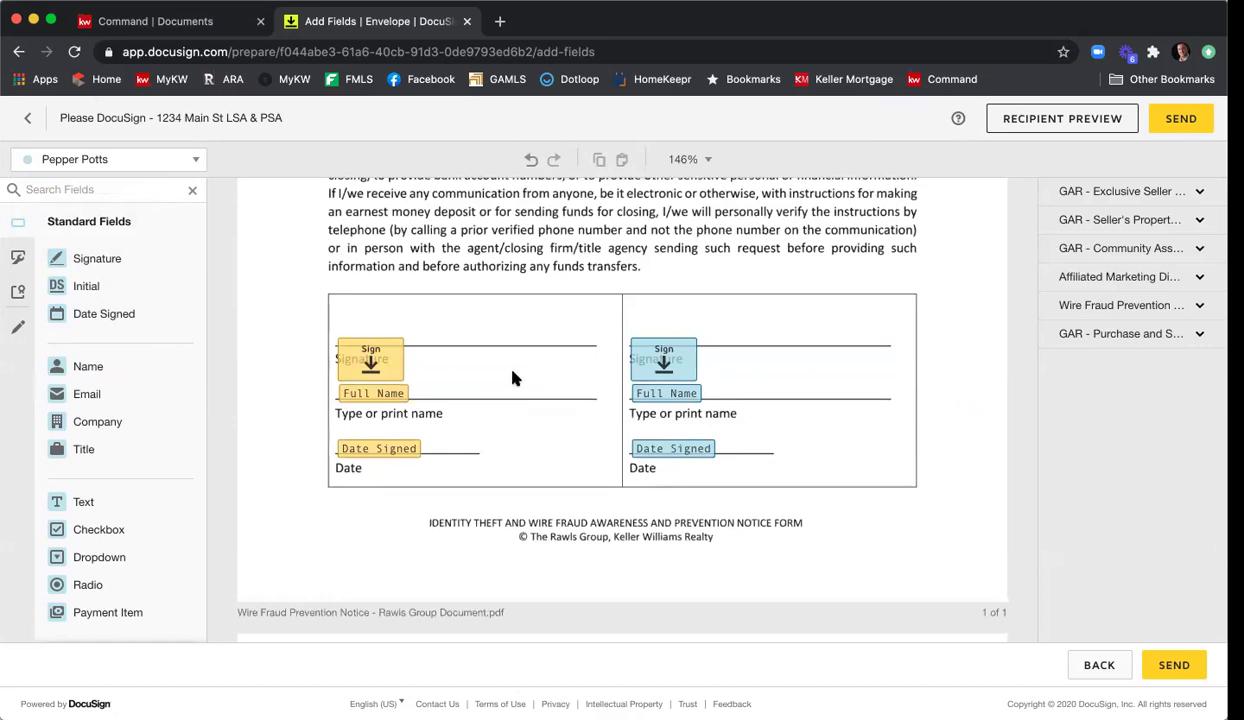
drag(371, 360, 370, 329)
drag(674, 372, 665, 336)
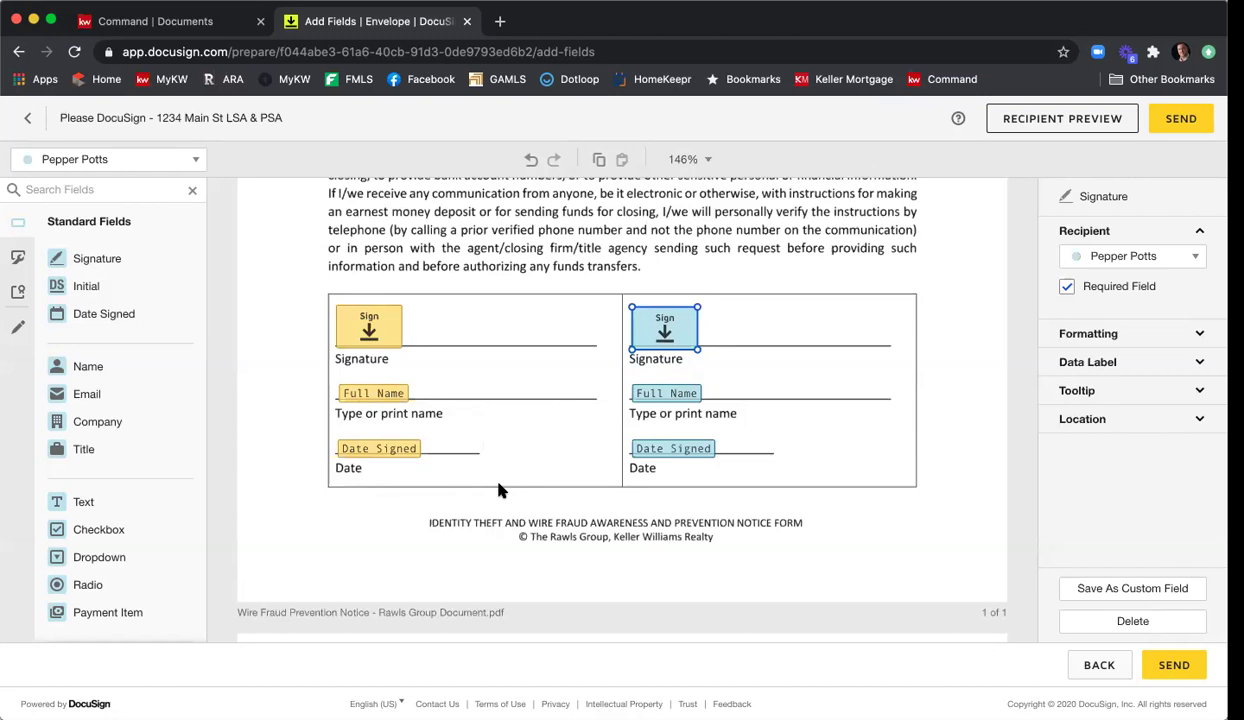
scroll(588, 336, down, 10)
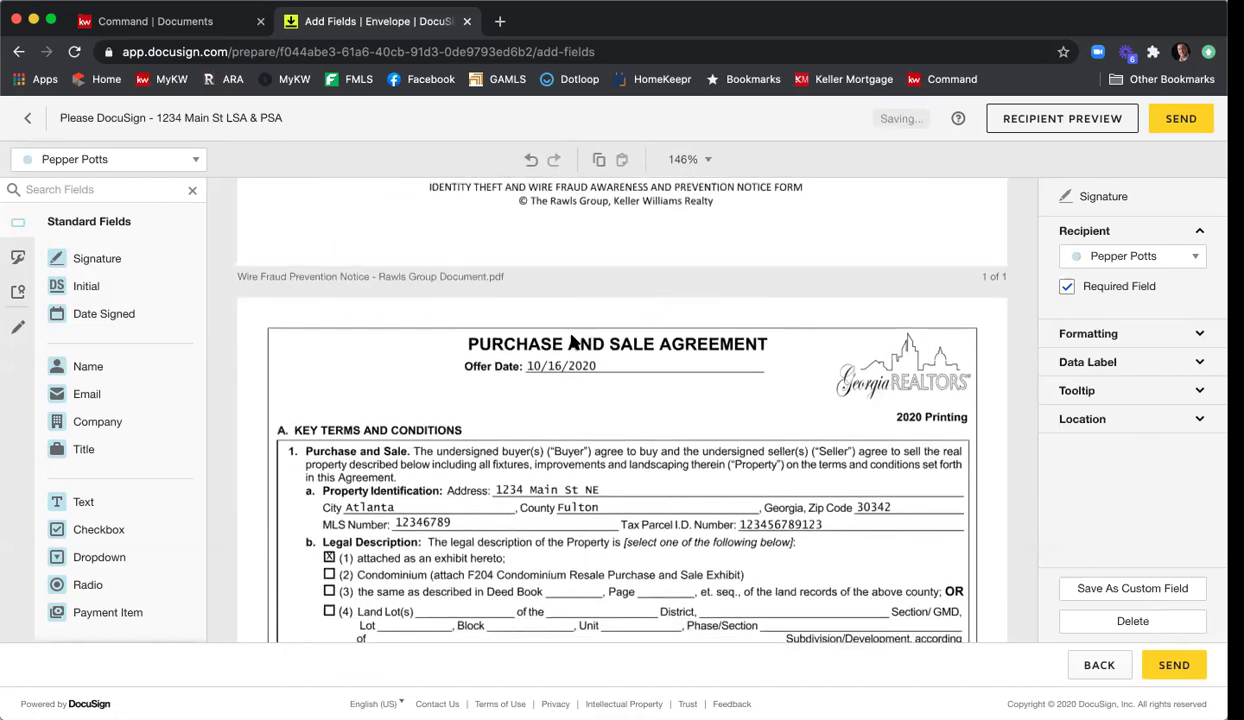
scroll(573, 341, down, 4)
scroll(573, 341, down, 4)
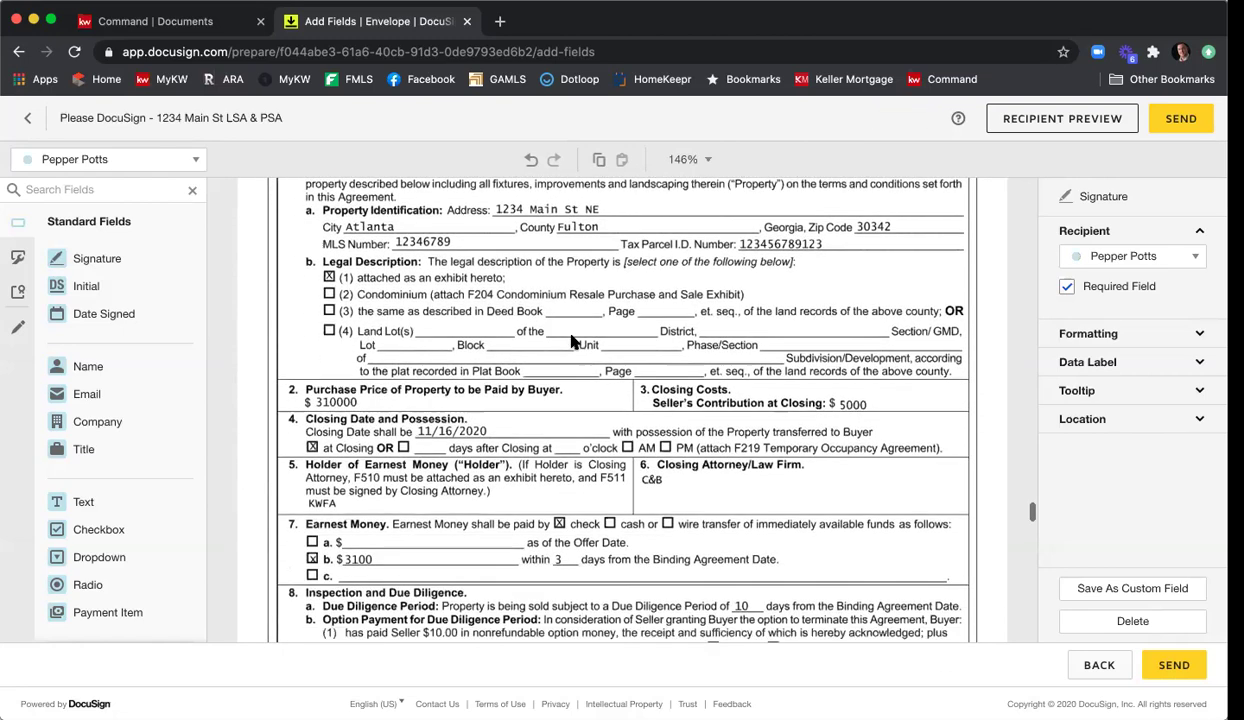
scroll(573, 341, down, 5)
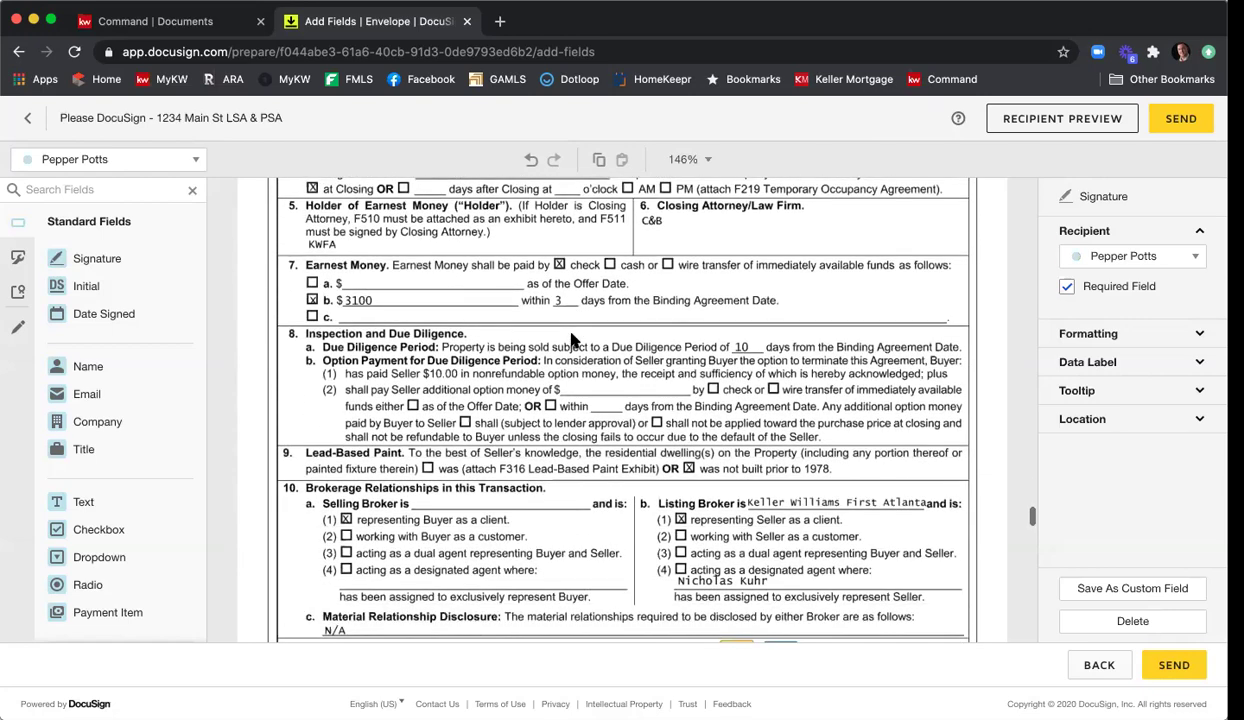
scroll(573, 341, down, 4)
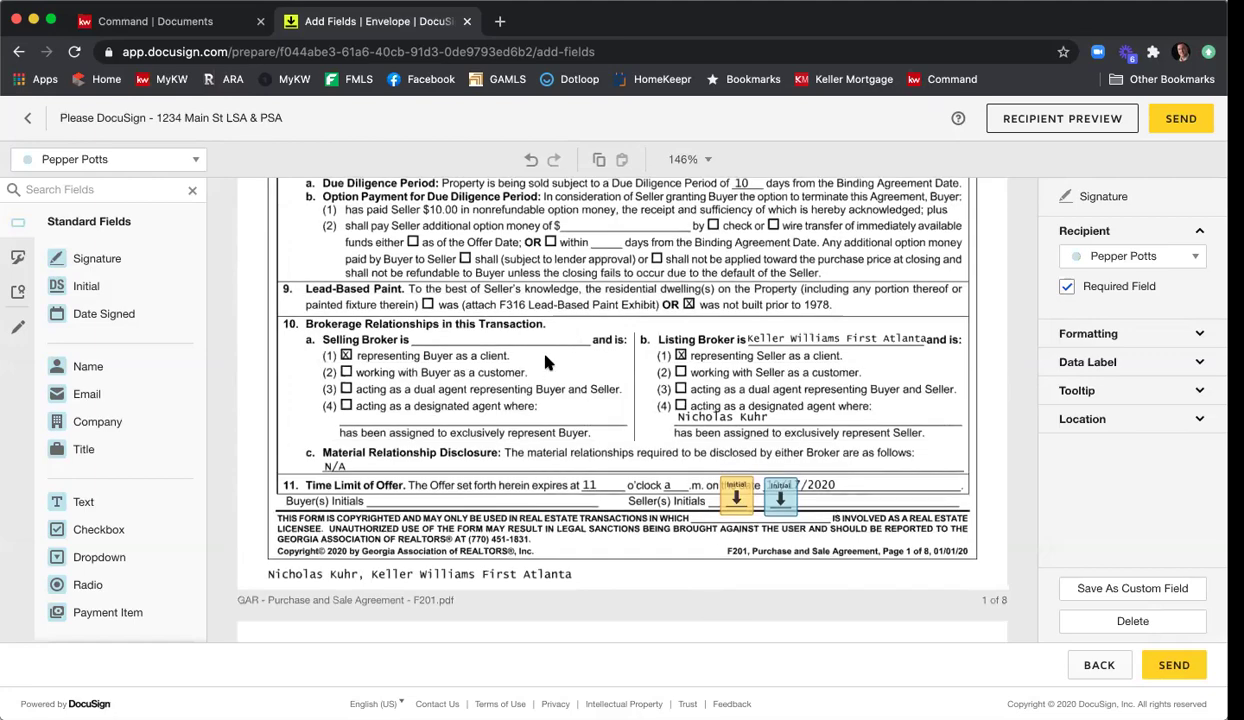
scroll(546, 348, down, 5)
scroll(545, 347, down, 20)
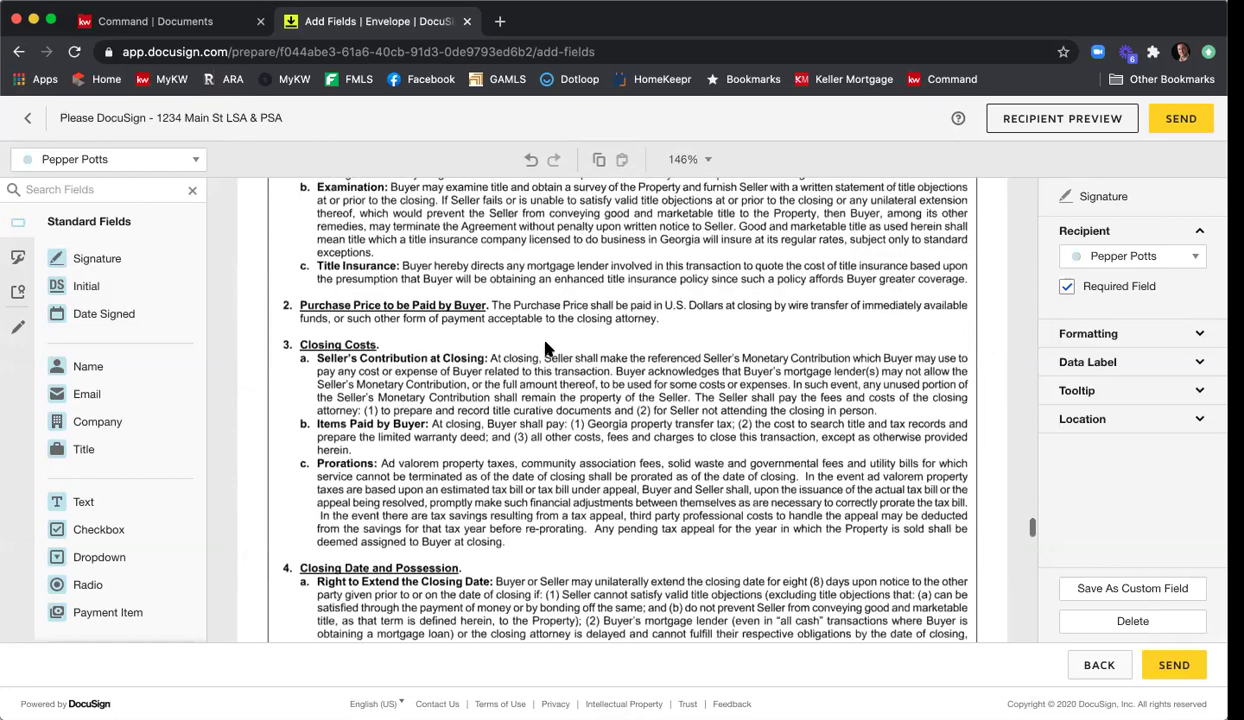
scroll(546, 347, down, 20)
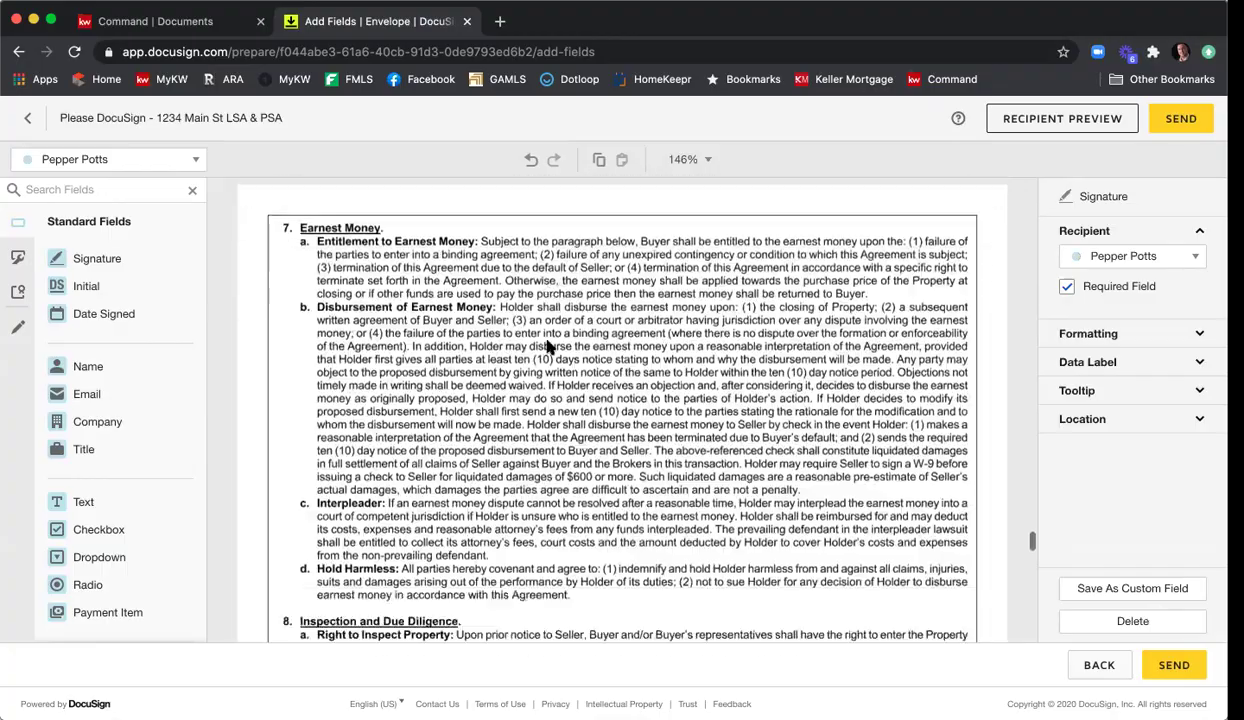
scroll(546, 347, down, 20)
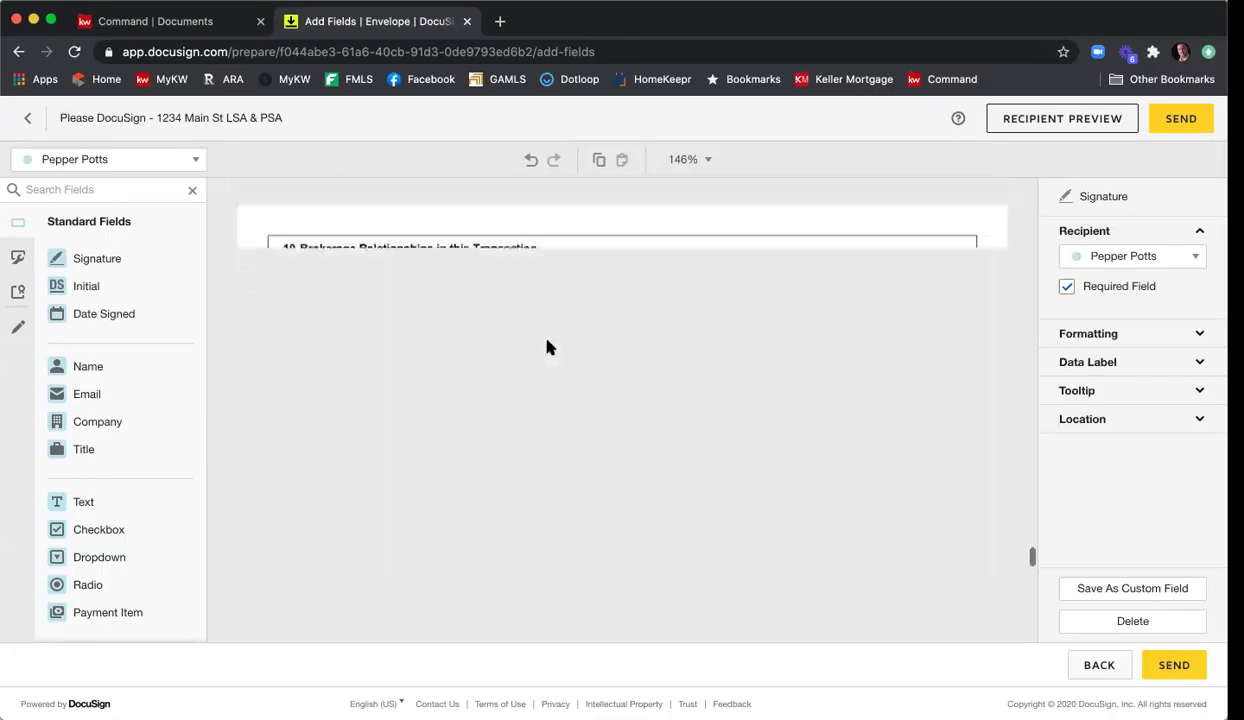
scroll(546, 347, down, 20)
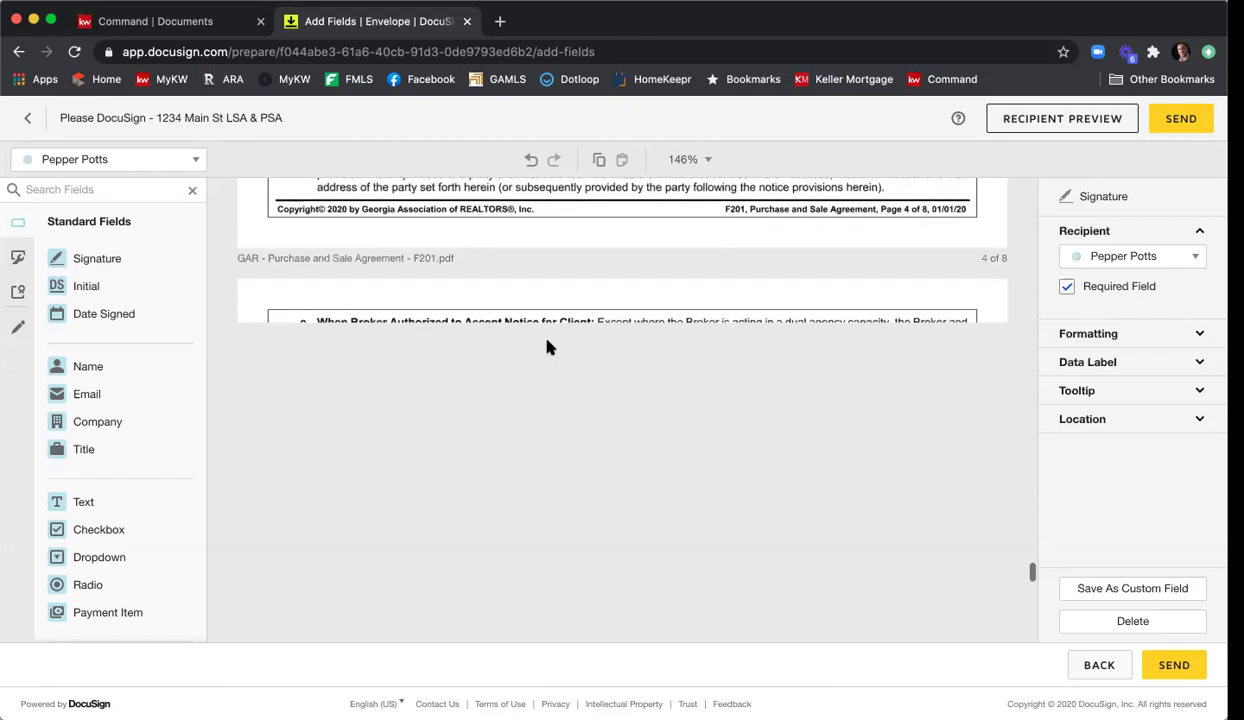
scroll(546, 347, down, 20)
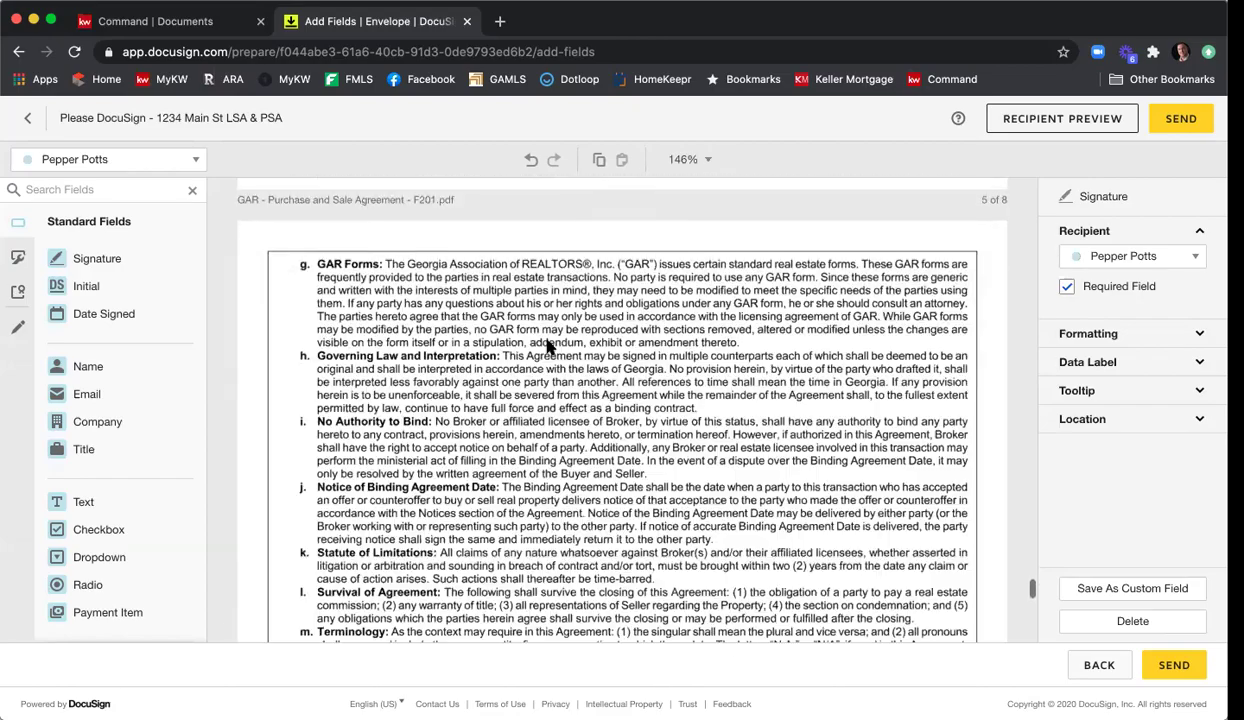
scroll(546, 347, down, 15)
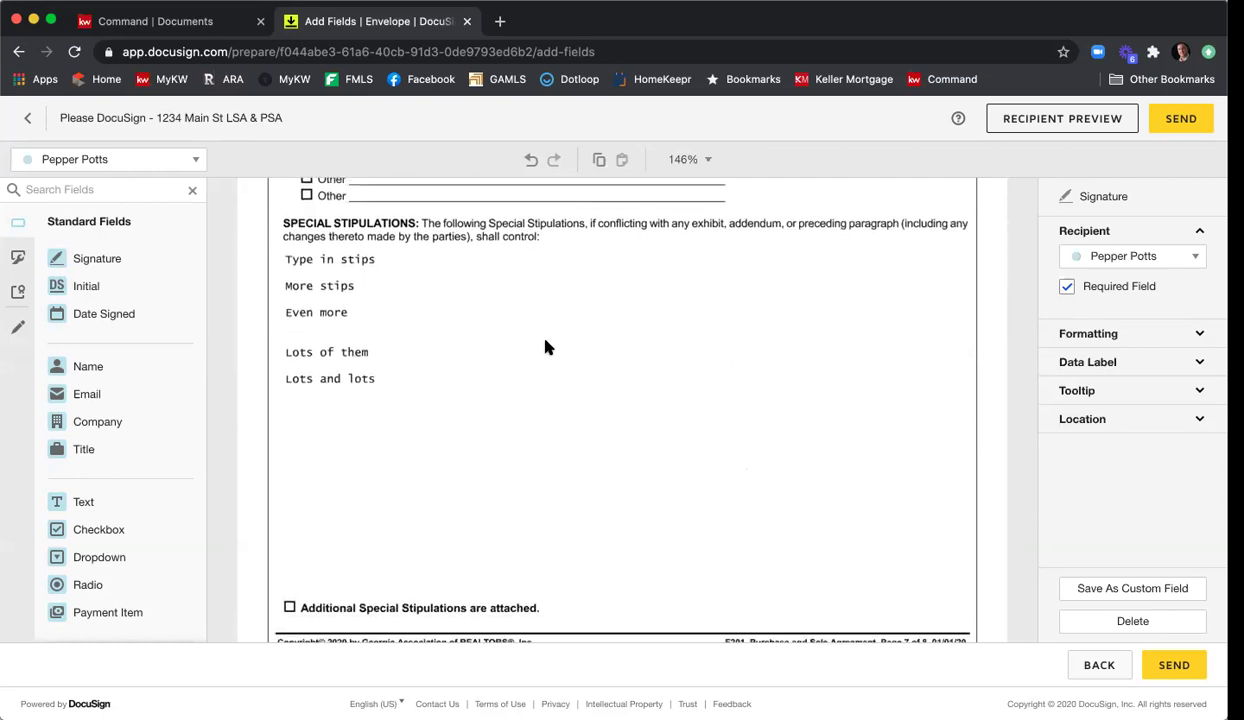
scroll(546, 347, down, 2)
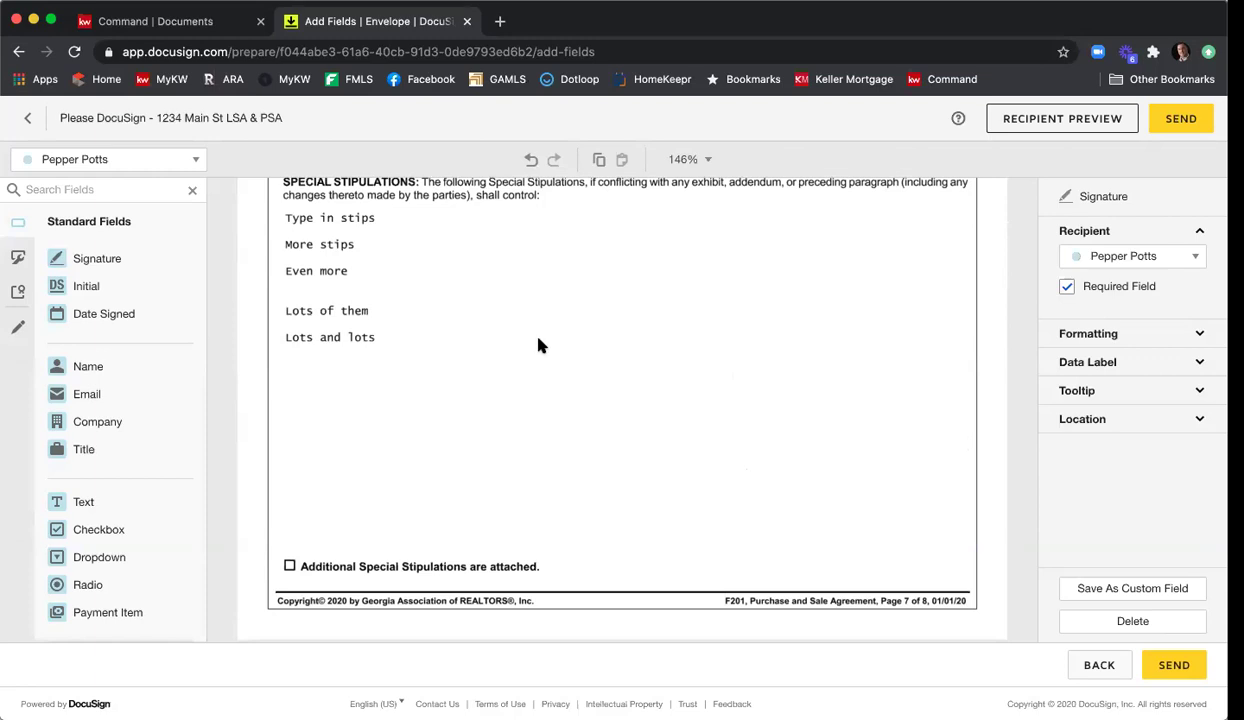
Step: Assign new fields to the third recipient and place a large Text field below the stipulations
click(189, 165)
click(100, 242)
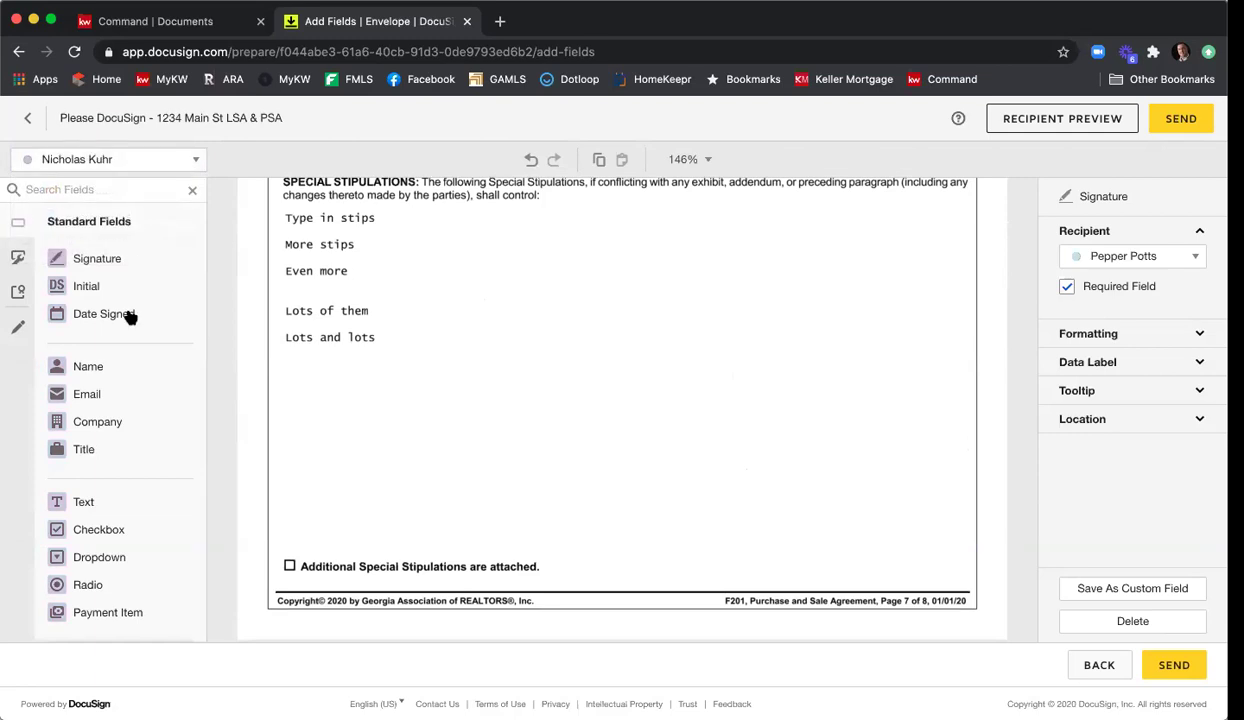
drag(118, 505, 284, 354)
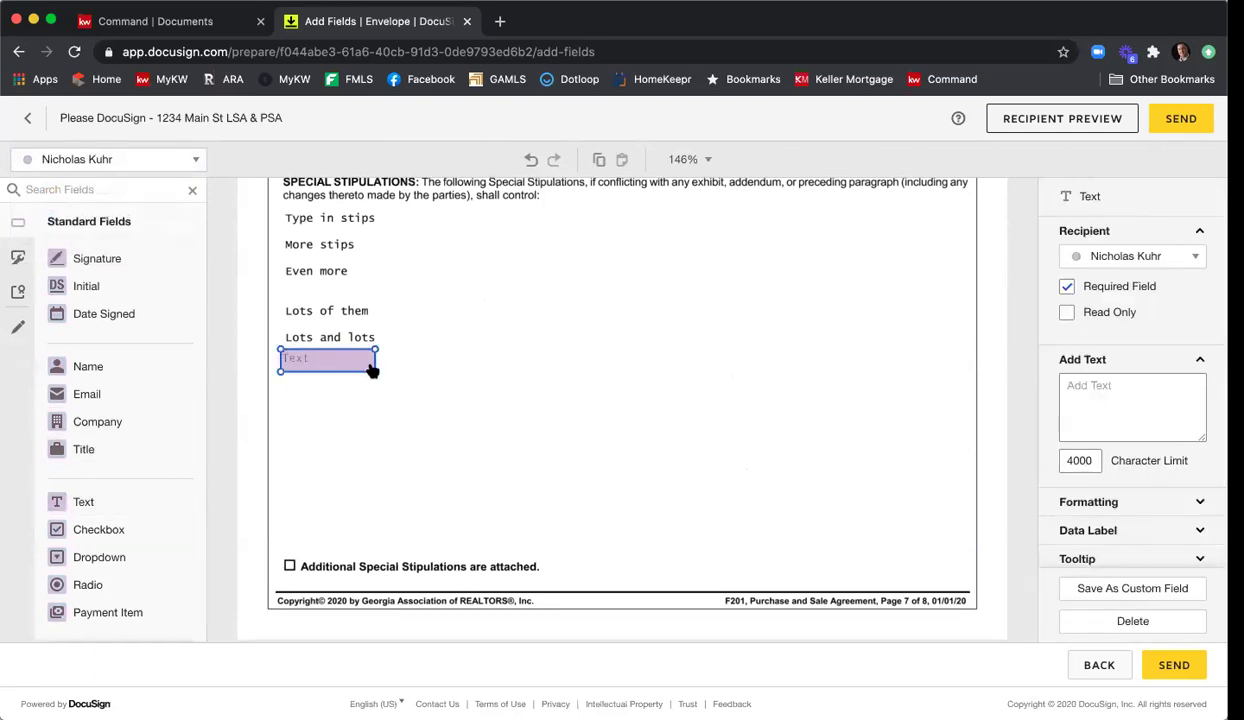
drag(373, 368, 958, 562)
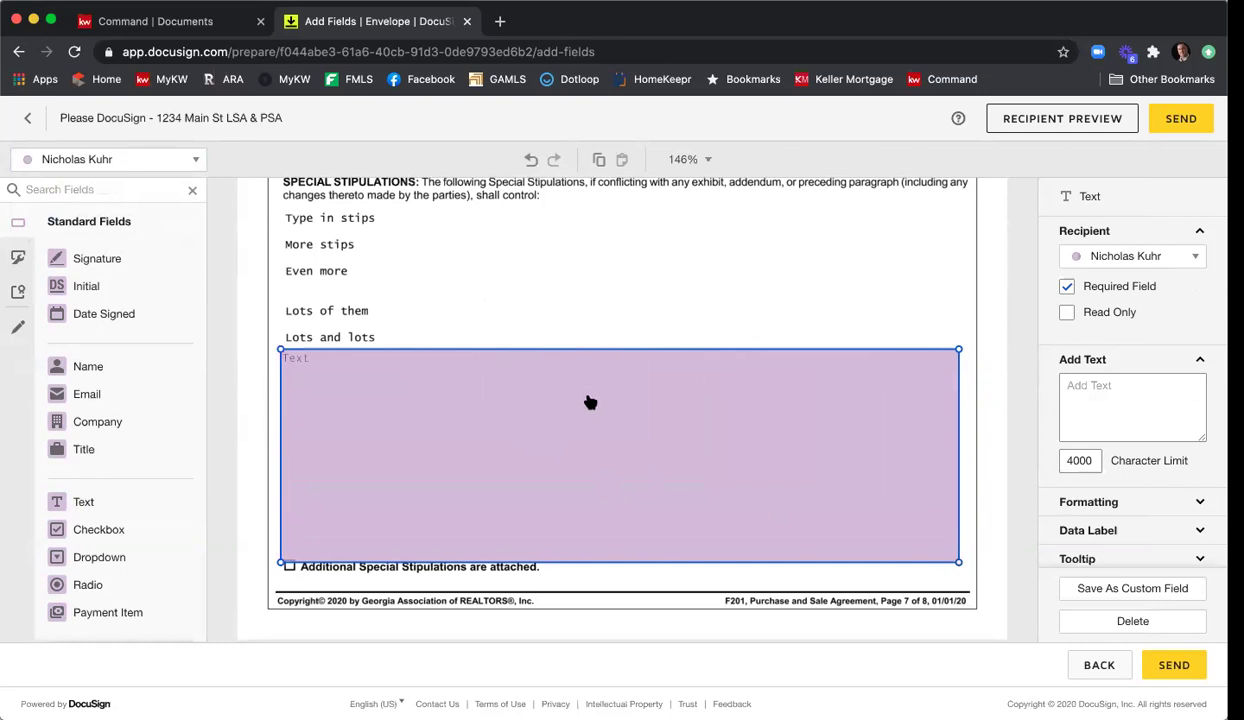
Step: Type the lines 'Type in your stips', 'stips', 'lots', 'even more' and 'more' into the field
click(555, 387)
text(Typ)
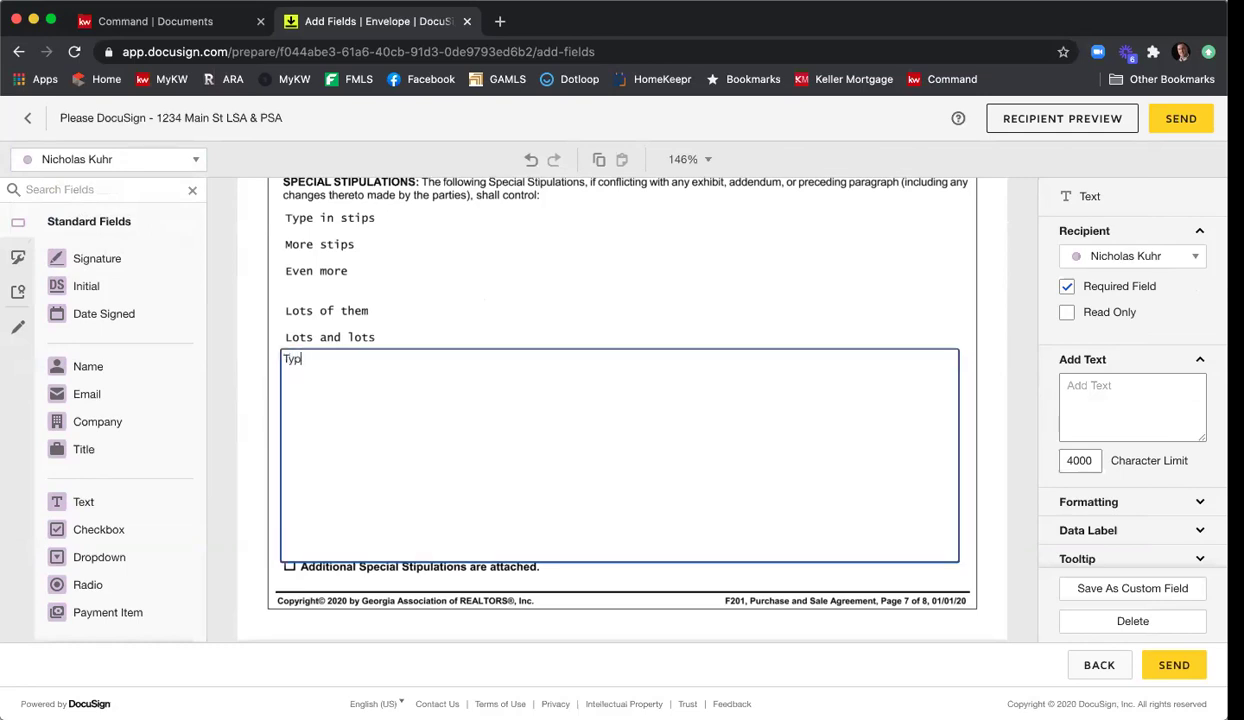
text(e in your stips)
key(Return)
key(Return)
text(stips)
key(Return)
key(Return)
text(stips)
key(Return)
key(Return)
text(lots)
key(Return)
key(Return)
text(lots)
key(Return)
key(Return)
text(lots)
key(Return)
key(Return)
text(even more)
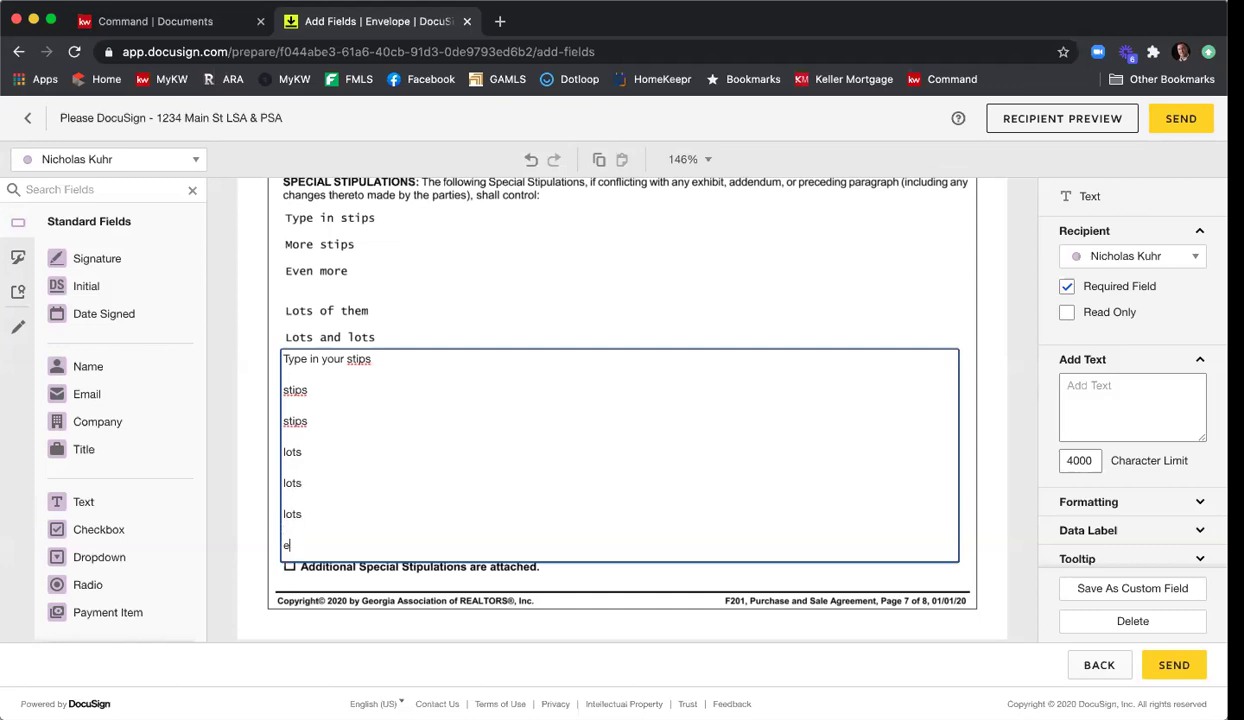
key(Return)
key(Return)
text(more)
key(Return)
key(Return)
text(more)
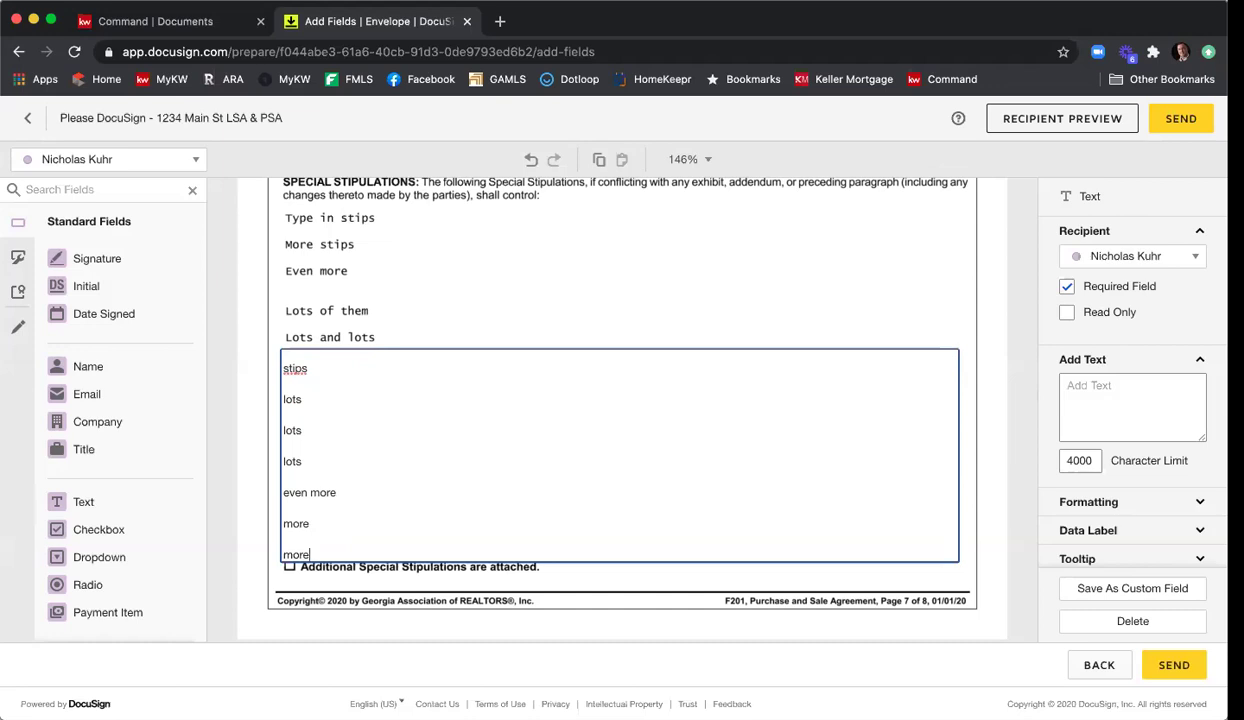
scroll(558, 380, up, 3)
scroll(556, 392, down, 1)
scroll(556, 392, up, 3)
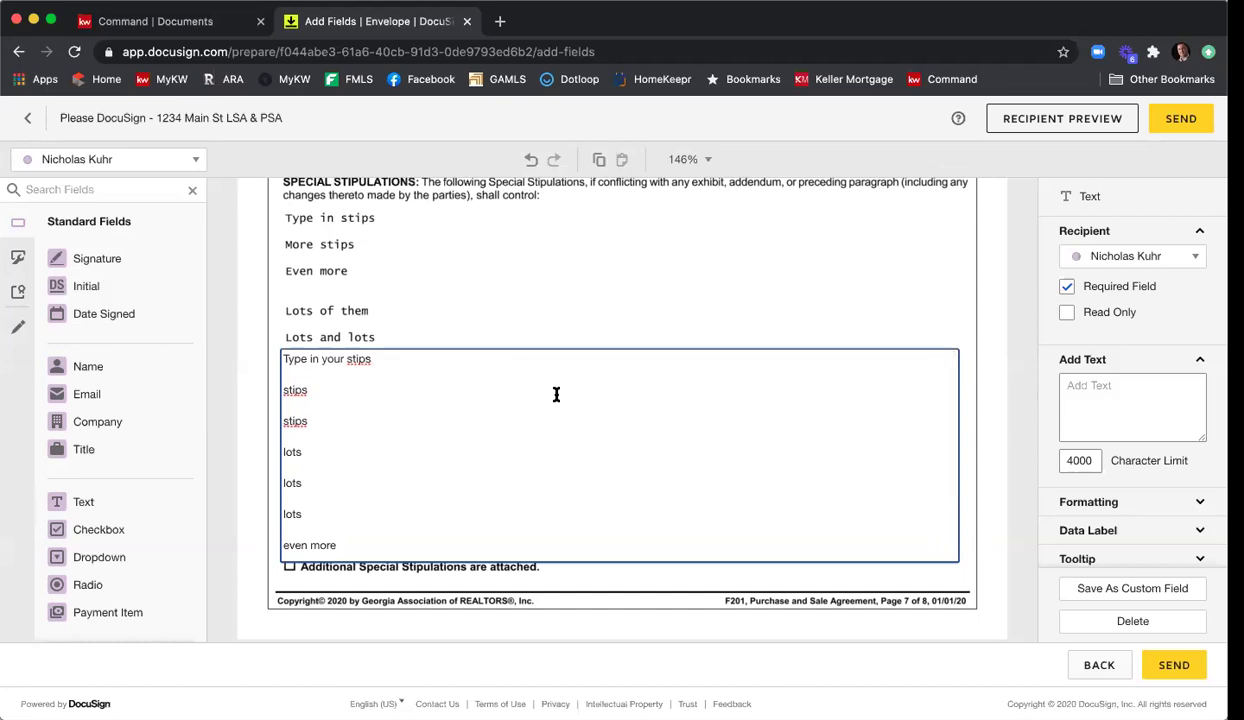
key(super+a)
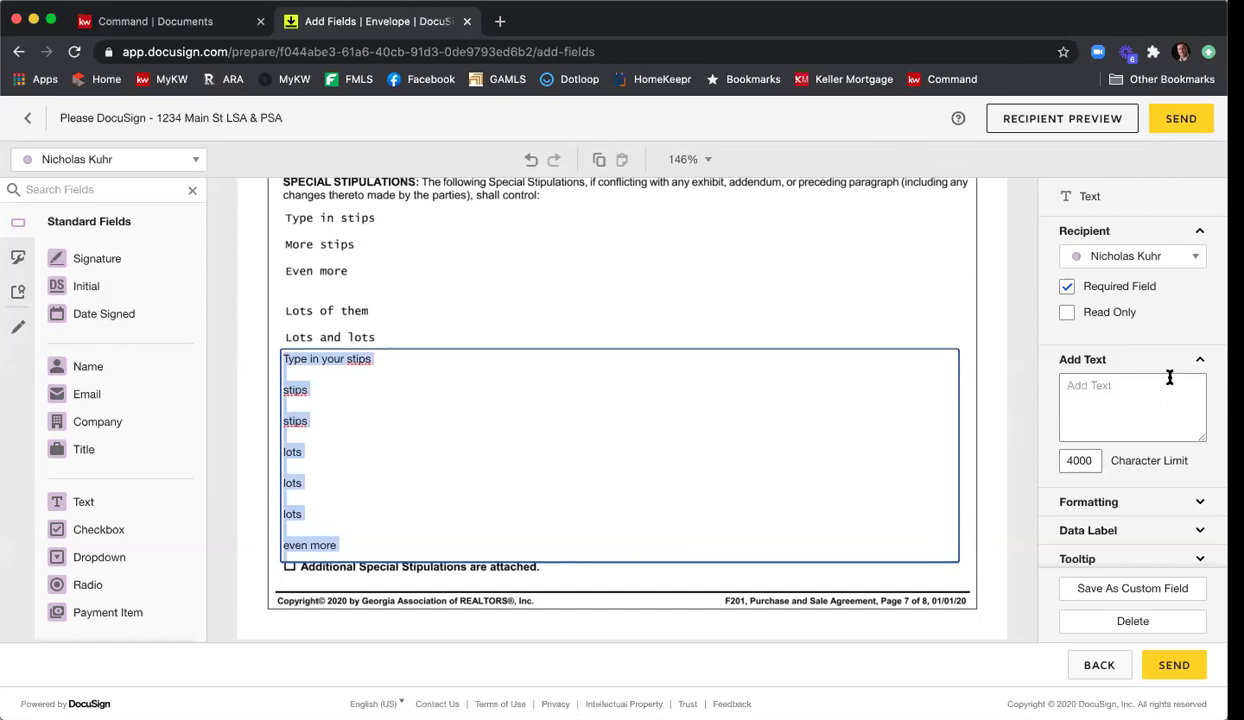
scroll(1160, 400, down, 1)
Step: Set the stipulations field's font size to 7 and make it read-only instead of required
click(1138, 446)
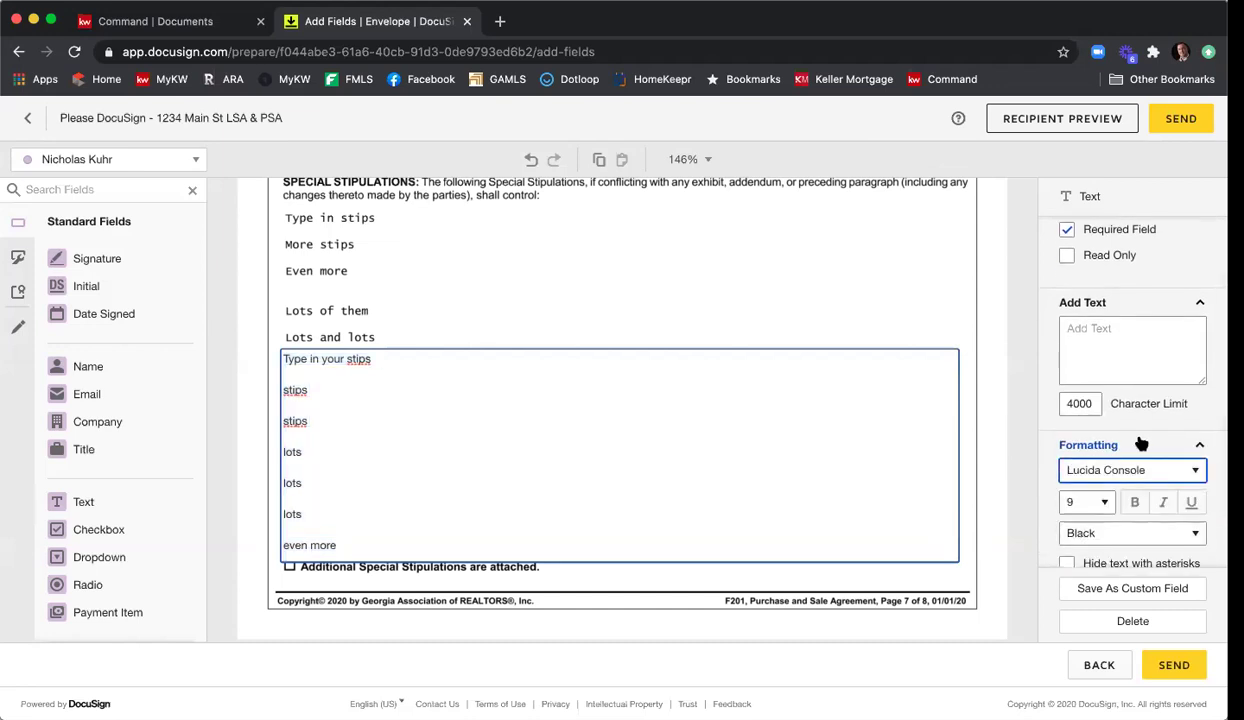
scroll(1136, 436, down, 3)
click(1107, 330)
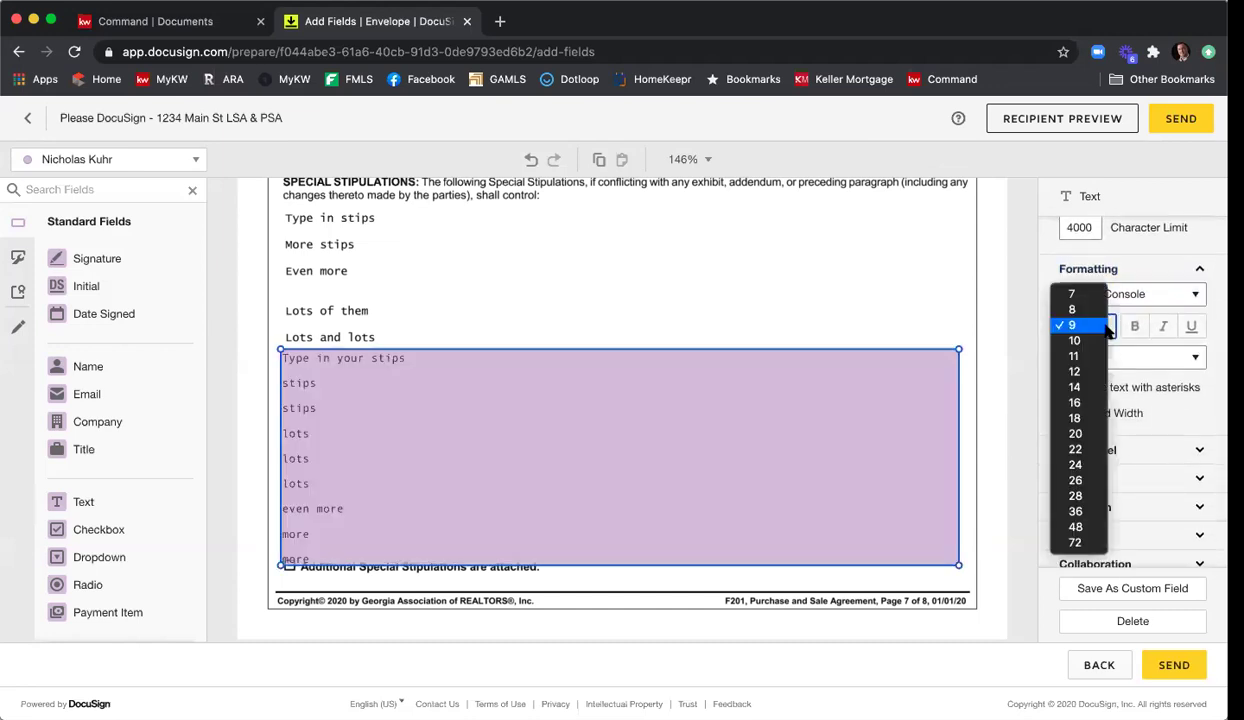
click(1071, 294)
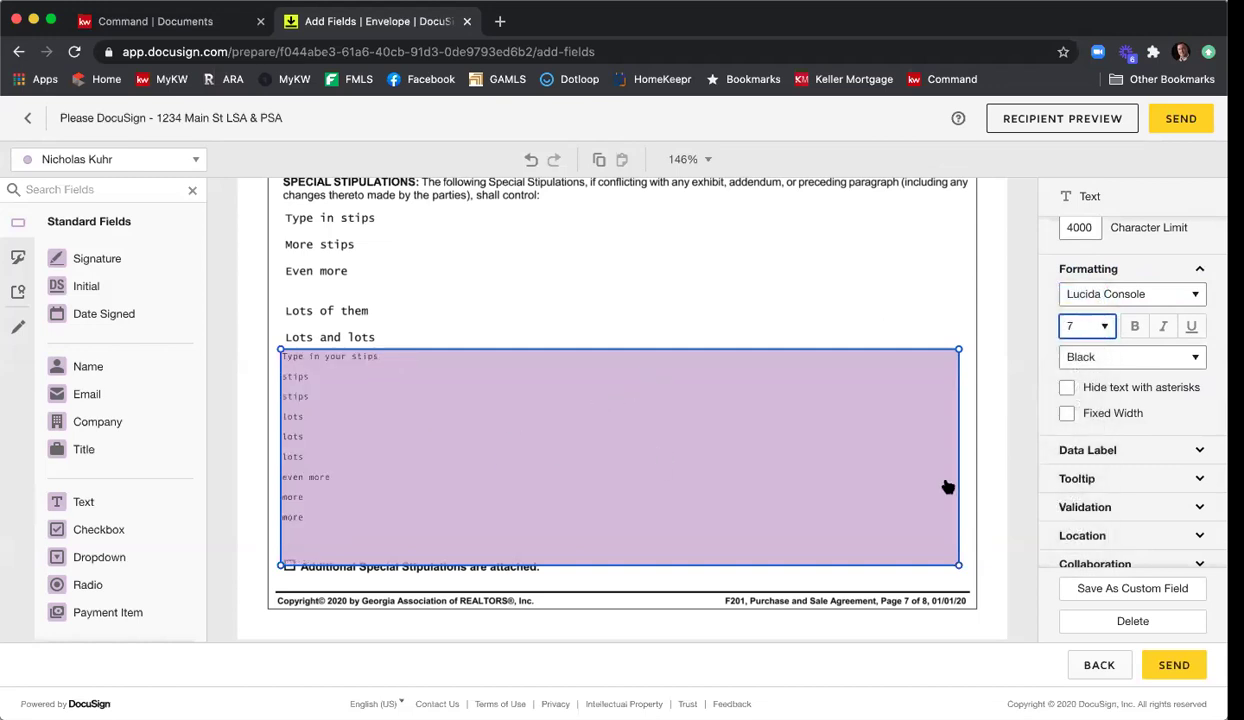
scroll(1105, 438, up, 3)
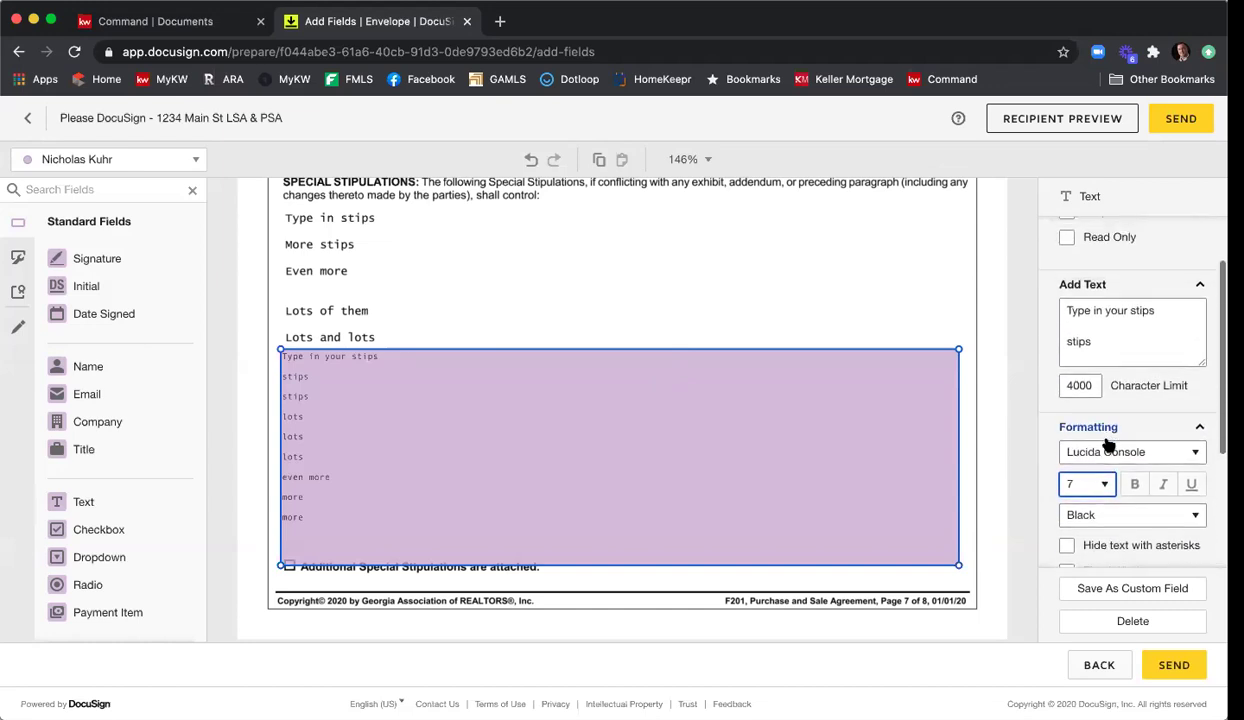
scroll(1108, 445, up, 1)
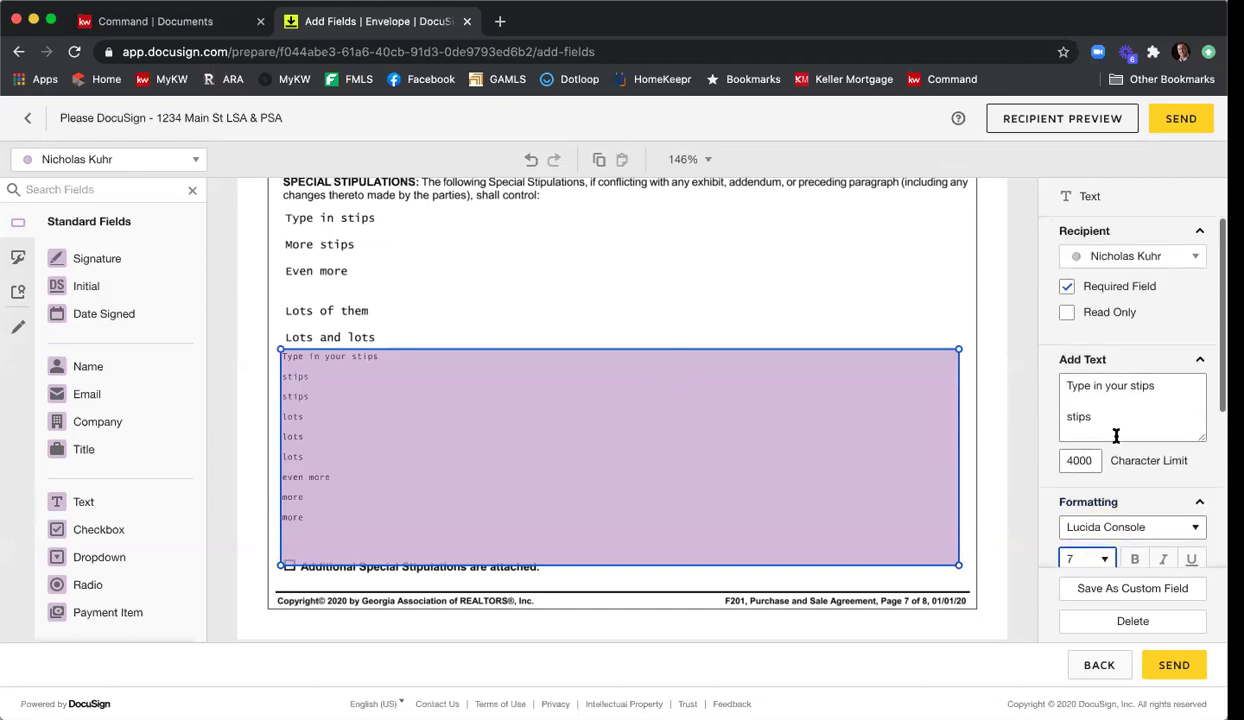
click(1068, 288)
click(1067, 313)
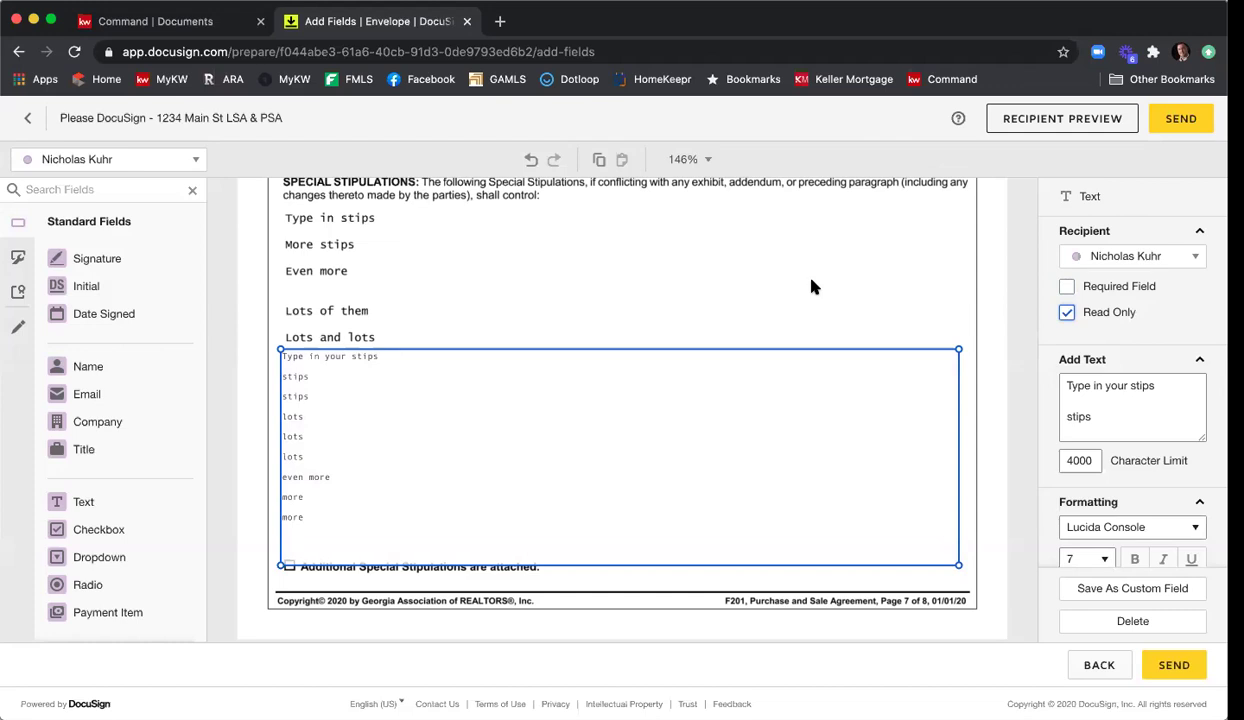
Step: On page 8, cover the first seller's e-mail with a black markup line of thickness 10
scroll(815, 284, down, 8)
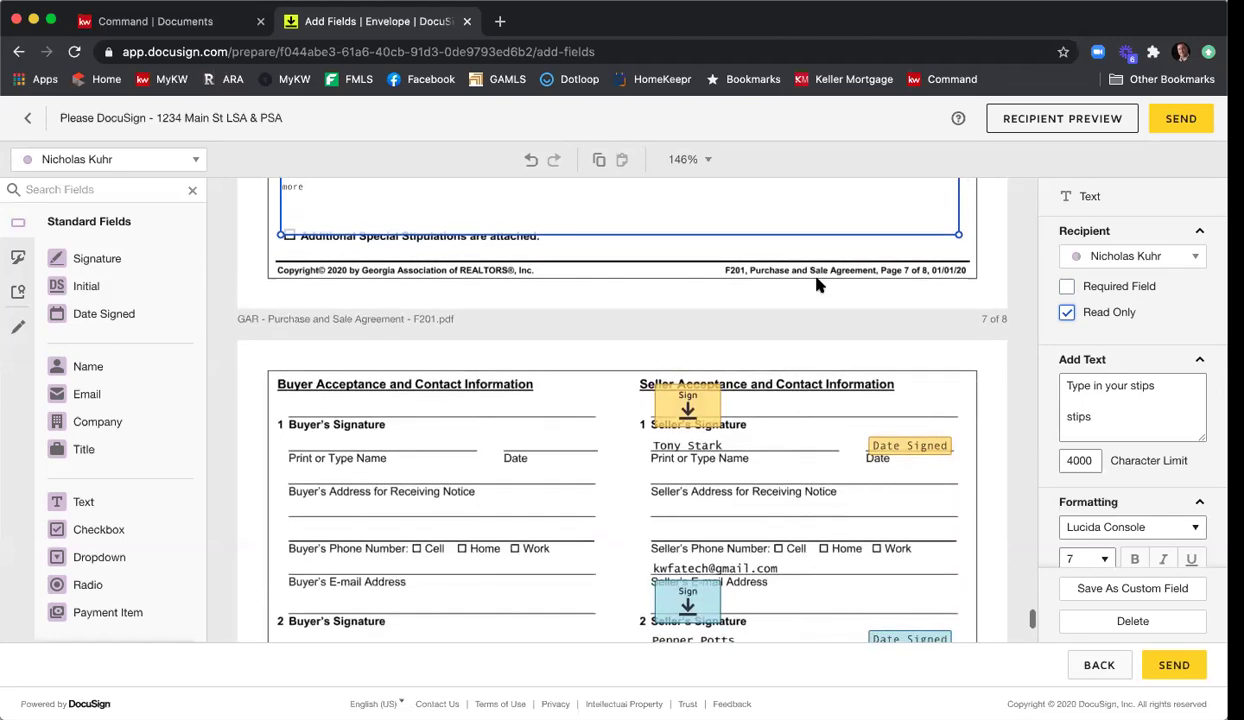
scroll(815, 284, down, 4)
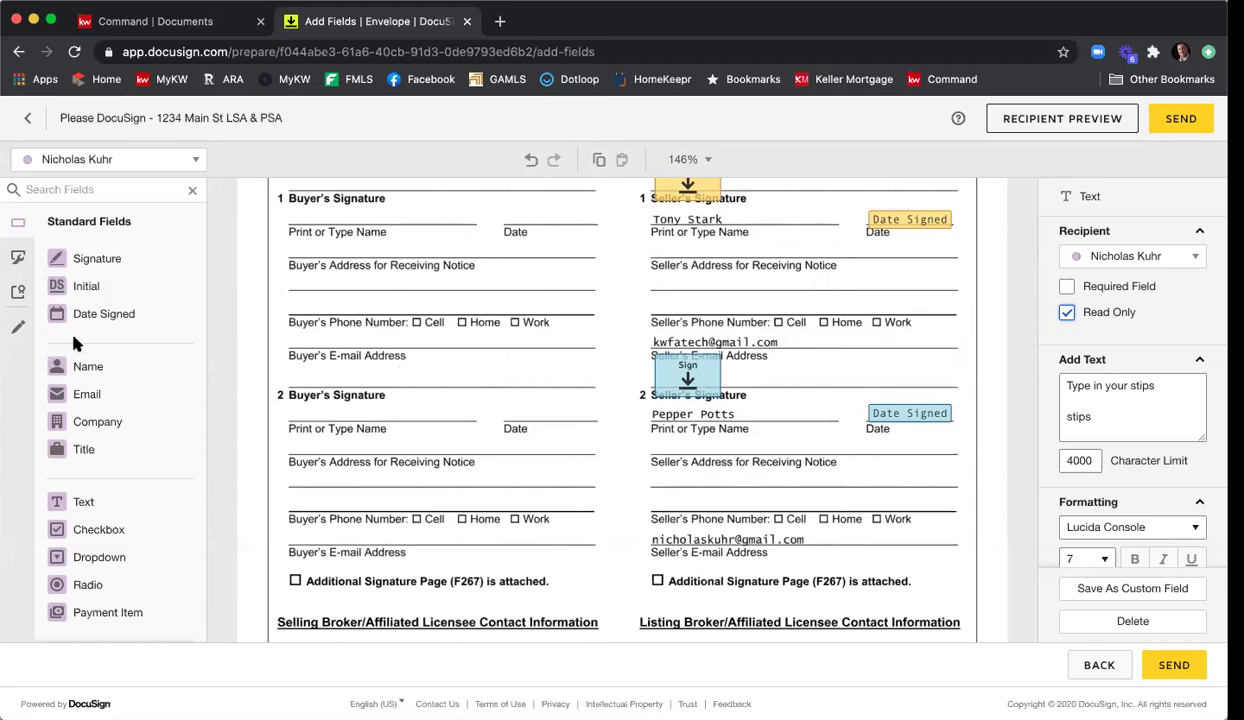
click(17, 332)
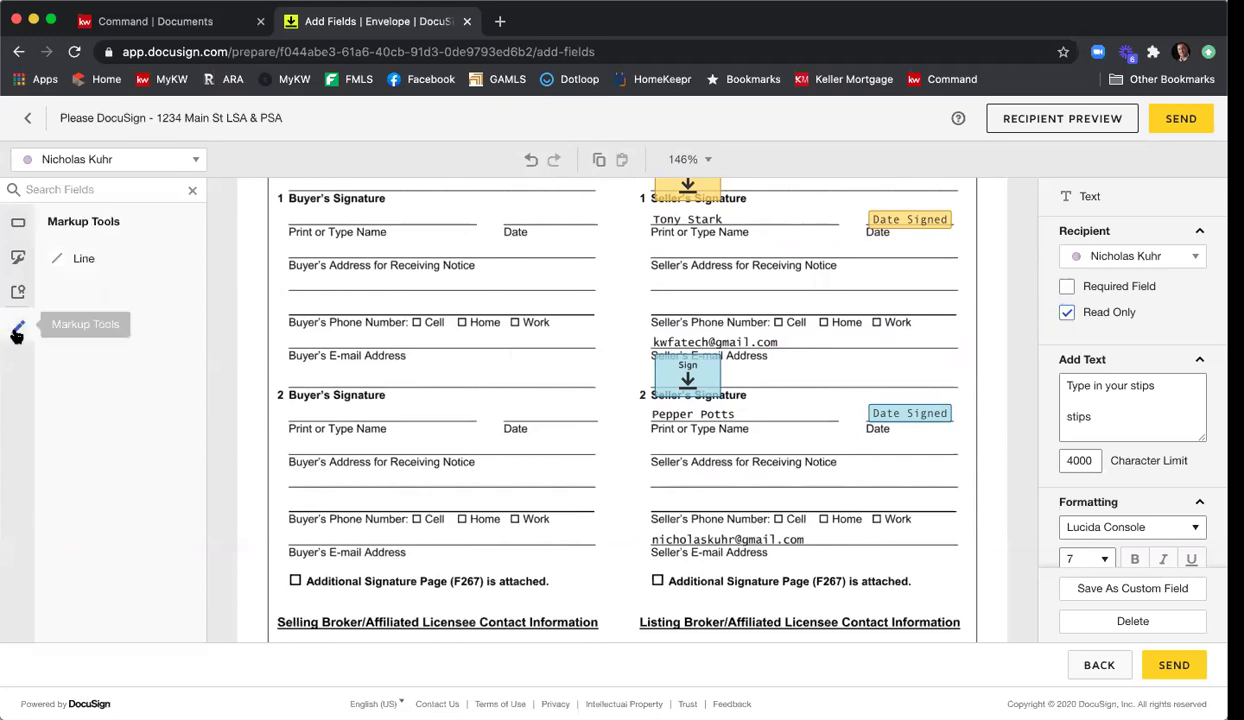
click(84, 260)
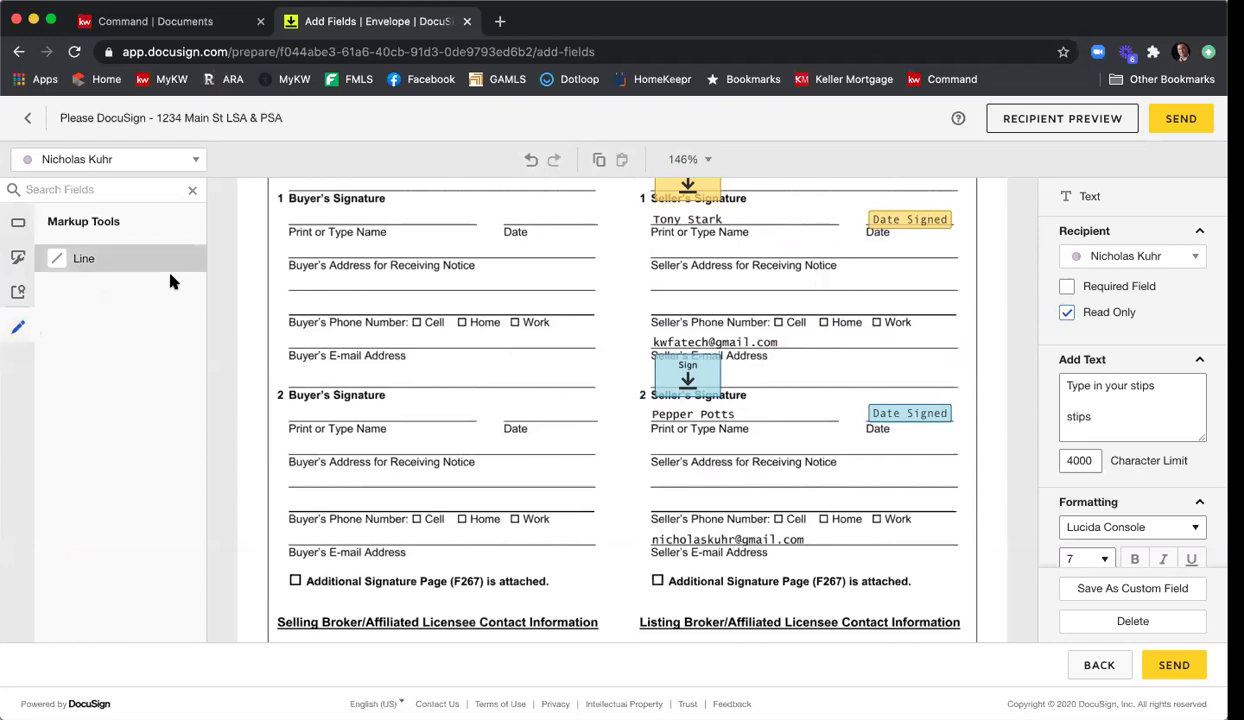
drag(651, 341, 810, 341)
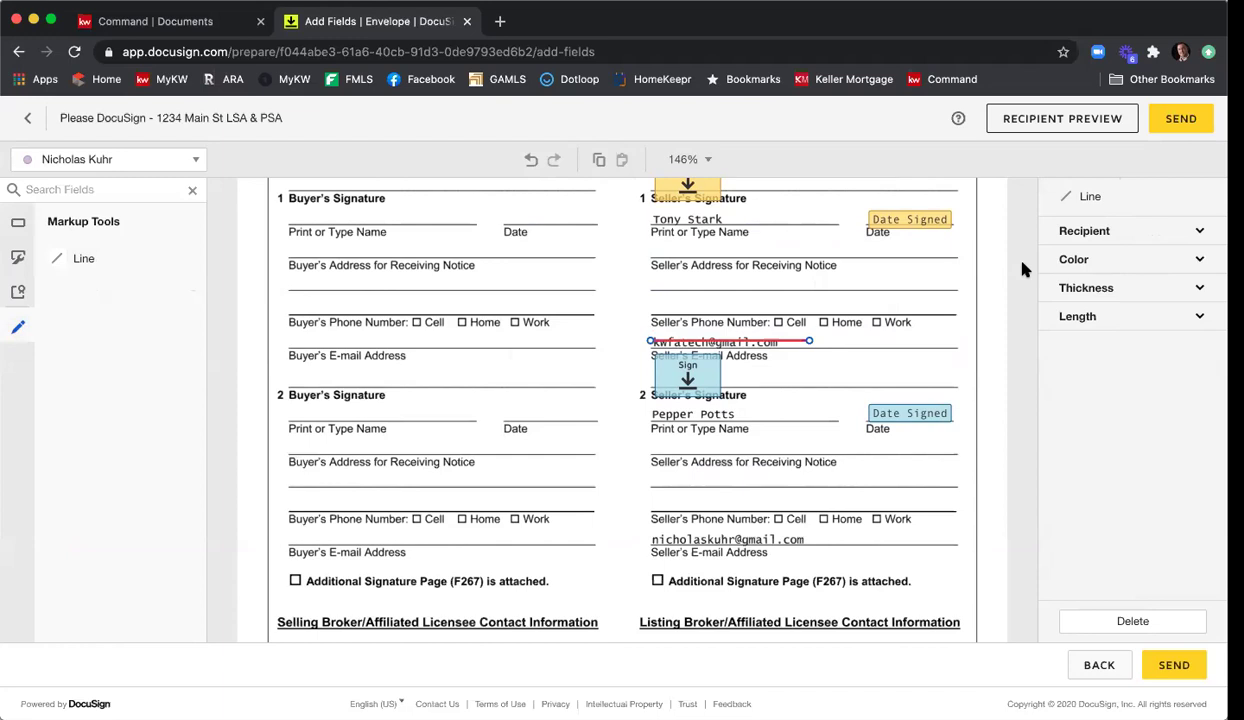
click(1073, 260)
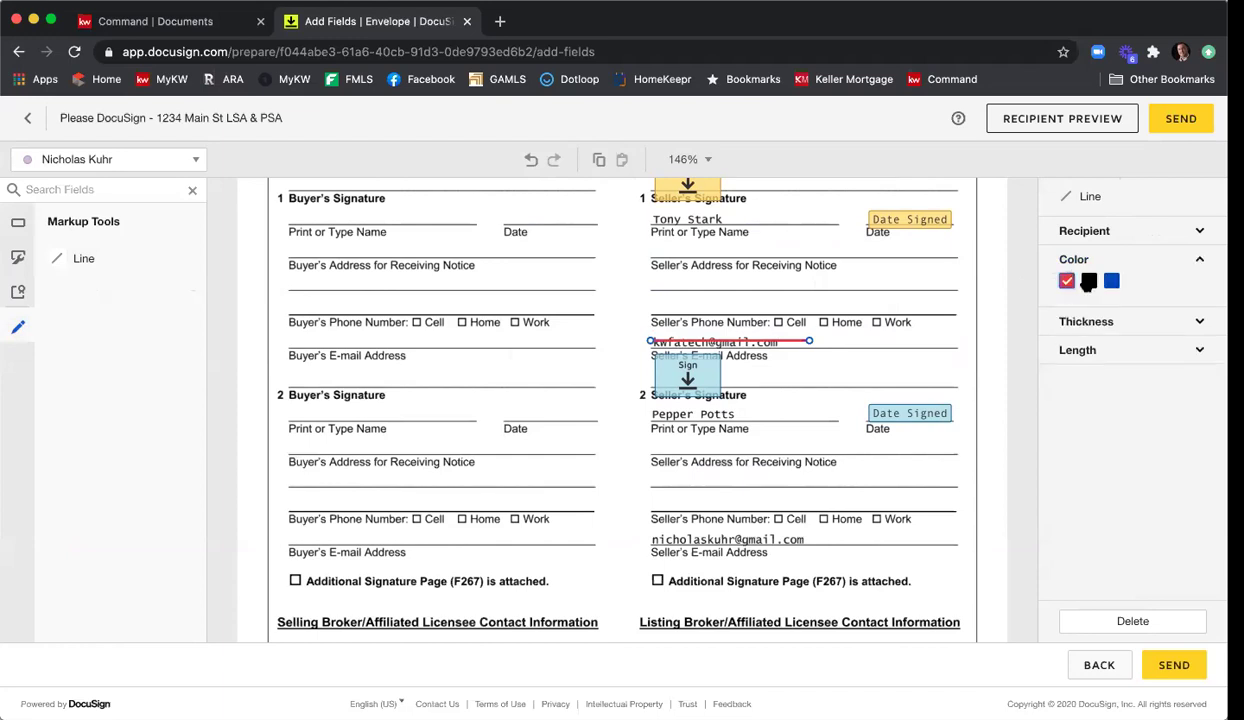
click(1088, 282)
click(1086, 321)
drag(1128, 348, 1197, 348)
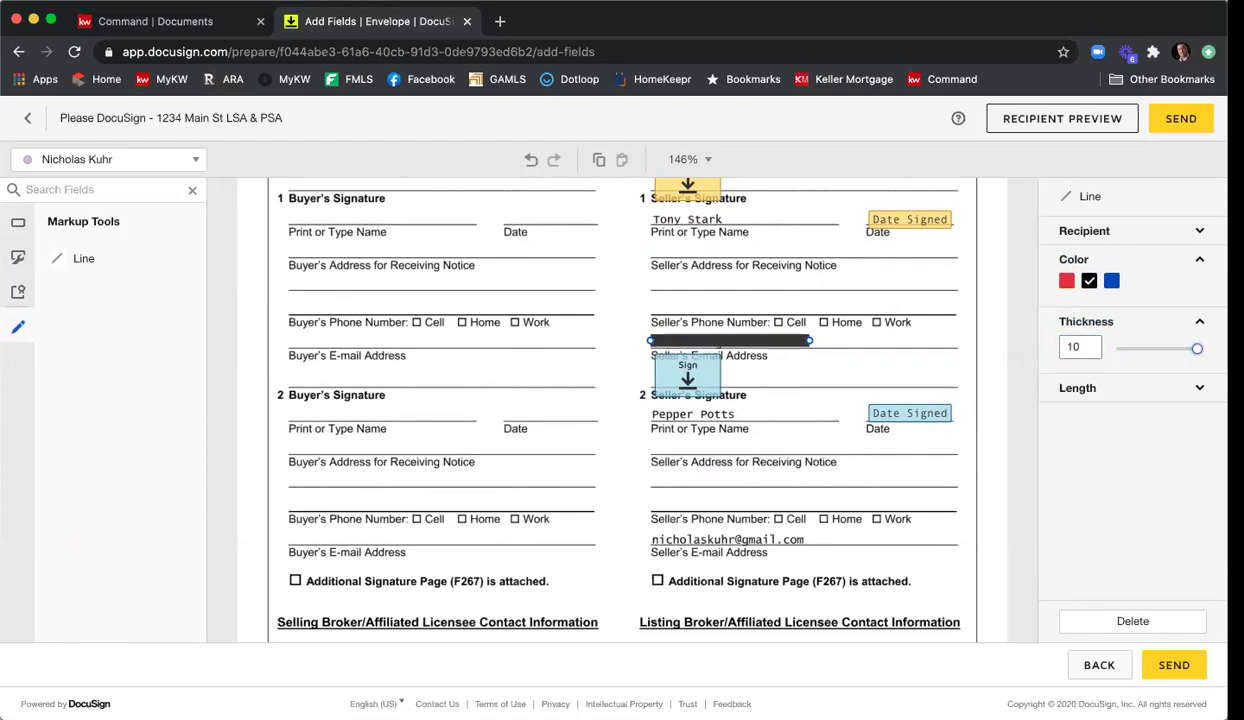
drag(791, 344, 791, 346)
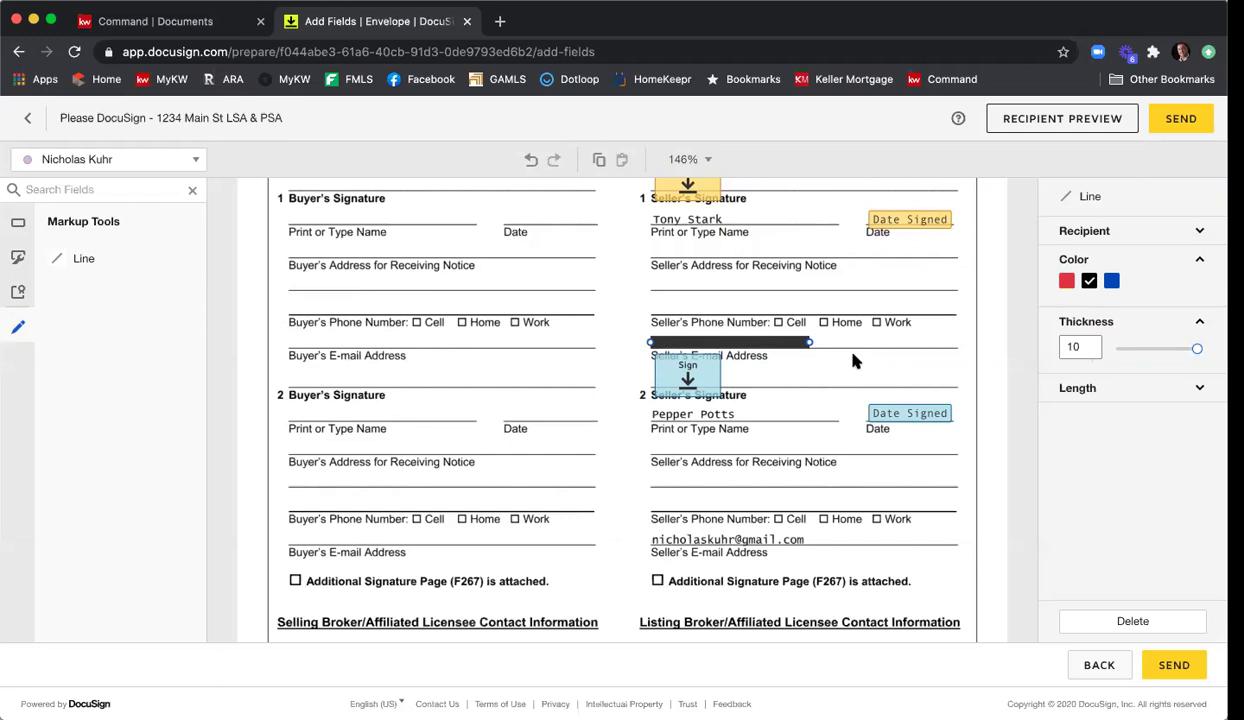
Step: Copy the thick black line and paste it over the second seller's e-mail
right_click(769, 345)
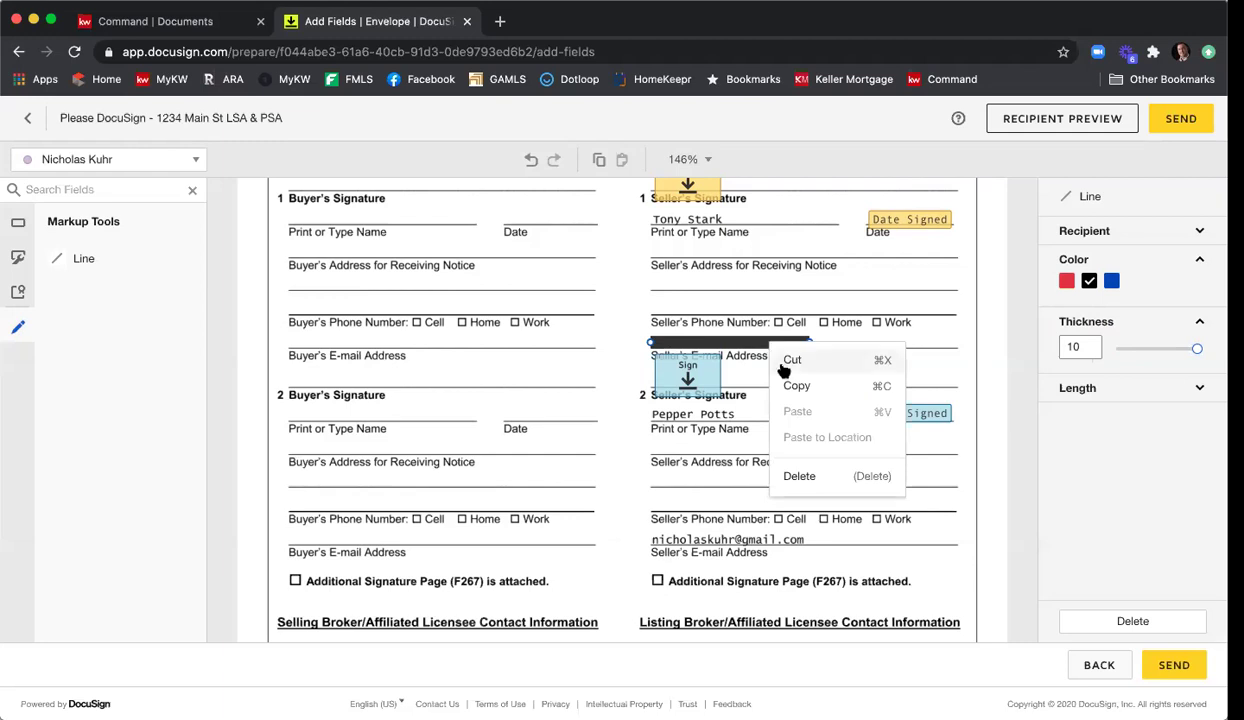
click(790, 386)
right_click(767, 381)
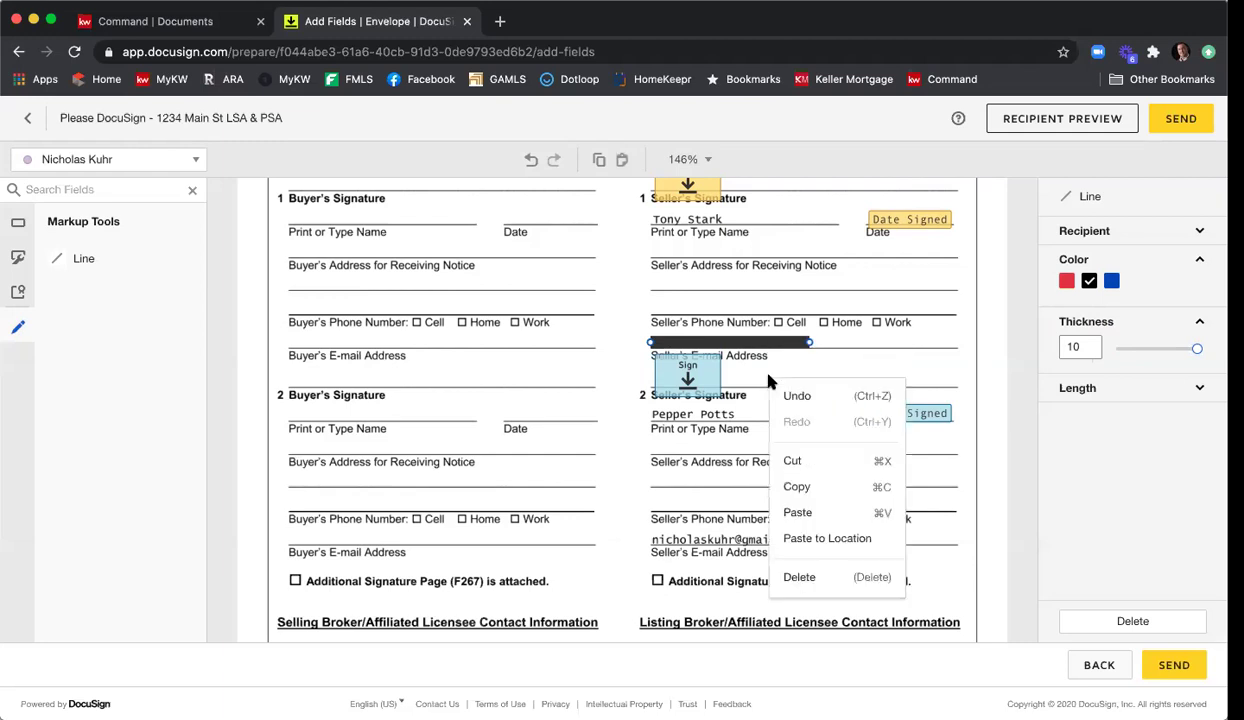
click(798, 512)
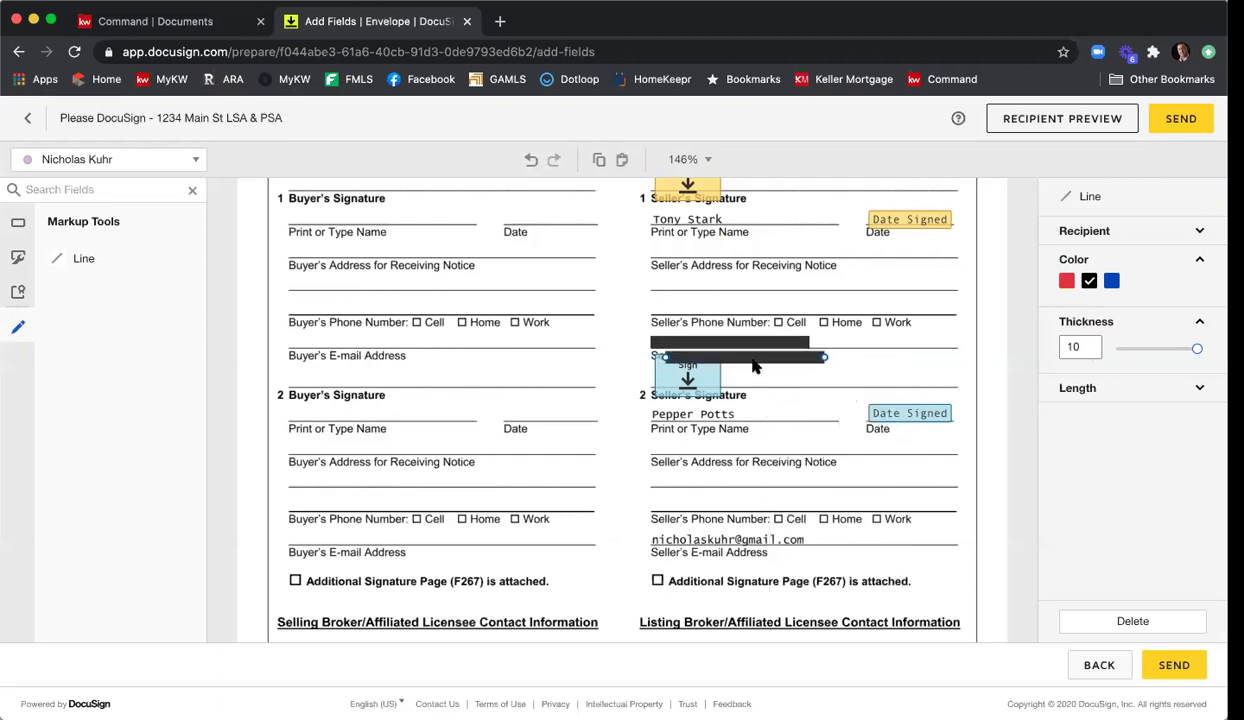
drag(750, 362, 734, 538)
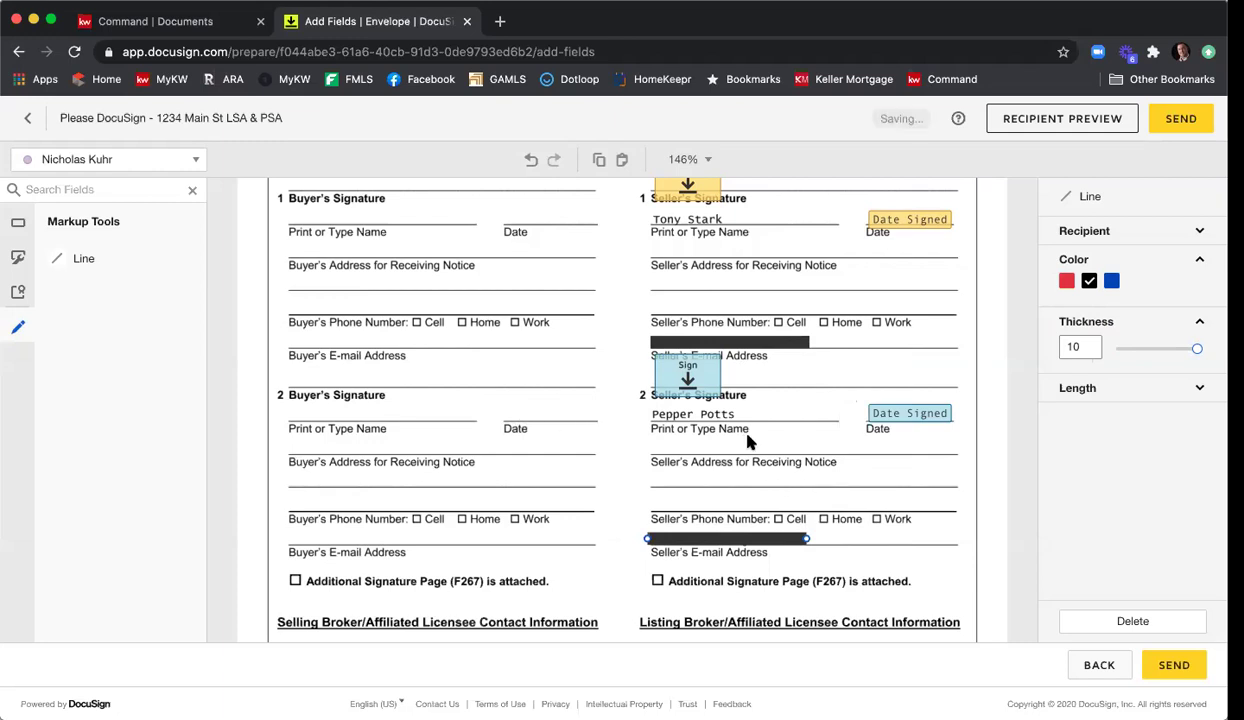
click(596, 398)
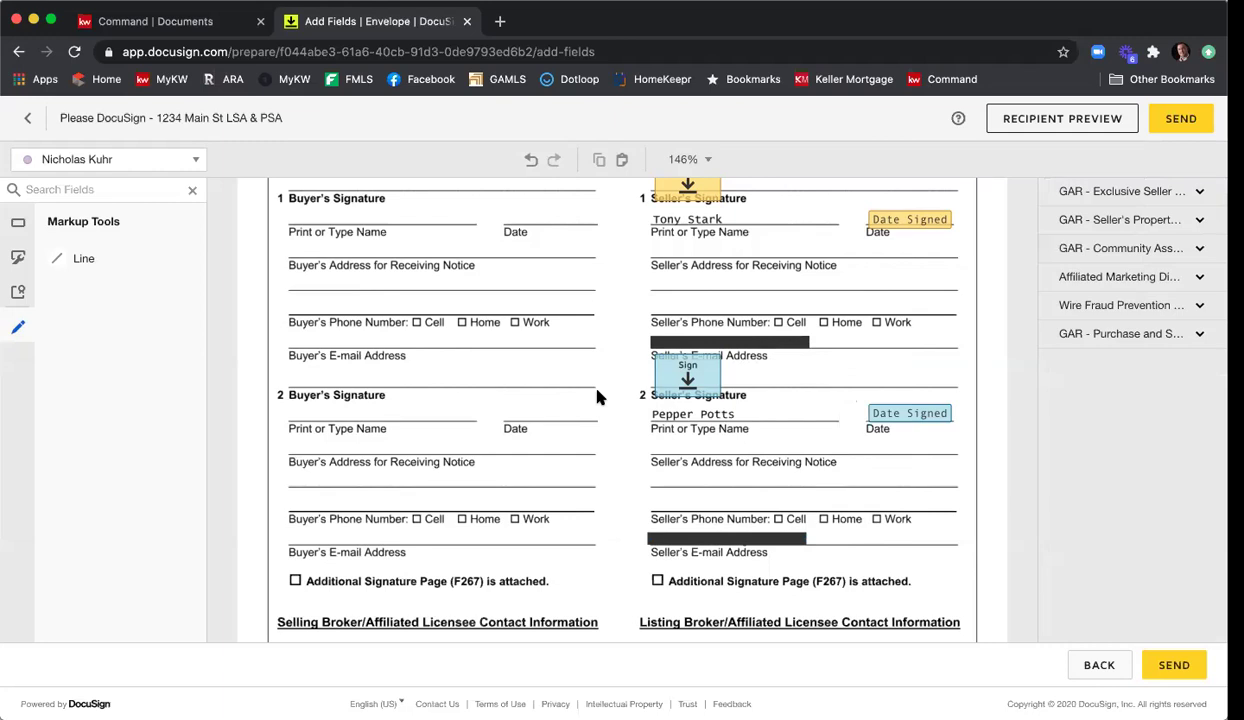
Step: Scroll to the end of page 8 and open the envelope's recipient preview
scroll(590, 368, down, 3)
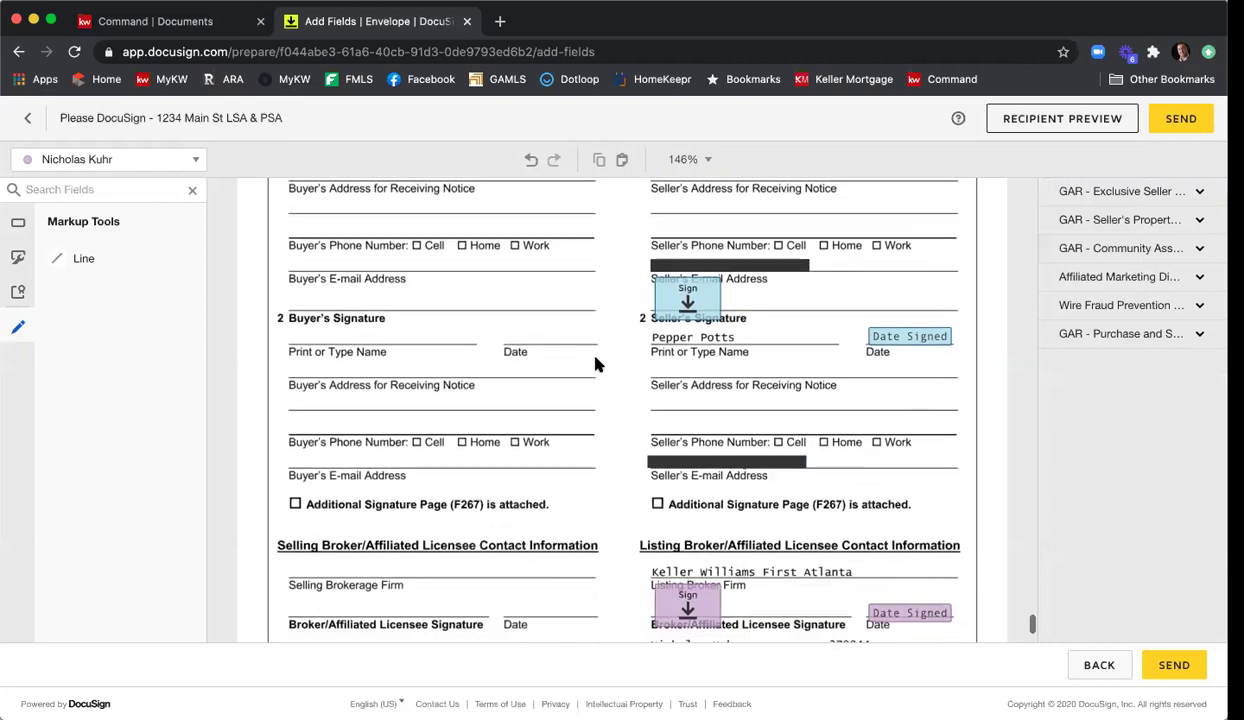
scroll(597, 365, down, 5)
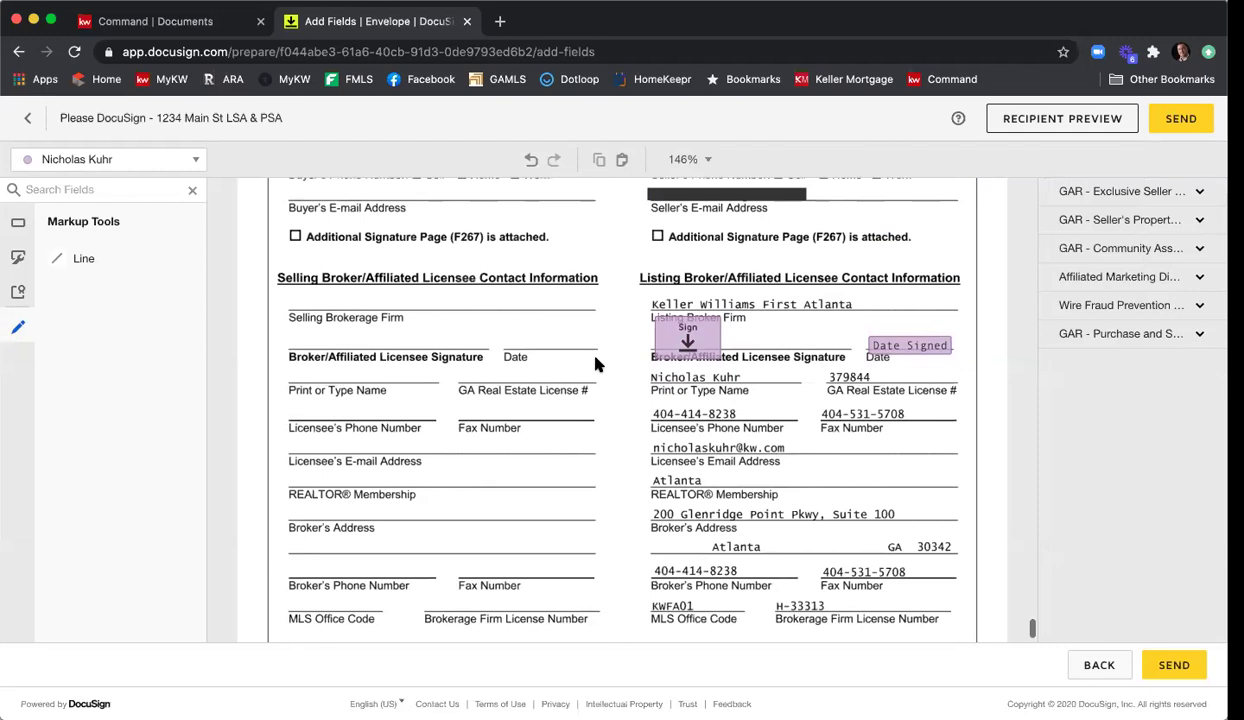
scroll(597, 365, down, 1)
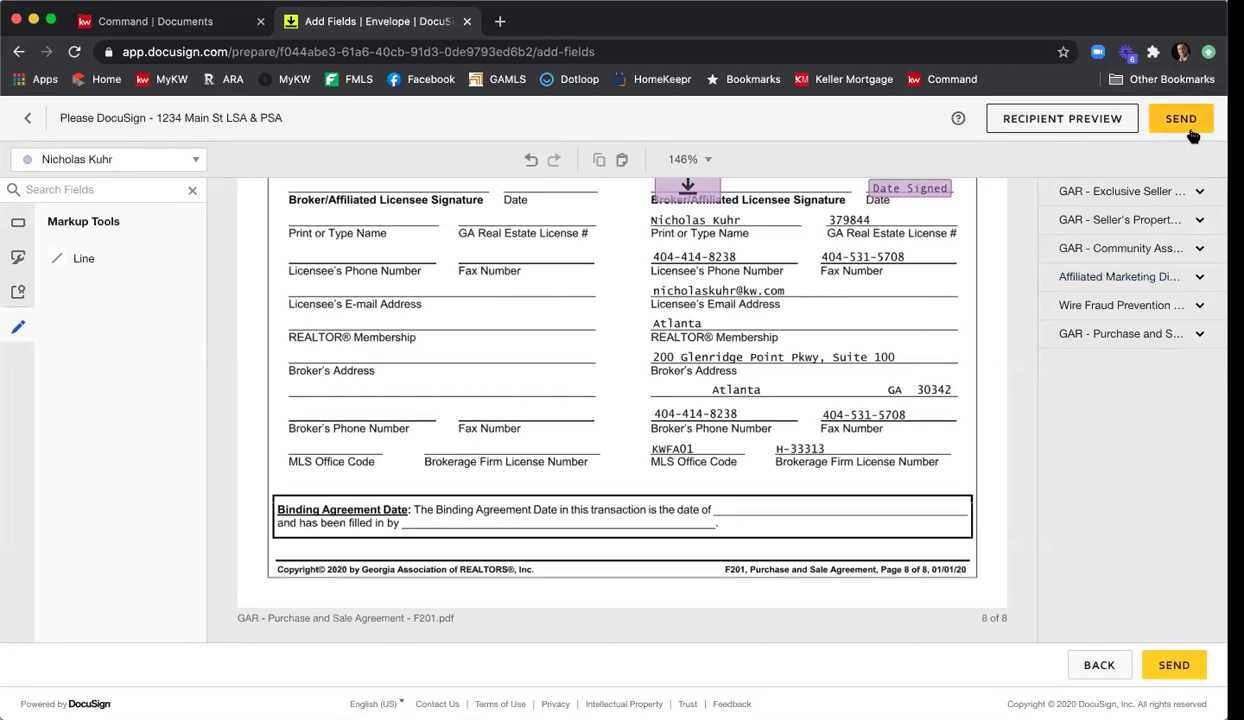
click(1050, 123)
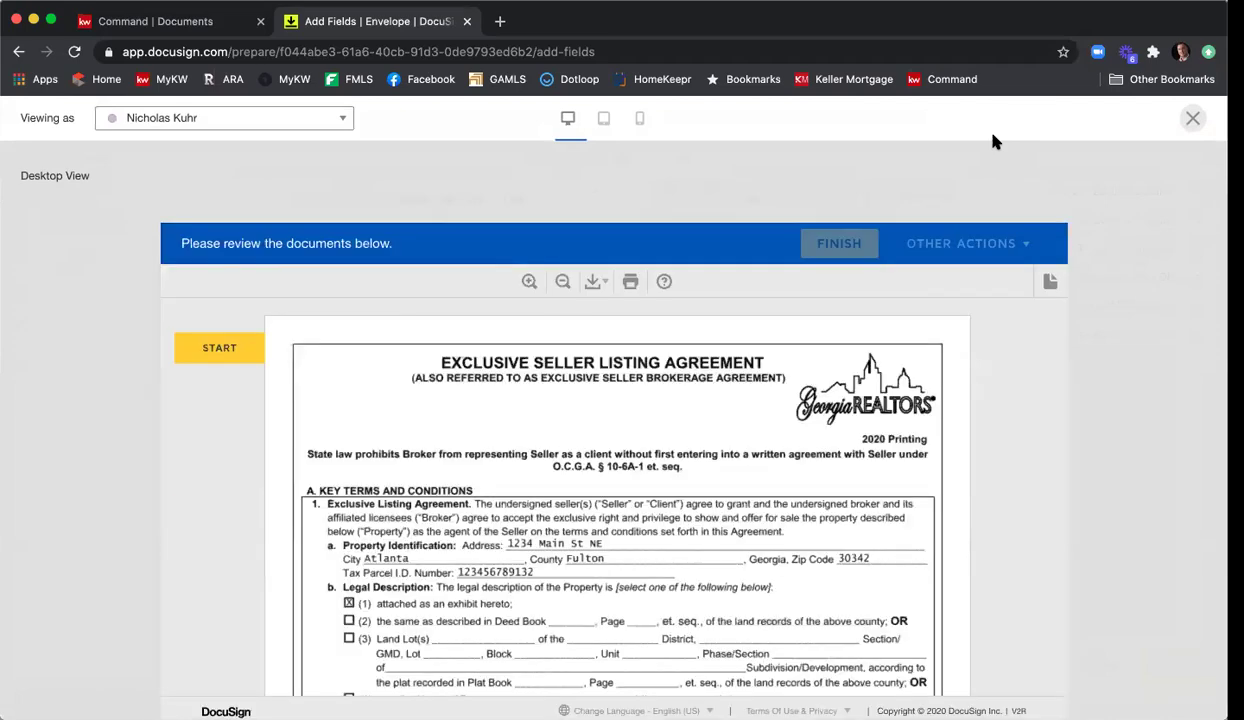
Step: Preview the documents as the seller in tablet and mobile views, then close the preview
click(254, 118)
click(250, 143)
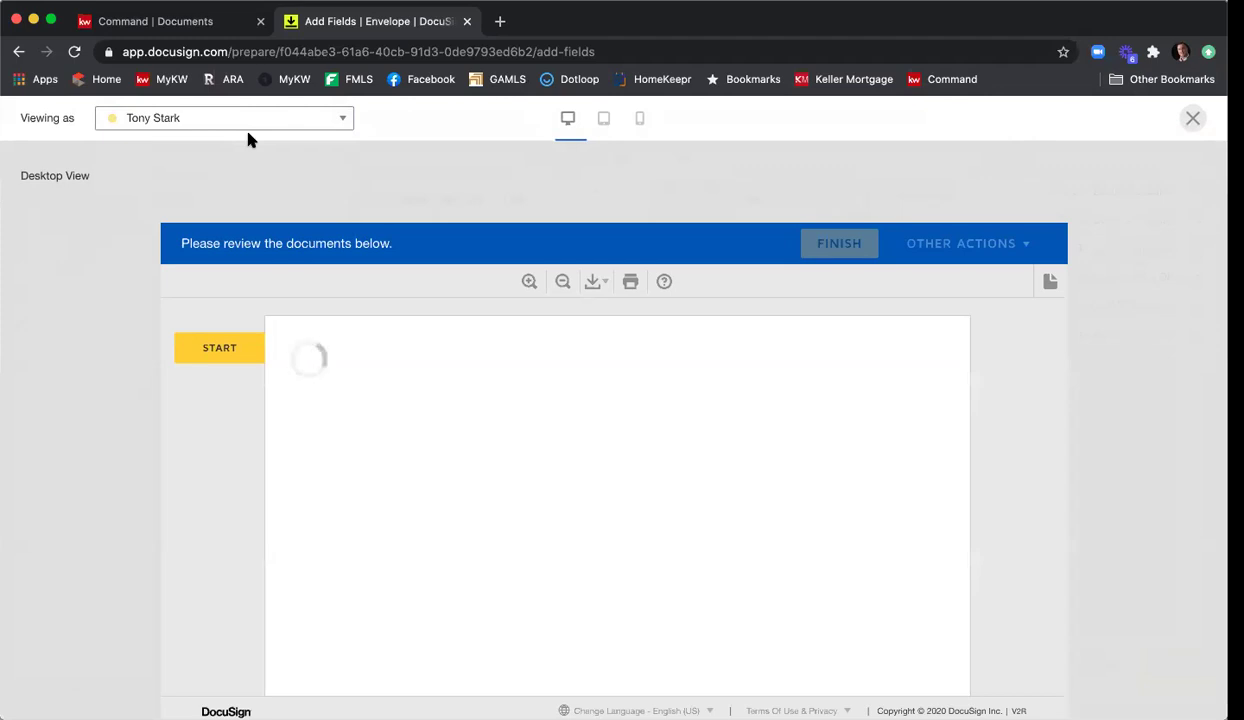
click(604, 119)
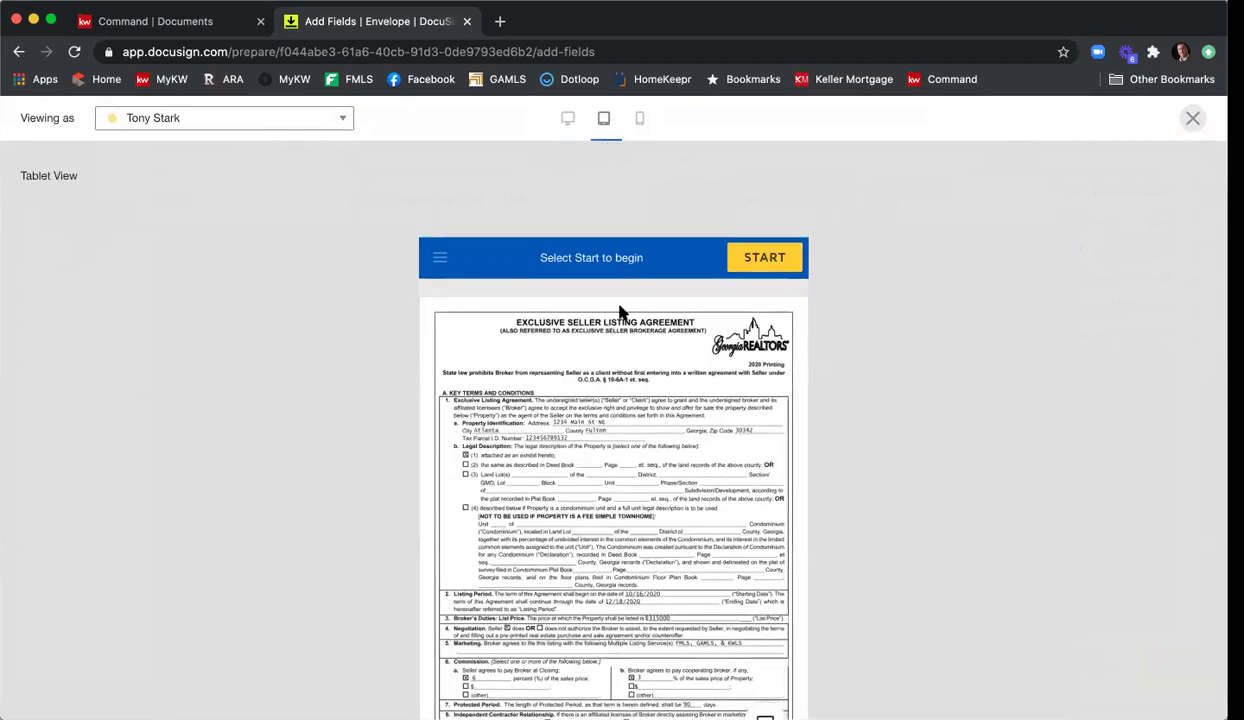
click(639, 119)
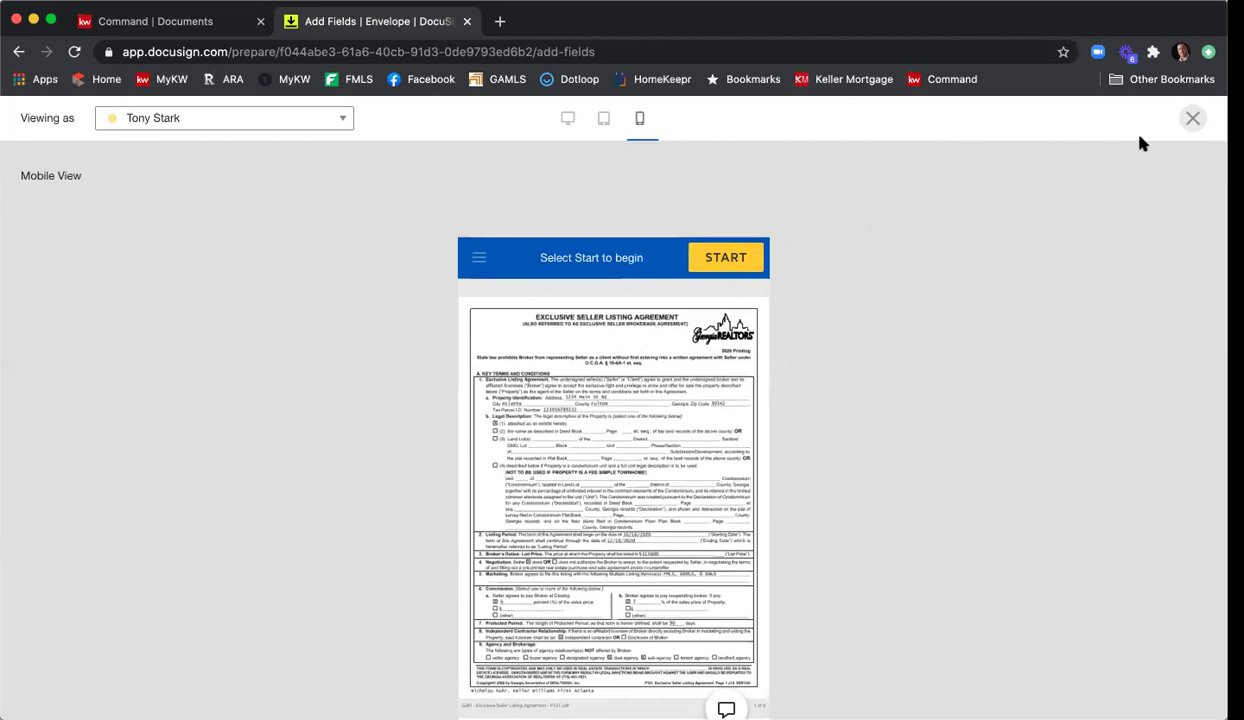
click(1192, 118)
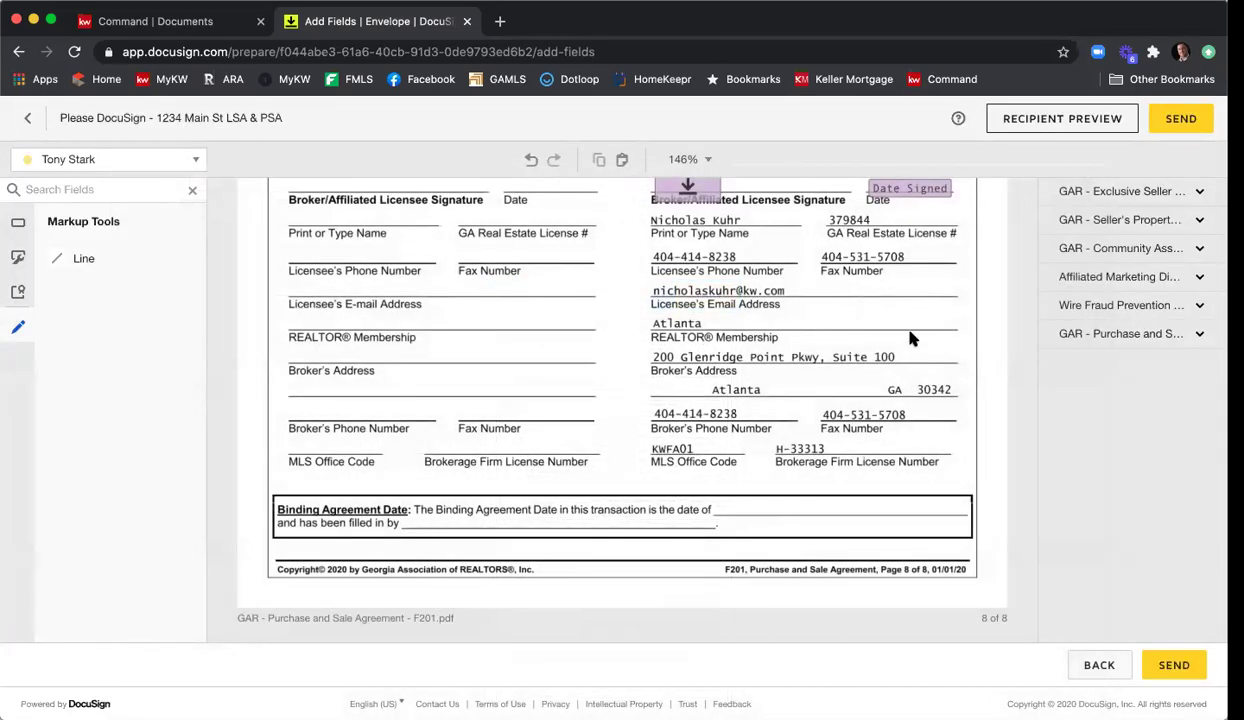
Step: Send the 1234 Main St envelope for signatures and load Gmail in a new tab
click(1178, 119)
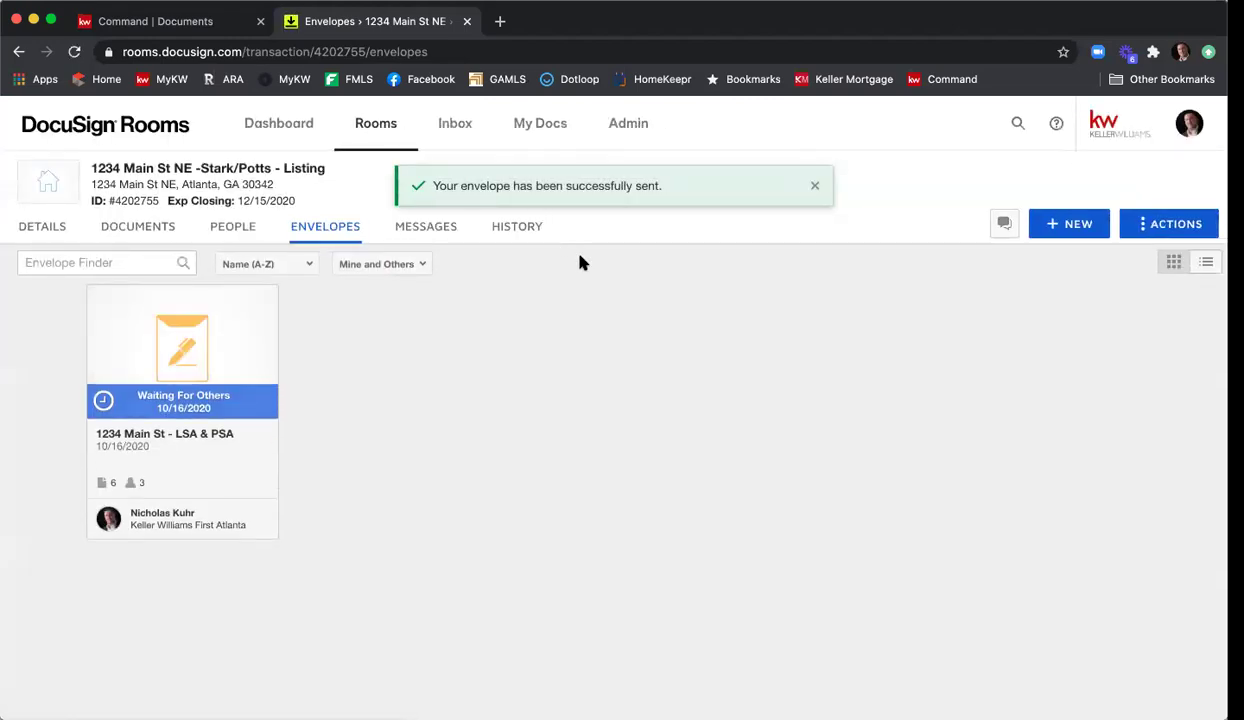
click(500, 21)
text(gmail)
key(Return)
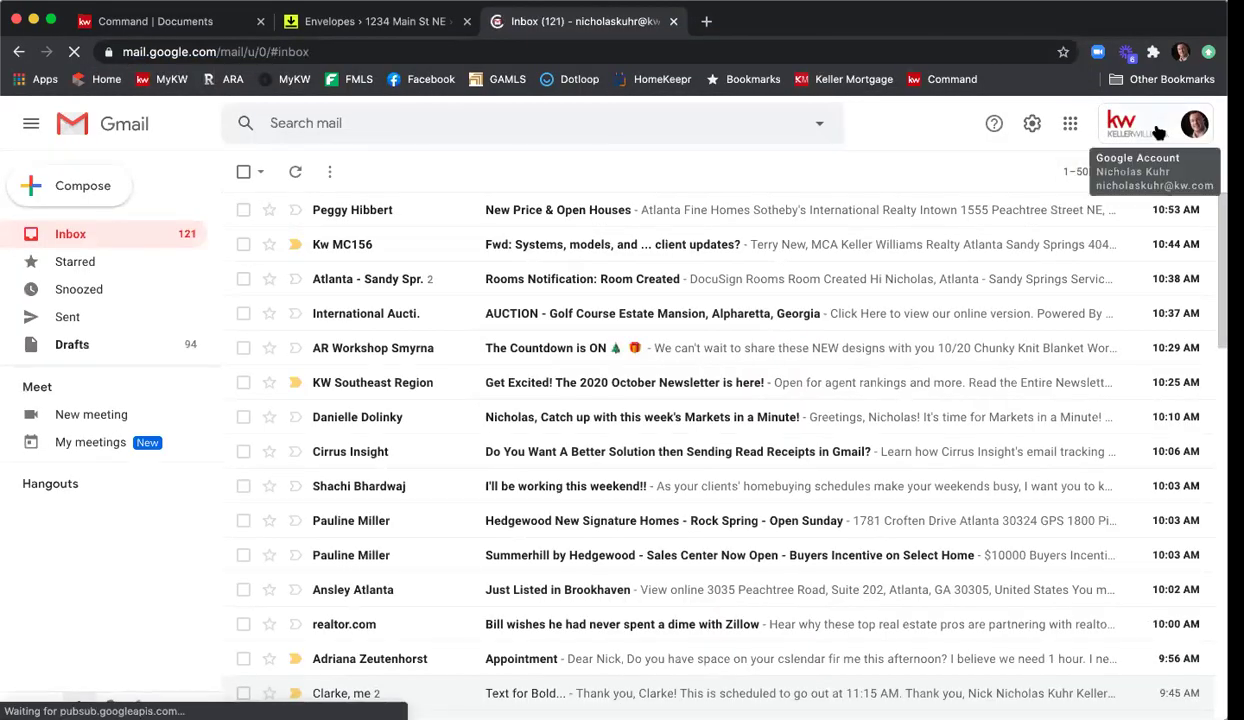
Step: Switch to the seller's test mail account, open the Please DocuSign email and review its documents
click(1194, 124)
click(1086, 459)
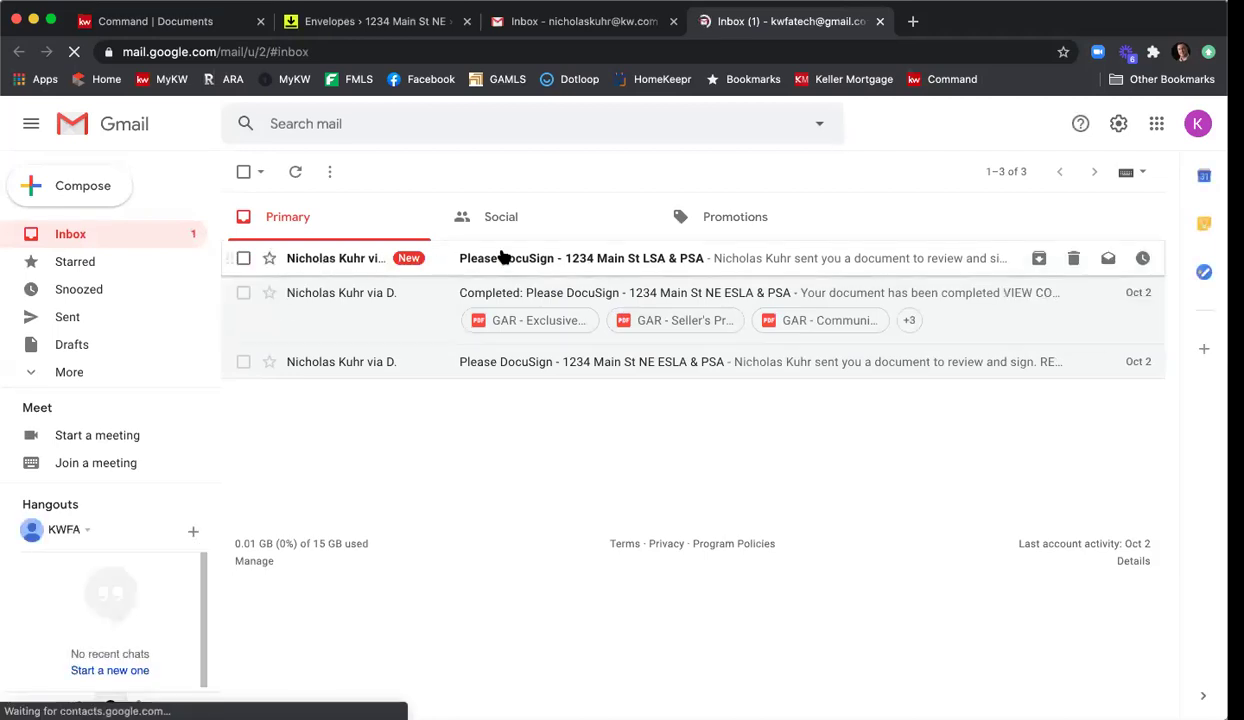
click(563, 262)
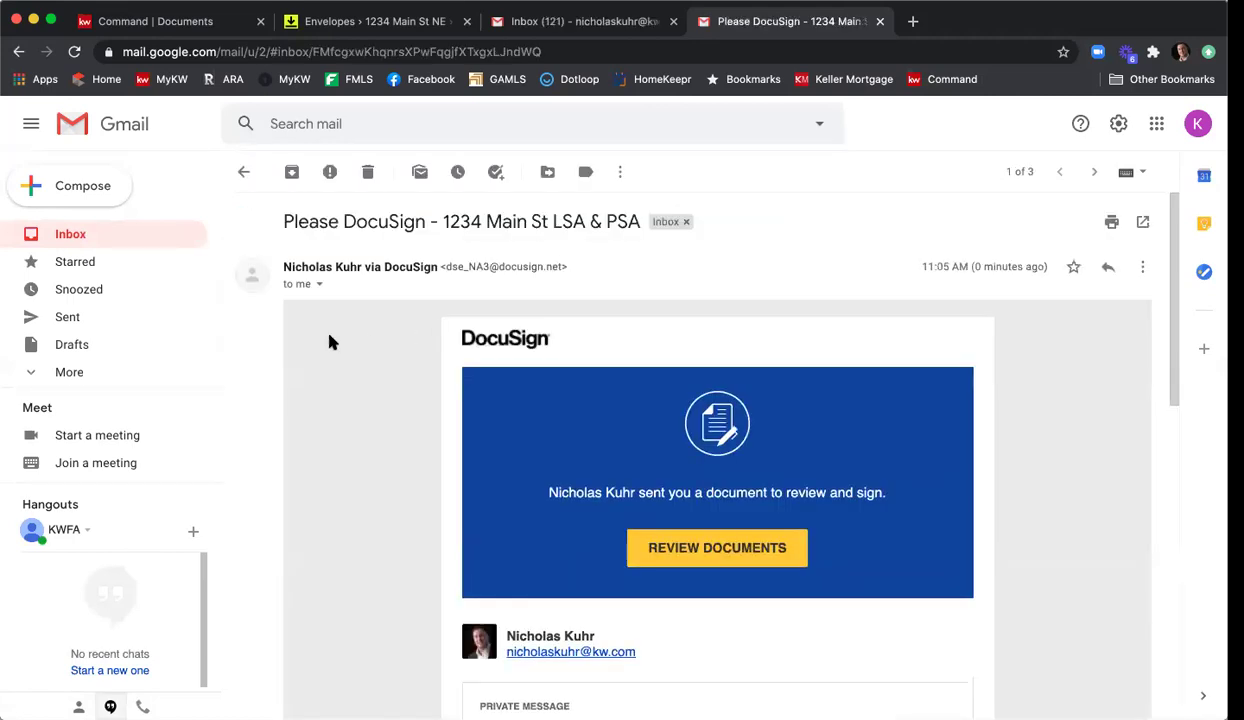
scroll(330, 342, down, 5)
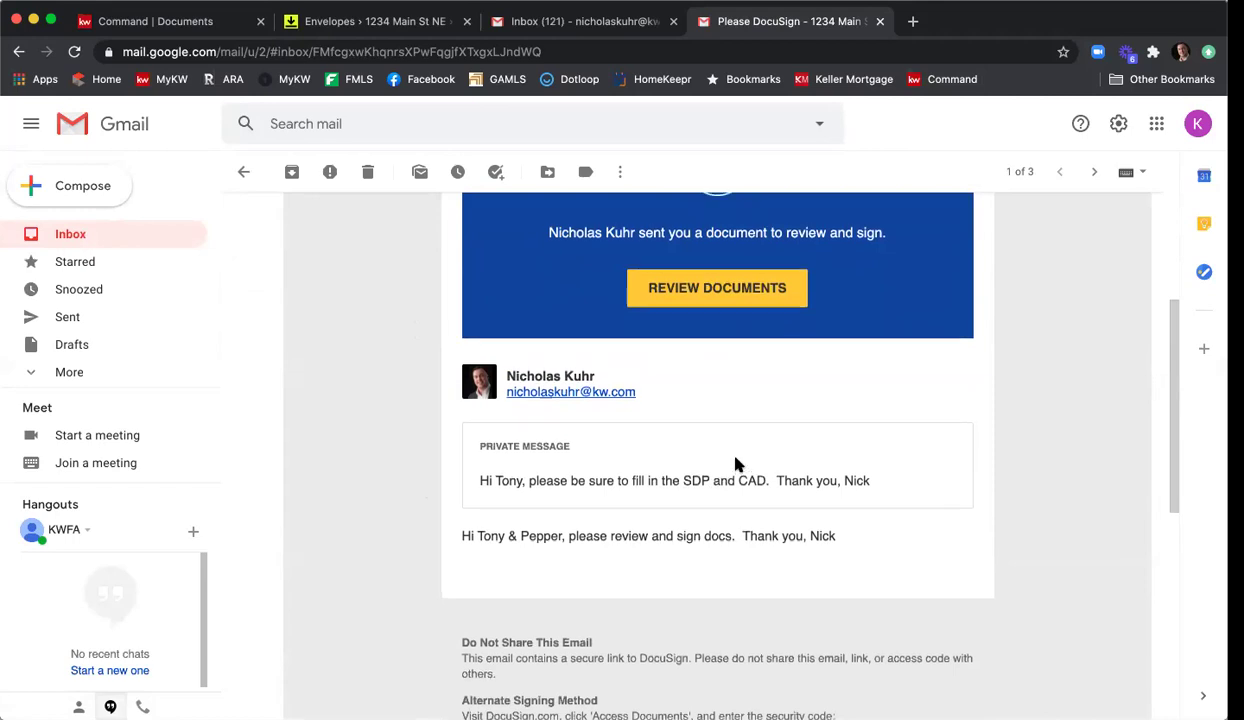
scroll(735, 462, up, 1)
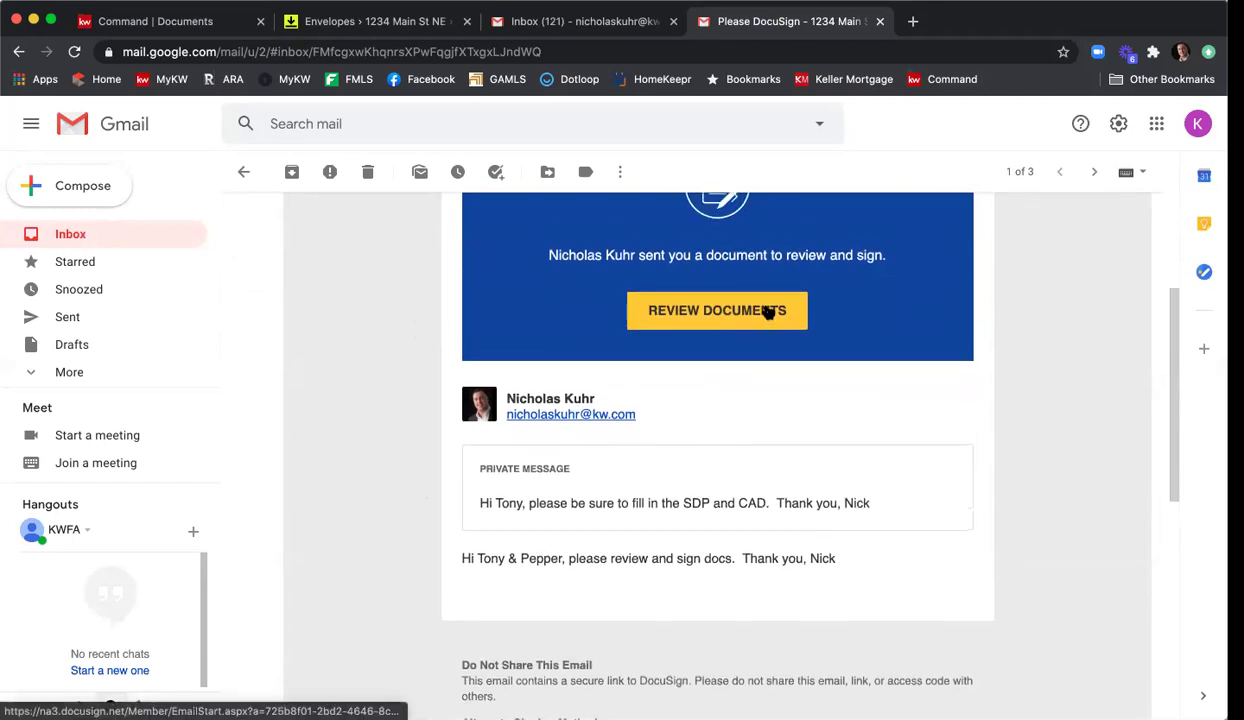
click(767, 312)
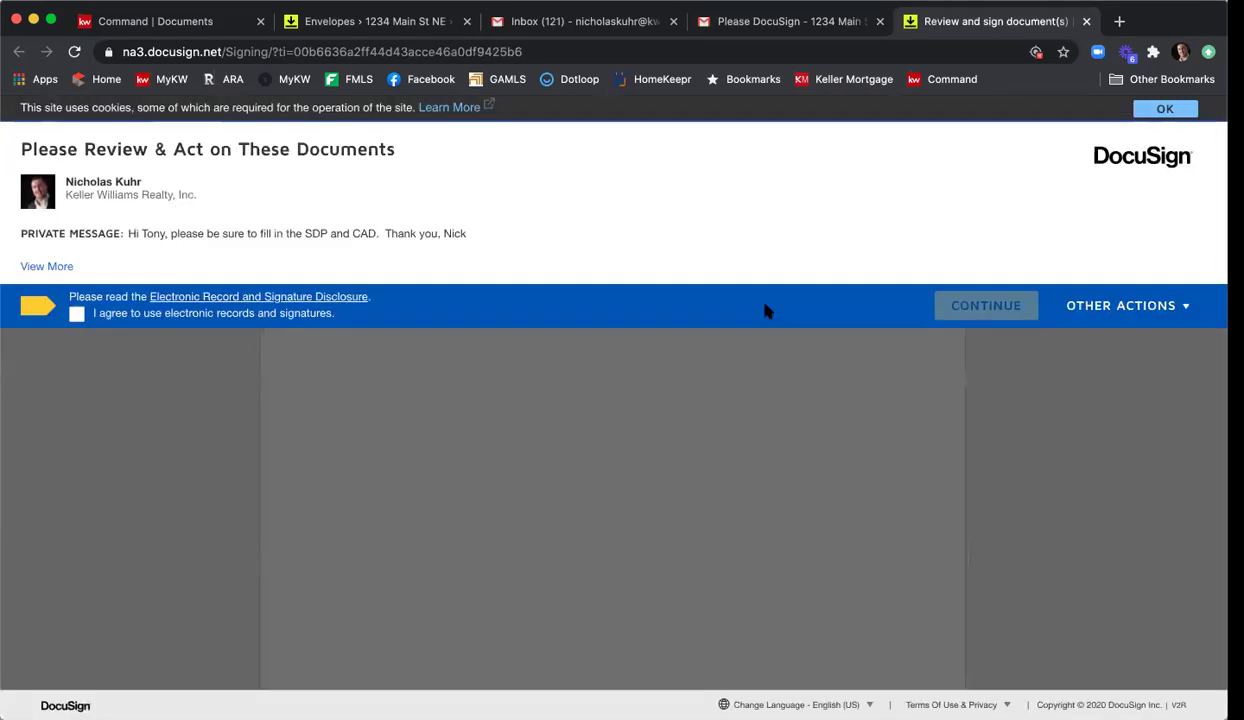
Step: Consent to electronic records, start signing, and adopt and sign the first Seller's Signature field
click(78, 314)
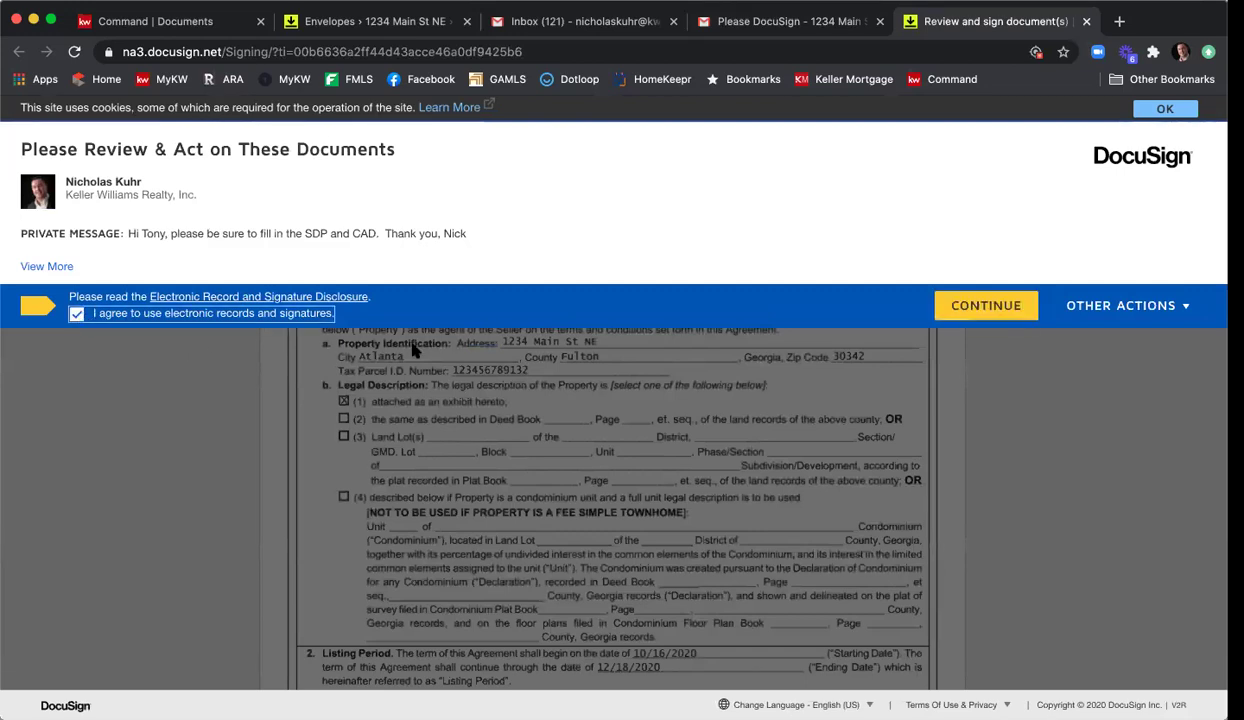
click(993, 308)
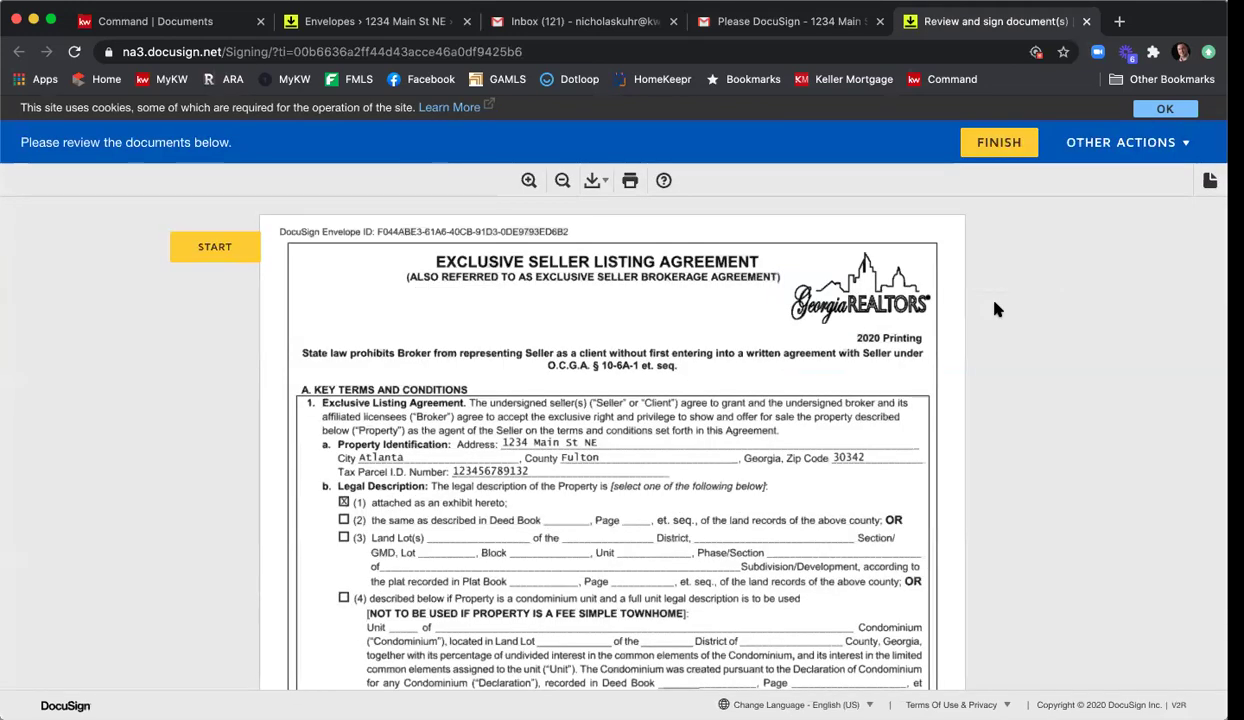
click(241, 243)
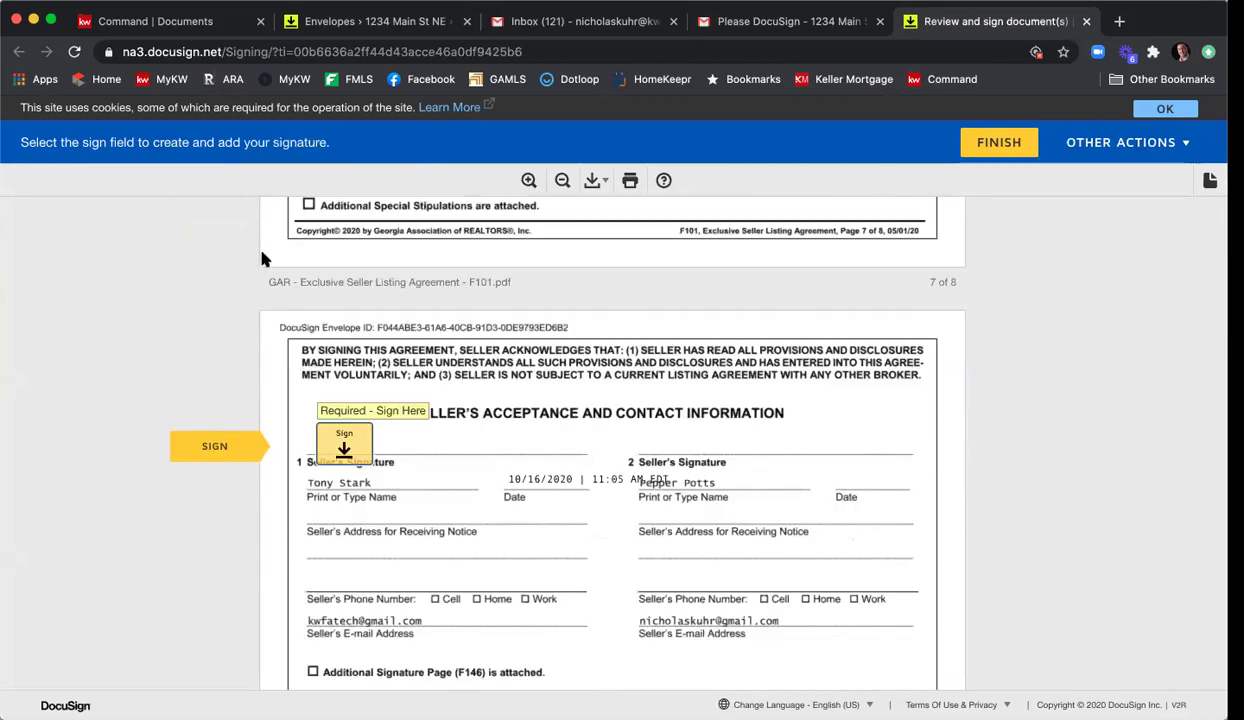
click(340, 445)
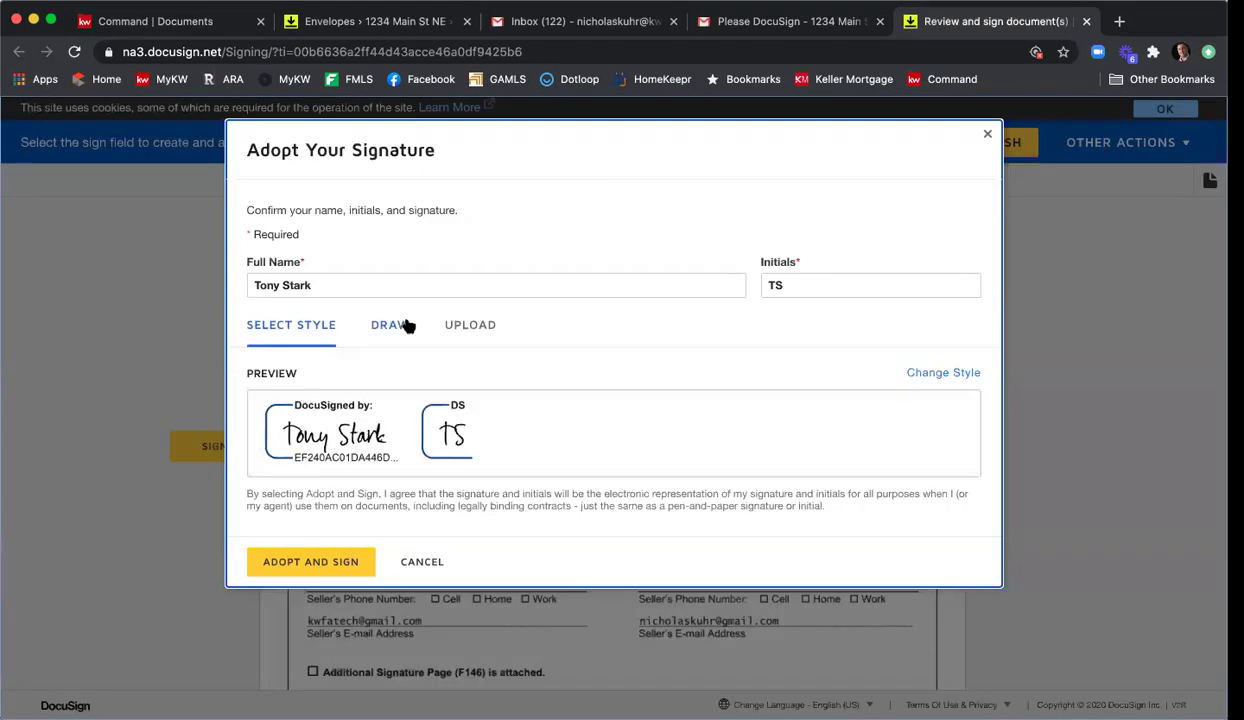
click(312, 562)
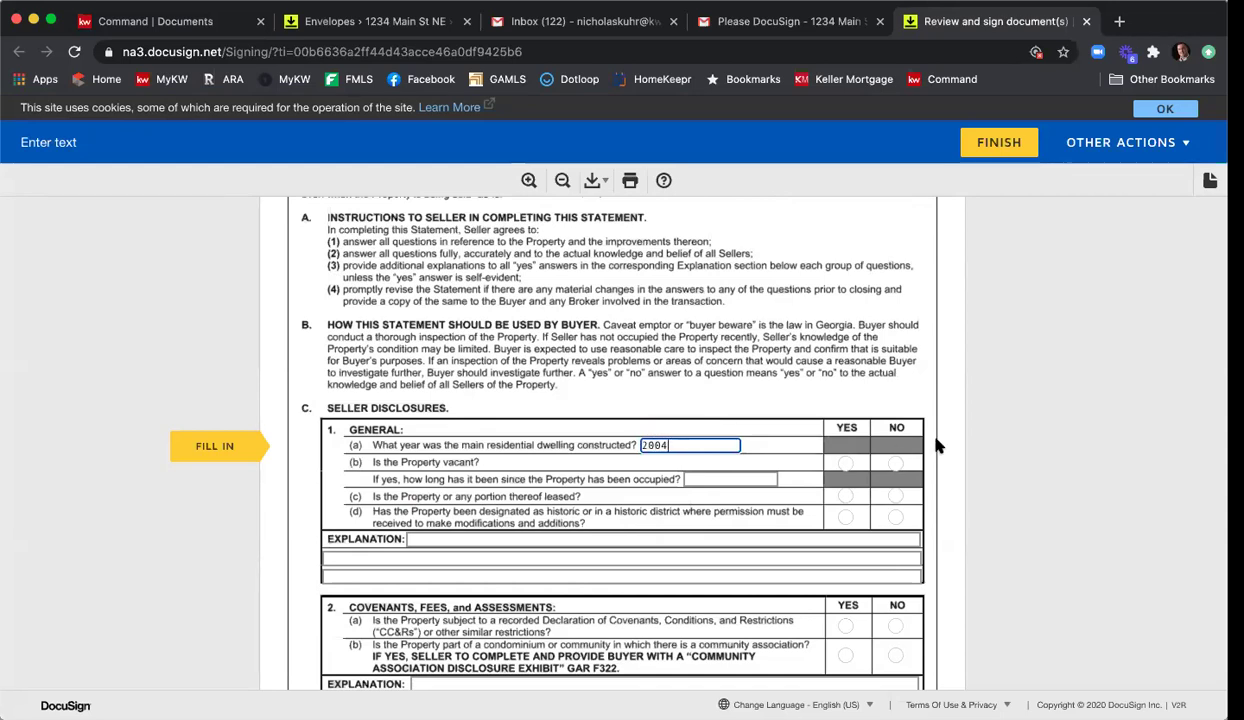
Step: Answer Yes to general questions 1(b)-1(d) and enter the explanation 'Type in here'
click(895, 495)
click(845, 496)
click(845, 517)
click(785, 538)
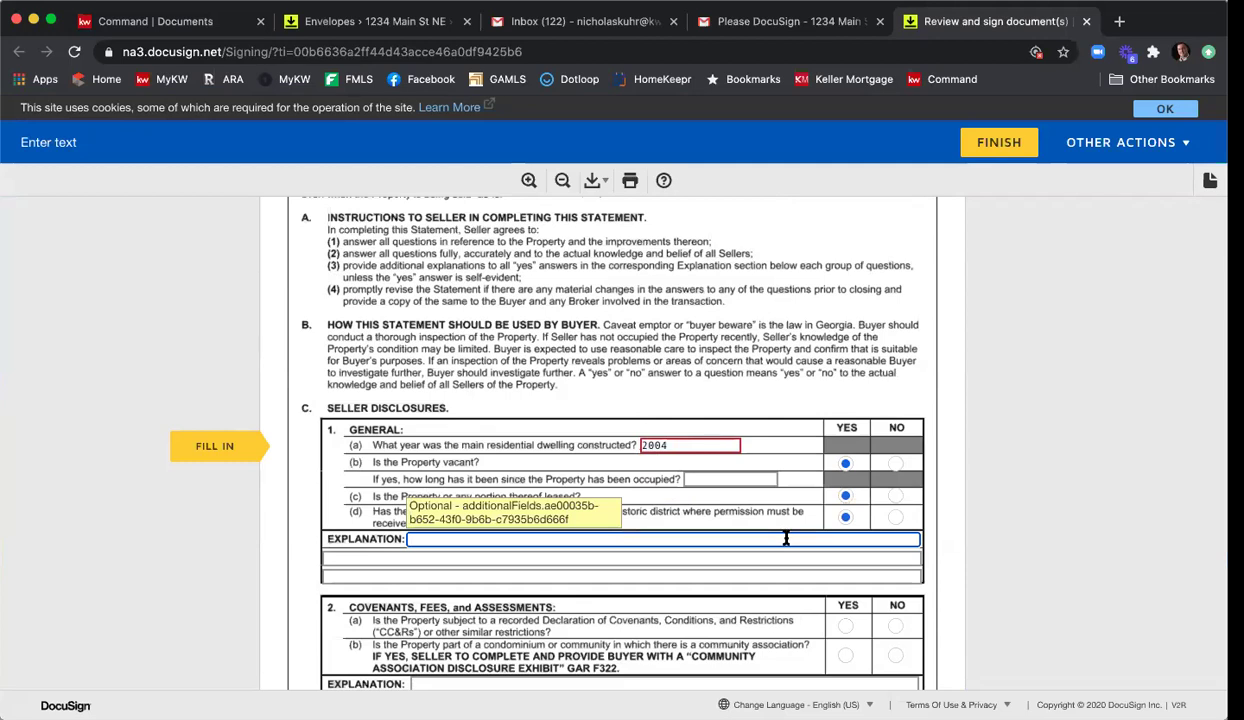
text(Type in here)
key(Tab)
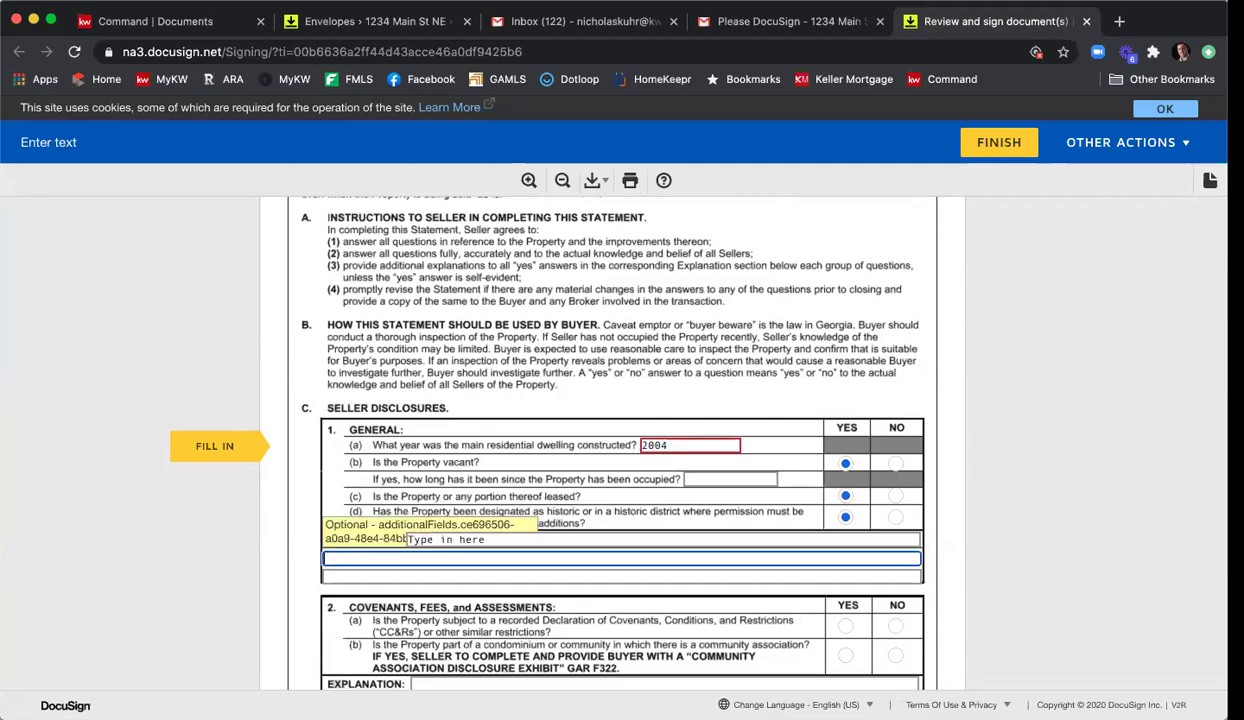
Step: Answer Yes to community association question 2(b) and No to lead-based paint
scroll(916, 578, down, 3)
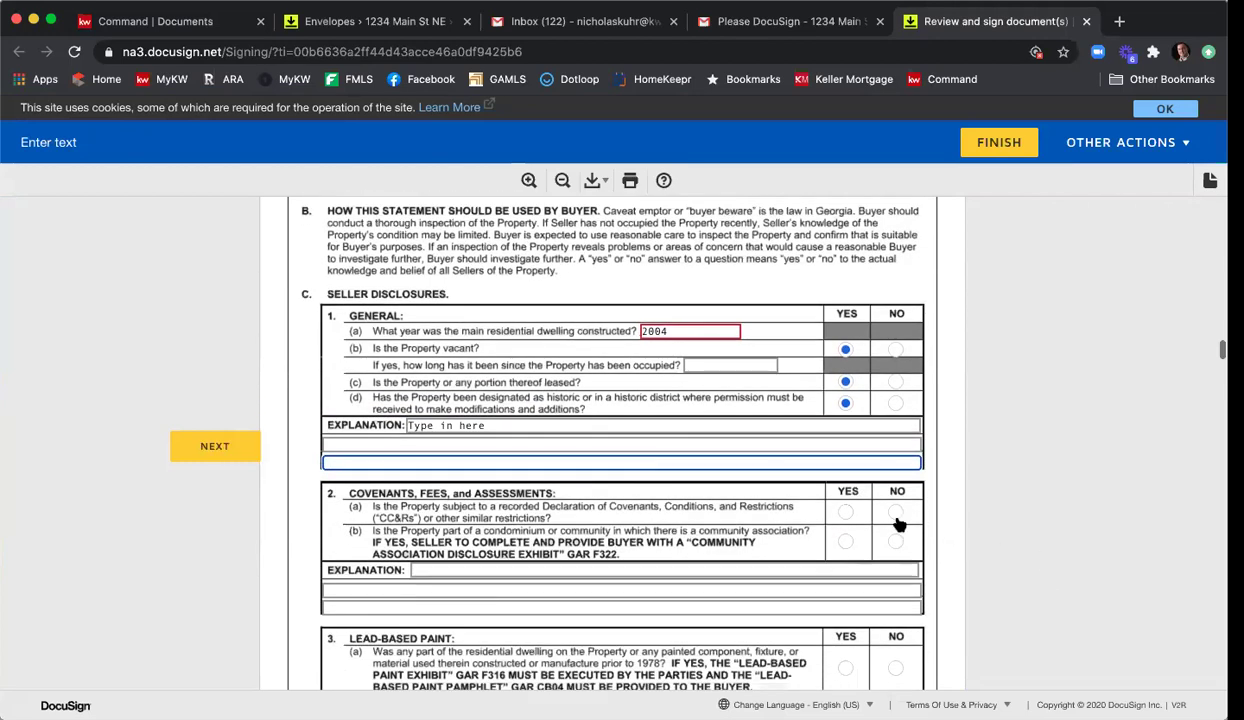
click(844, 545)
scroll(865, 545, down, 2)
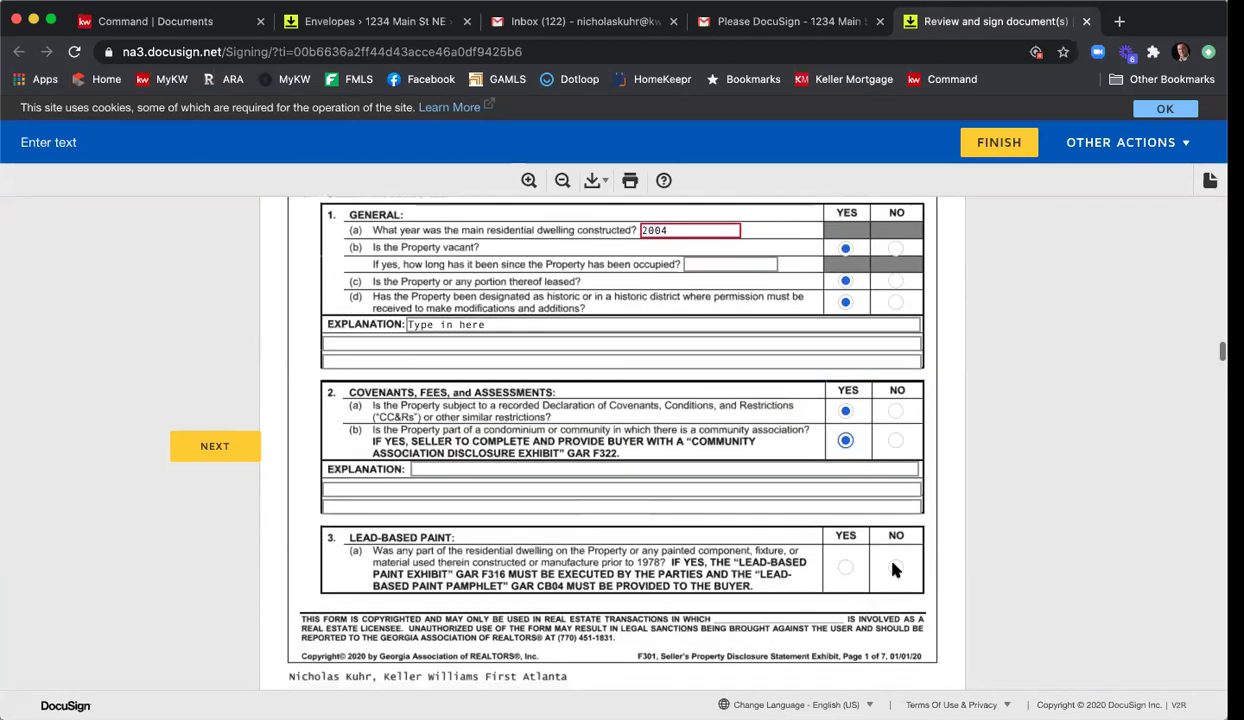
click(896, 552)
scroll(899, 558, down, 4)
Step: Answer structural questions 4(a)-4(h): Yes to a, e, f, h; No to b, c, d, g
click(855, 542)
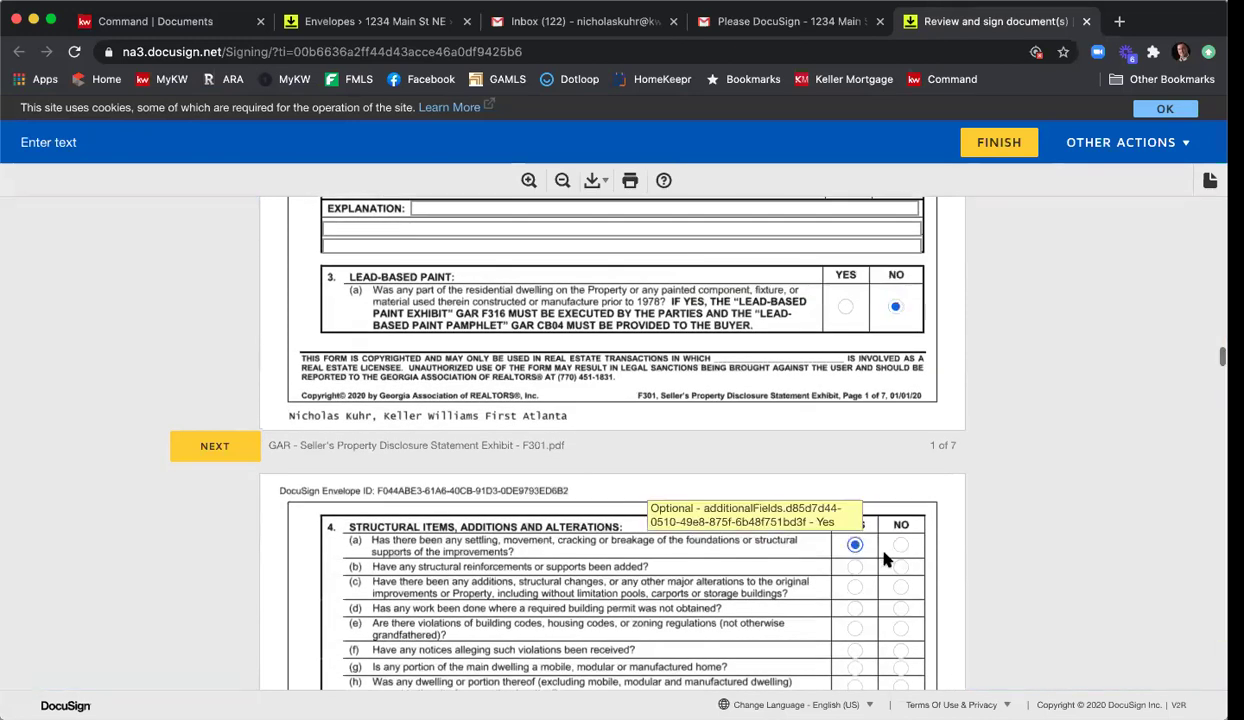
click(900, 568)
click(900, 587)
click(900, 608)
click(855, 630)
scroll(860, 630, down, 2)
click(855, 526)
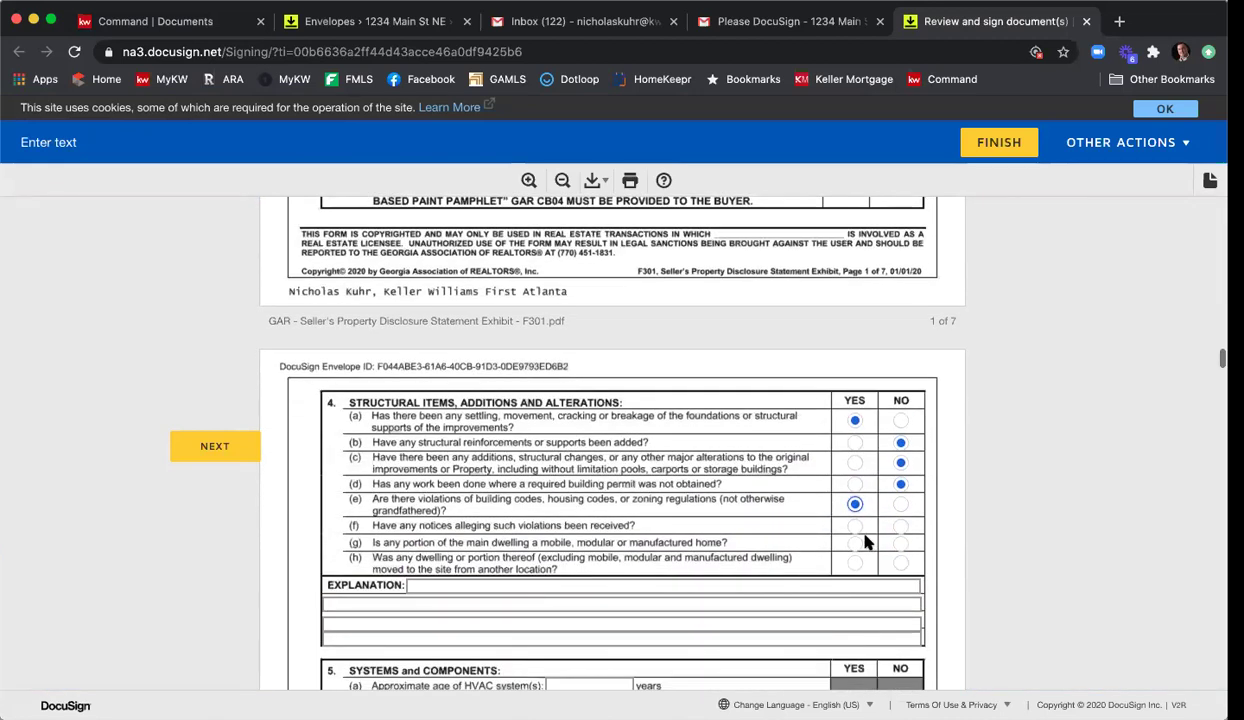
click(900, 544)
click(855, 562)
Step: Answer systems questions 5(b)-5(g): No to 5(c), Yes to the rest
scroll(857, 566, down, 3)
click(855, 503)
click(900, 522)
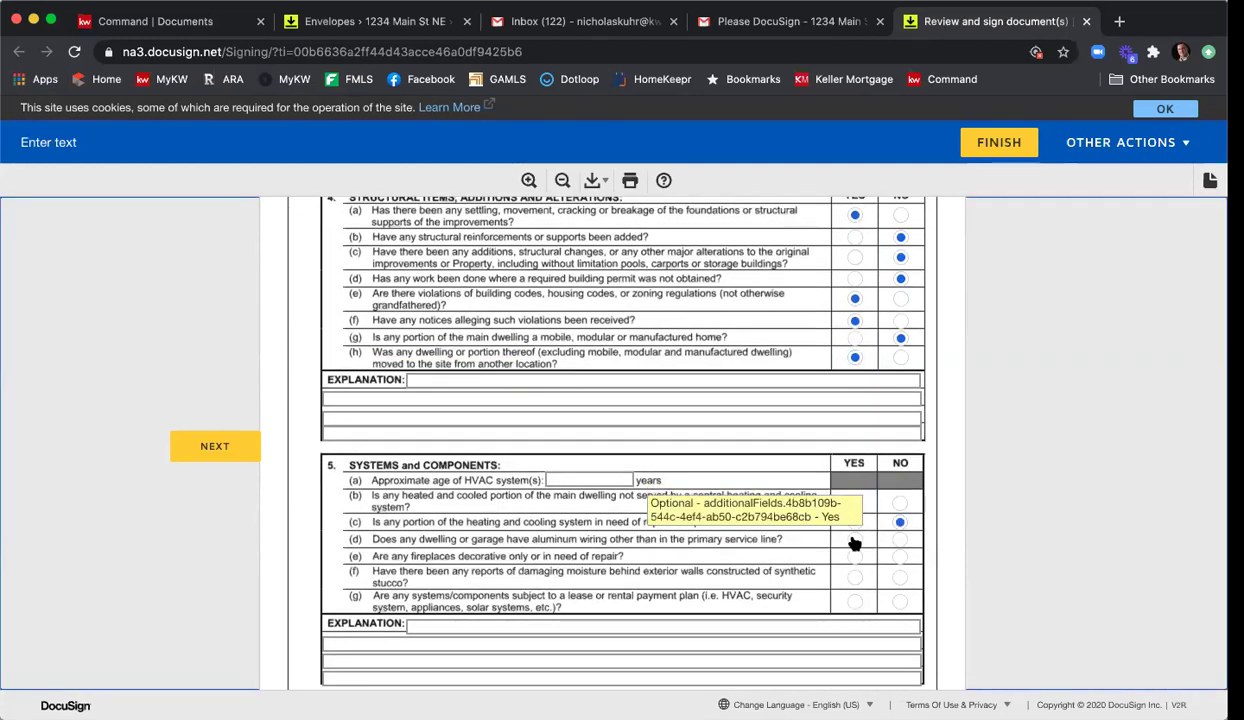
click(855, 540)
click(853, 556)
click(853, 578)
click(855, 601)
Step: Answer Yes to well water test 6(b), choose public water, and No to 6(e) and 6(f)
scroll(917, 570, down, 5)
click(843, 462)
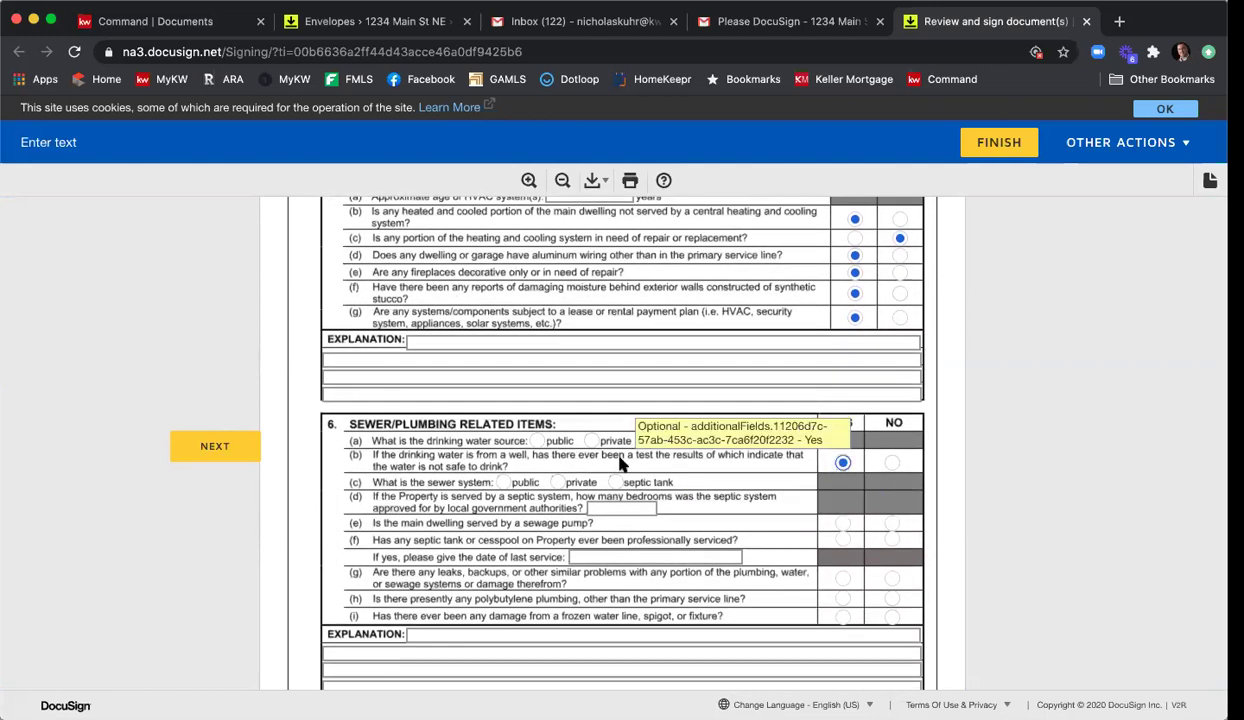
click(537, 440)
click(893, 524)
click(893, 540)
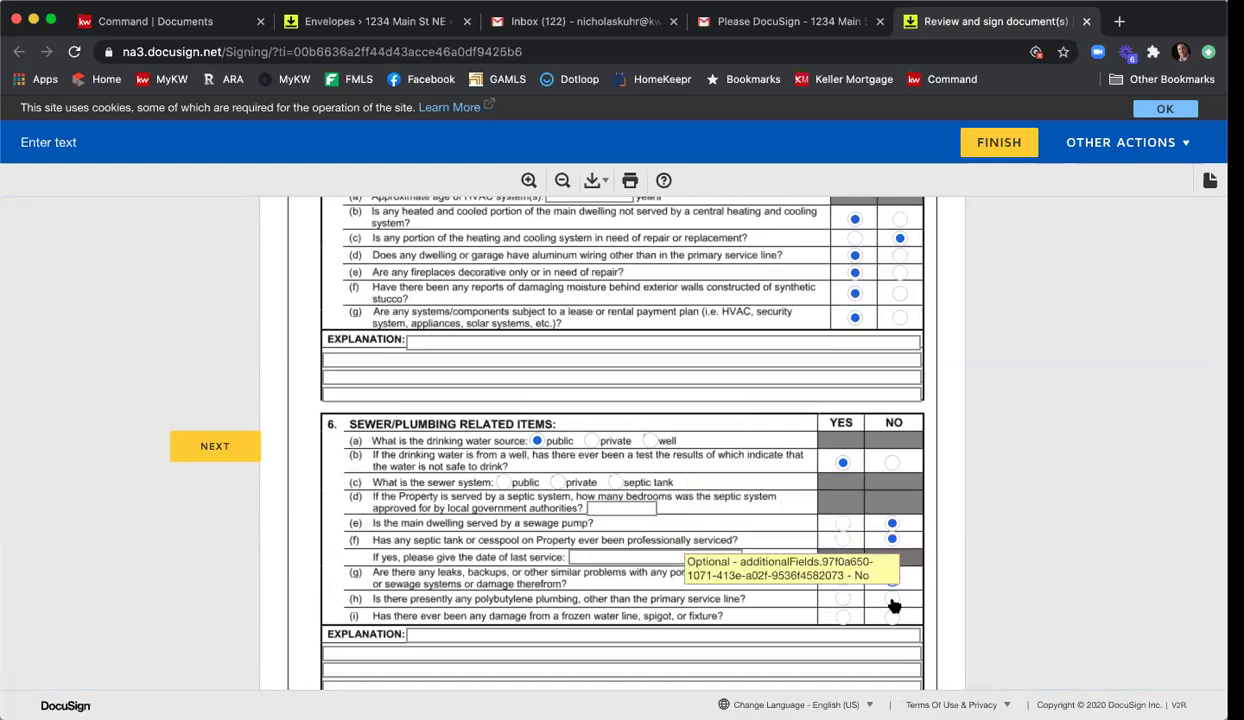
Step: Tick Washing Machine, Dishwasher, Microwave, Oven, Refrigerator/Freezer, Stove and Intercom as staying with the property
scroll(860, 456, down, 5)
scroll(888, 474, down, 10)
scroll(855, 473, down, 10)
scroll(846, 478, down, 10)
scroll(276, 370, down, 2)
scroll(289, 358, up, 1)
click(315, 379)
click(315, 404)
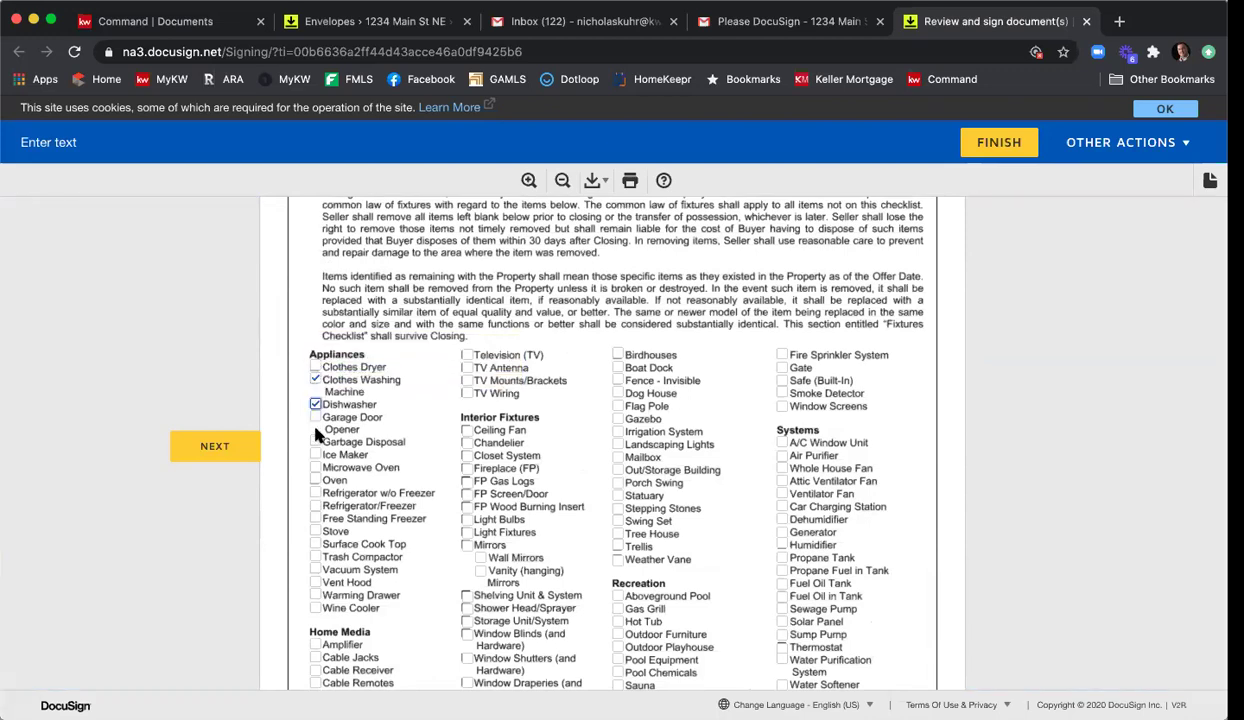
click(315, 467)
click(315, 480)
click(315, 505)
click(315, 531)
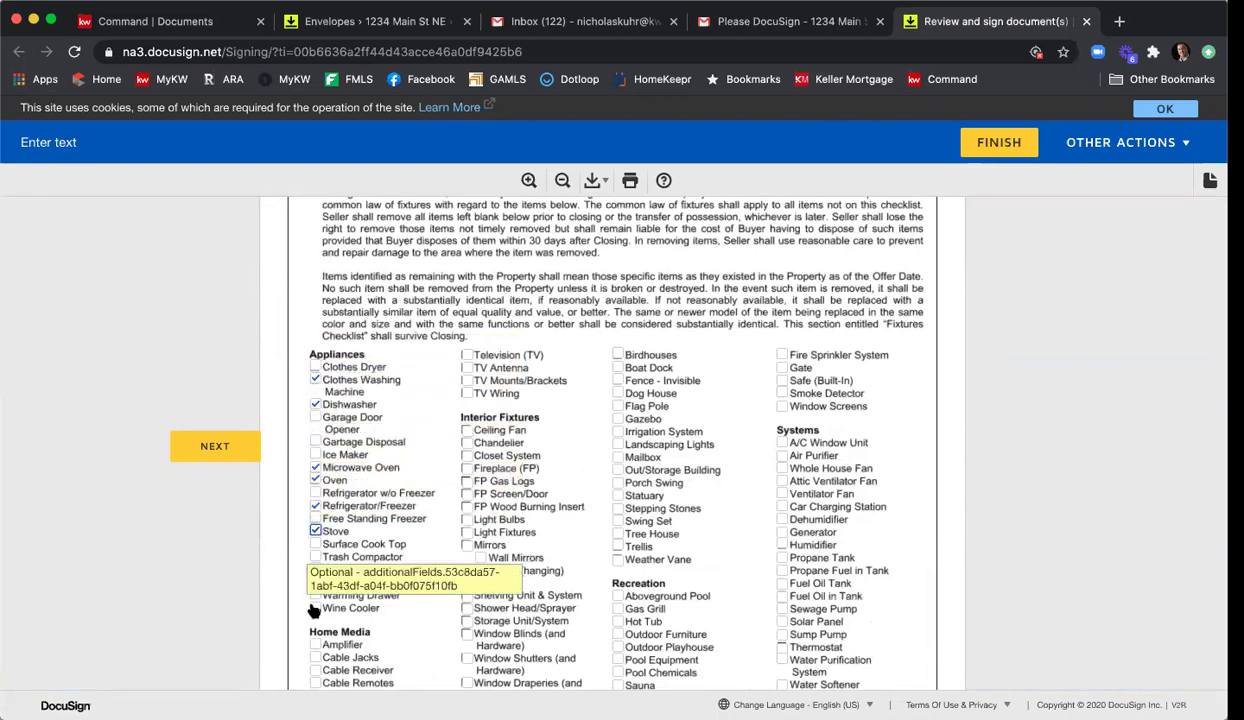
scroll(314, 611, down, 1)
click(315, 603)
Step: Tick TV Antenna, Ceiling Fan, Light Fixtures, Mirrors, Porch Swing, Statuary, Dehumidifier, Generator, Propane Tank and others
click(466, 276)
click(466, 338)
click(466, 440)
click(466, 414)
click(466, 453)
click(617, 340)
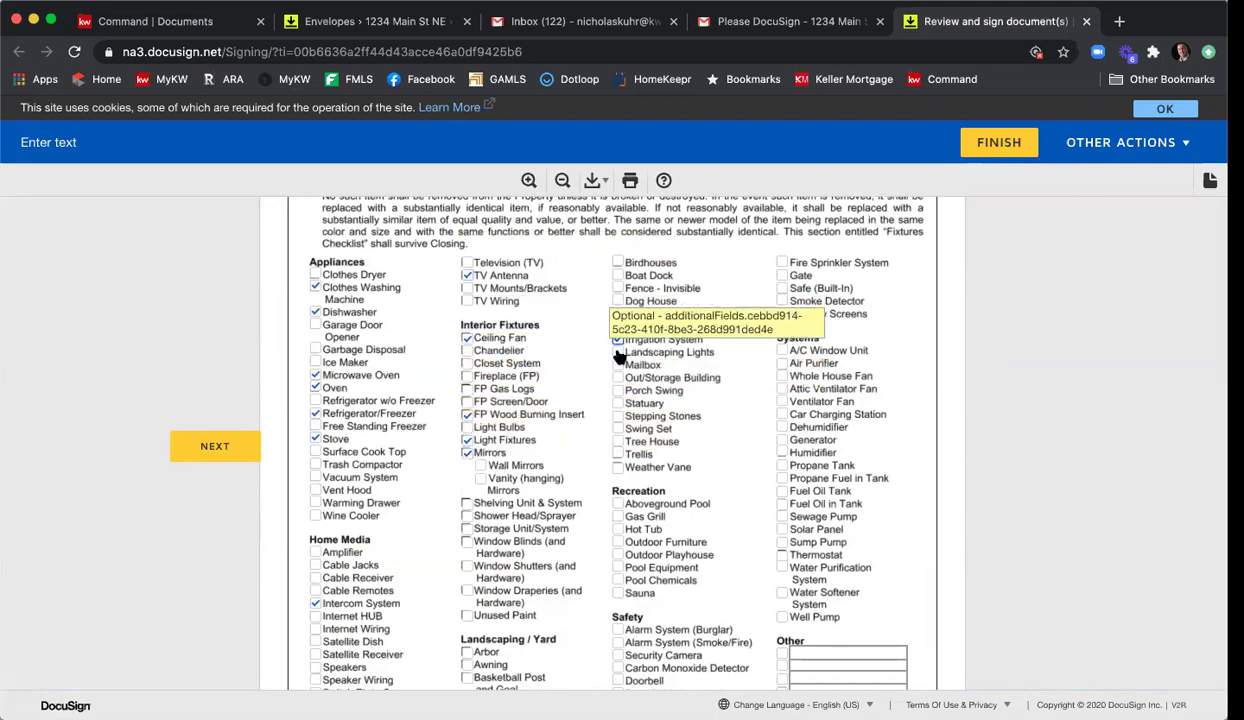
click(617, 352)
click(617, 390)
click(617, 403)
click(781, 388)
click(781, 401)
click(781, 427)
click(781, 440)
click(781, 465)
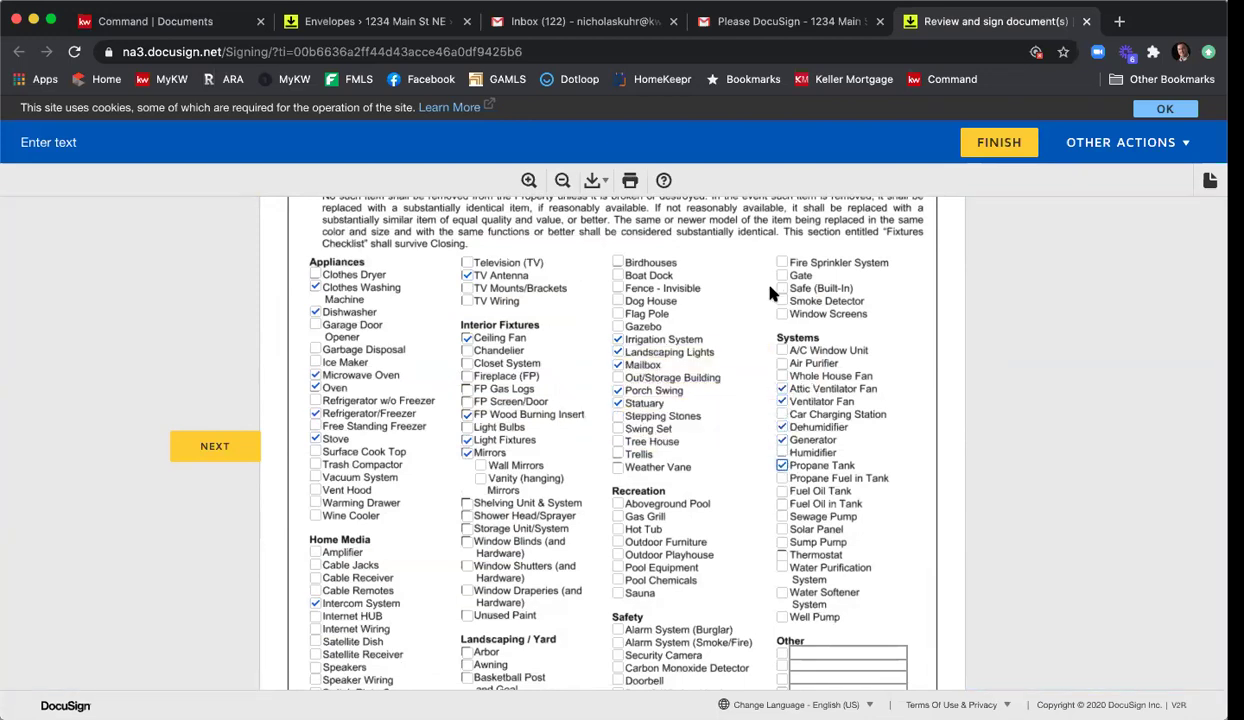
scroll(770, 292, down, 15)
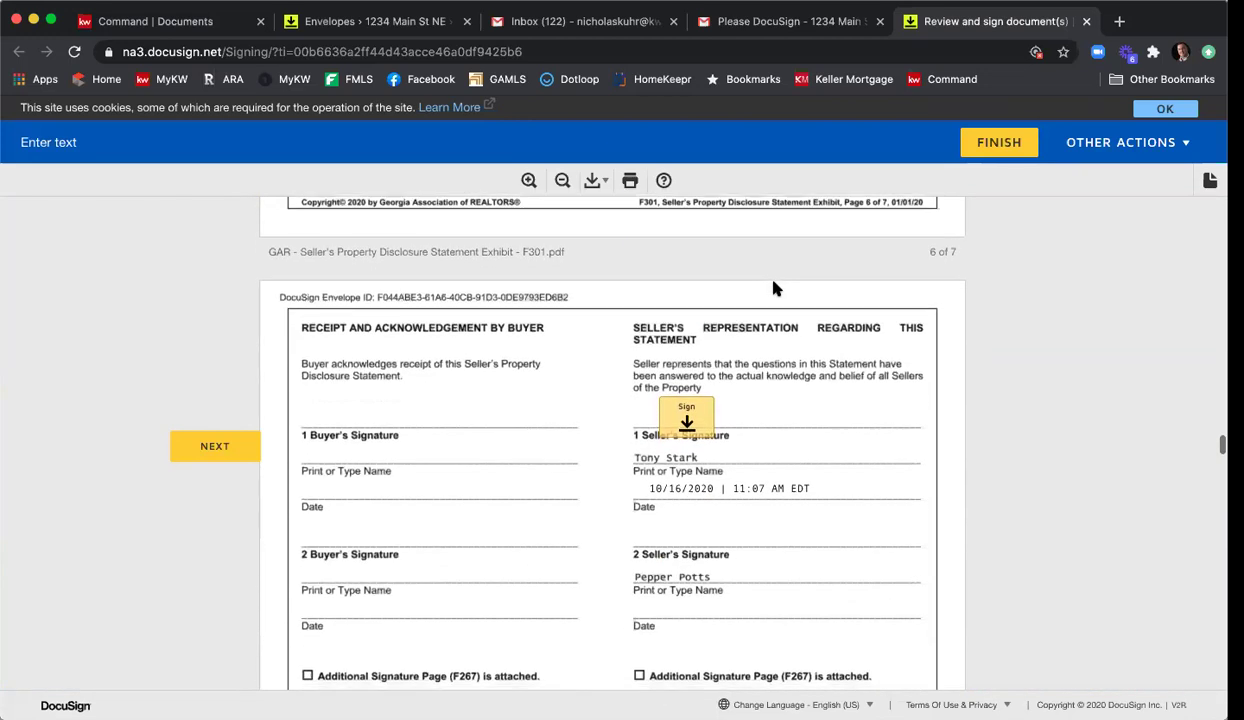
scroll(773, 289, down, 3)
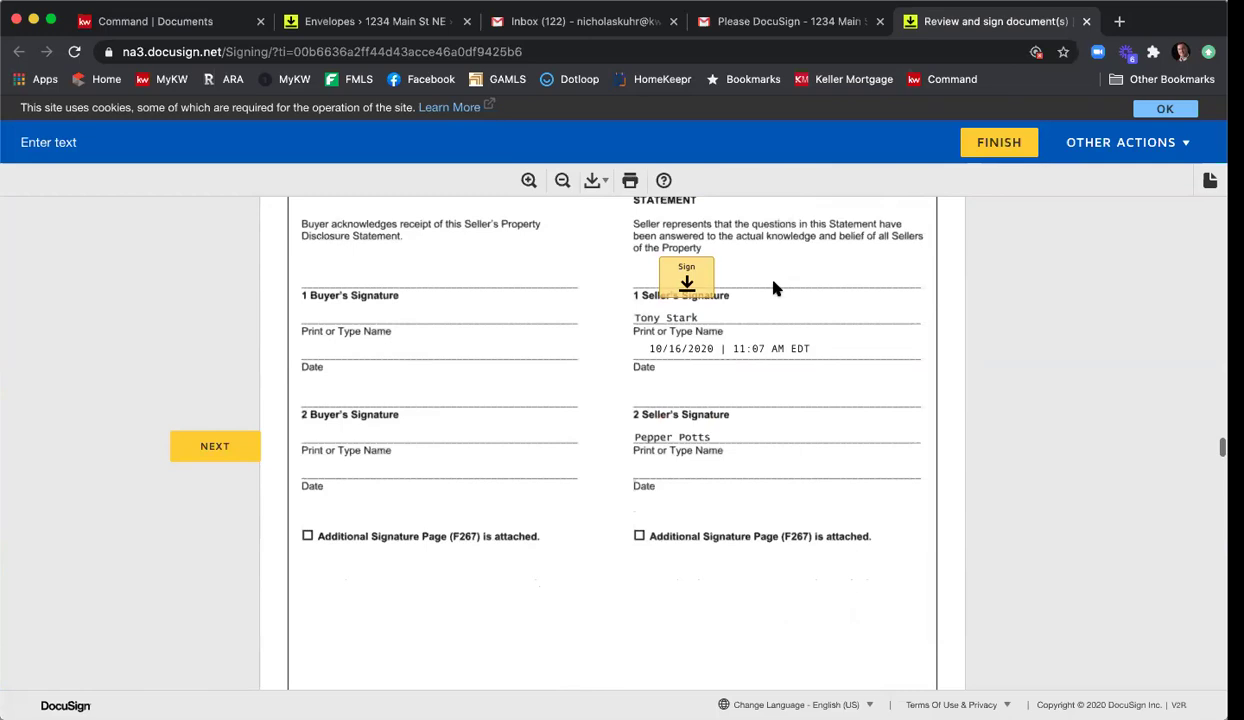
Step: Sign the disclosure receipt and mark mandatory HOA membership with a $1000 assessment in 2 installments
click(683, 280)
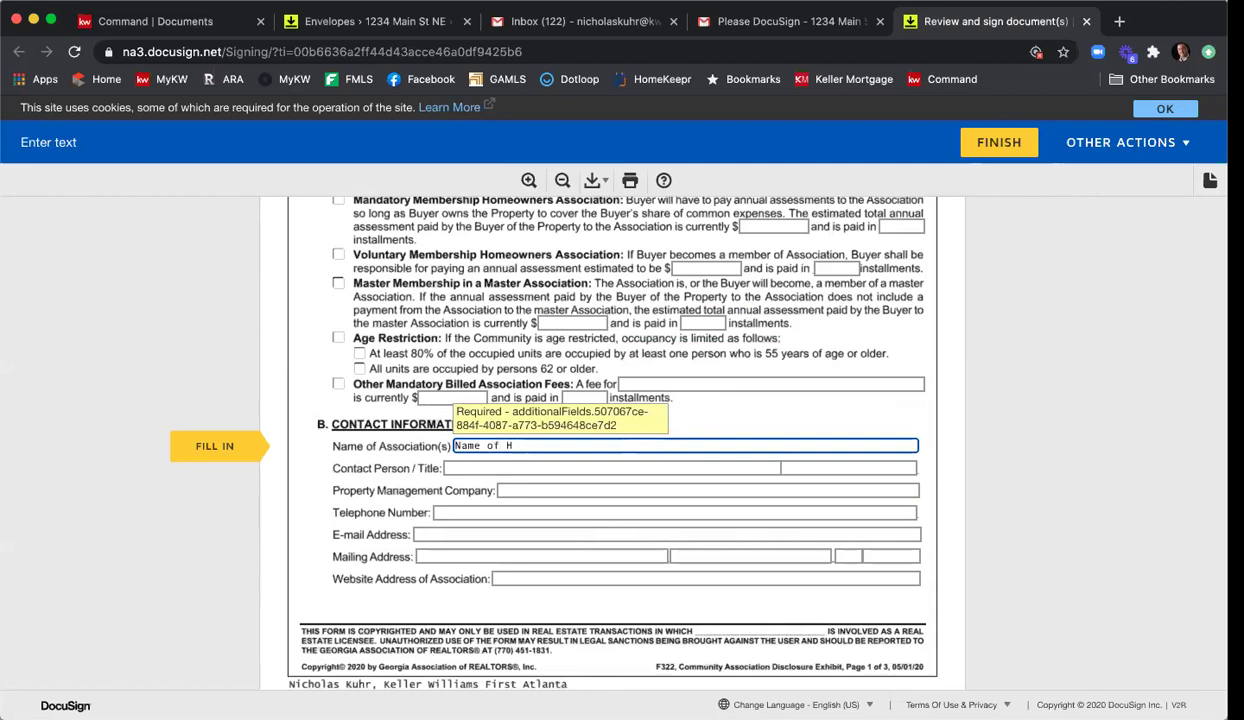
scroll(475, 436, up, 3)
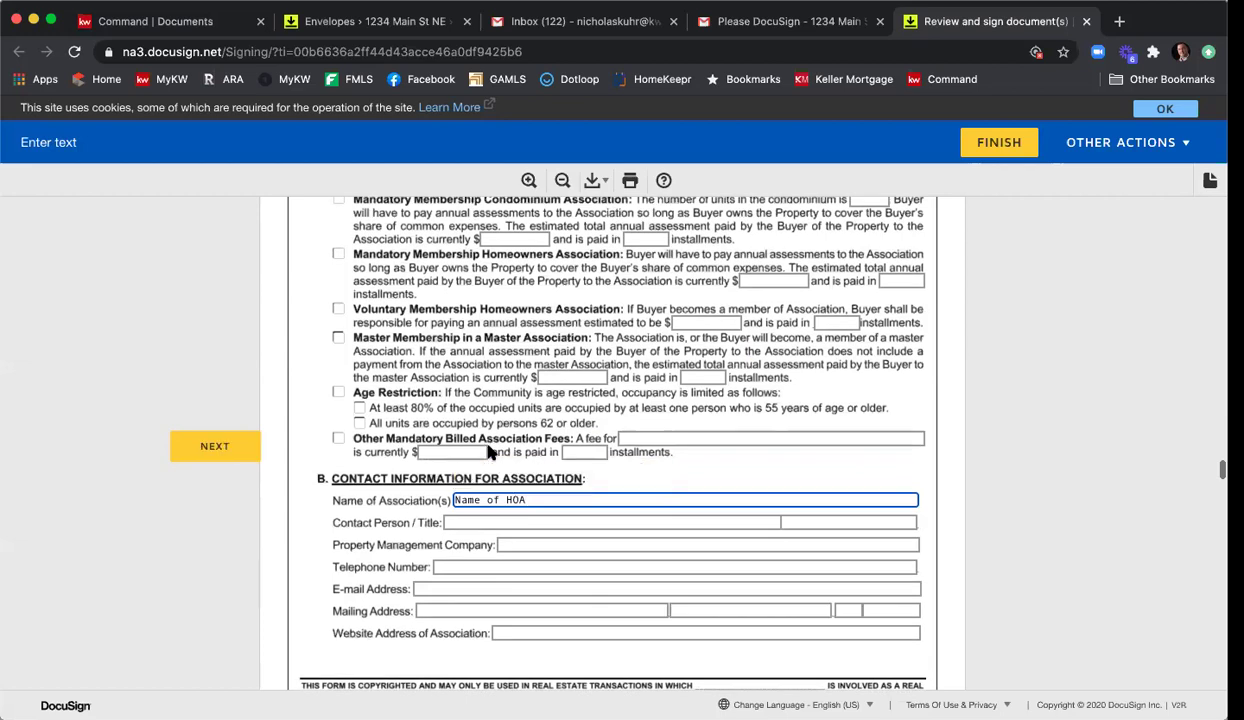
click(338, 303)
click(770, 330)
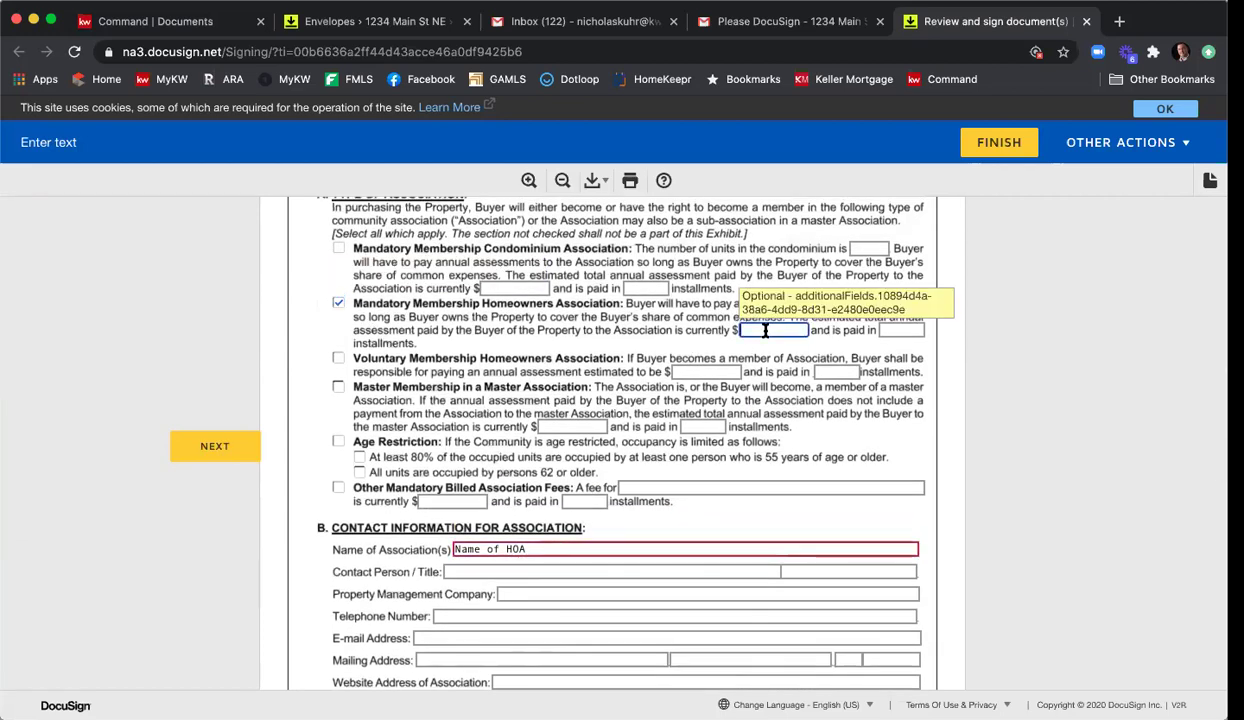
text(1000)
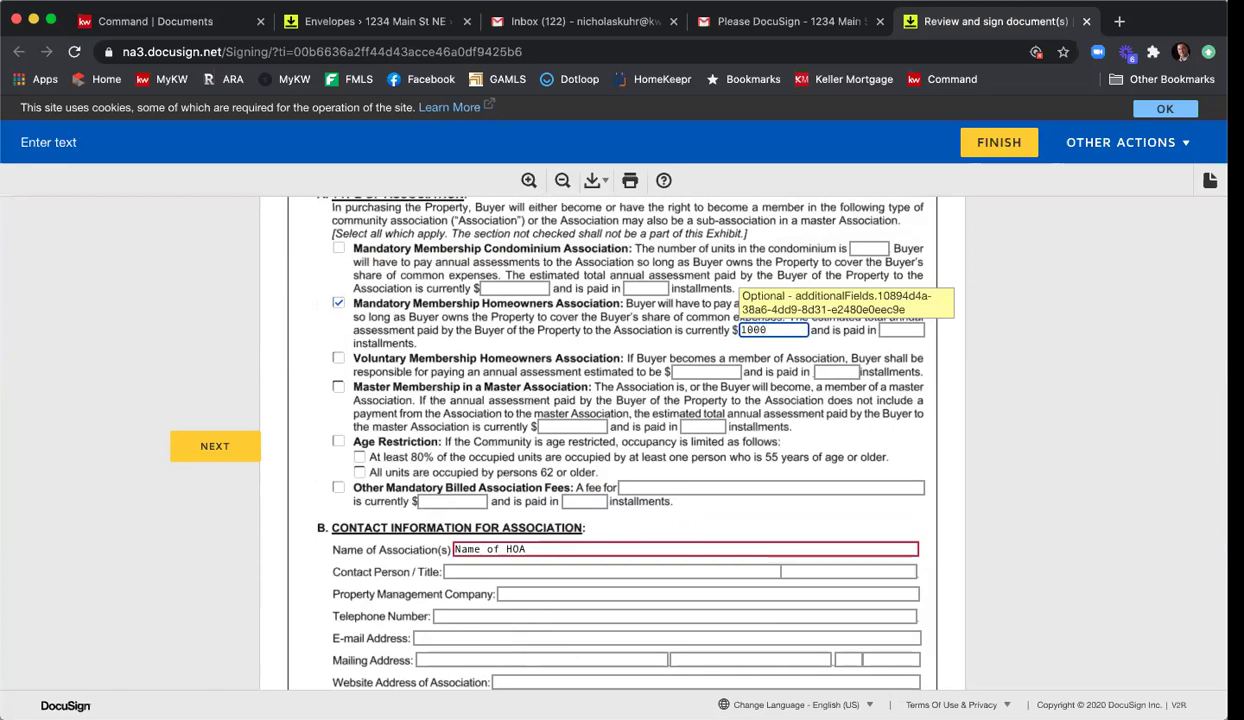
click(901, 330)
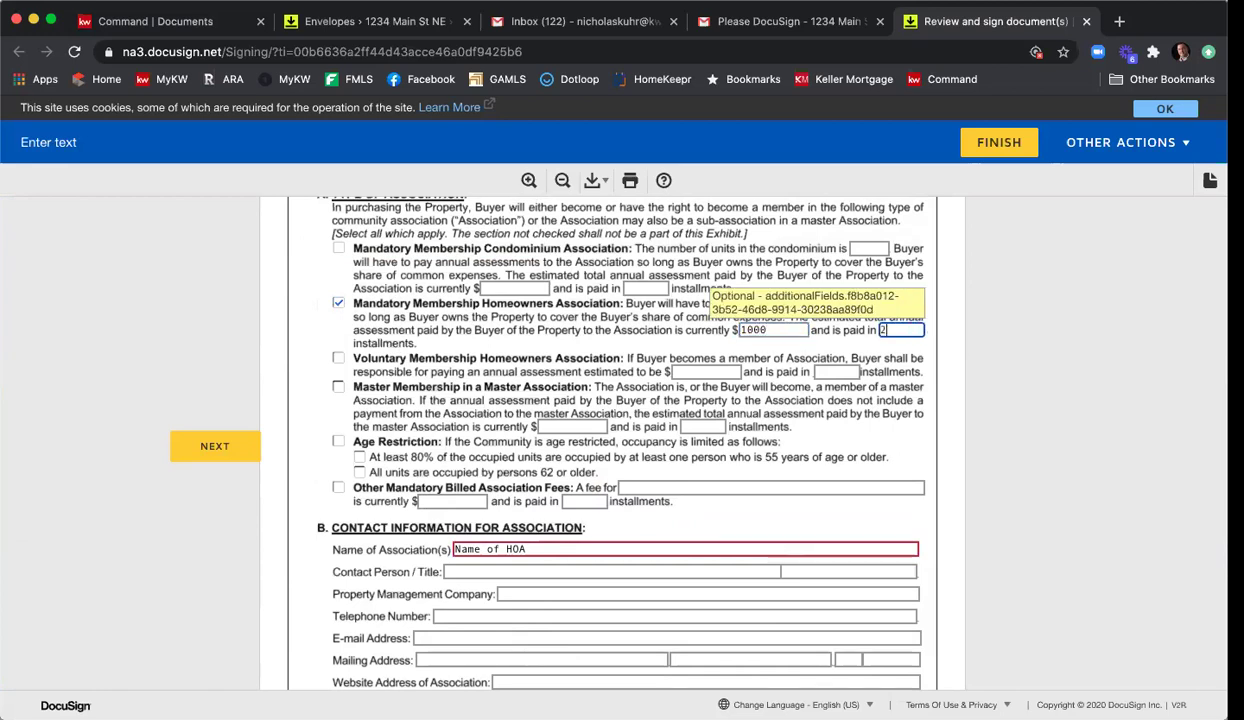
text(2)
Step: Set the $100 transfer fee cap, state no special assessment is owed, tick Pool, and add seller initials
scroll(731, 310, down, 15)
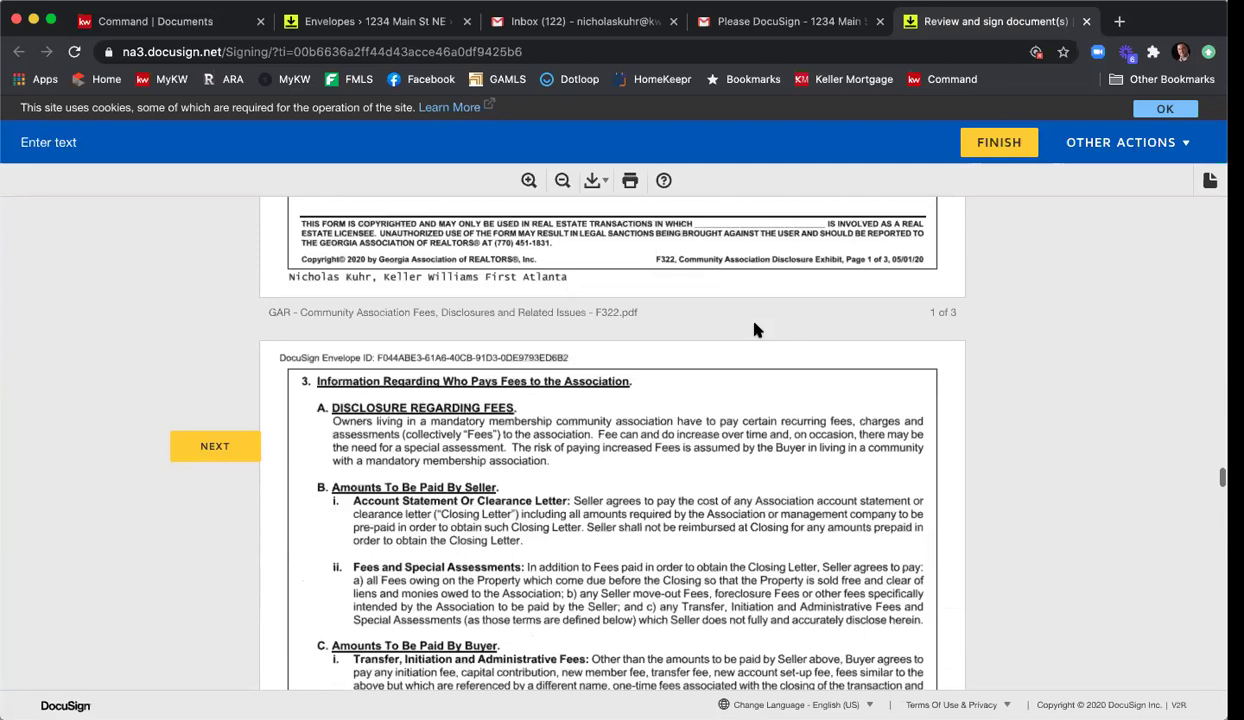
scroll(755, 330, down, 2)
click(684, 410)
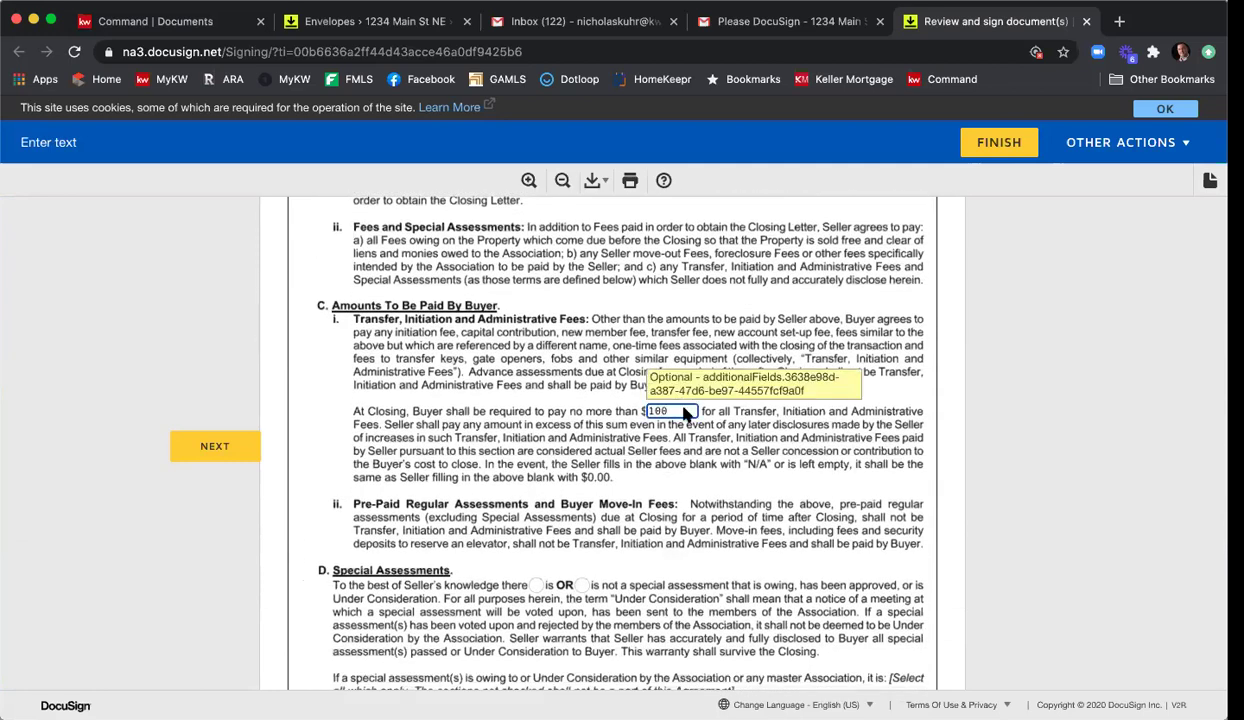
scroll(684, 412, down, 3)
click(581, 487)
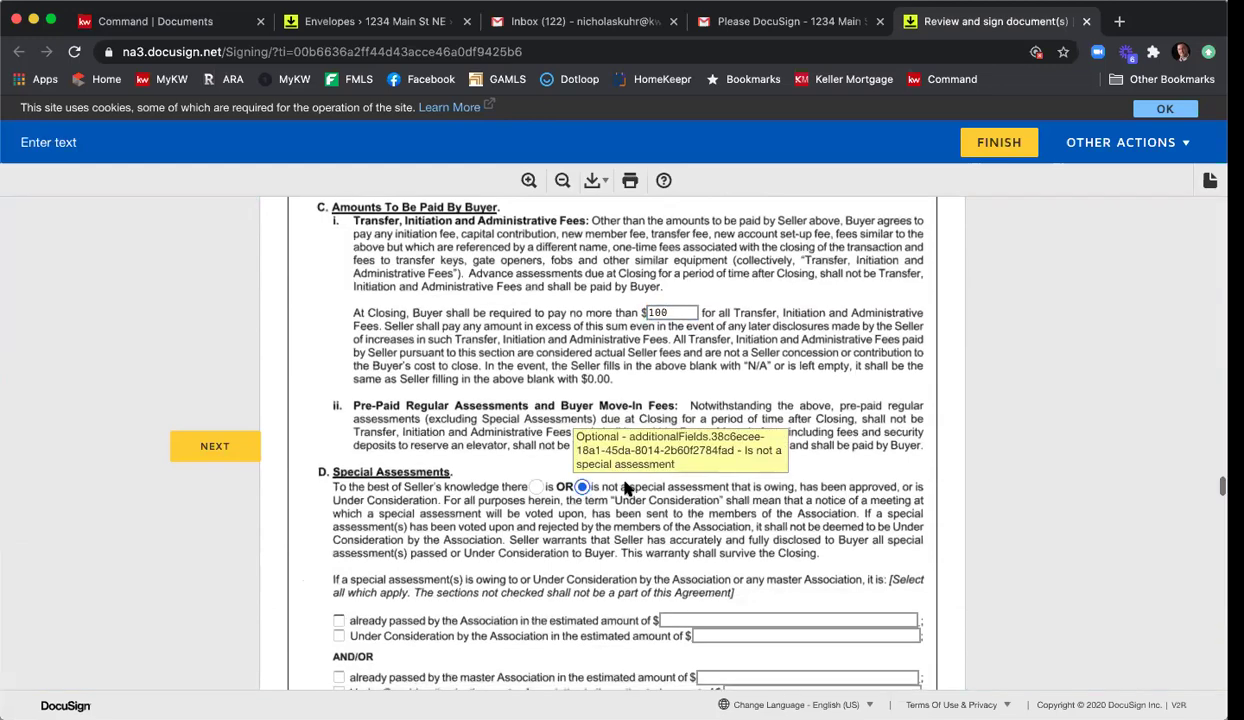
scroll(692, 432, down, 5)
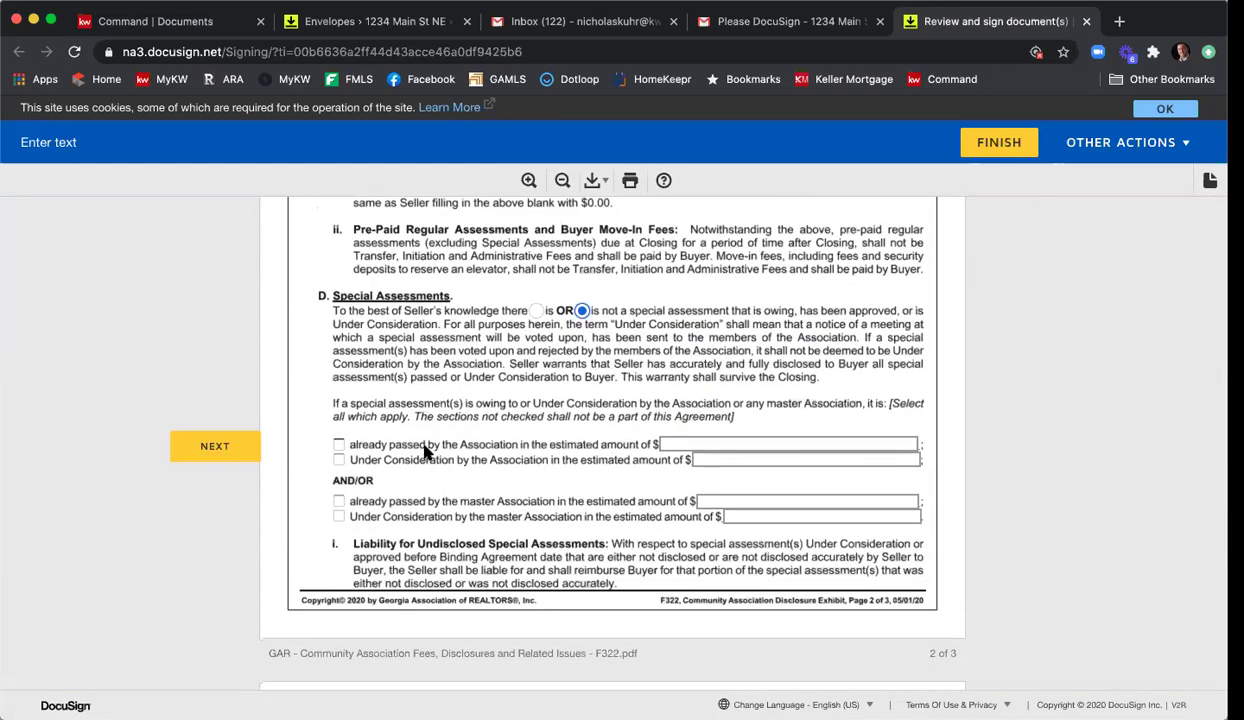
scroll(424, 452, down, 20)
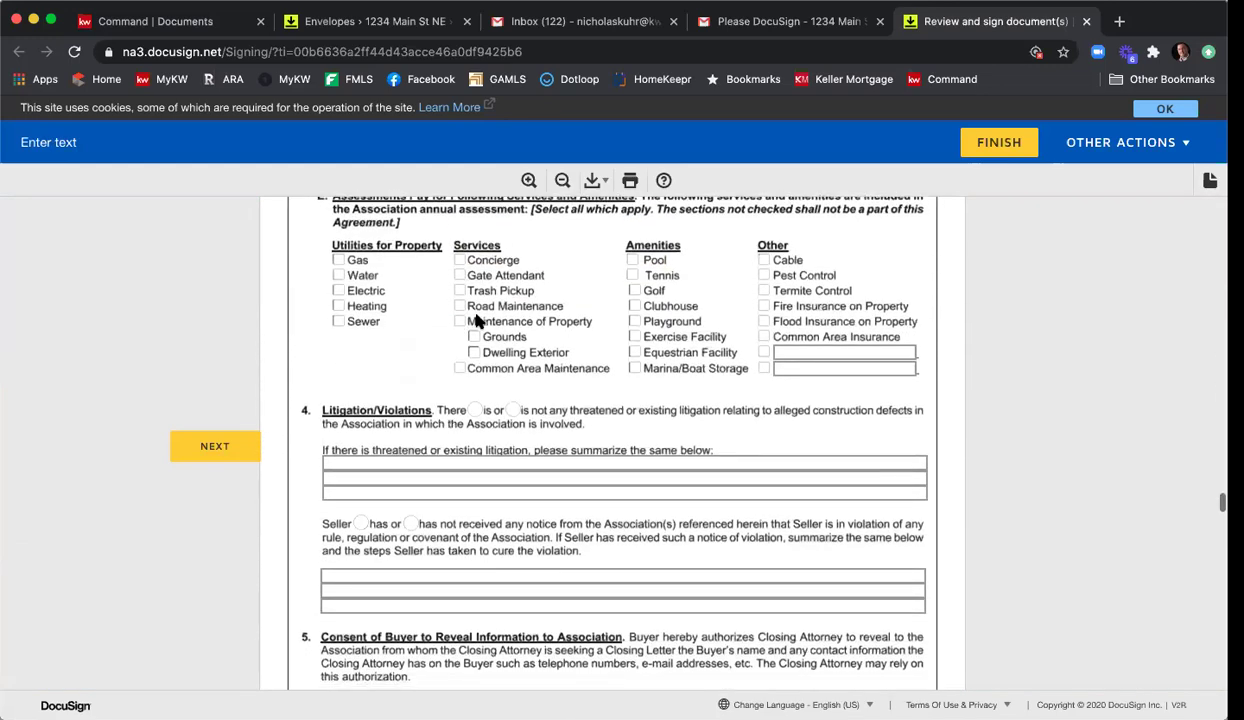
click(632, 260)
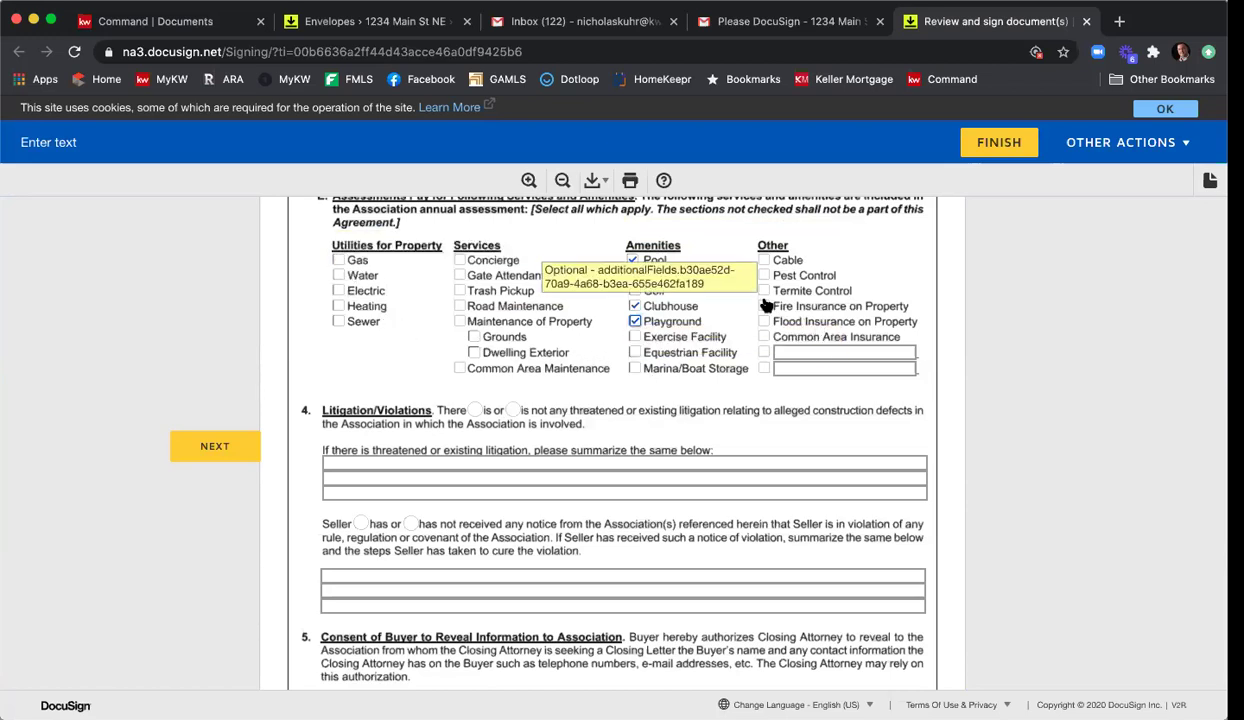
scroll(735, 330, down, 2)
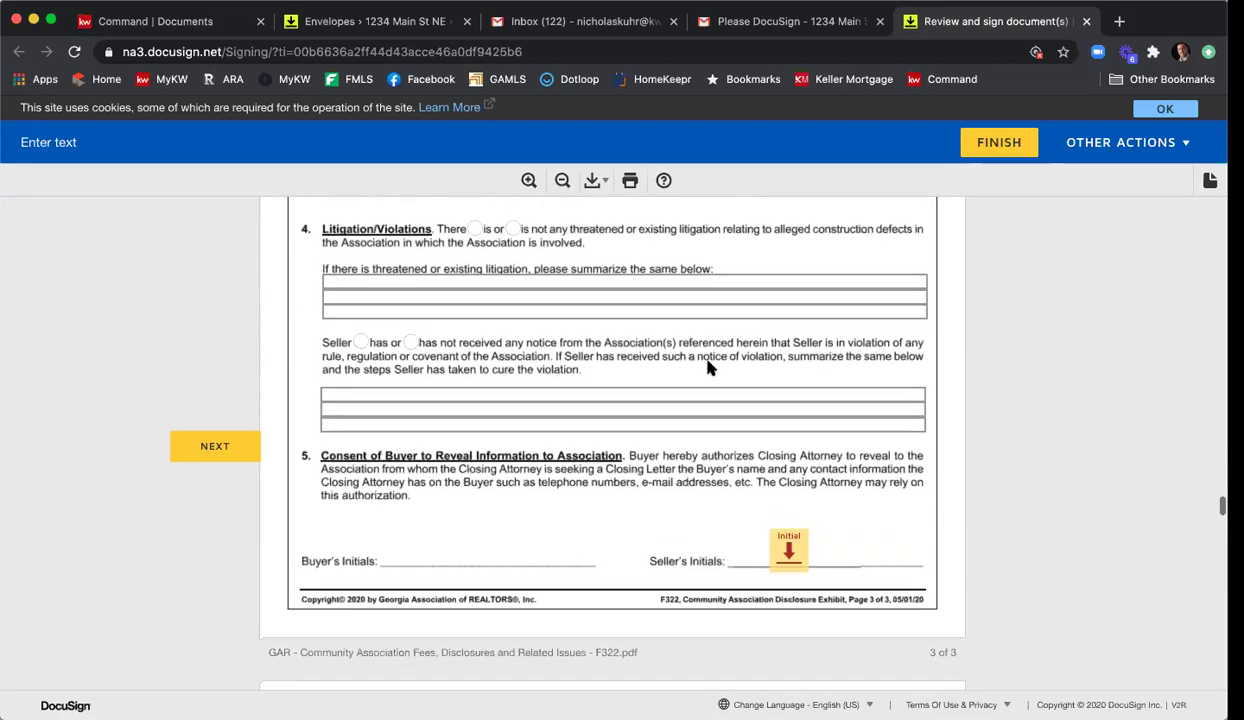
click(787, 551)
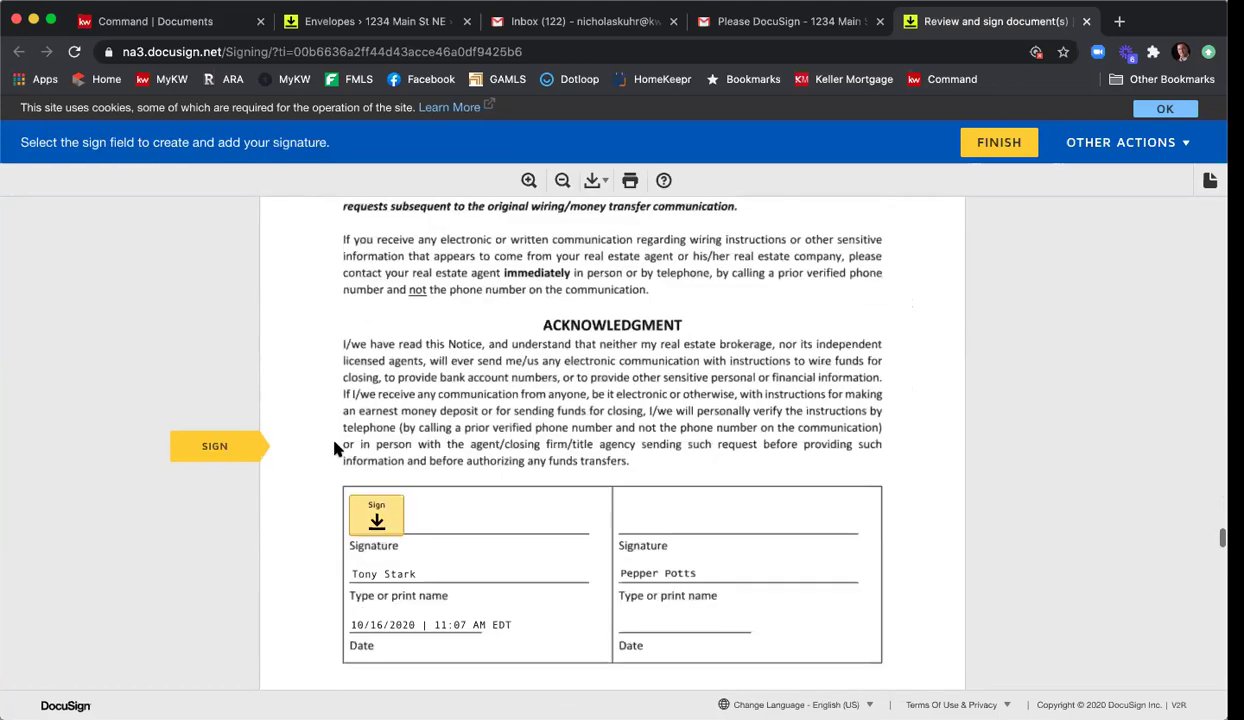
Step: Sign the wire-fraud acknowledgment, initial the next page, sign the Seller Acceptance line, and finish signing
click(378, 452)
click(714, 437)
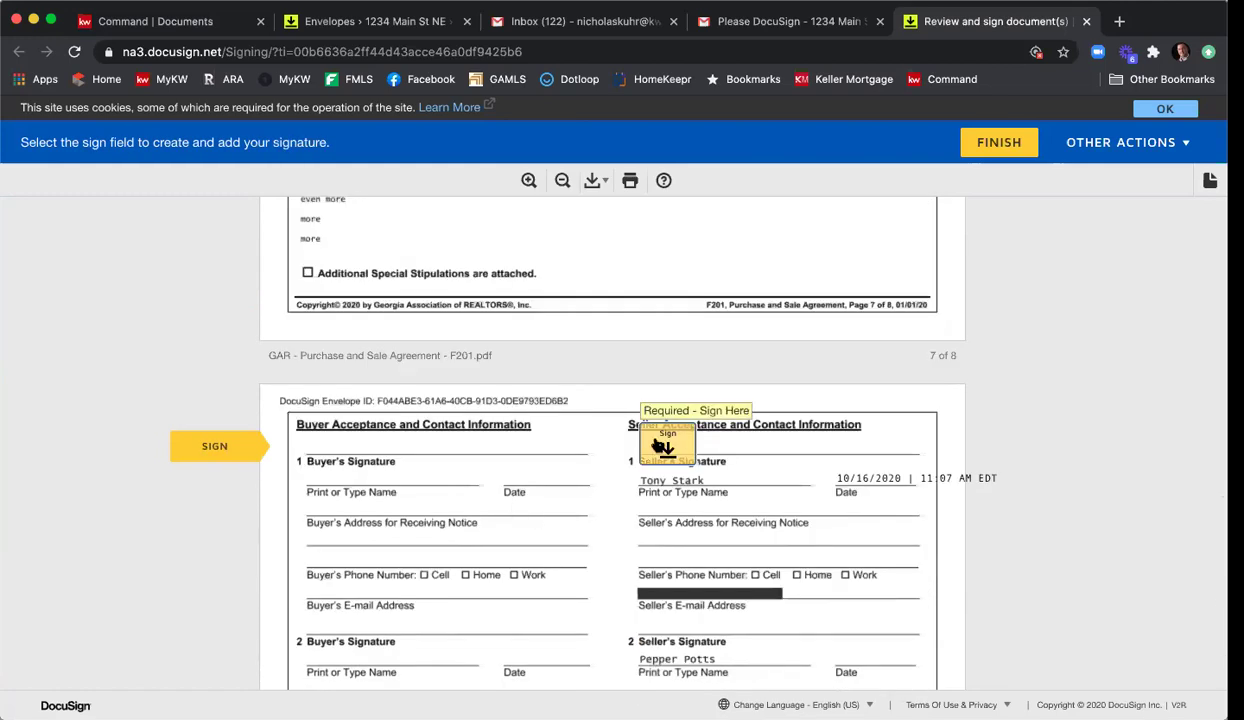
click(659, 446)
scroll(585, 511, down, 1)
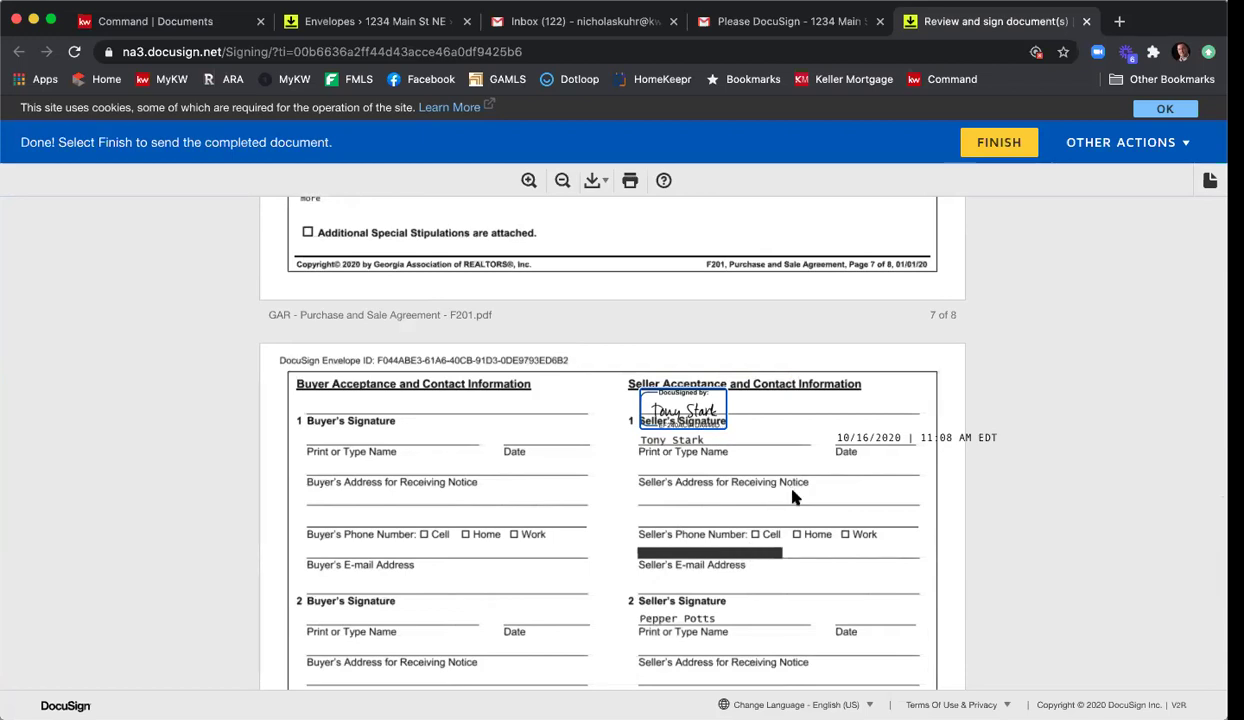
scroll(845, 438, down, 5)
scroll(855, 438, down, 10)
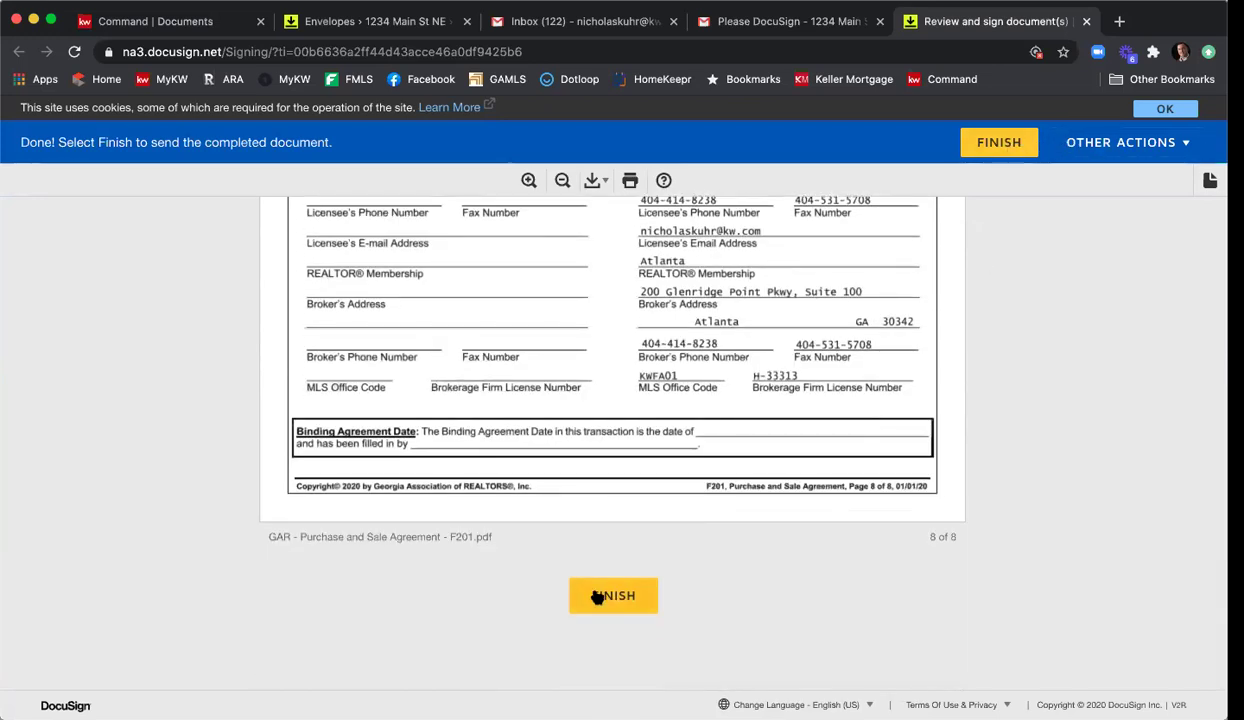
click(598, 597)
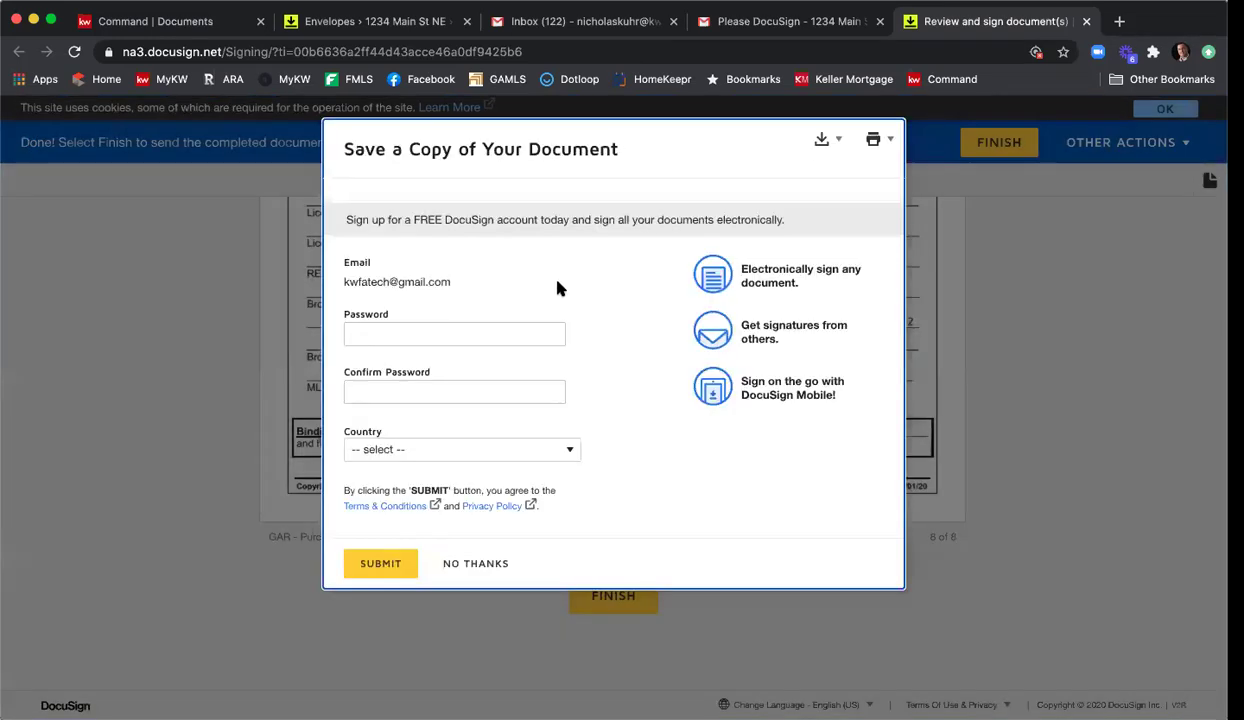
Step: Decline the save-a-copy account offer and close the Sign Anywhere tab
click(476, 564)
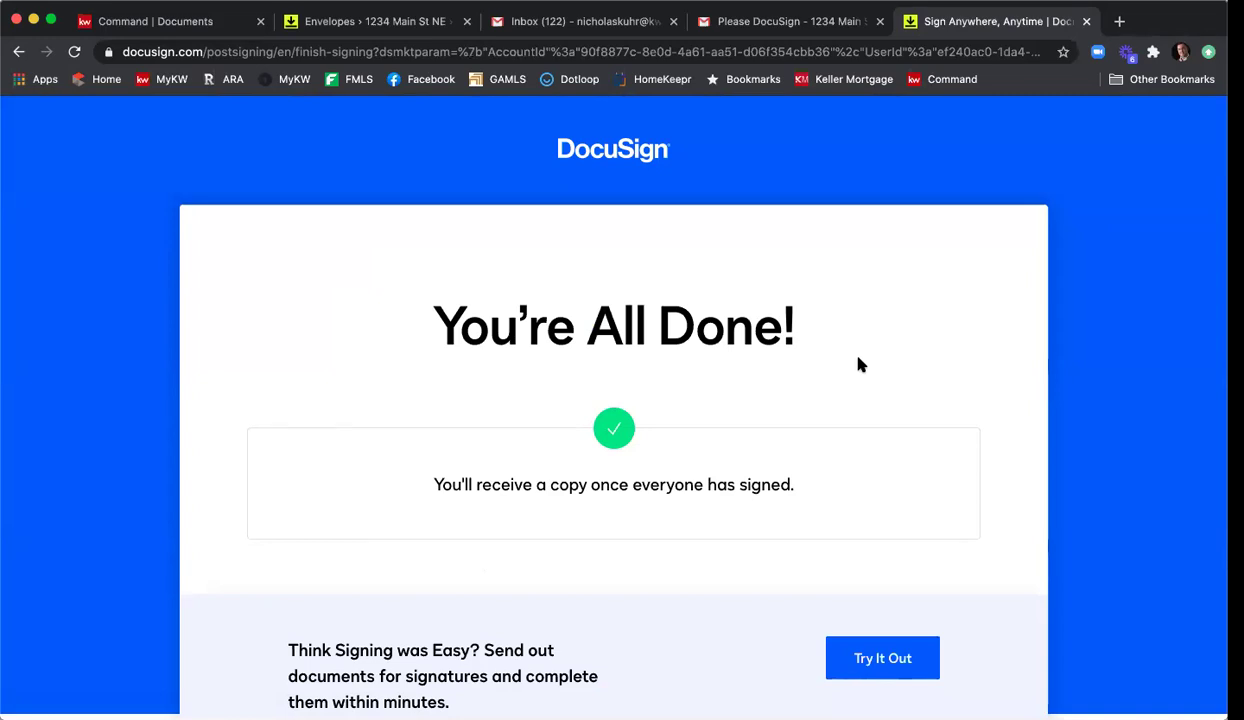
click(1085, 21)
Step: Switch to the second Gmail account and open the 1234 Main St LSA & PSA request's documents
click(243, 171)
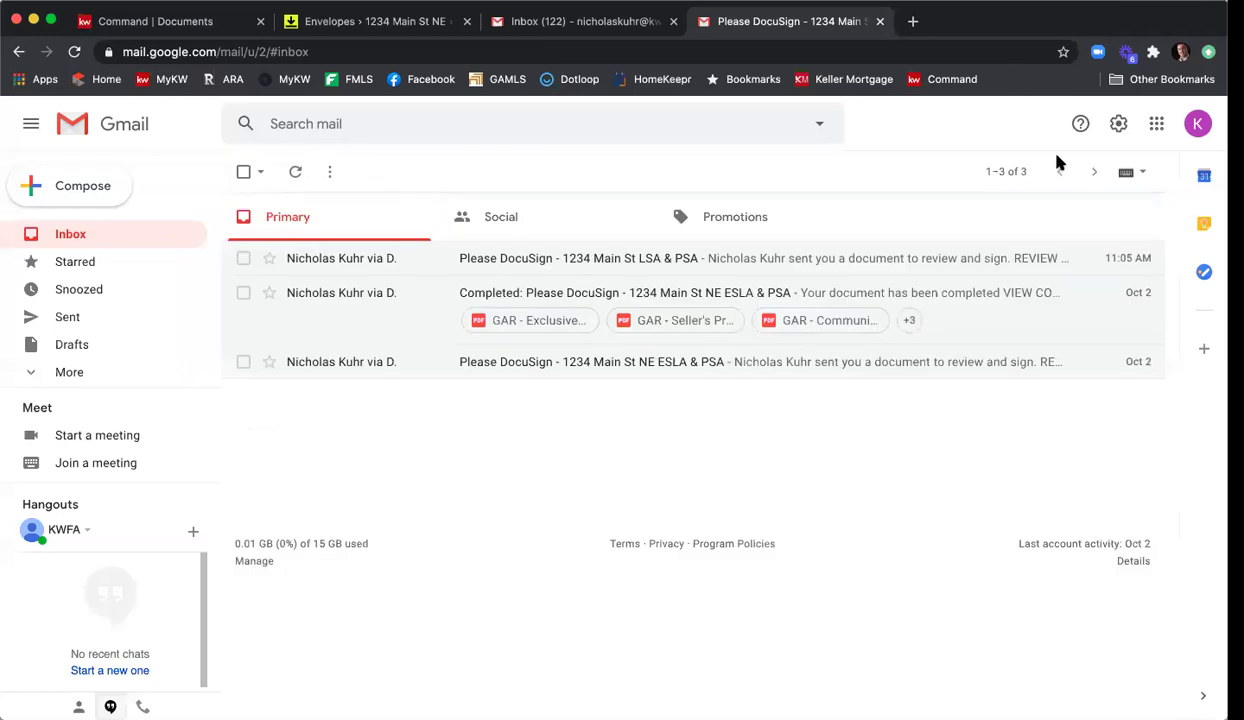
click(1197, 123)
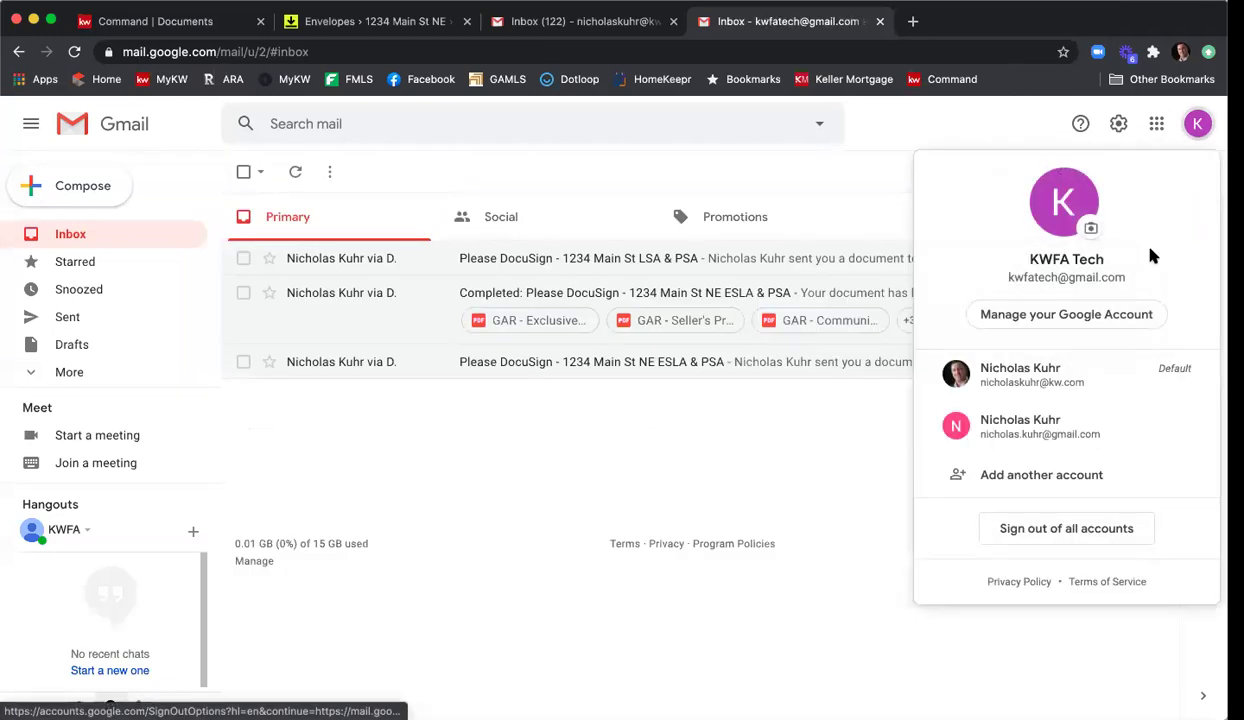
click(1111, 424)
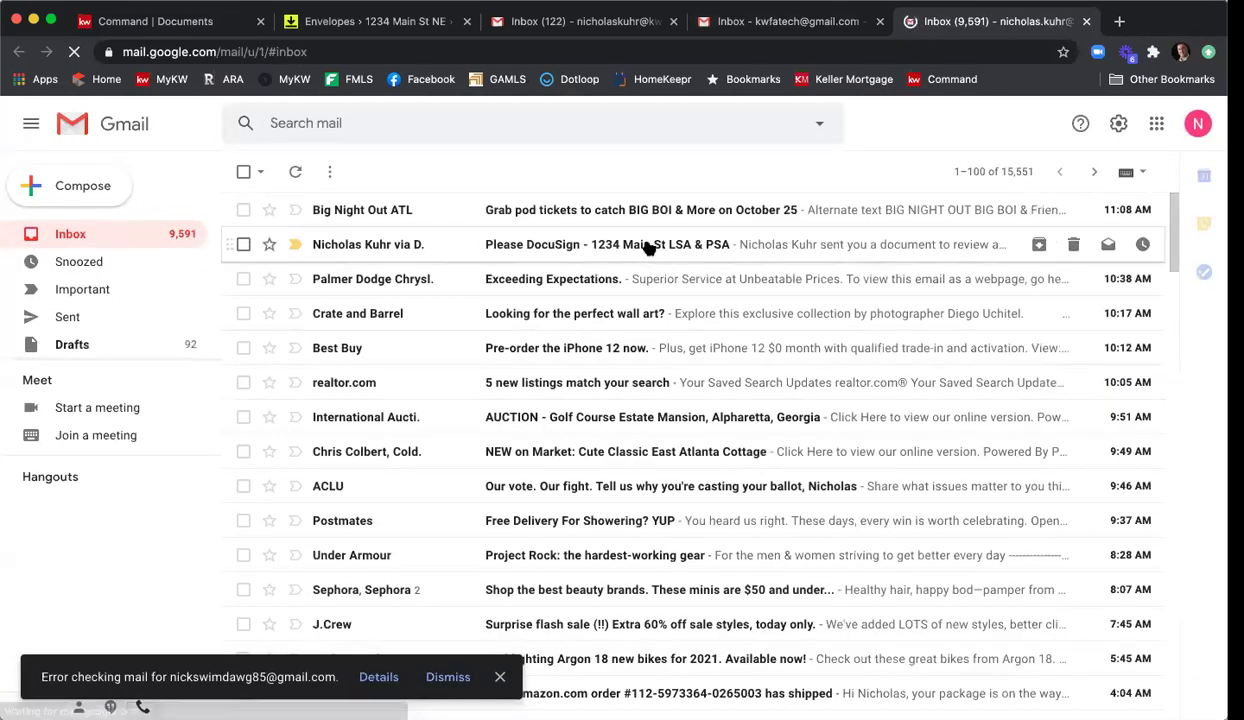
click(648, 246)
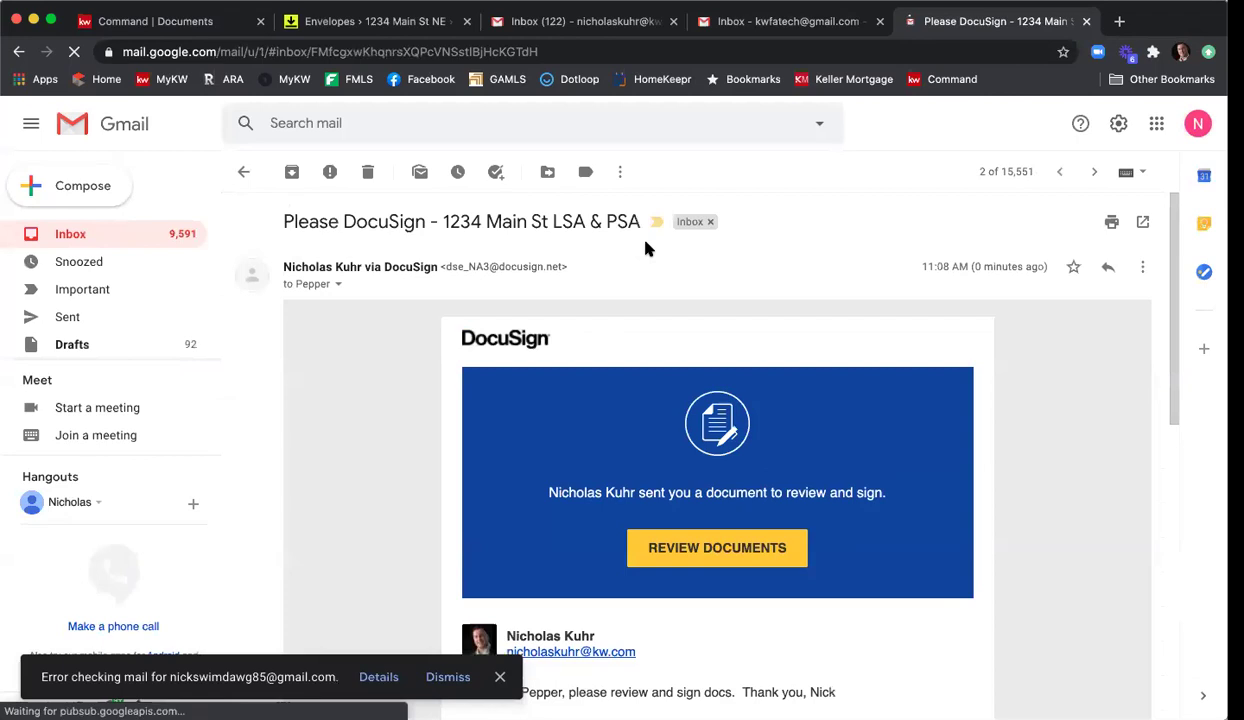
scroll(405, 375, down, 3)
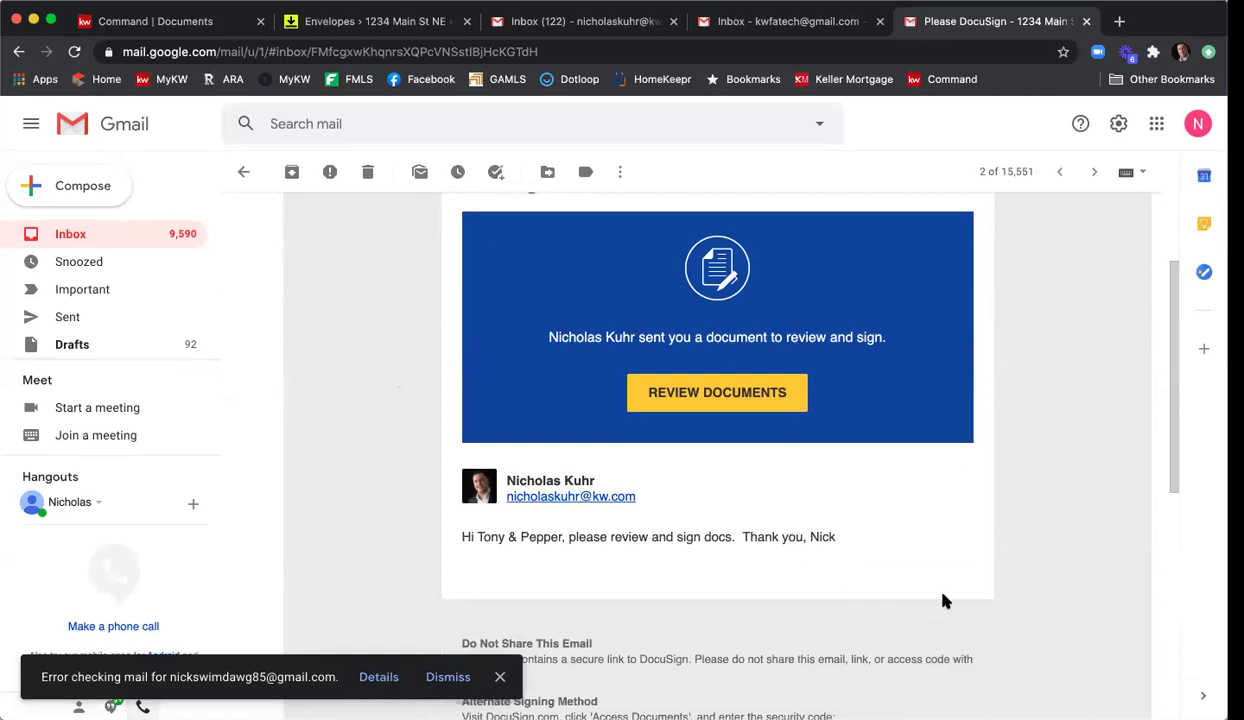
click(740, 396)
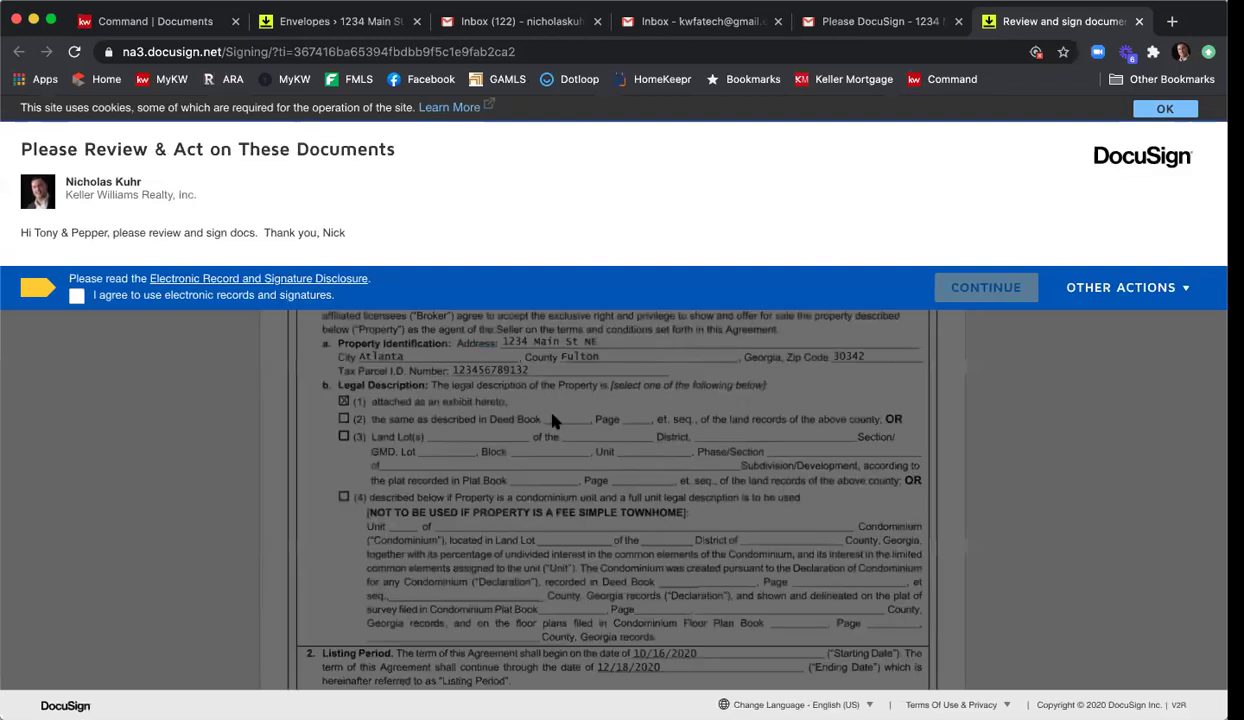
Step: Agree to electronic records and adopt the second seller's signature on the first required field
click(76, 296)
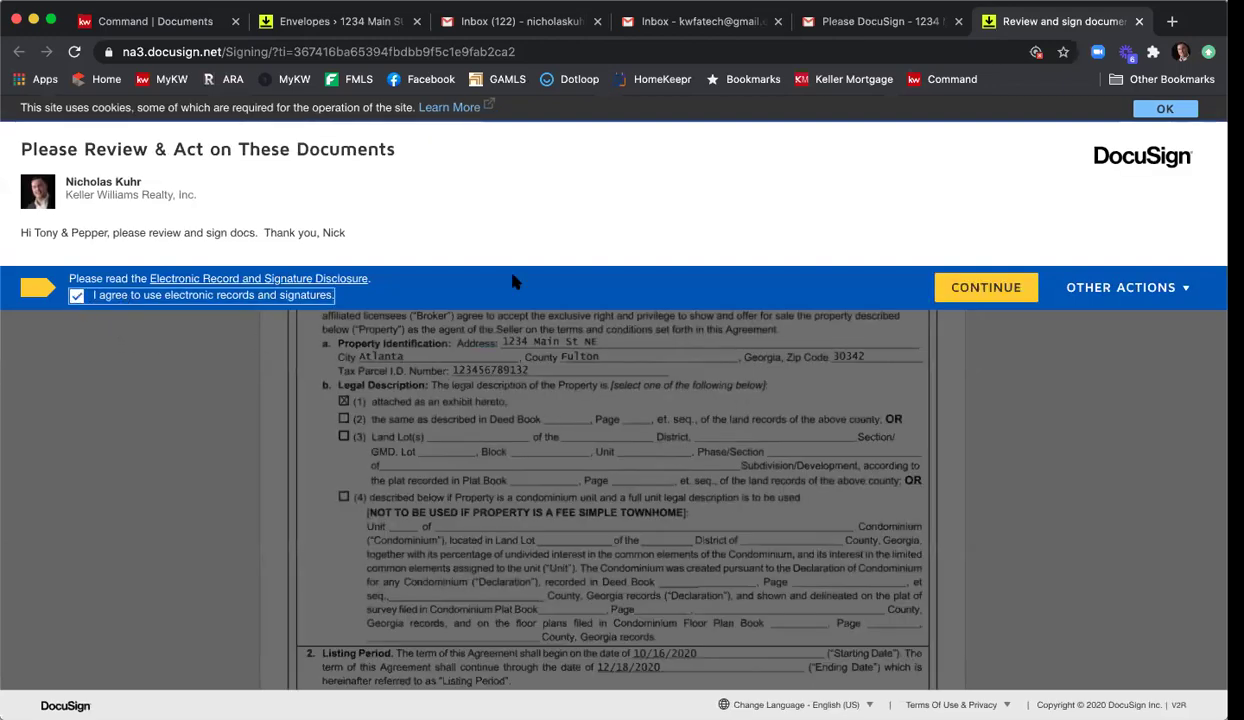
click(956, 287)
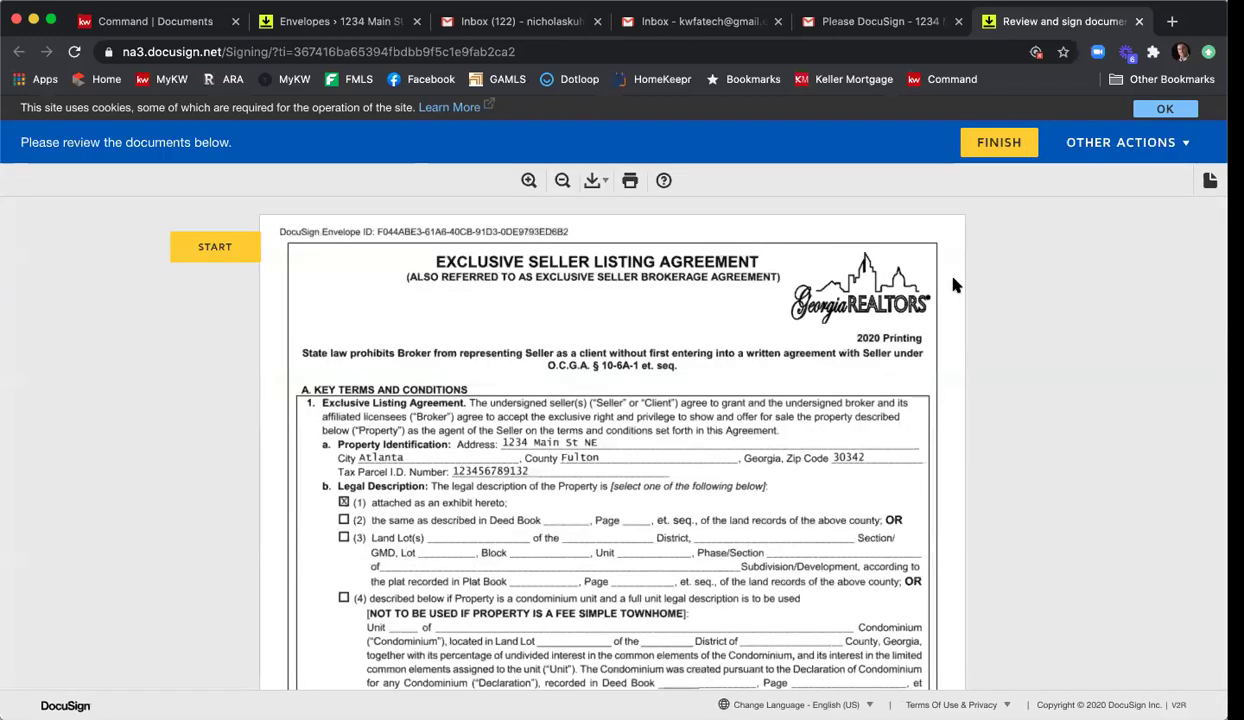
click(247, 256)
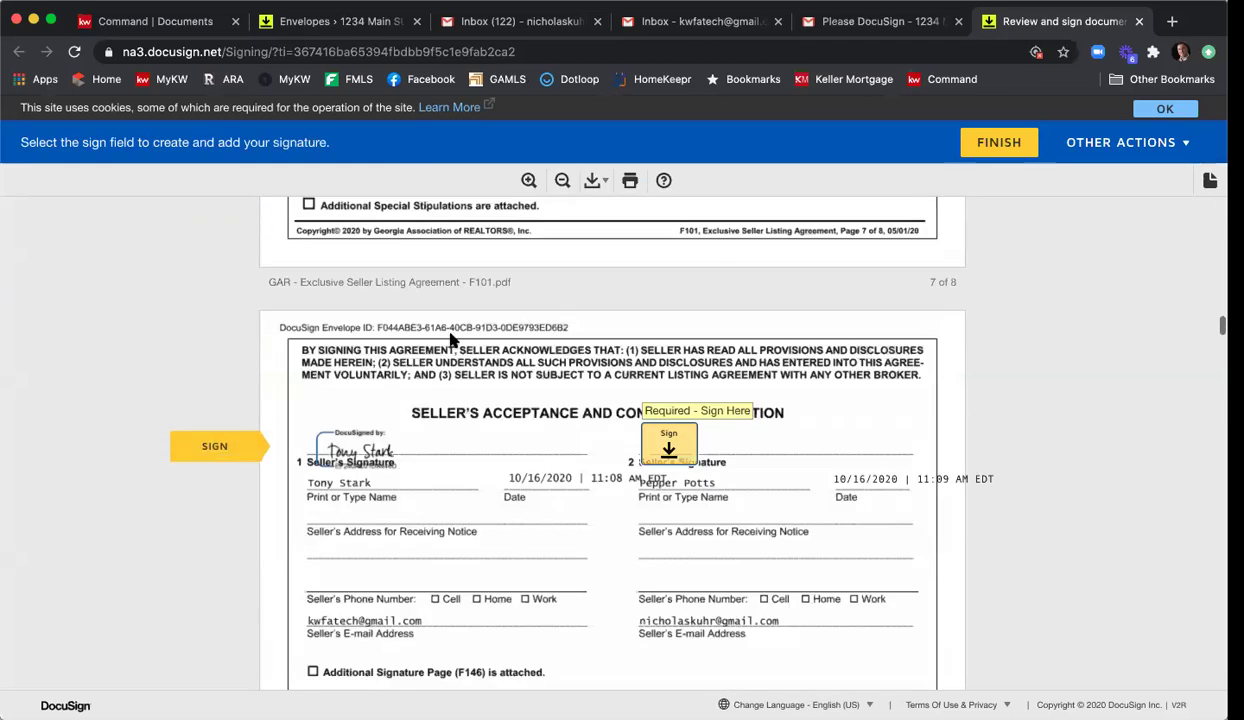
click(668, 443)
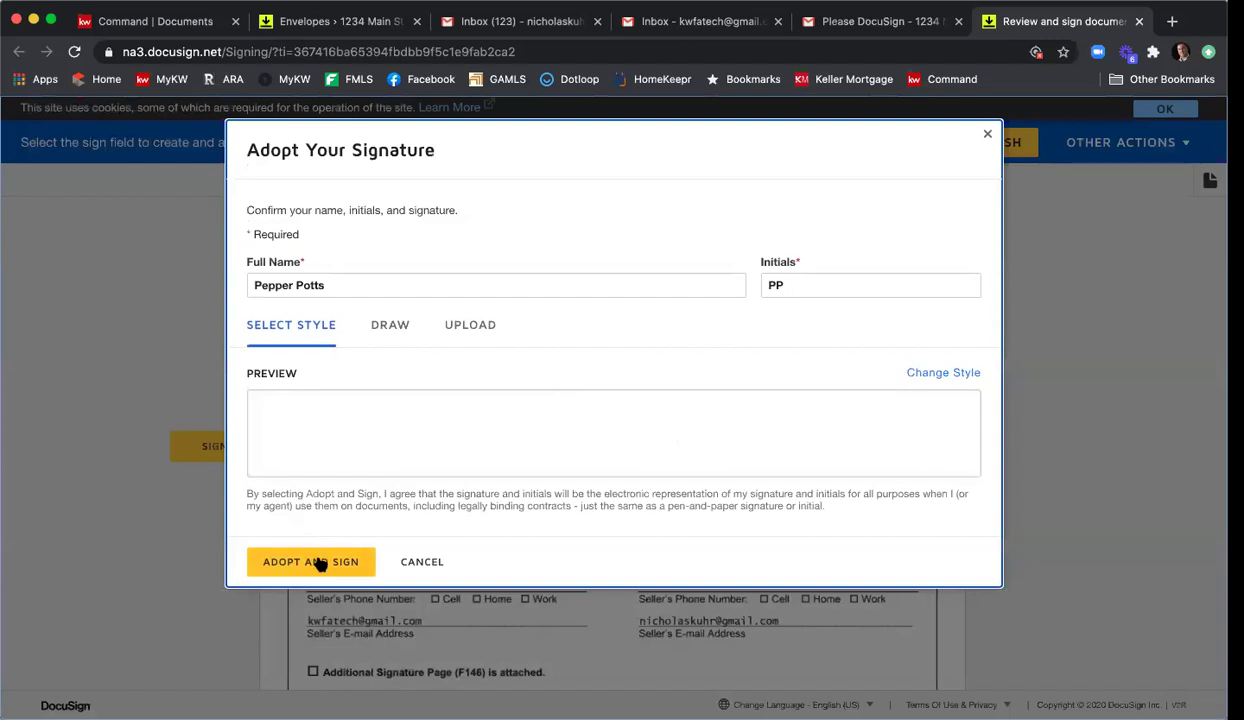
click(316, 556)
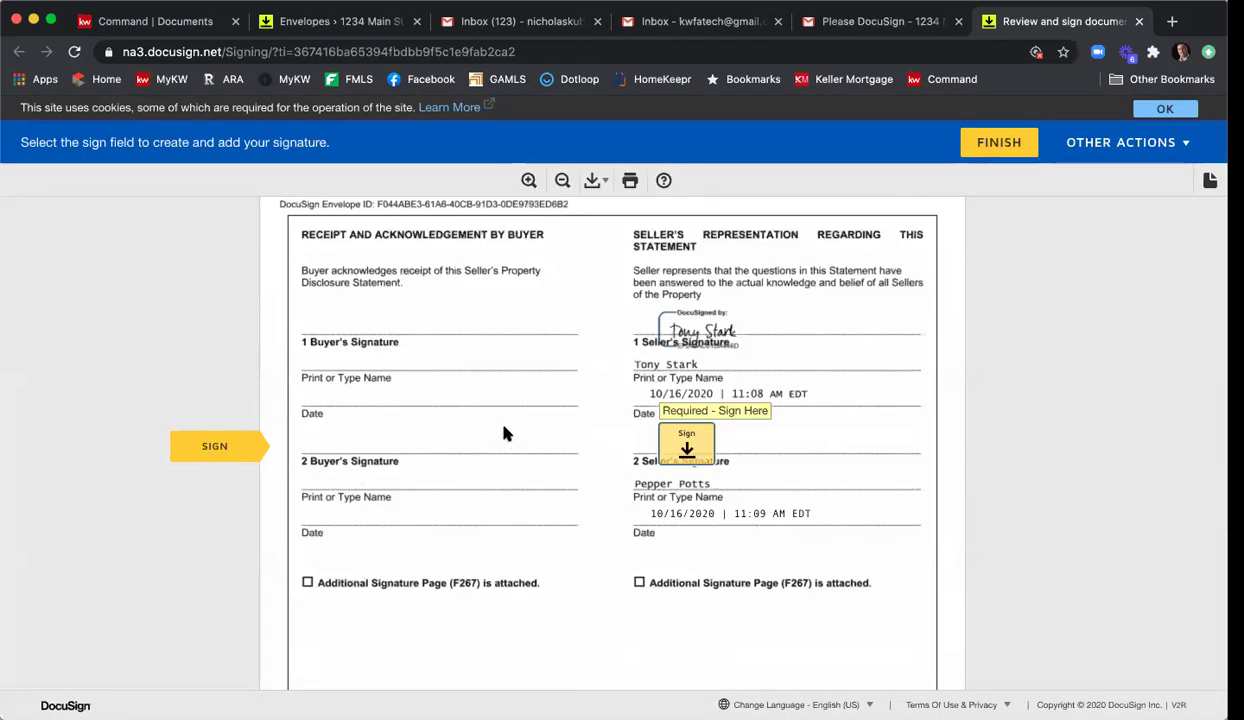
Step: Initial and sign the association, marketing and purchase agreement fields, then finish the envelope
scroll(505, 433, up, 10)
scroll(505, 433, up, 10)
scroll(819, 342, down, 6)
scroll(758, 431, down, 7)
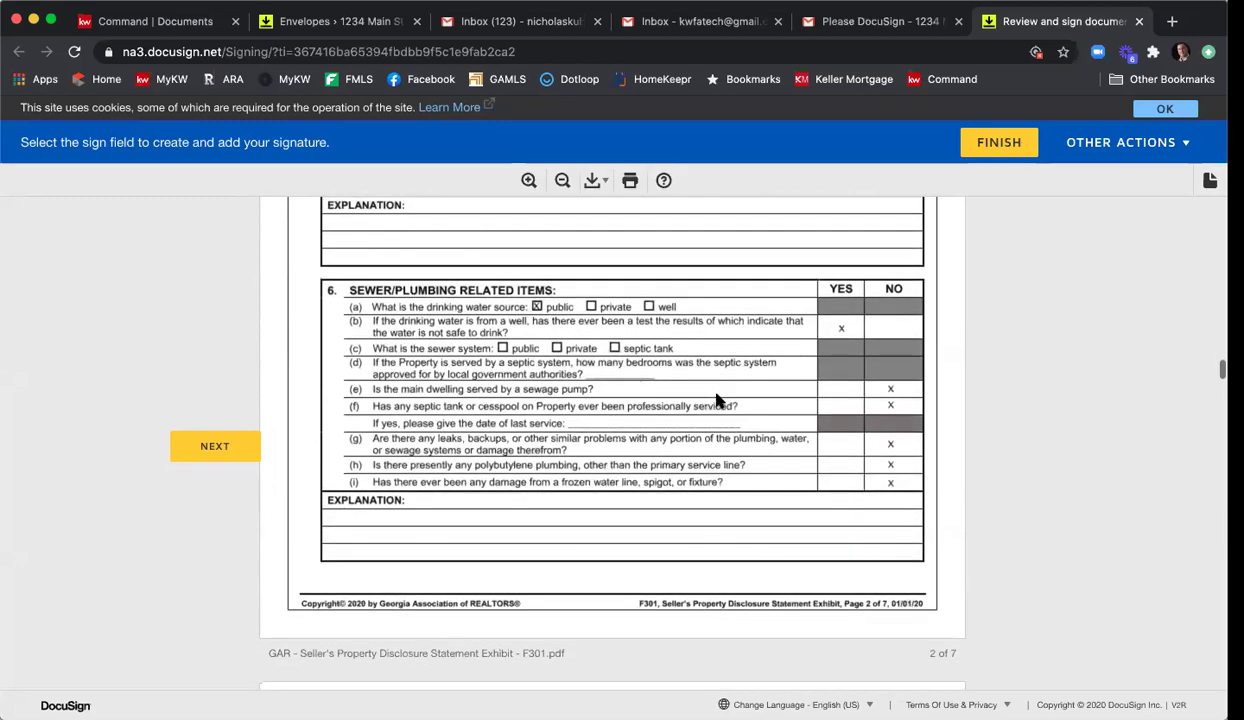
scroll(716, 401, down, 8)
scroll(716, 401, down, 8)
scroll(716, 400, down, 10)
scroll(716, 401, down, 10)
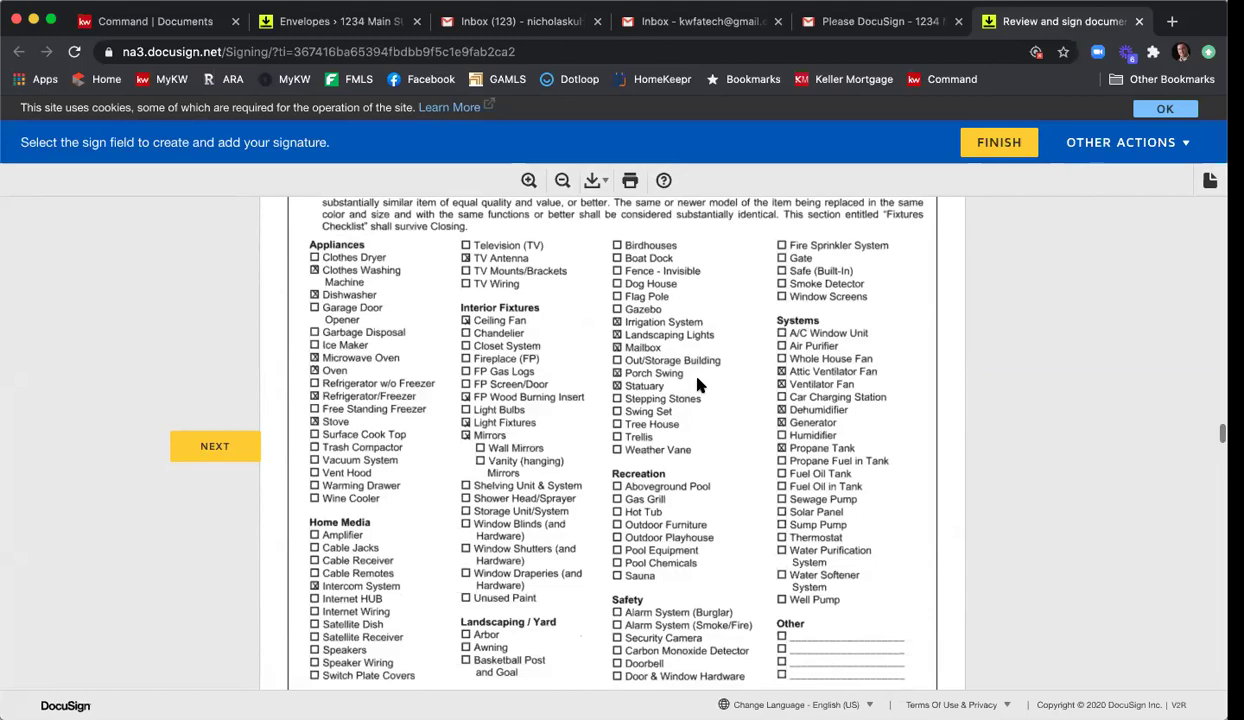
scroll(698, 385, down, 15)
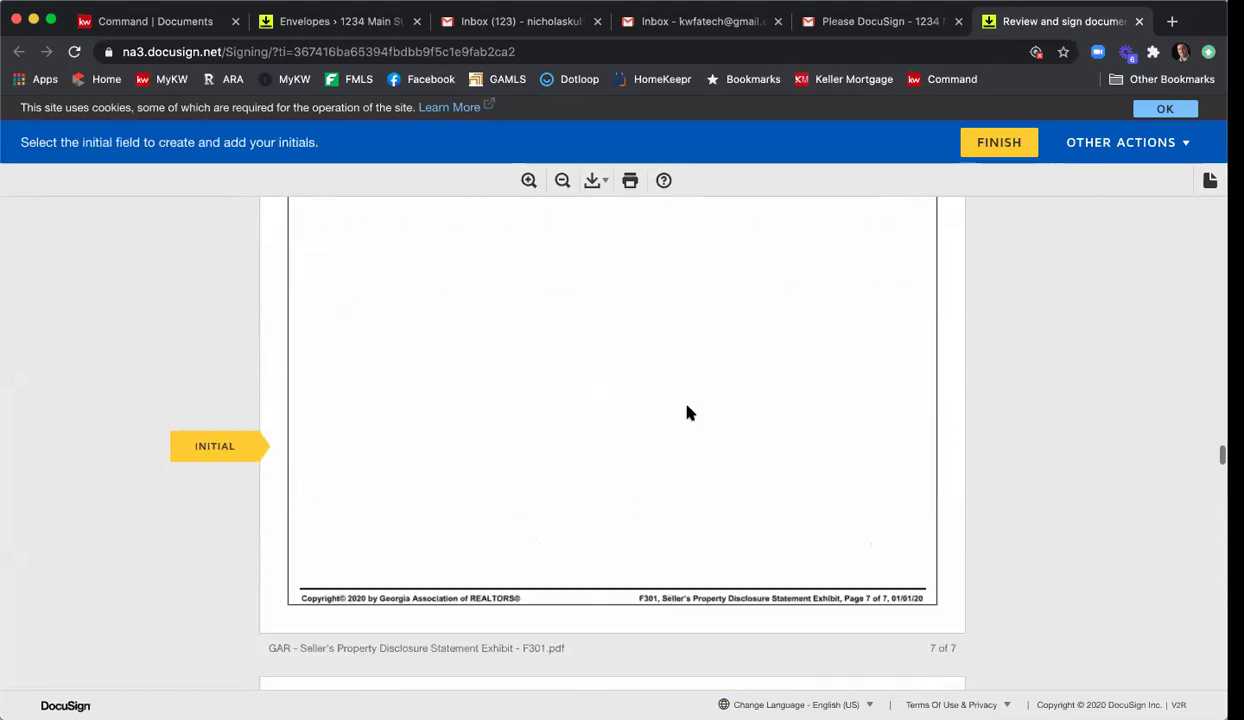
scroll(688, 412, down, 20)
scroll(661, 420, up, 20)
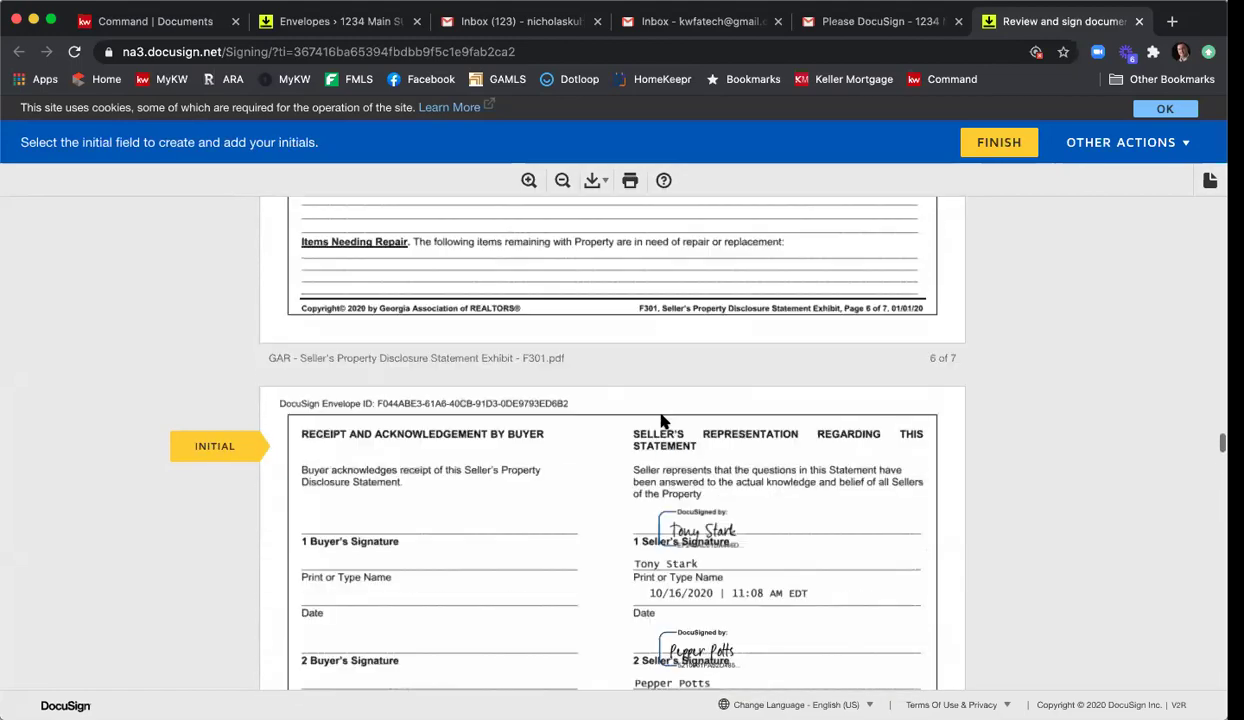
scroll(661, 420, down, 15)
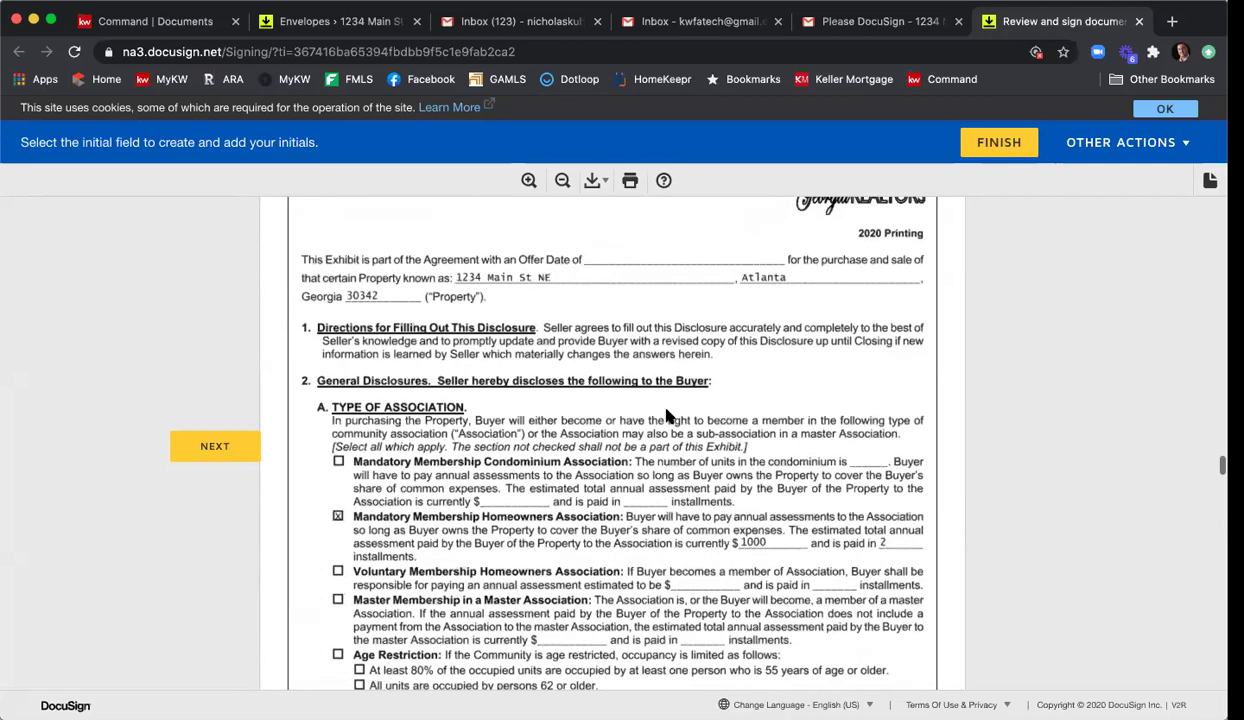
scroll(668, 415, down, 3)
scroll(494, 347, down, 4)
scroll(640, 305, down, 10)
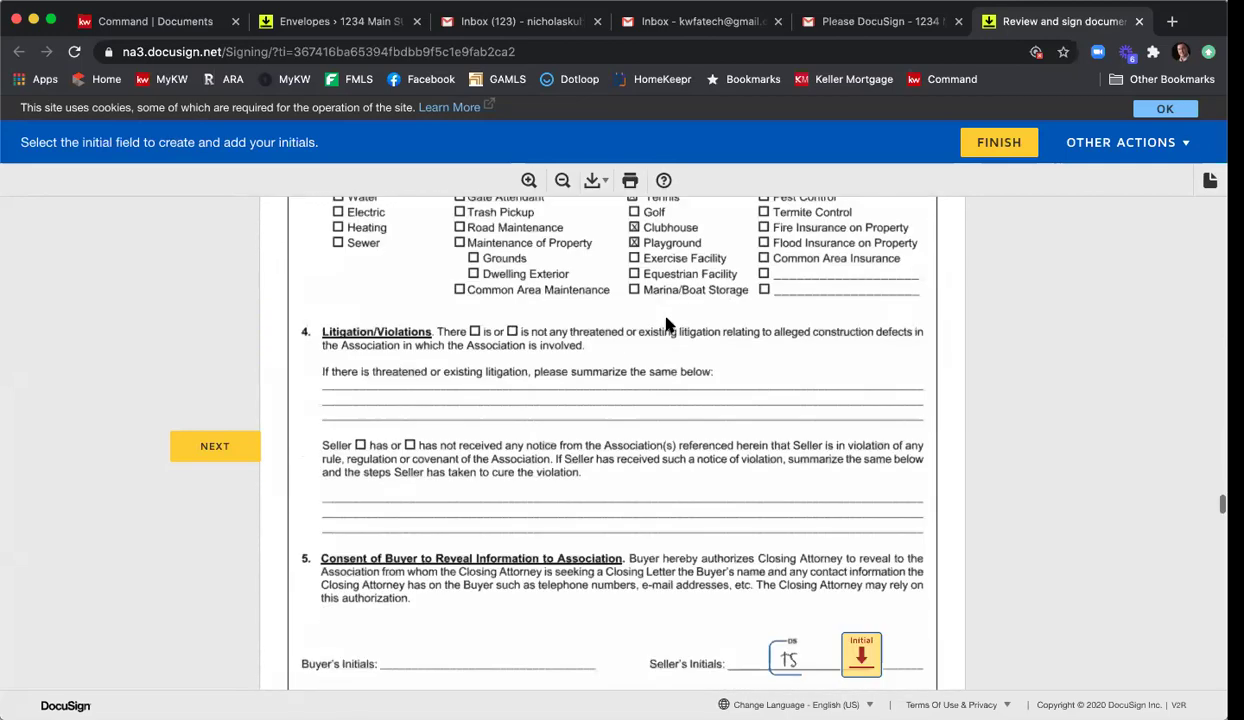
scroll(668, 325, down, 2)
click(863, 485)
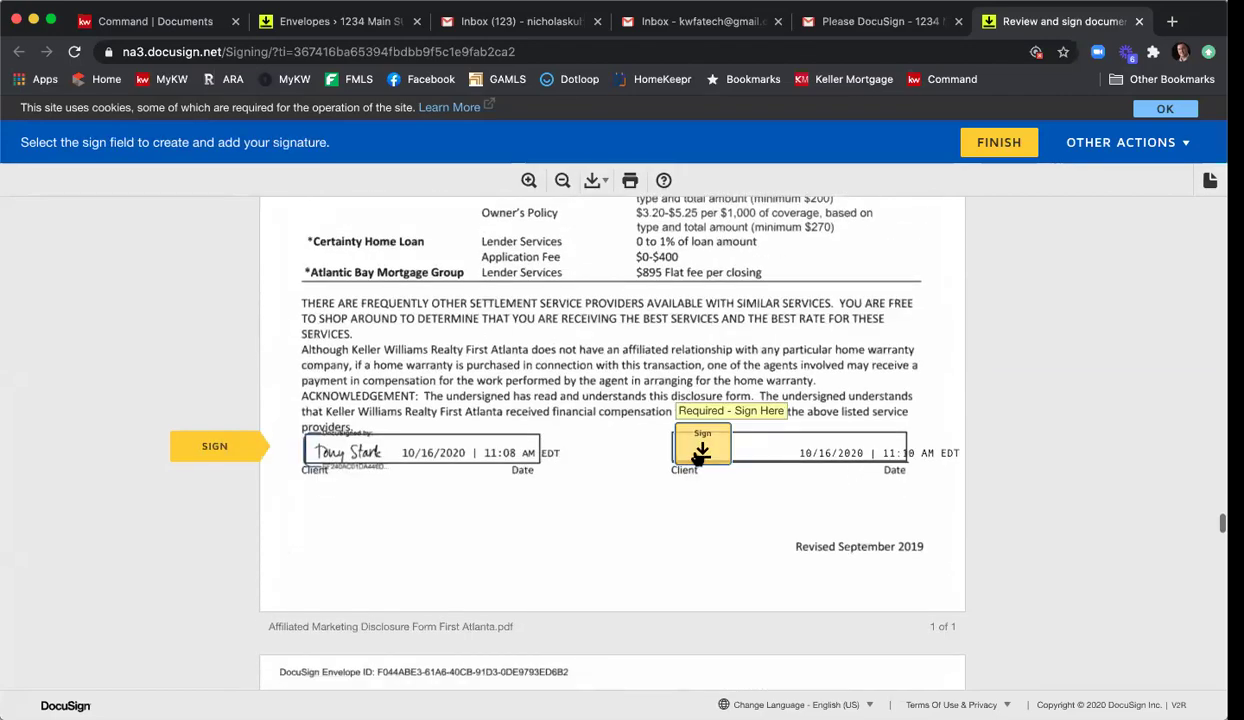
click(700, 448)
click(705, 378)
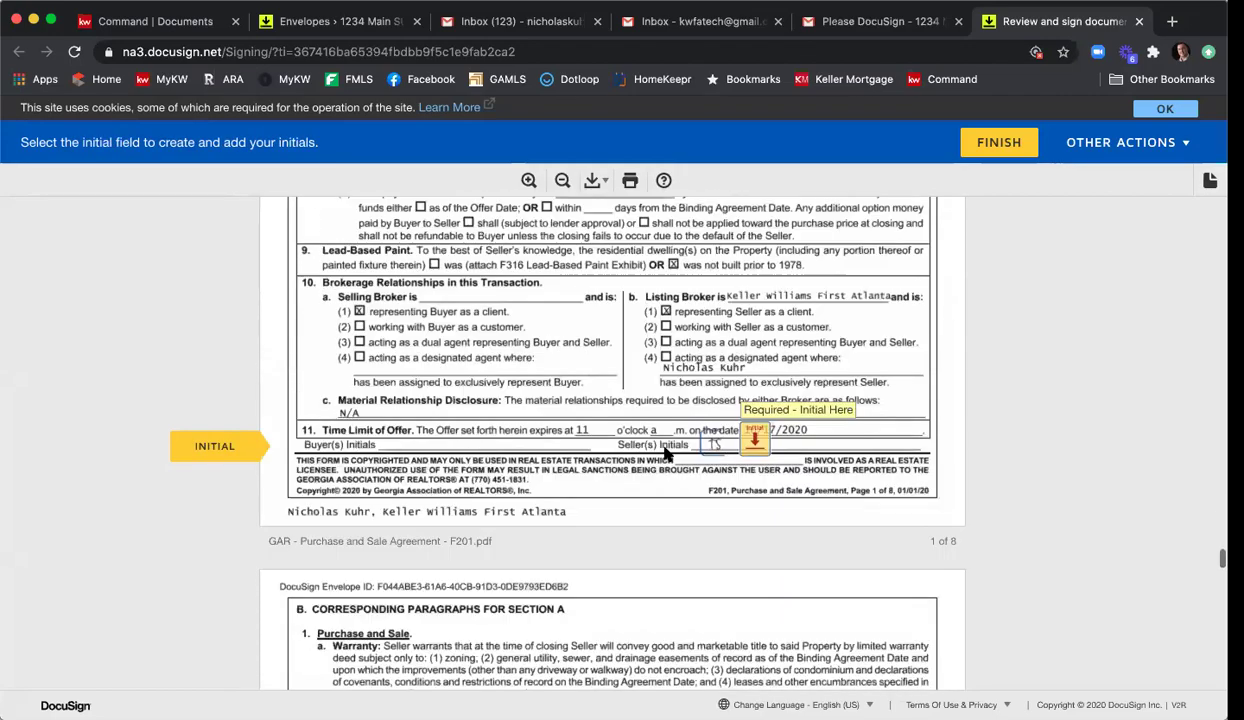
click(727, 442)
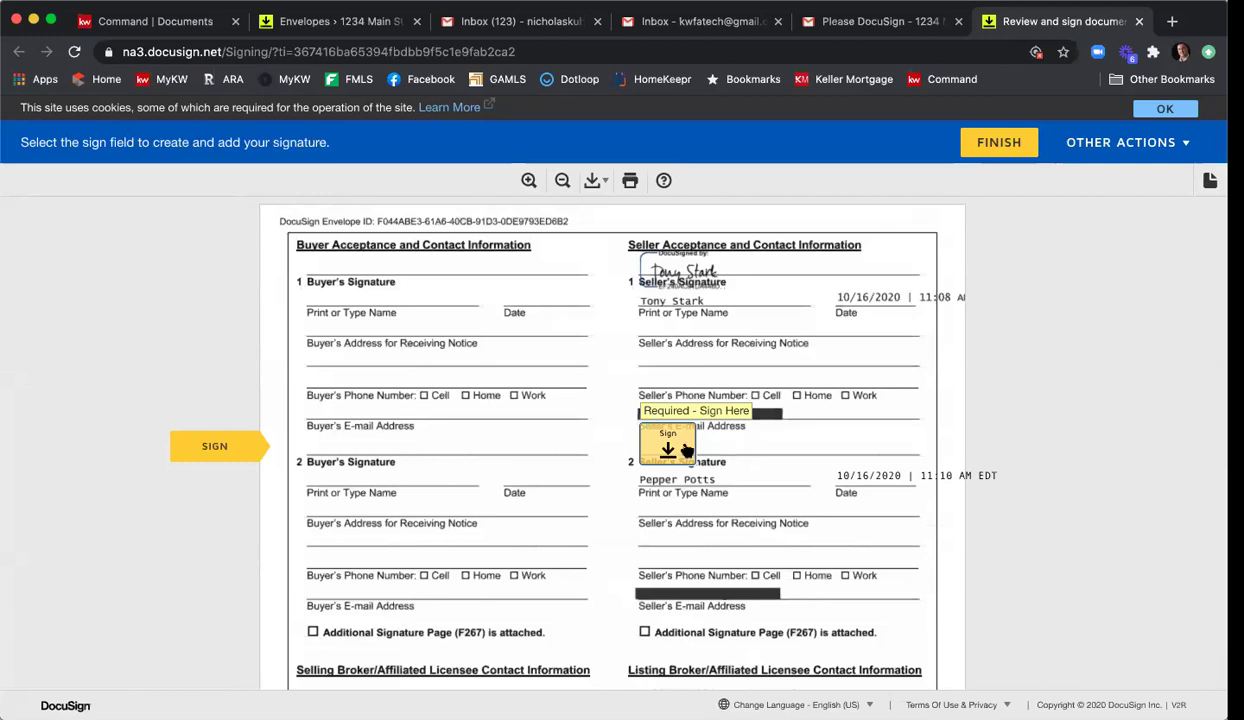
click(687, 451)
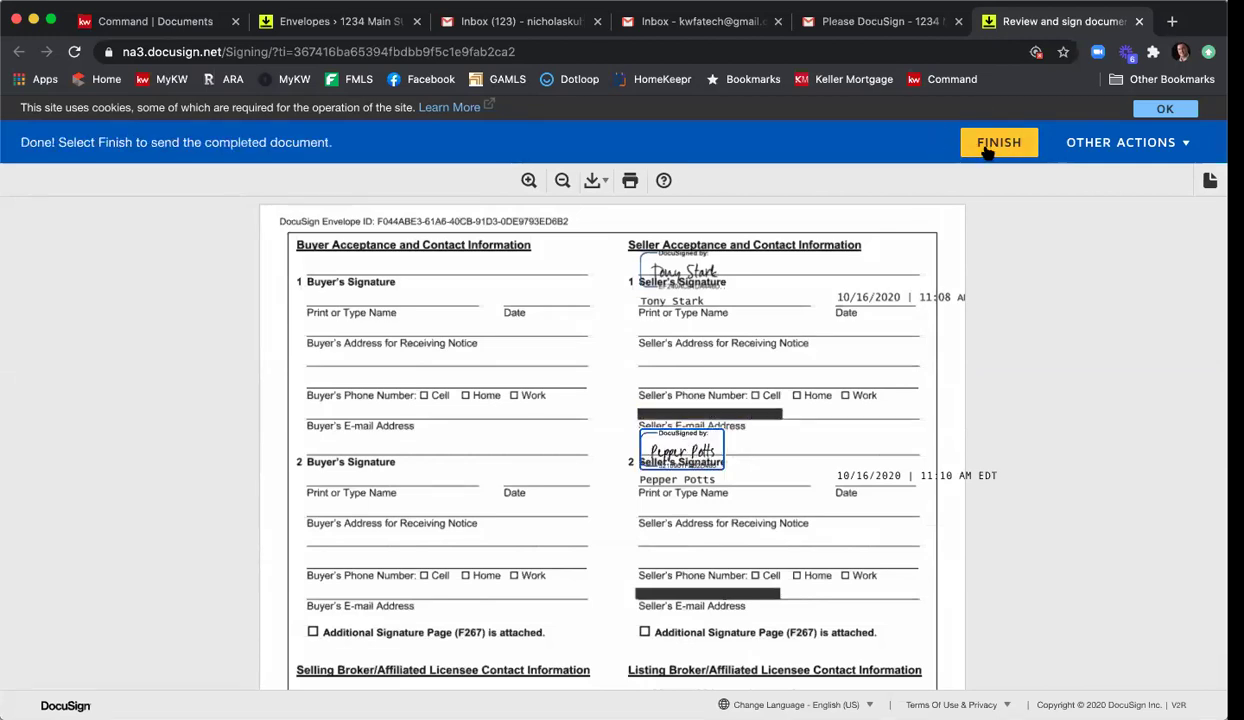
click(988, 149)
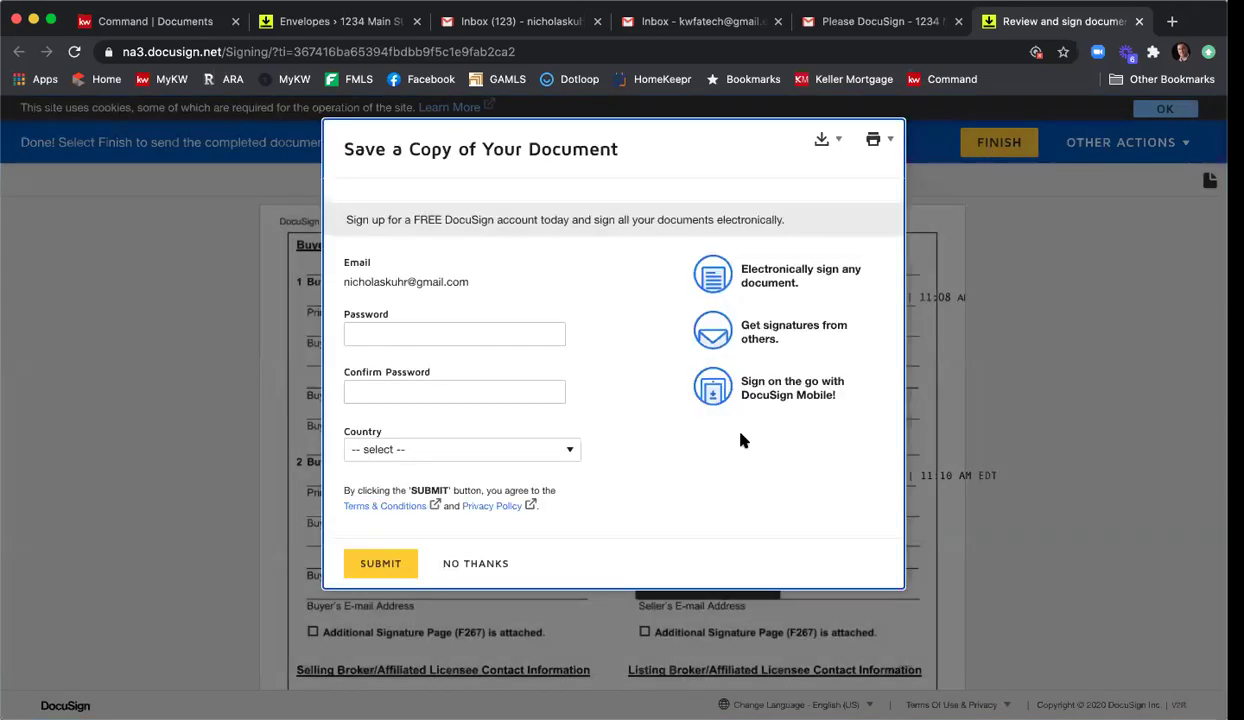
Step: Decline the save-a-copy offer, then open the agent's 1234 Main St signing request documents from Gmail
click(484, 564)
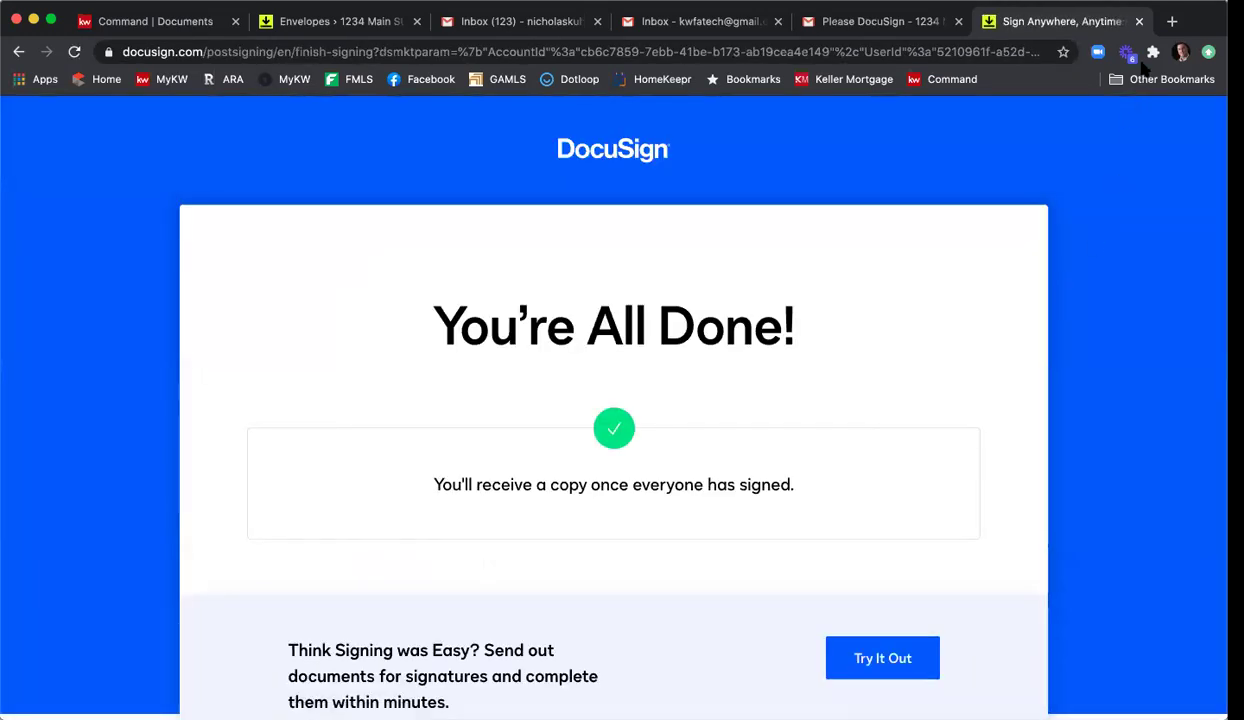
click(1138, 21)
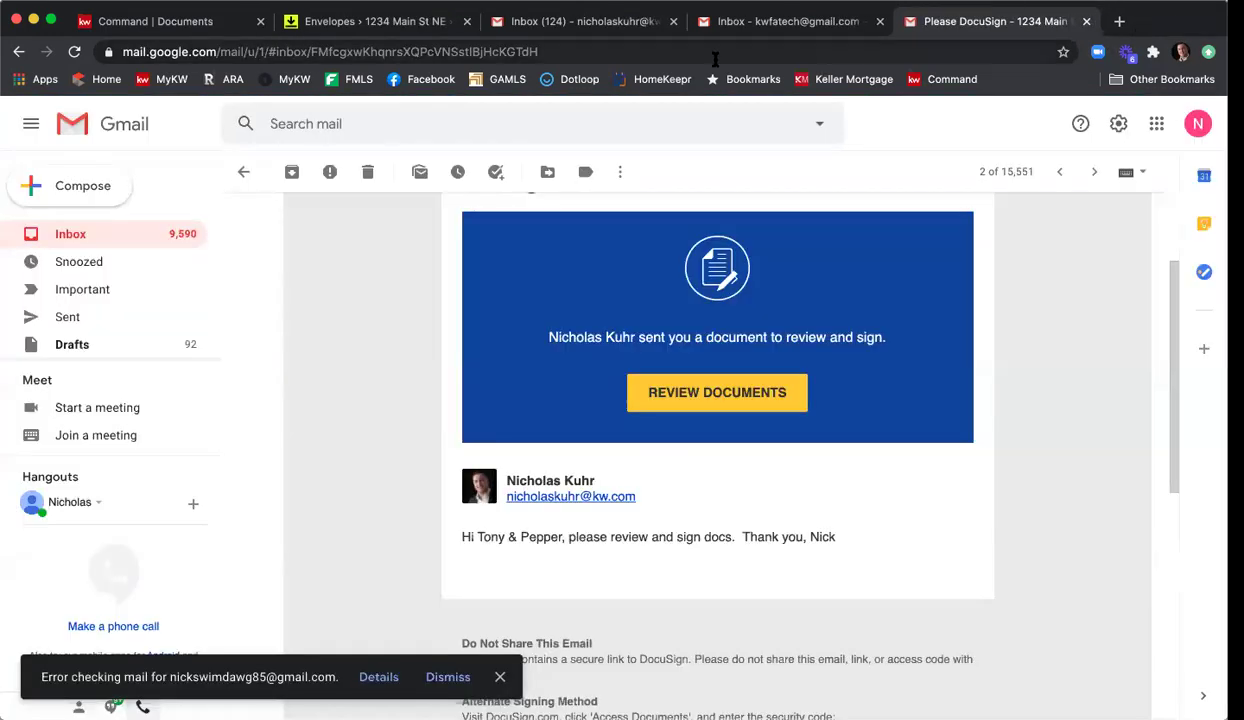
click(588, 25)
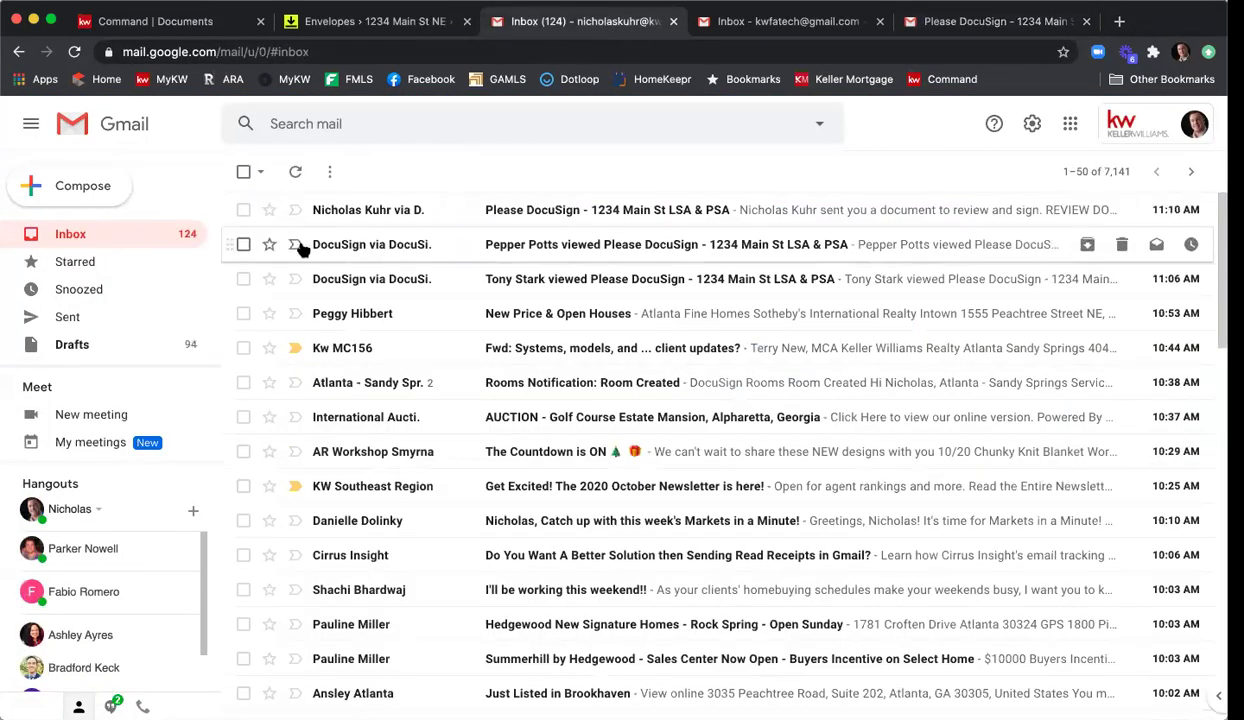
click(537, 215)
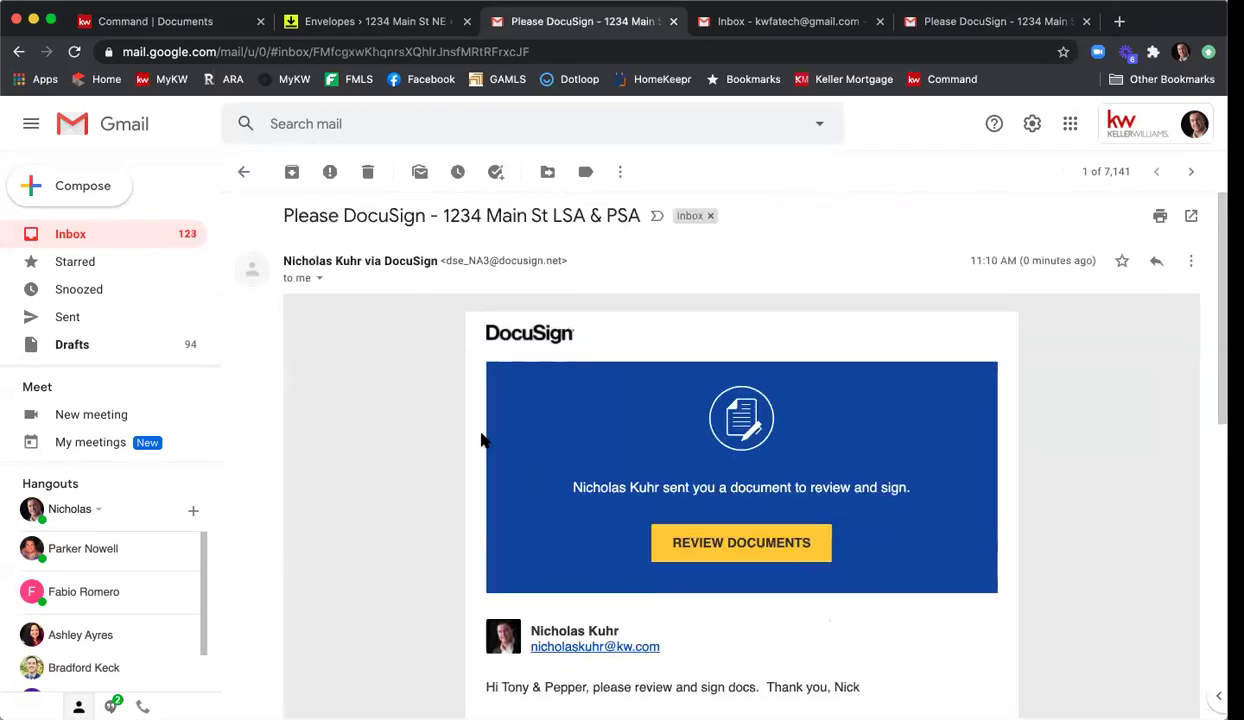
scroll(549, 392, down, 3)
click(758, 396)
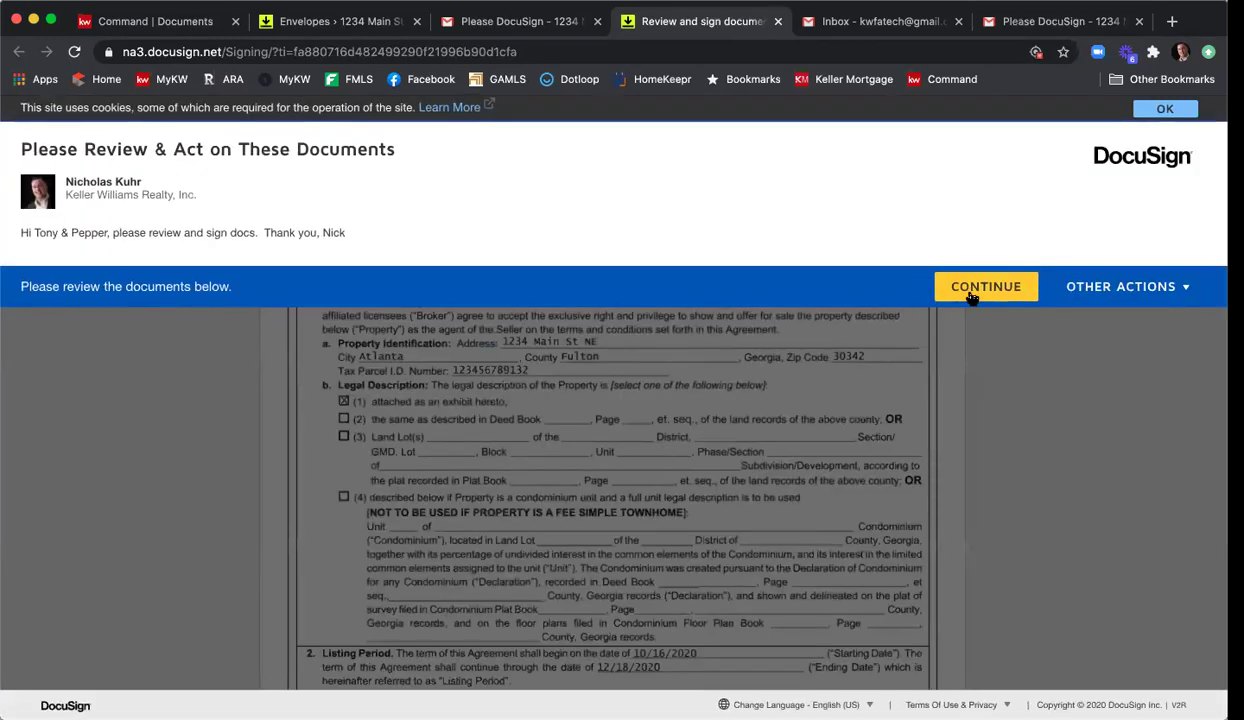
Step: Apply the agent's signature to the first field and set the receipt time to 11 a.m
click(975, 288)
click(242, 246)
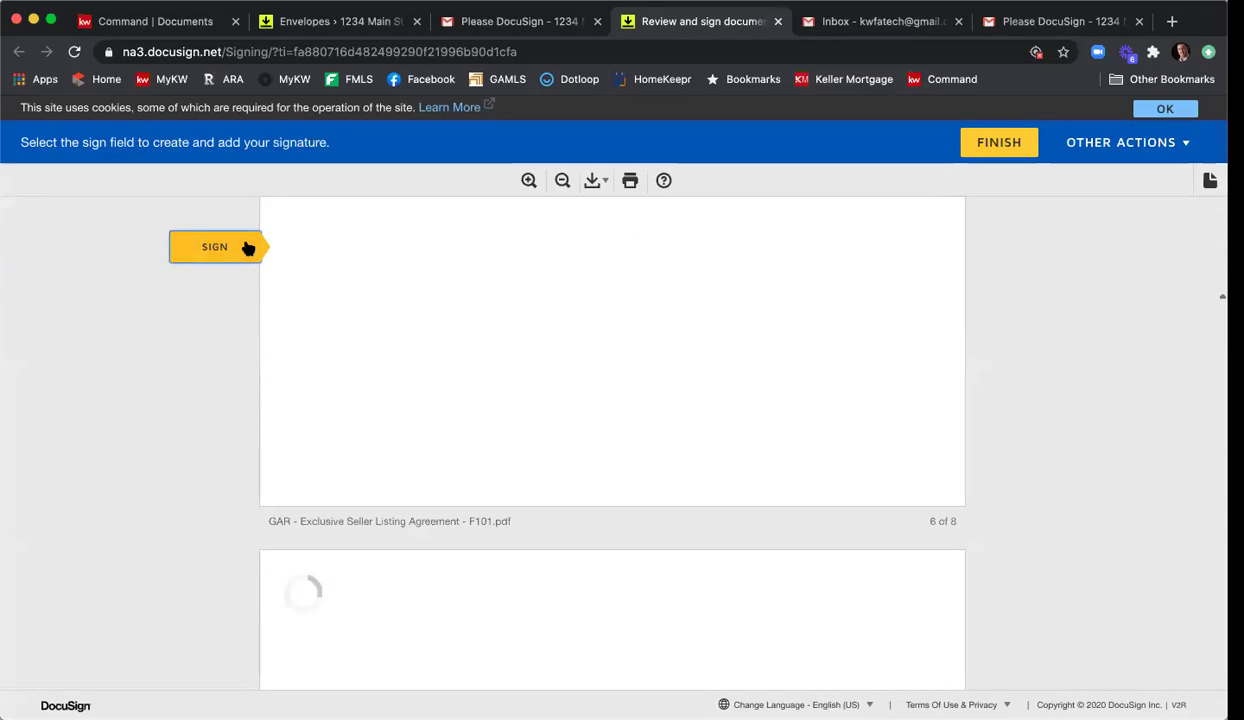
click(318, 438)
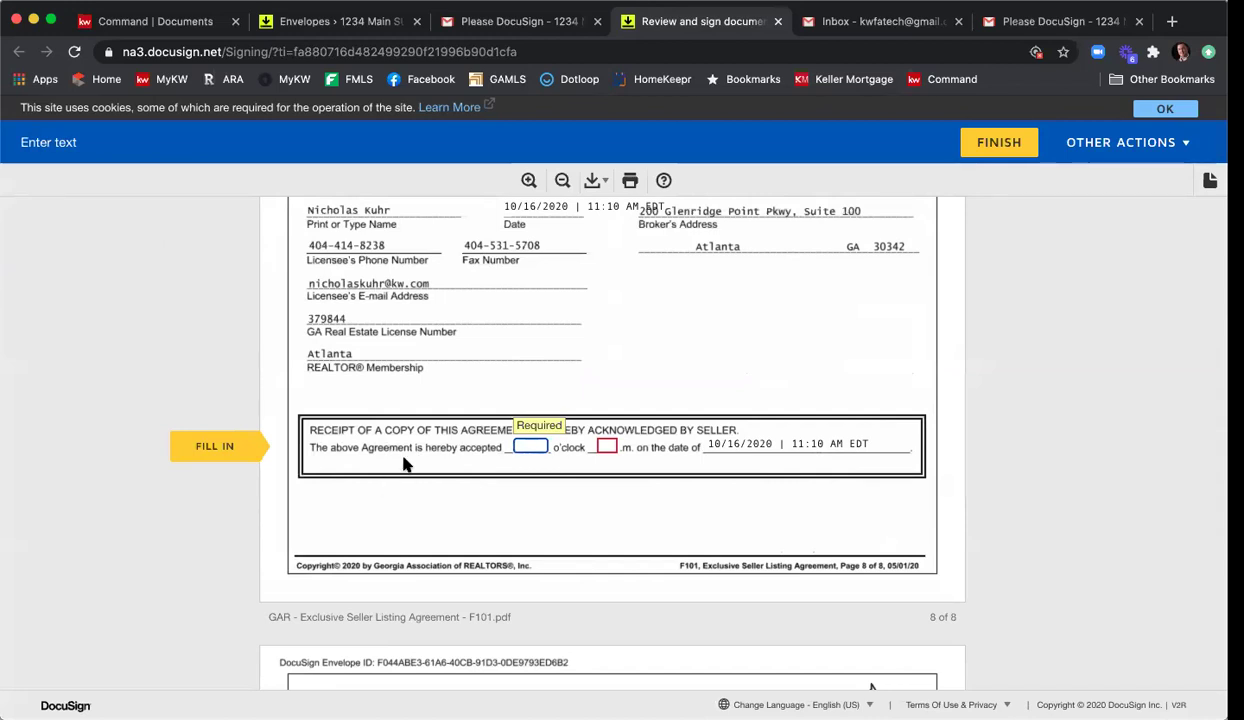
text(11)
key(Tab)
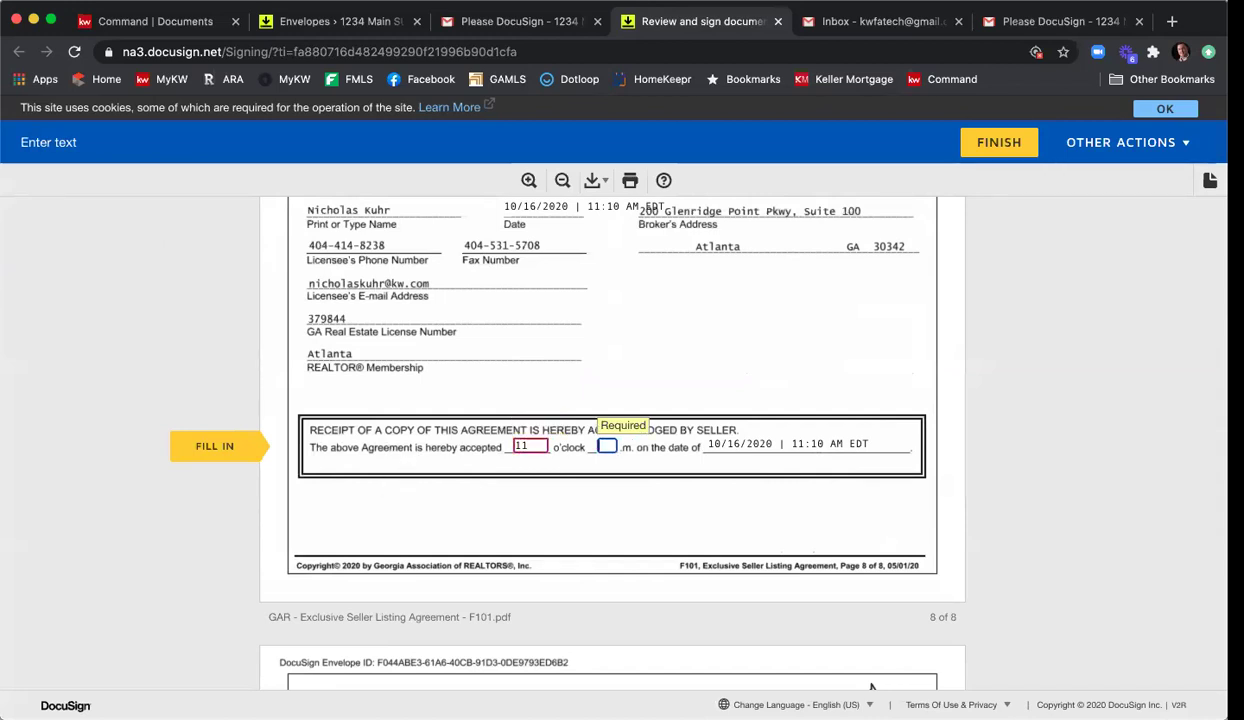
text(a)
Step: Sign the listing broker line, finish, decline the save-a-copy offer, and close the tab
click(237, 455)
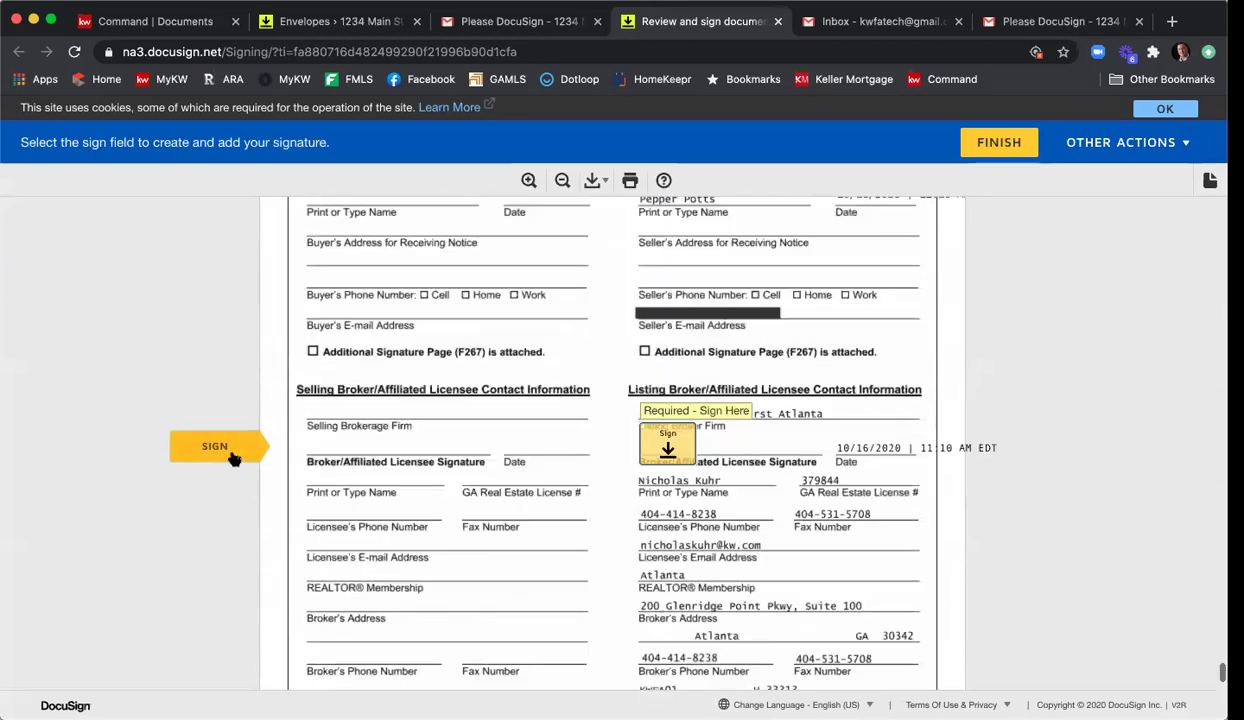
click(650, 445)
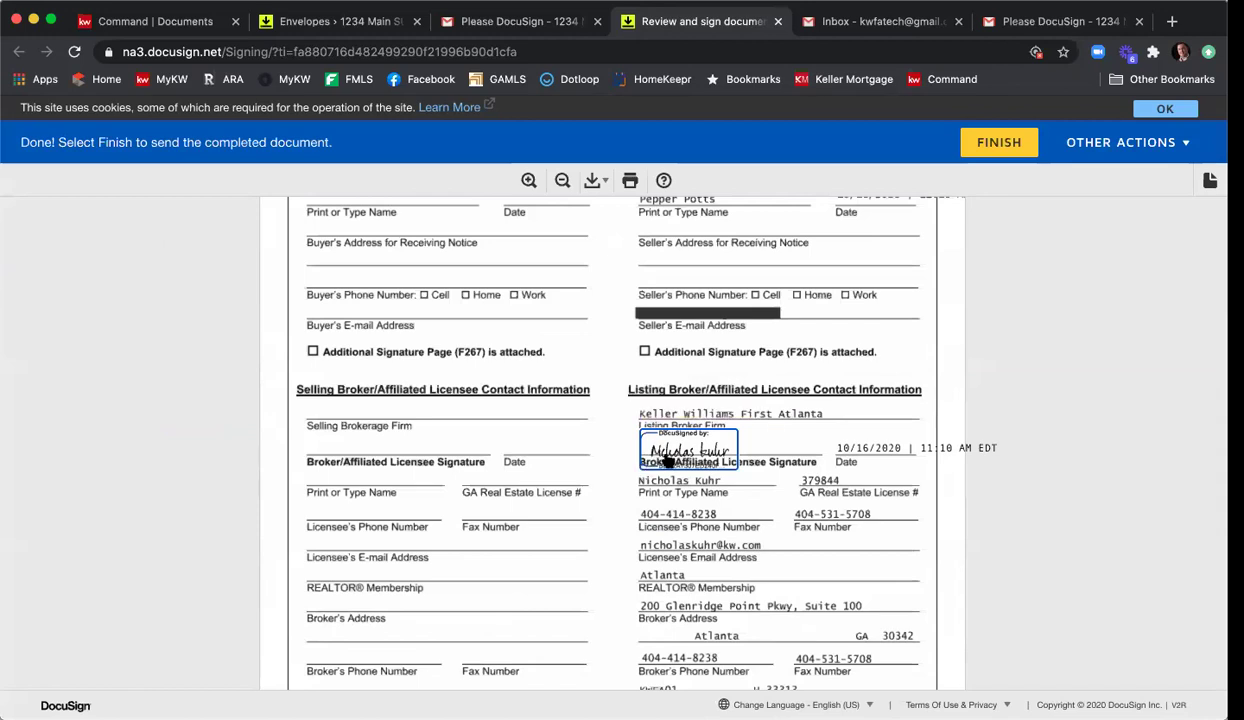
click(993, 145)
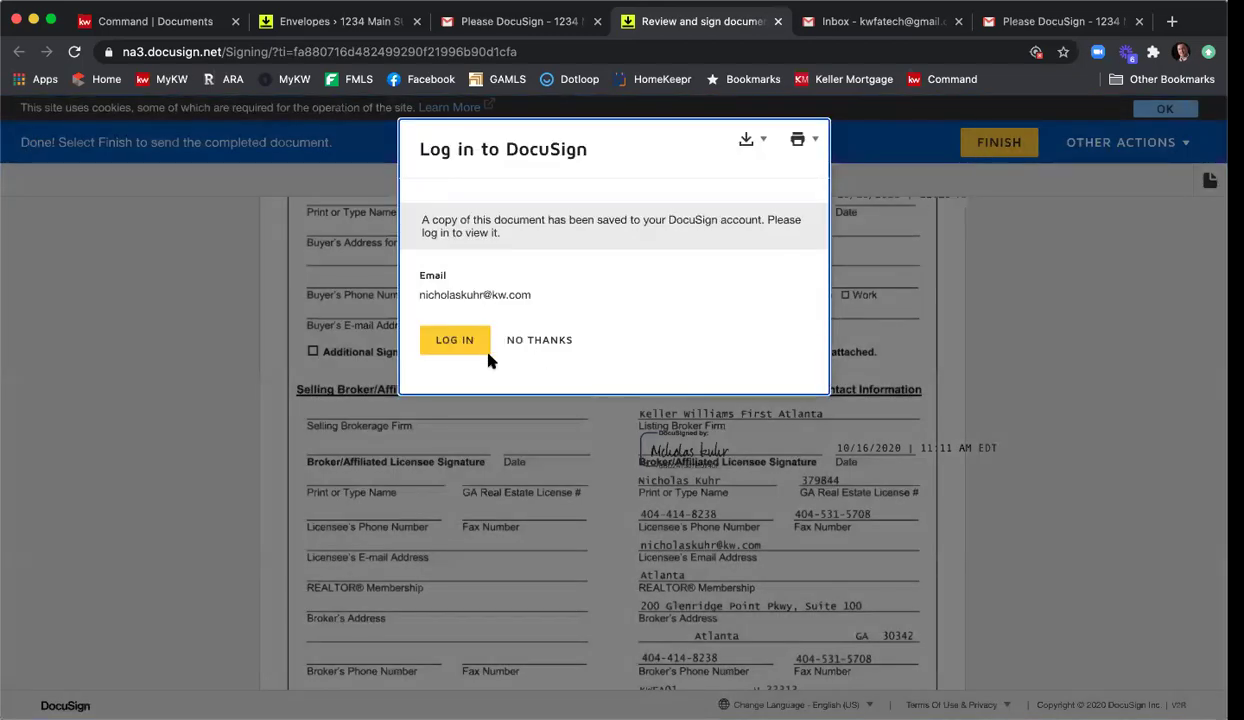
click(520, 342)
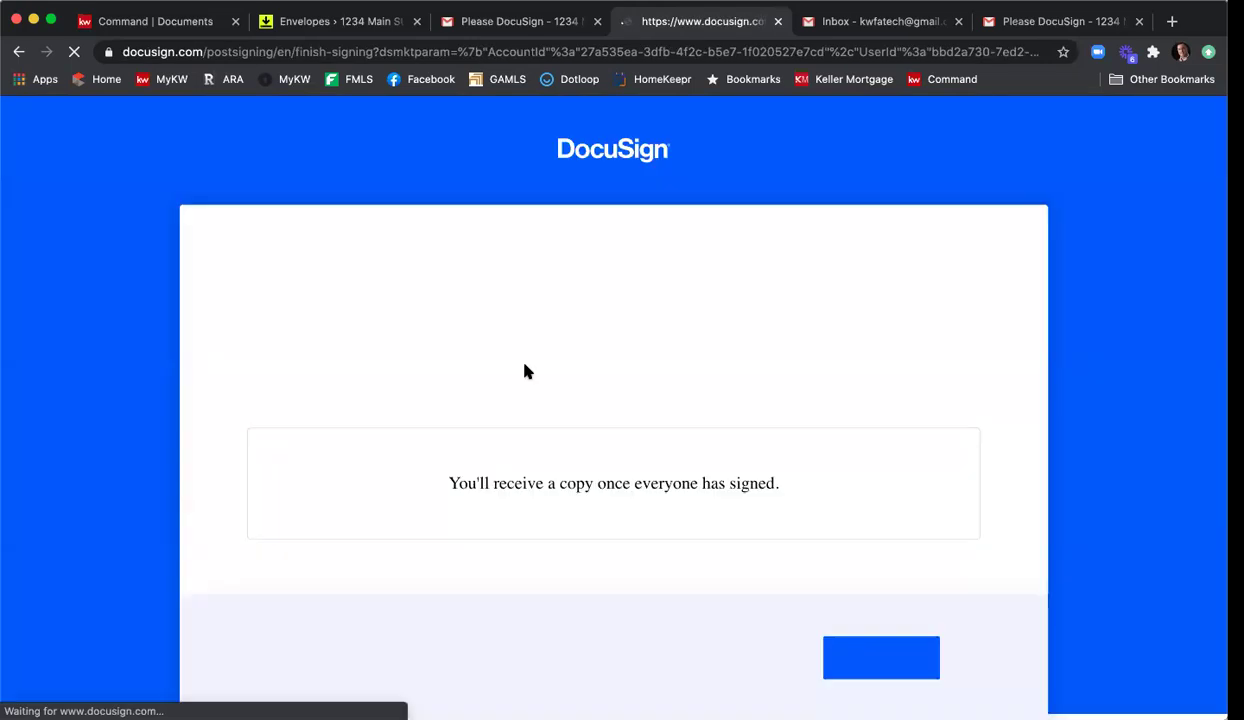
click(778, 21)
Step: Check the Completed 1234 Main St email's six signed PDFs, then return to DocuSign Rooms envelopes
click(710, 22)
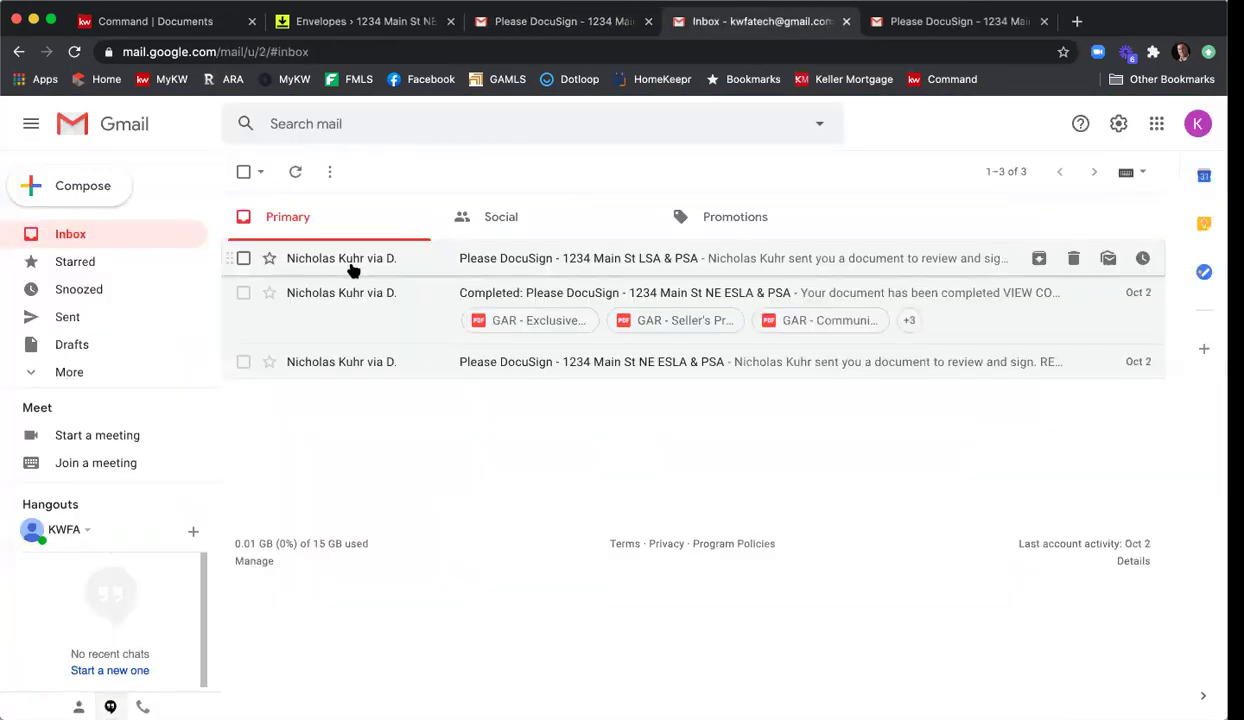
mouse_move(343, 267)
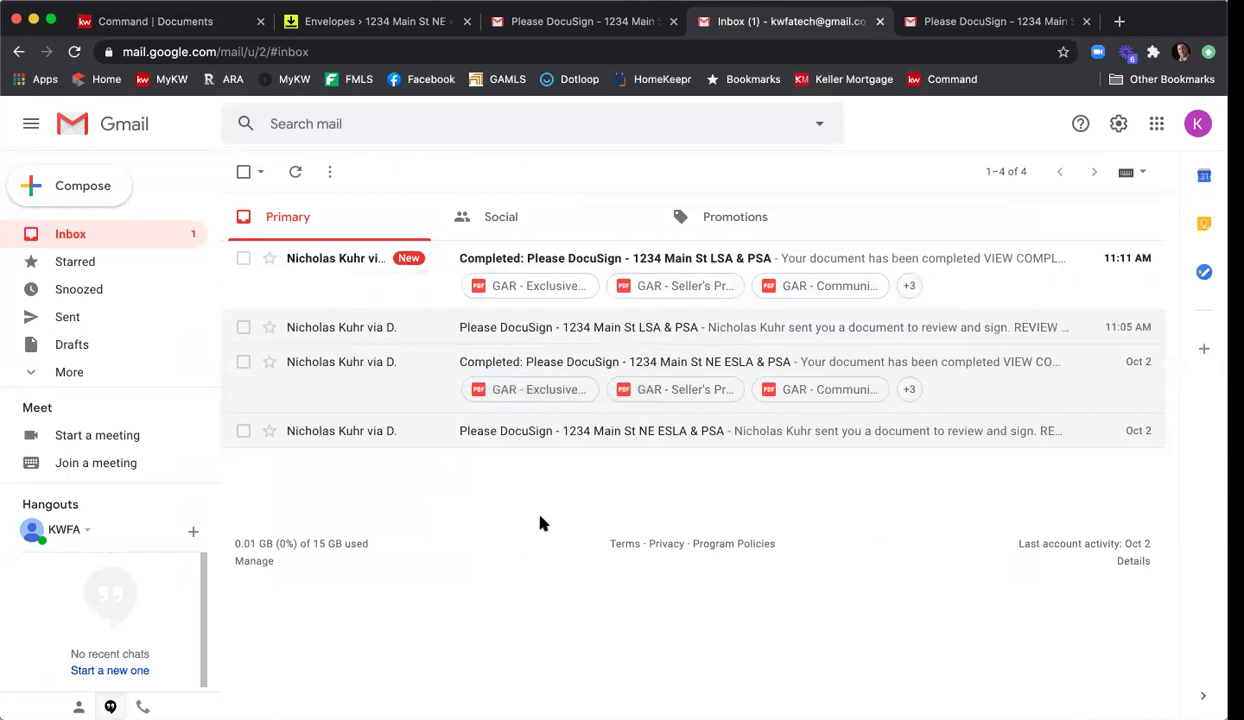
click(505, 260)
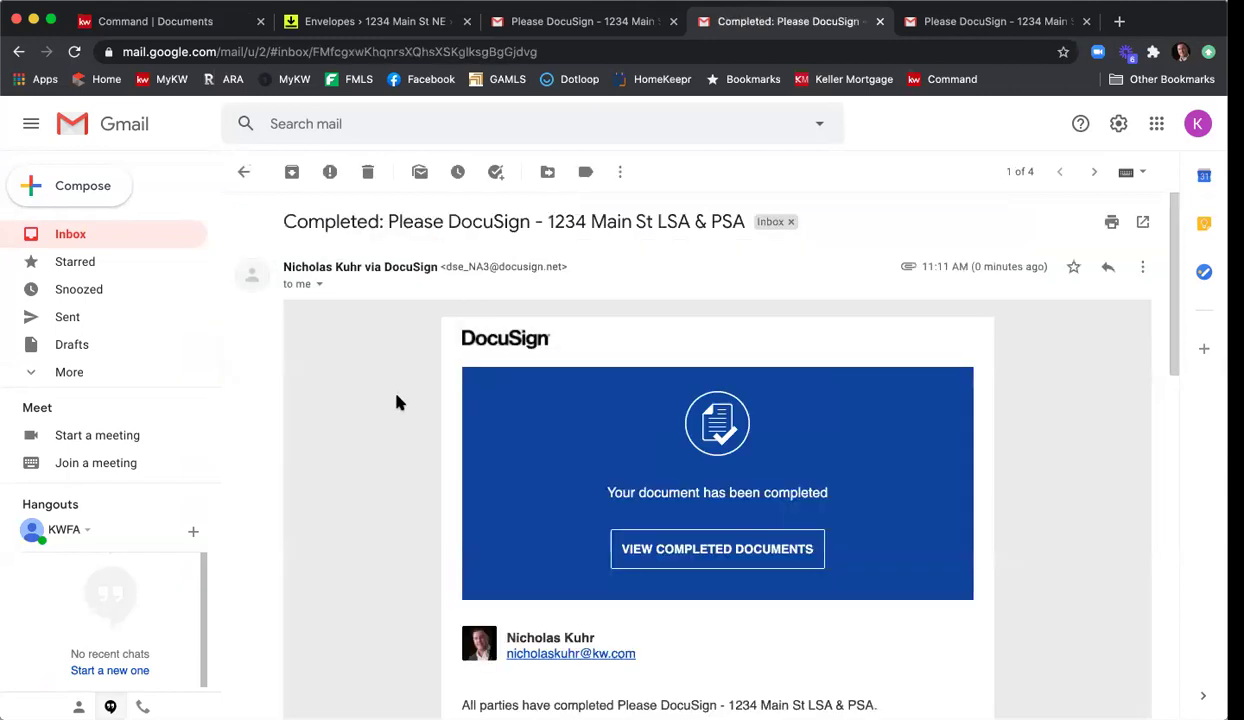
scroll(397, 402, down, 10)
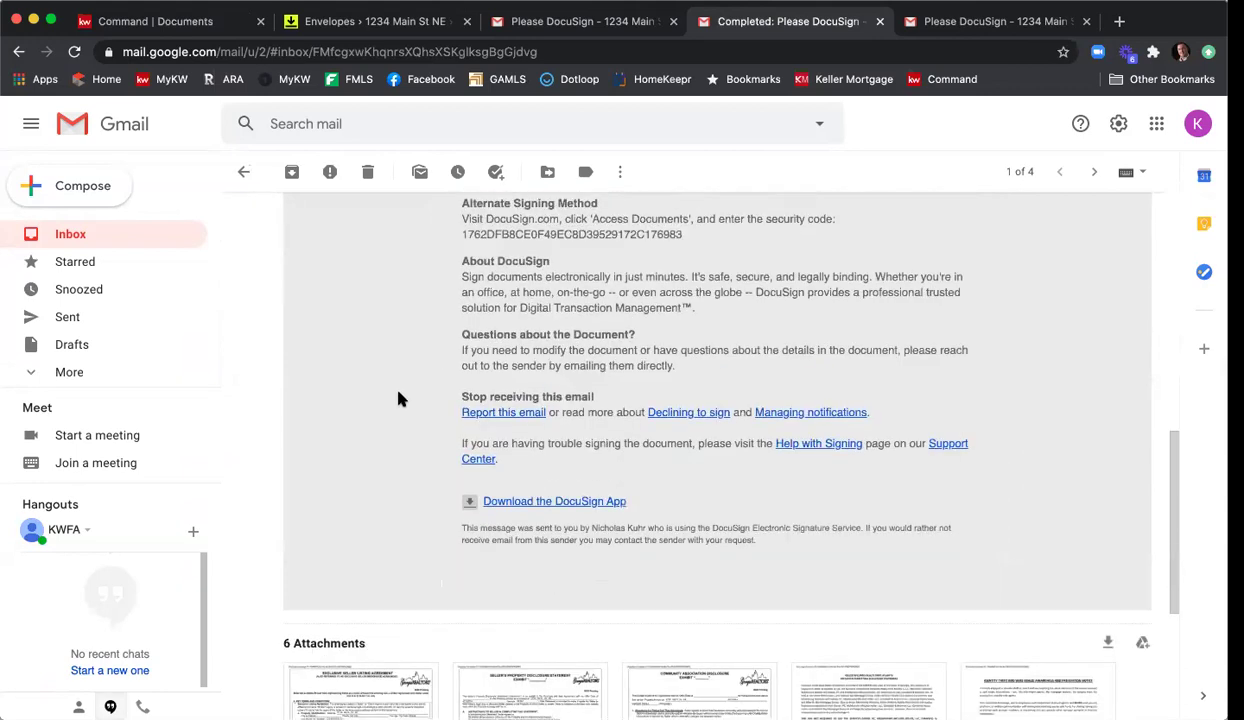
scroll(397, 400, down, 3)
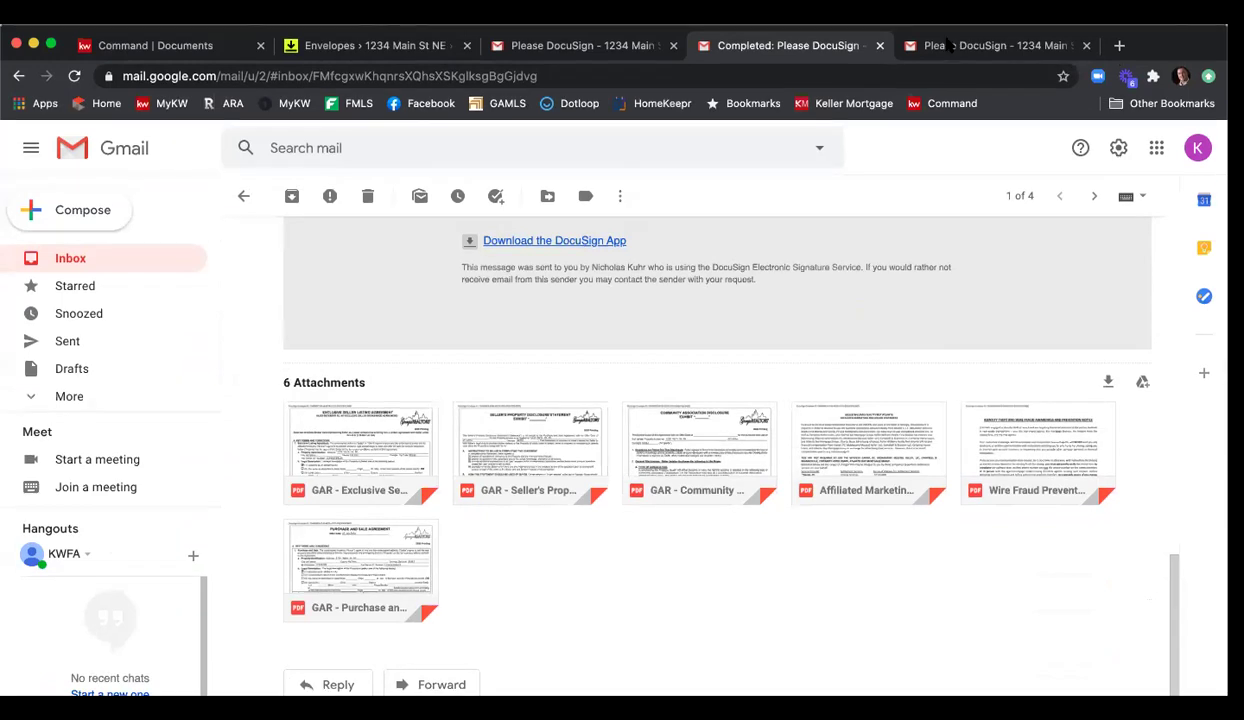
click(300, 46)
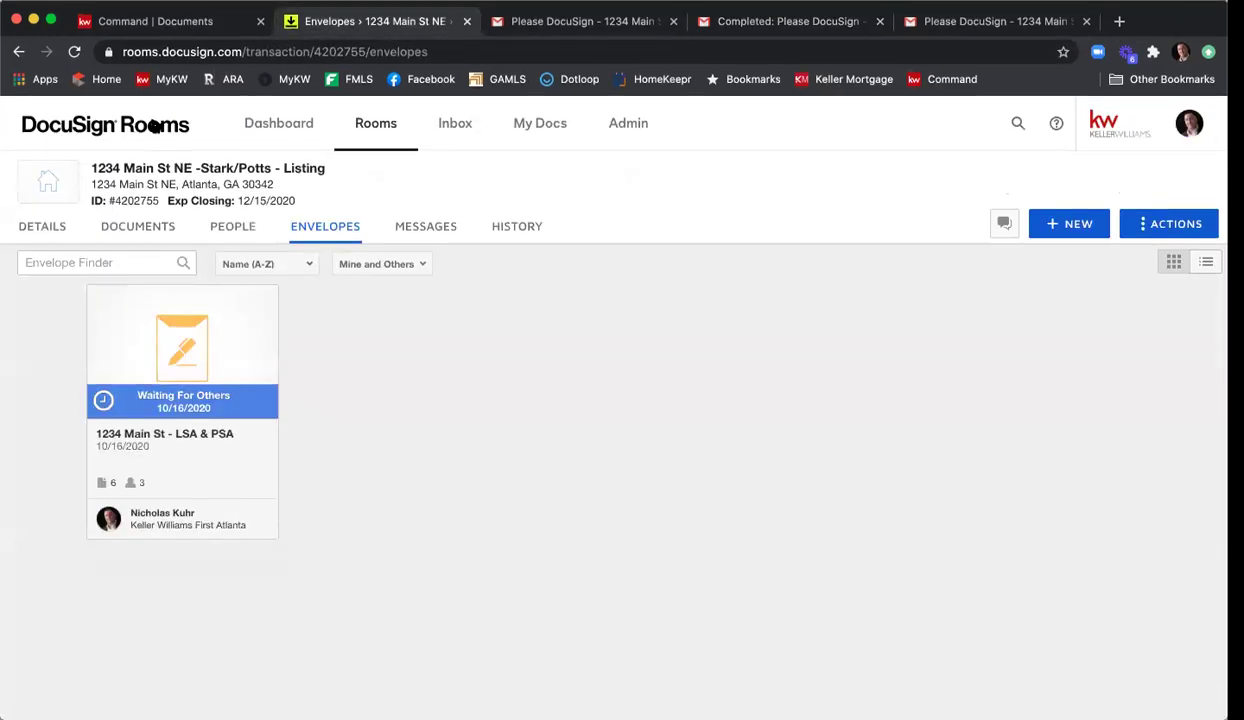
Step: Refresh the envelopes page so LSA & PSA reads Completed, then view the room's documents
click(74, 51)
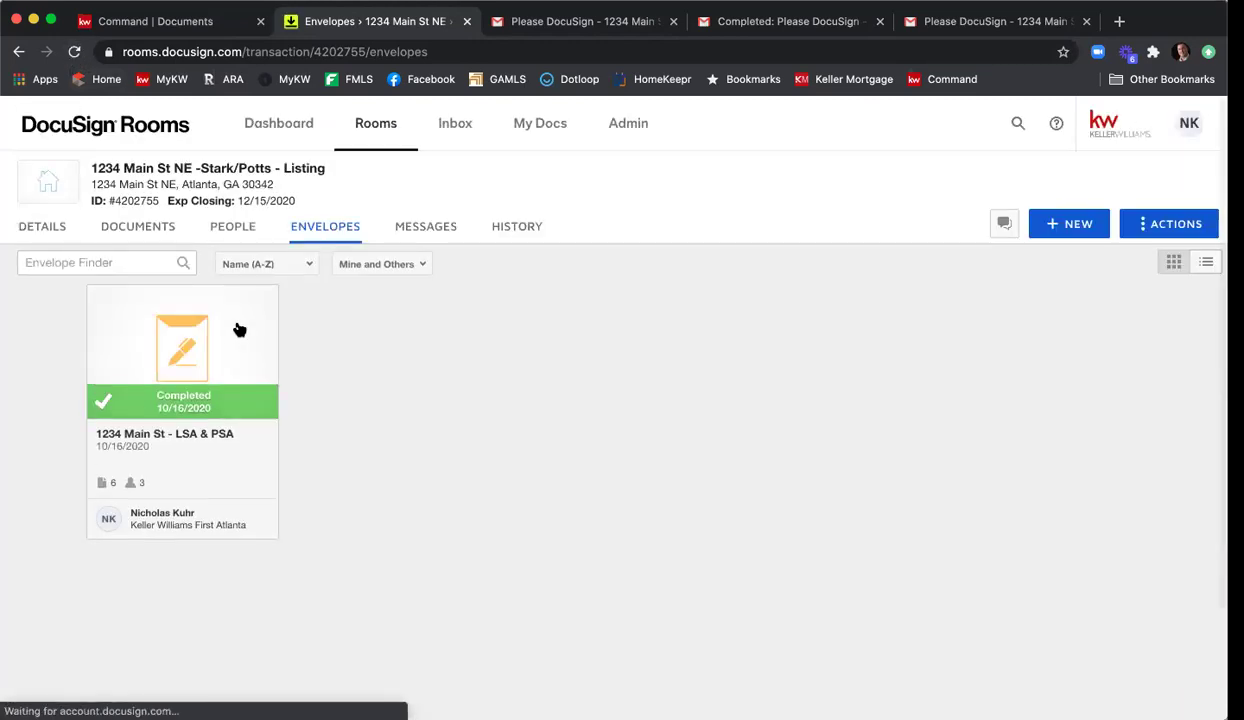
click(151, 236)
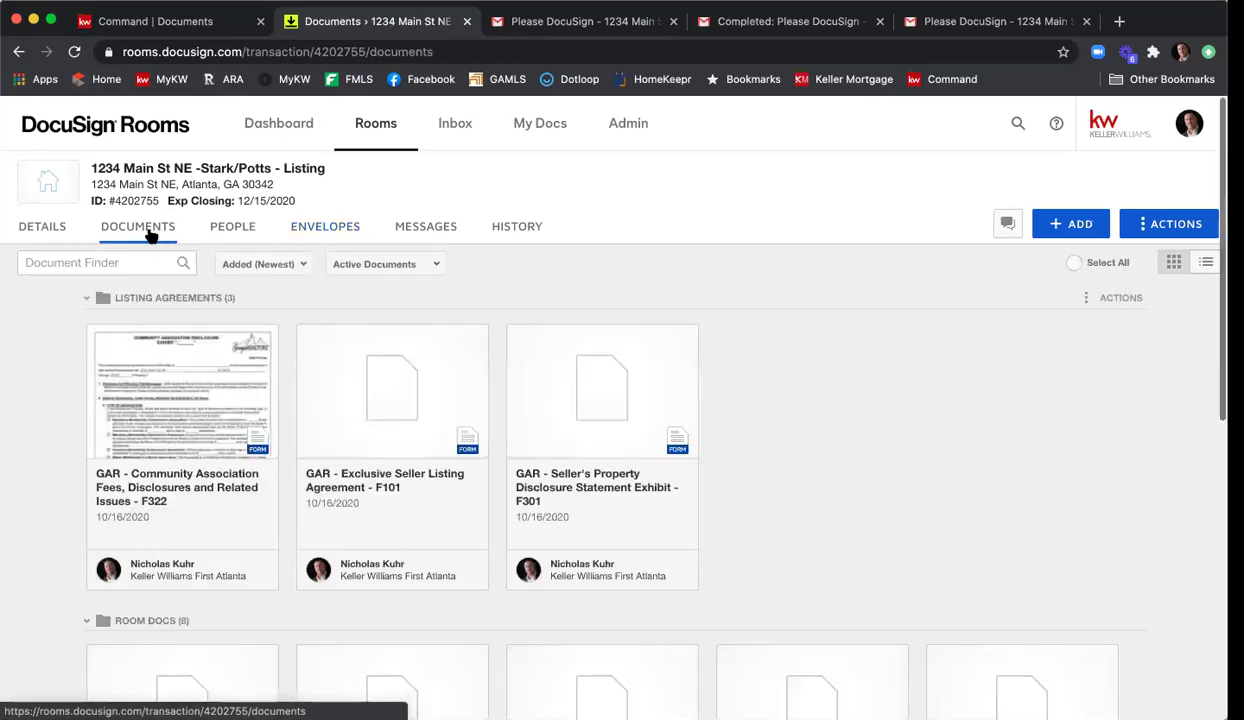
scroll(1119, 384, down, 5)
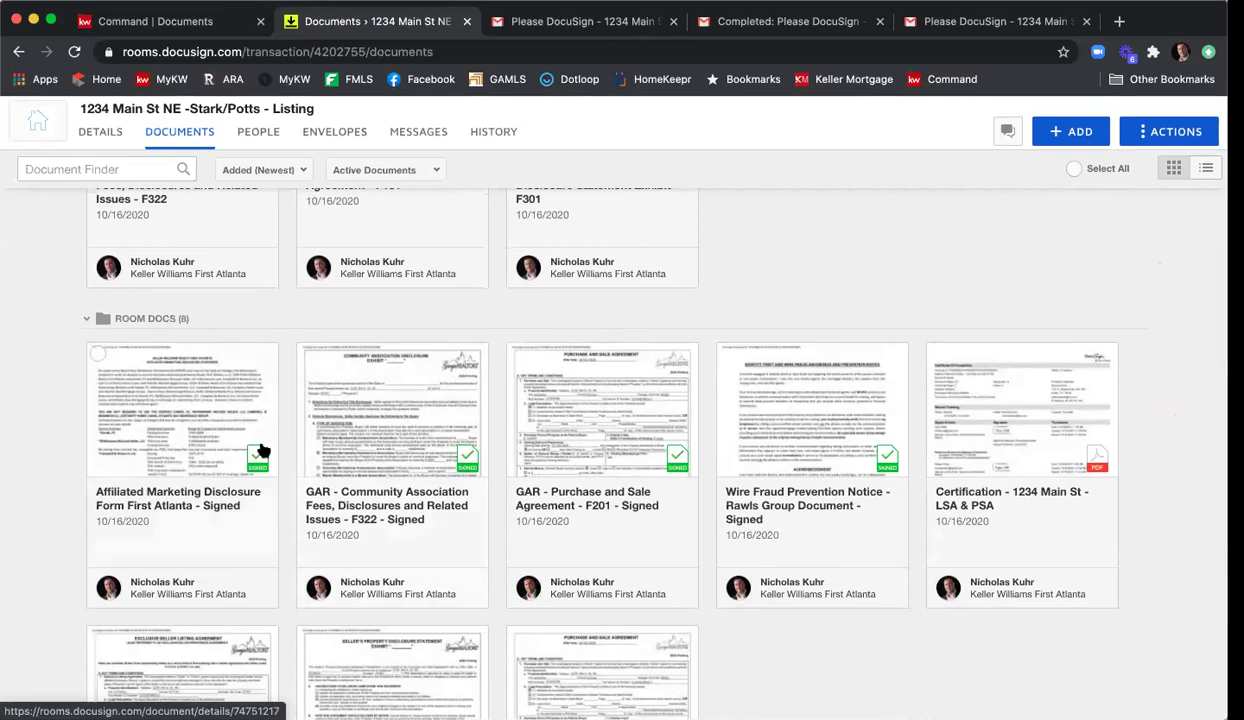
Step: Select the signed Affiliated Marketing, Community Association Fees, Wire Fraud, Seller's Property Disclosure and Listing Agreement documents
click(98, 354)
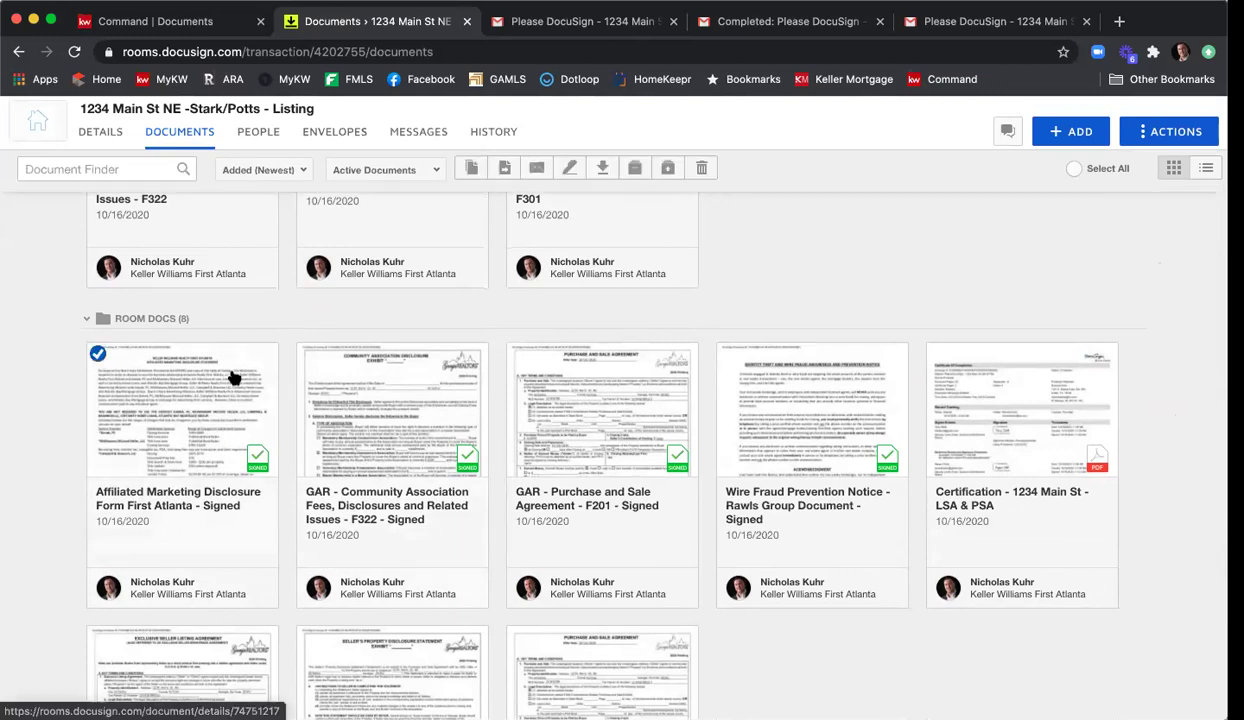
click(308, 354)
click(727, 355)
scroll(697, 394, down, 3)
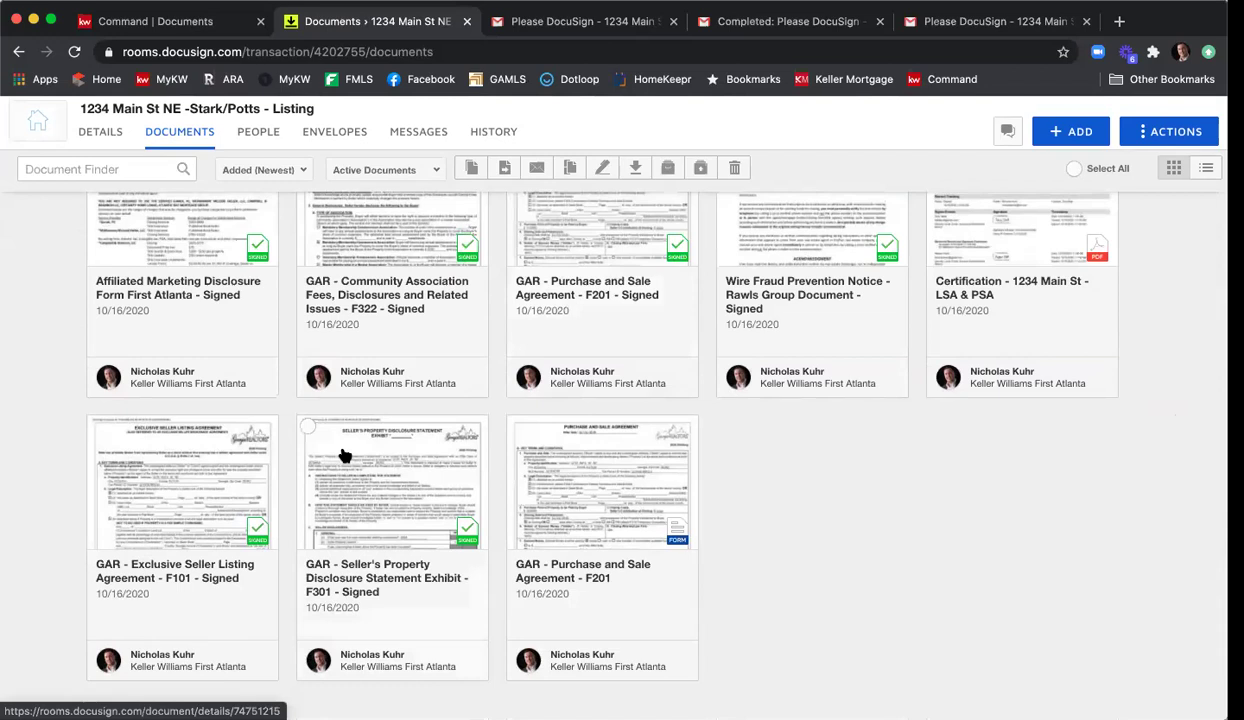
click(307, 427)
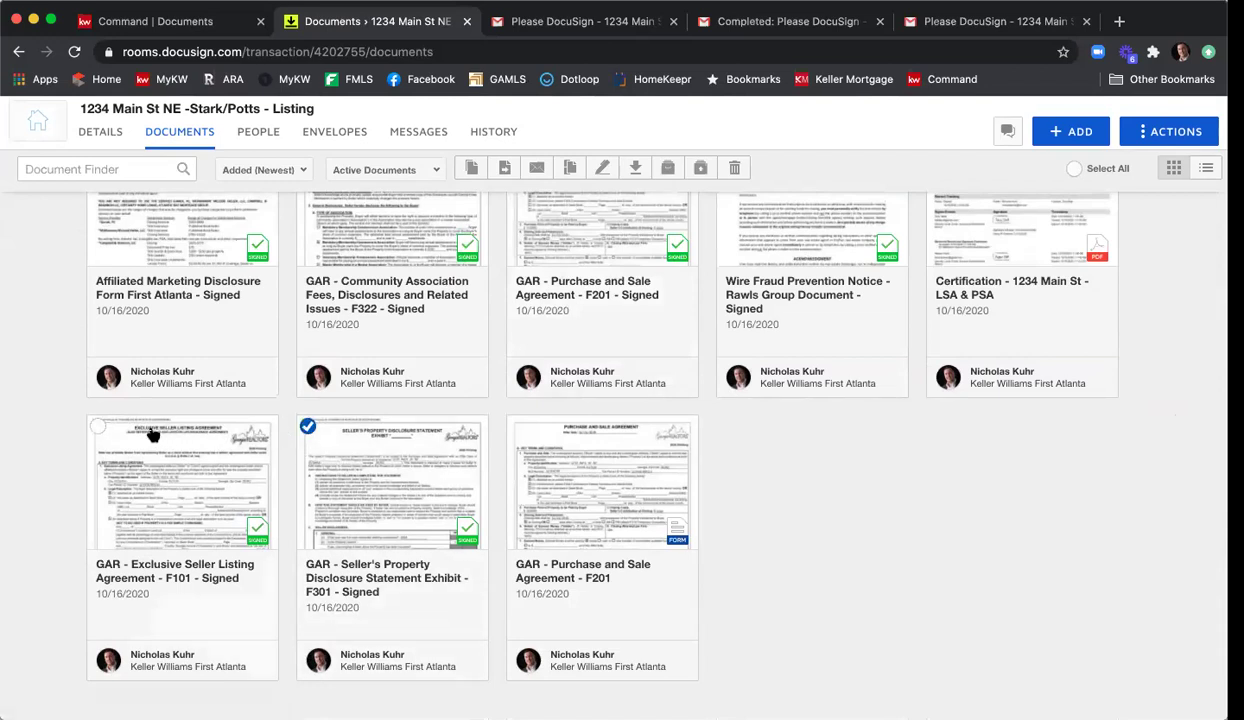
click(104, 419)
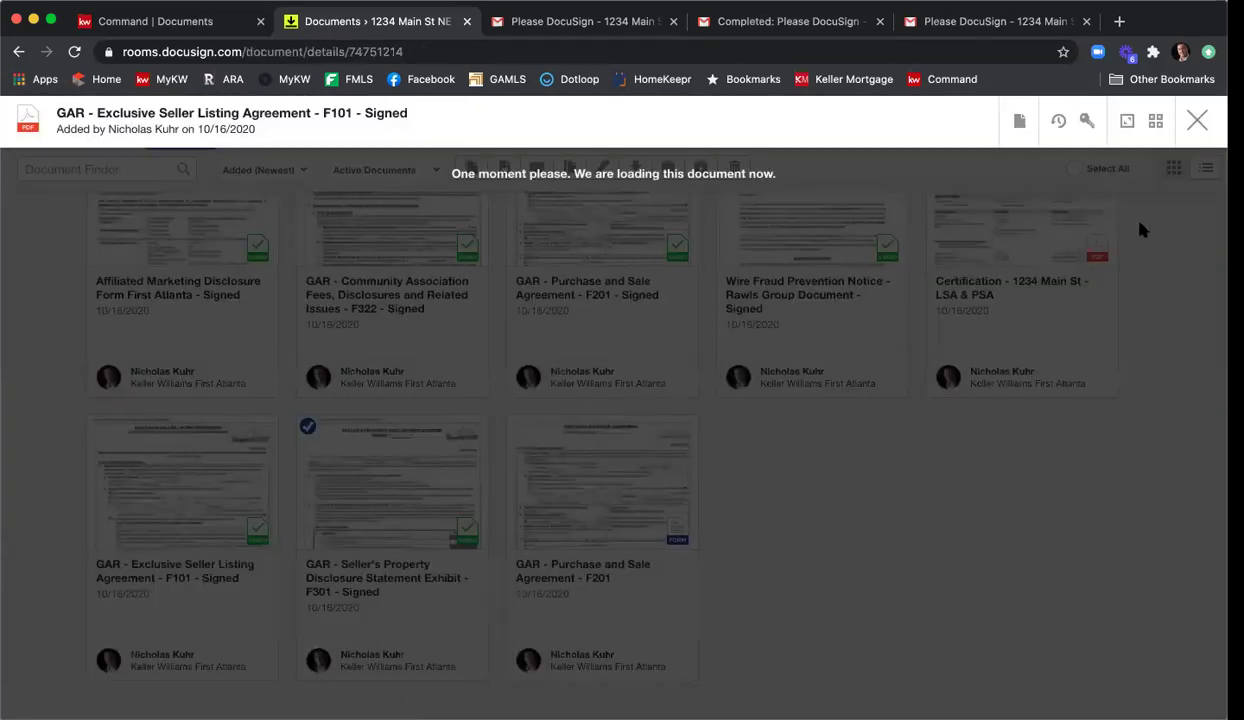
click(1192, 122)
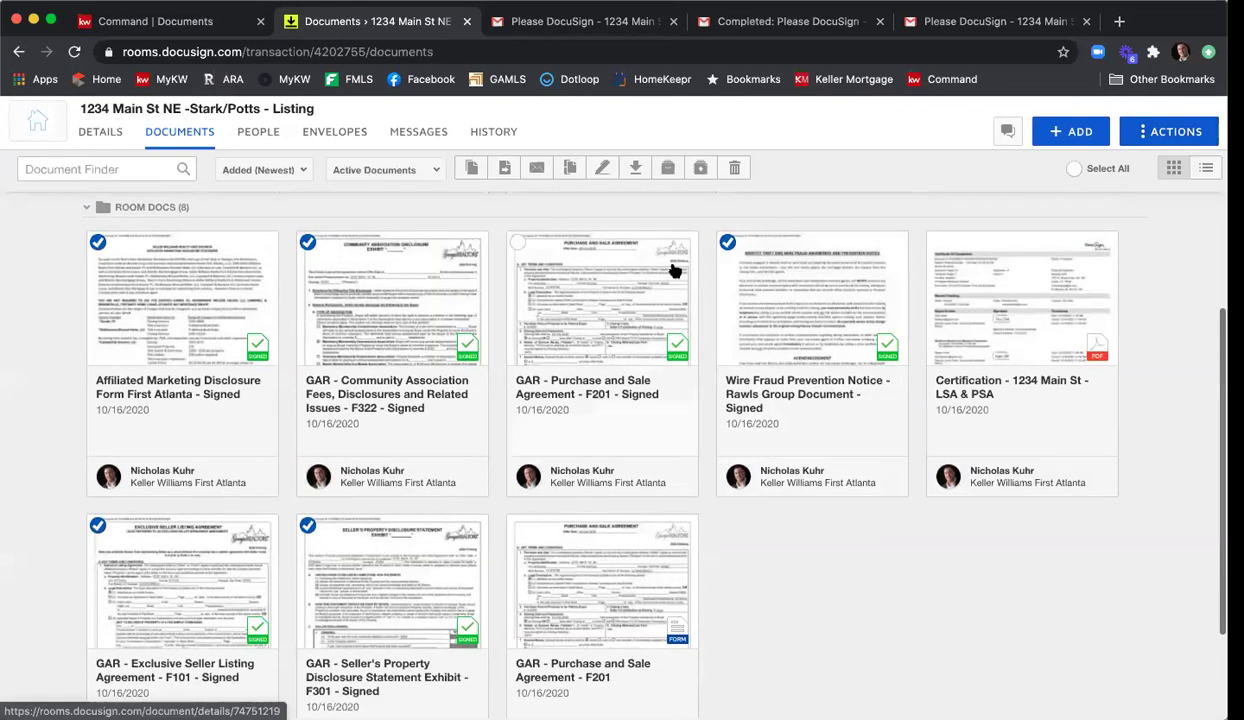
Step: Move the five selected documents into the current room's Listing Agreements folder
click(507, 167)
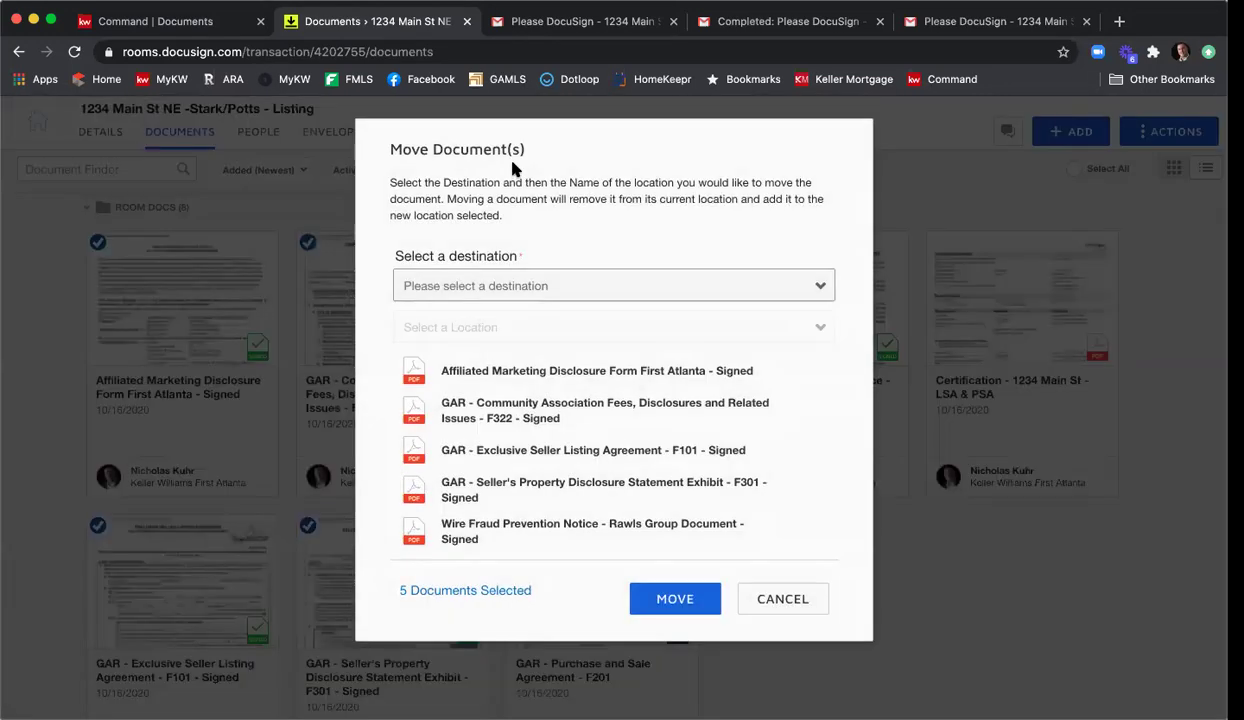
click(492, 286)
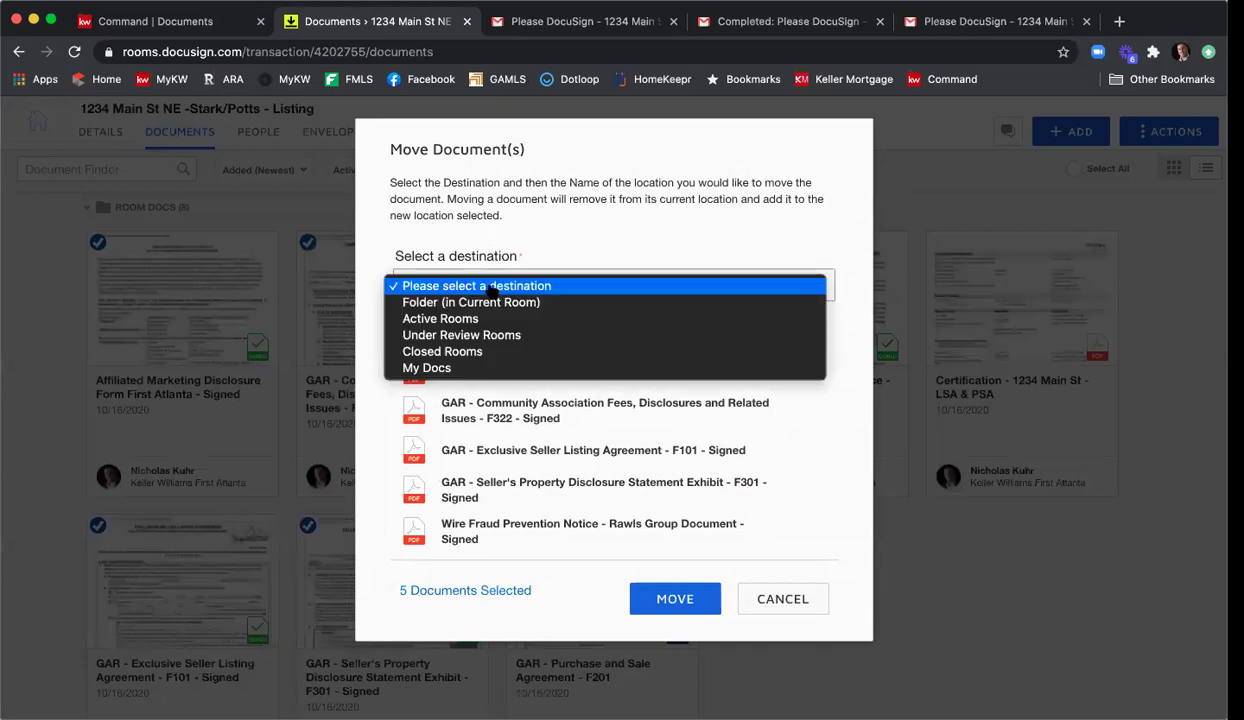
click(495, 303)
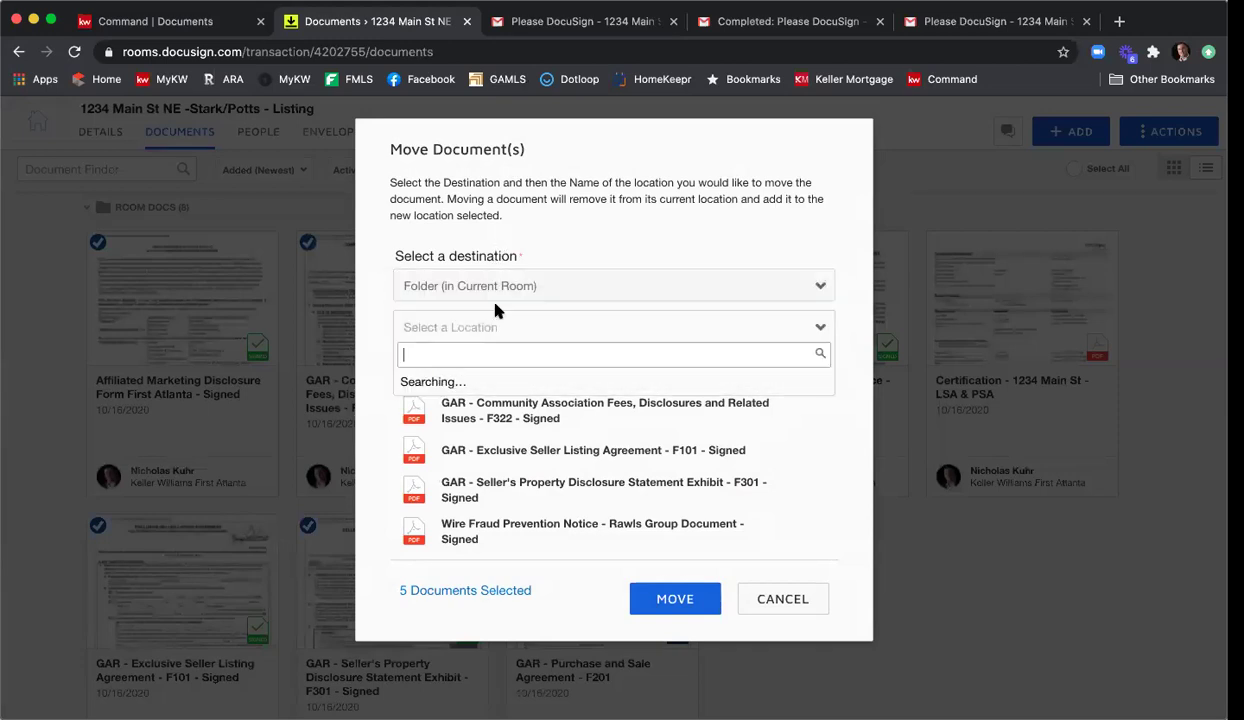
click(503, 378)
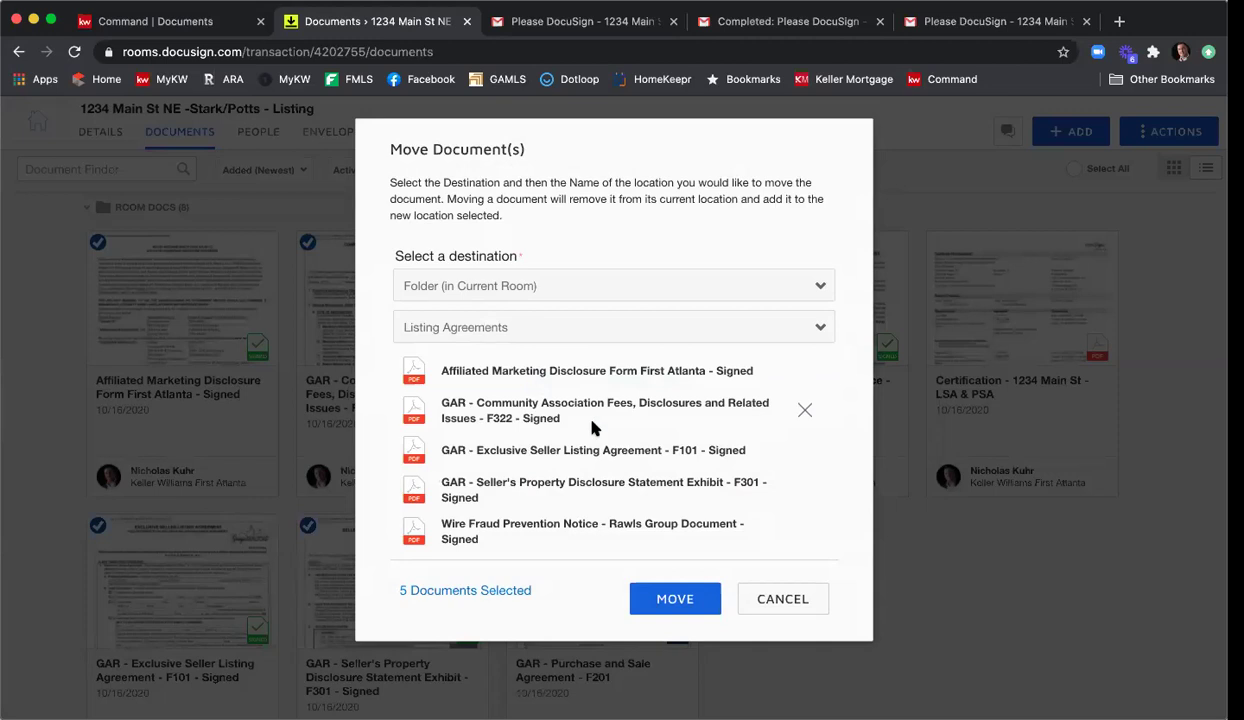
click(676, 598)
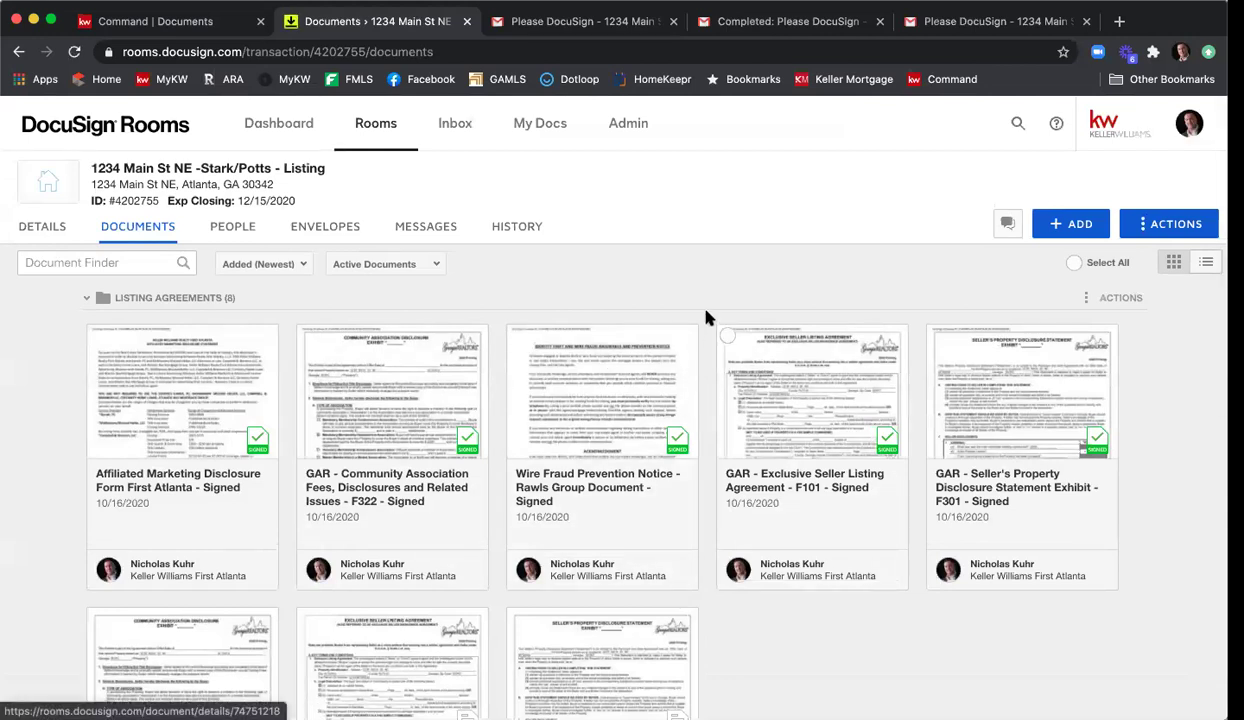
scroll(712, 290, down, 3)
scroll(713, 295, down, 10)
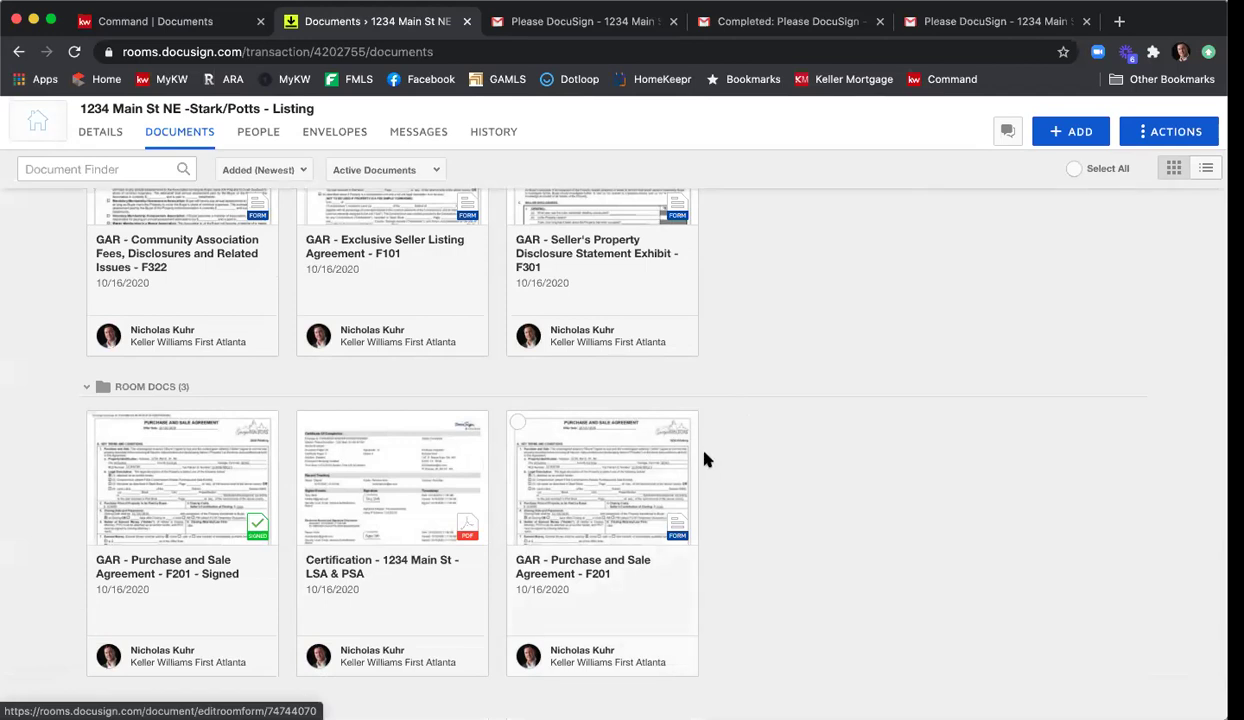
click(150, 24)
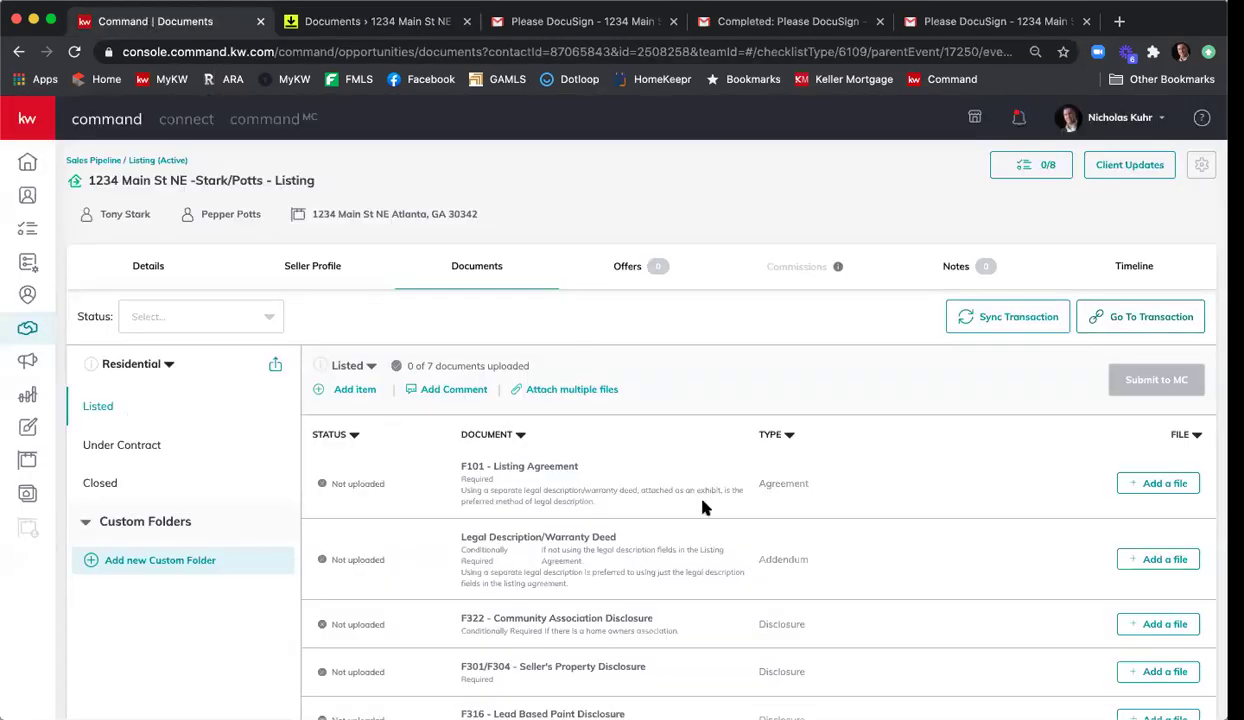
Step: Attach the signed Exclusive Seller Listing Agreement from DocuSign to F101 - Listing Agreement
scroll(852, 445, down, 2)
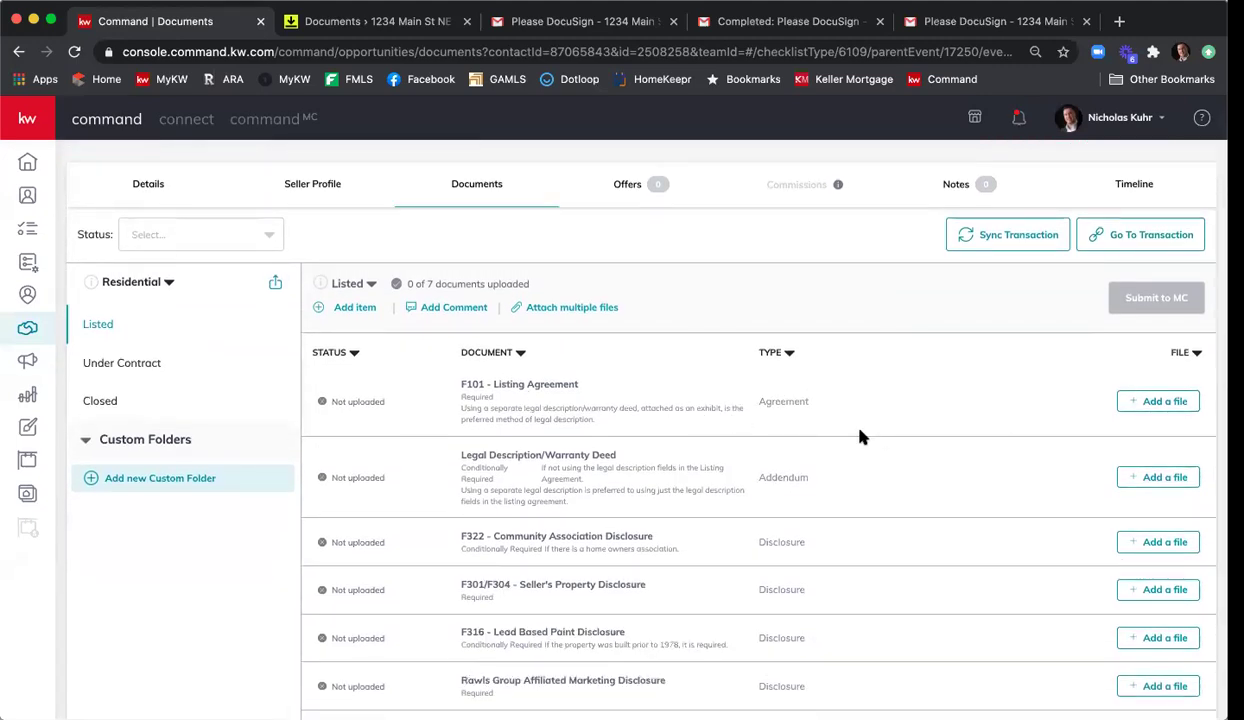
click(1157, 402)
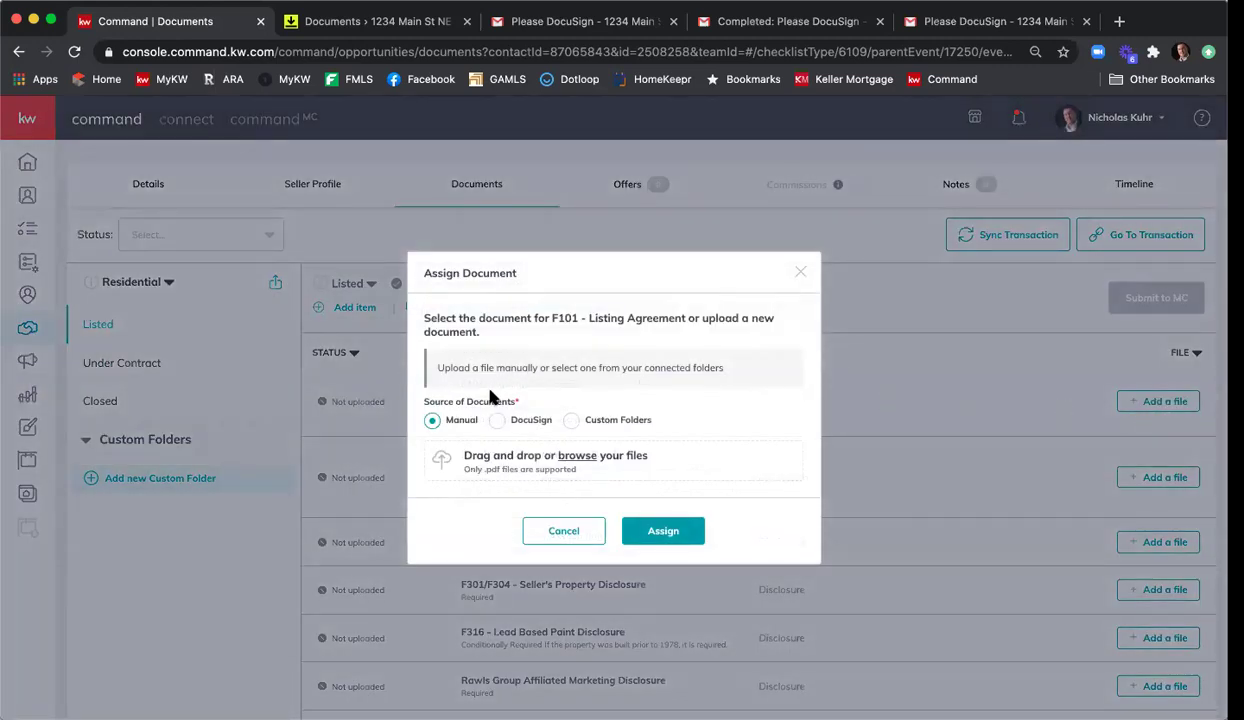
click(497, 421)
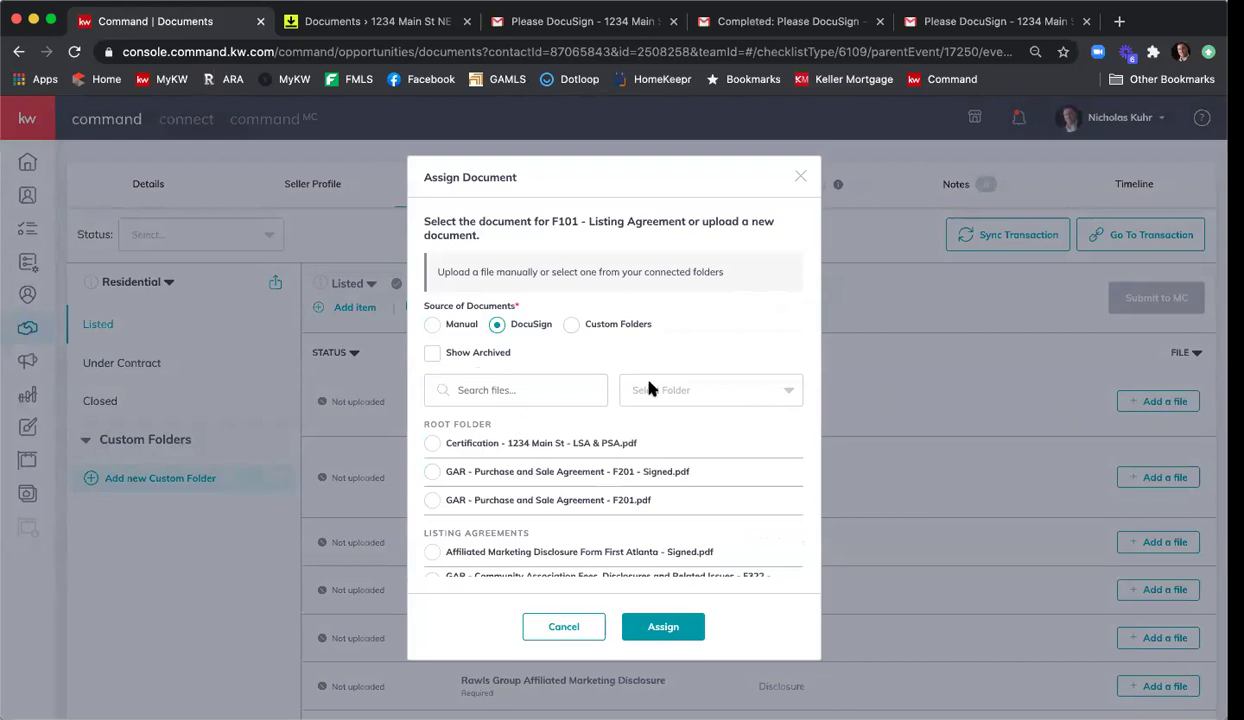
scroll(700, 360, down, 1)
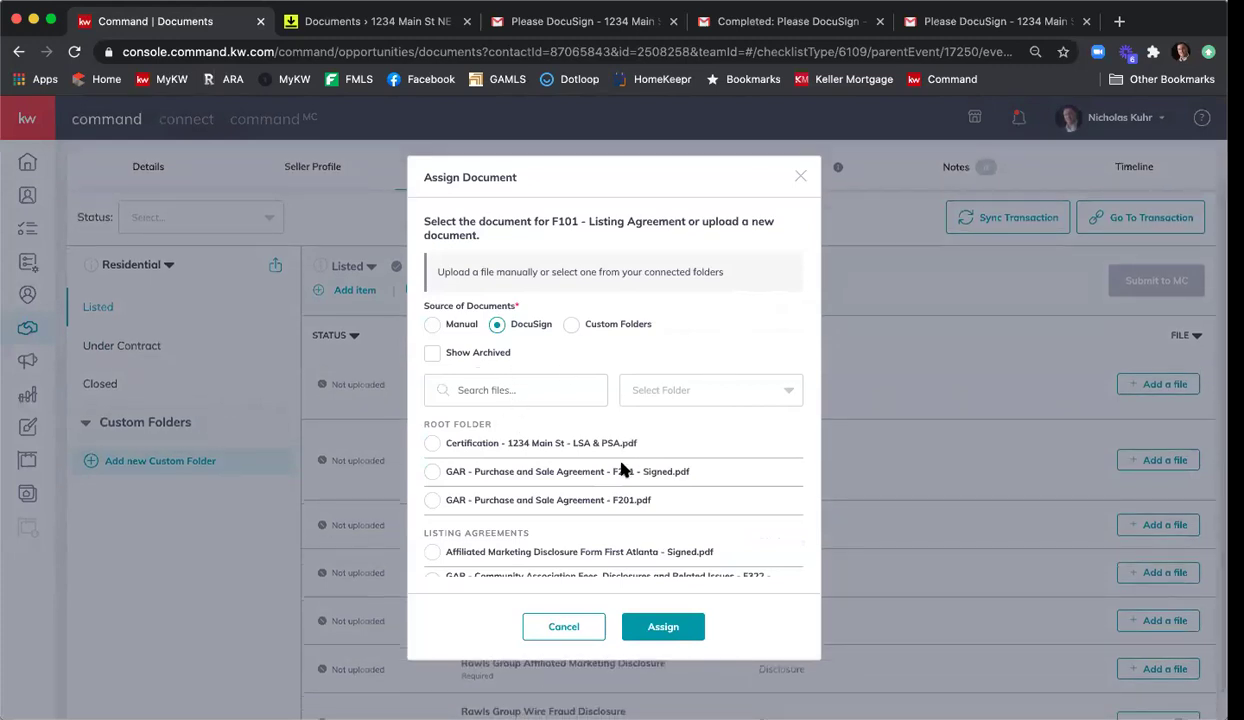
scroll(622, 469, down, 1)
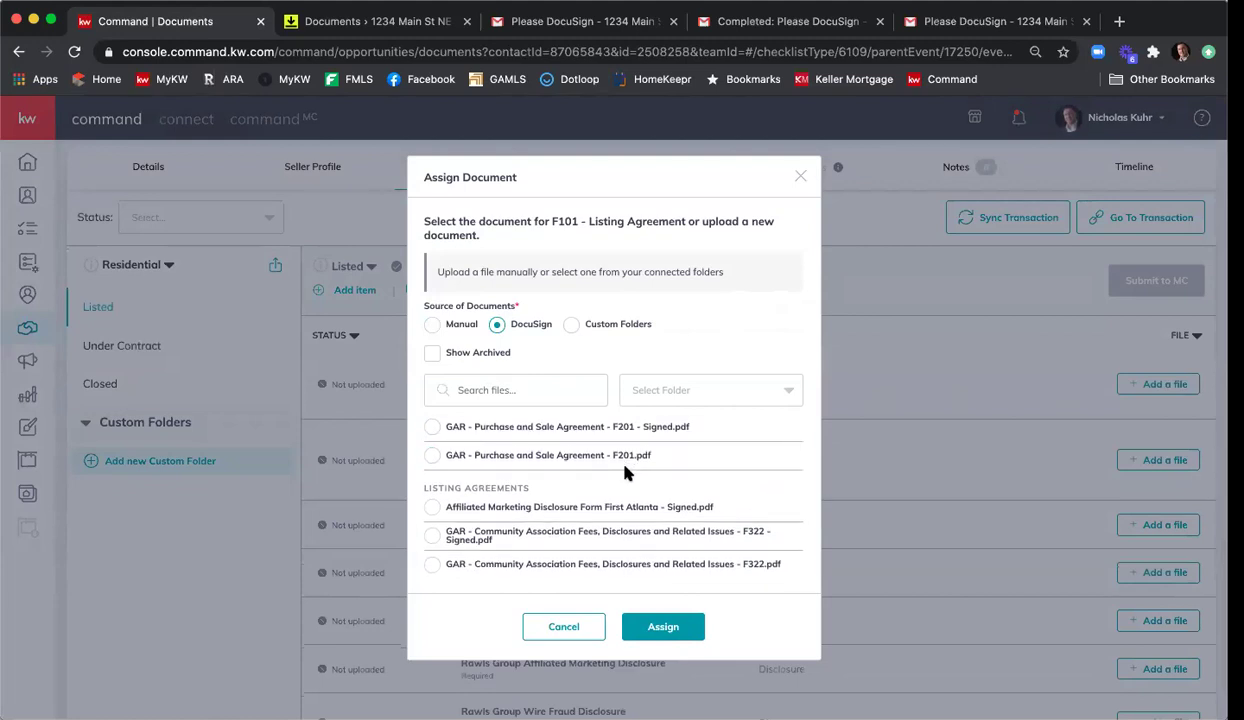
scroll(631, 473, down, 2)
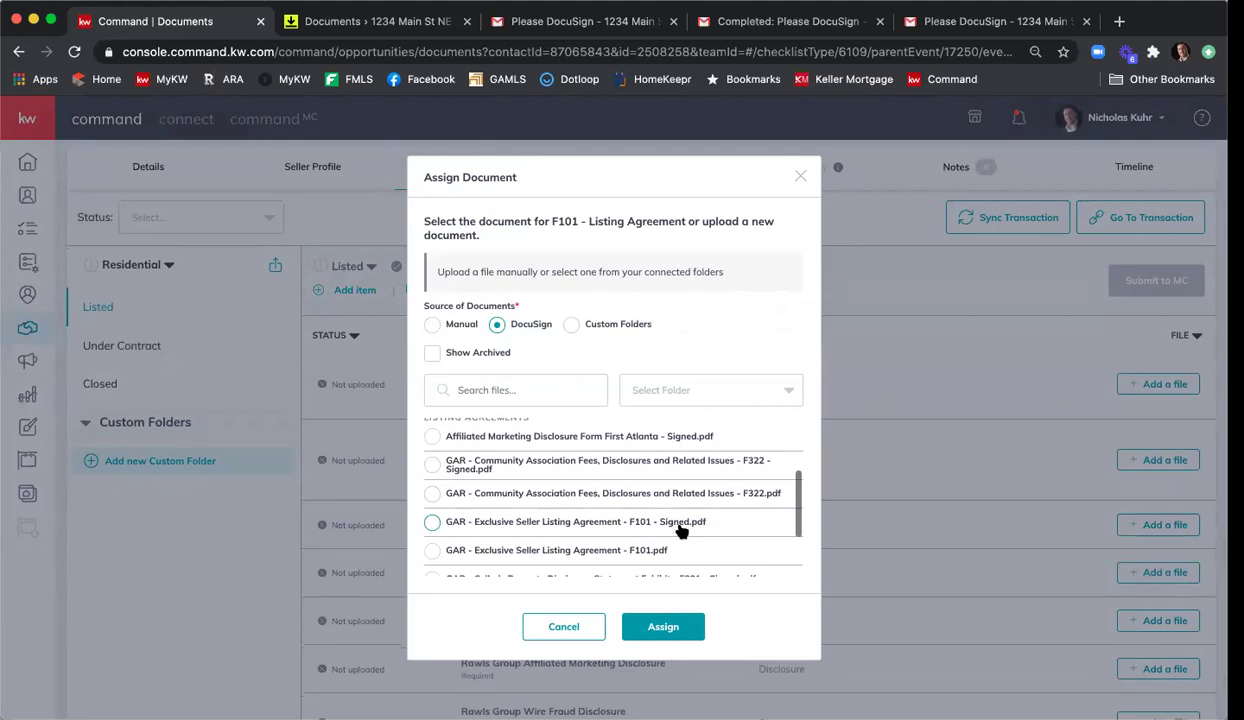
click(440, 524)
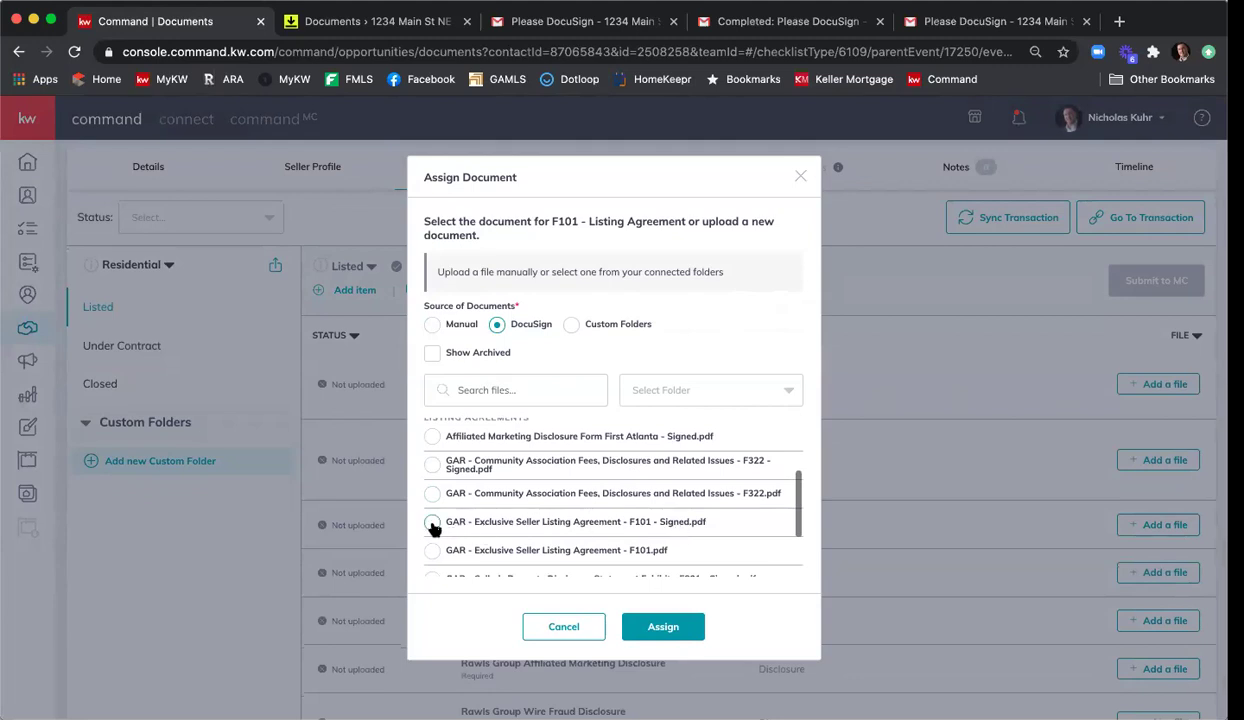
click(665, 630)
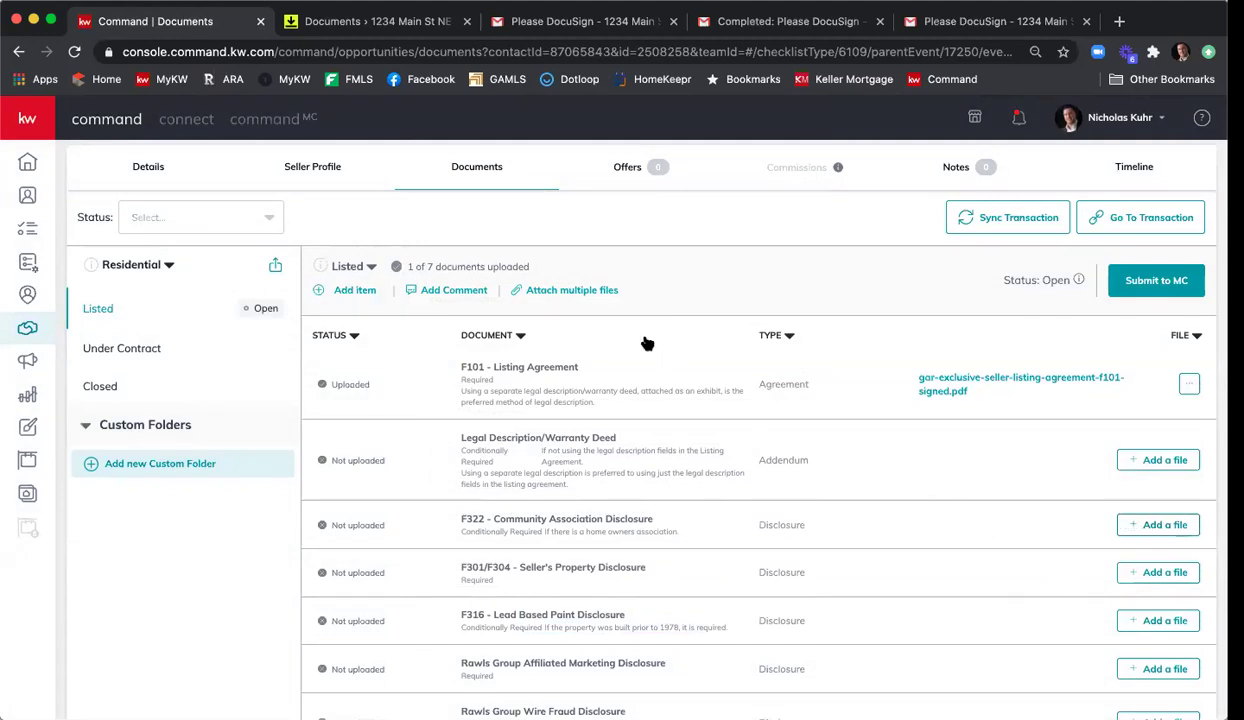
Step: Begin a multi-file DocuSign attach, choosing the signed Community Association Fees file for F322
click(570, 291)
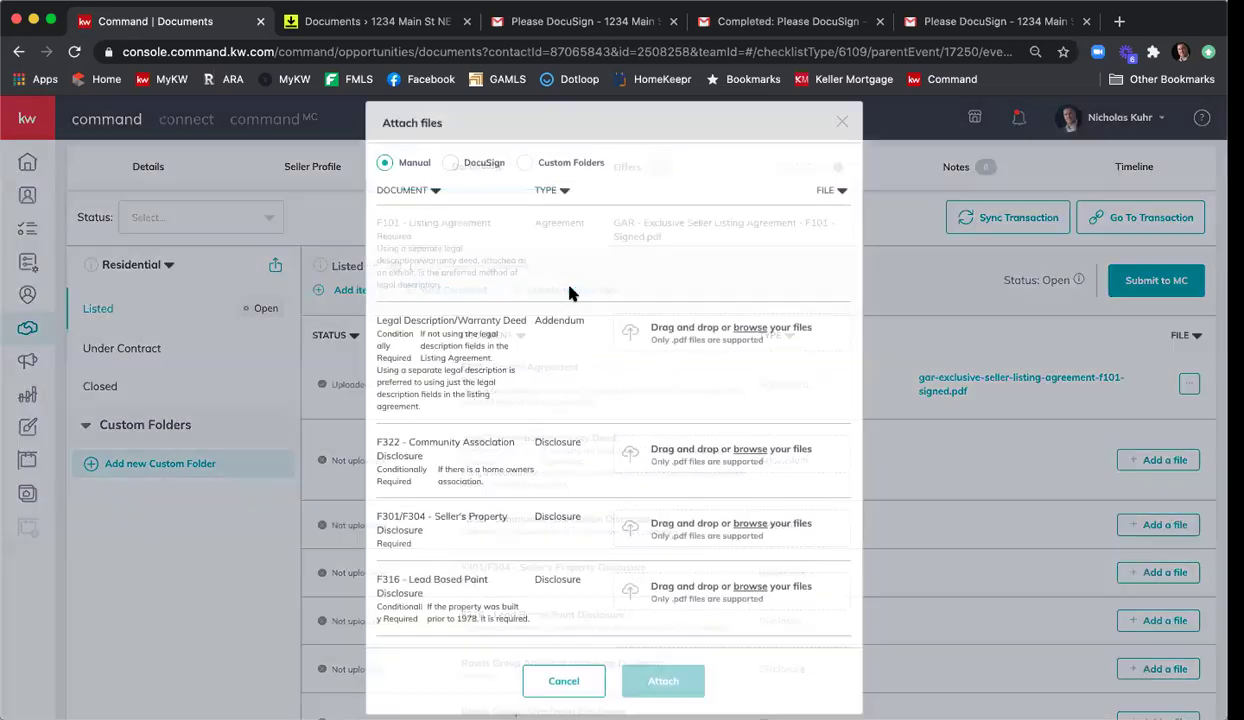
click(452, 163)
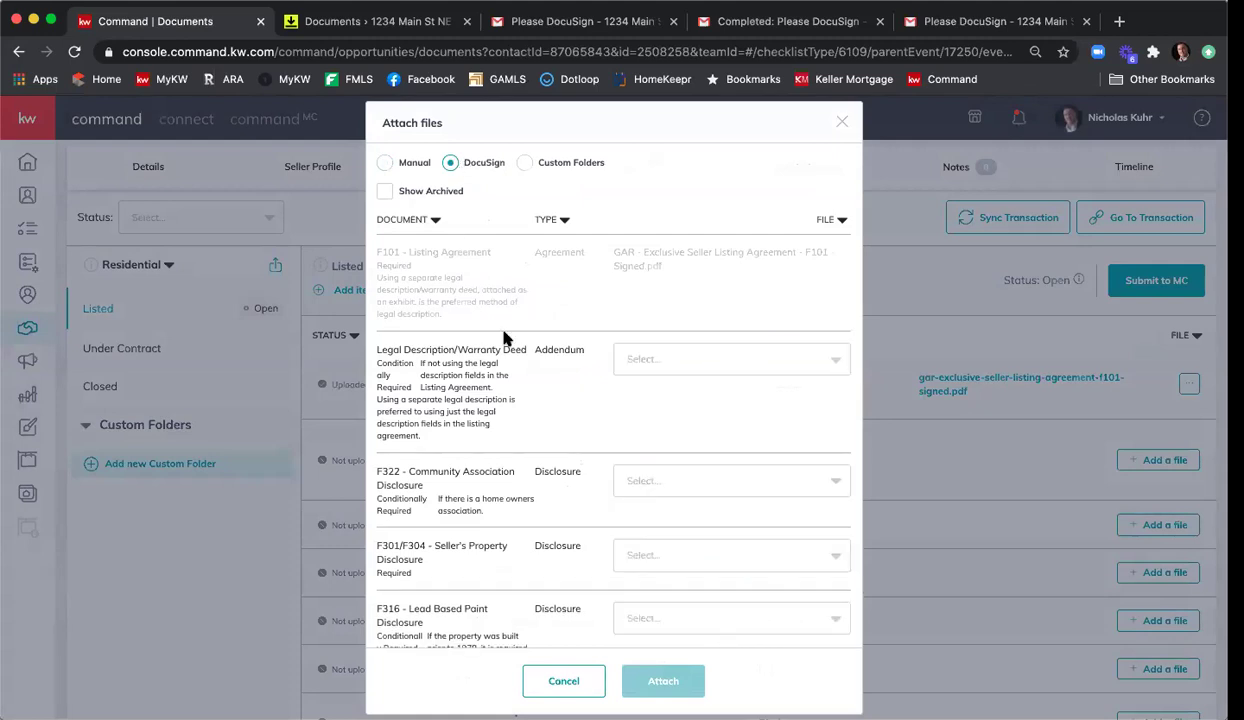
scroll(505, 338, down, 2)
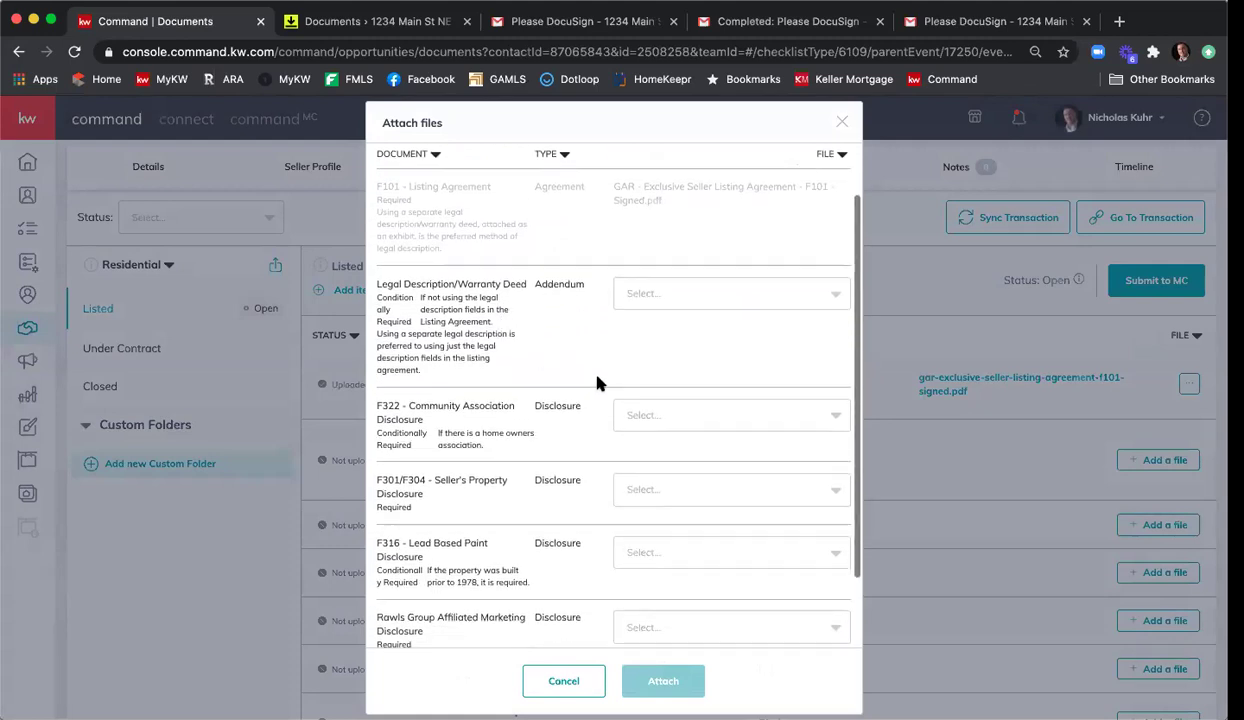
click(698, 420)
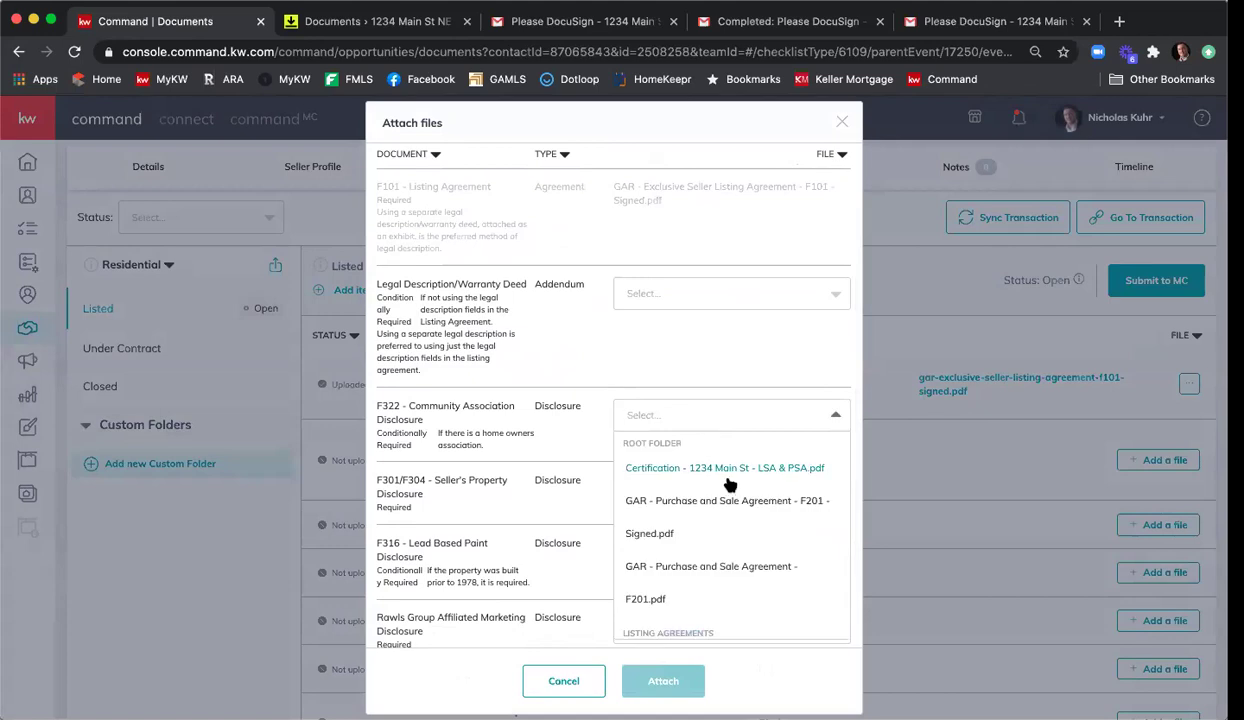
scroll(725, 480, down, 3)
scroll(738, 488, down, 3)
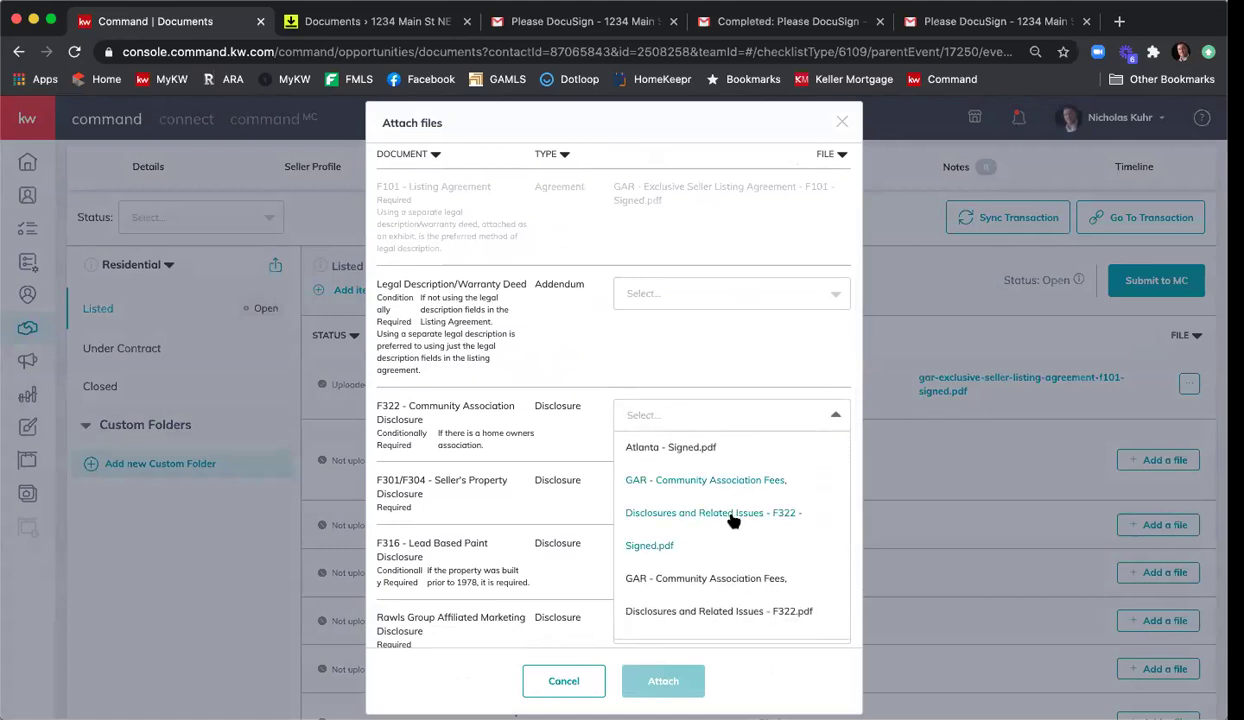
click(734, 521)
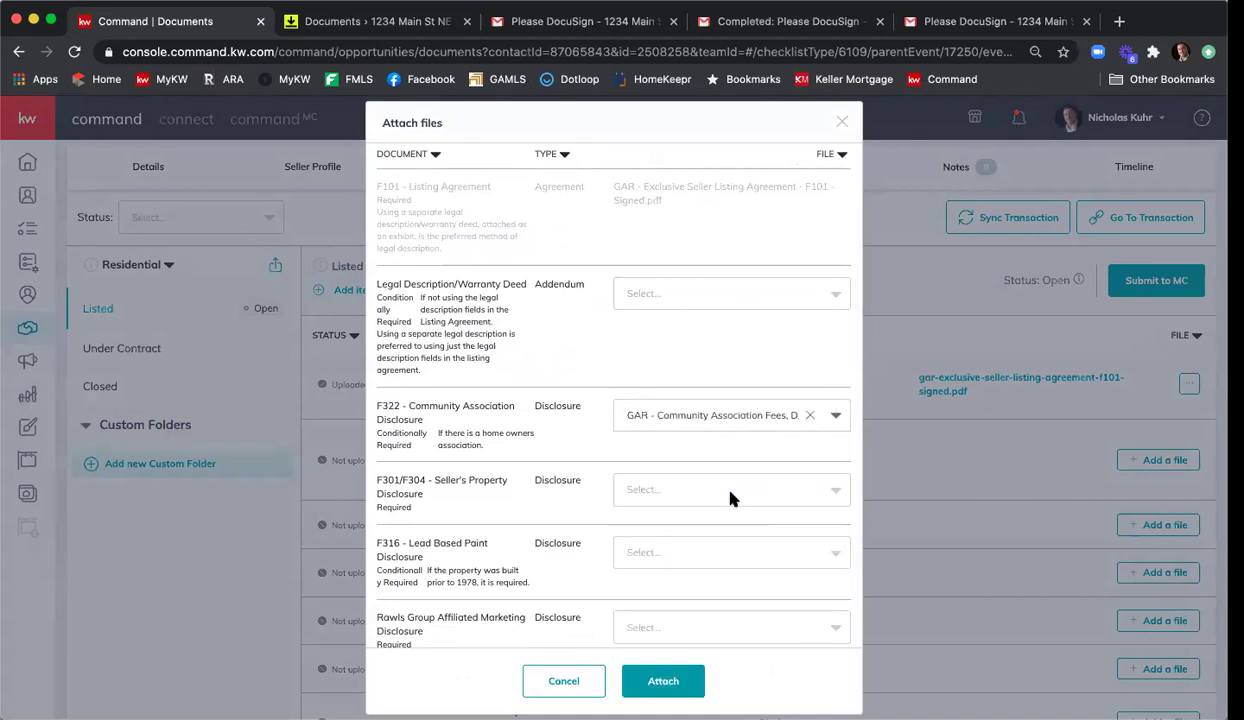
Step: Choose the signed Seller's Property Disclosure for F301/F304, then cancel without attaching
click(728, 490)
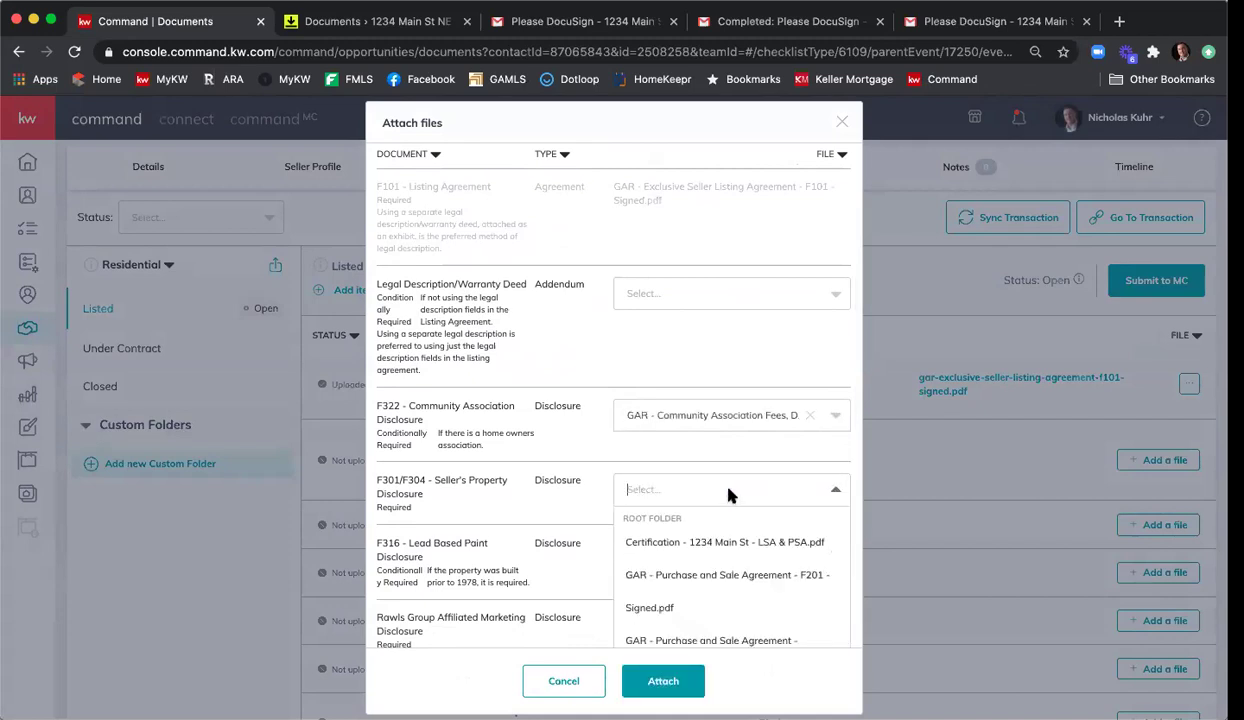
scroll(736, 548, down, 3)
scroll(740, 548, down, 4)
scroll(745, 552, down, 5)
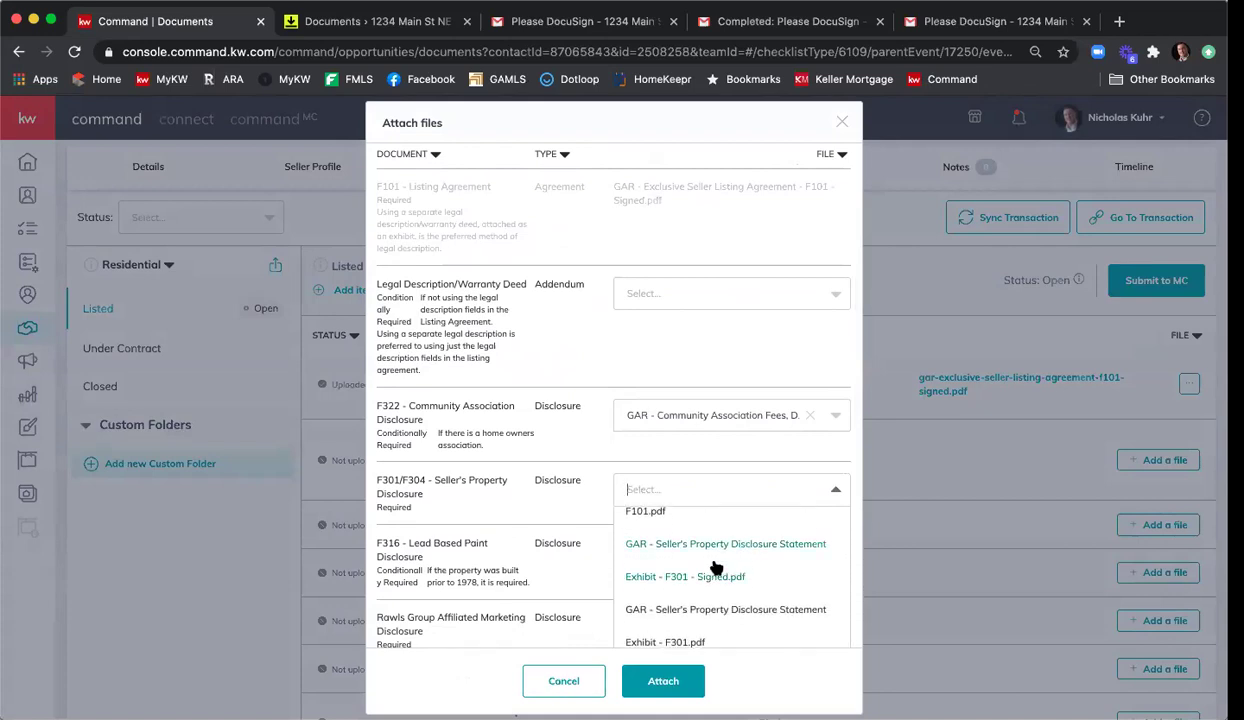
click(716, 569)
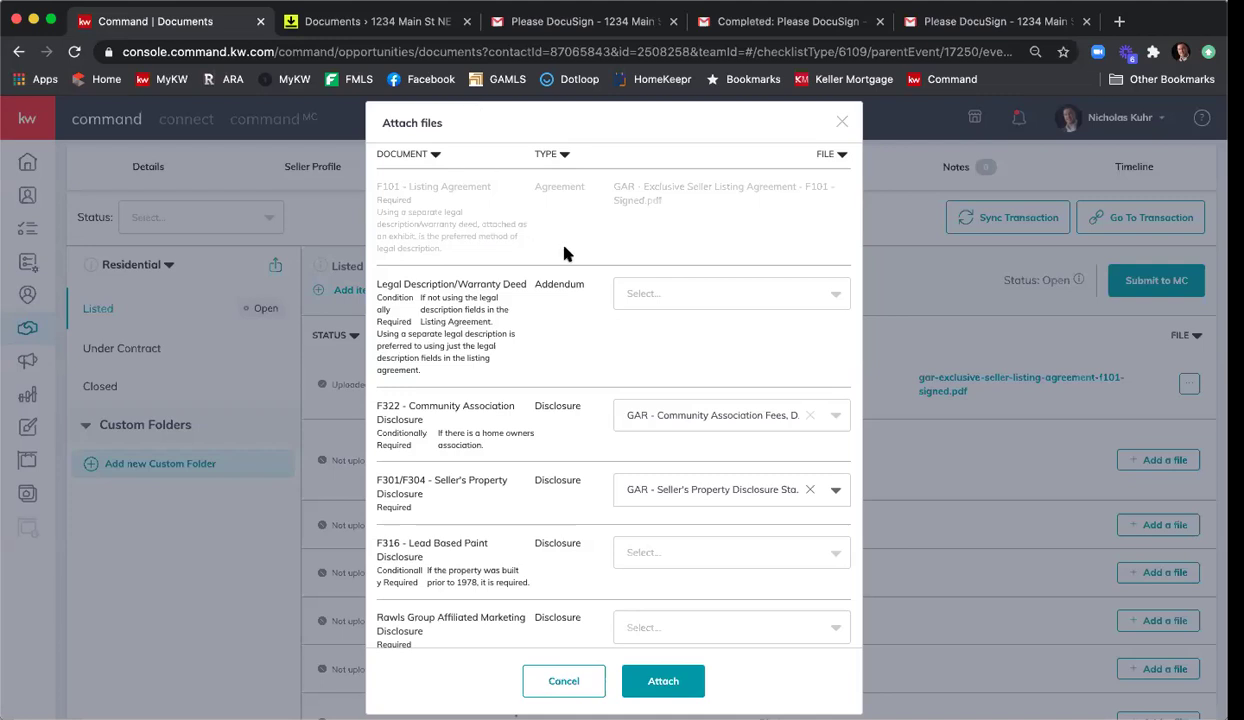
click(562, 682)
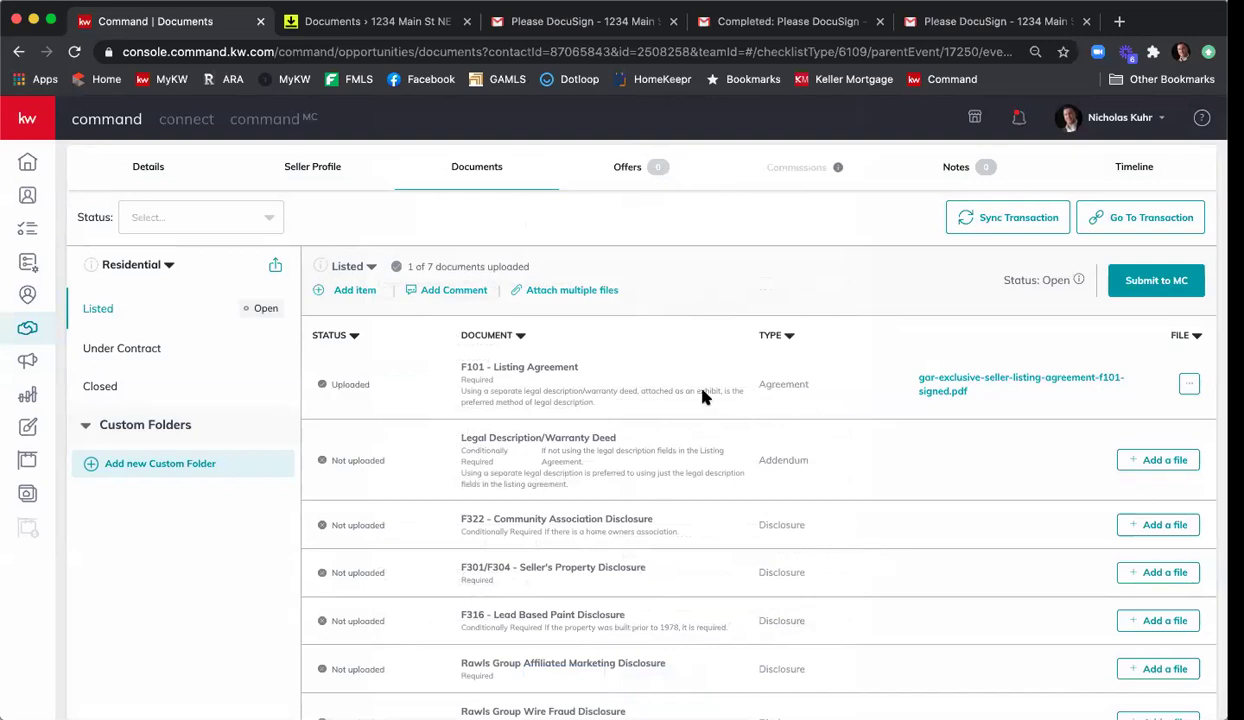
Step: From DocuSign, choose the signed Community Association Fees file for F322 and Seller's Property Disclosure for F301/F304
click(590, 288)
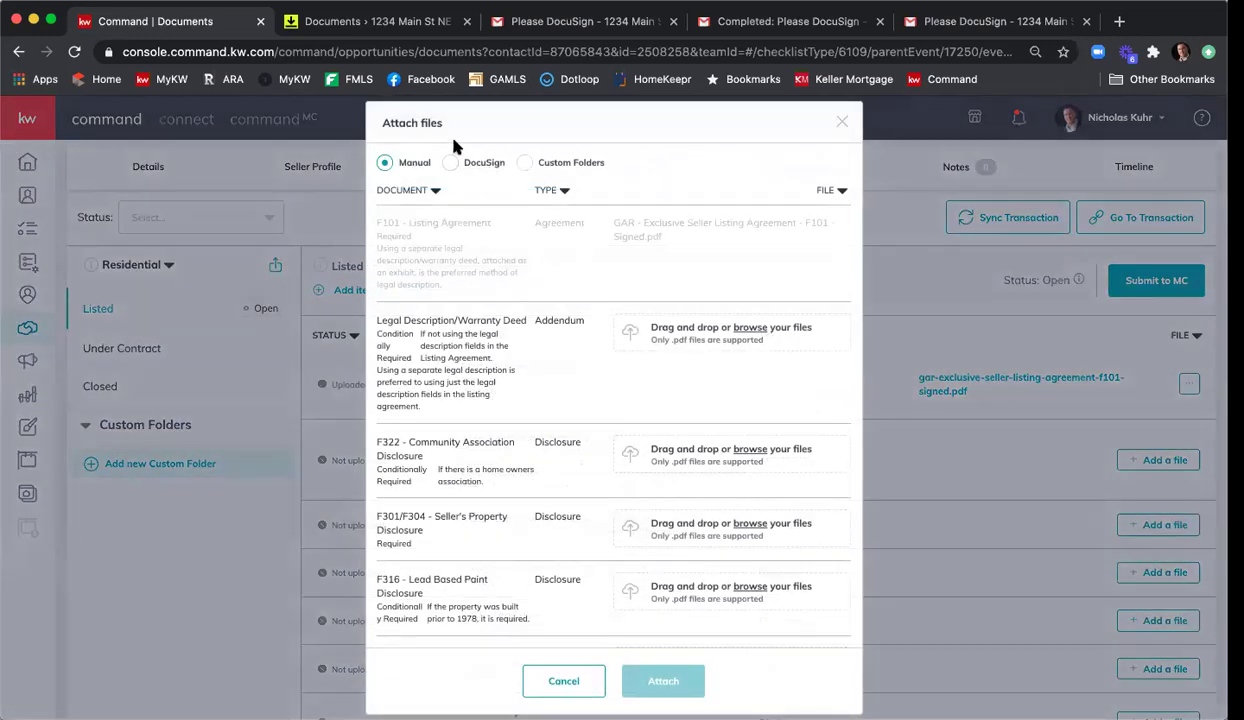
click(451, 166)
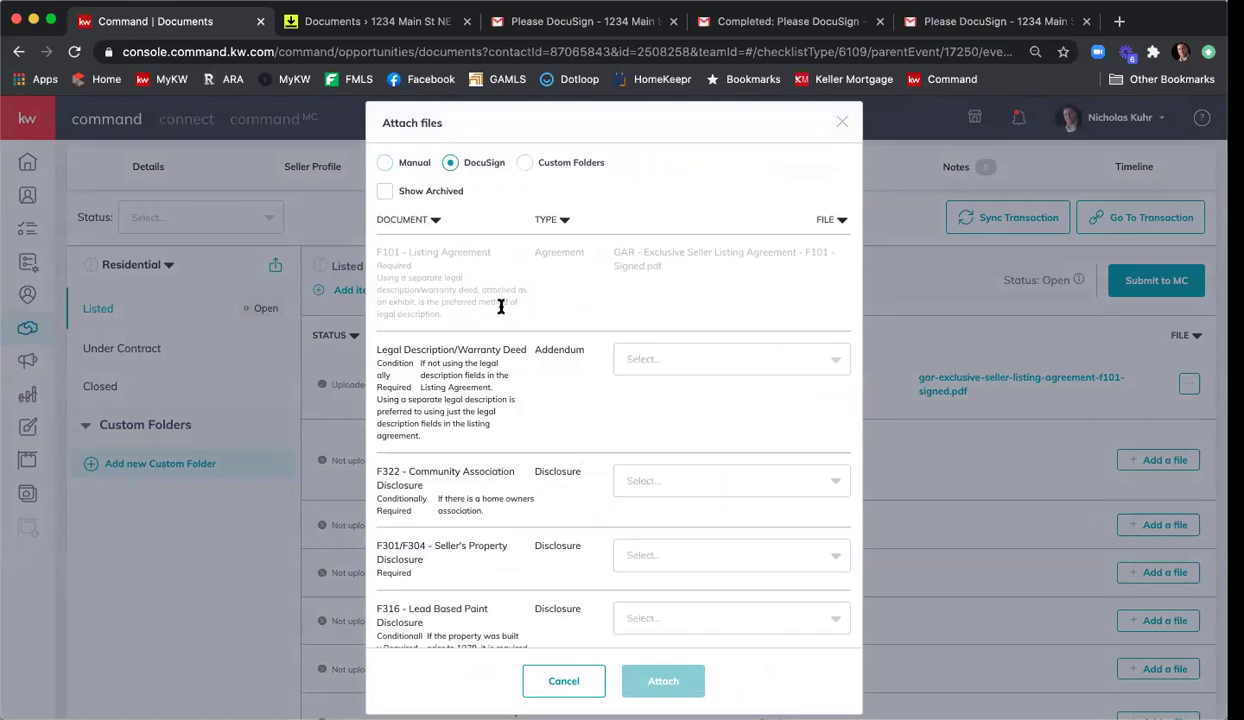
scroll(510, 305, down, 2)
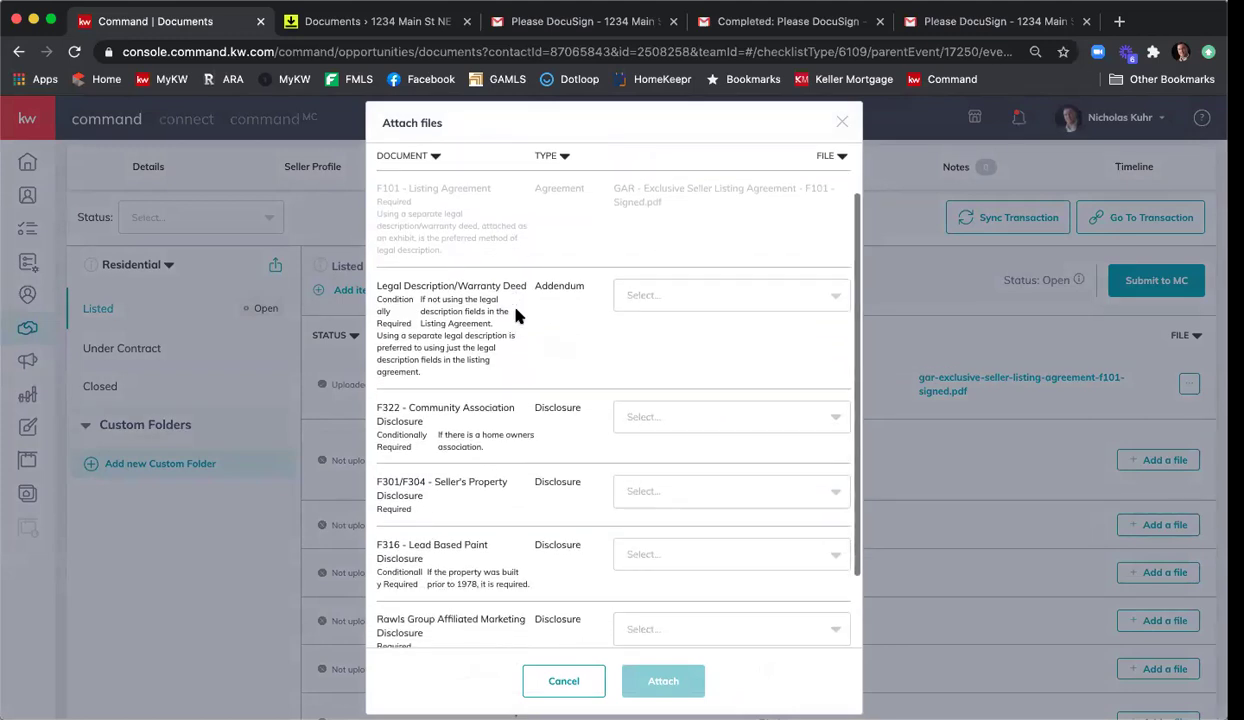
scroll(528, 327, down, 2)
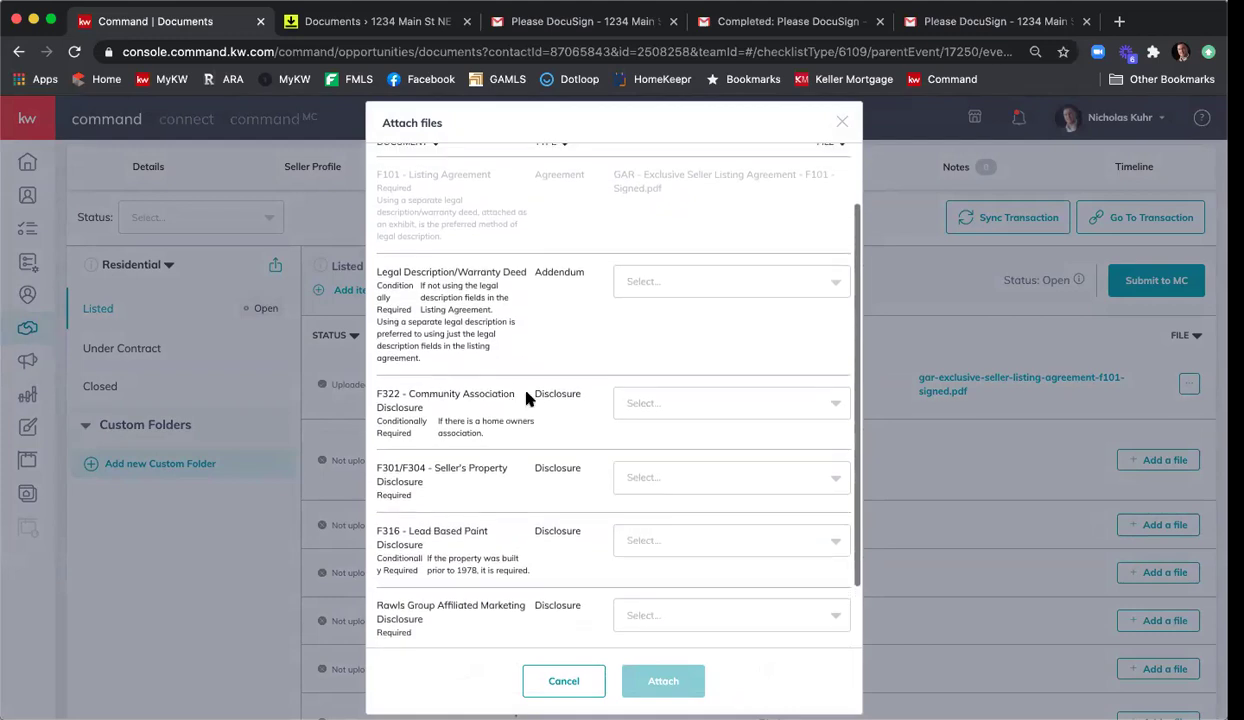
click(647, 362)
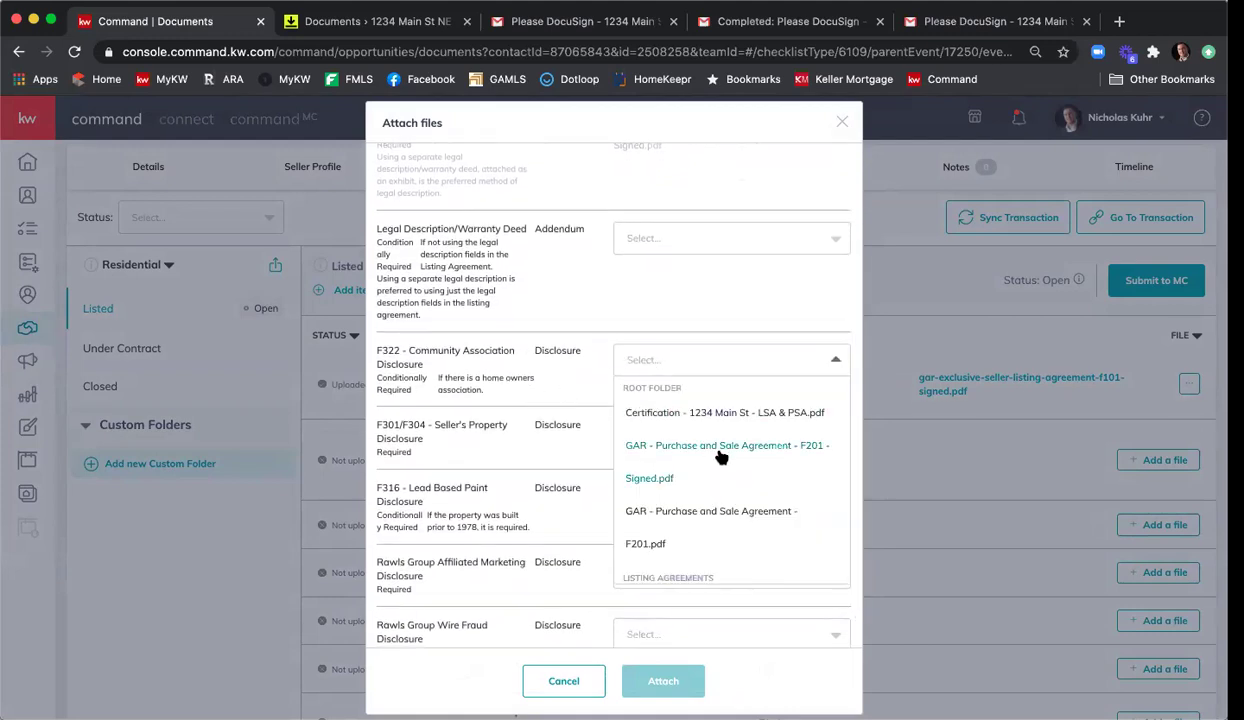
scroll(745, 452, down, 5)
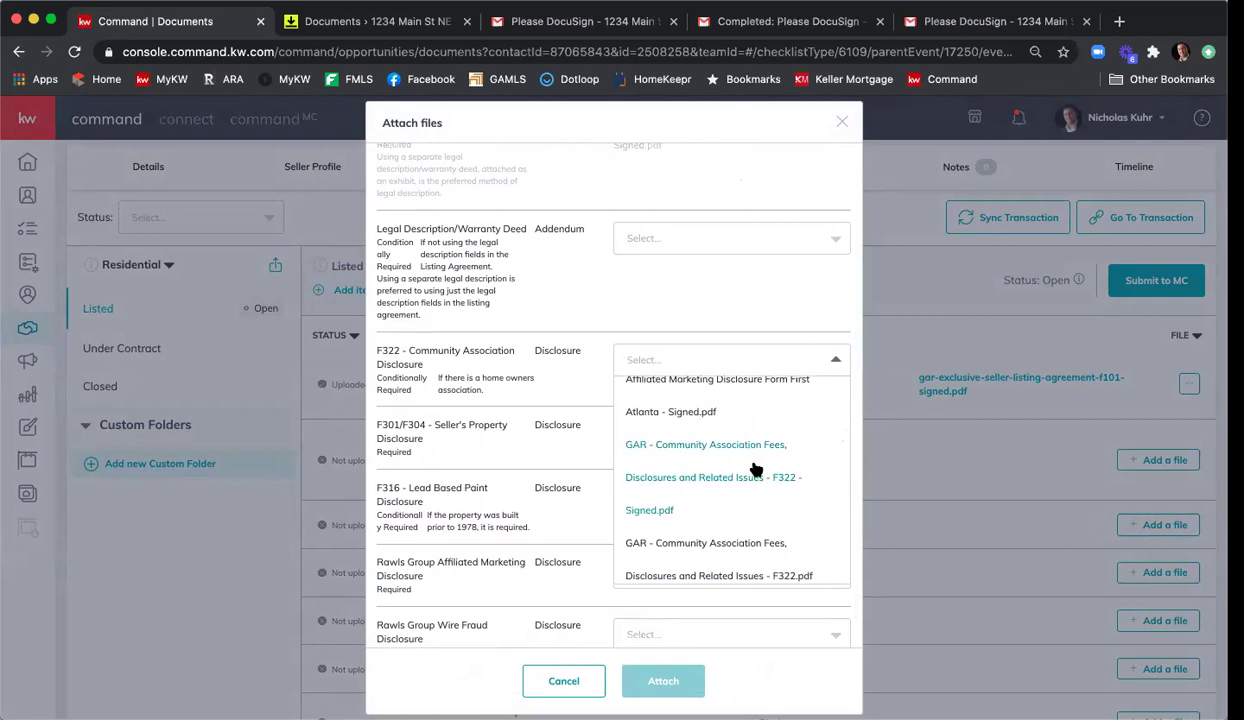
click(756, 469)
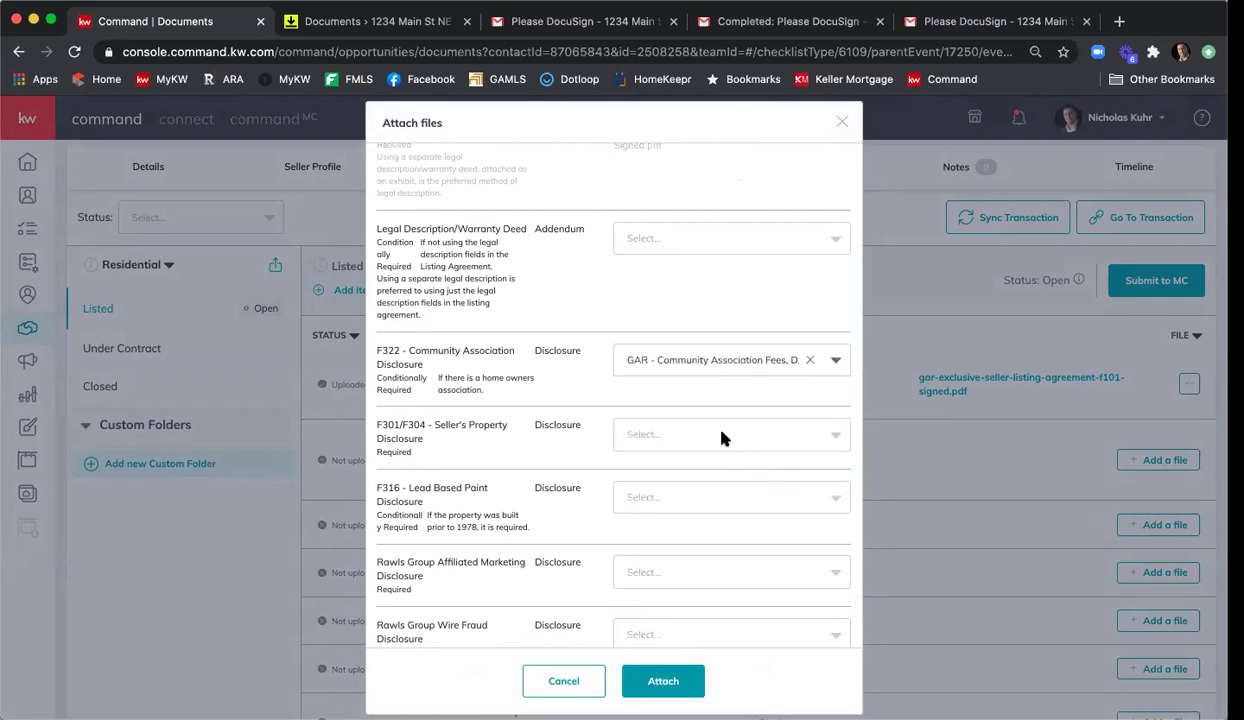
click(724, 438)
scroll(778, 537, down, 3)
scroll(778, 537, down, 5)
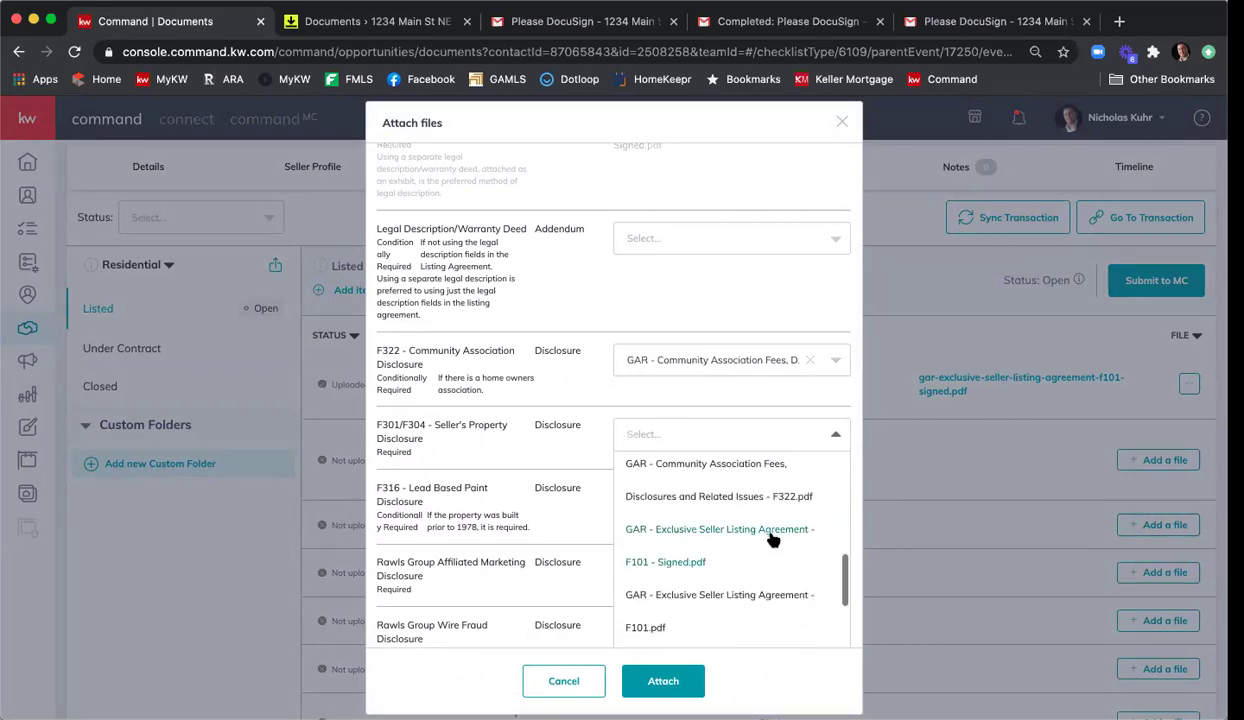
scroll(773, 540, down, 3)
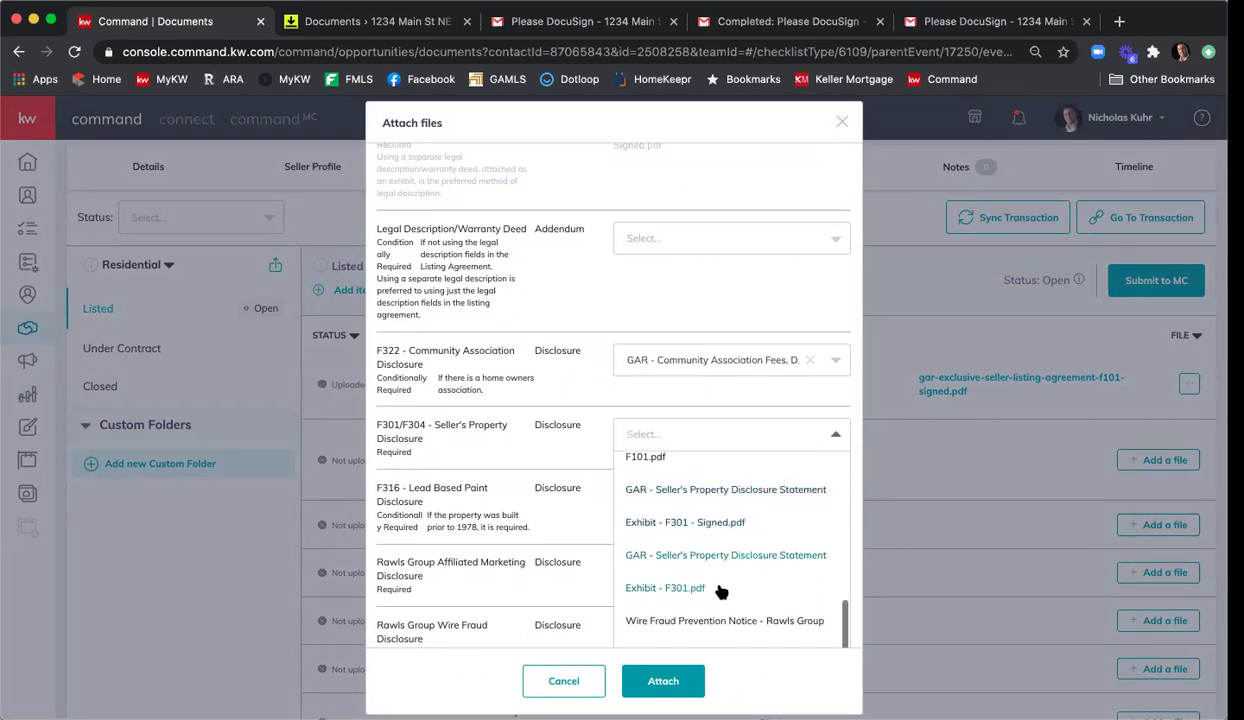
click(716, 520)
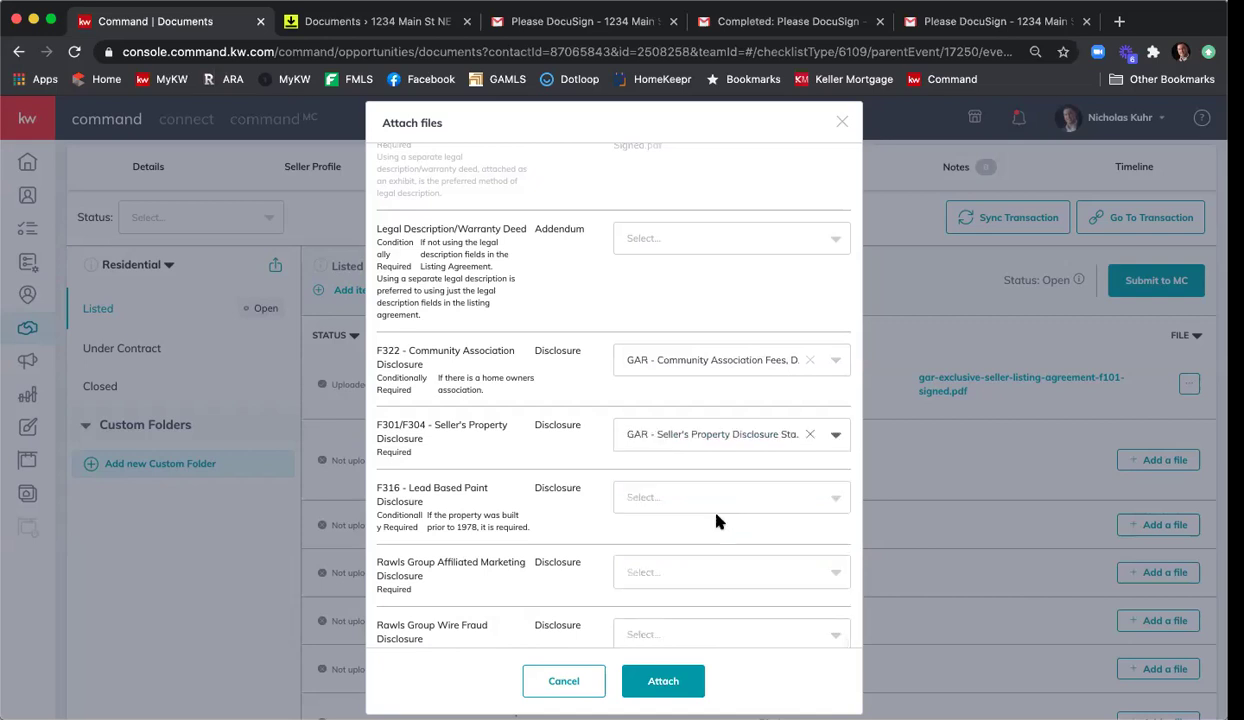
Step: Choose the Affiliated Marketing Disclosure Form and Wire Fraud Prevention Notice rows, then attach all four files
scroll(565, 500, down, 1)
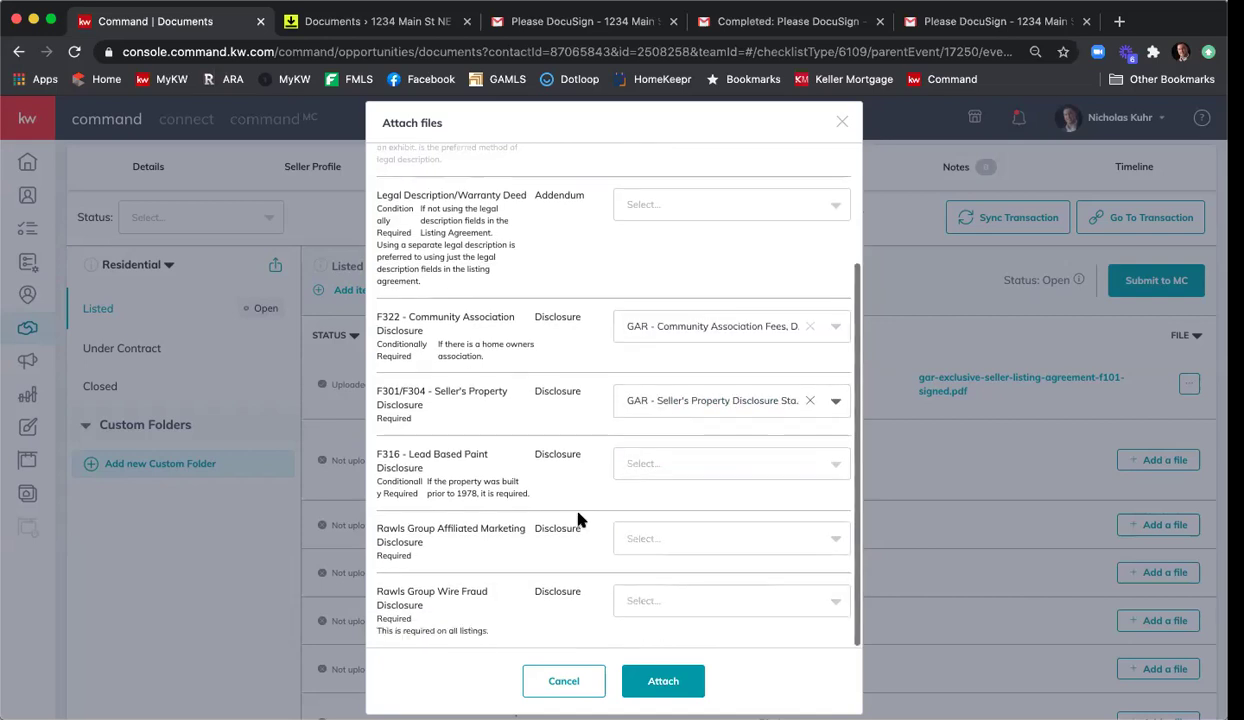
click(680, 541)
scroll(740, 580, down, 2)
scroll(770, 598, down, 2)
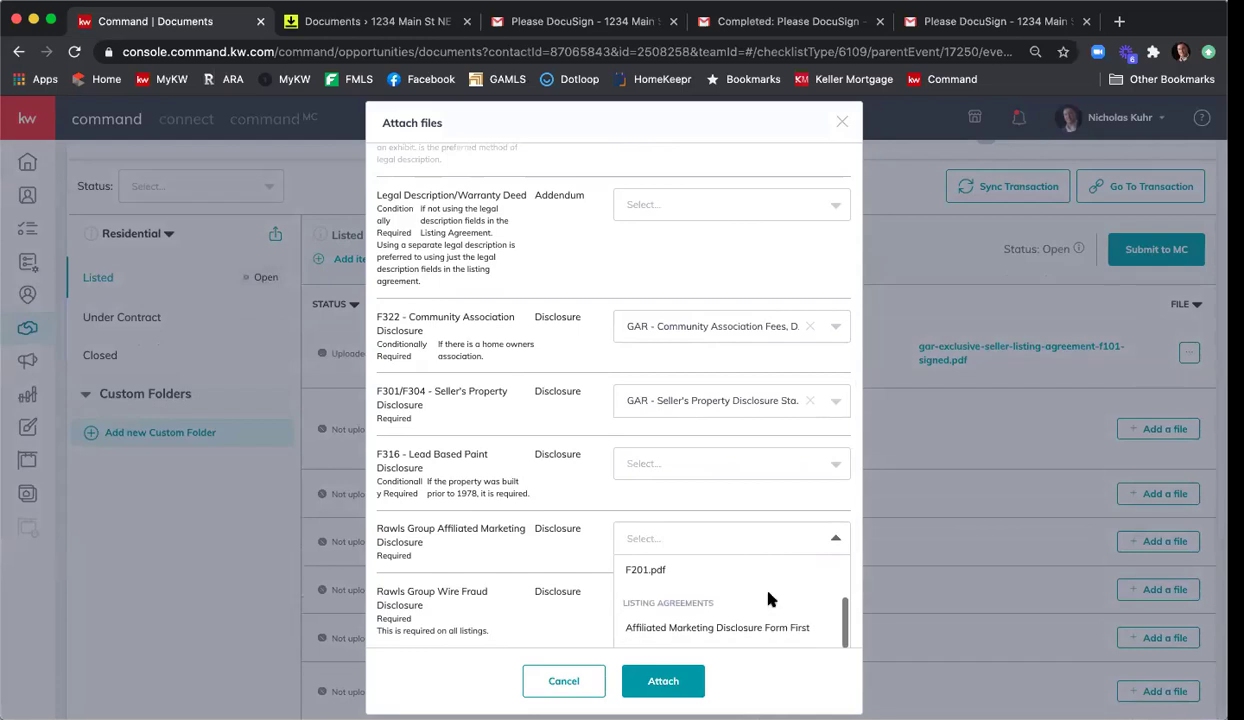
click(765, 601)
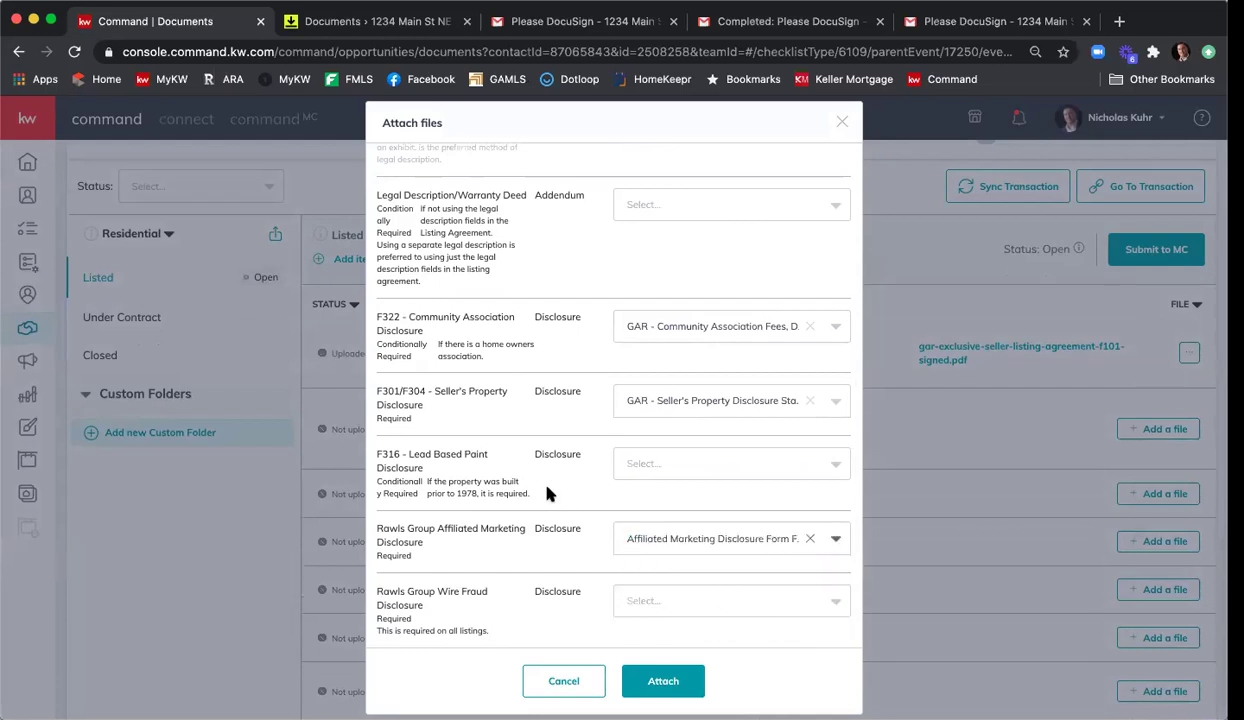
click(690, 598)
scroll(537, 585, down, 3)
scroll(537, 585, down, 2)
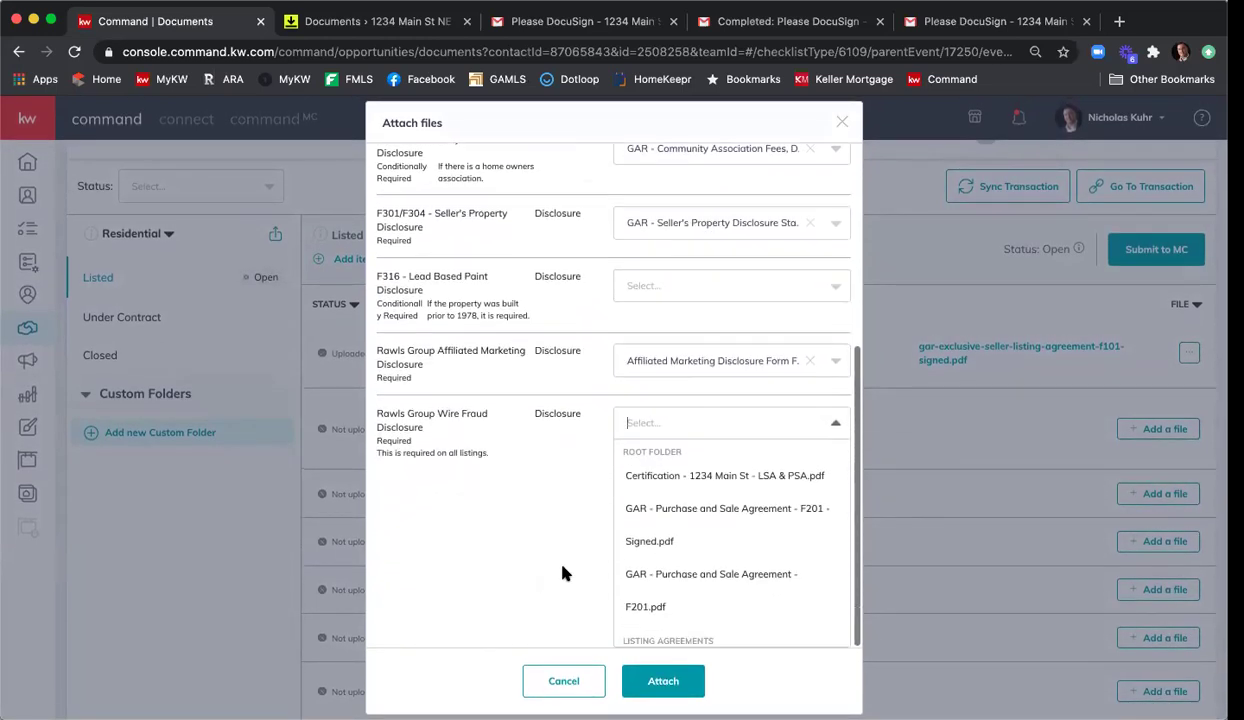
scroll(683, 555, down, 5)
scroll(688, 556, down, 5)
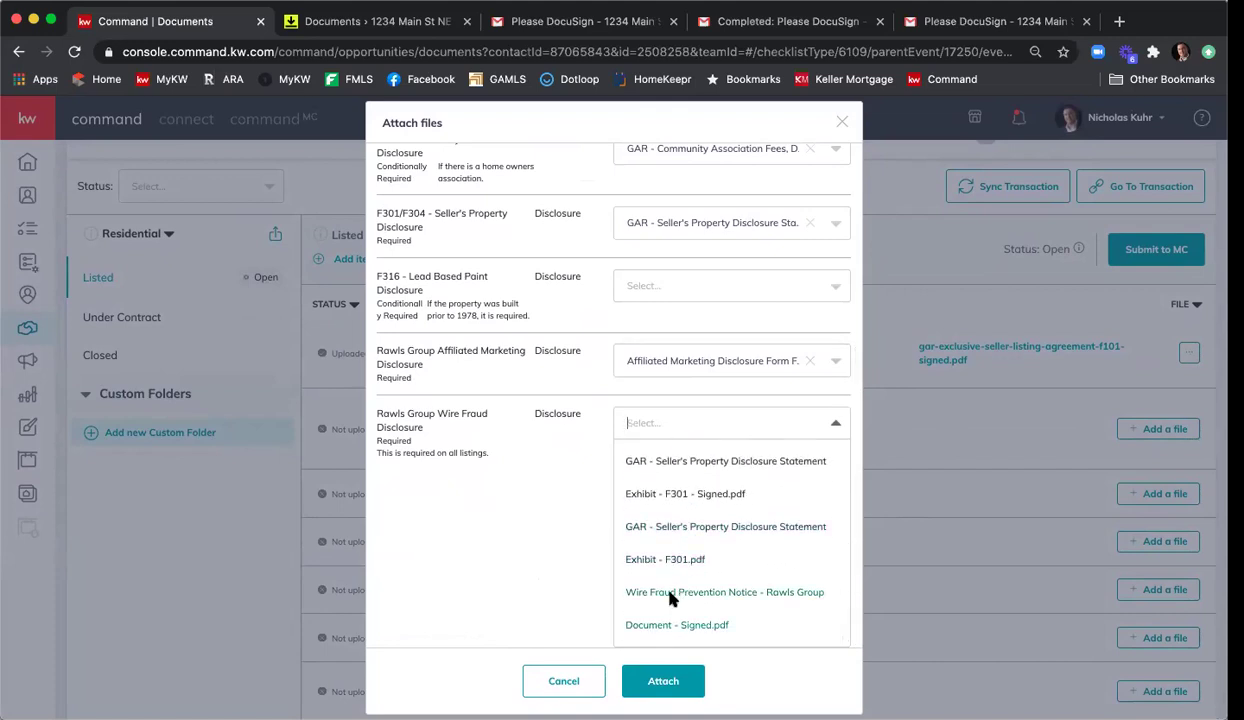
click(669, 593)
click(668, 681)
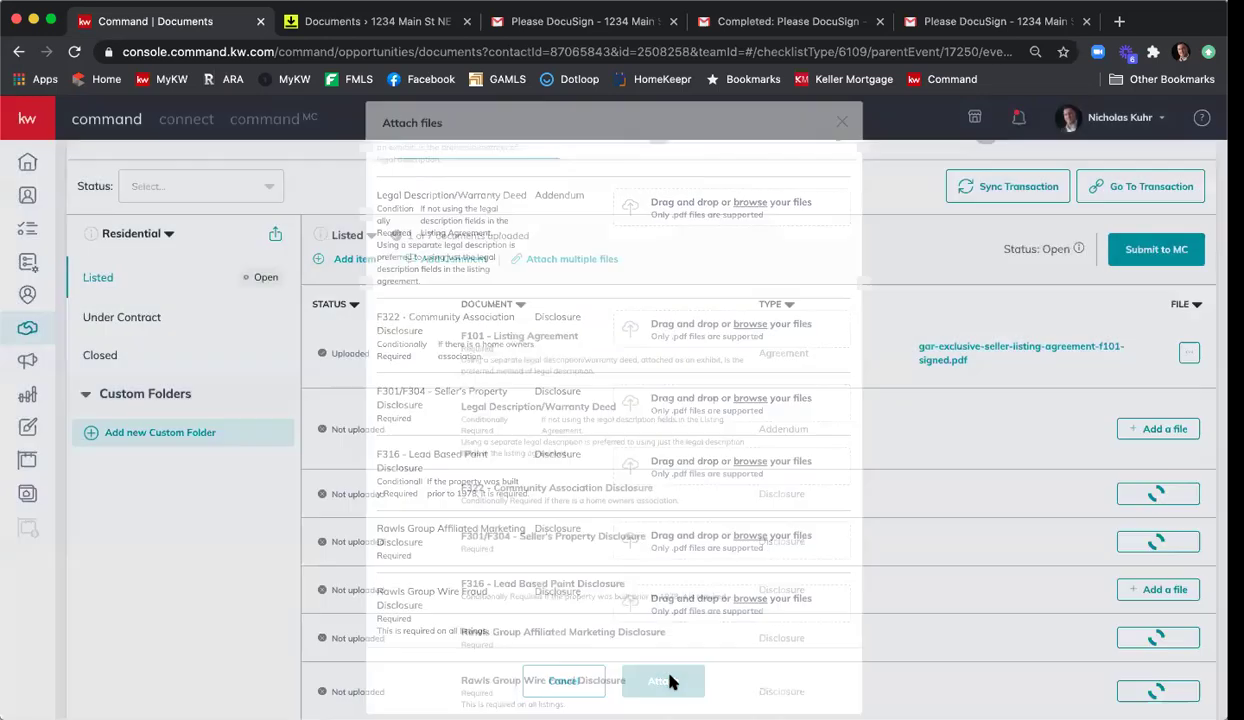